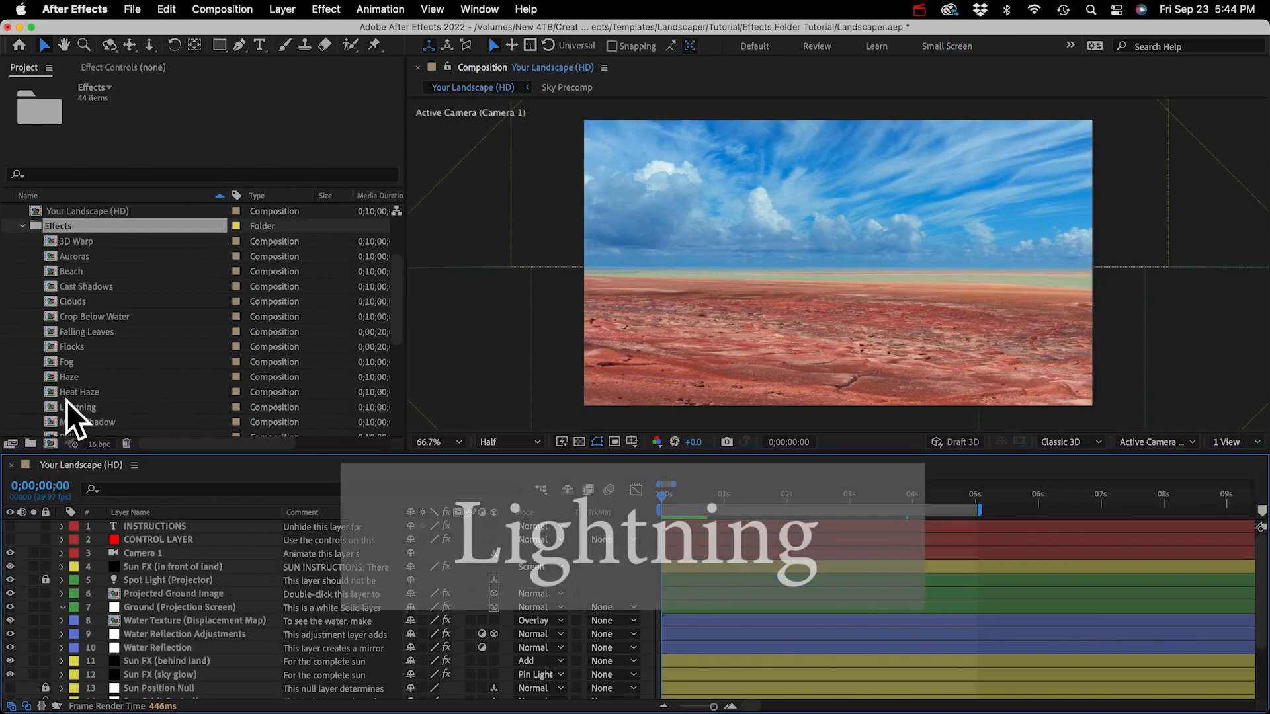
Step: Open the Lightning composition from the Effects folder, check its Lightning (HD) and Lightning (4K) layers, and preview the animation
left_click(104, 406)
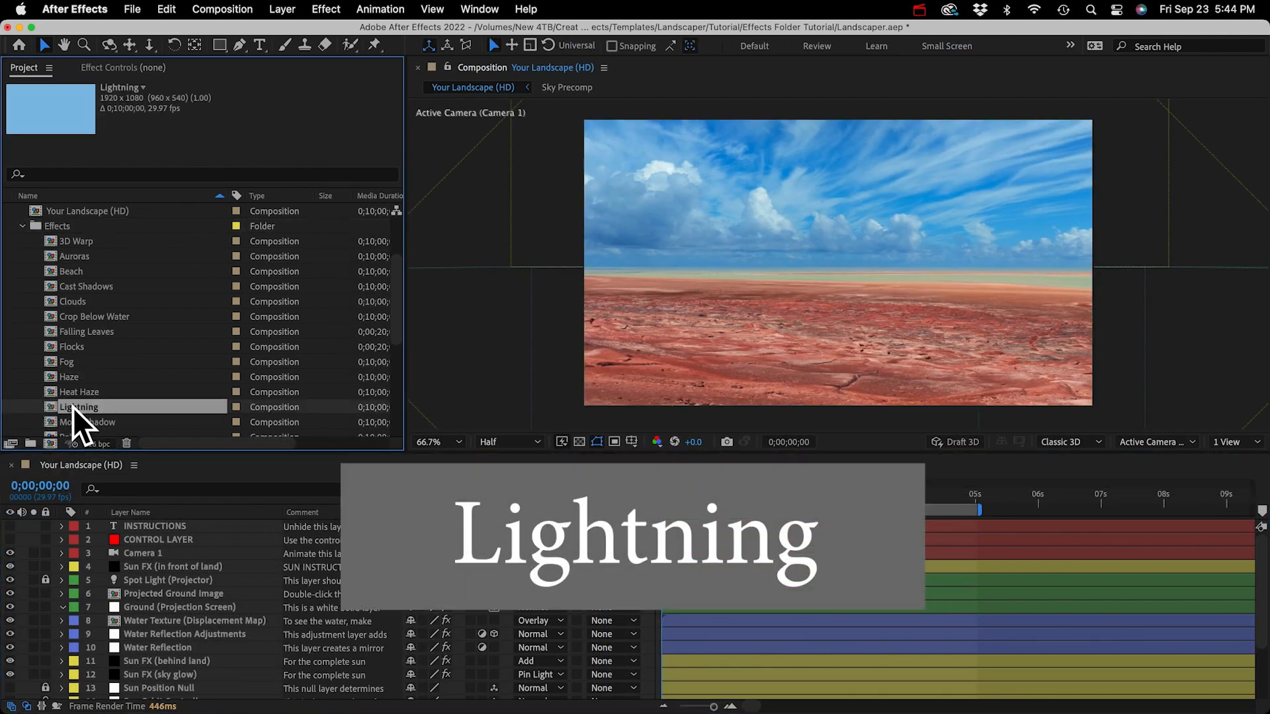
double_click(73, 406)
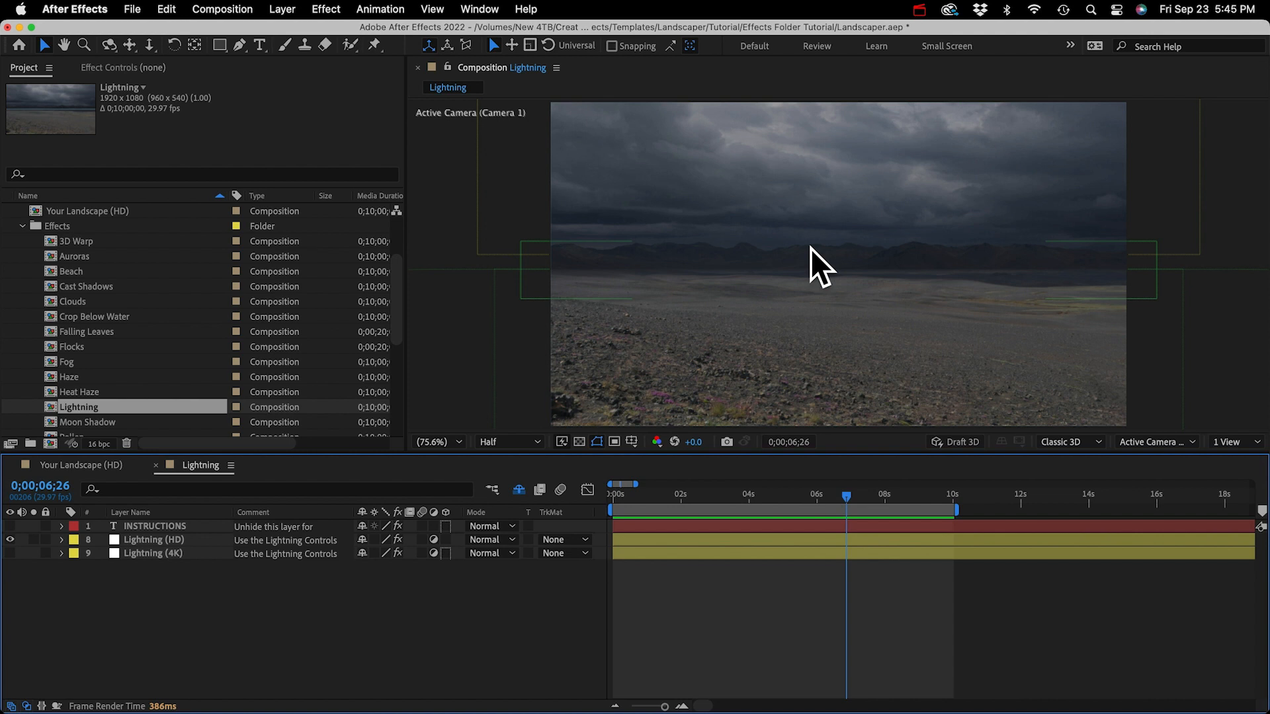
left_click(152, 541)
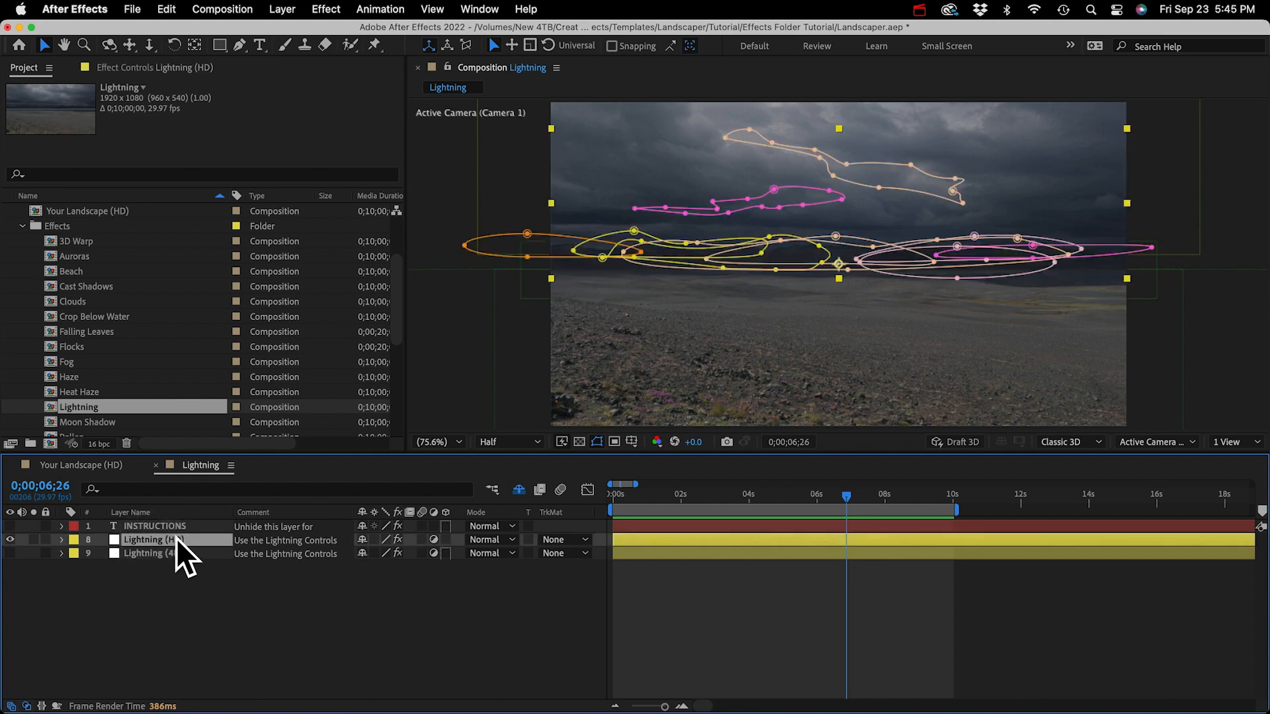
left_click(175, 557)
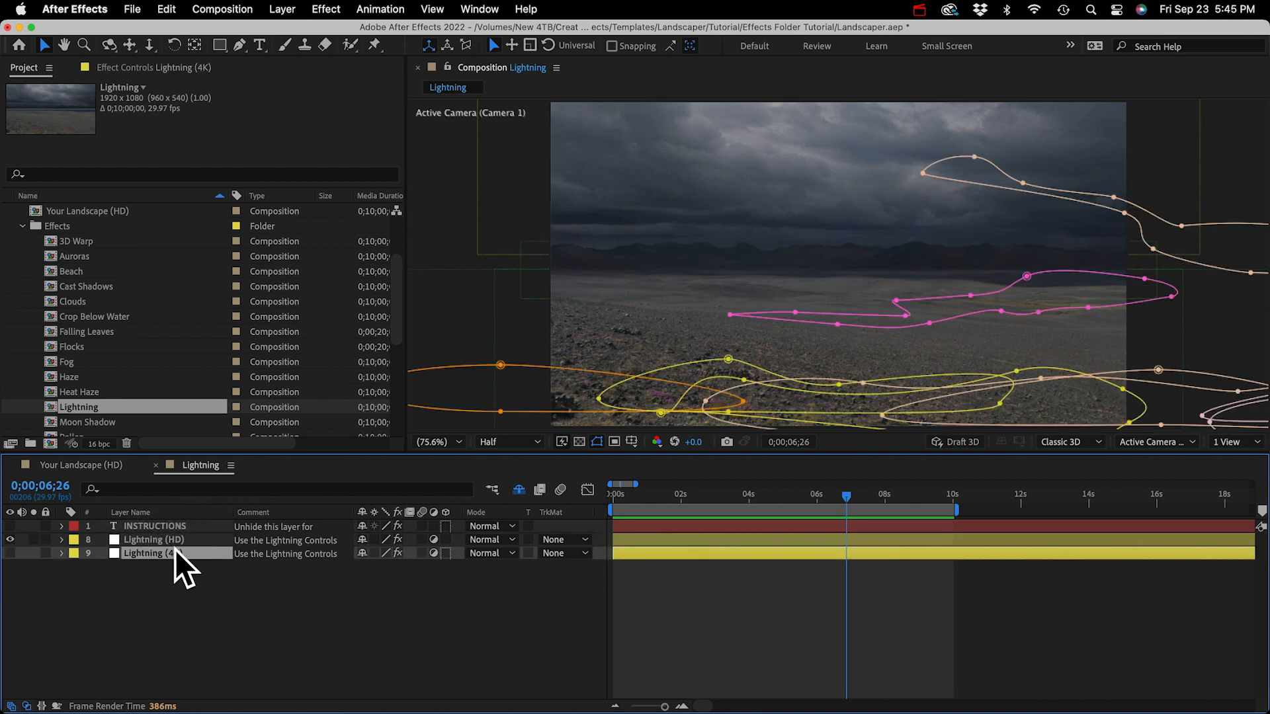
left_click(176, 572)
key("KP_0")
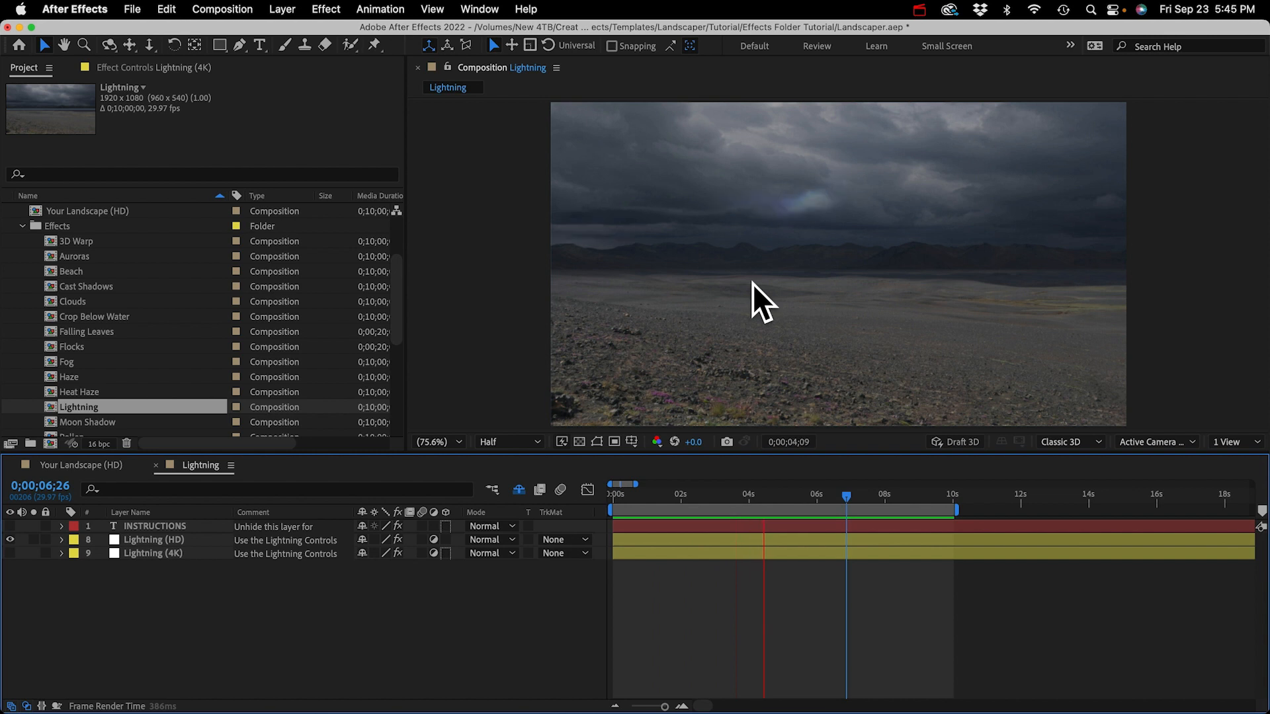
key("space")
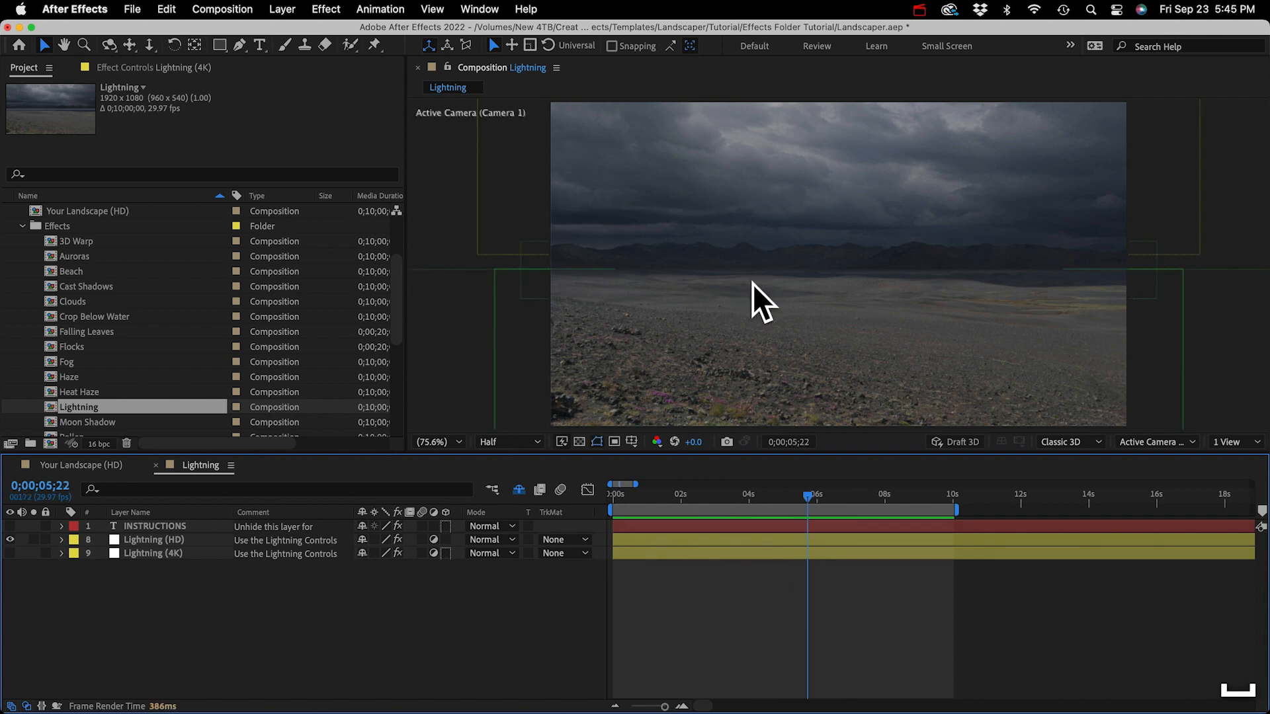
Step: Reveal the mask paths of the Lightning (HD) layer and look through its masks
left_click(151, 539)
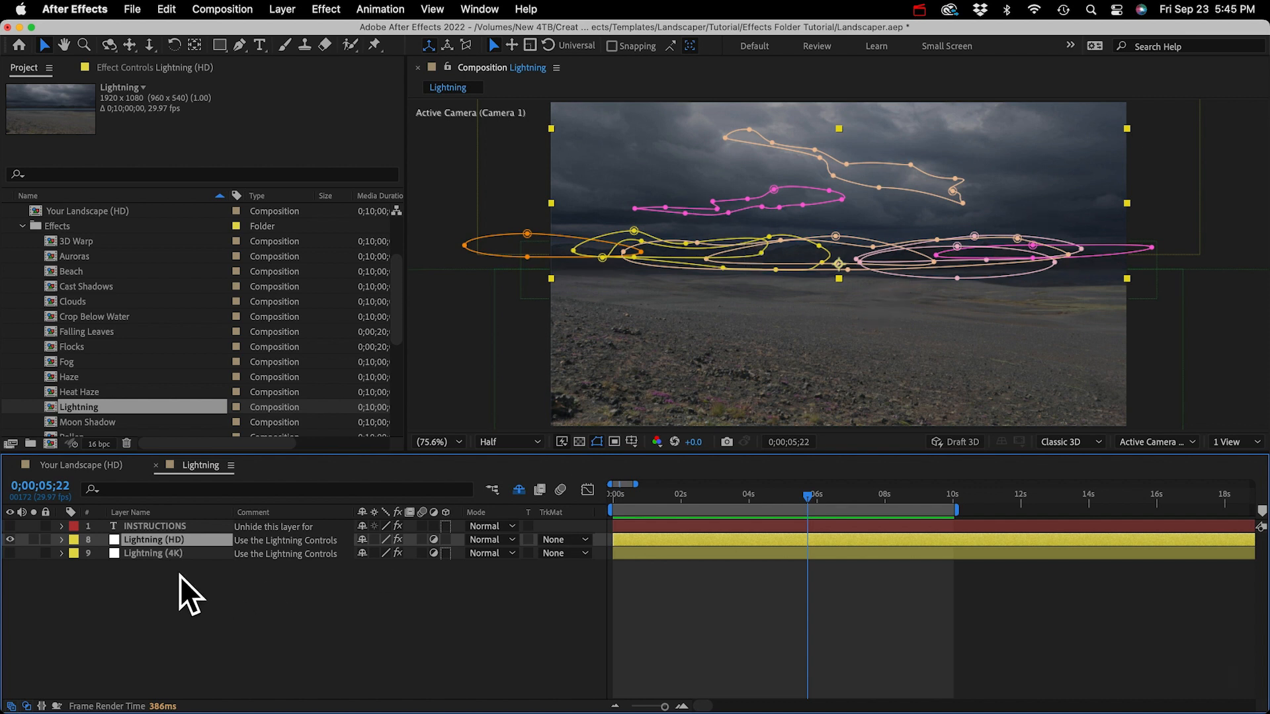
key("m")
scroll(160, 582, "down", 1)
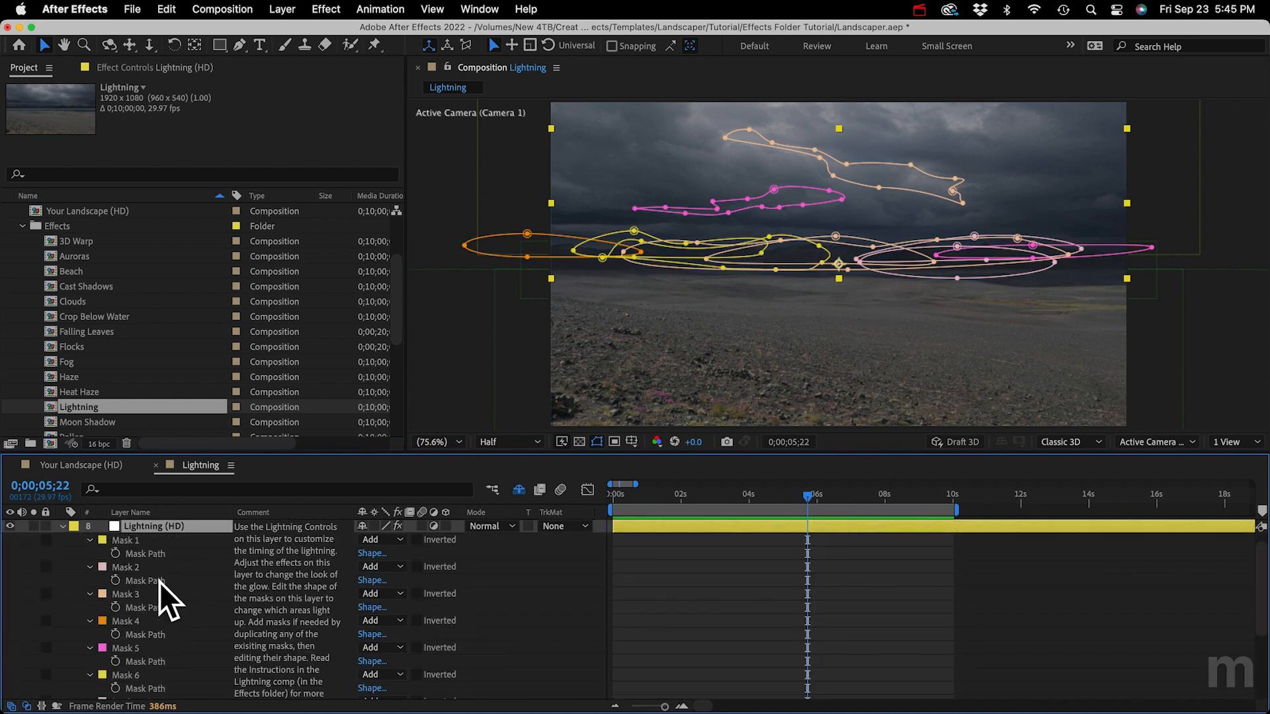
scroll(160, 582, "down", 3)
scroll(160, 582, "down", 1)
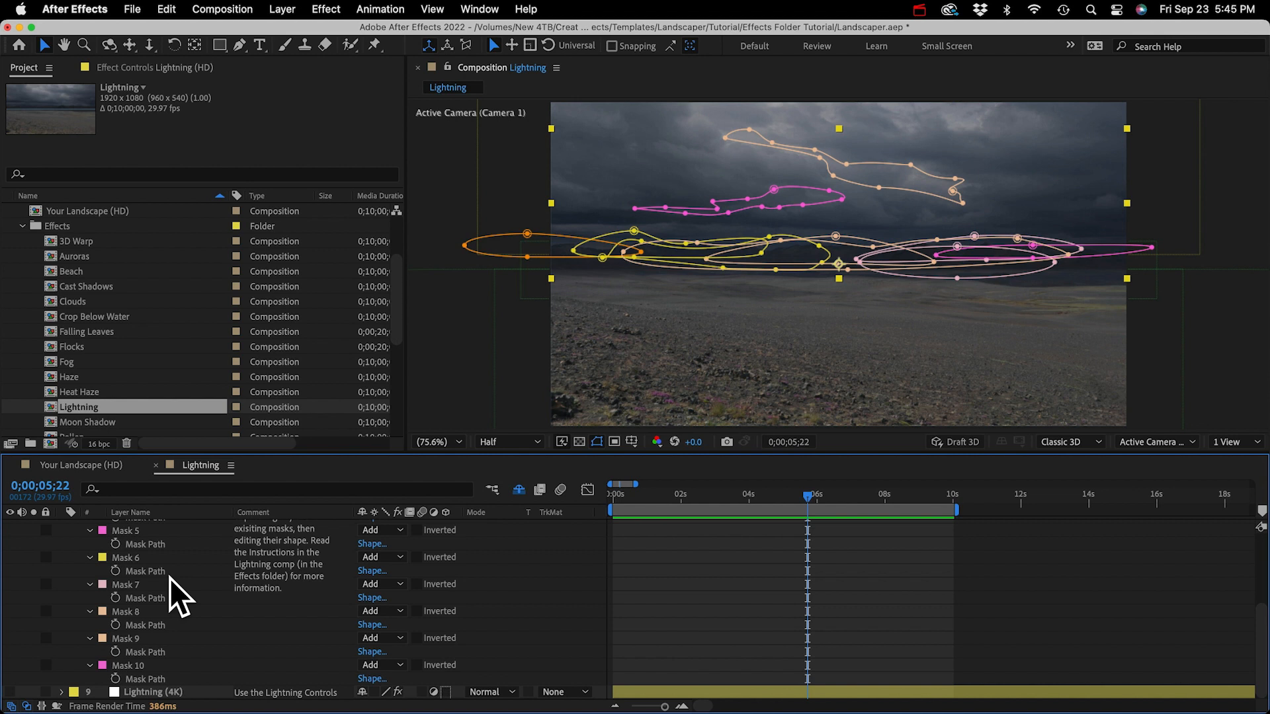
scroll(169, 578, "up", 3)
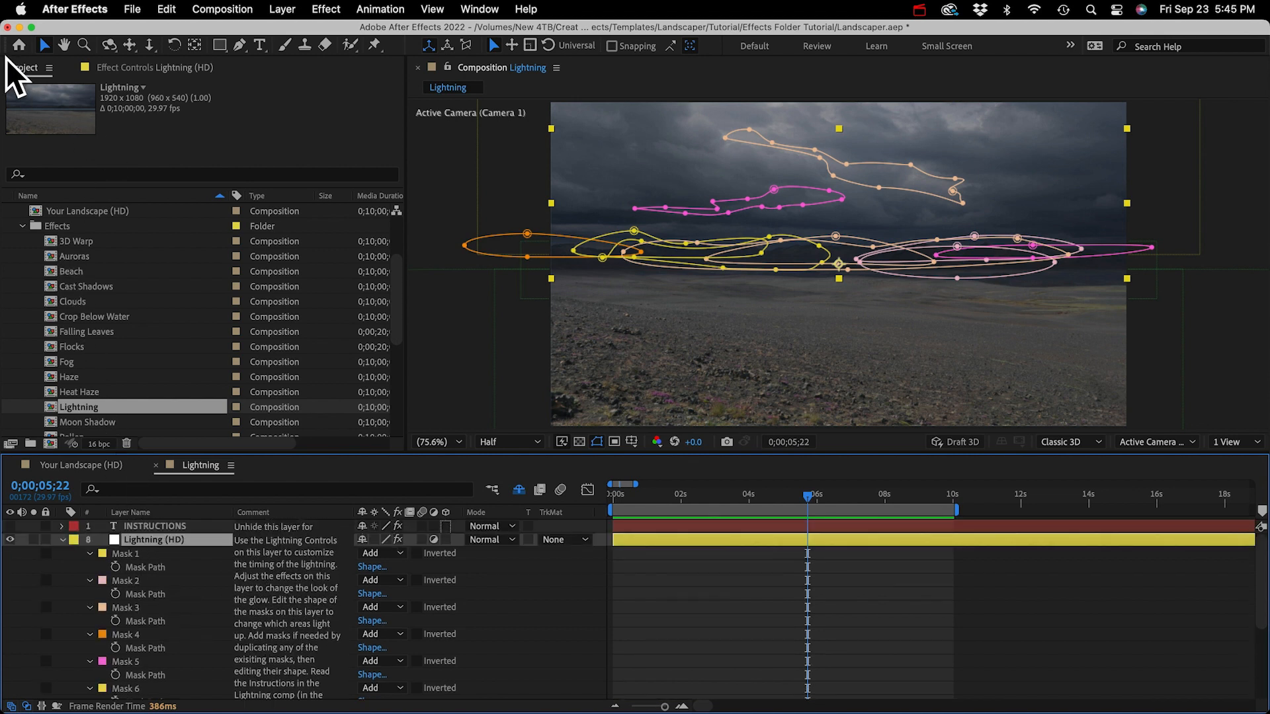
Step: In Sky Precomp, try Sky Cloudy 3 and 2, make Sky Cloudy 1.jpg visible, and return to the Lightning composition
scroll(92, 235, "up", 2)
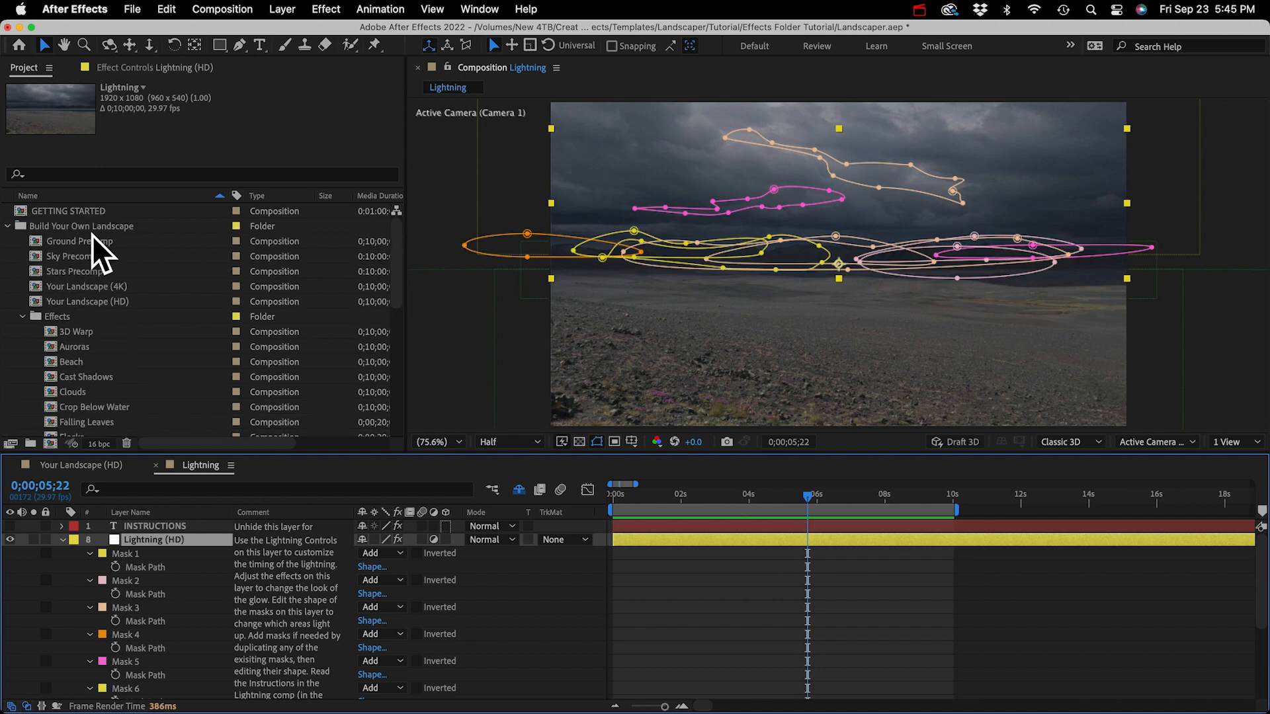
left_click(59, 257)
double_click(78, 256)
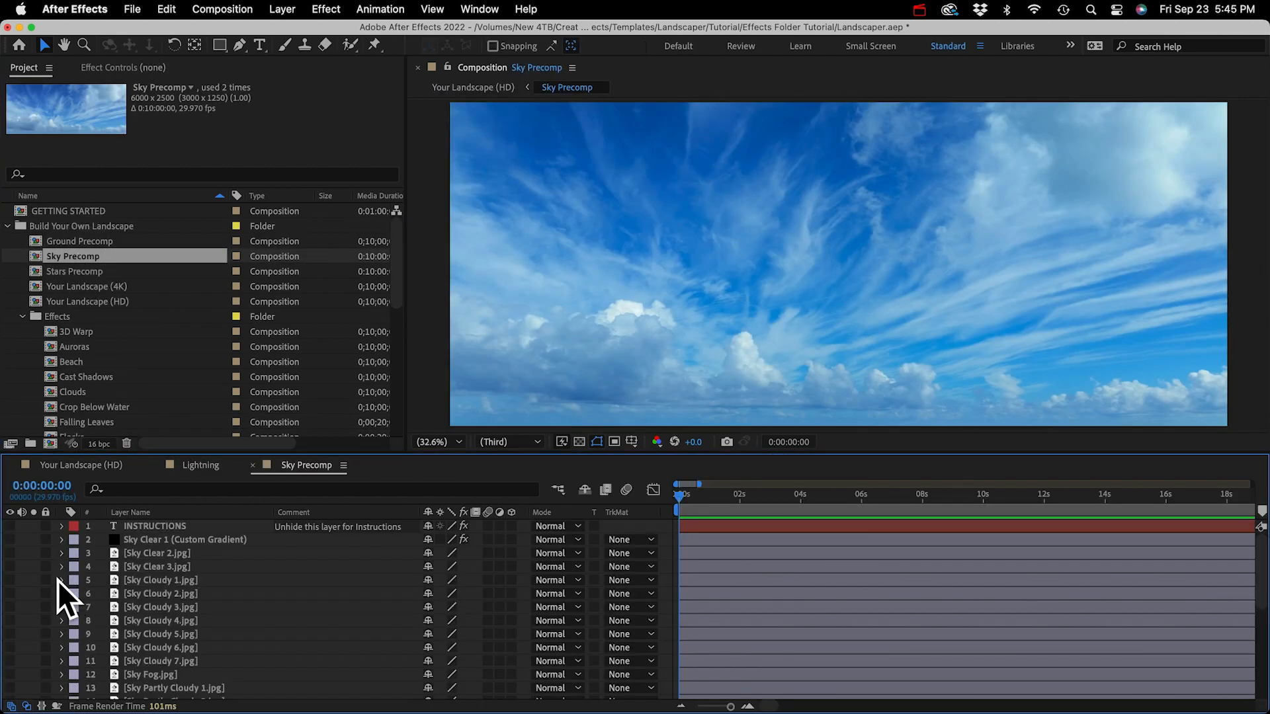
left_click(10, 608)
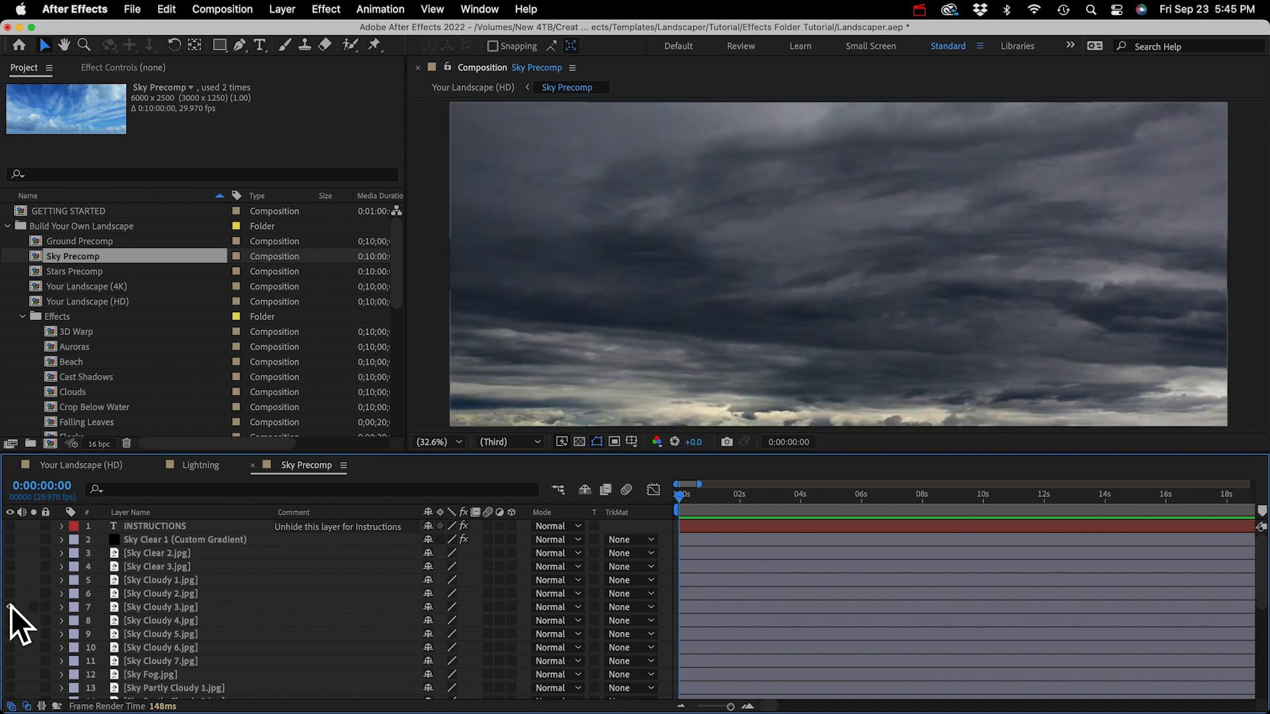
left_click(11, 605)
left_click(10, 594)
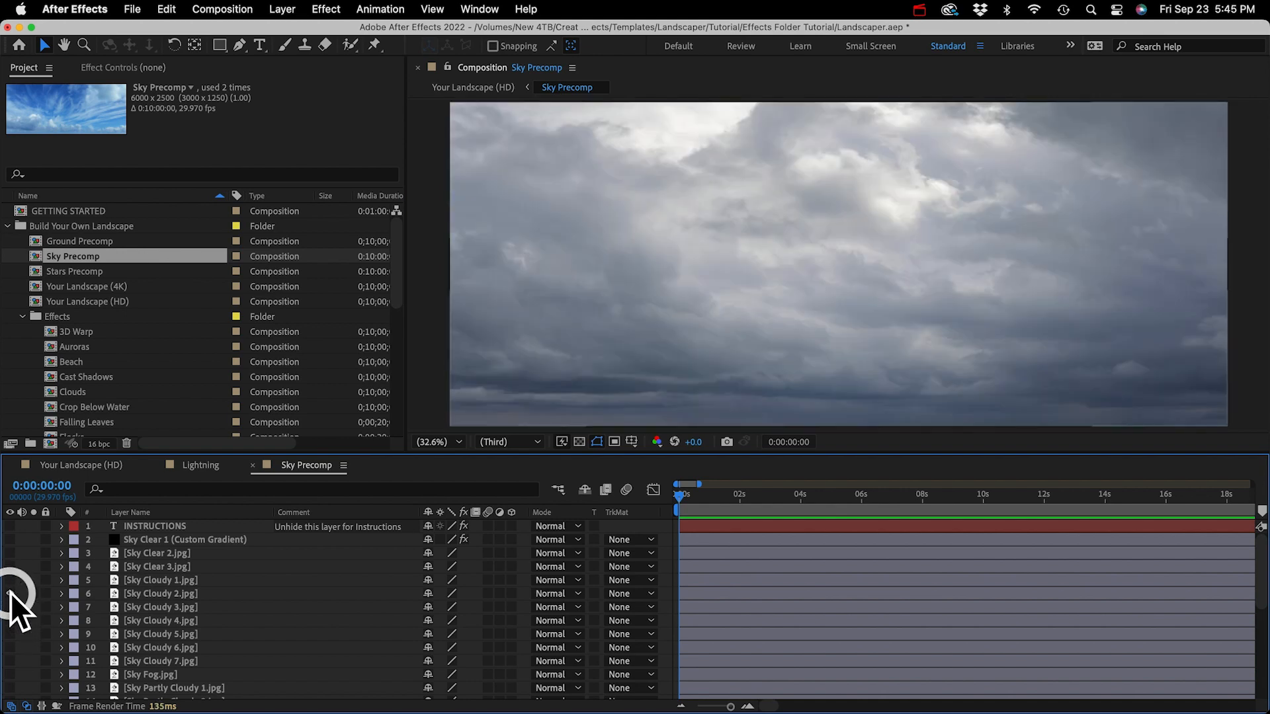
left_click(11, 593)
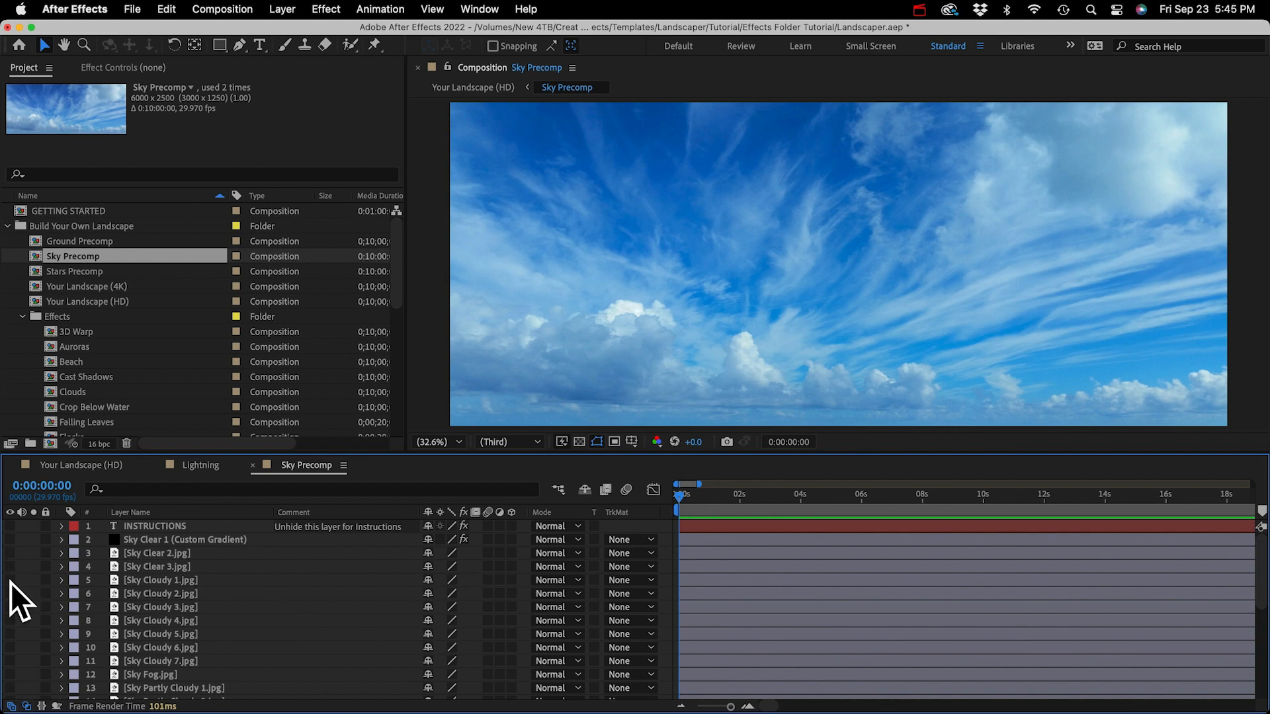
left_click(10, 580)
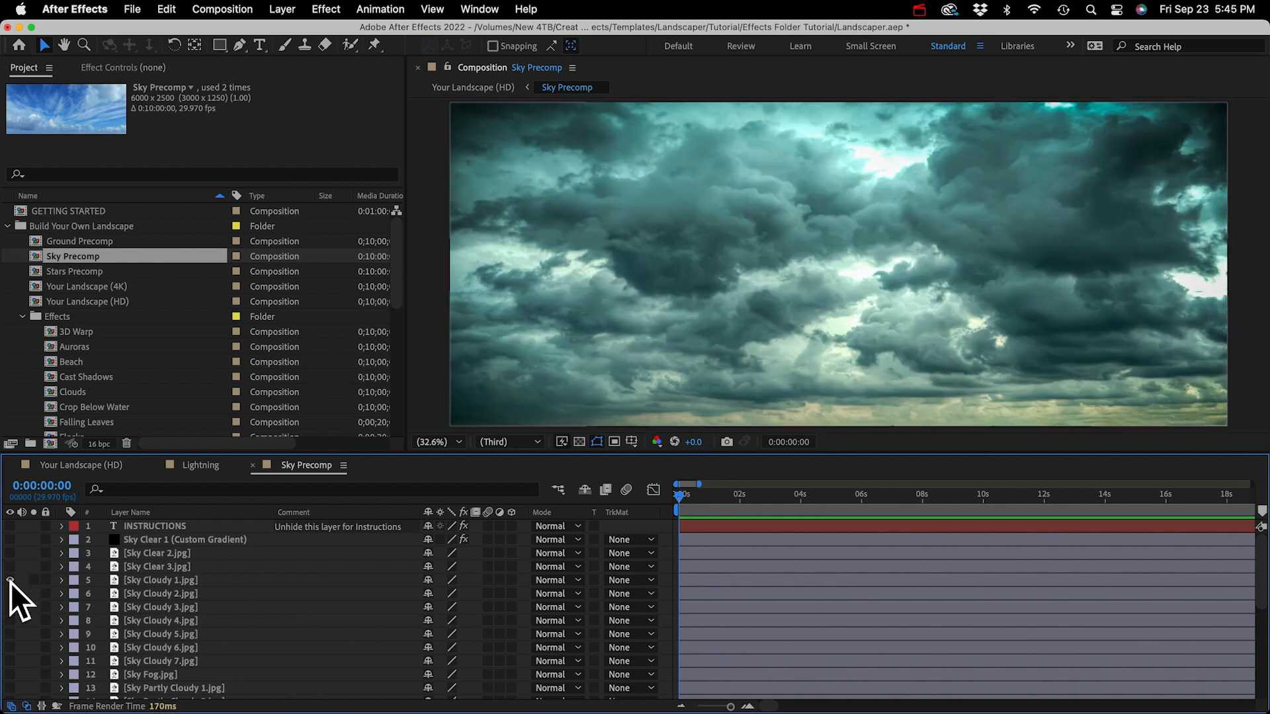
left_click(71, 393)
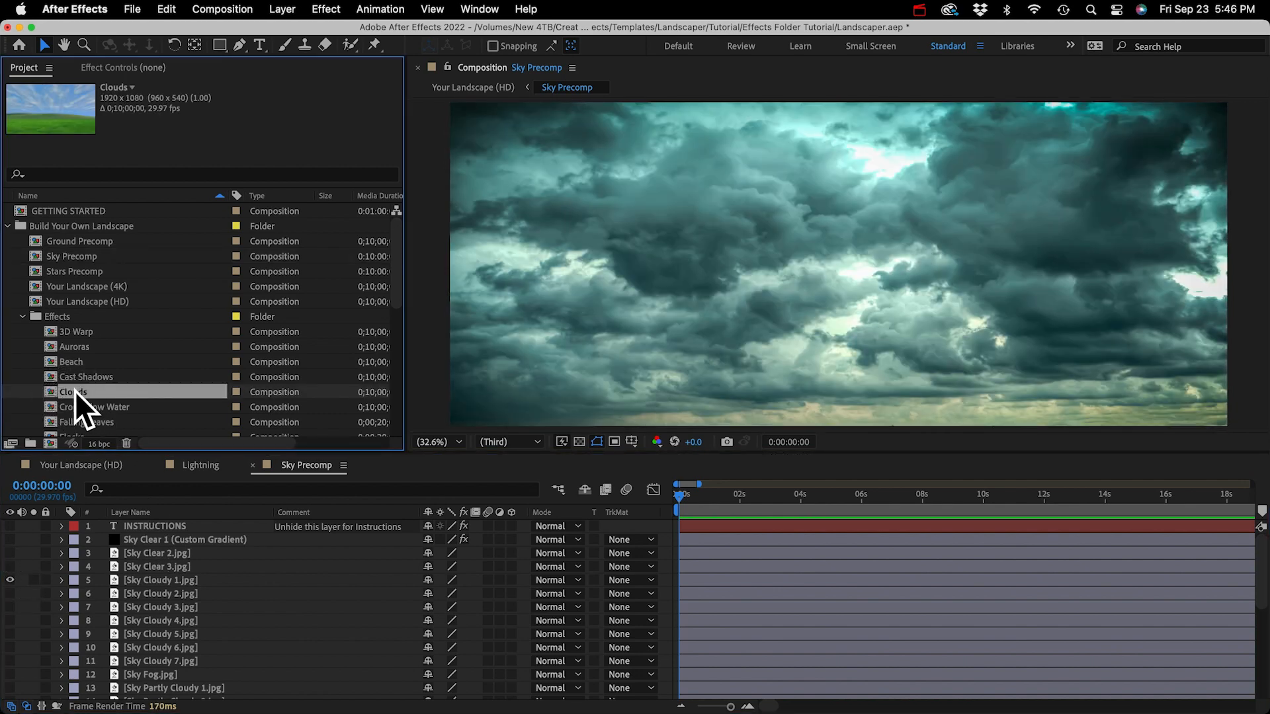
left_click(201, 463)
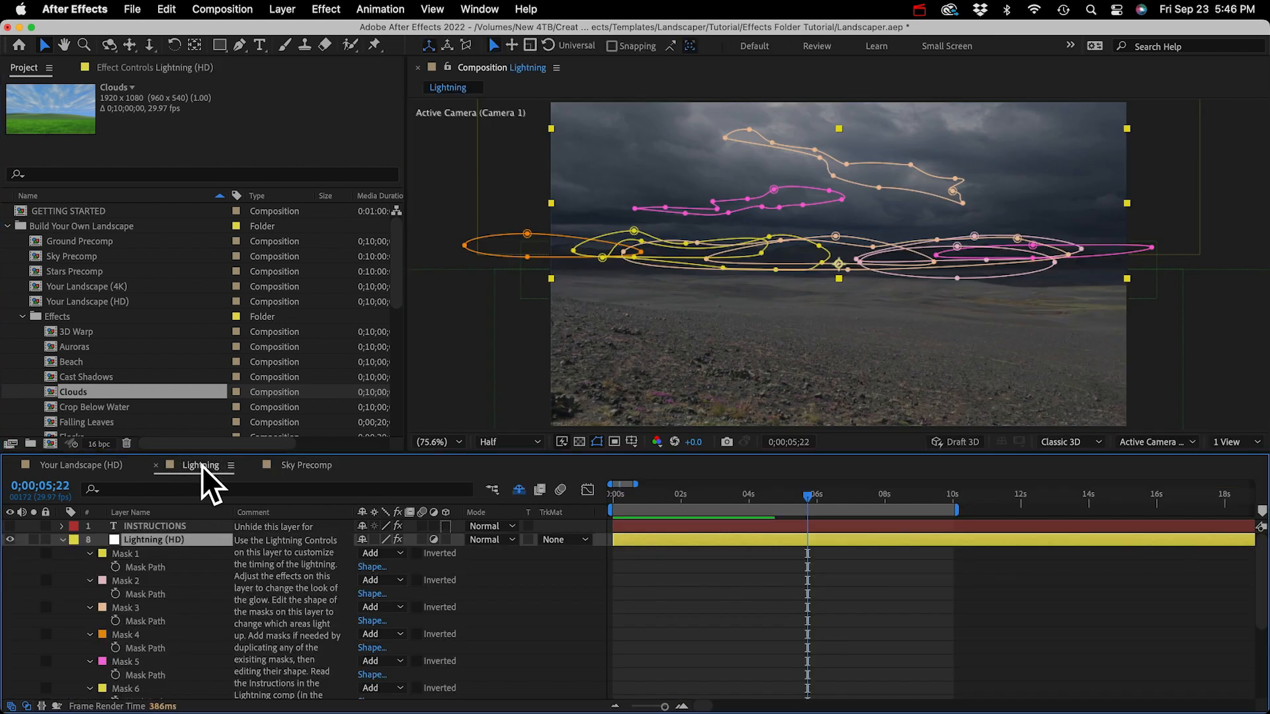
Step: Shift the pink mask in the middle of the sky up and to the left and reshape its outline
left_click(804, 205)
mouse_move(804, 205)
left_mouse_down()
mouse_move(737, 179)
mouse_move(825, 227)
mouse_move(807, 211)
left_mouse_up()
key("Return")
left_click_drag(713, 186, 670, 203)
left_click_drag(662, 190, 651, 202)
left_click_drag(775, 175, 808, 181)
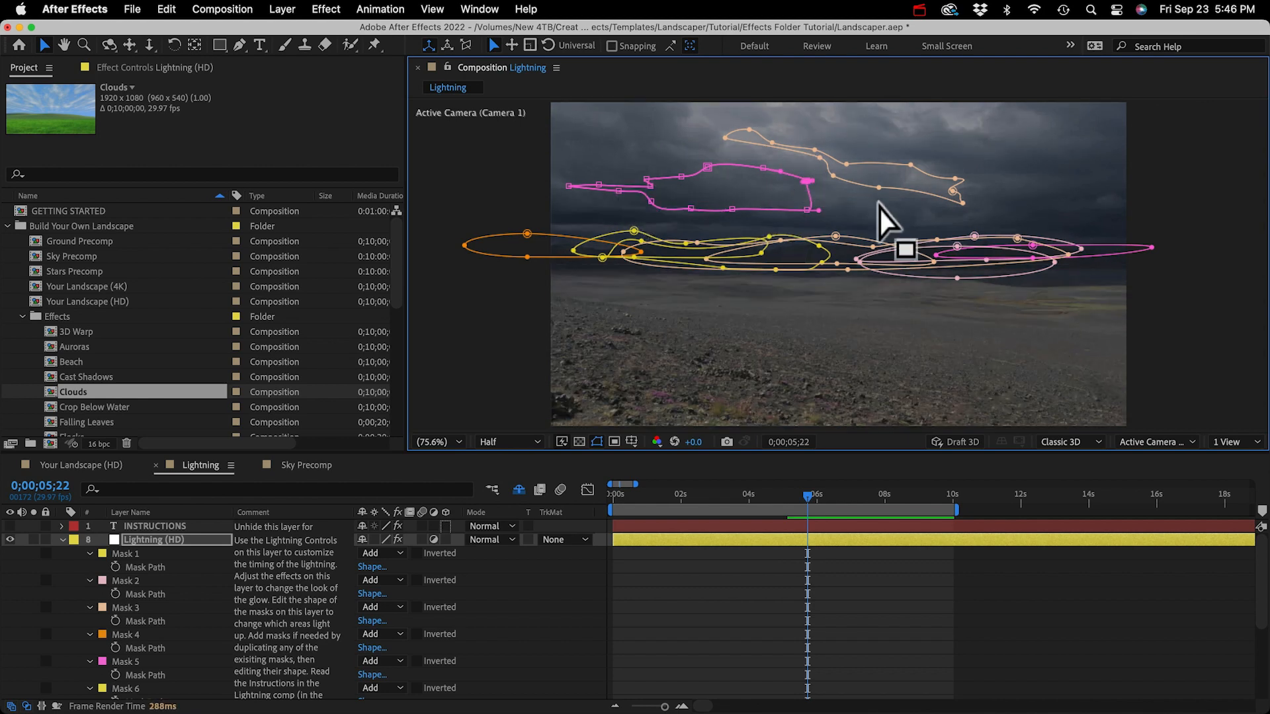
Step: Delete Mask 3 through Mask 10 from the Lightning (HD) layer
left_click(119, 609)
scroll(122, 612, "down", 4)
left_click(124, 664, "shift")
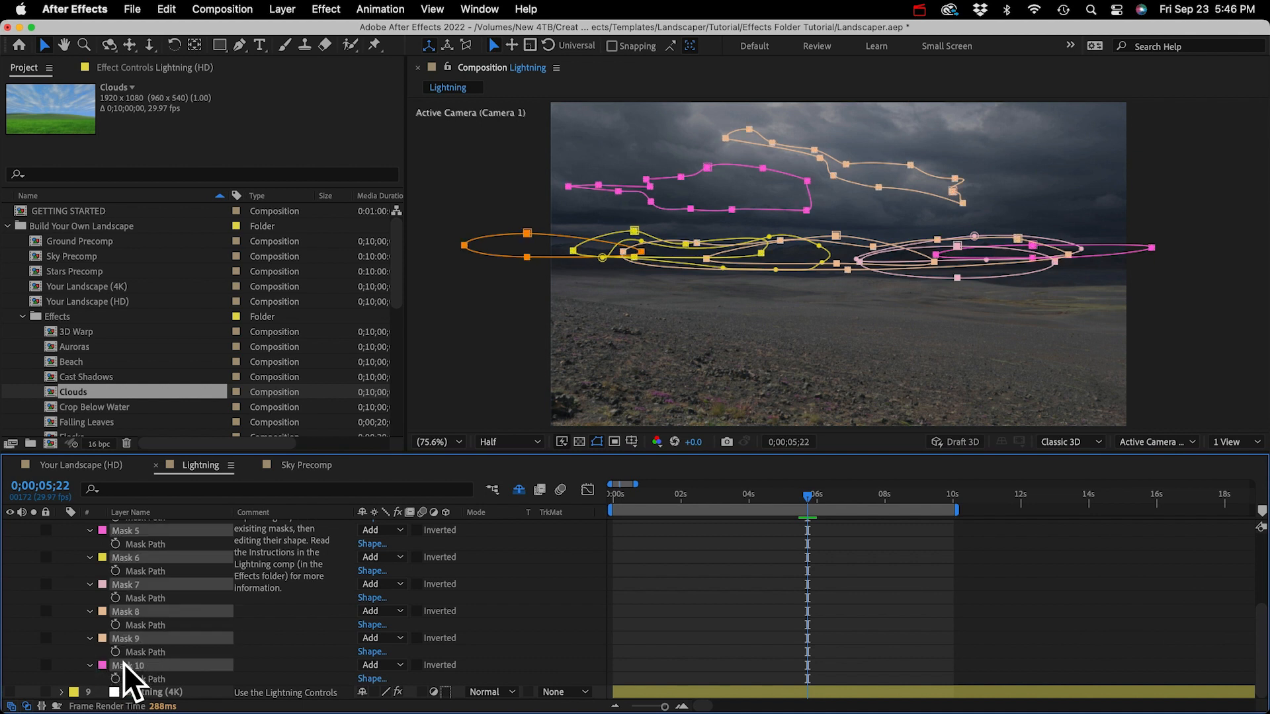
key("BackSpace")
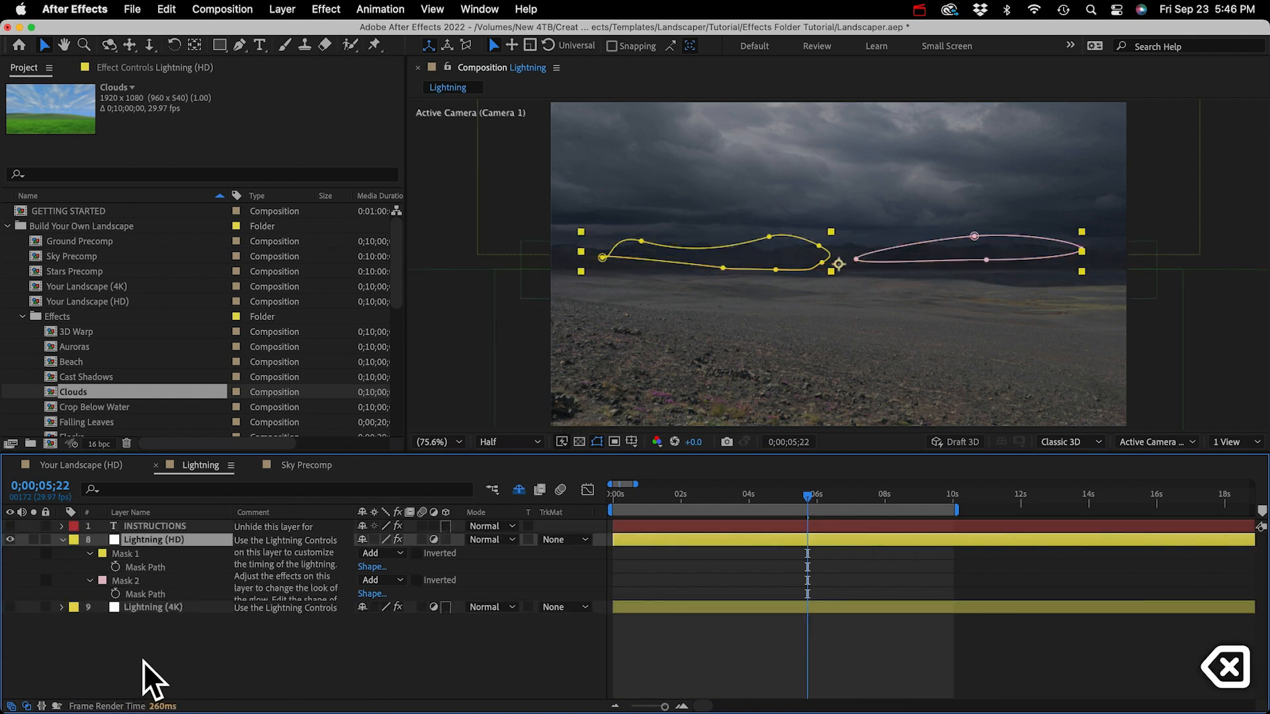
Step: Duplicate Mask 2 five times and move the last copy up and left into the clouds
left_click(124, 581)
key("super+d")
key("super+d")
key("super+d")
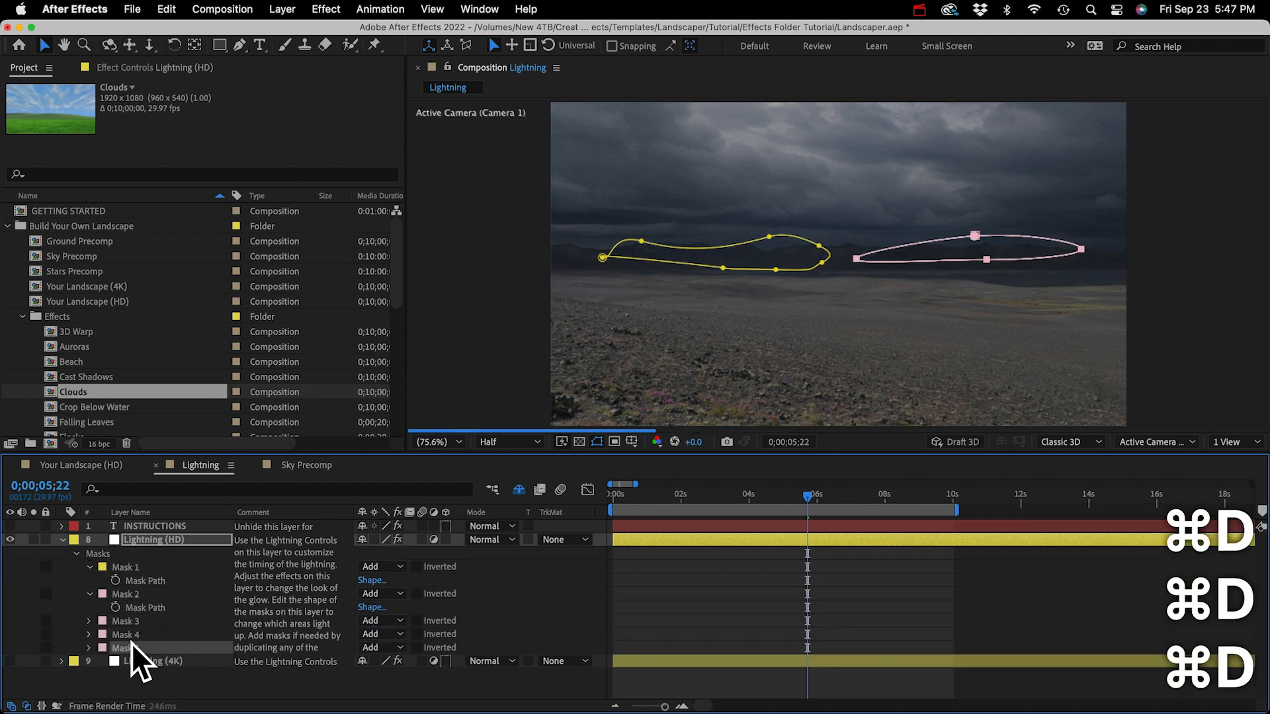
key("super+d")
key("super+d")
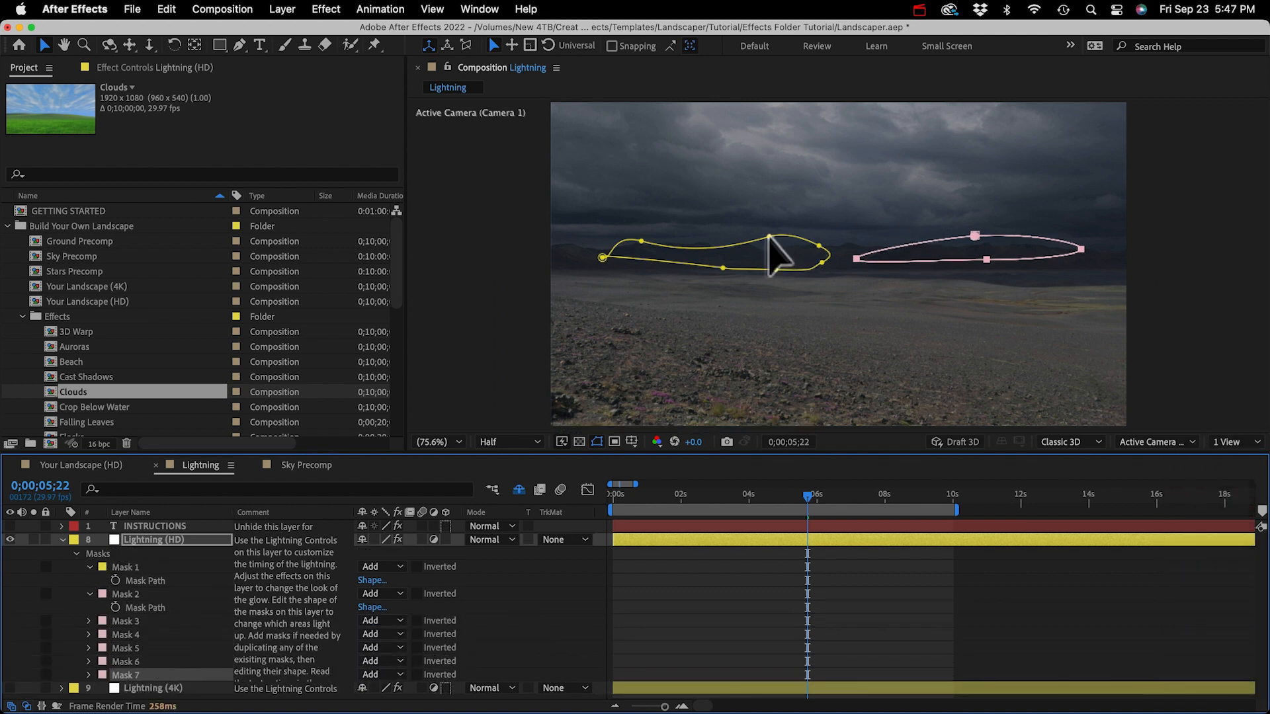
left_click_drag(969, 236, 901, 181)
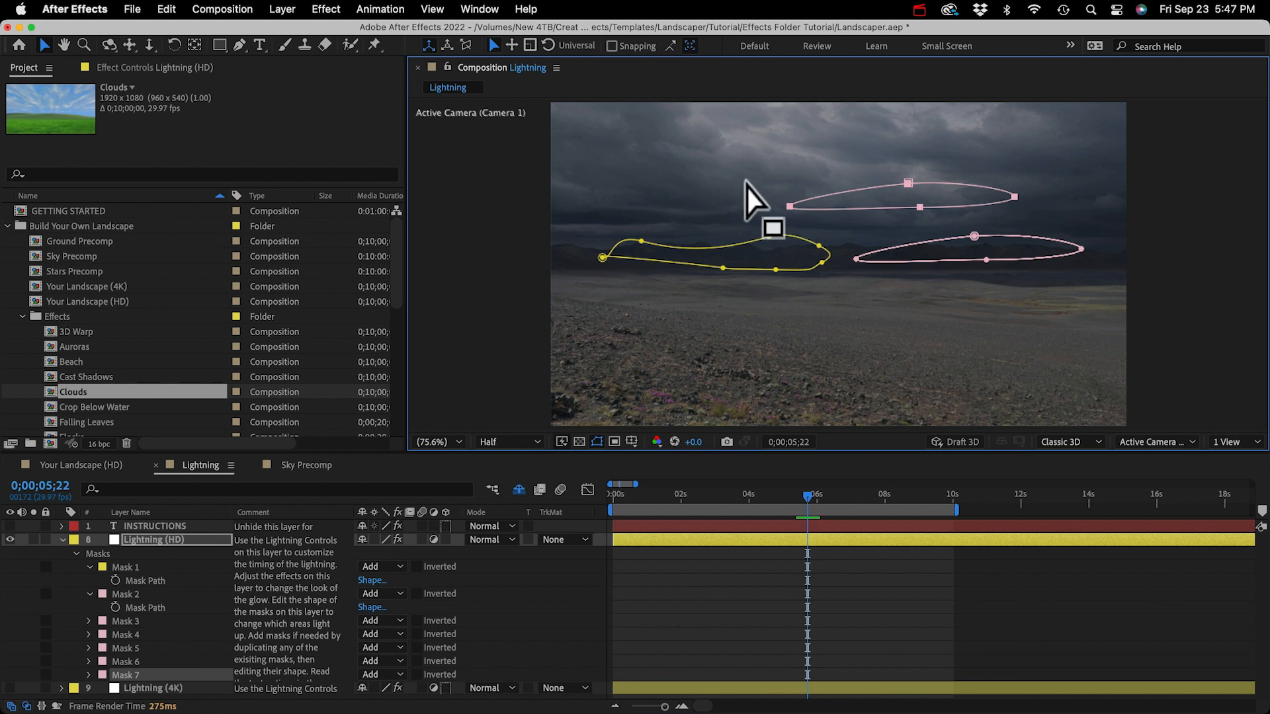
Step: Reveal all mask properties of Lightning (HD), enlarge the timeline area, and set the current time to 0;00;02;09
left_click(145, 542)
key("m")
key("m")
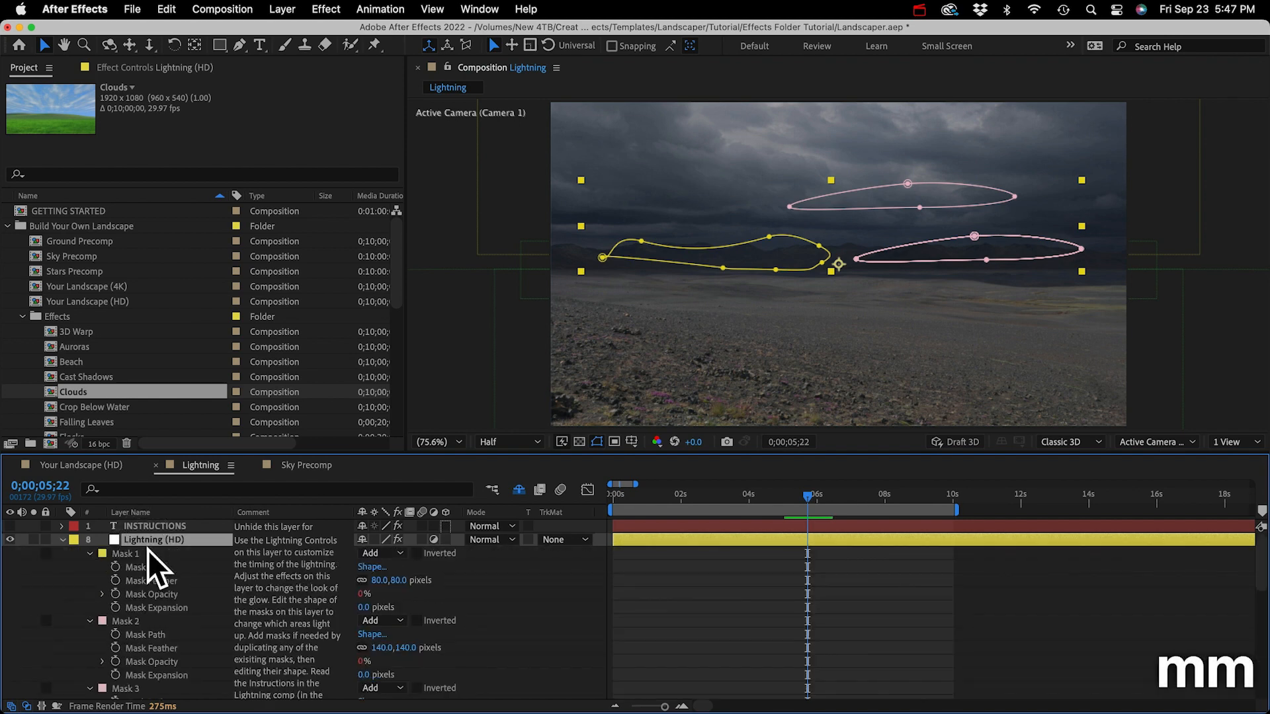
left_click_drag(148, 453, 153, 399)
left_click(156, 506)
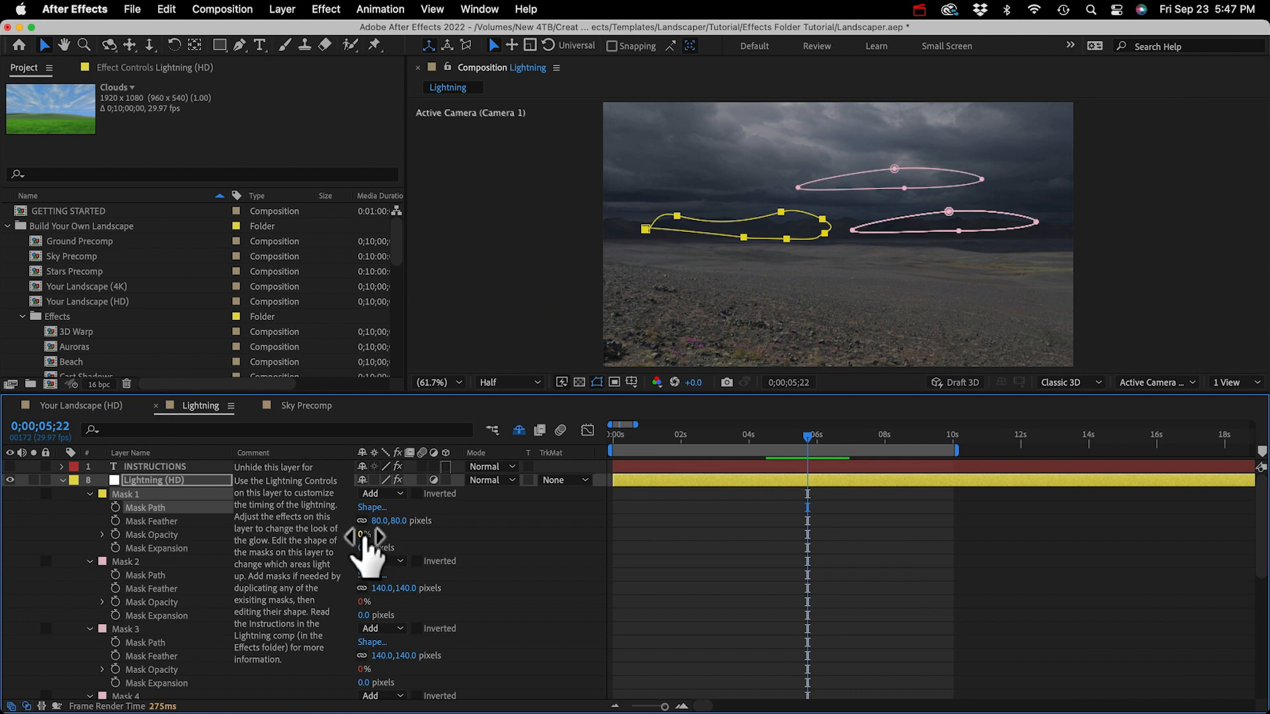
left_click_drag(807, 435, 691, 436)
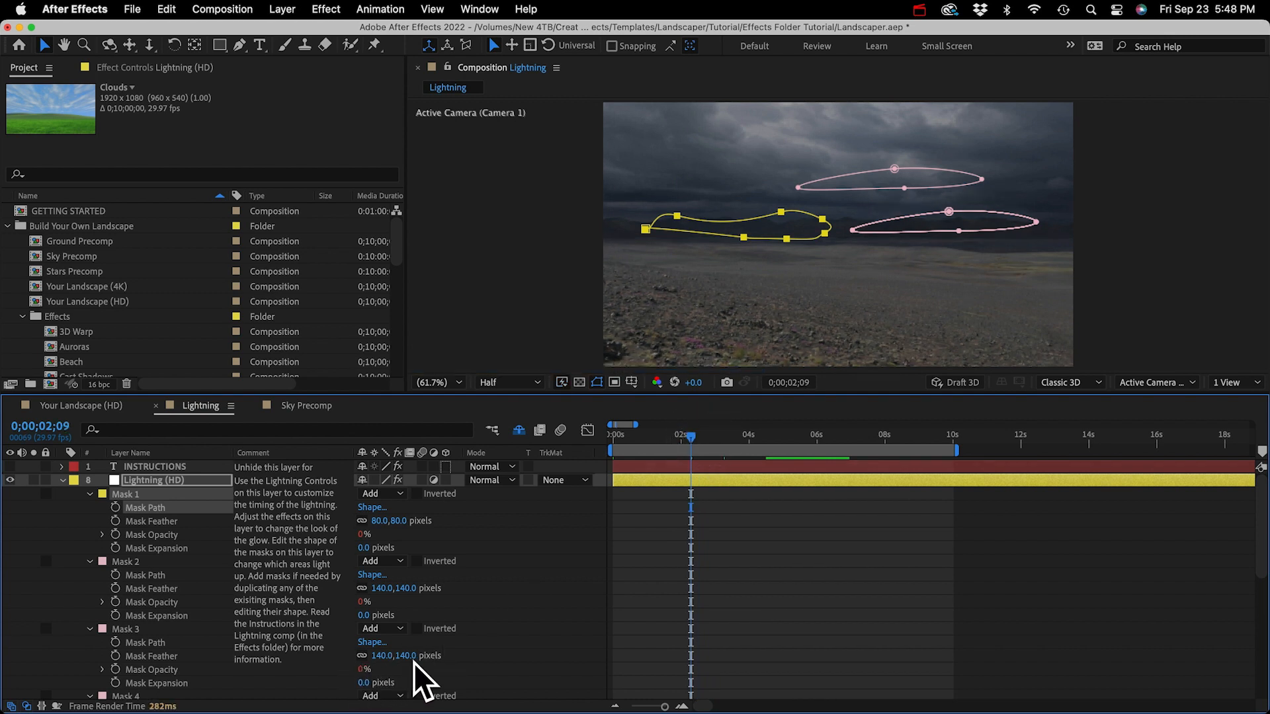
Step: Open the effect controls of Lightning (HD), review the Lightning Controls timing settings, and set the Random Seed to 36
left_click(126, 67)
left_click(66, 101)
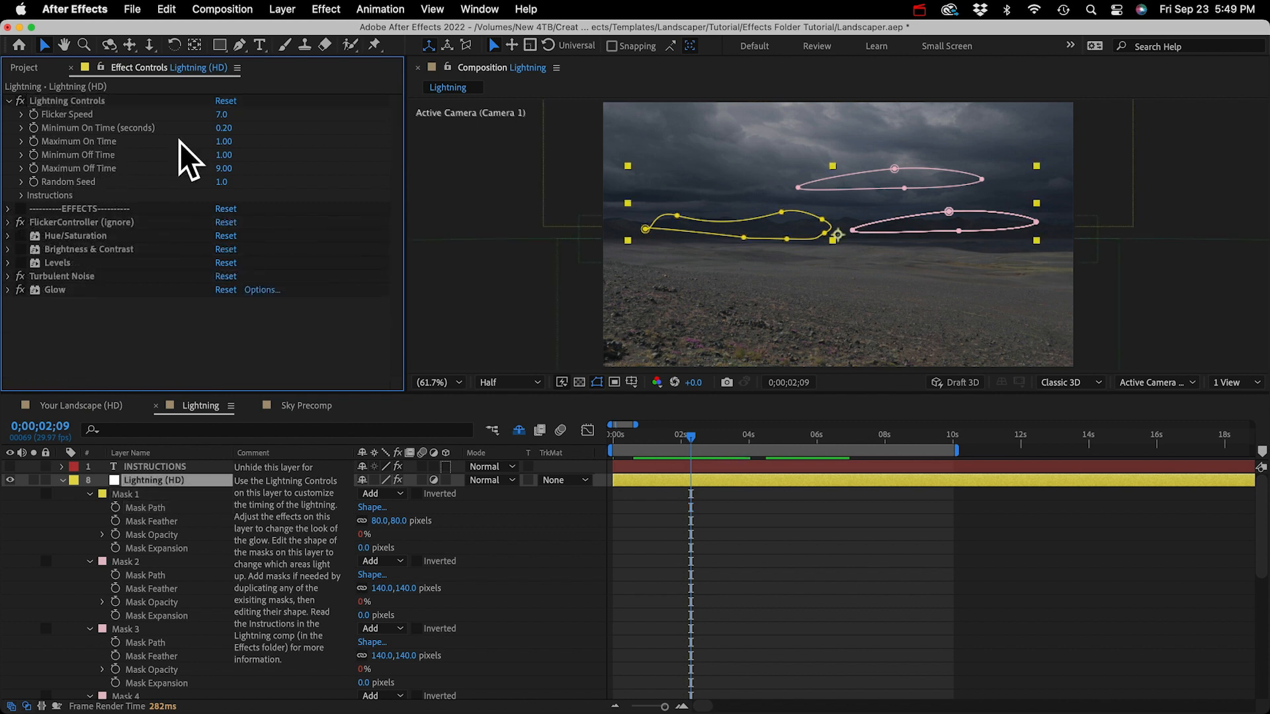
left_click(152, 534)
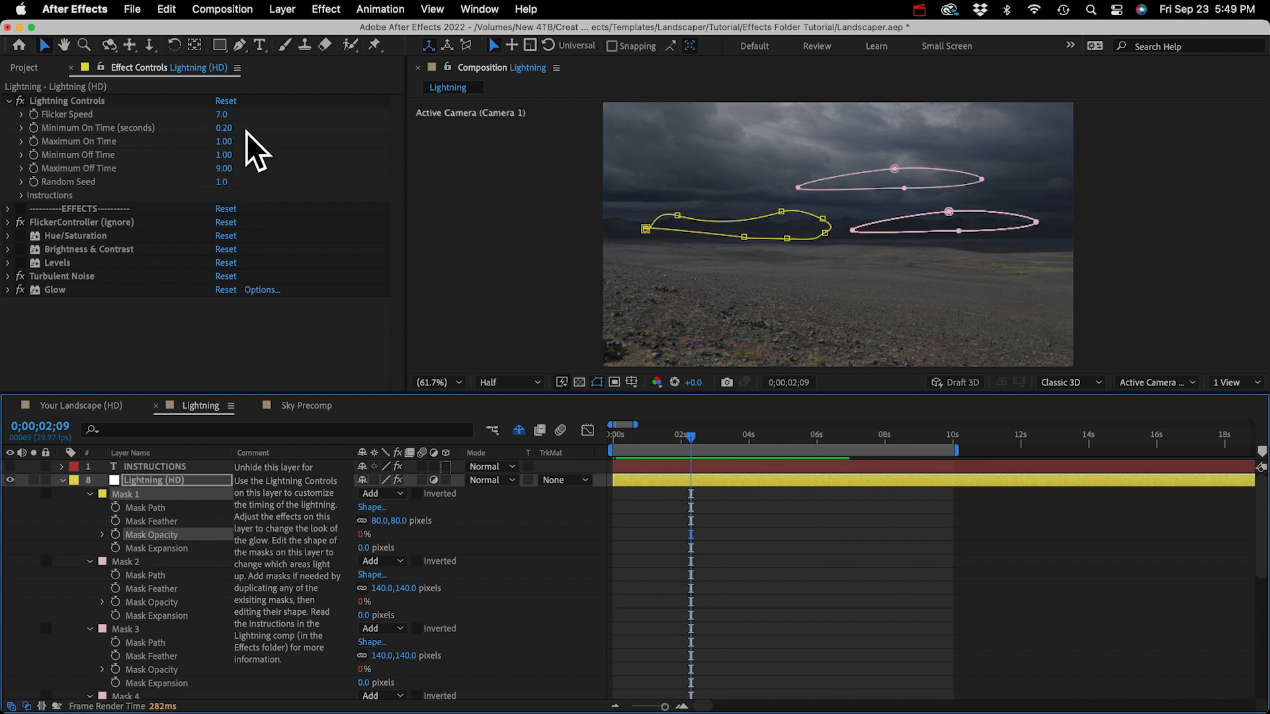
left_click(91, 125)
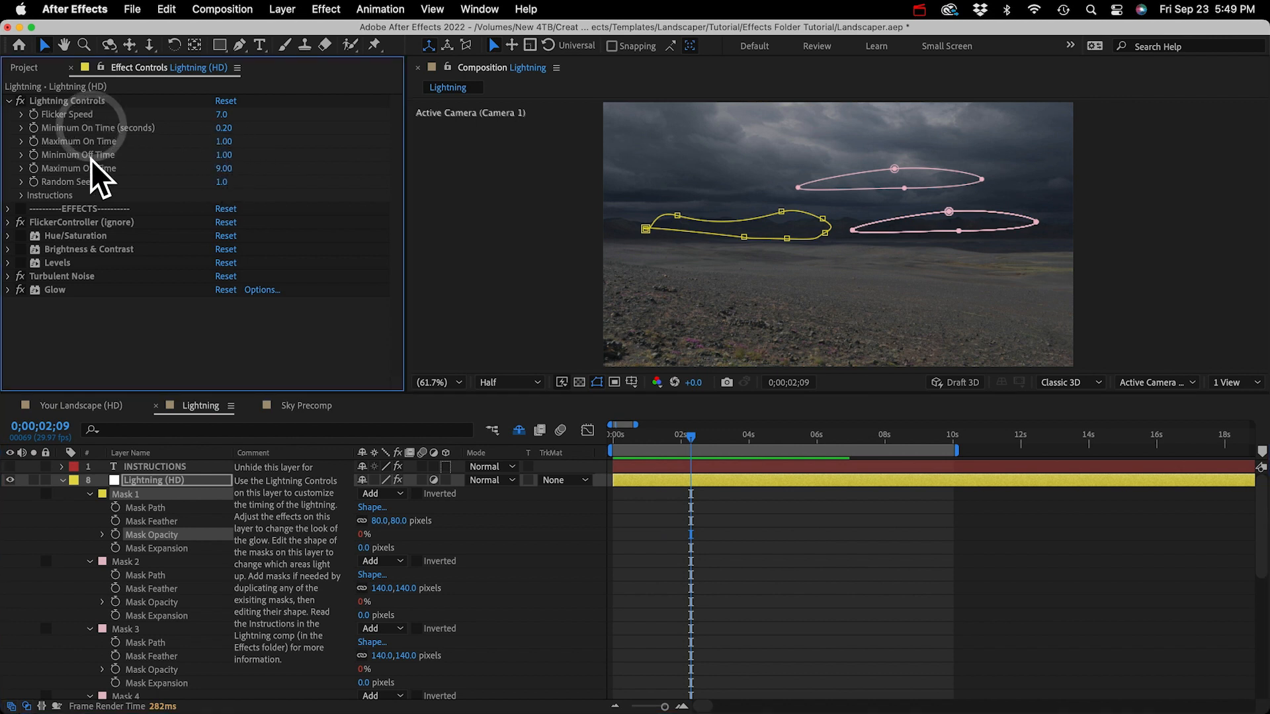
left_click(84, 142)
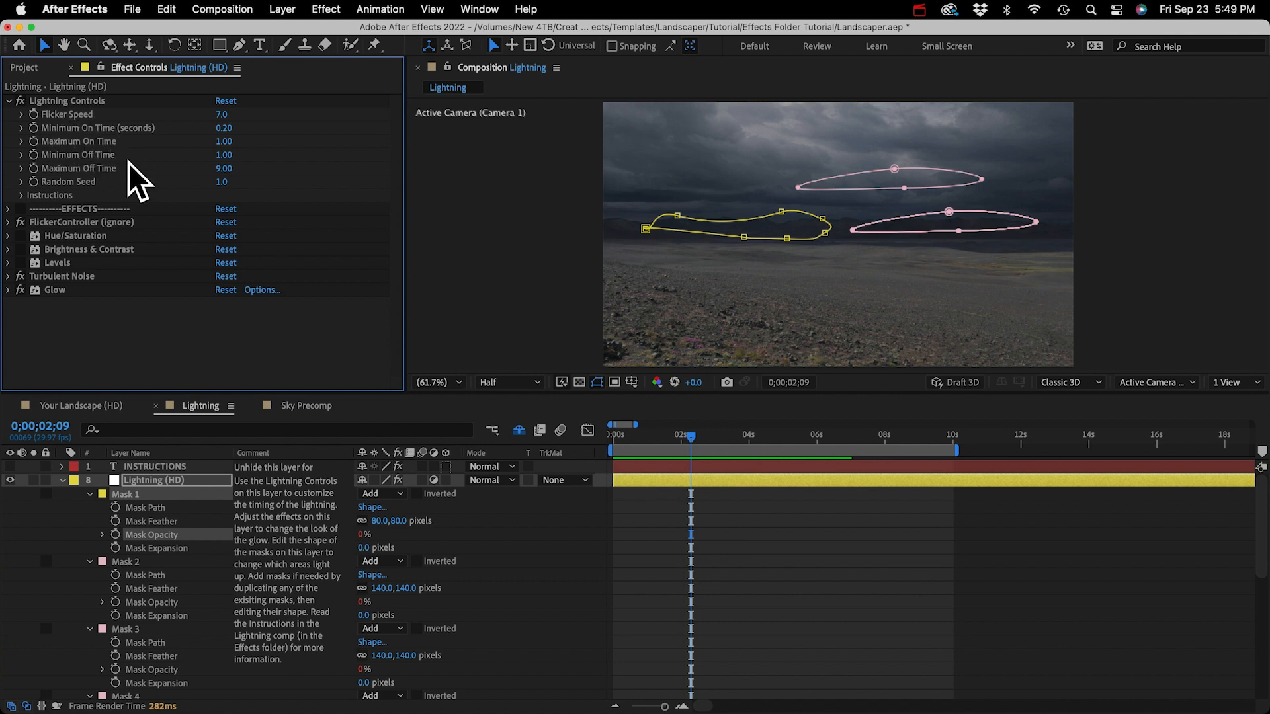
left_click(79, 155)
left_click(79, 170)
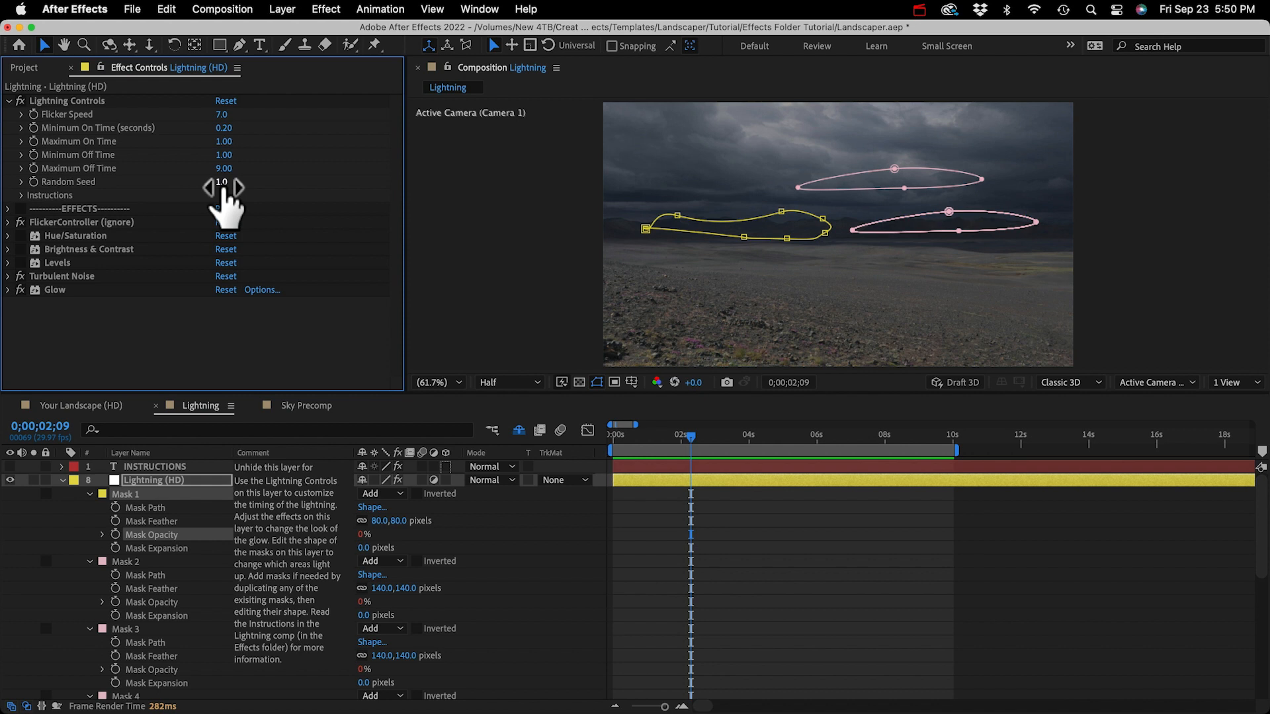
left_click_drag(225, 192, 249, 193)
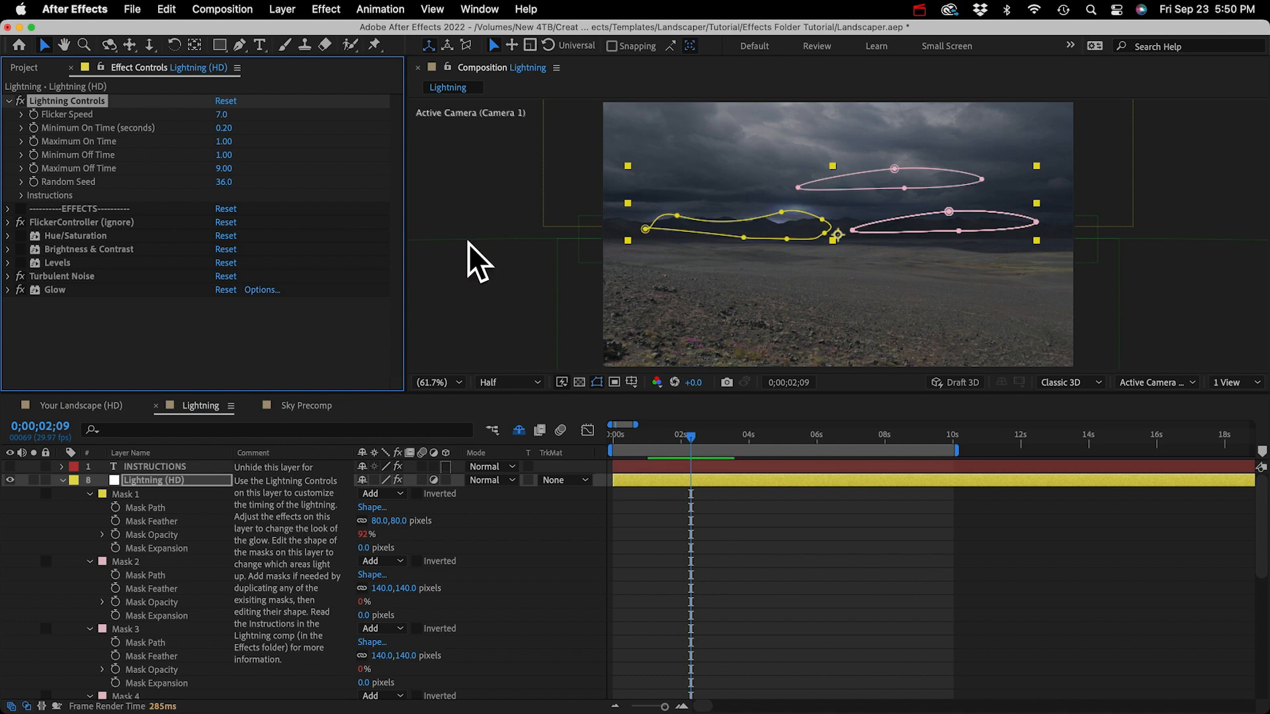
Step: Reshape Mask 1 by pulling its upper points outward so it covers a large area of the sky
left_click_drag(677, 216, 664, 167)
left_click_drag(781, 212, 780, 133)
left_click_drag(822, 218, 886, 187)
left_click_drag(663, 167, 605, 113)
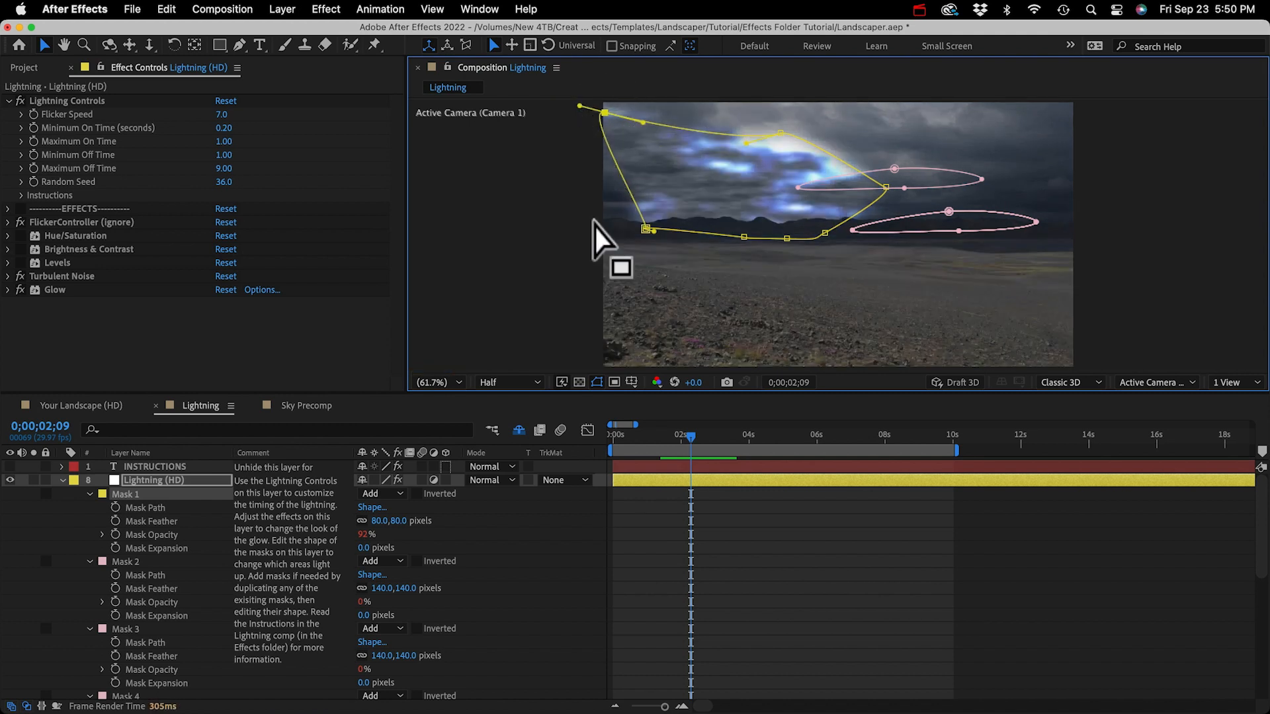
Step: Toggle the Turbulent Noise effect off and on to compare the lightning's look, and lower the Glow effect's Glow Threshold
left_click(55, 291)
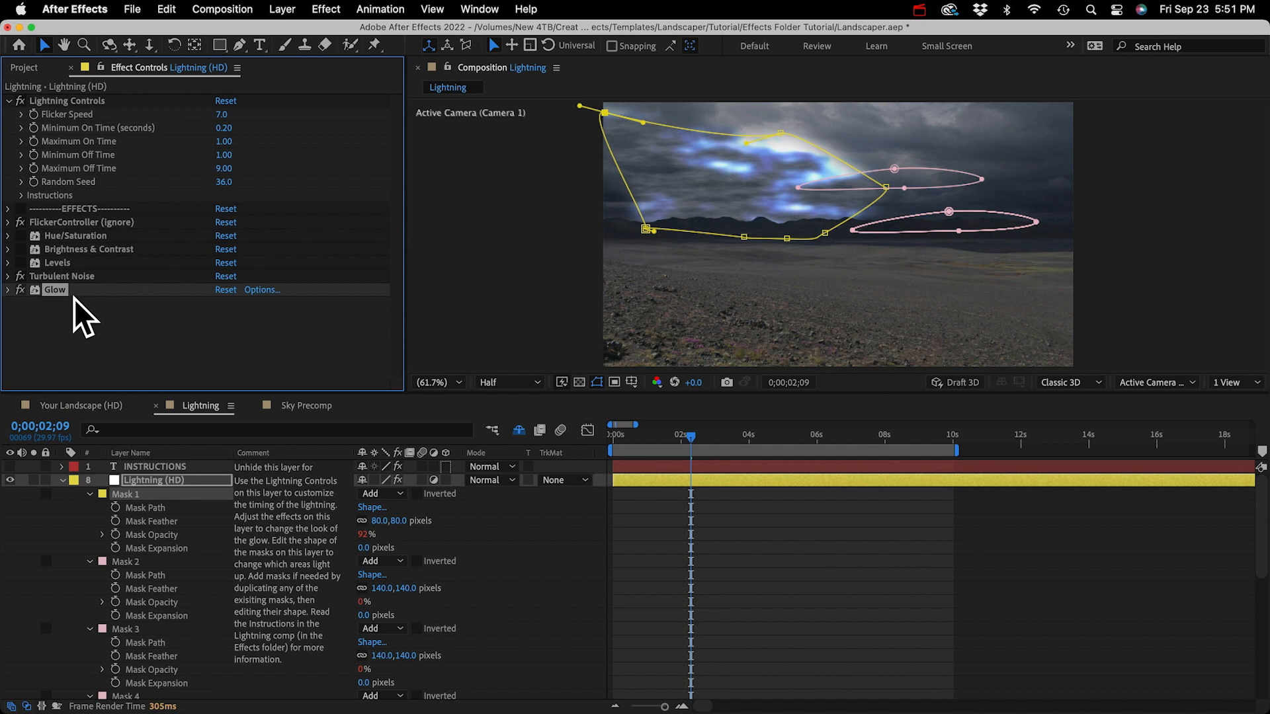
left_click(59, 276)
left_click(20, 276)
left_click(20, 276)
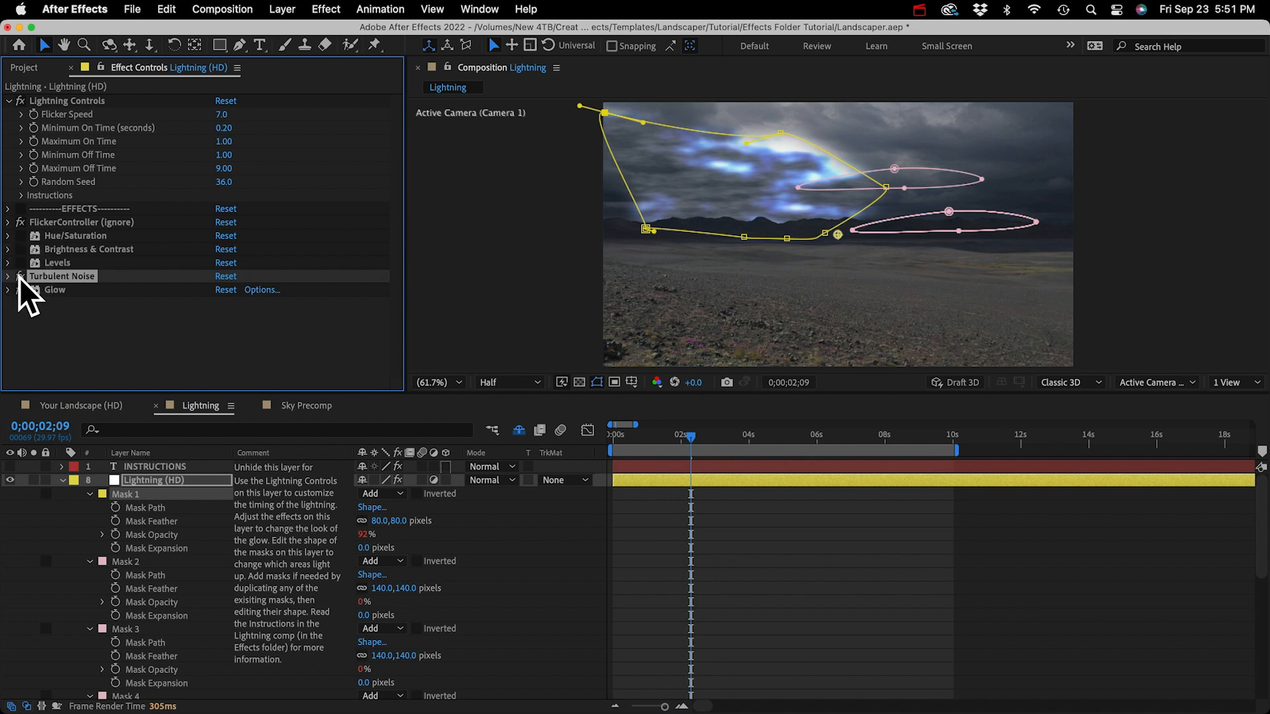
left_click(20, 277)
left_click(20, 277)
left_click(8, 289)
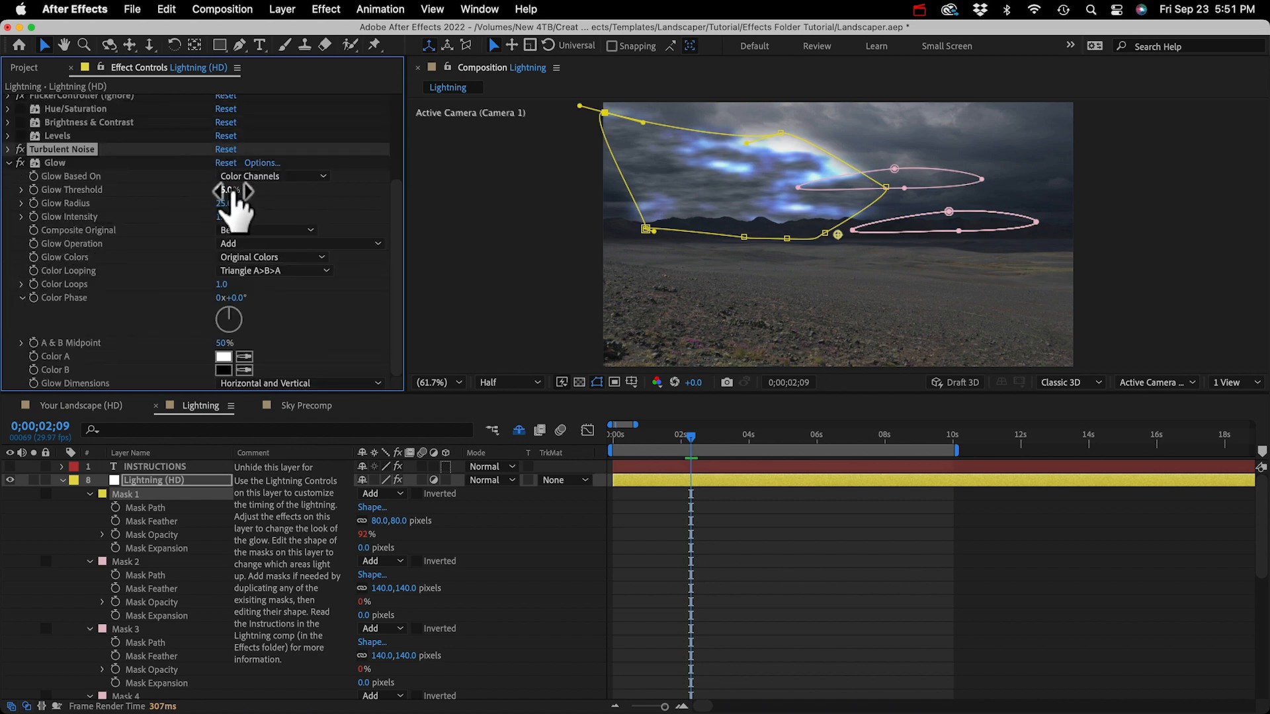
left_click_drag(223, 195, 204, 196)
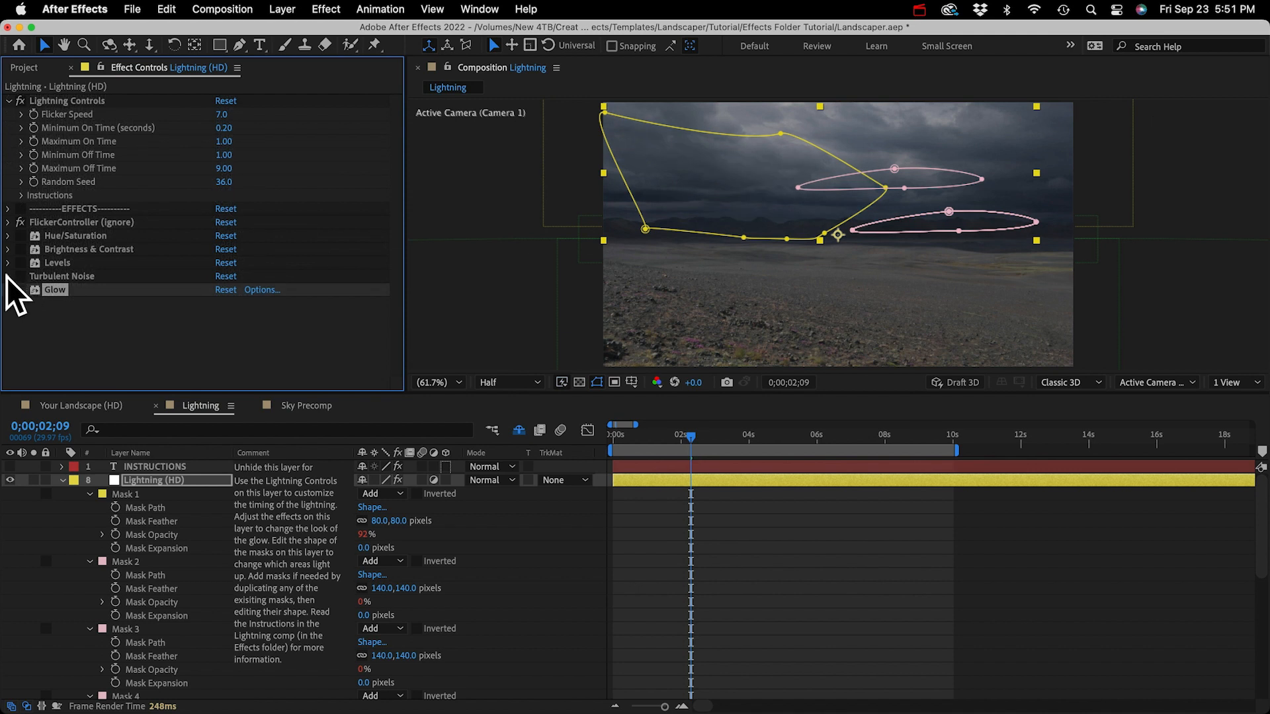
Step: Preview the Levels, Brightness & Contrast, and Hue/Saturation effects on the lightning one at a time, switching each off again
left_click(20, 263)
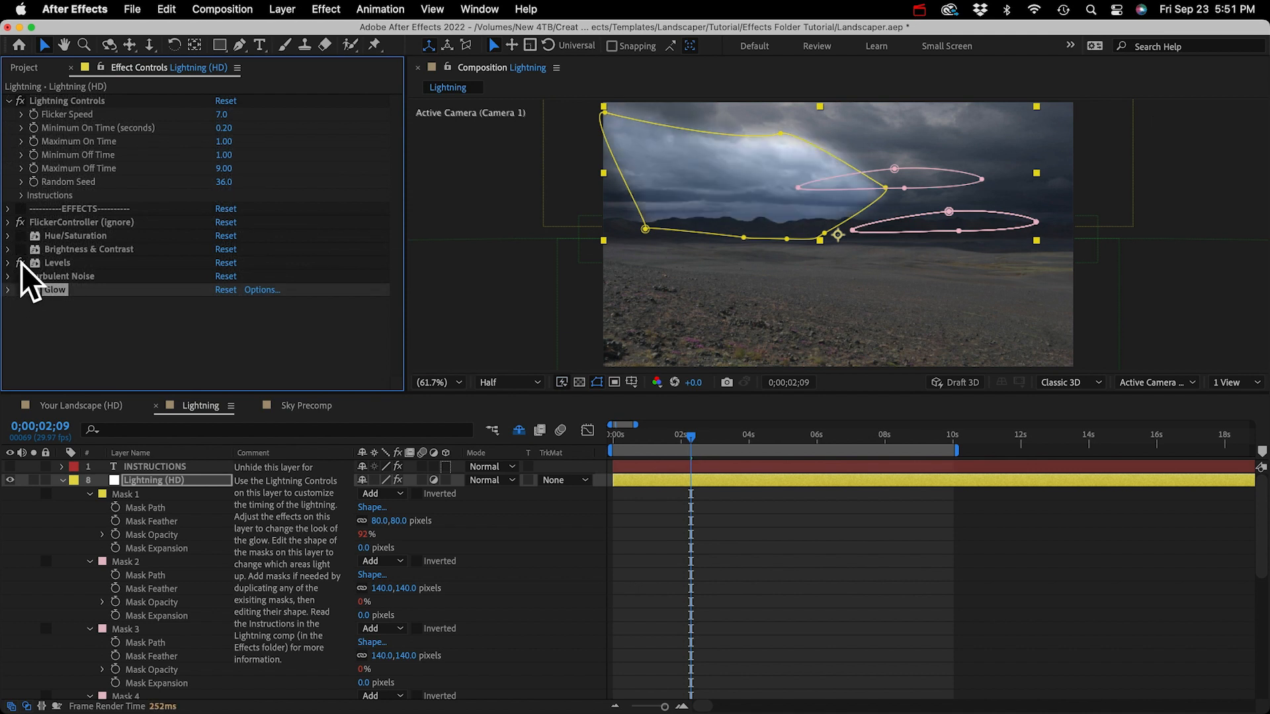
left_click(21, 263)
left_click(21, 249)
left_click(21, 249)
left_click(20, 236)
left_click(20, 236)
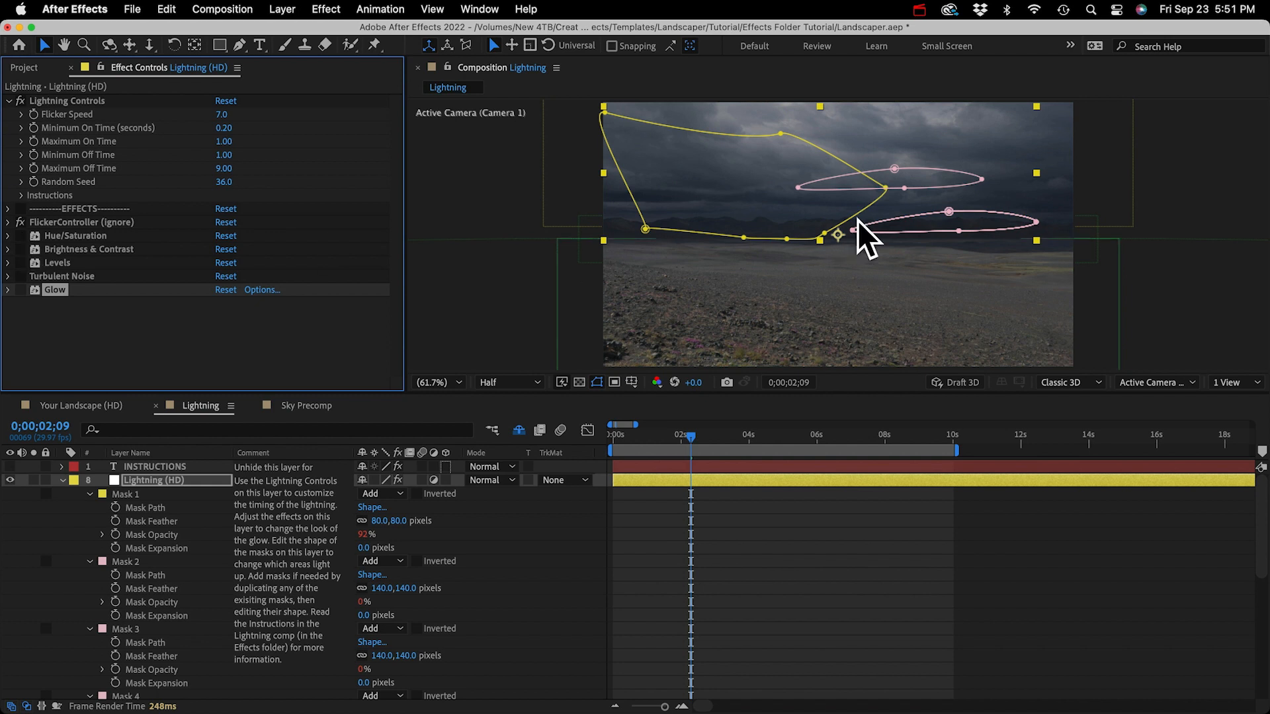
Step: Copy the Lightning (HD) layer into the Your Landscape (HD) composition, pasting it directly above the Stars layer
left_click(148, 479)
left_click(63, 480)
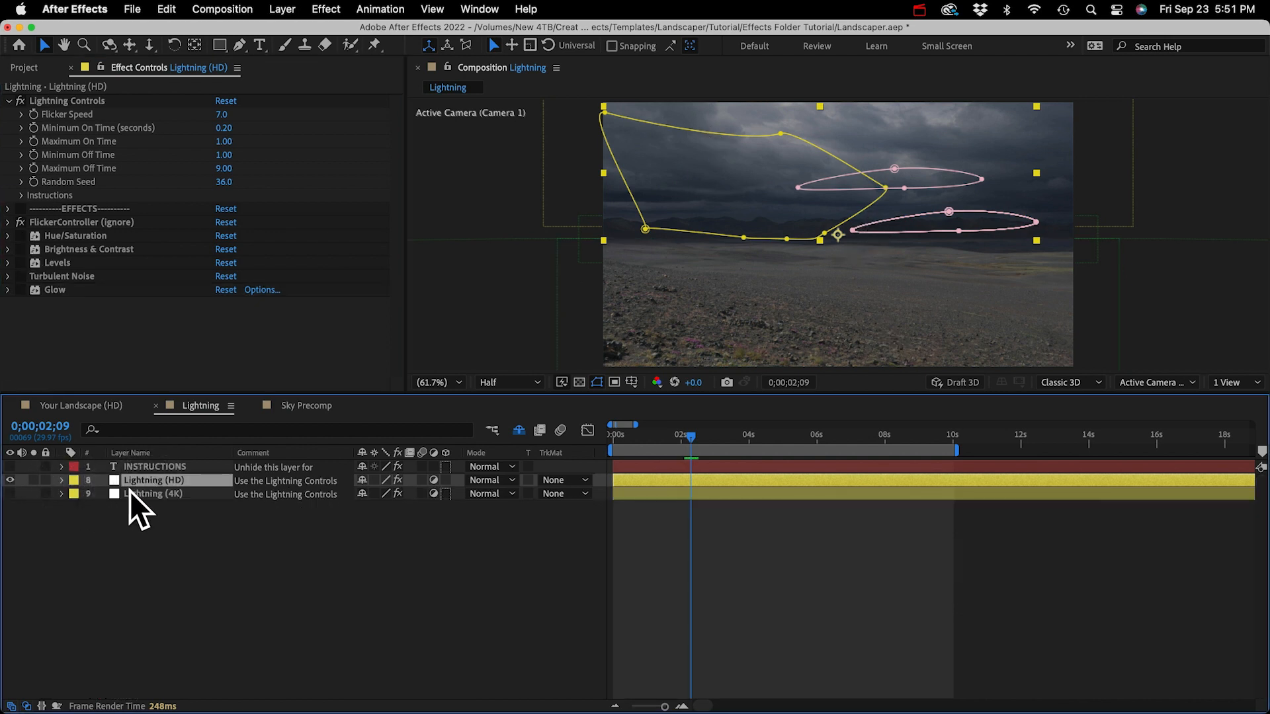
key("super+c")
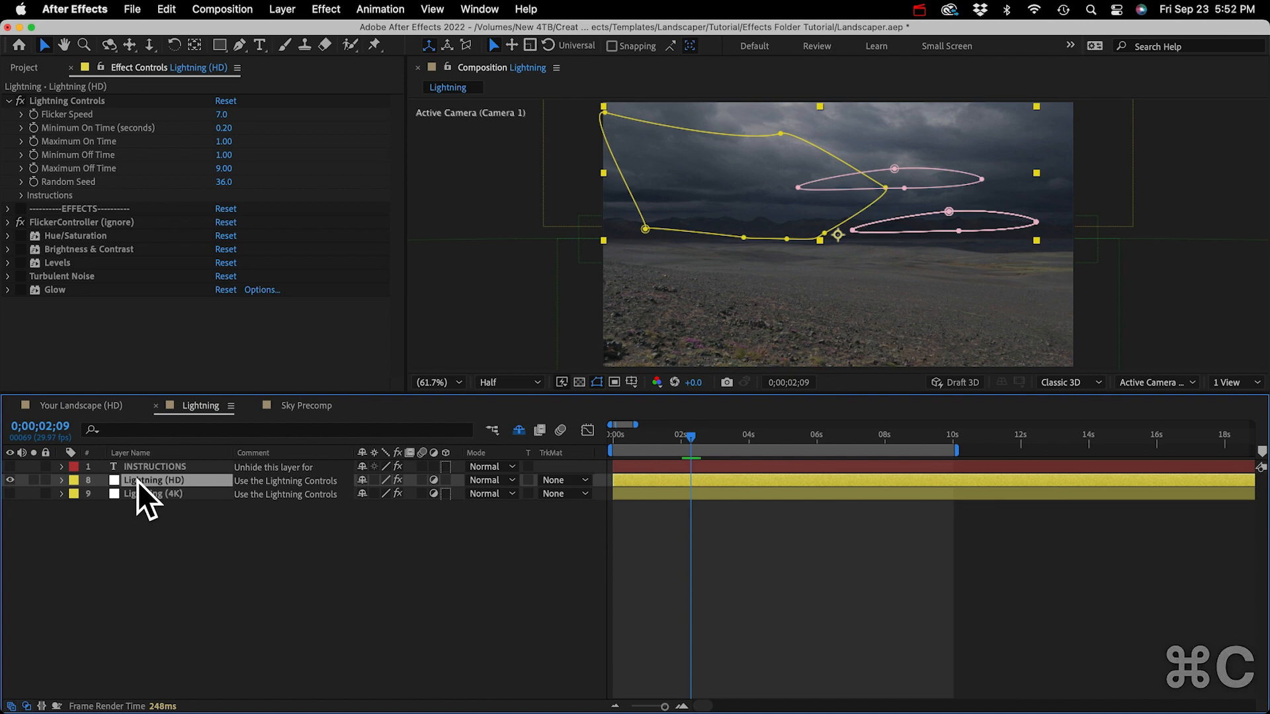
left_click(86, 408)
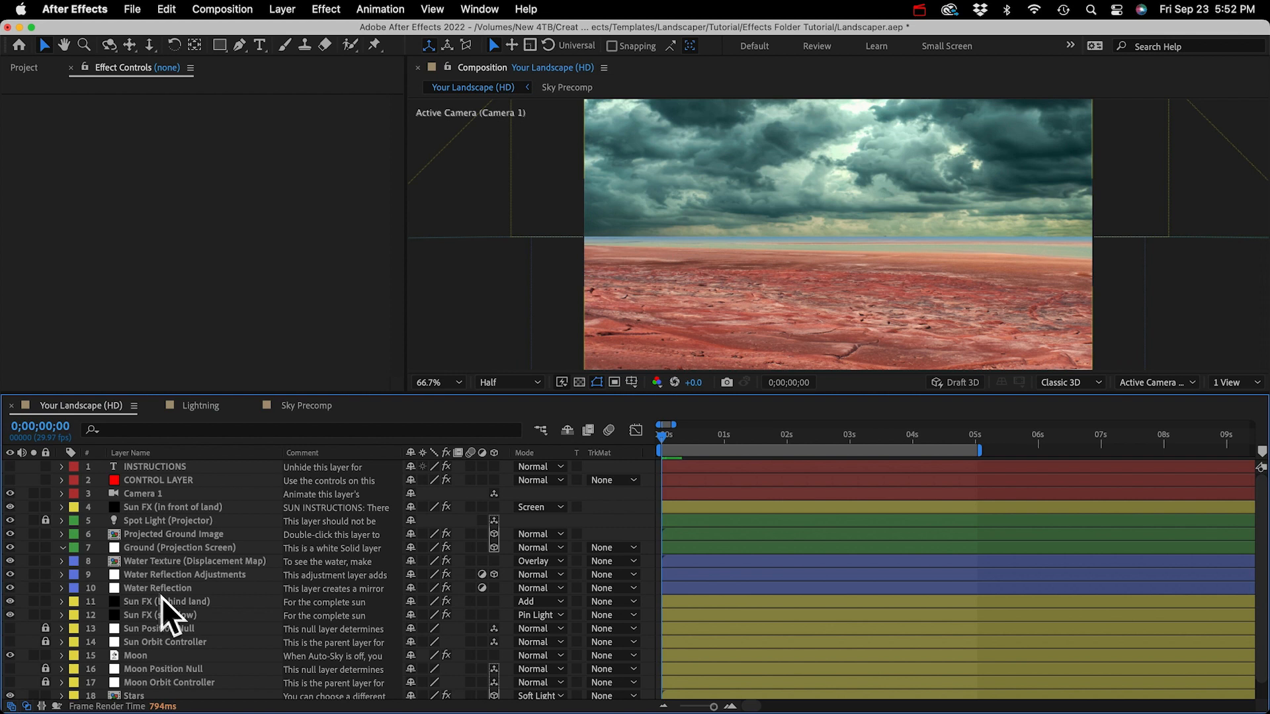
scroll(201, 649, "down", 1)
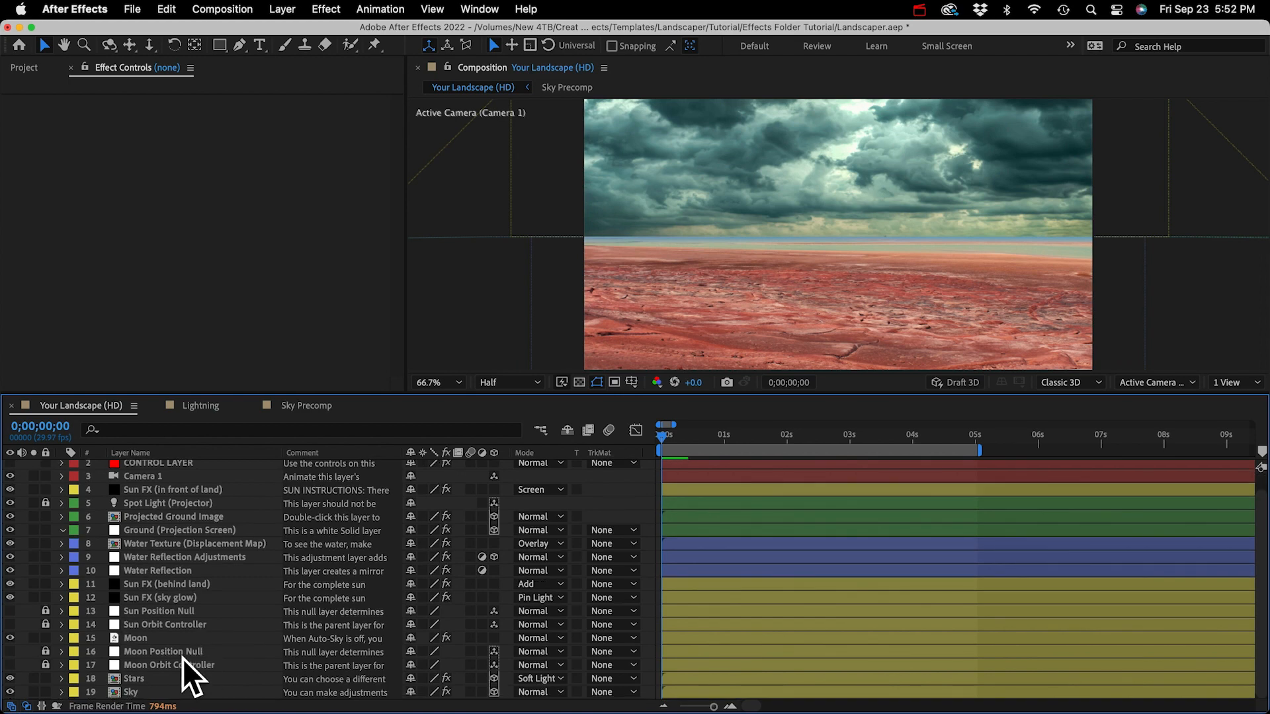
left_click(169, 677)
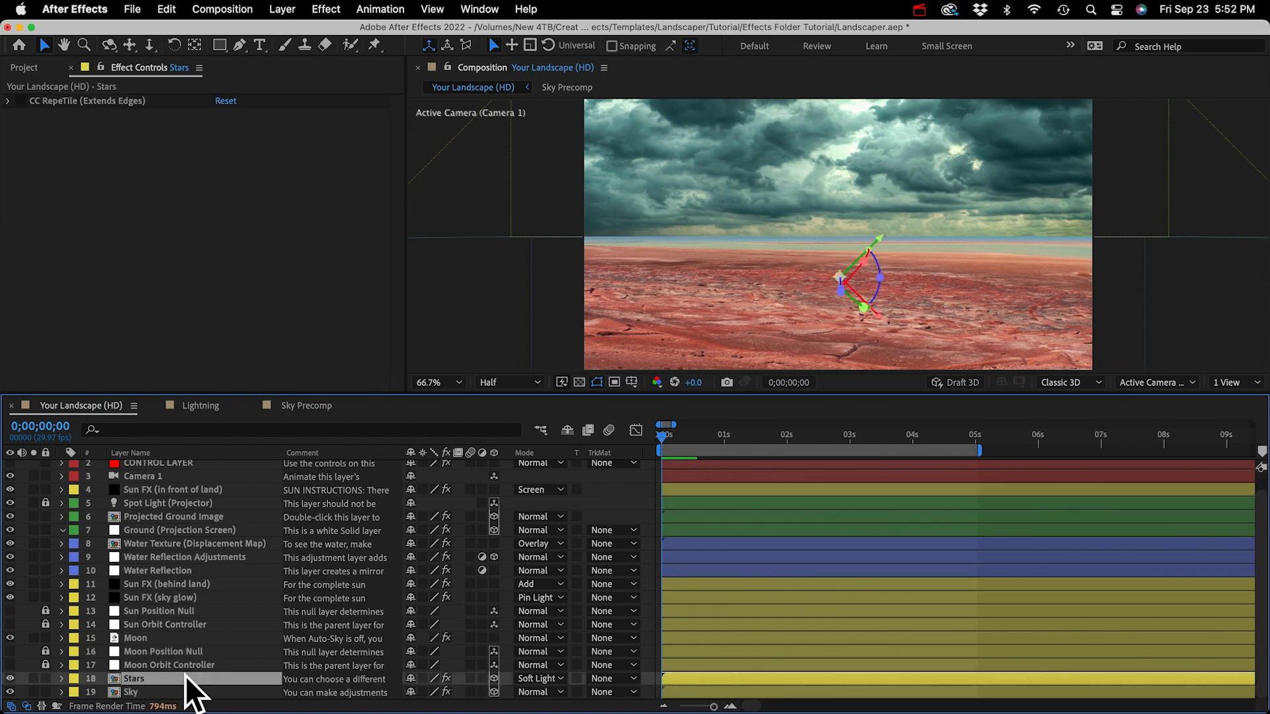
key("super+v")
scroll(164, 672, "down", 1)
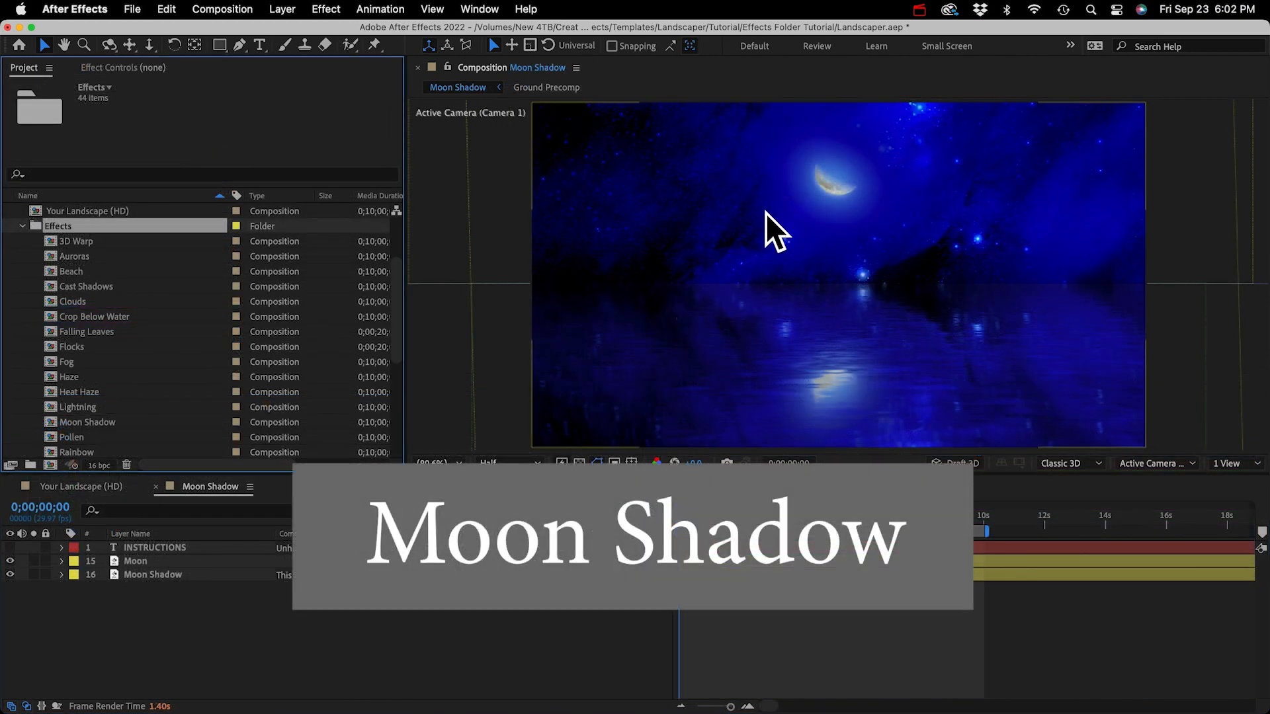
Step: Select the Moon Shadow composition in the project and toggle its Moon Shadow layer's visibility to examine the effect
left_click(80, 422)
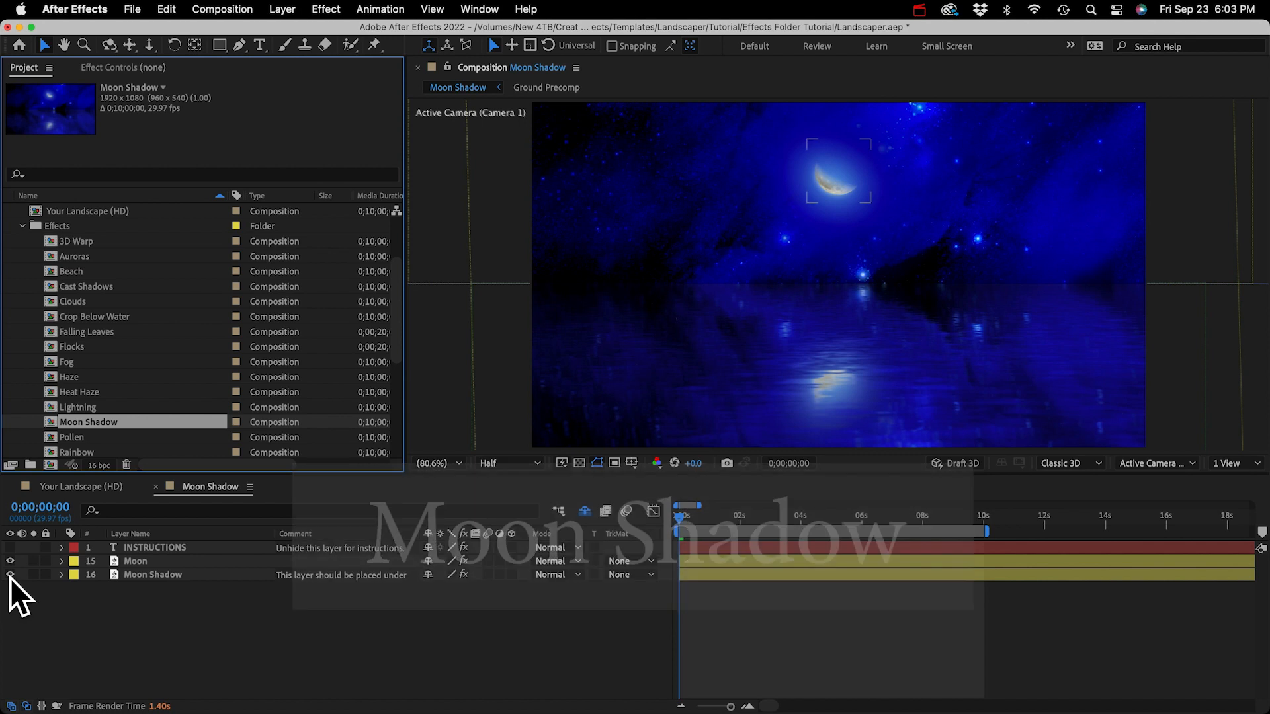
left_click(10, 575)
left_click(10, 575)
left_click(10, 575)
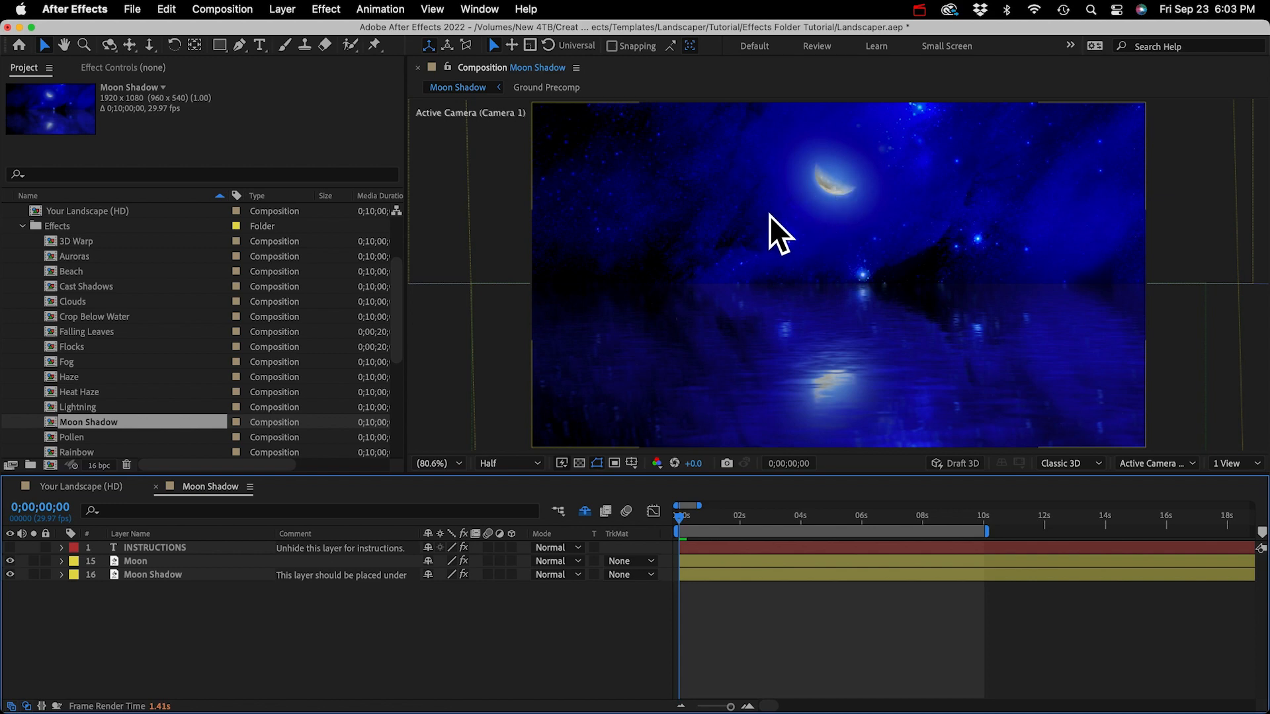
Step: Reveal the shy layers, set Moon Phase/Fullness to 33% in the CONTROL LAYER's Moon Controls, and hide the shy layers again
left_click(583, 512)
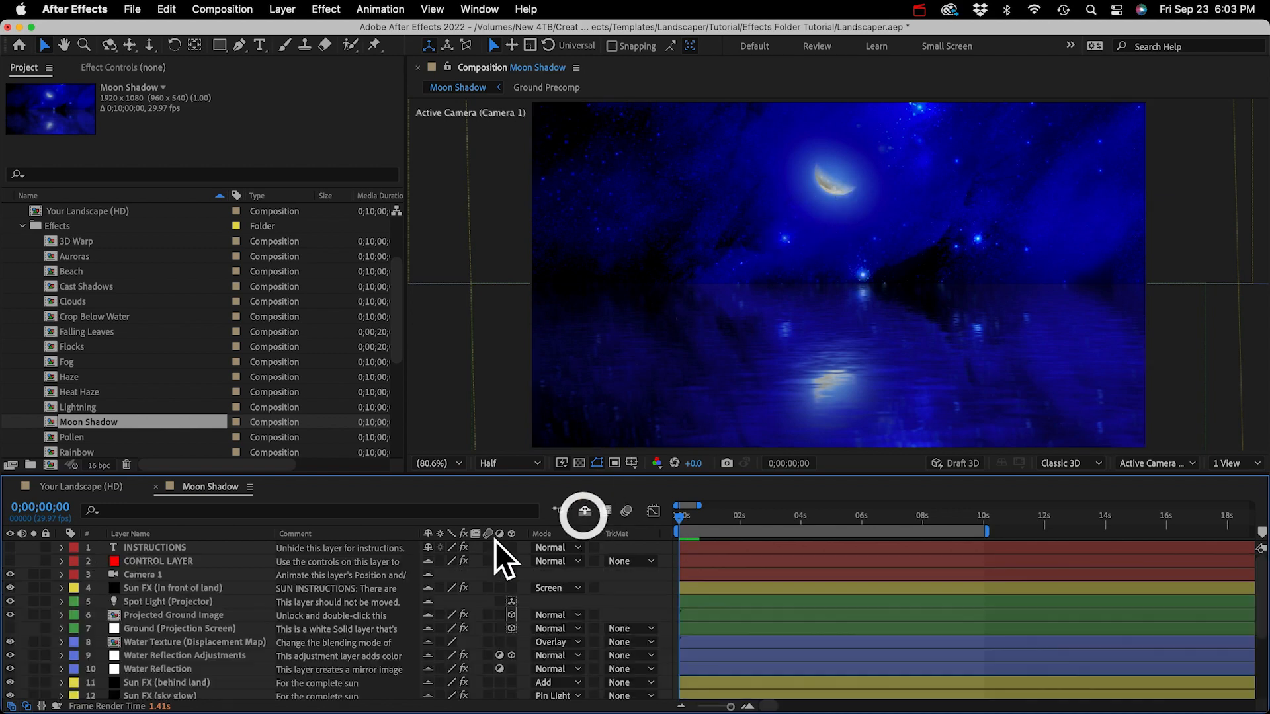
left_click(157, 562)
left_click(140, 67)
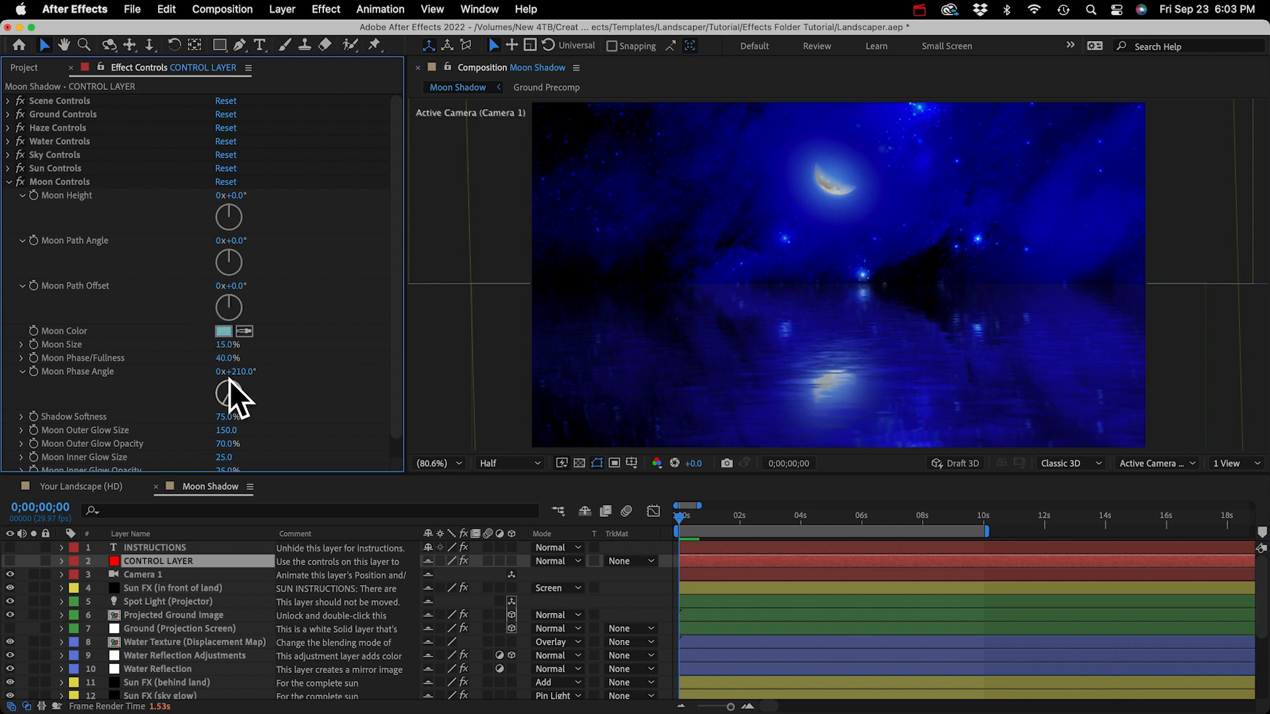
left_click_drag(230, 361, 195, 361)
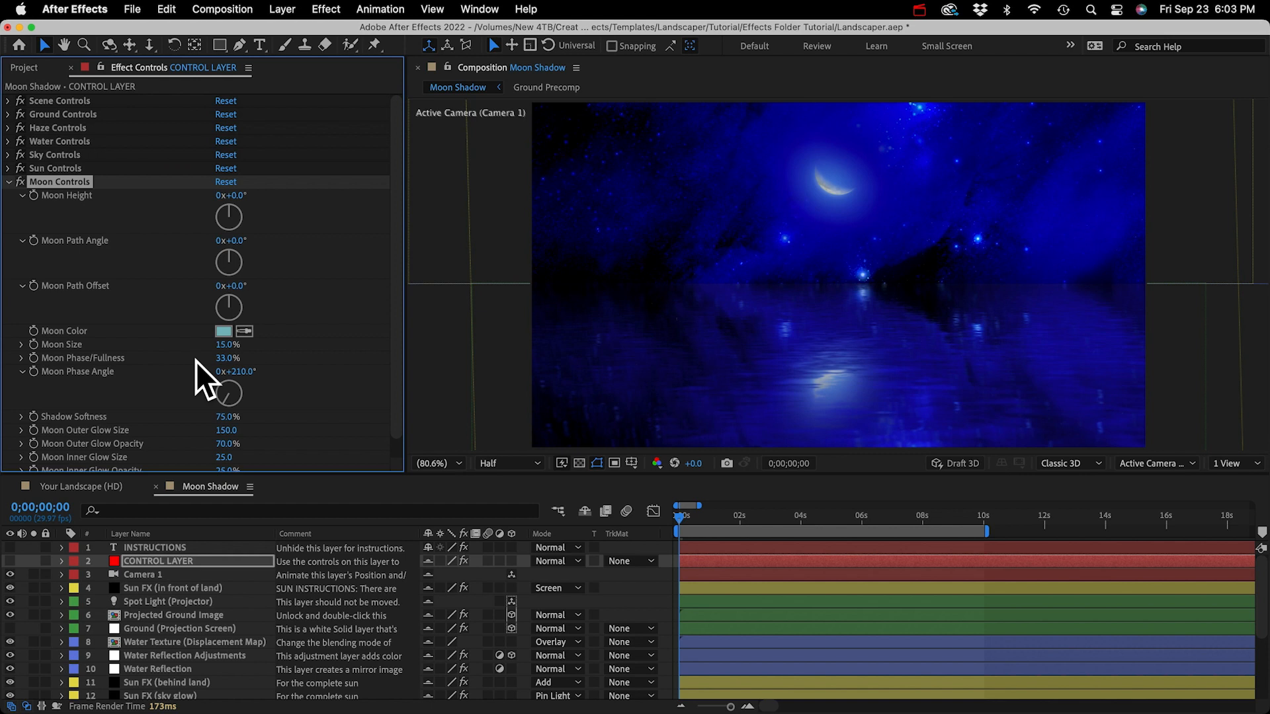
left_click(585, 511)
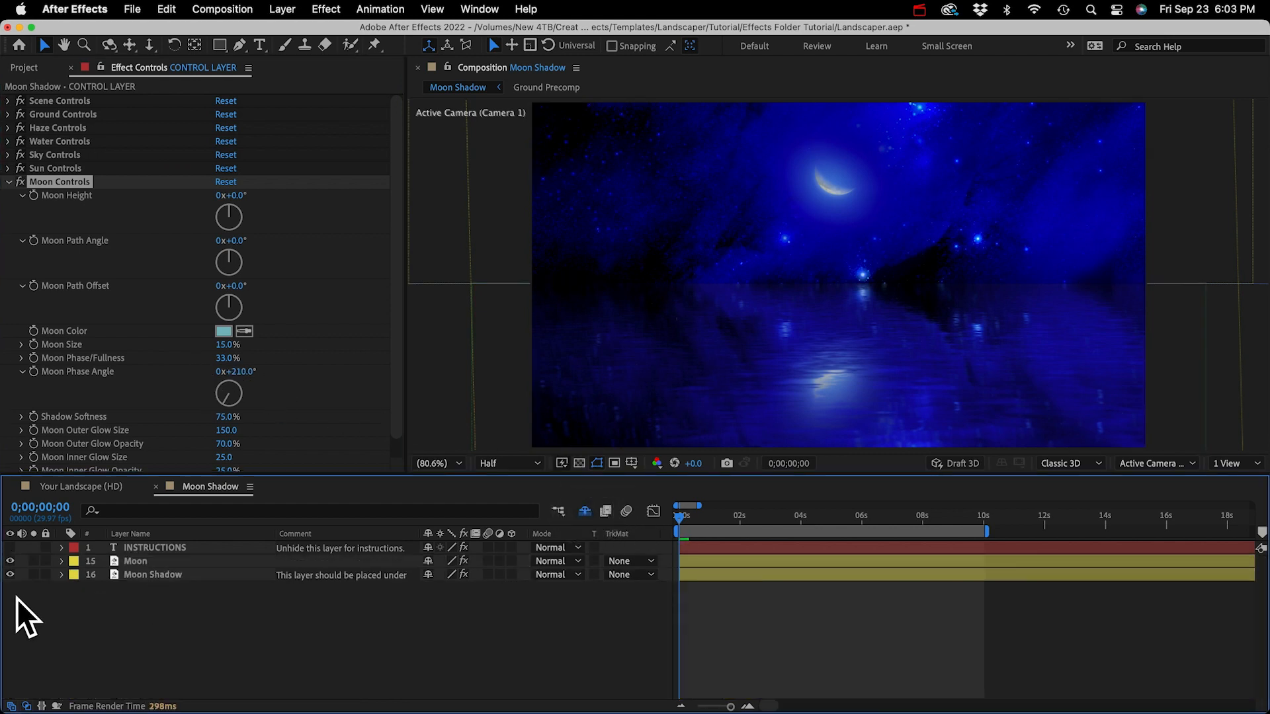
Step: Compare the stars around the crescent moon with the Moon Shadow layer hidden and shown, and view that layer's effect controls
left_click(10, 574)
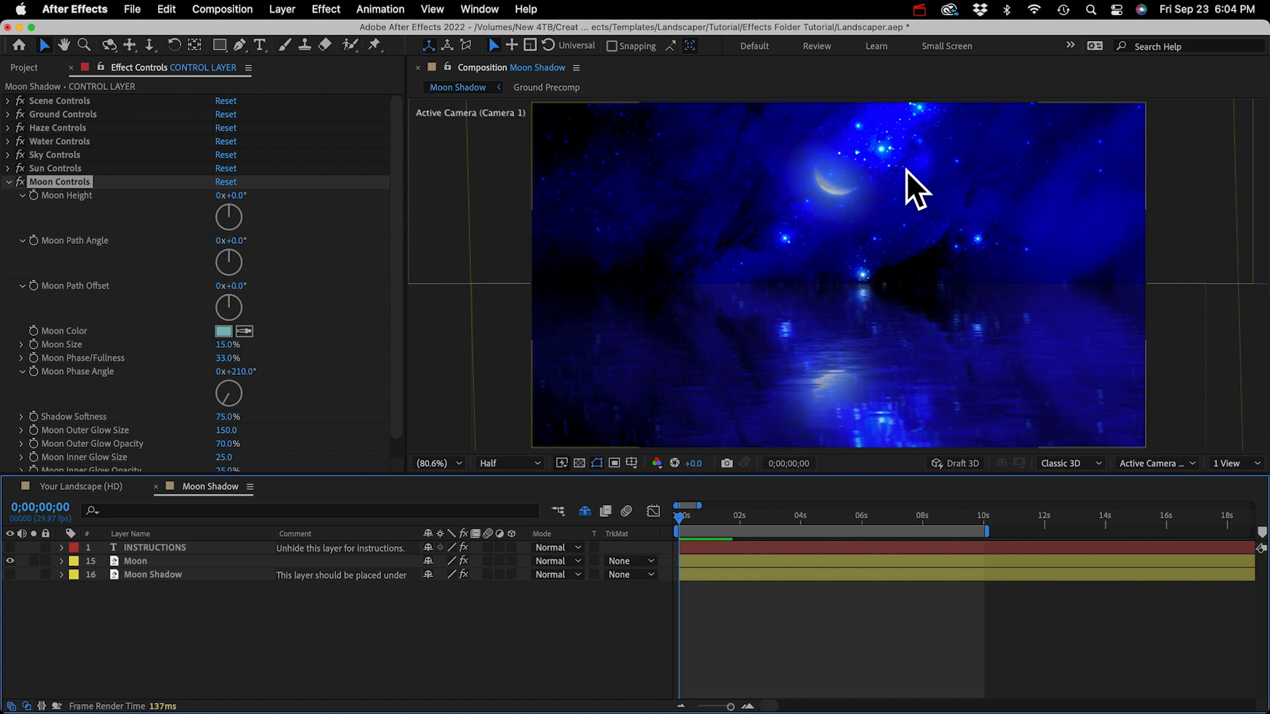
left_click(10, 574)
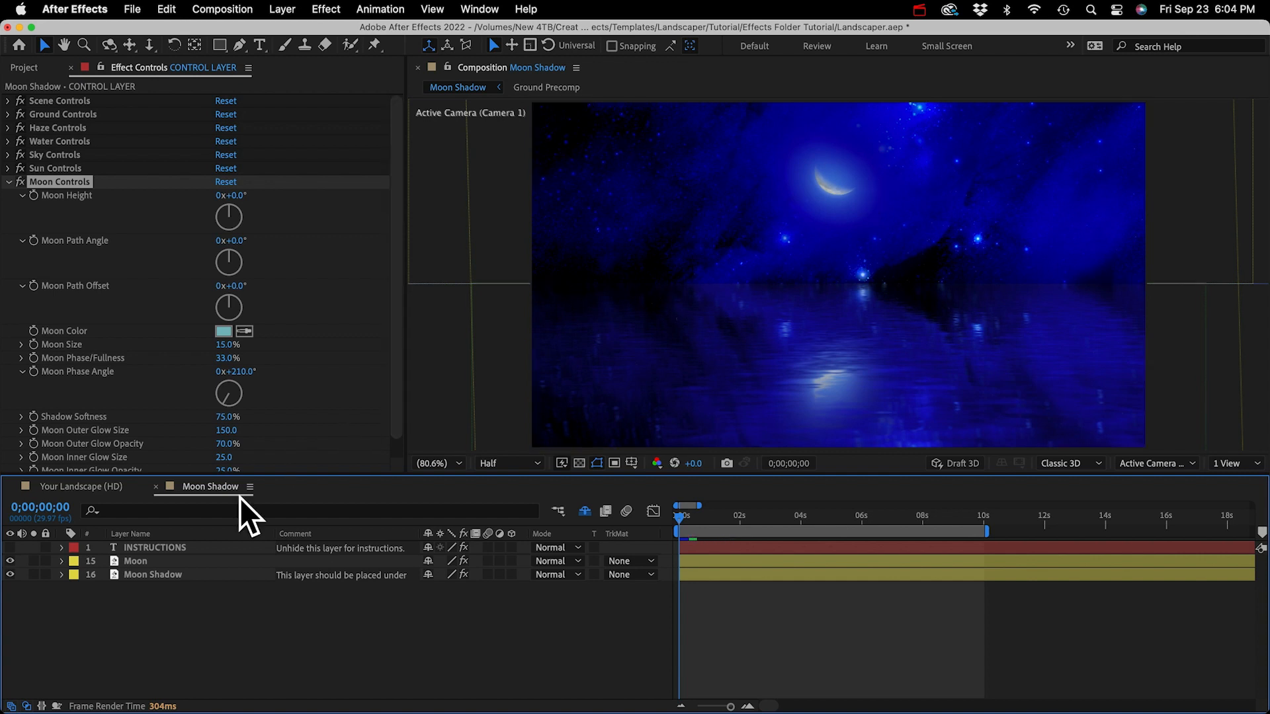
left_click(161, 574)
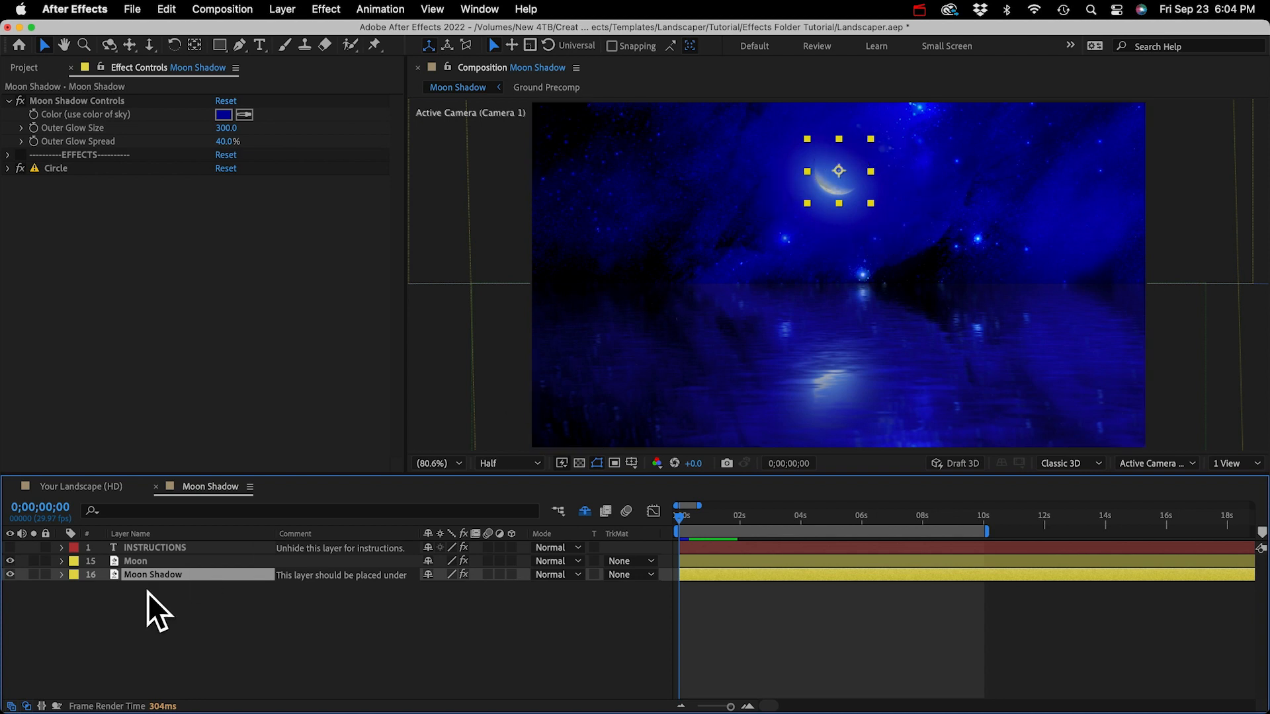
left_click(12, 574)
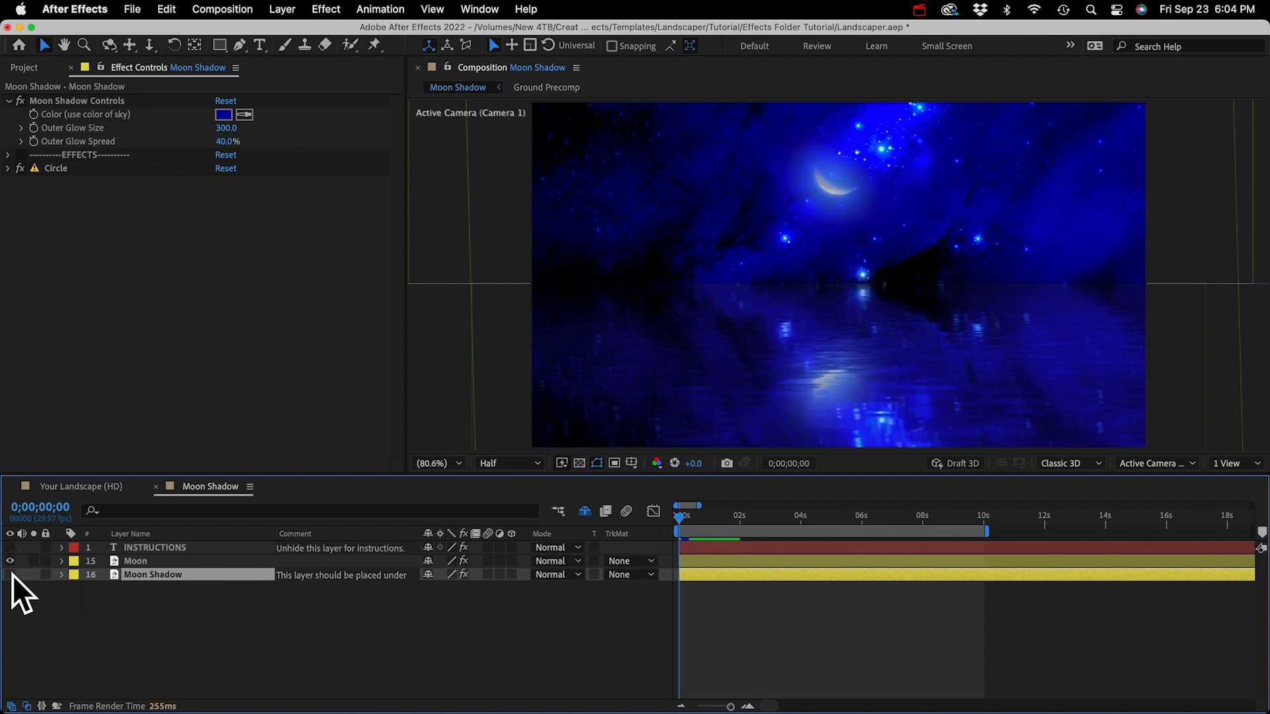
left_click(11, 574)
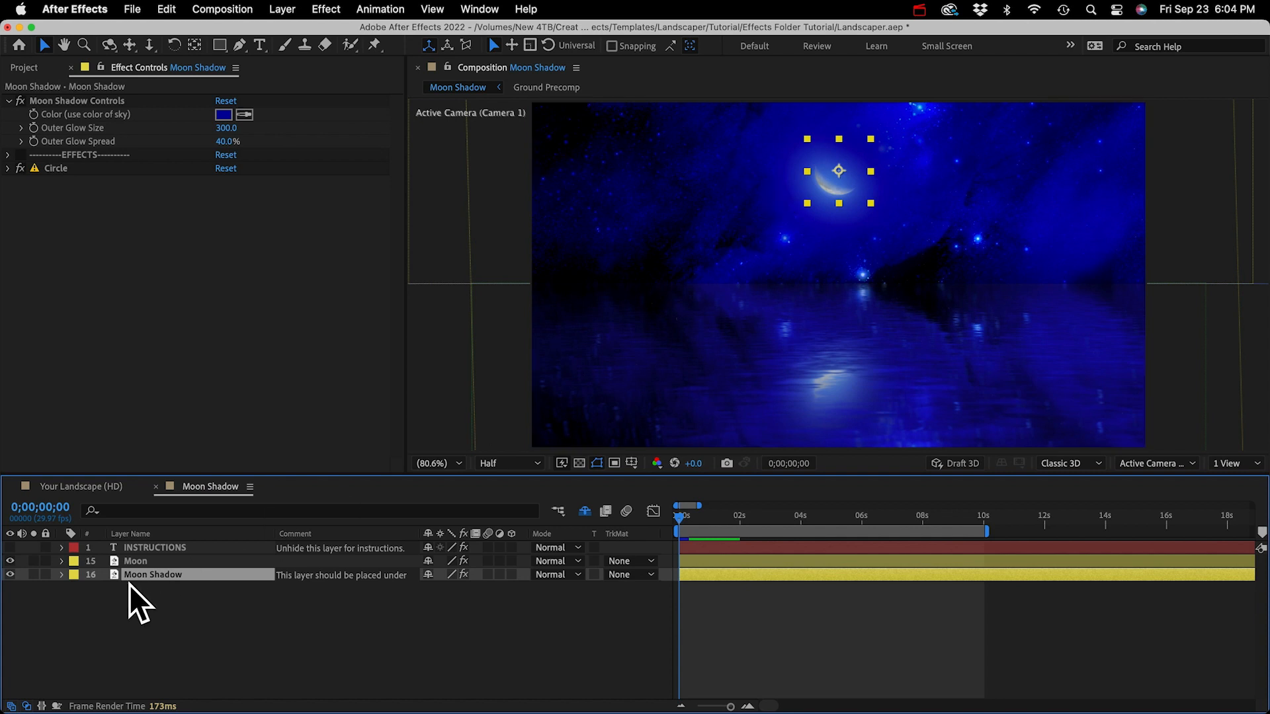
Step: Copy the Moon Shadow layer into the Your Landscape (HD) composition and place it directly beneath the Moon layer
key("super+c")
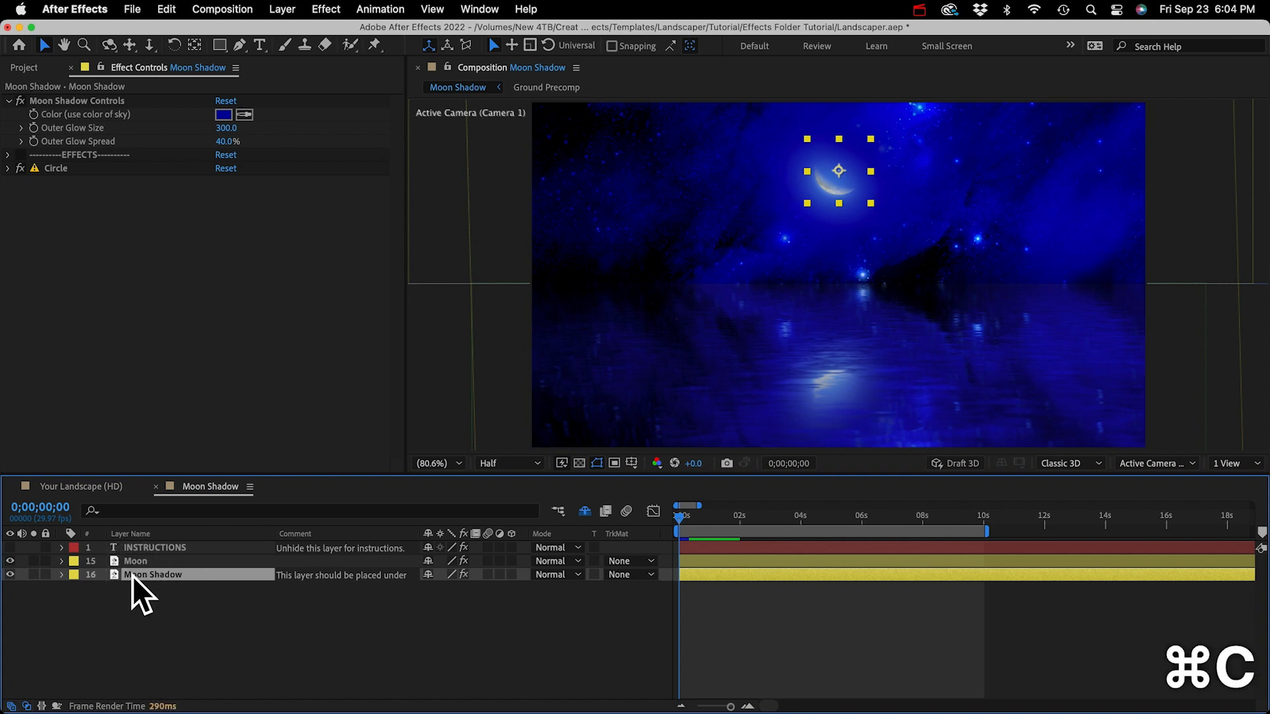
left_click(82, 486)
scroll(141, 643, "down", 5)
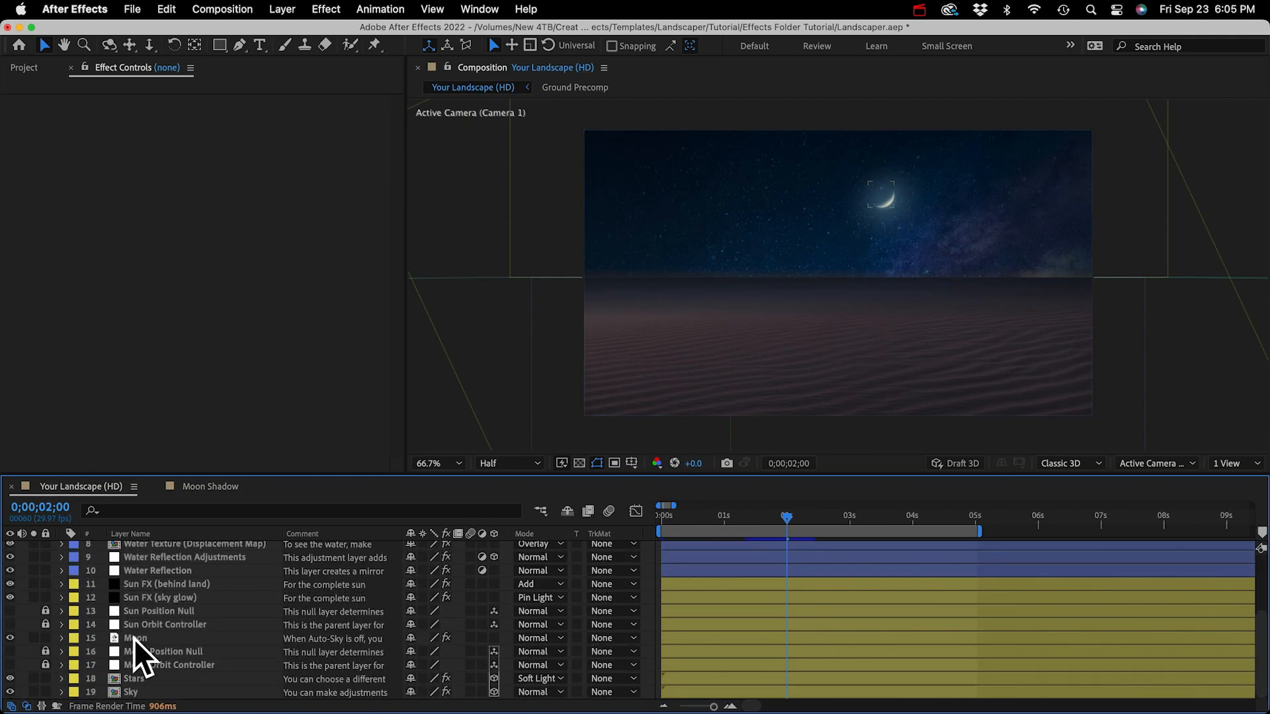
left_click(137, 639)
key("super+v")
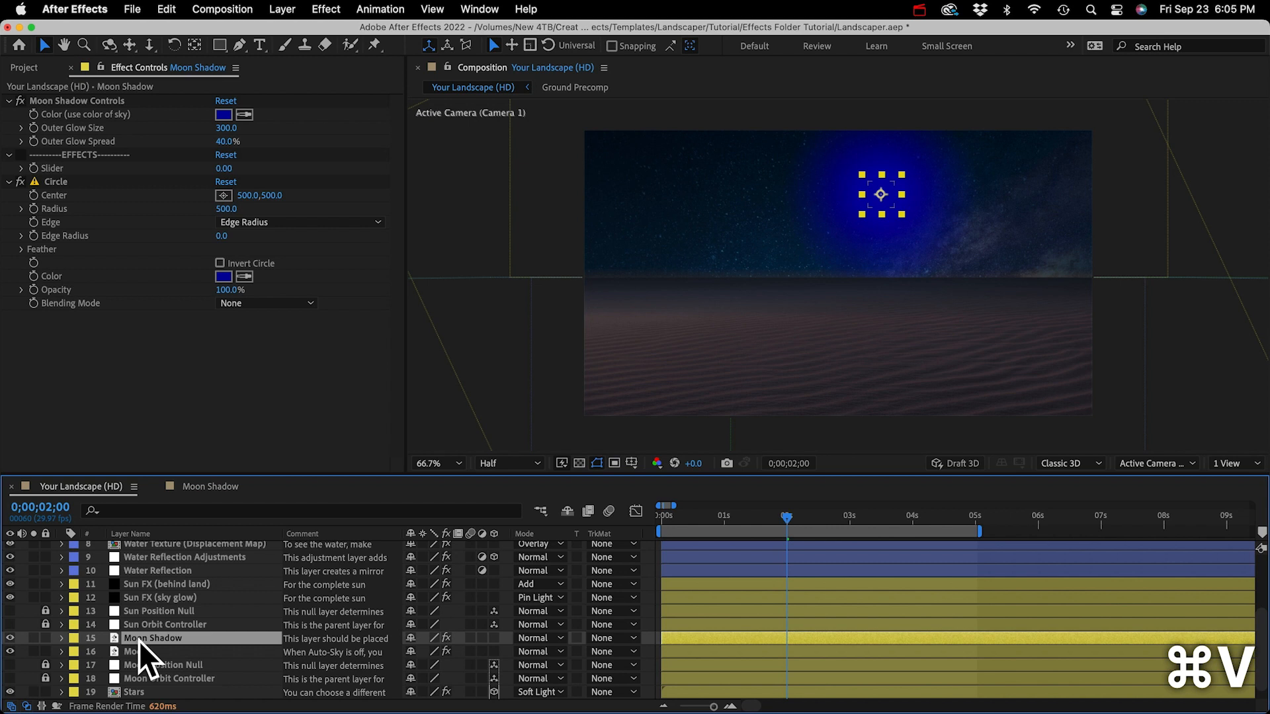
left_click_drag(139, 640, 152, 657)
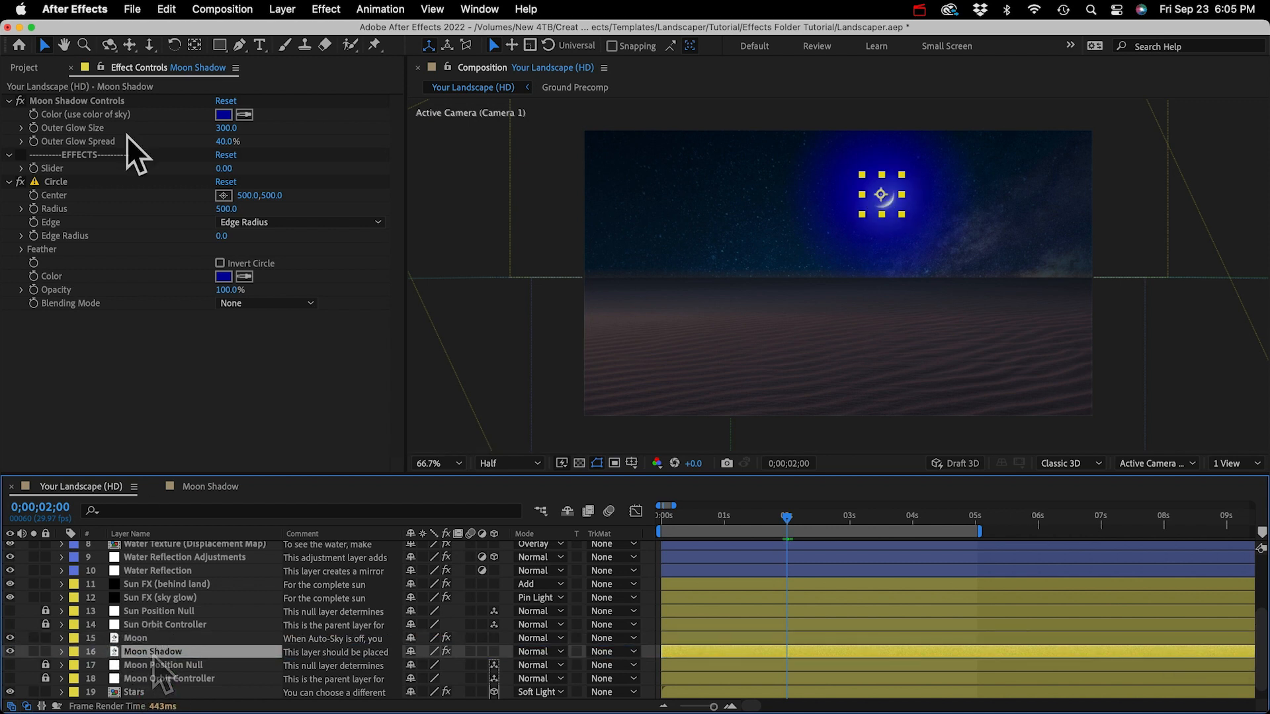
Step: Sample the night sky near the moon as the Moon Shadow color and set Outer Glow Size to 231
left_click(244, 114)
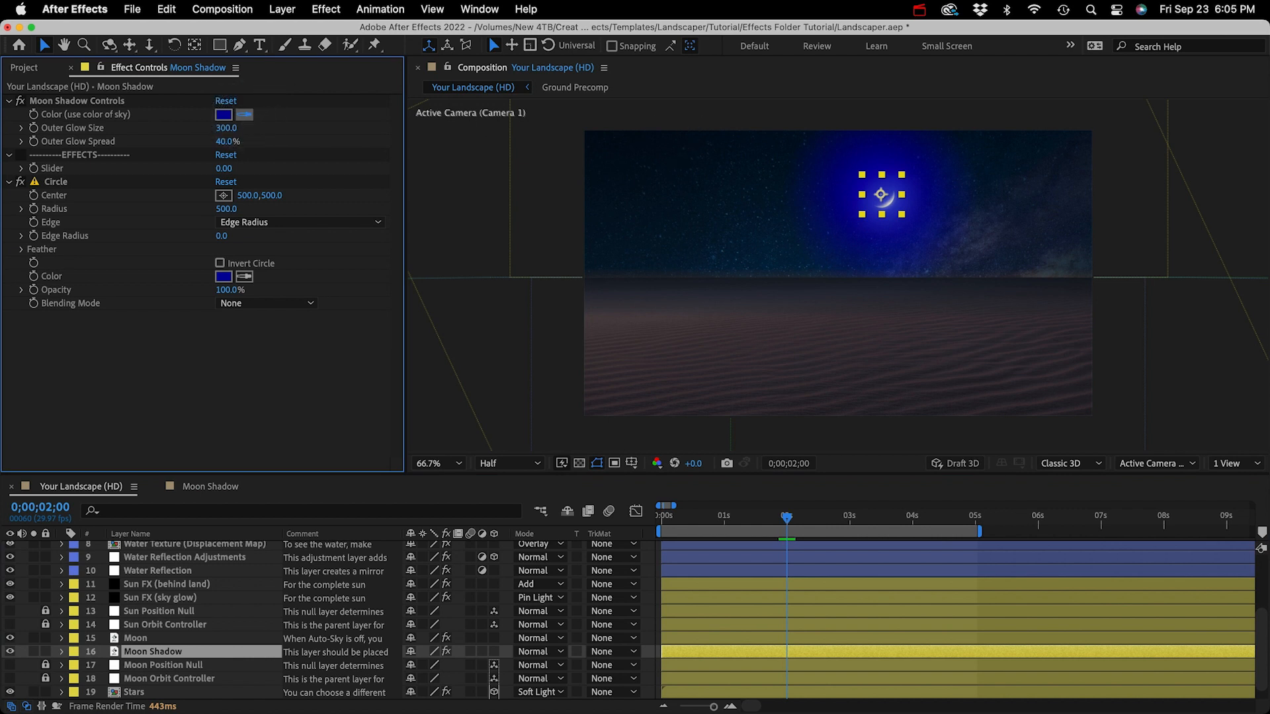
left_click(761, 219)
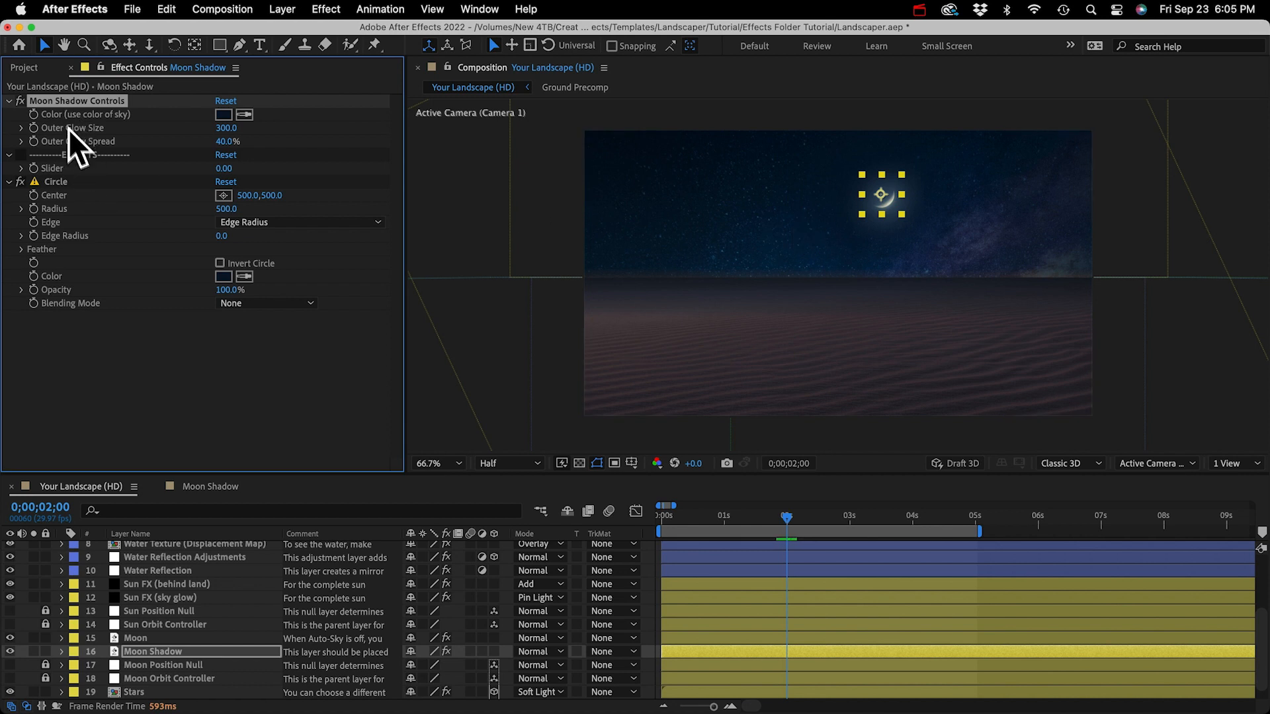
left_click_drag(223, 127, 169, 129)
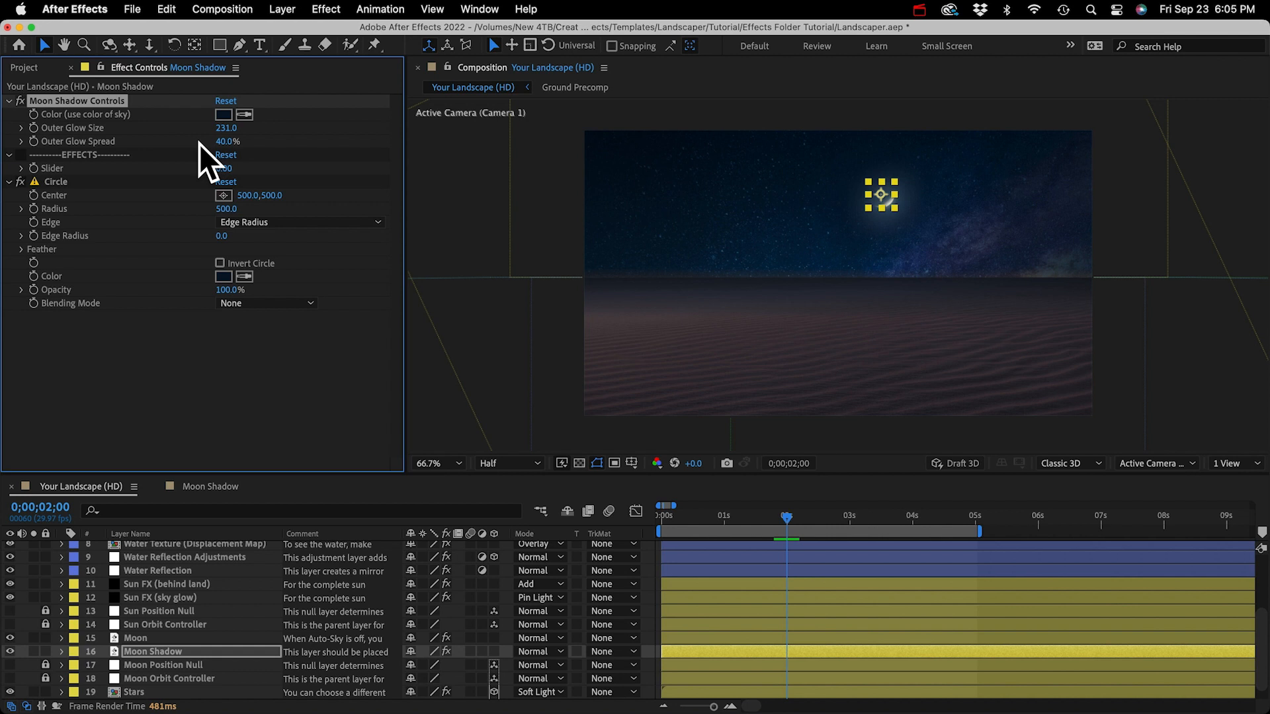
Step: Expand the Moon Shadow layer's Layer Styles and examine its Outer Glow entry
left_click(65, 652)
scroll(65, 658, "down", 4)
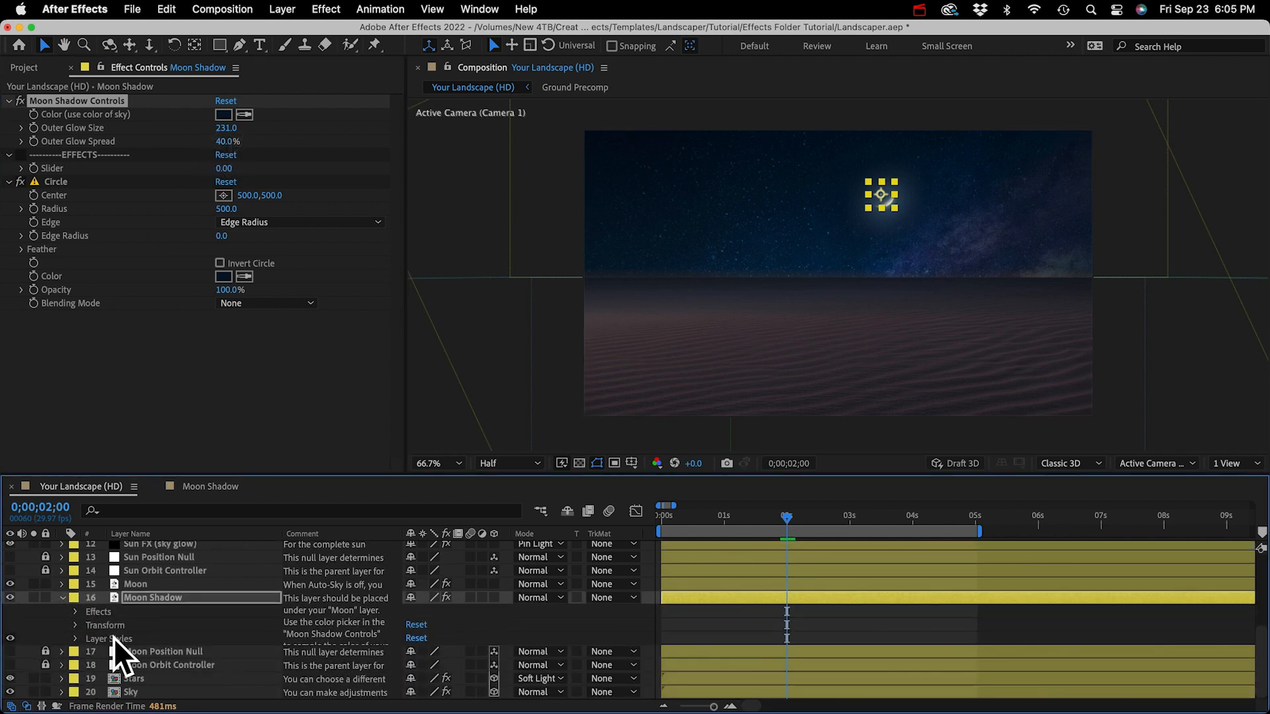
left_click(76, 640)
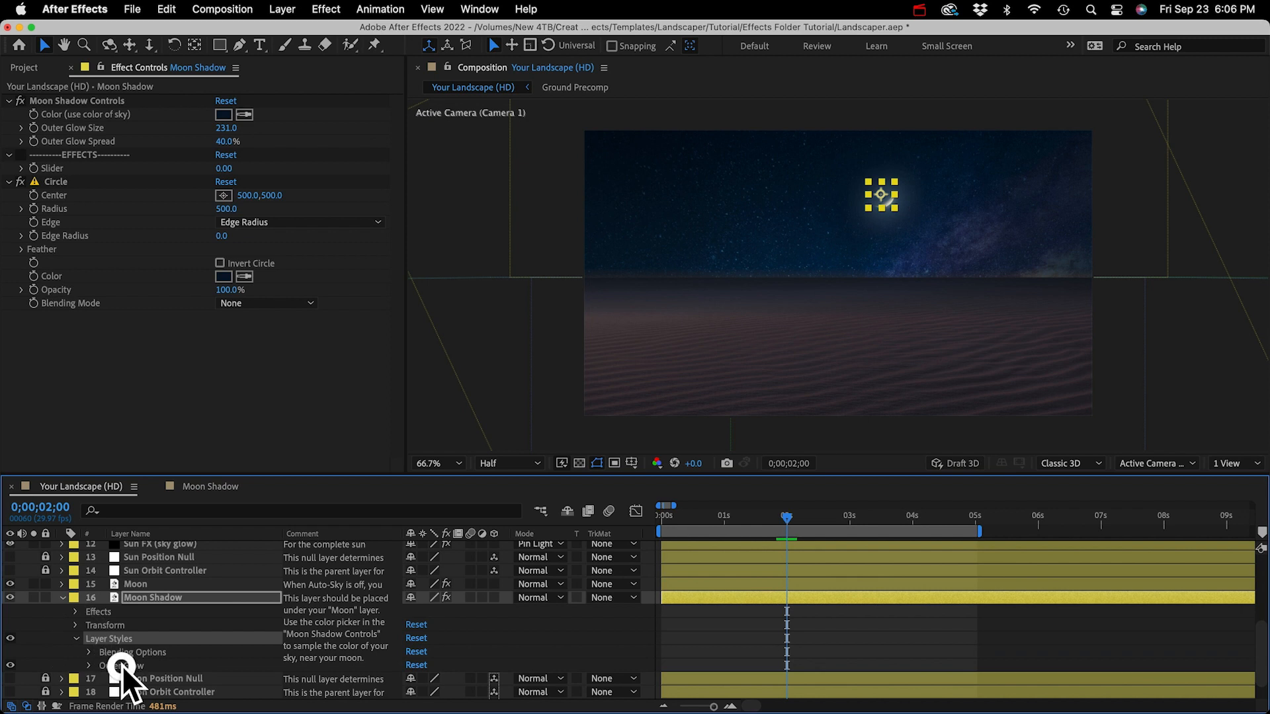
left_click(122, 665)
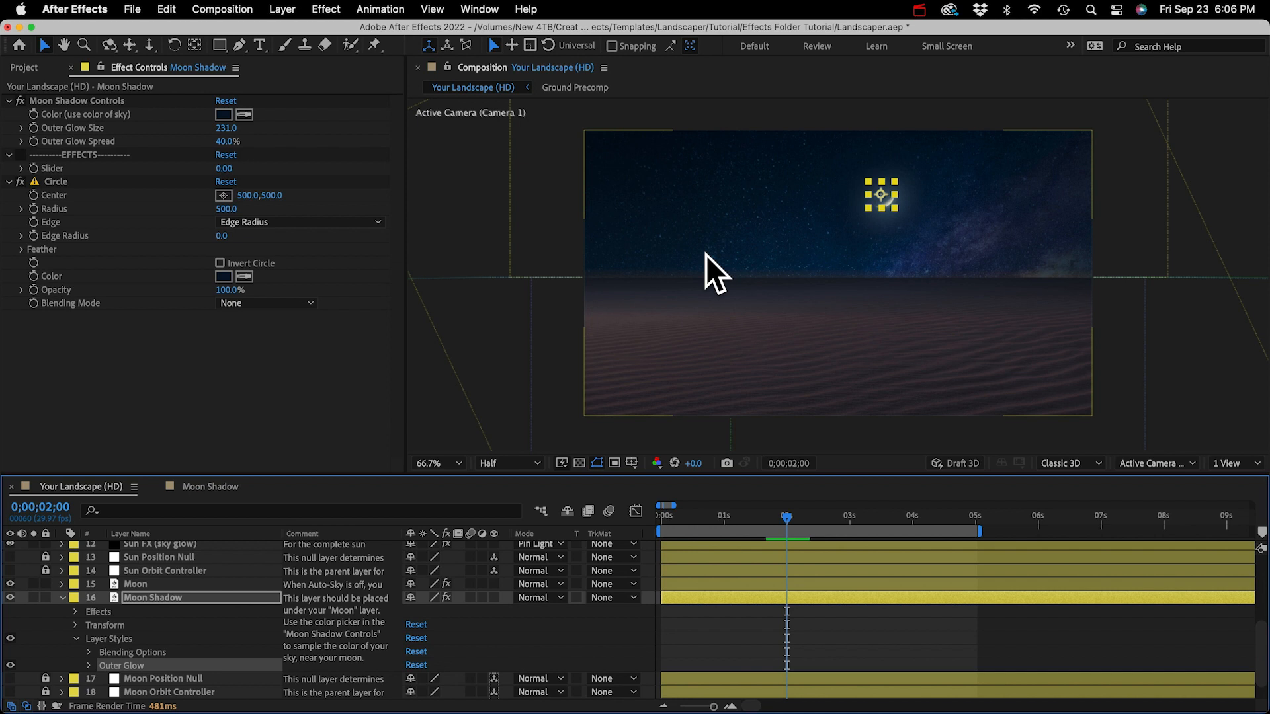
left_click(82, 112)
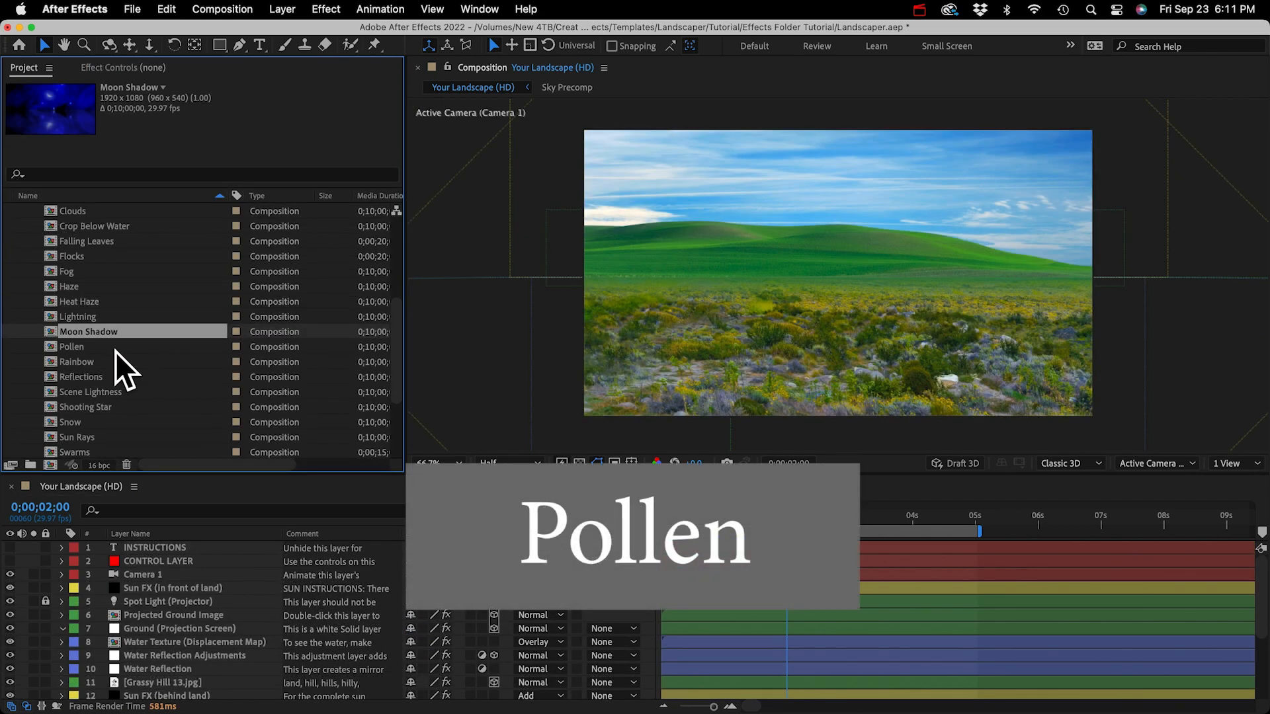
Step: Open the Pollen composition from the project's Effects folder
left_click(115, 347)
double_click(83, 346)
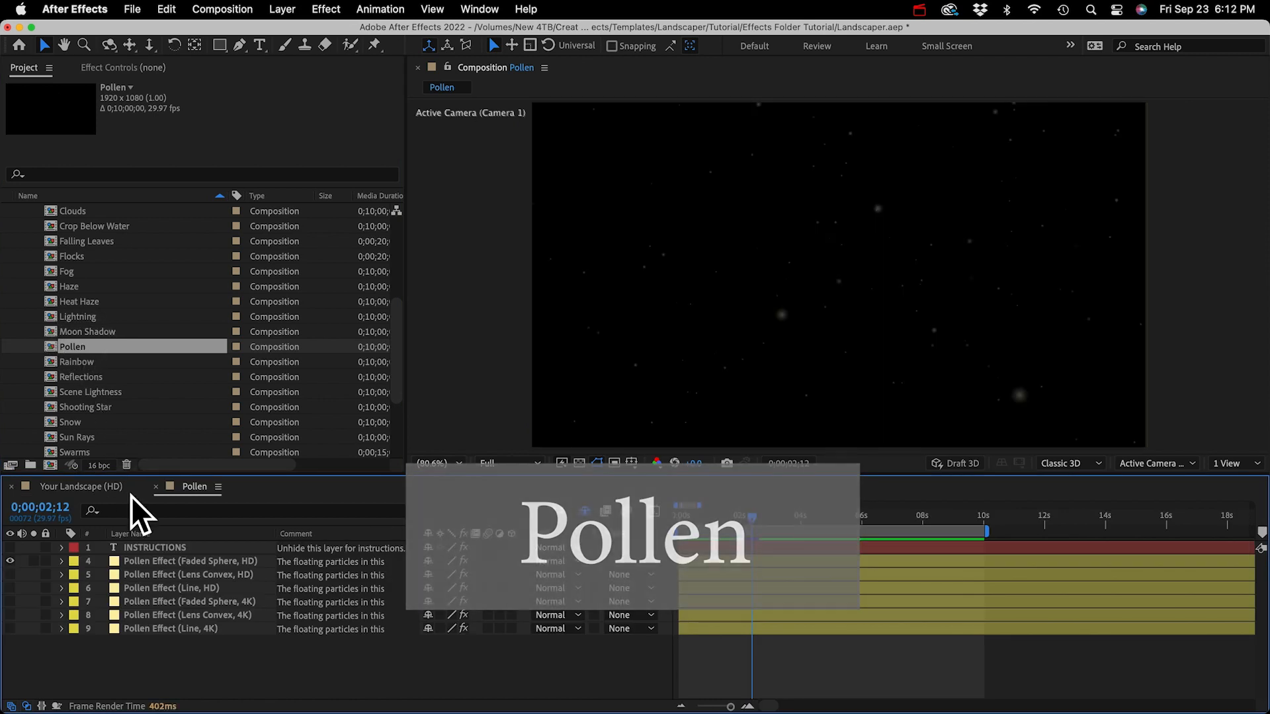
Step: Look over the HD pollen layers and preview the Pollen composition's particle animation
left_click(150, 561)
left_click(150, 574)
left_click(152, 588)
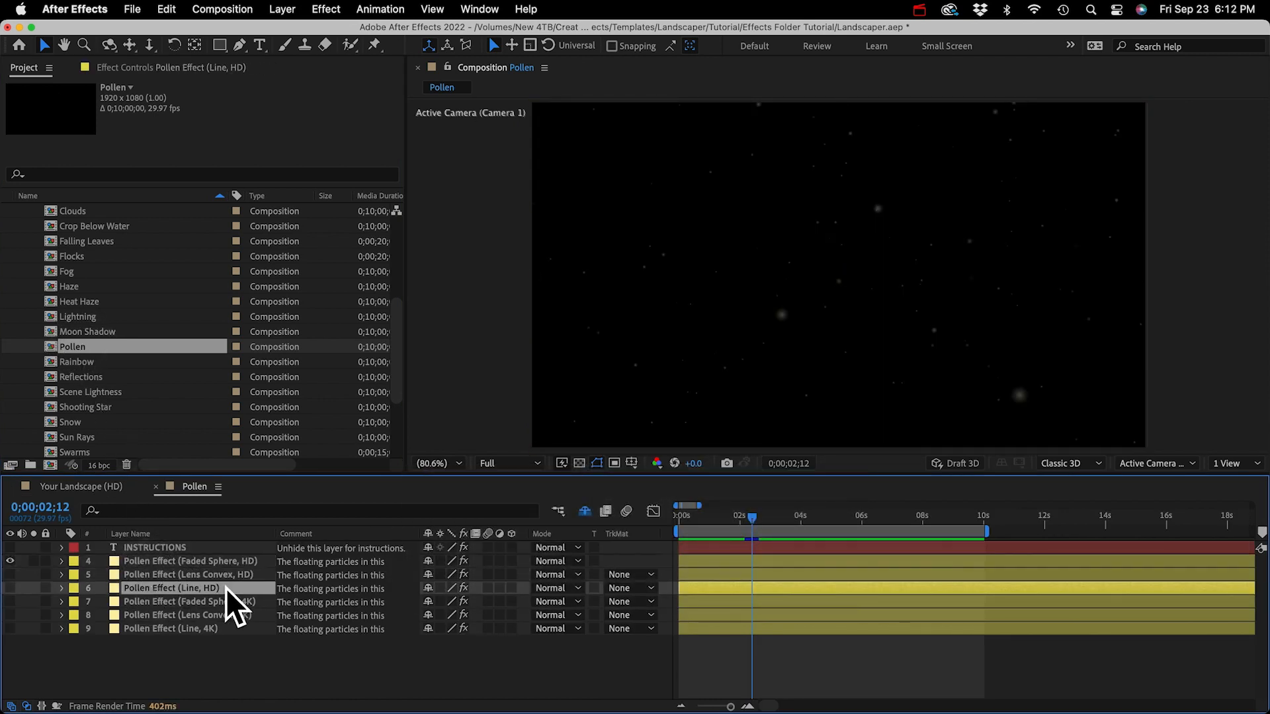
key("0")
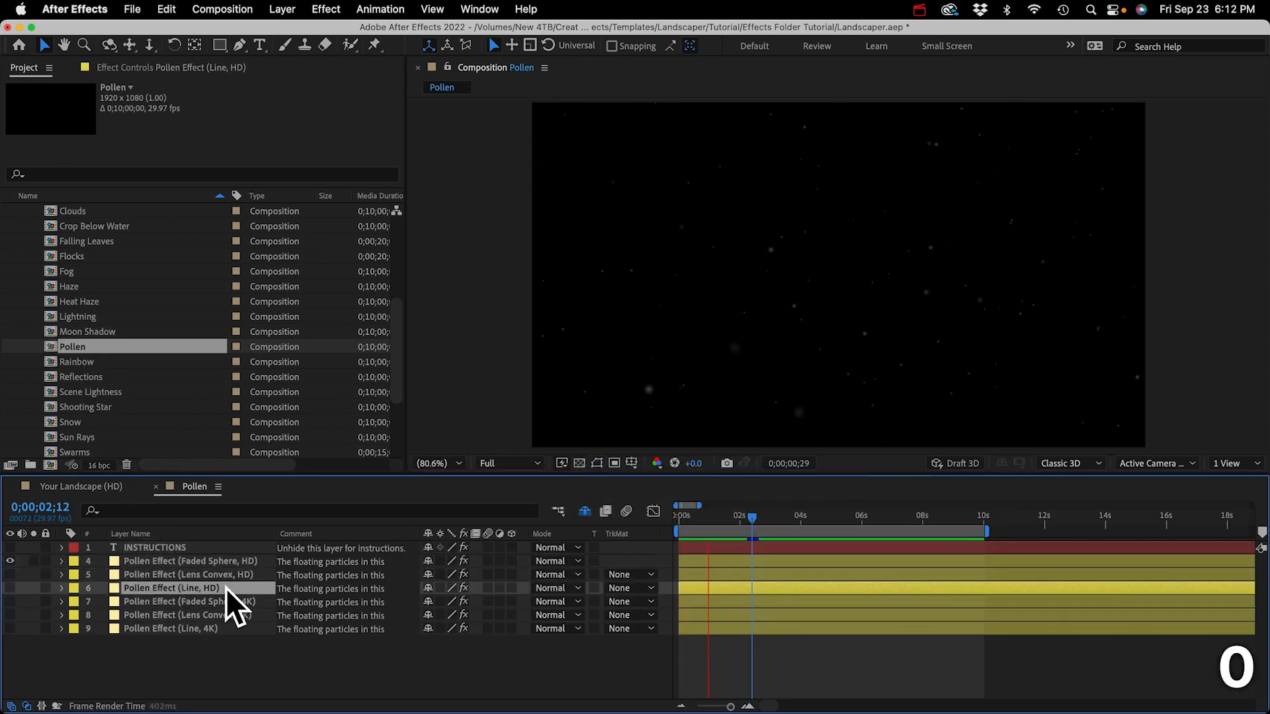
key("space")
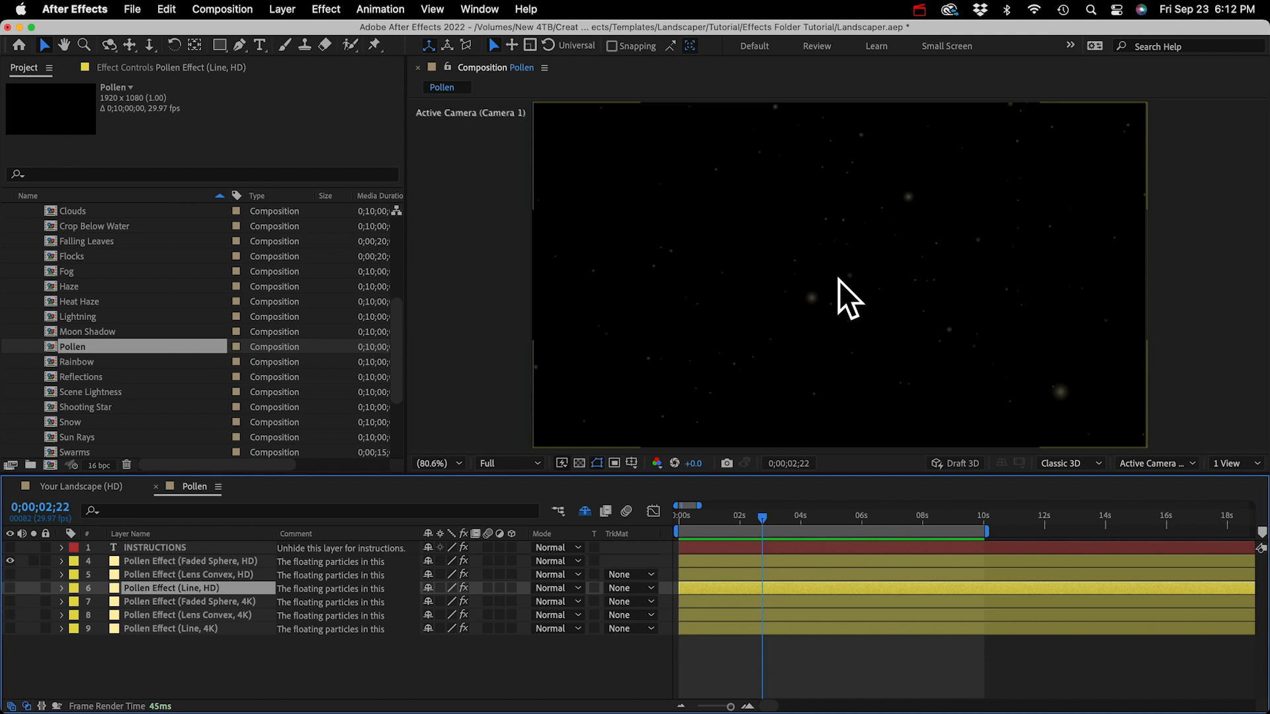
Step: Dolly the Pollen composition's camera back to see how the particles respond in three dimensions
key("c")
key("c")
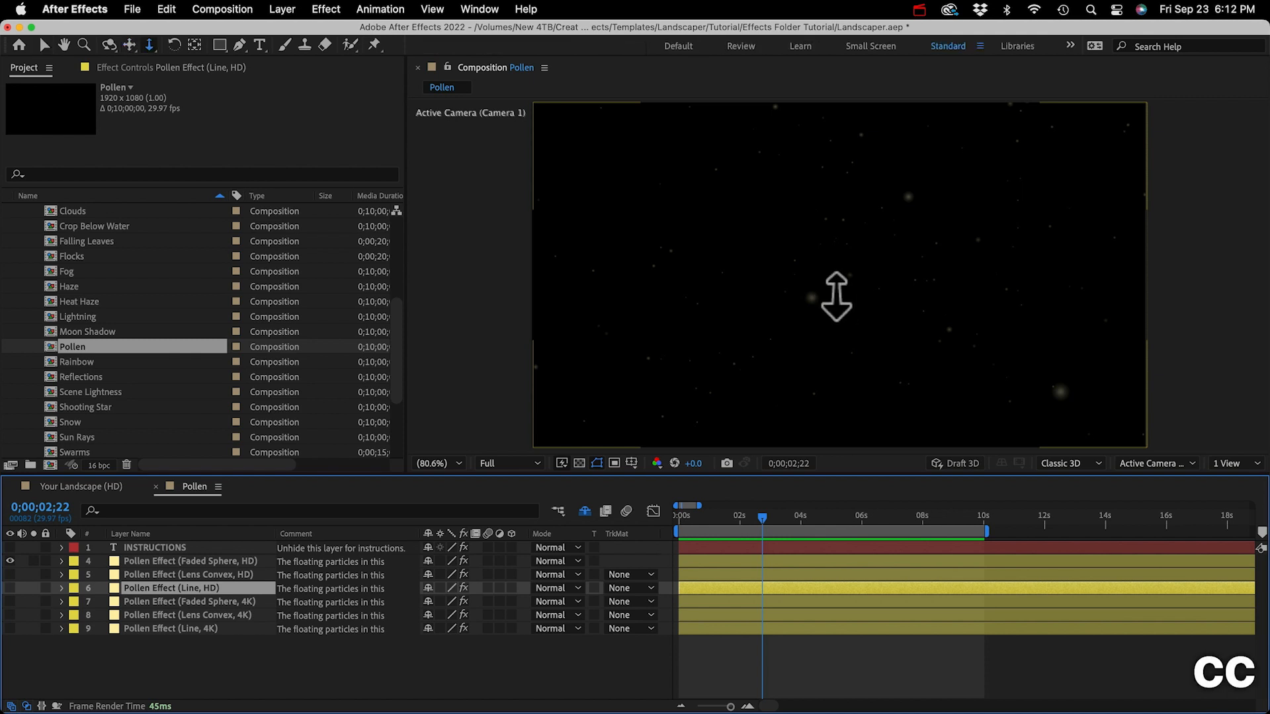
mouse_move(833, 351)
left_mouse_down()
mouse_move(836, 285)
mouse_move(828, 367)
left_mouse_up()
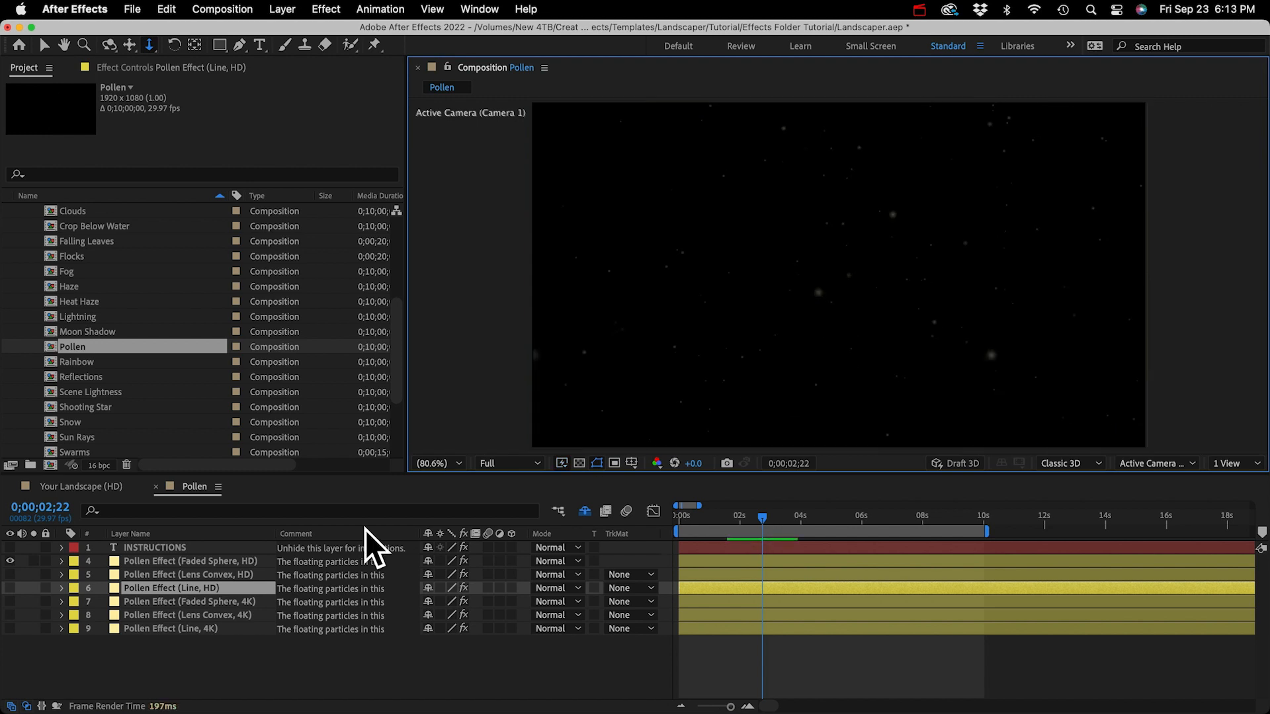
Step: Try making the Pollen Effect (Faded Sphere, HD) layer 3D and changing its position
left_click(159, 561)
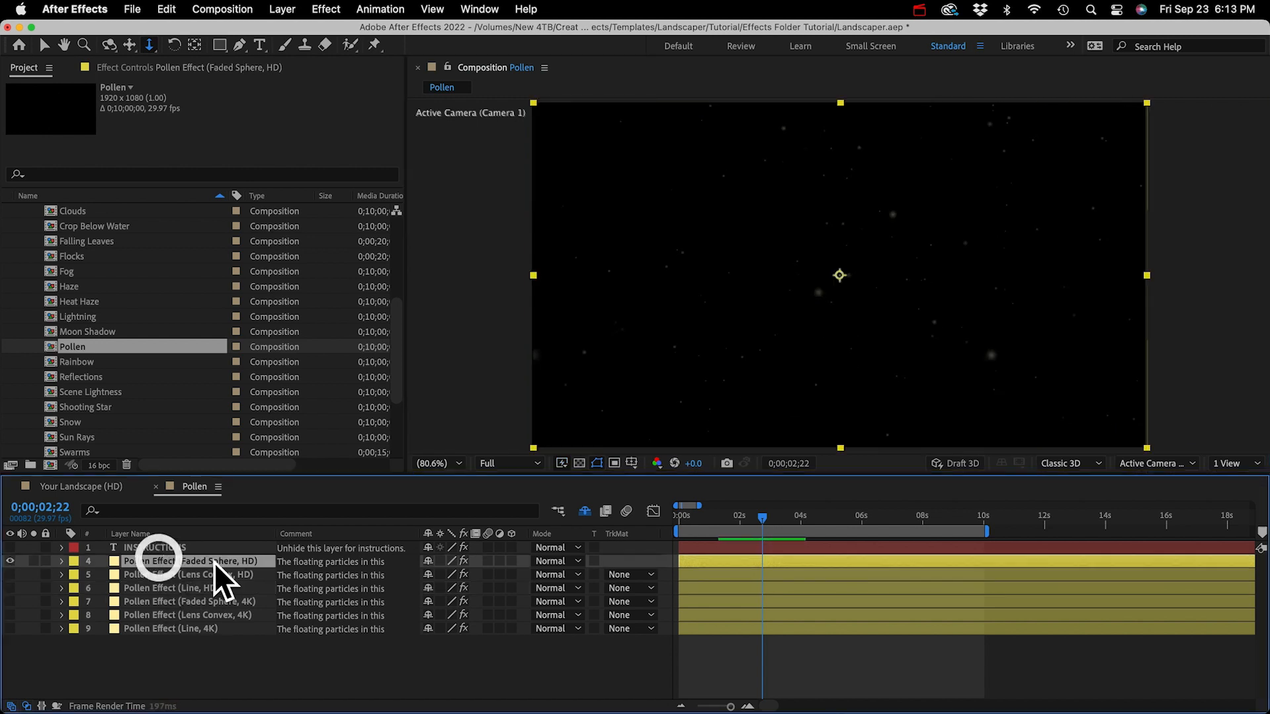
left_click(511, 561)
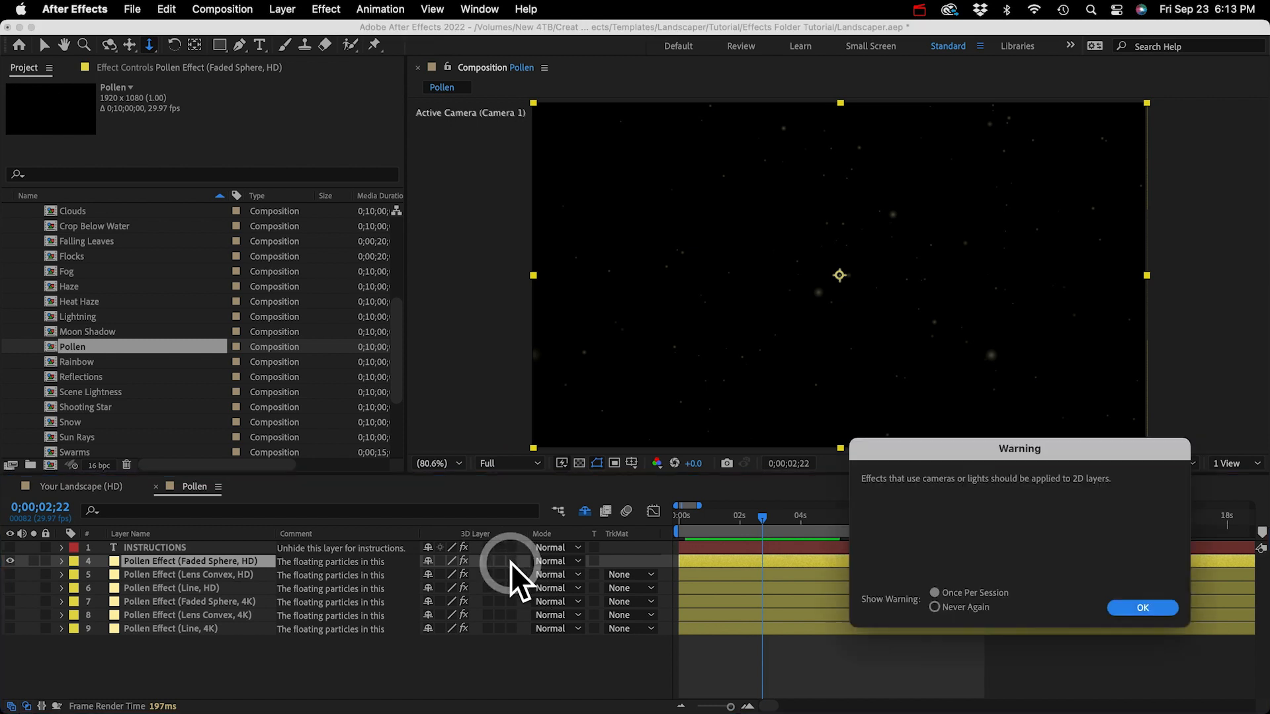
left_click(1142, 607)
key("p")
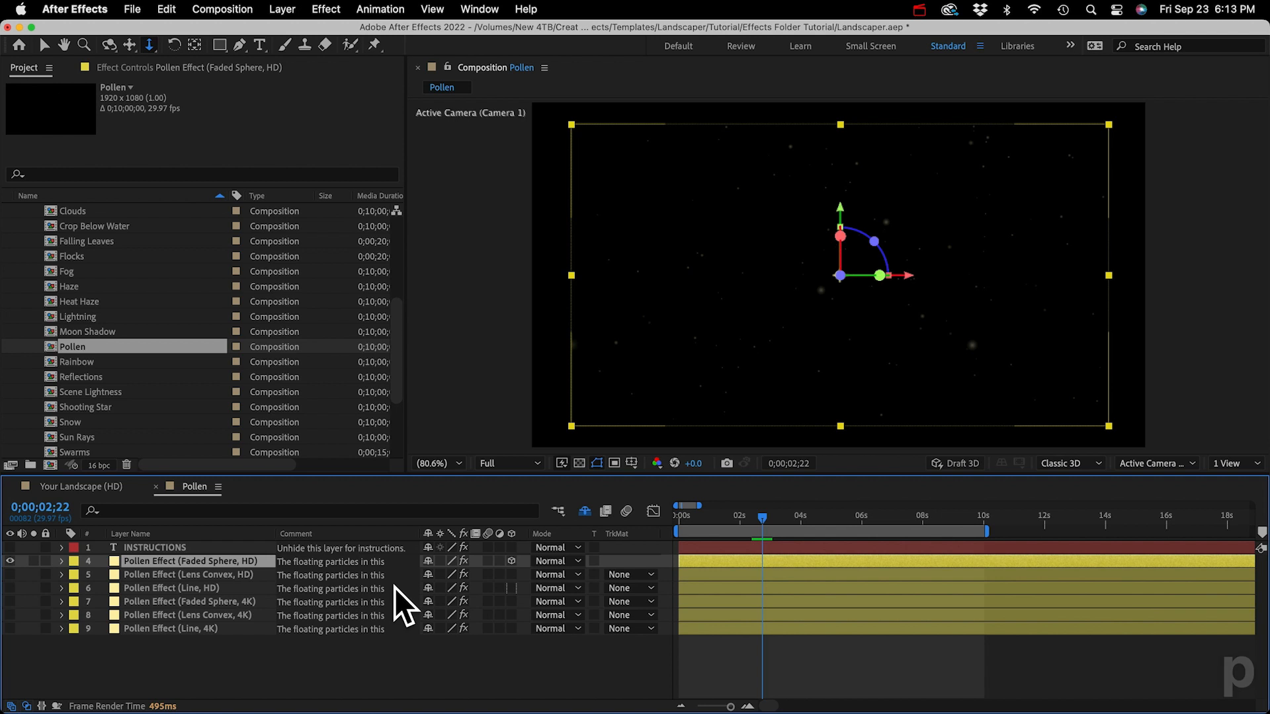
left_click_drag(480, 575, 628, 549)
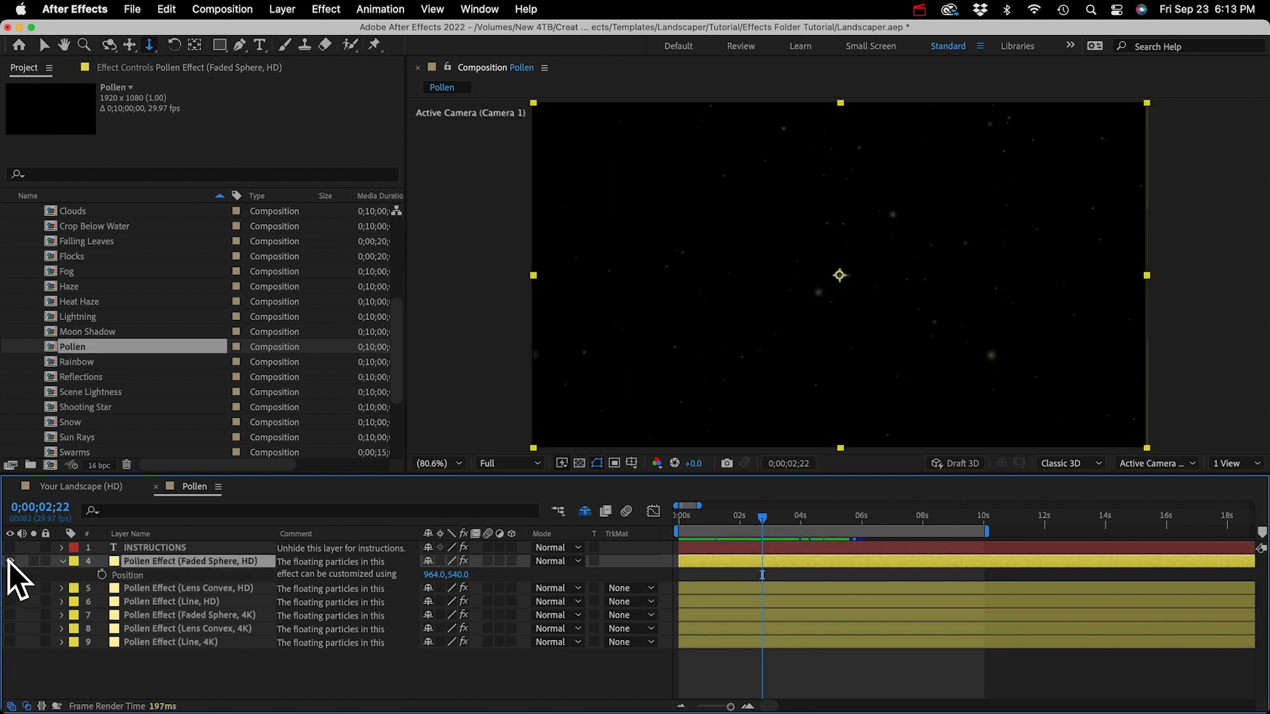
Step: Hide the Pollen Effect (Faded Sphere, HD) layer and show Pollen Effect (Lens Convex, HD) instead
left_click(9, 561)
left_click(9, 586)
key("v")
left_click(184, 589)
Step: Examine the Particle Type options in the Lens Convex, HD layer's CC Particle World effect, keeping Lens Convex
key("e")
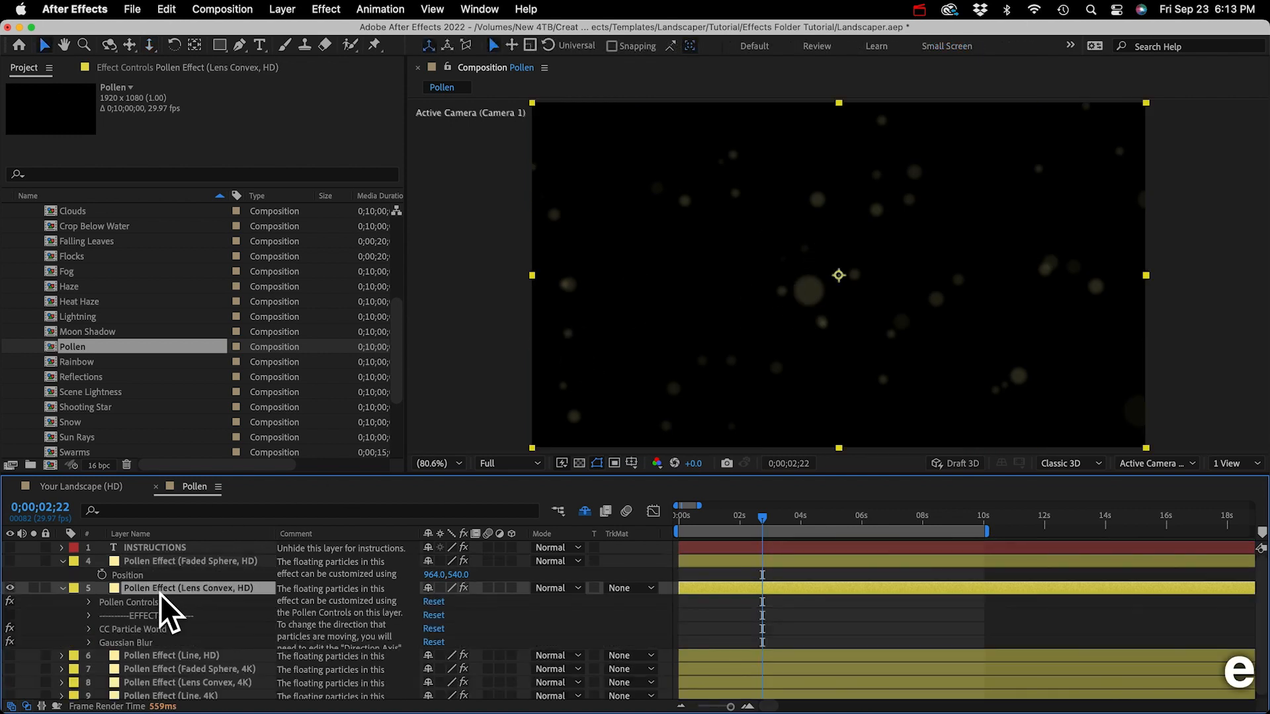
left_click(89, 629)
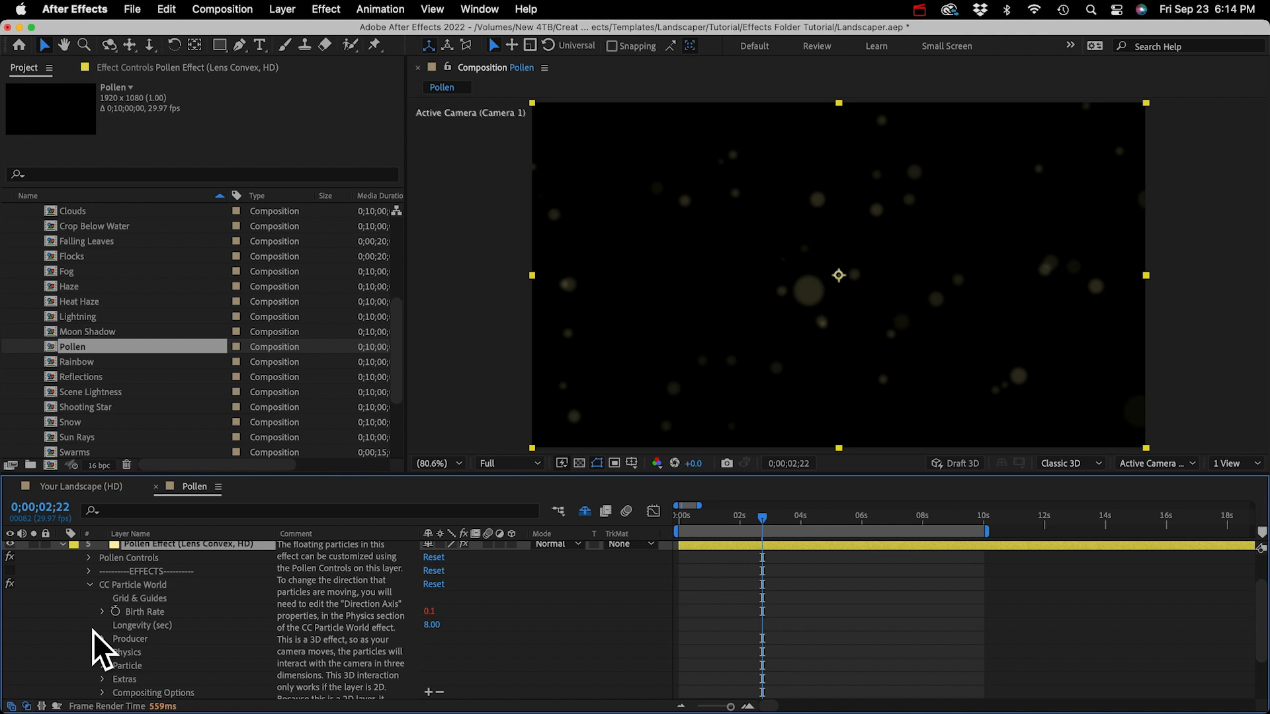
left_click(102, 665)
left_click(154, 563)
left_click(462, 561)
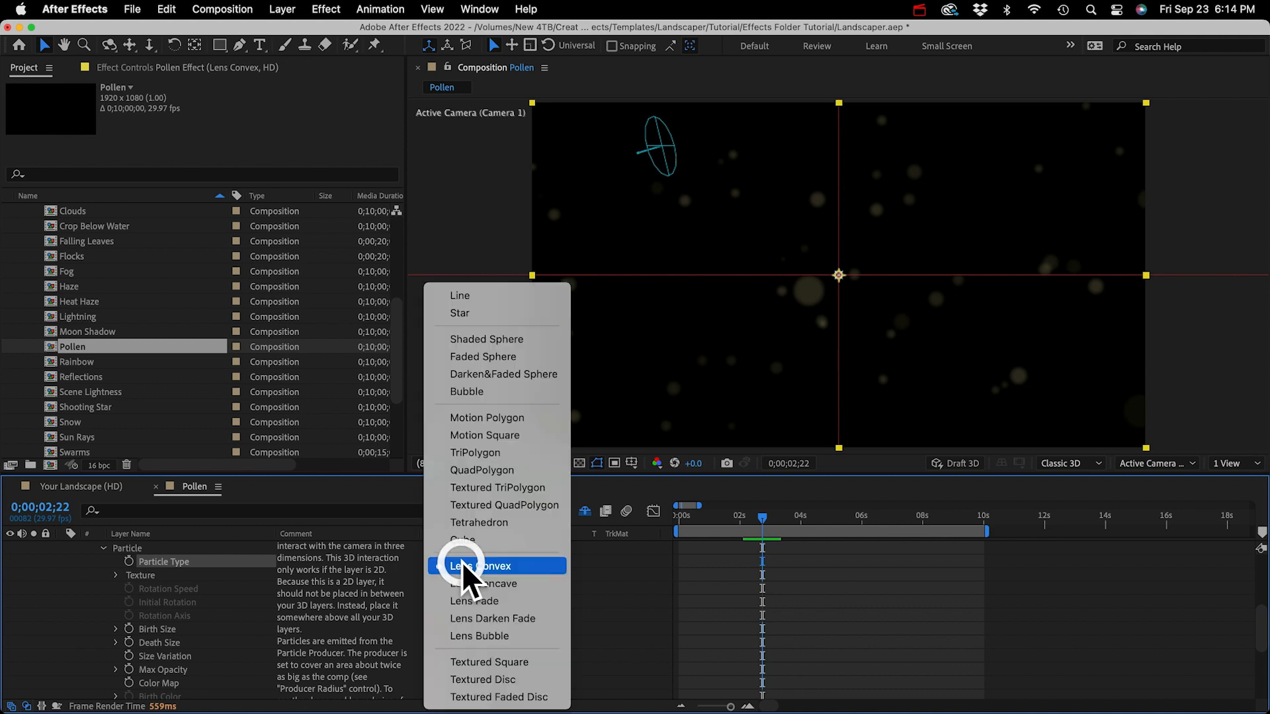
left_click(82, 570)
key("e")
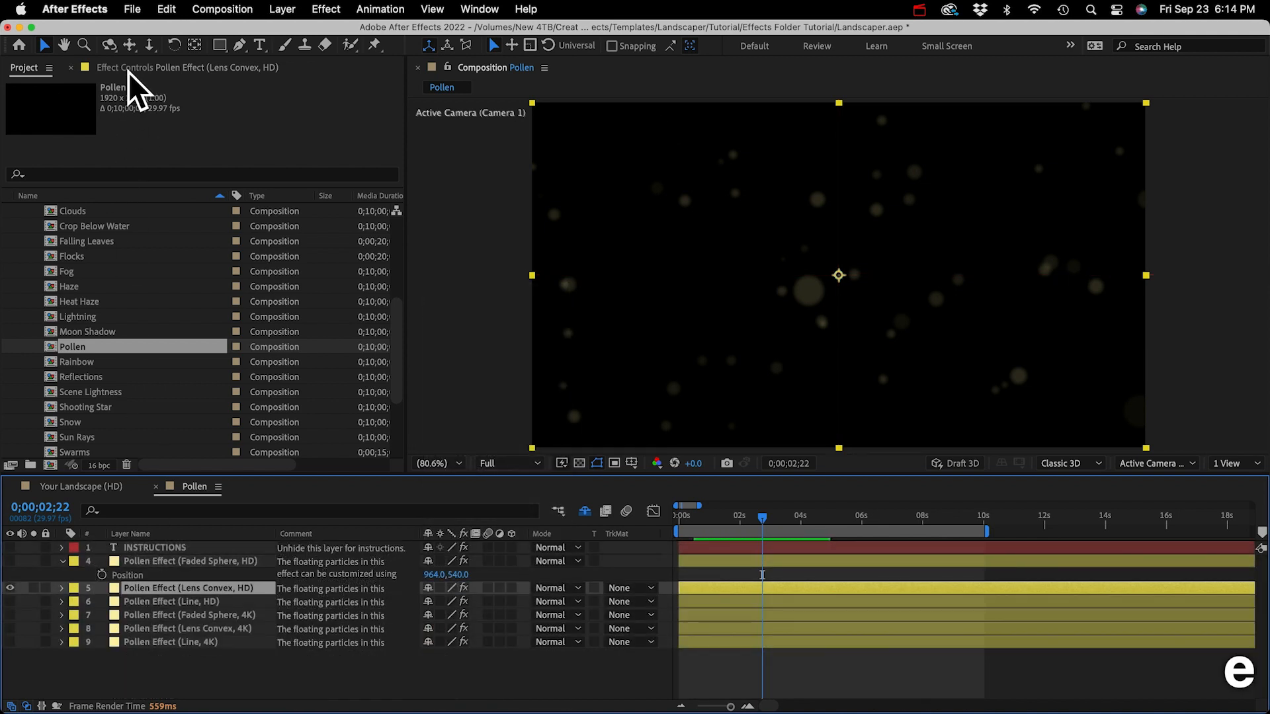
Step: Examine the Lens Convex, HD layer's Pollen Controls and the CC Particle World producer outline around the composition
left_click(128, 68)
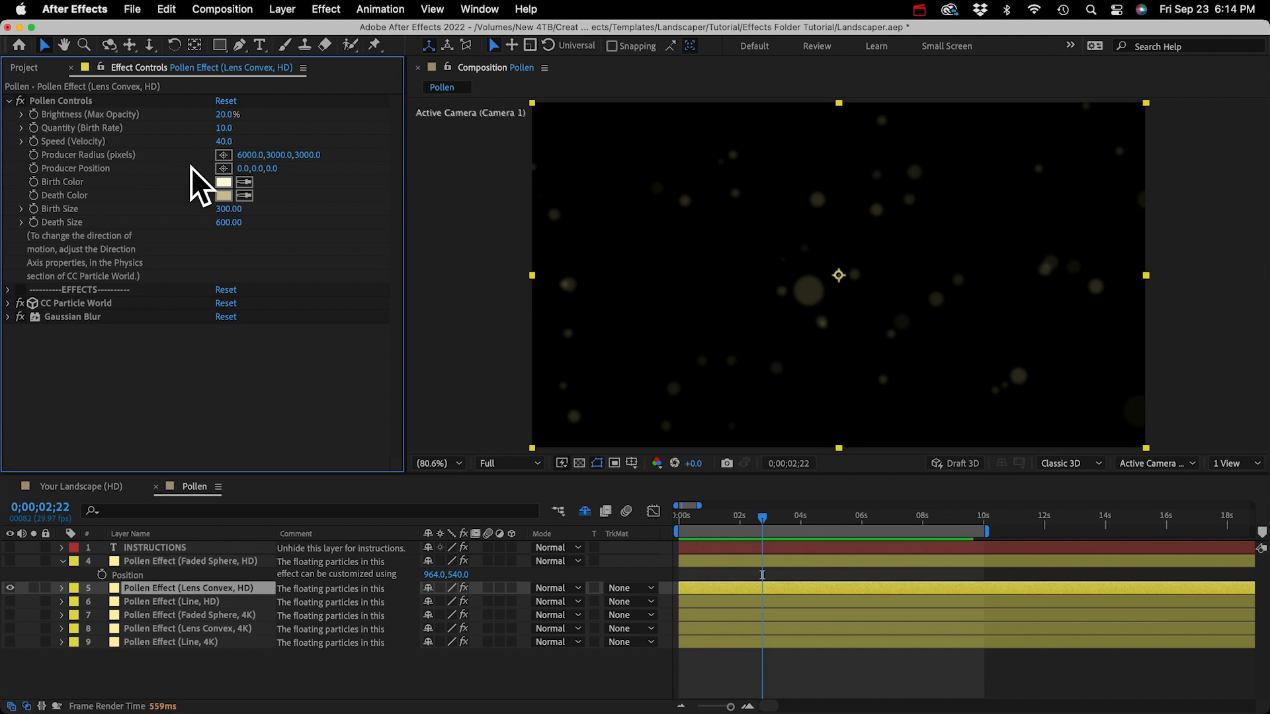
left_click(75, 304)
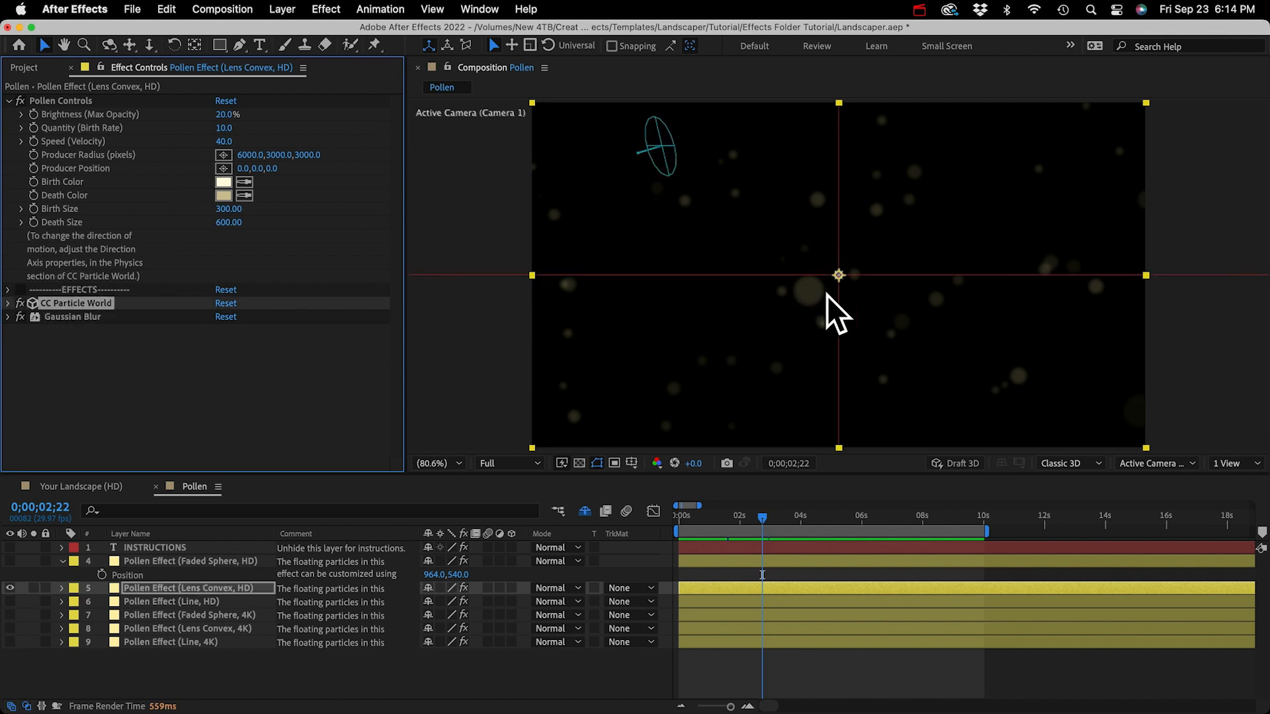
scroll(827, 295, "down", 4)
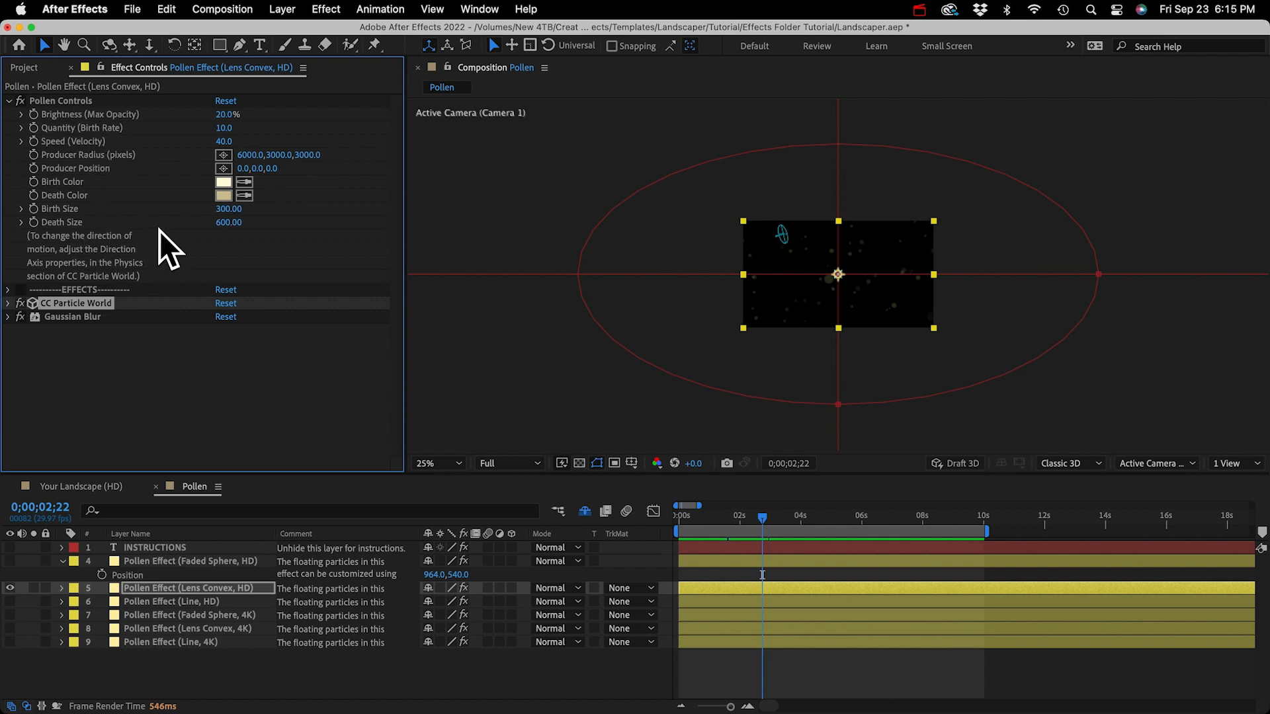
Step: Expand Direction Axis in the Physics section of CC Particle World and set Axis X to 1.000
left_click(8, 303)
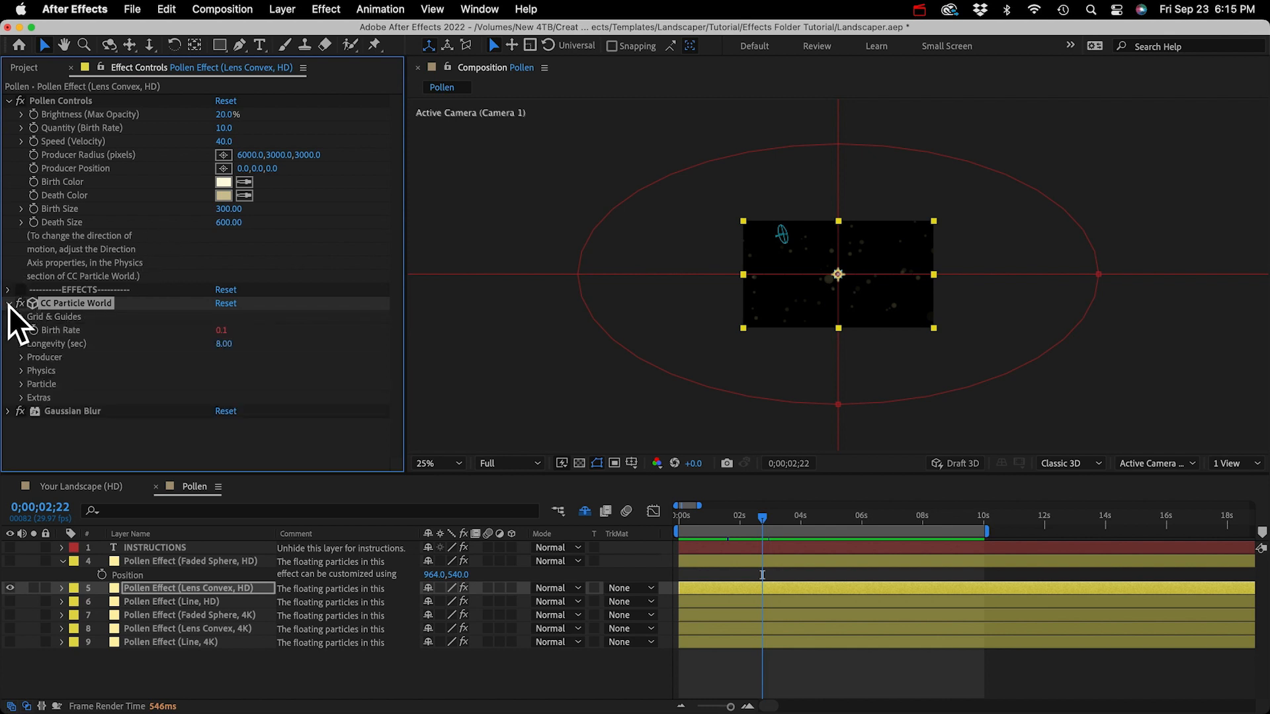
left_click(21, 370)
scroll(65, 391, "down", 3)
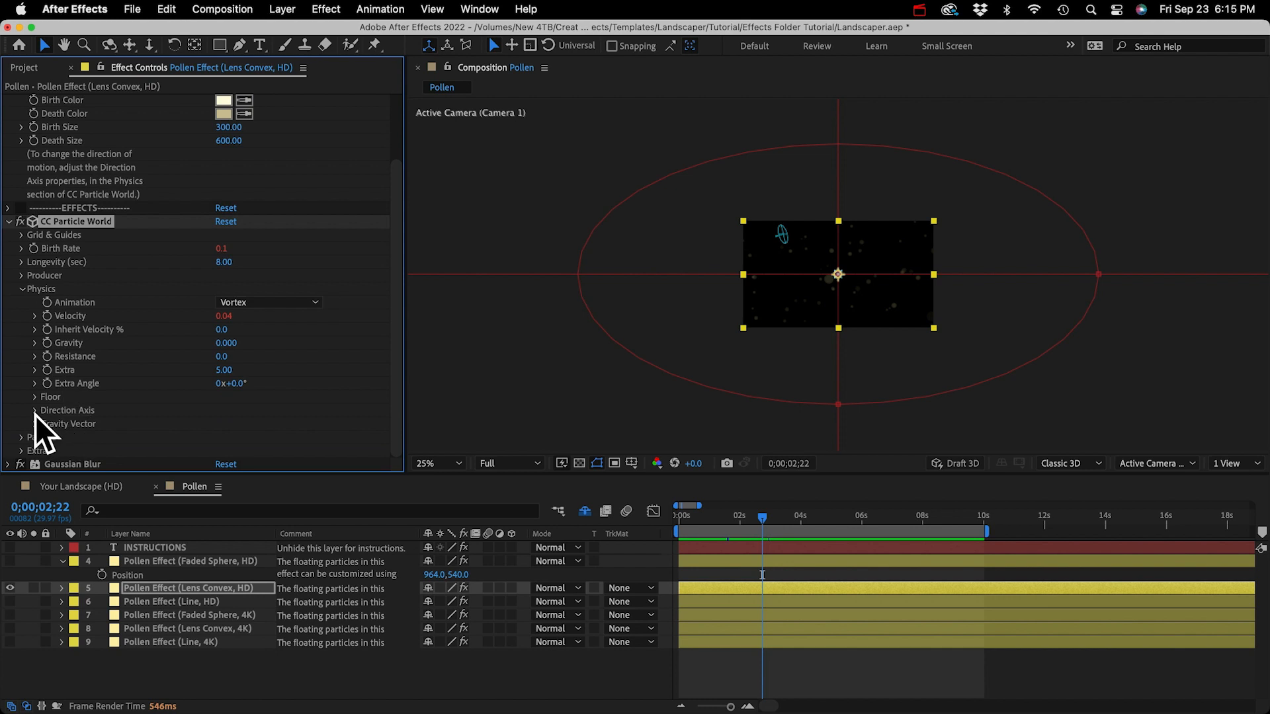
left_click(34, 411)
scroll(37, 411, "down", 2)
scroll(37, 411, "down", 2)
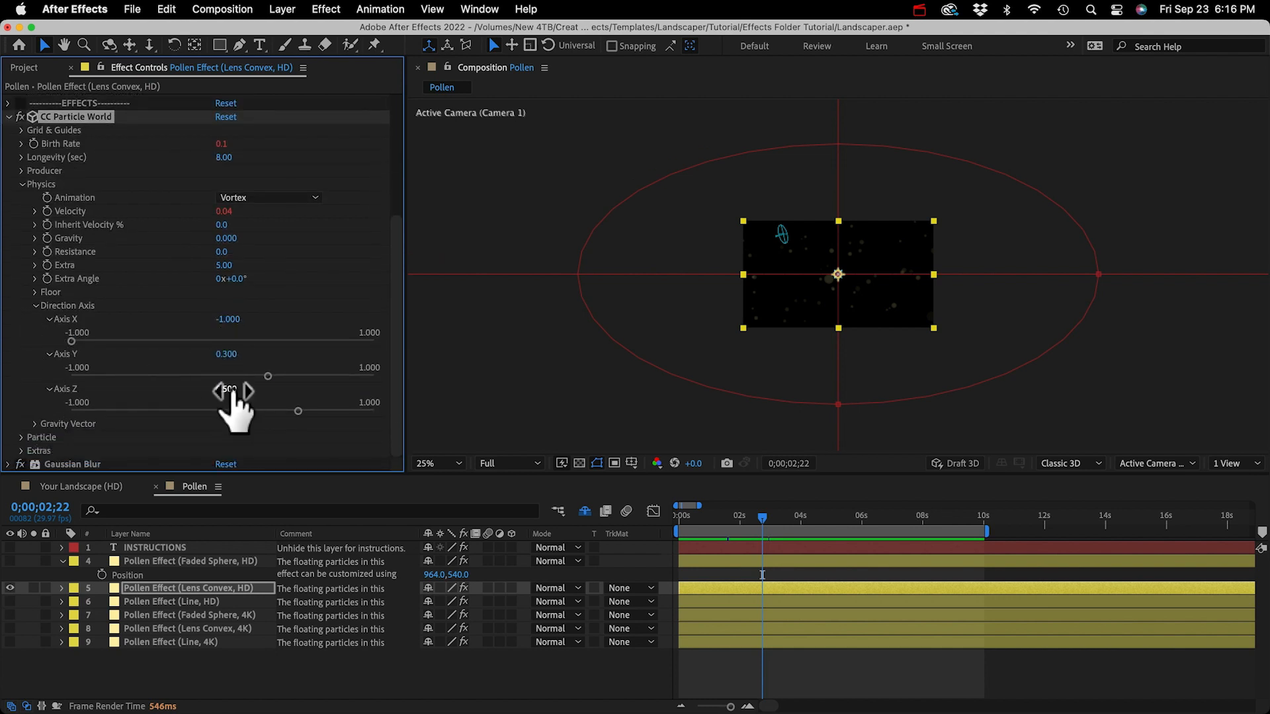
left_click_drag(255, 334, 414, 323)
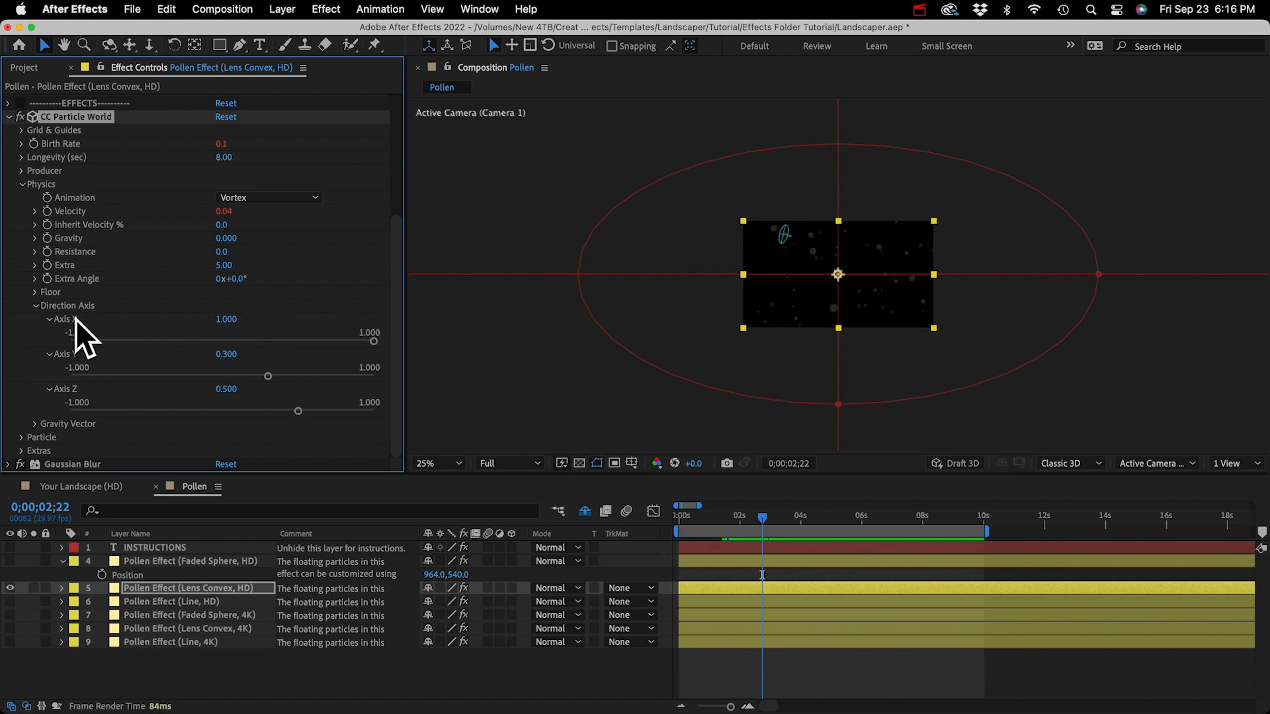
Step: Change the particles' direction of motion by setting Direction Axis X to 0.008
left_click(72, 356)
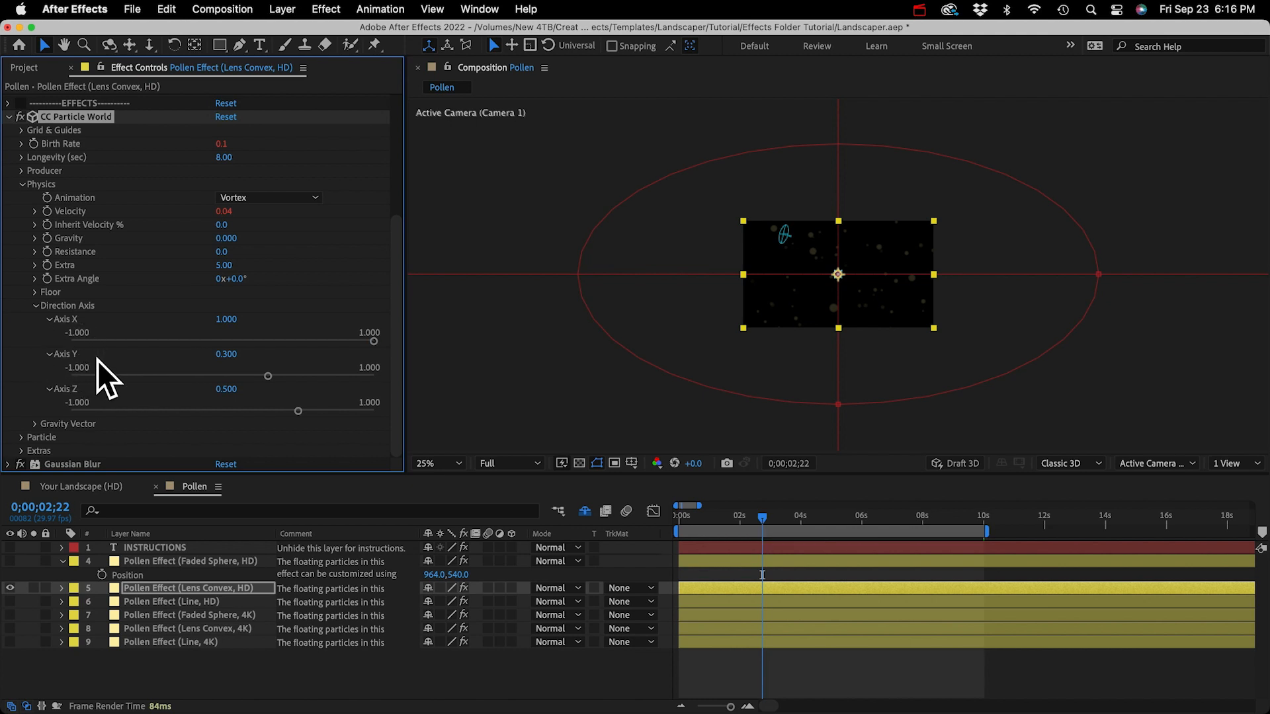
left_click(66, 388)
left_click_drag(371, 341, 238, 335)
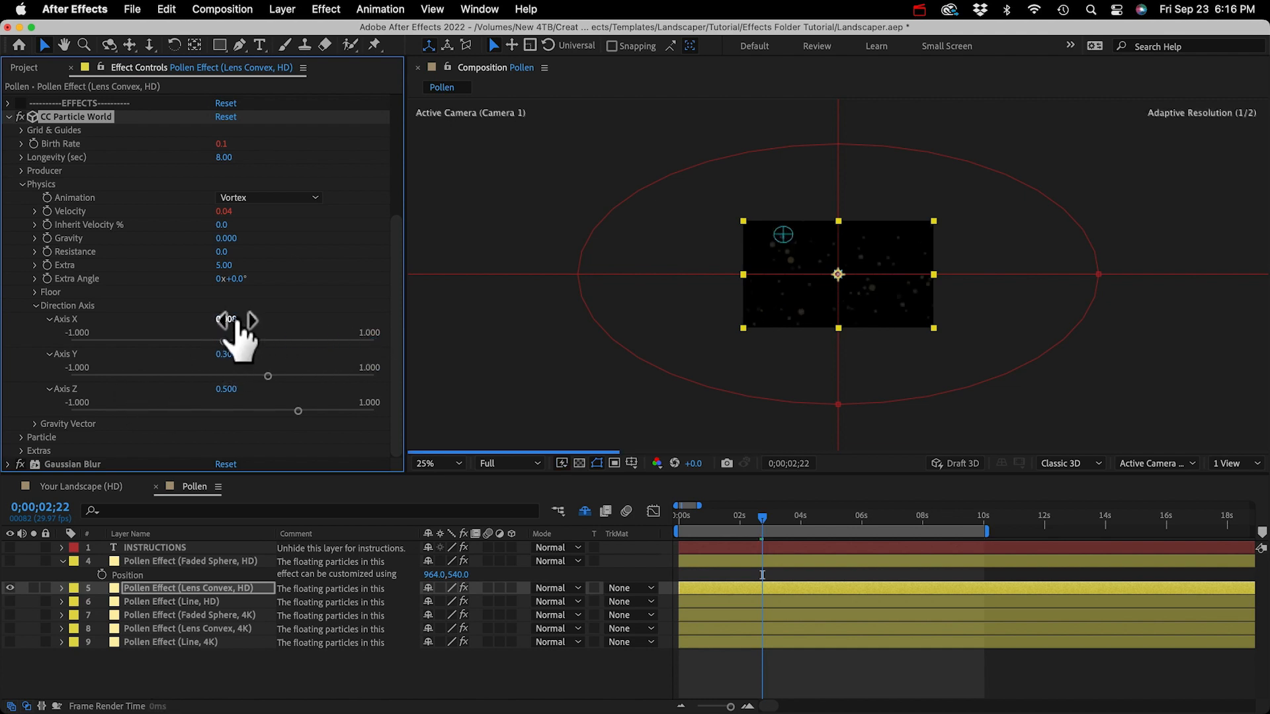
left_click(283, 319)
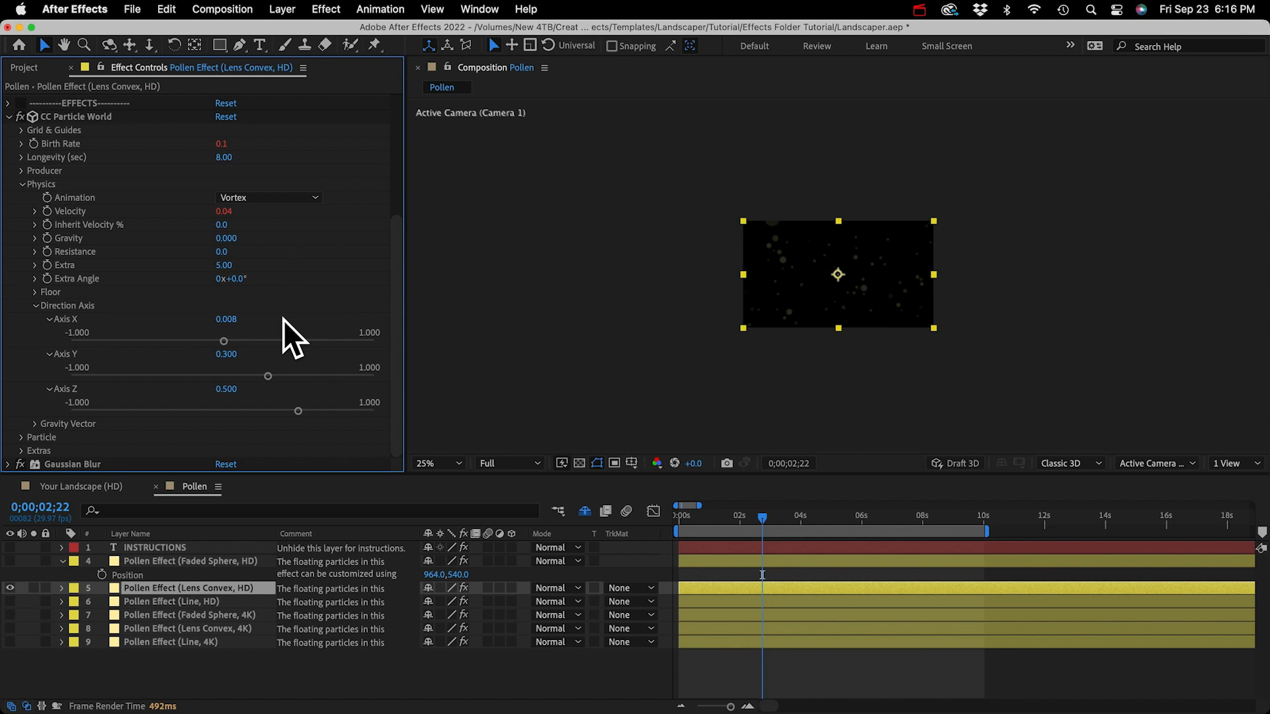
Step: Copy the Pollen Effect (Lens Convex, HD) layer into Your Landscape (HD) and move it down, keeping it above the 3D landscape layers
left_click(157, 590)
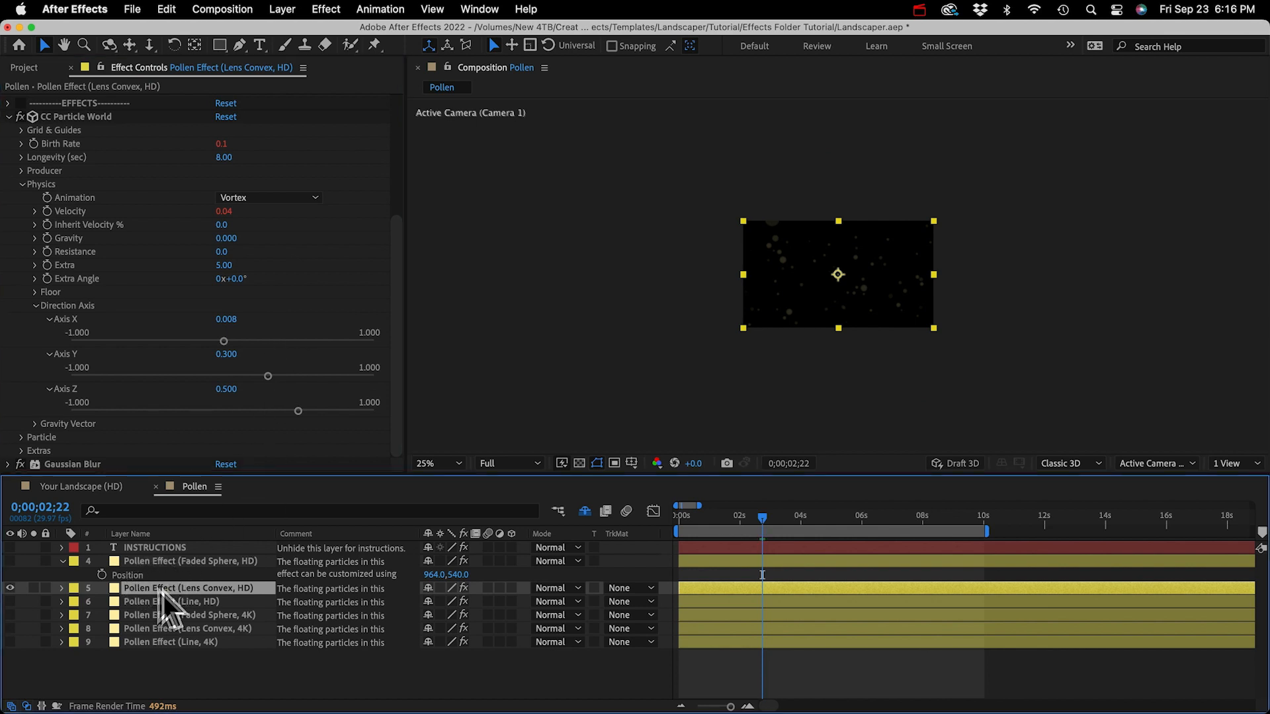
key("super+c")
left_click(79, 488)
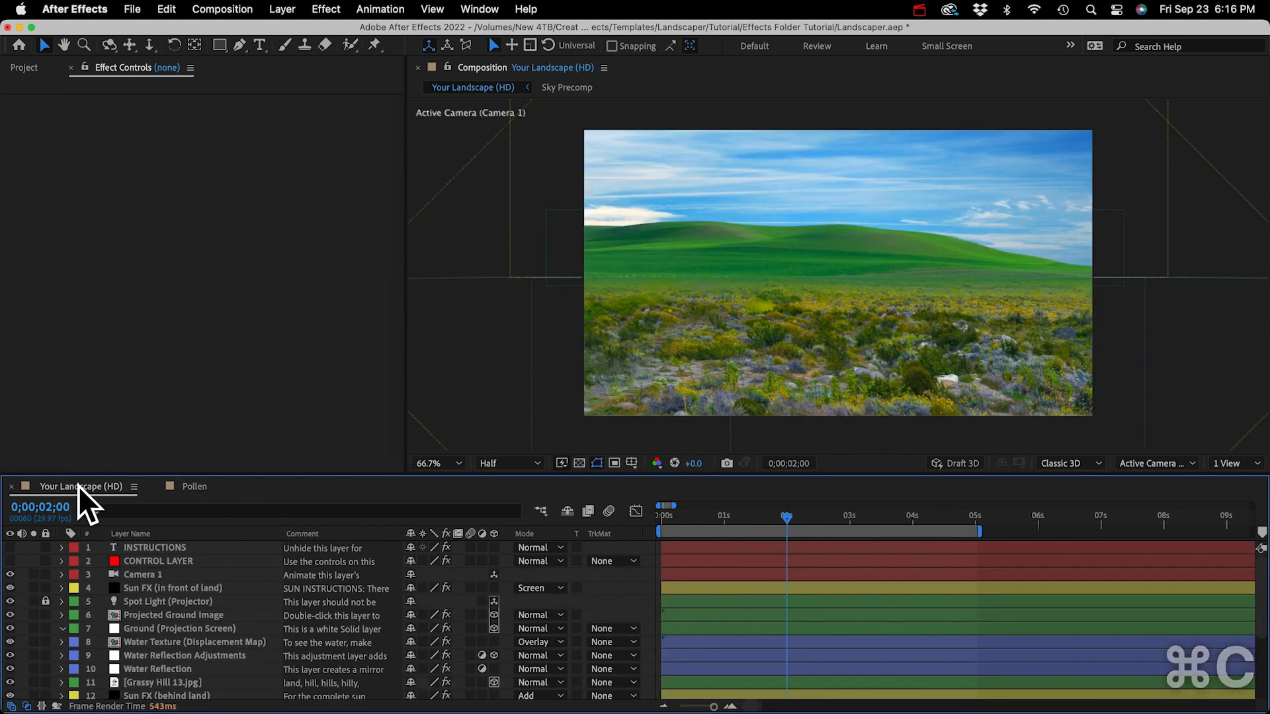
key("super+v")
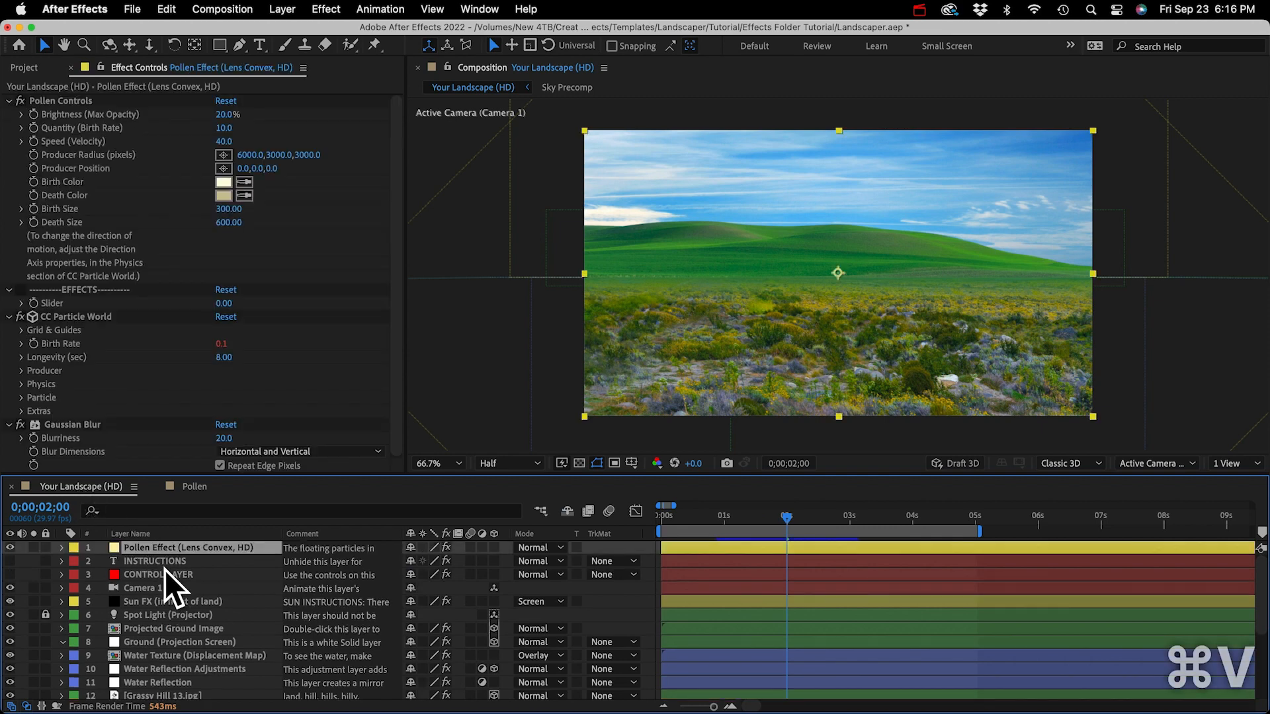
left_click_drag(161, 548, 164, 606)
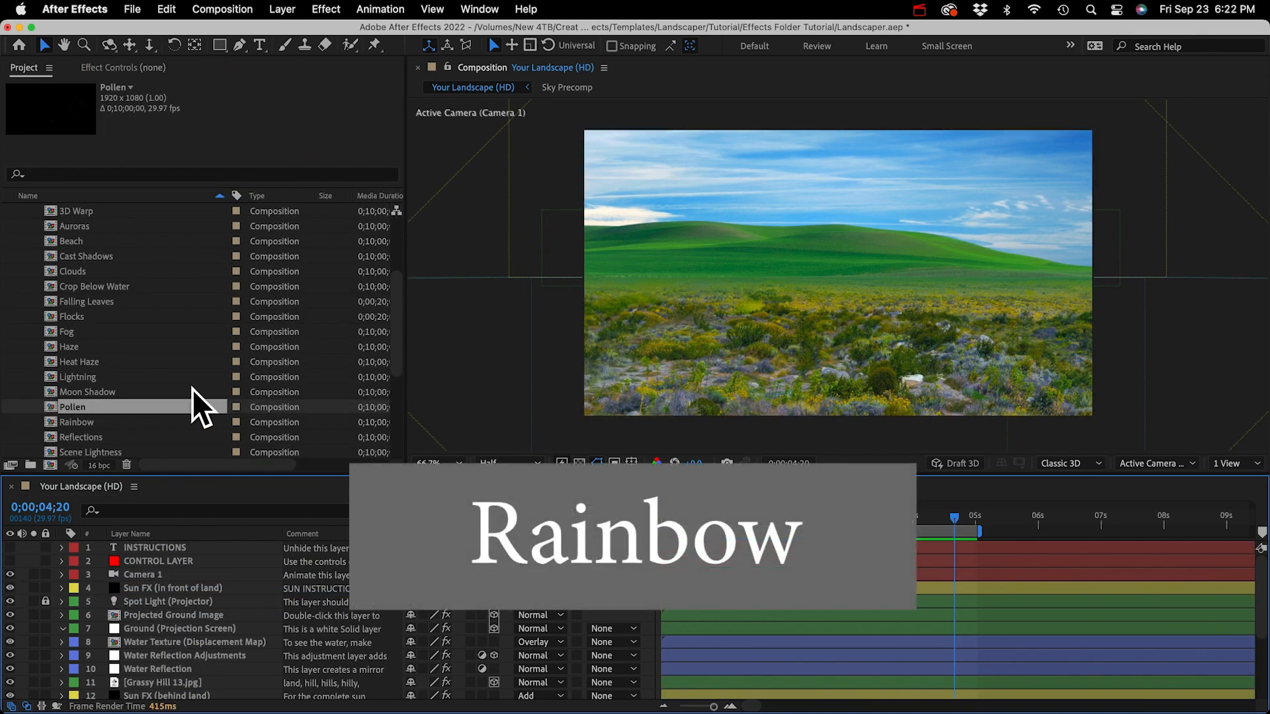
Step: Open the Rainbow composition and disable the Rainbow Effect layer's effects from Colorama through Transform
double_click(82, 422)
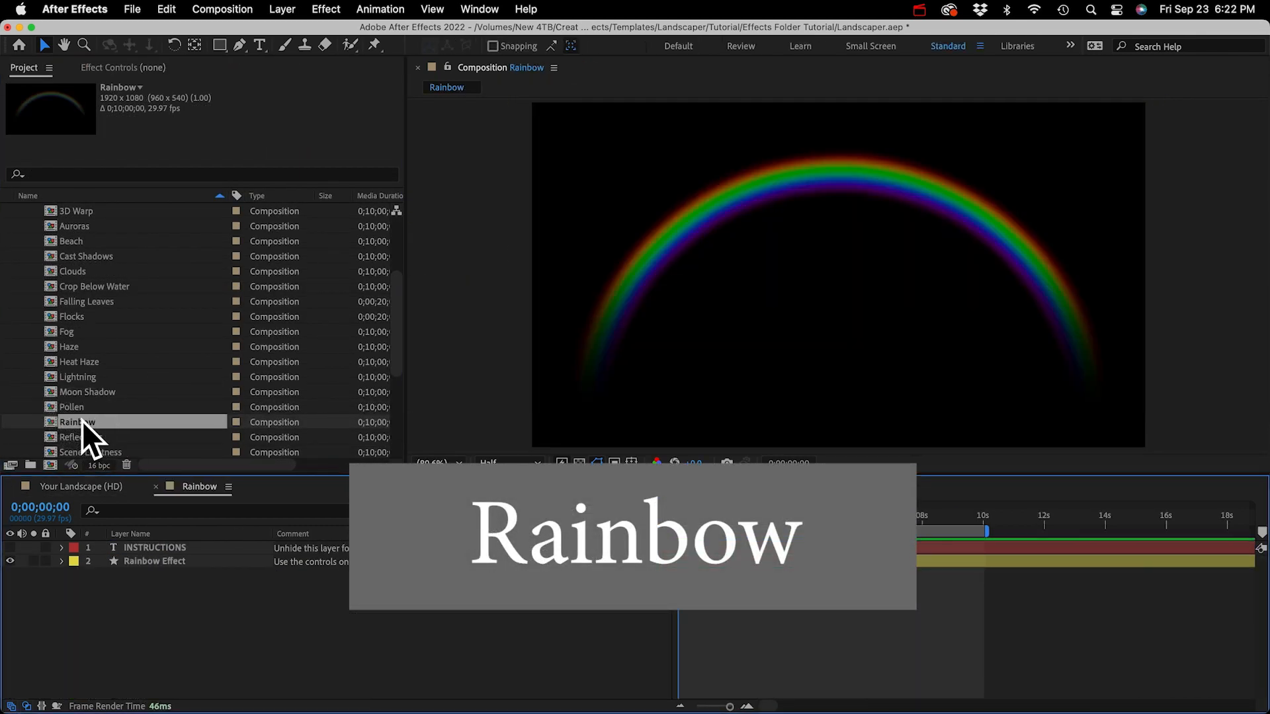
left_click(147, 560)
left_click(121, 69)
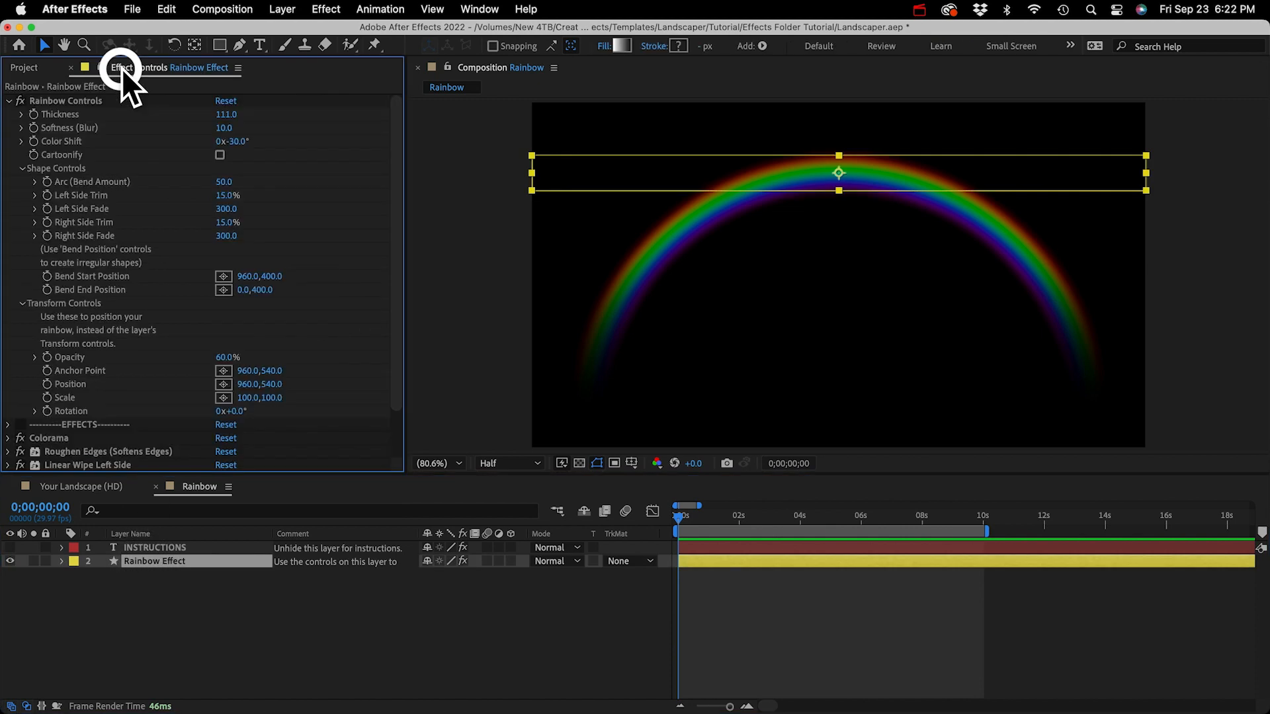
scroll(39, 367, "down", 3)
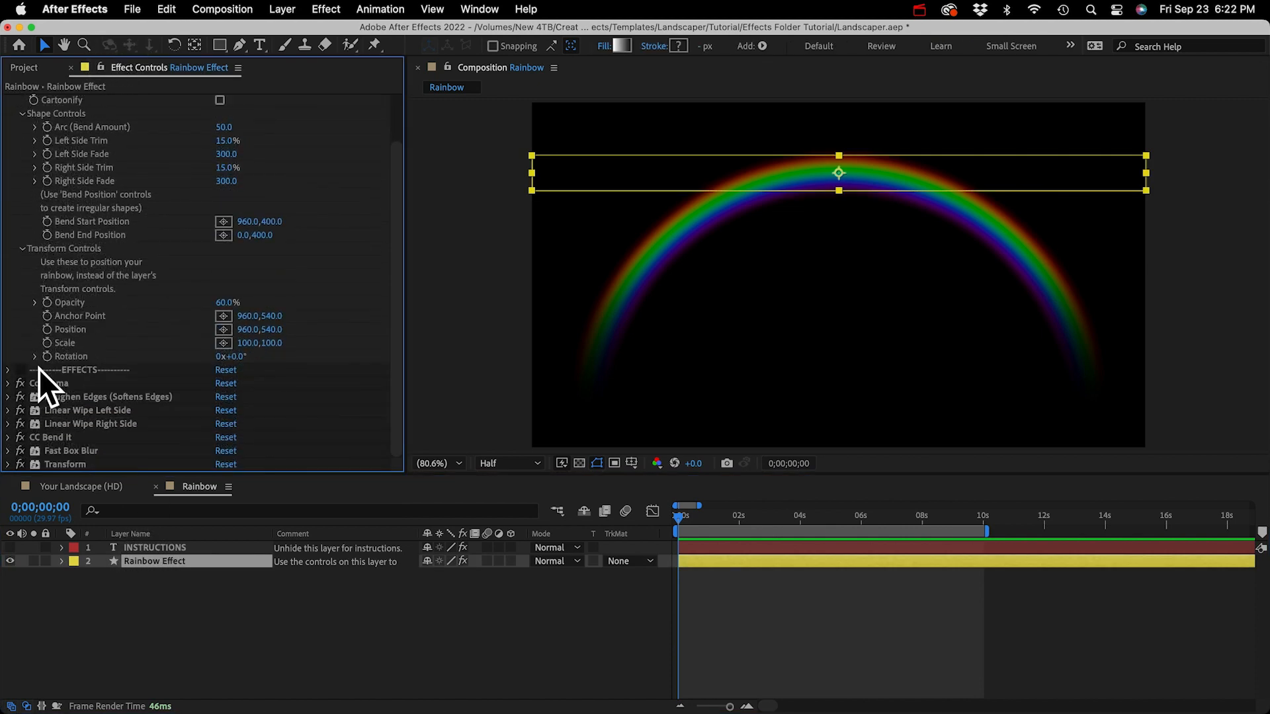
left_click(22, 385)
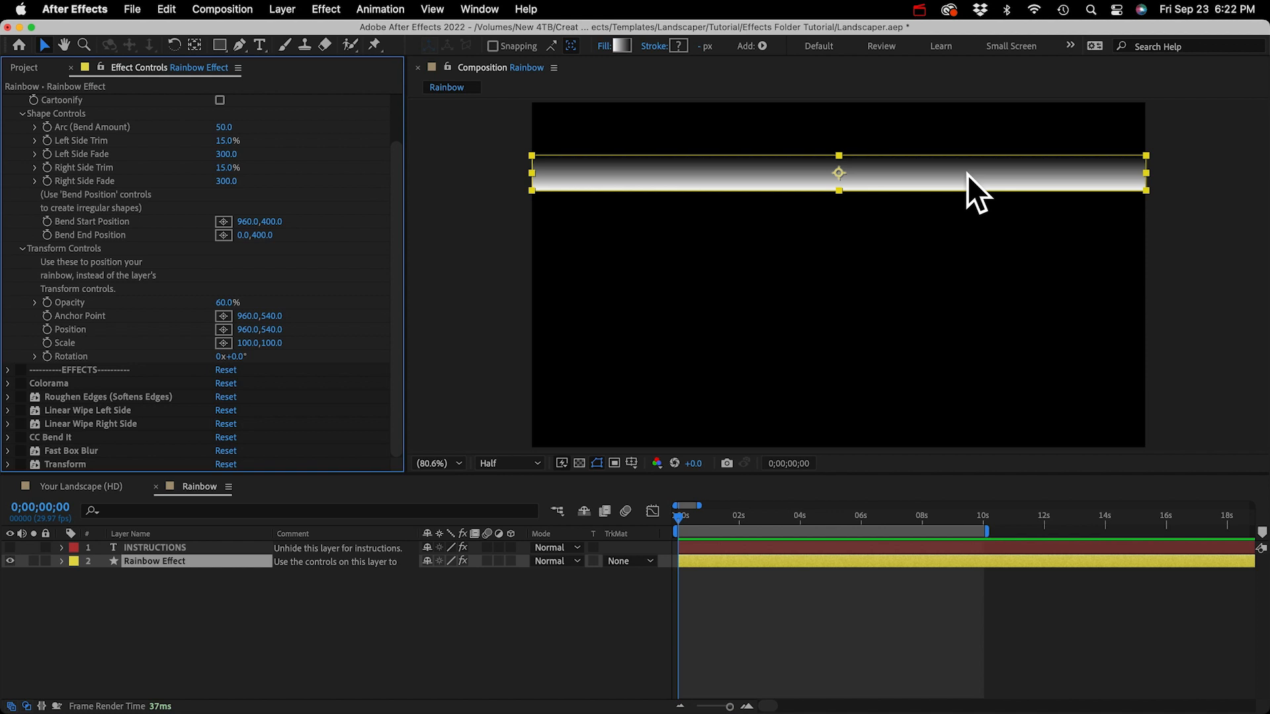
Step: Inspect Gradient Fill 1 in the Rainbow Effect layer's contents and turn only the Colorama effect back on
left_click(61, 561)
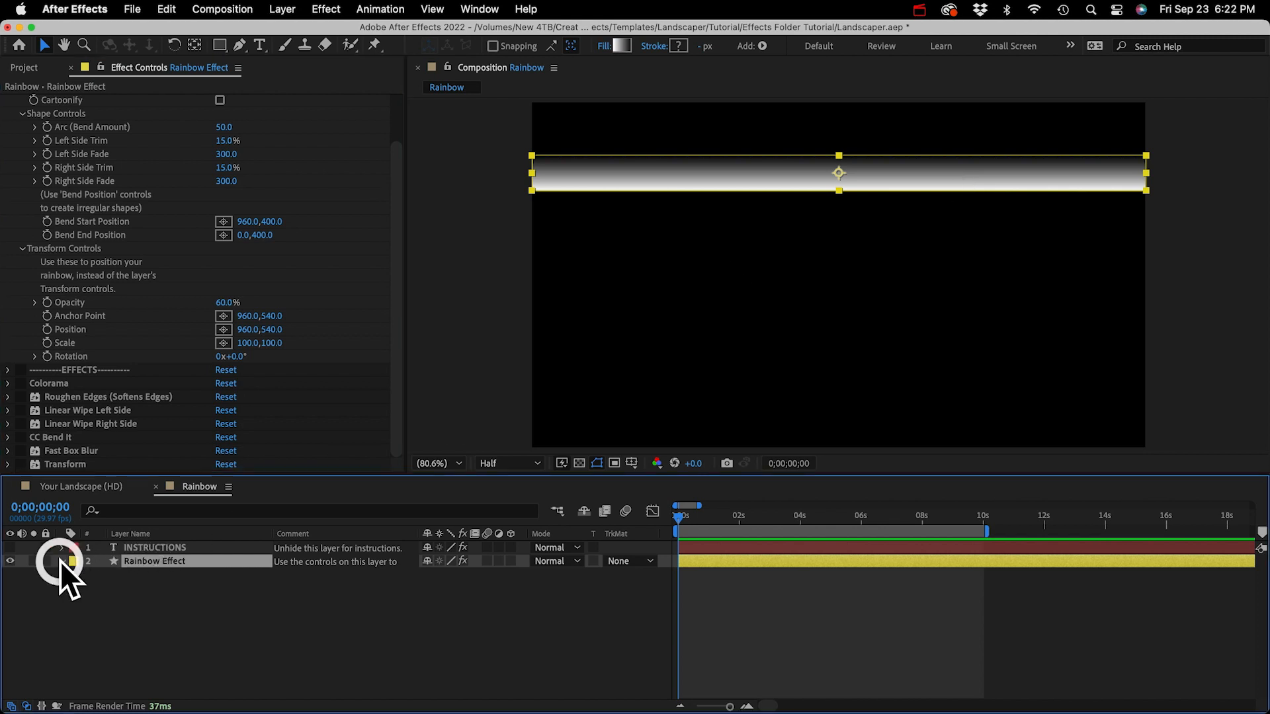
left_click(113, 603)
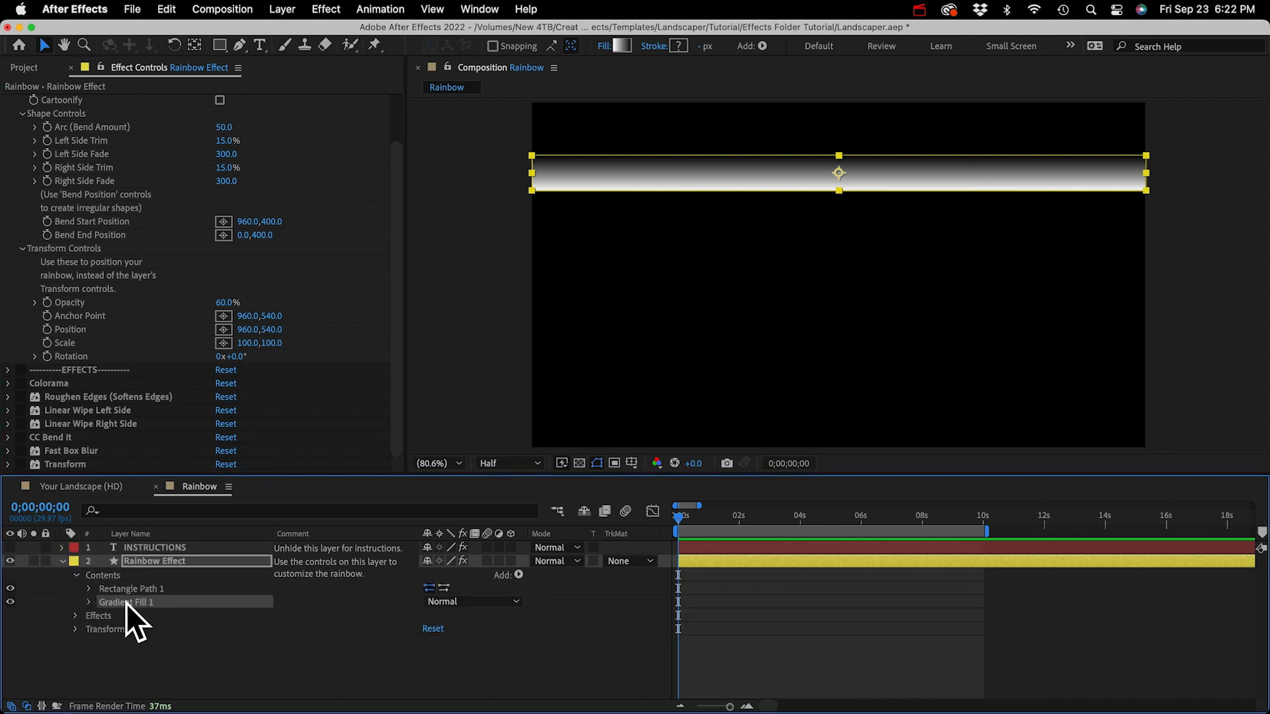
left_click(64, 563)
left_click(80, 590)
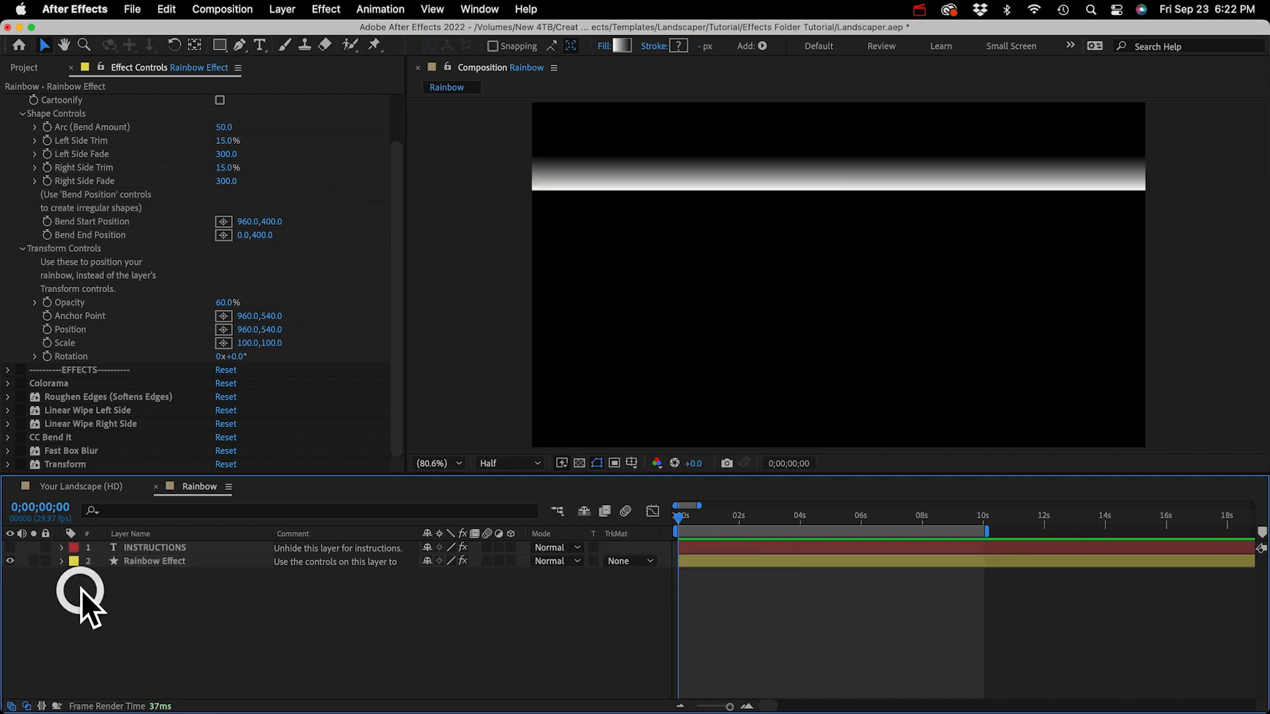
left_click(23, 388)
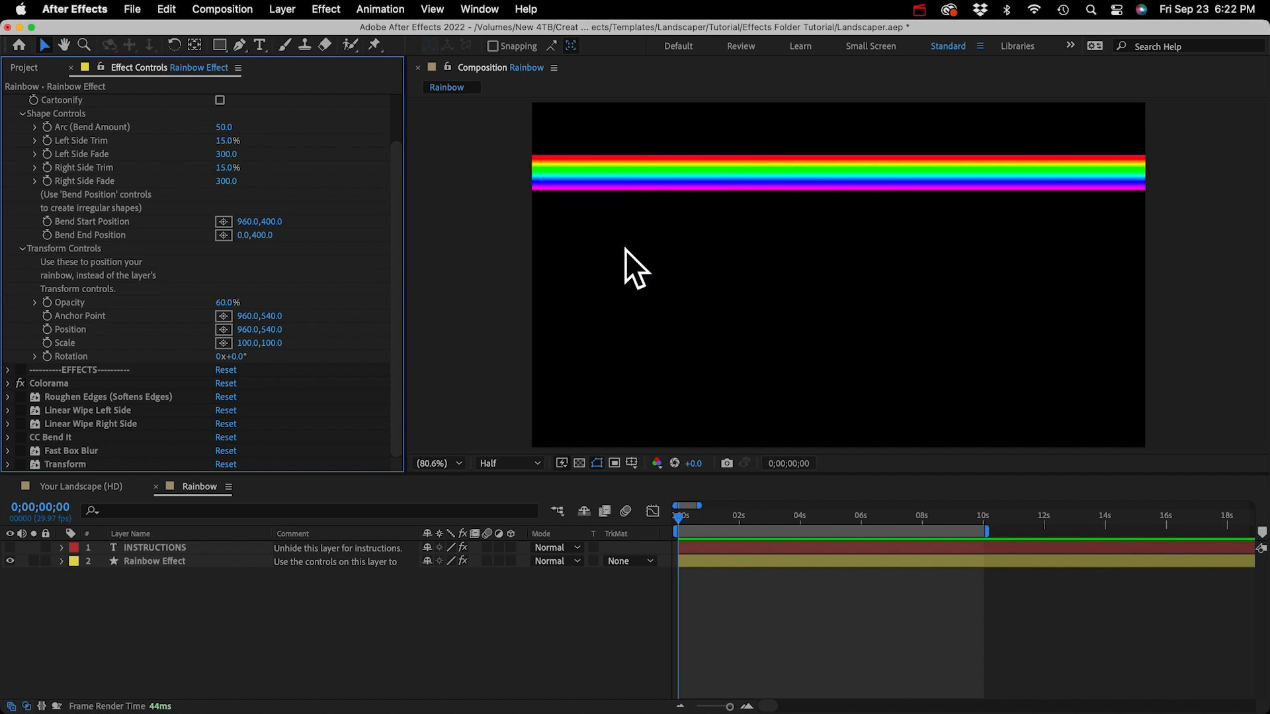
Step: Turn the Rainbow Effect layer's remaining effects back on, from Roughen Edges through CC Bend It, Fast Box Blur and Transform
left_click(20, 398)
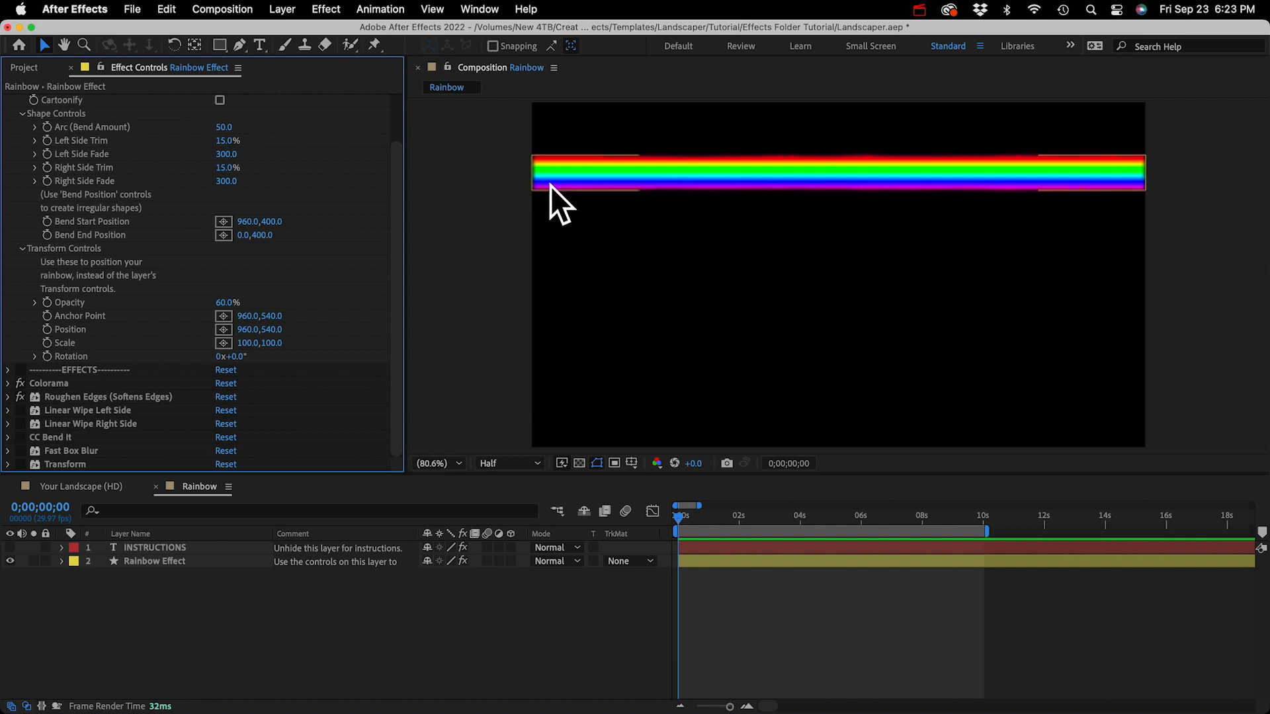
left_click(19, 410)
left_click(20, 422)
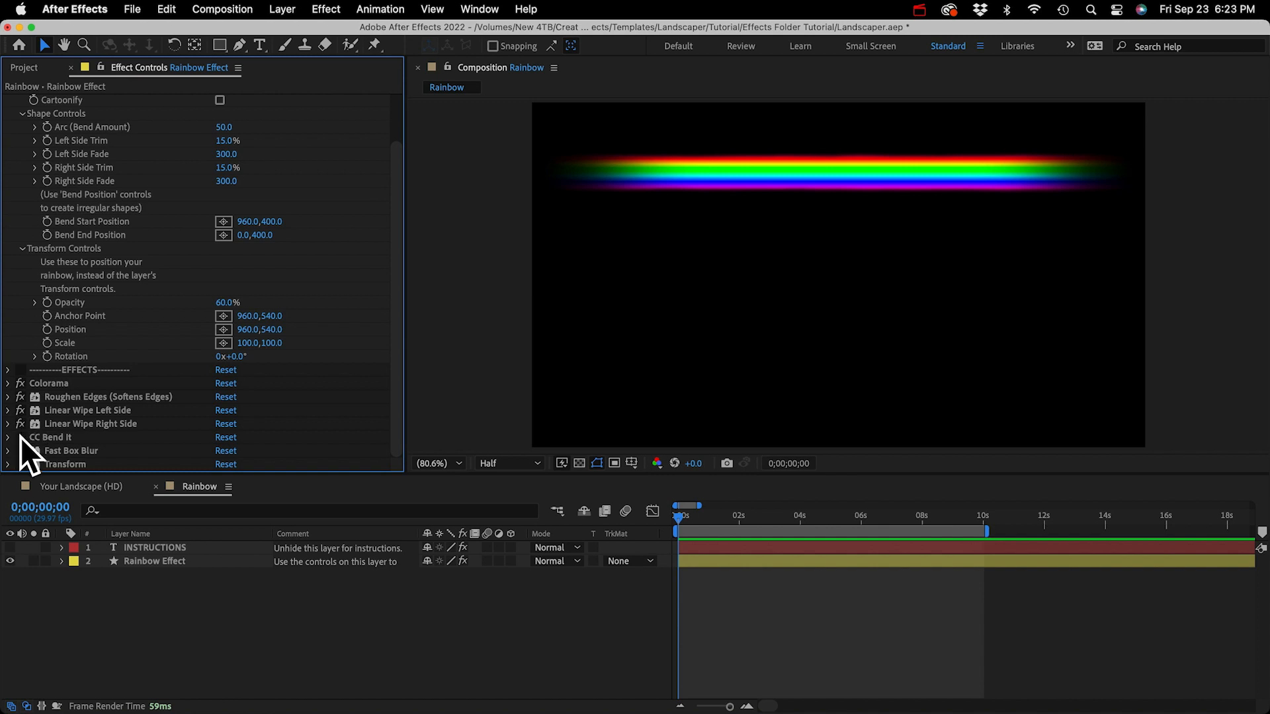
left_click(20, 437)
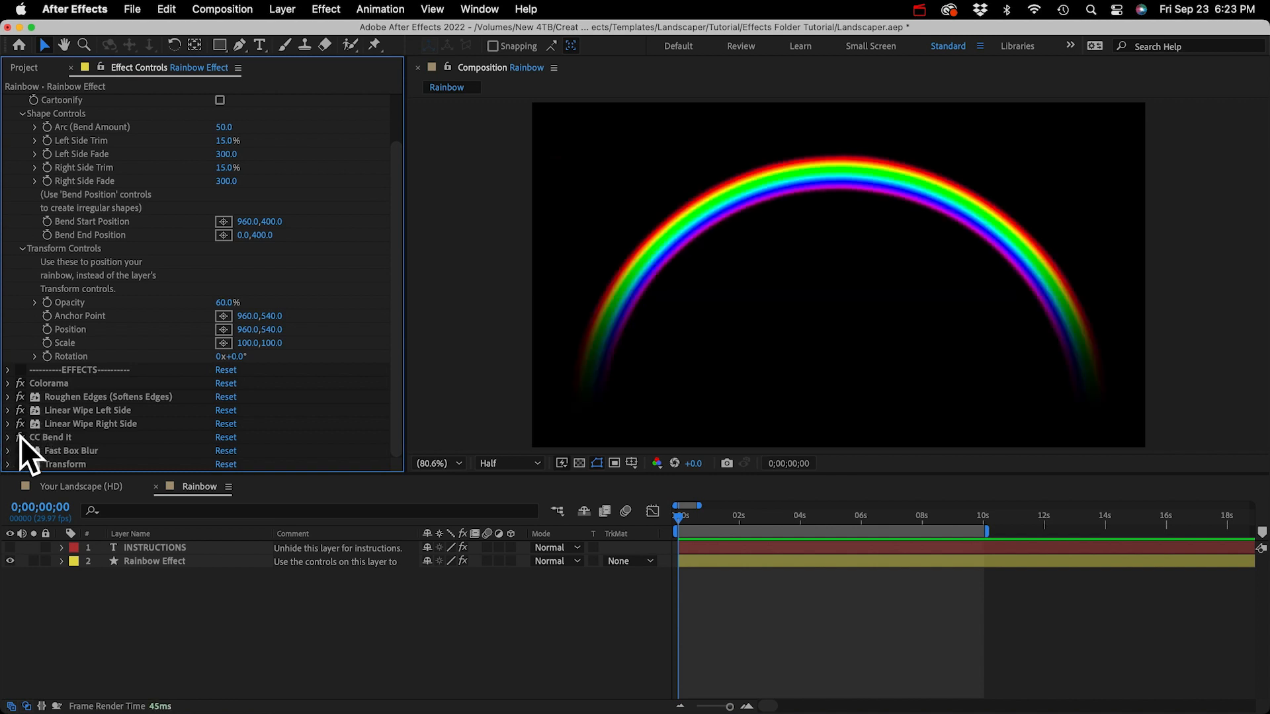
left_click(20, 450)
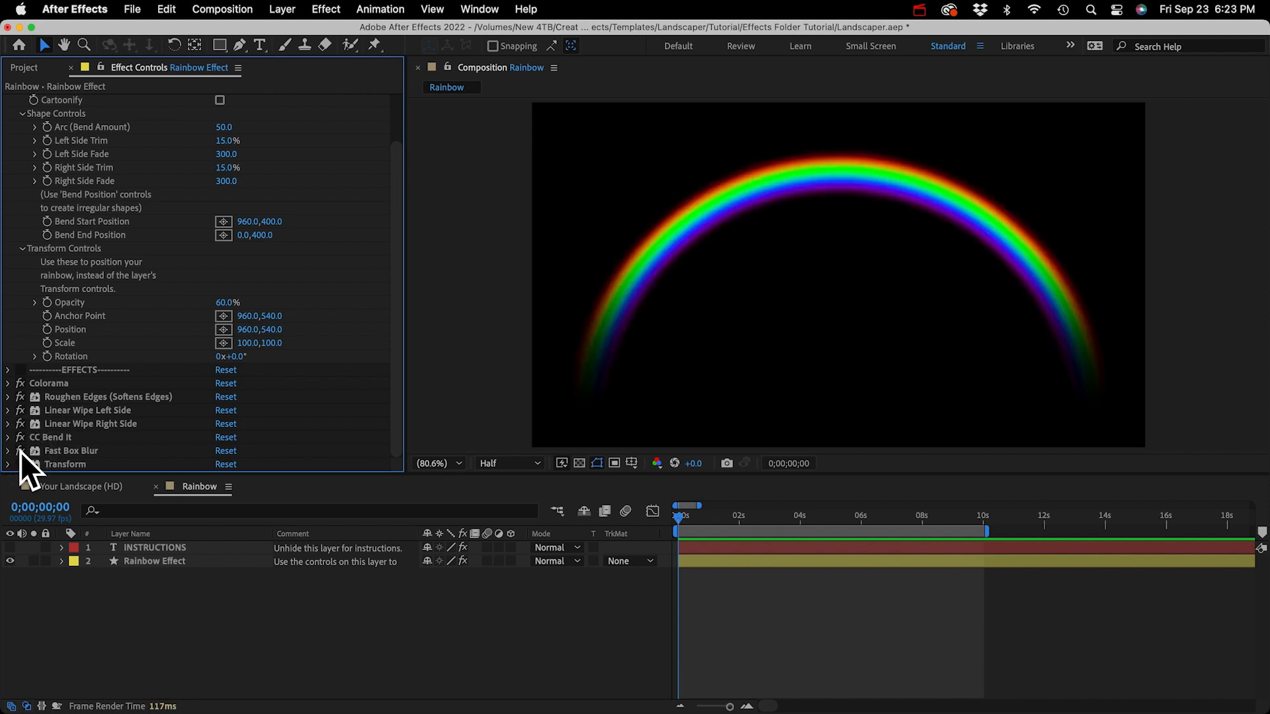
left_click(20, 464)
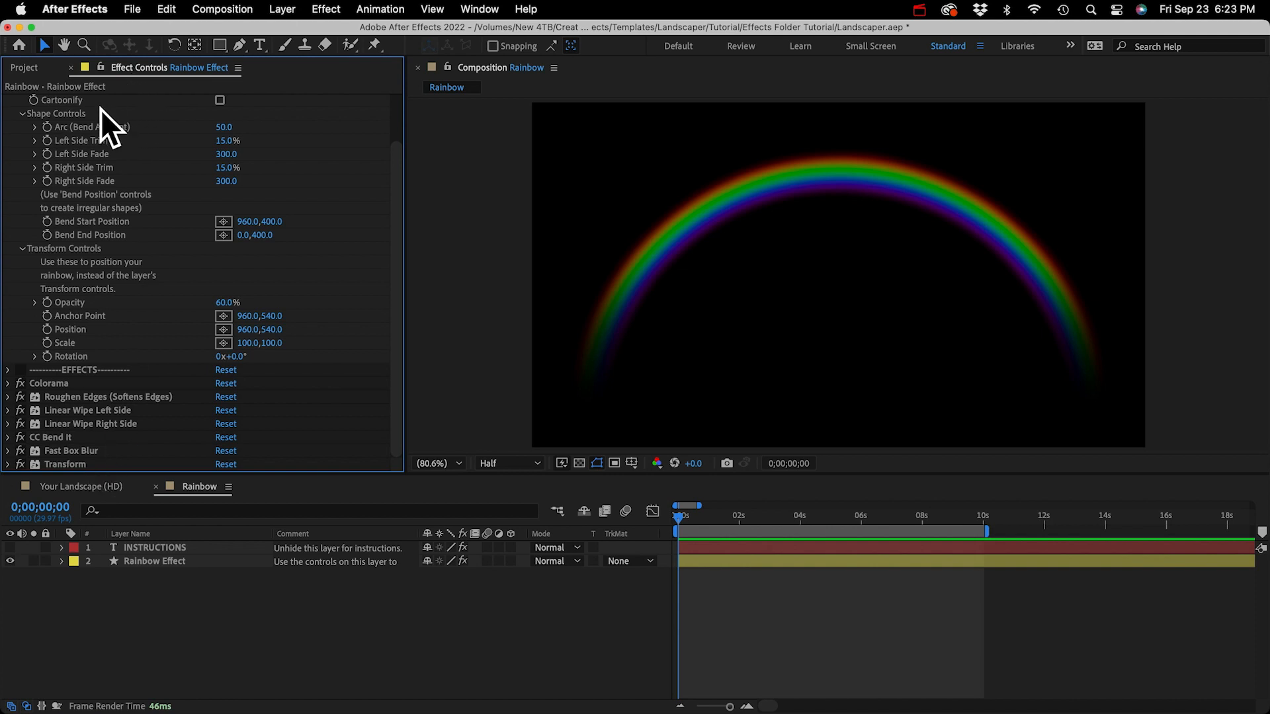
Step: Set the rainbow's Thickness to 120 and Arc (Bend Amount) to 57, trying Cartoonify on and turning it off again
scroll(101, 109, "up", 3)
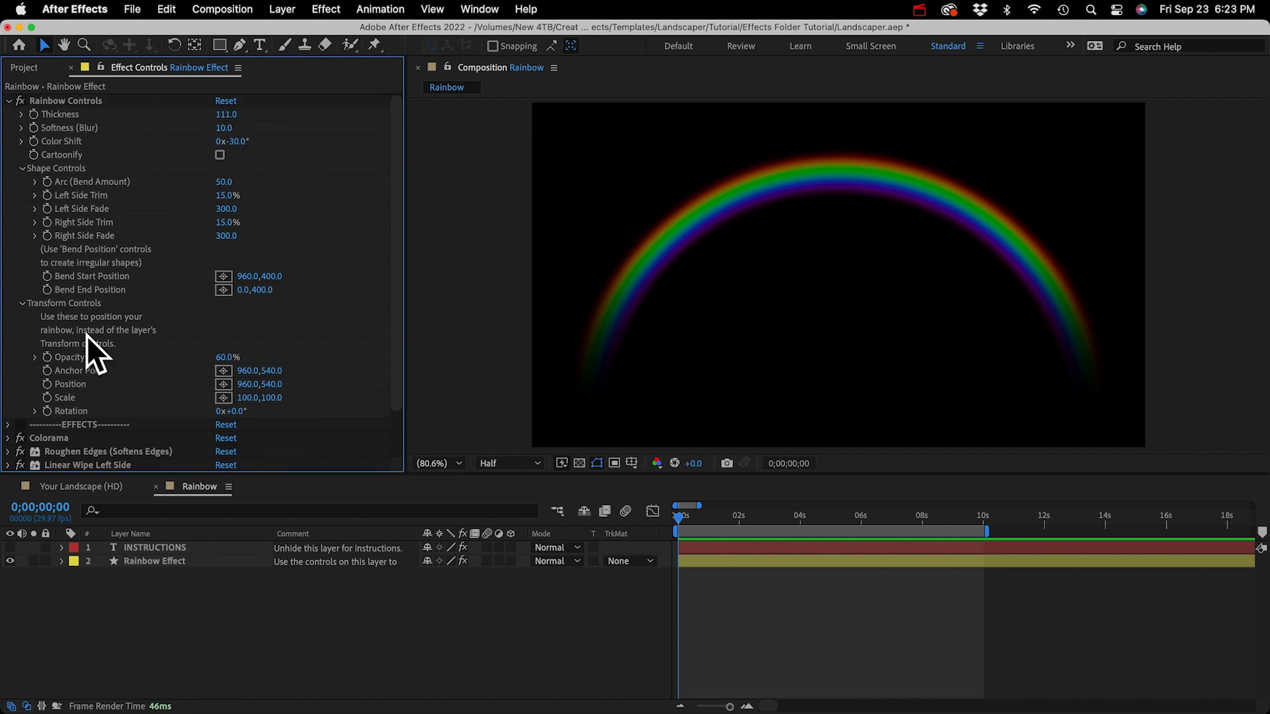
mouse_move(229, 116)
left_mouse_down()
mouse_move(317, 113)
mouse_move(237, 117)
left_mouse_up()
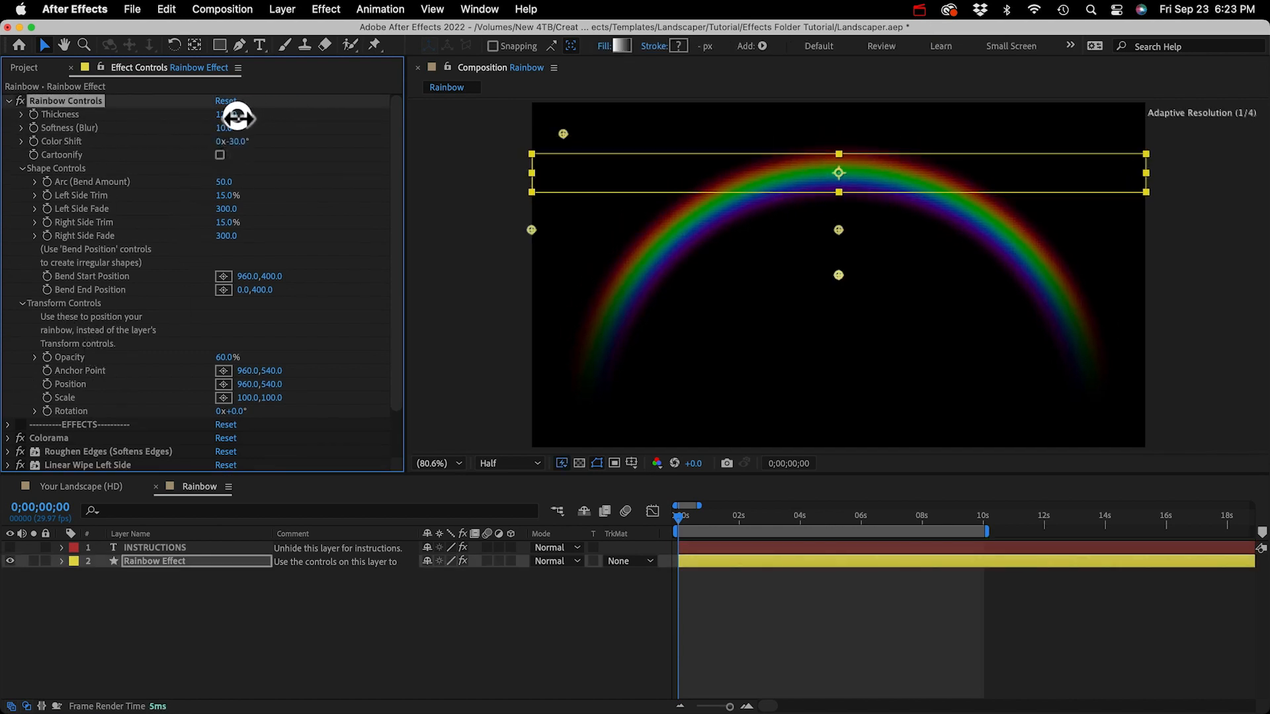
left_click(219, 155)
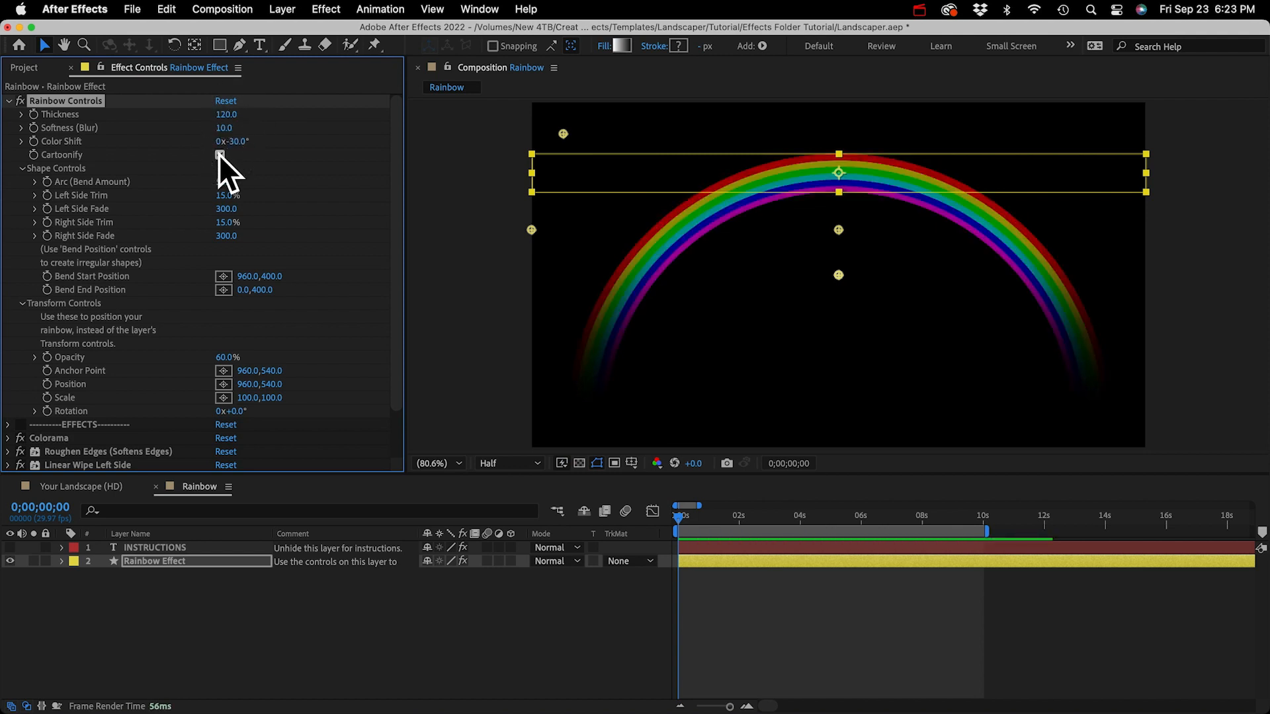
left_click(220, 155)
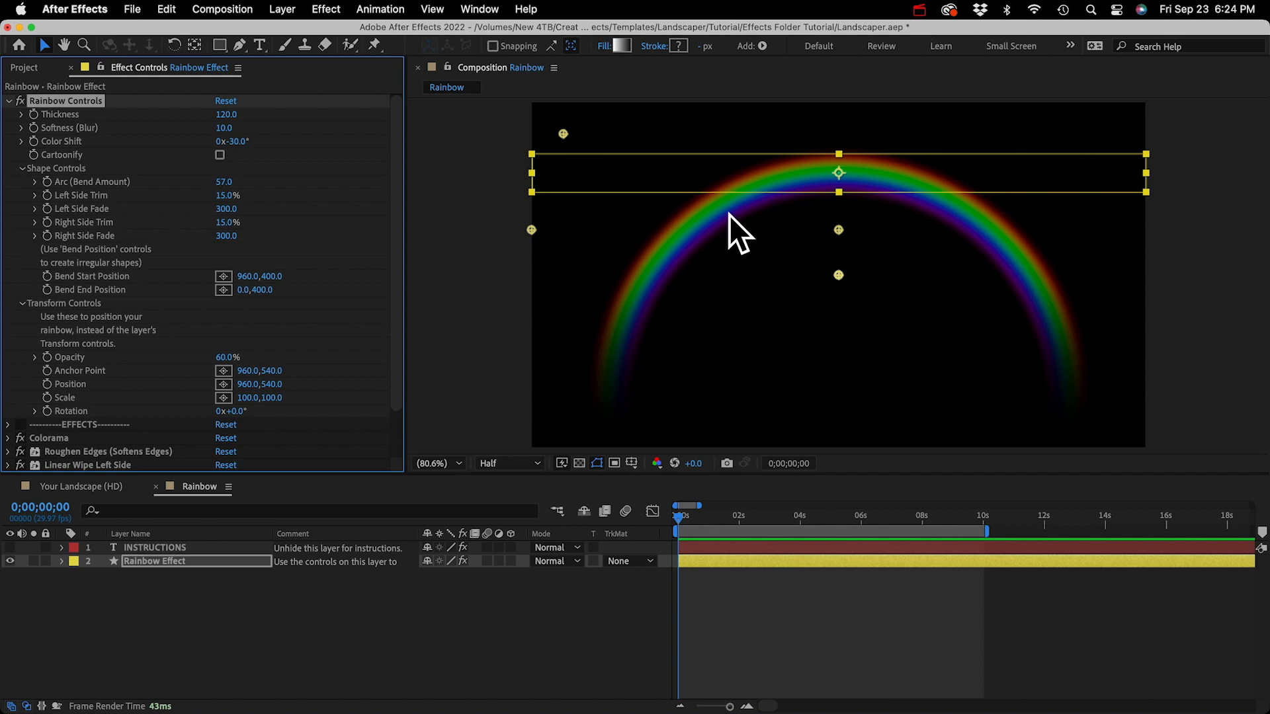
Step: Open Colorama's Output Cycle and shift the yellow color marker slightly clockwise on the wheel
left_click(45, 435)
scroll(47, 438, "down", 2)
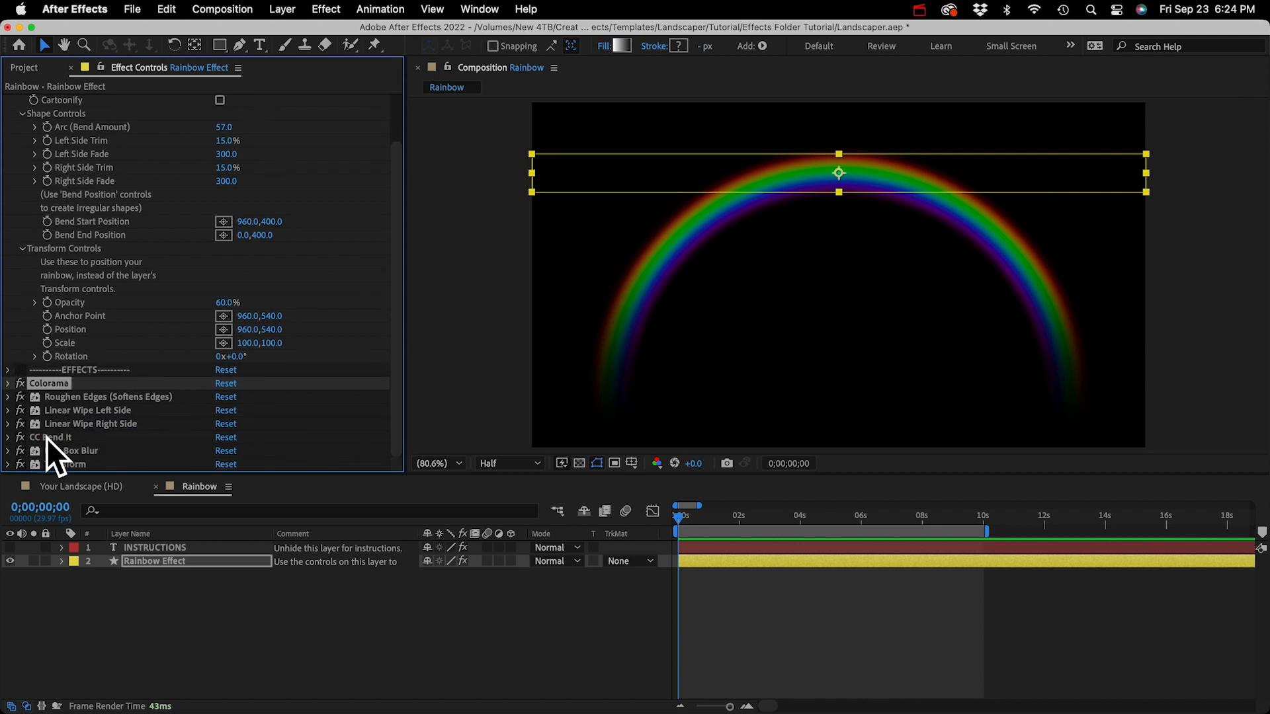
left_click(7, 383)
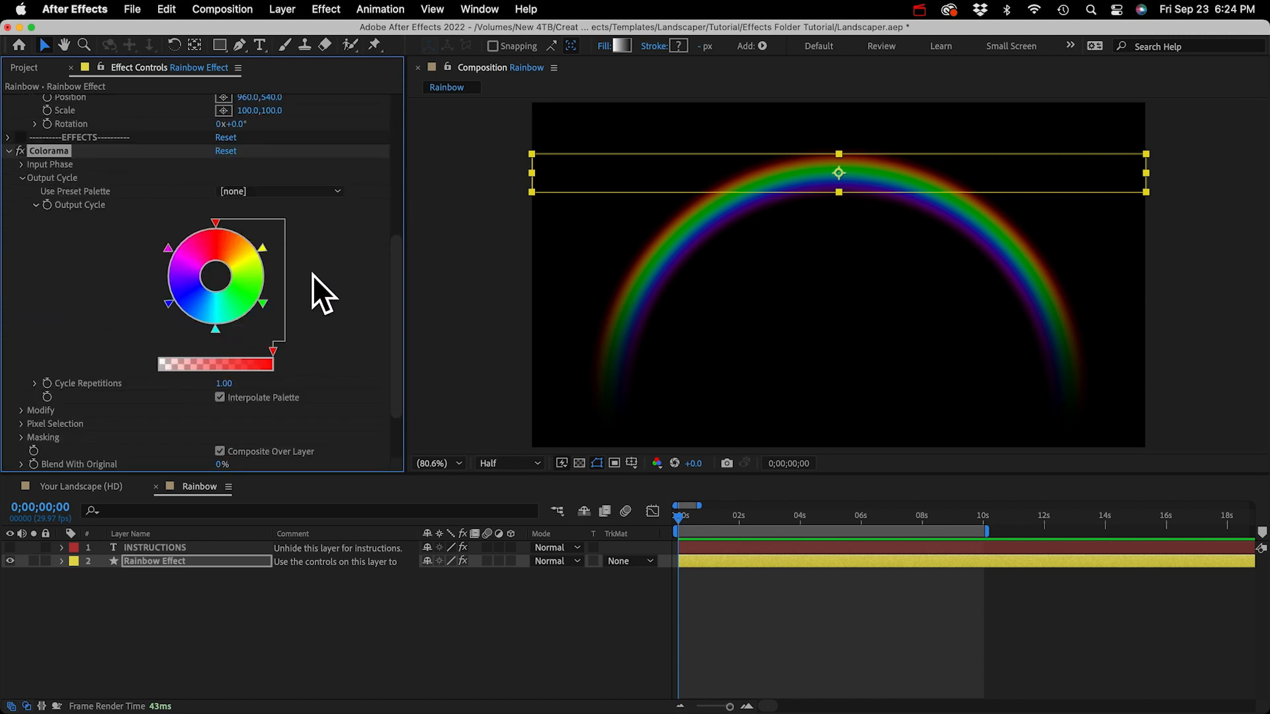
mouse_move(263, 249)
left_mouse_down()
mouse_move(270, 285)
mouse_move(247, 236)
mouse_move(262, 254)
left_mouse_up()
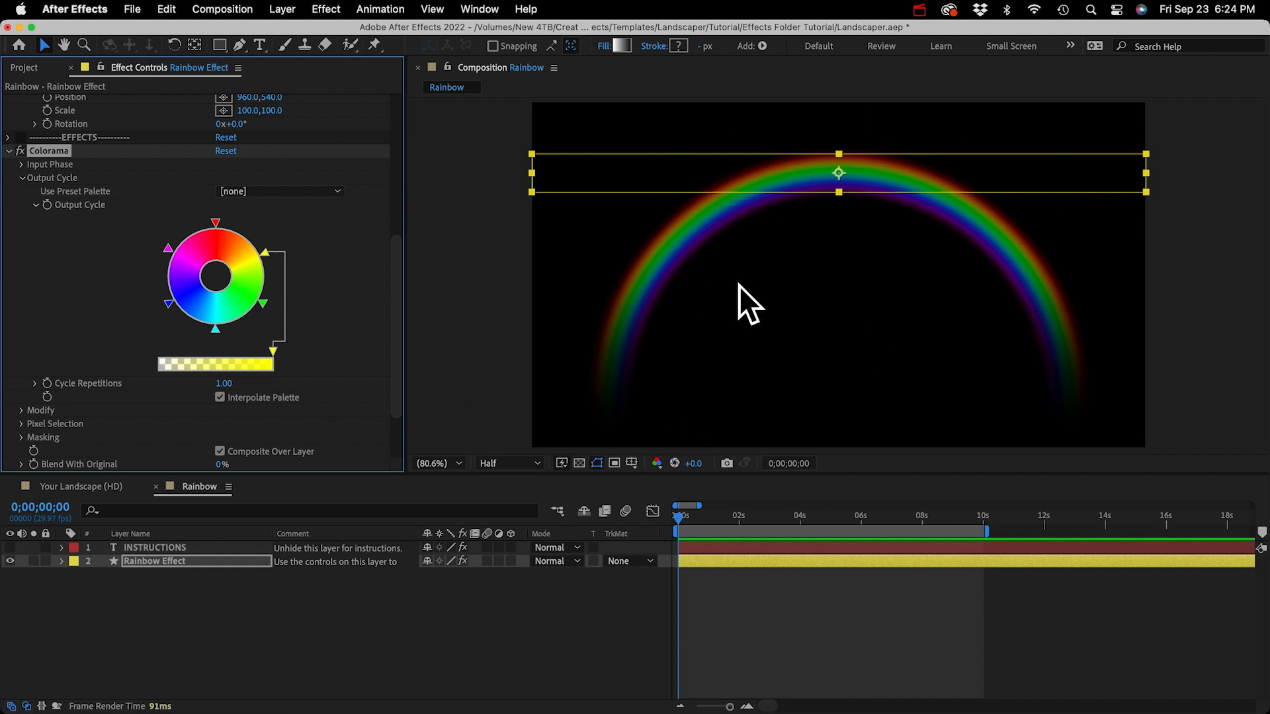
Step: Copy the Rainbow Effect layer into the Your Landscape (HD) composition and place it directly below Camera 1
left_click(172, 561)
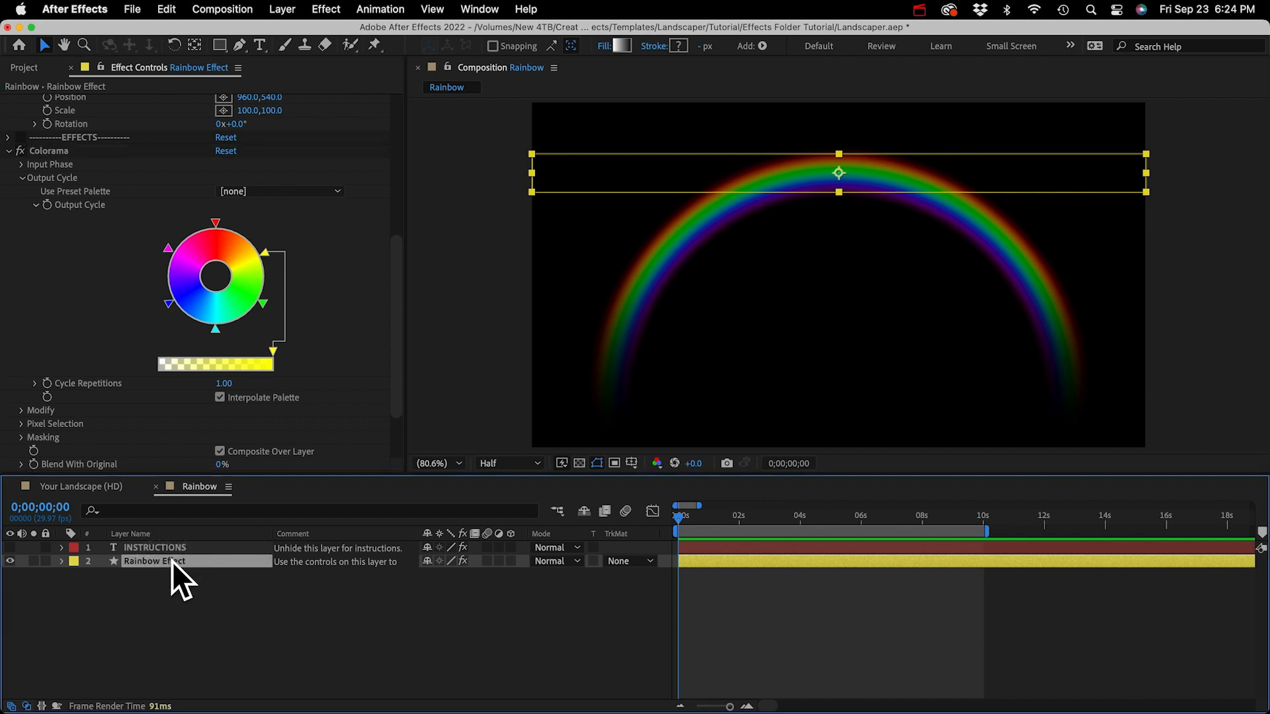
key("super+c")
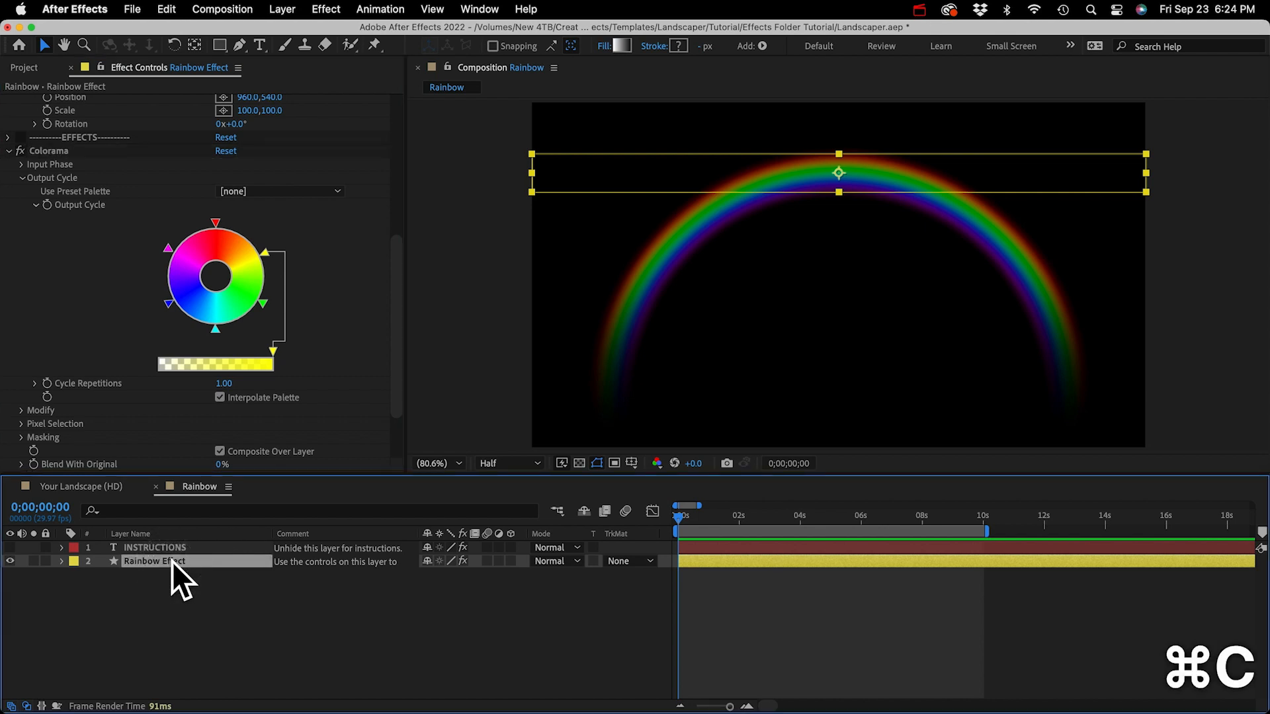
left_click(85, 488)
key("super+v")
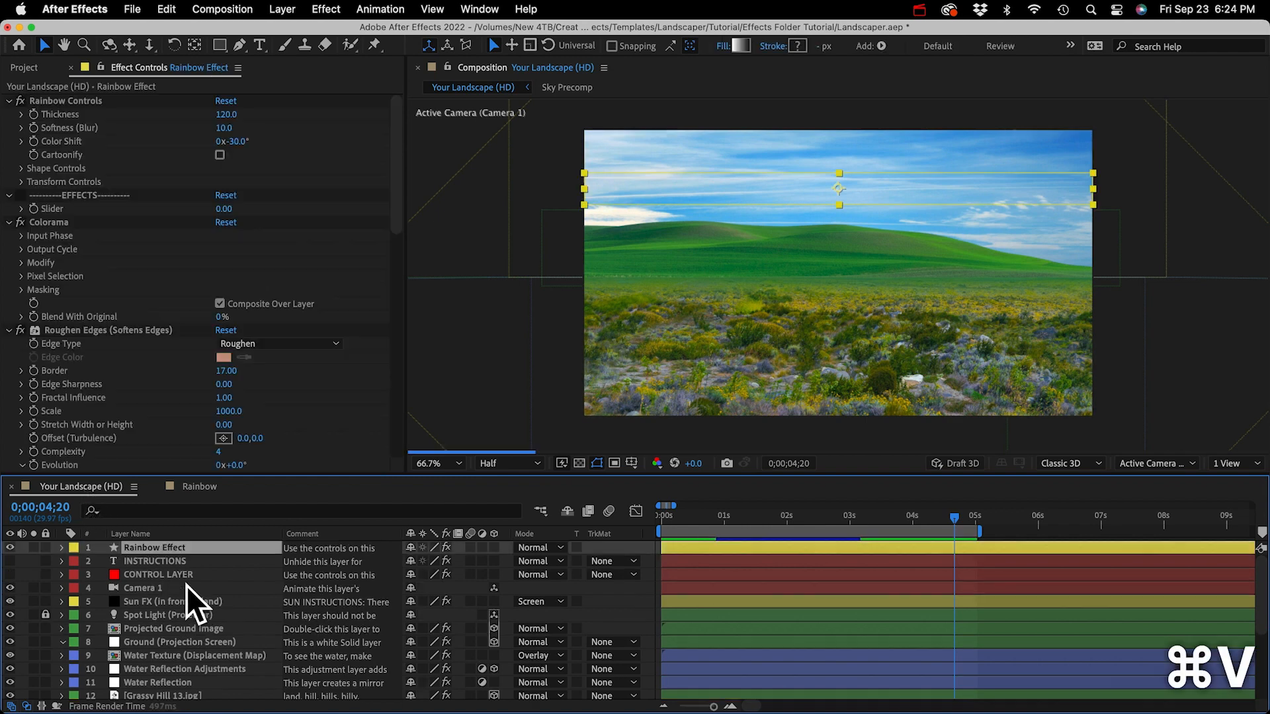
left_click_drag(159, 548, 165, 596)
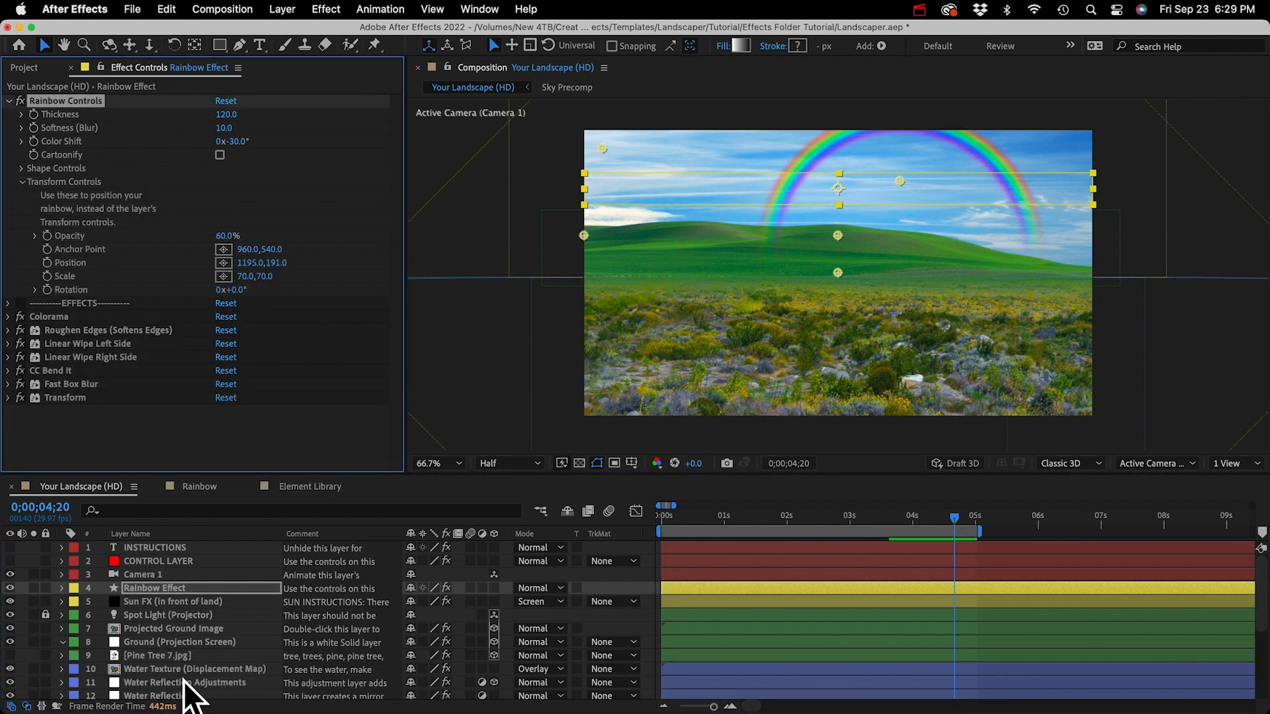
Step: Show the Pine Tree 7.jpg layer and pre-compose the Rainbow Effect layer as Rainbow Effect Comp 1, moving all attributes
left_click(9, 655)
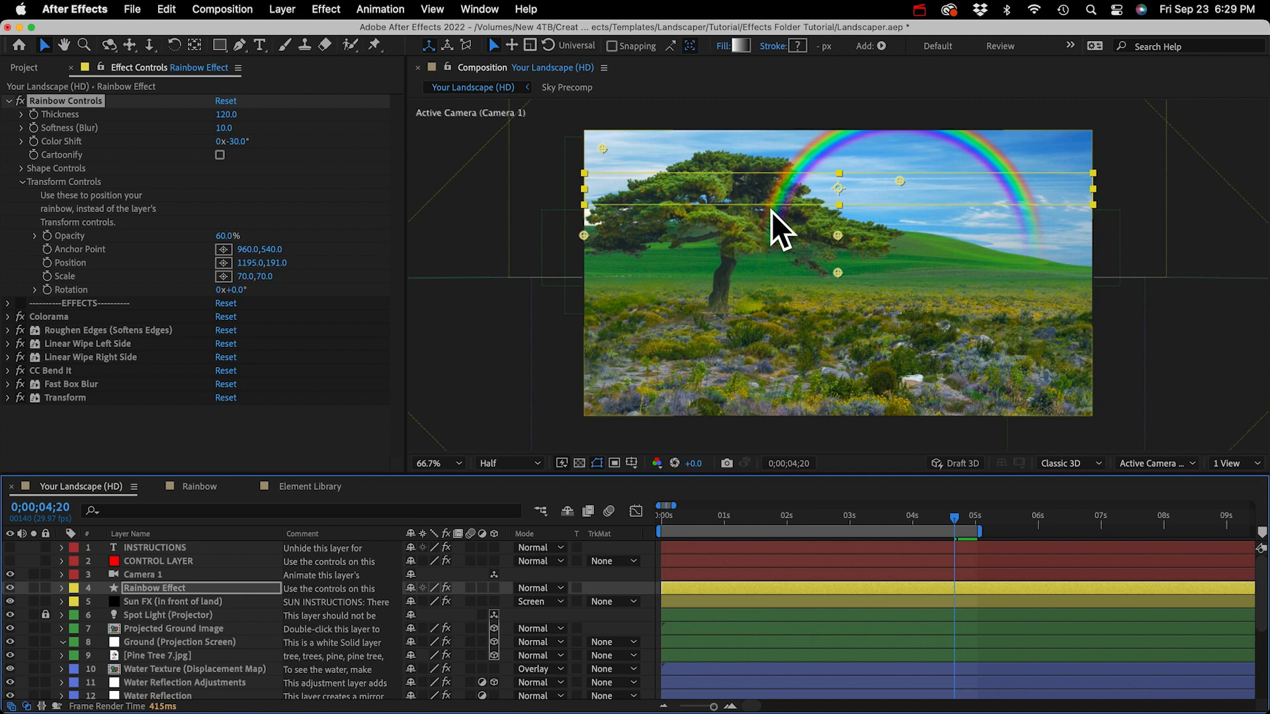
left_click(149, 588)
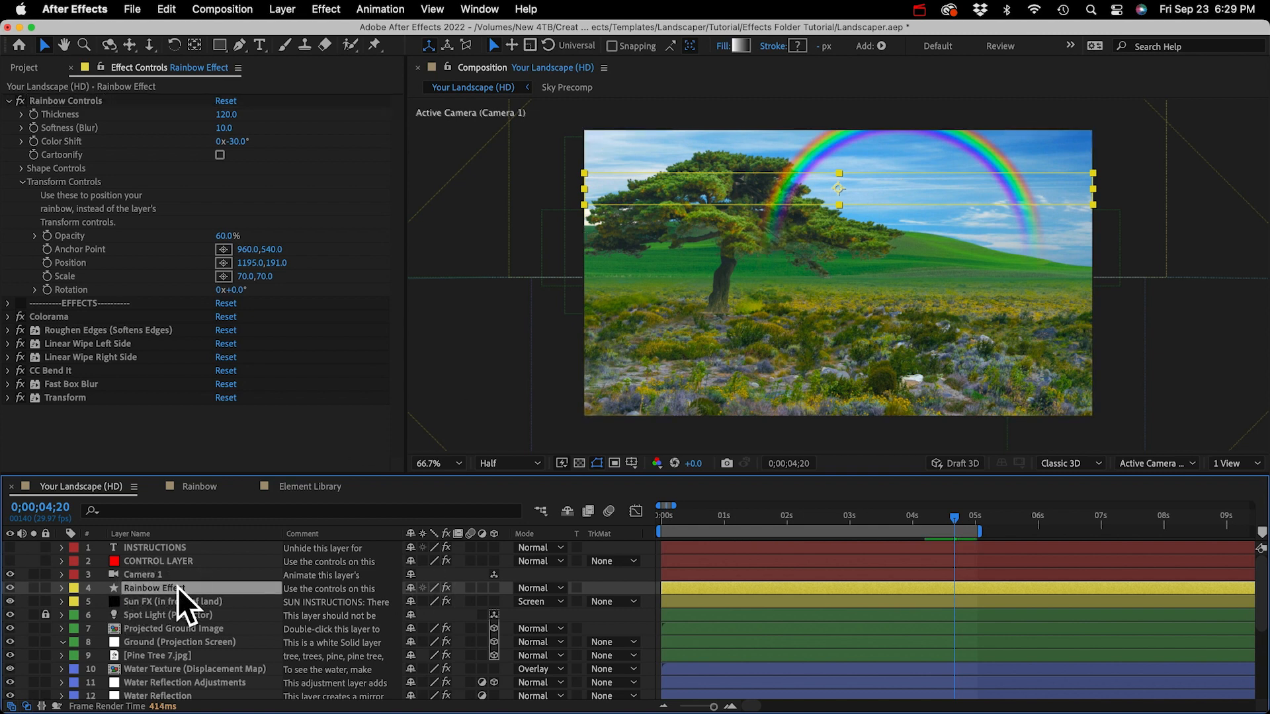
left_click(280, 12)
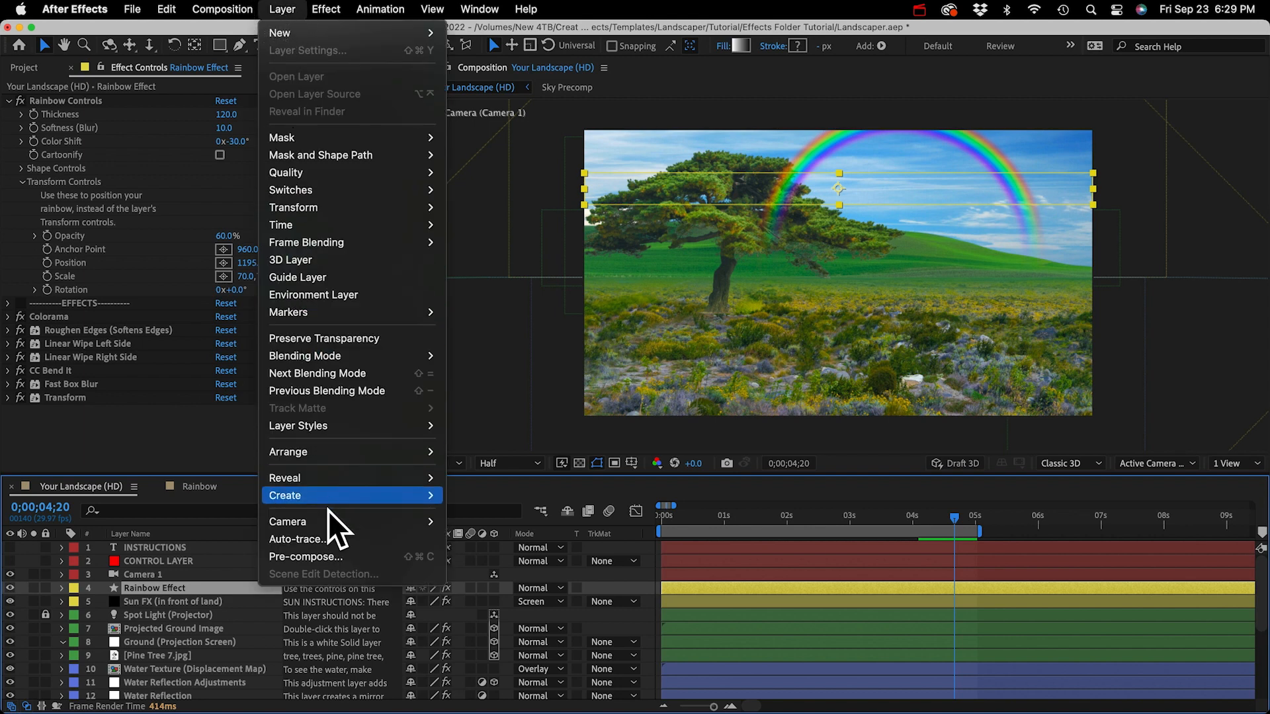
left_click(320, 559)
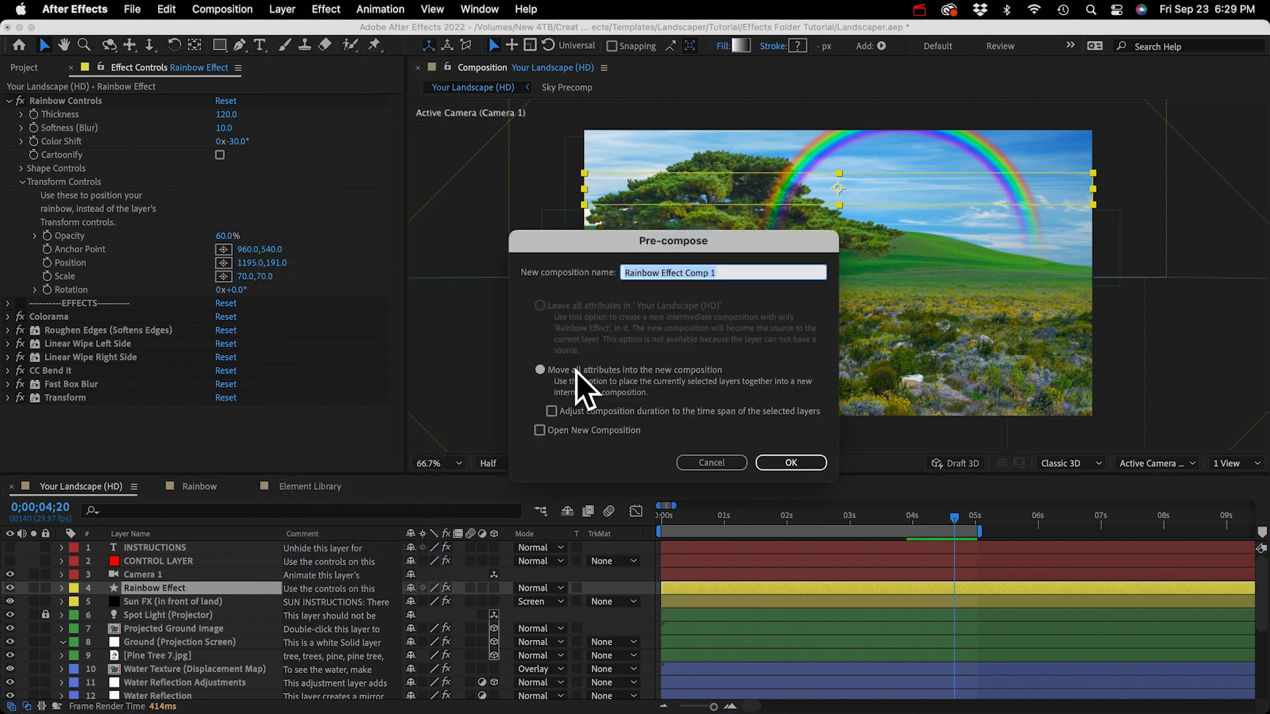
left_click(788, 461)
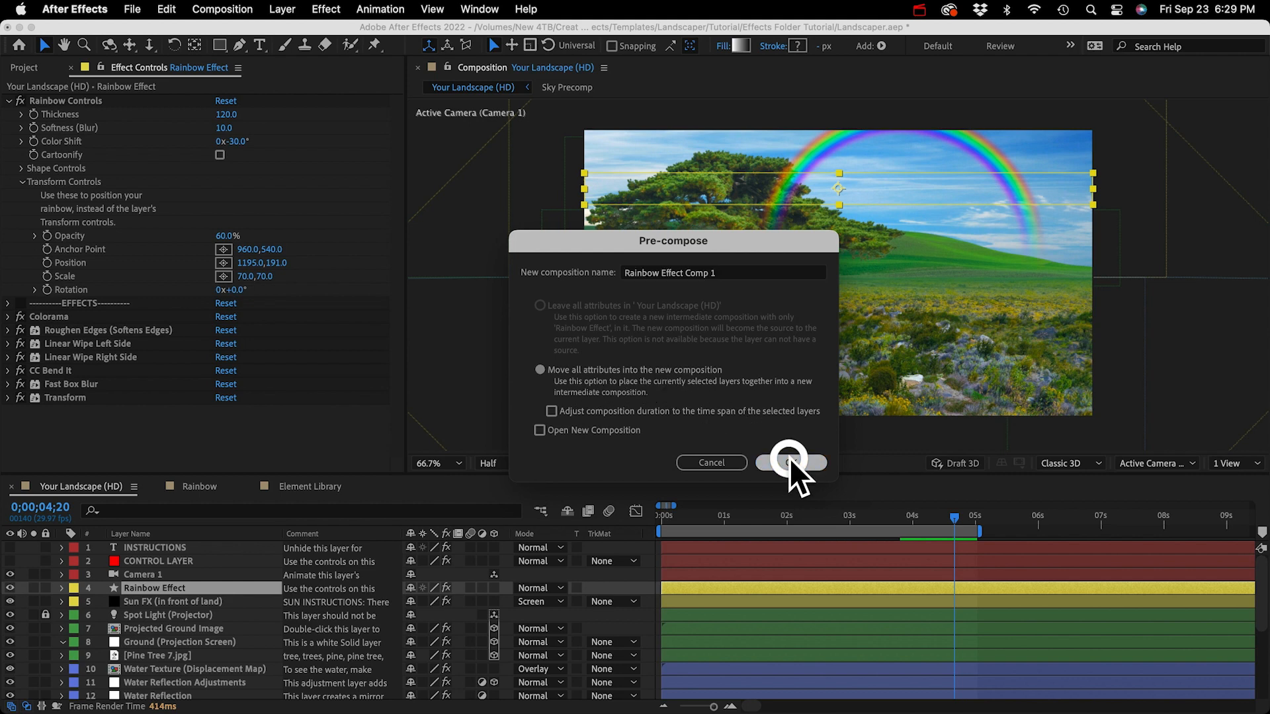
Step: Make Rainbow Effect Comp 1 a 3D layer and copy the Pine Tree 7.jpg layer's Material Options onto it
left_click(494, 590)
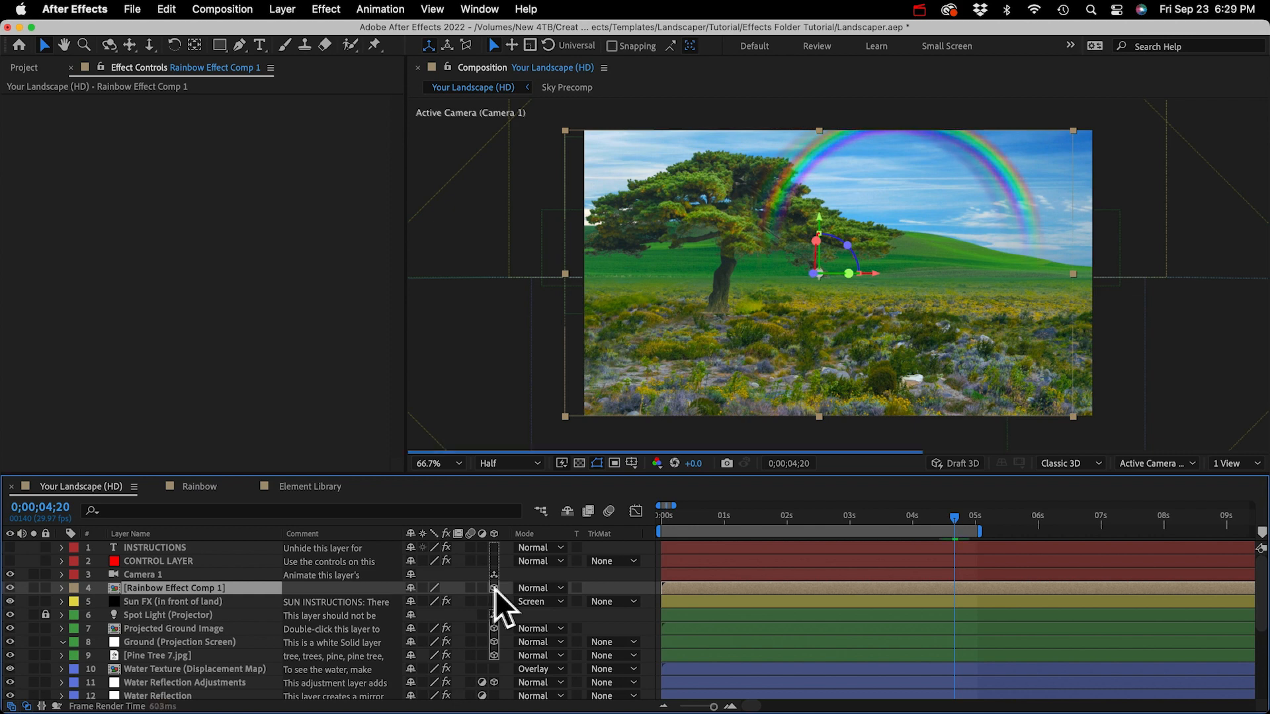
left_click(61, 656)
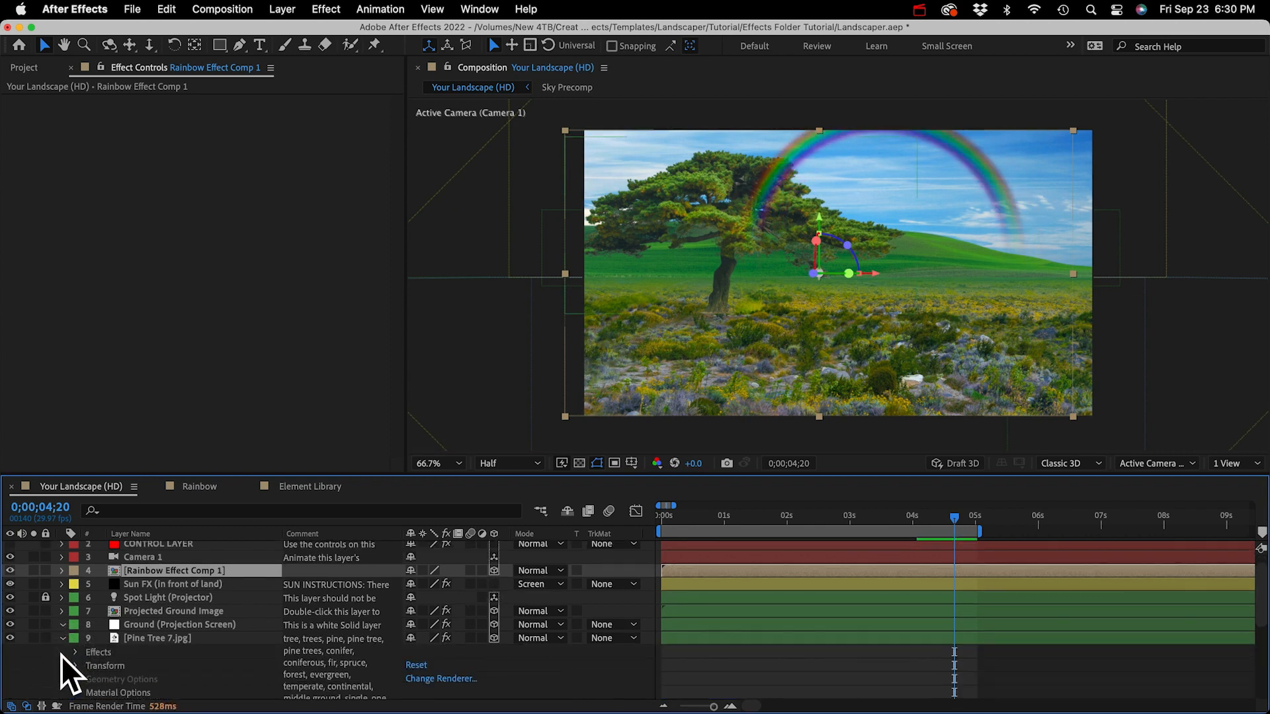
left_click(110, 691)
key("super+c")
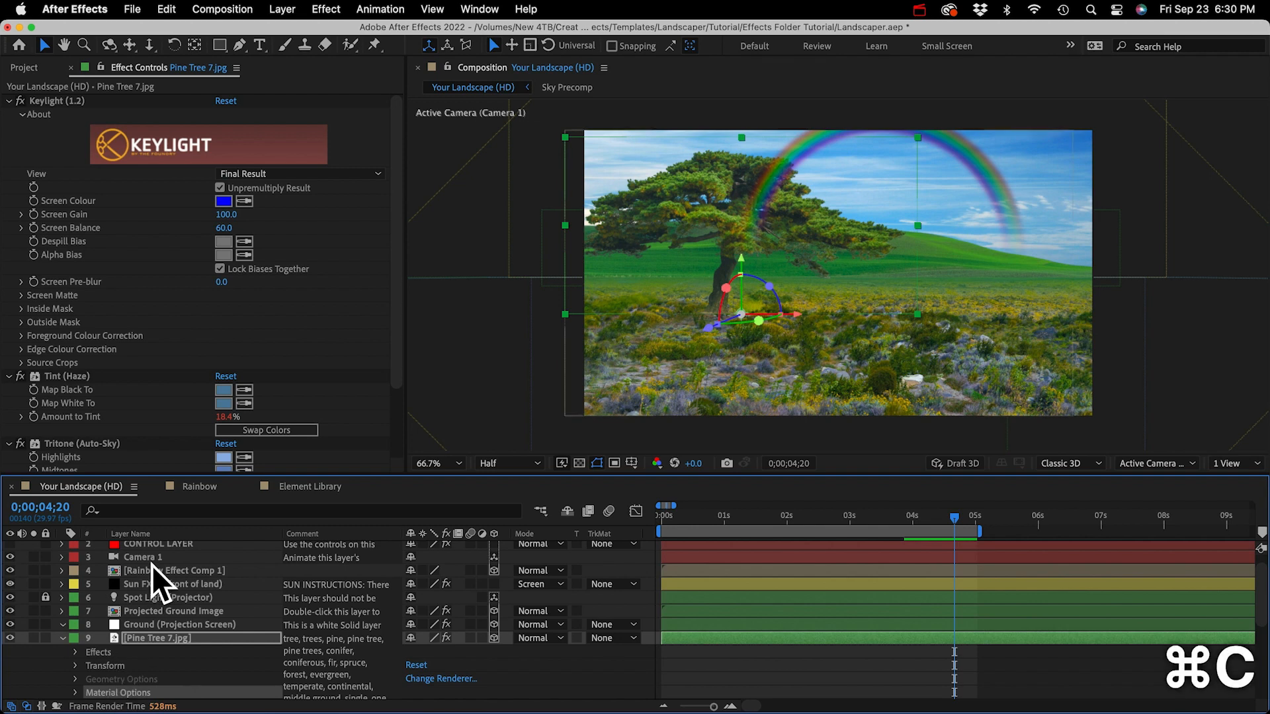
left_click(152, 570)
key("super+v")
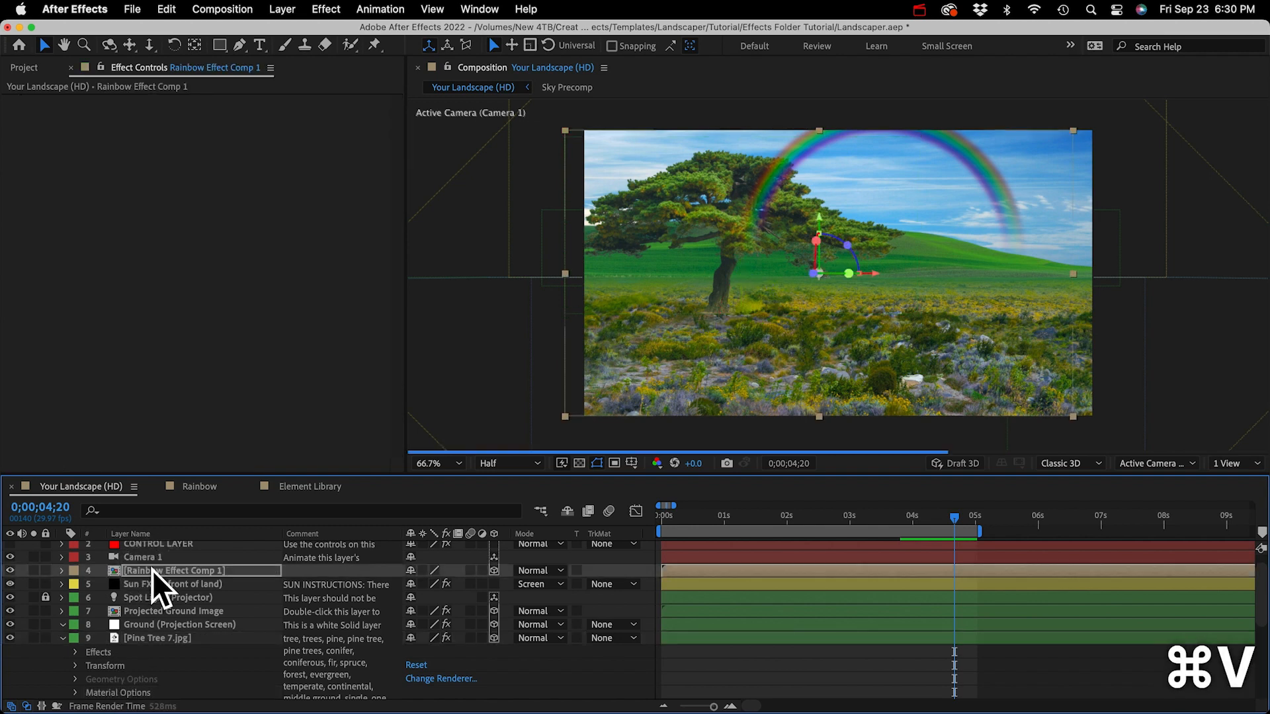
Step: Set Rainbow Effect Comp 1's Z position to 30000 and its scale to 3500%
key("p")
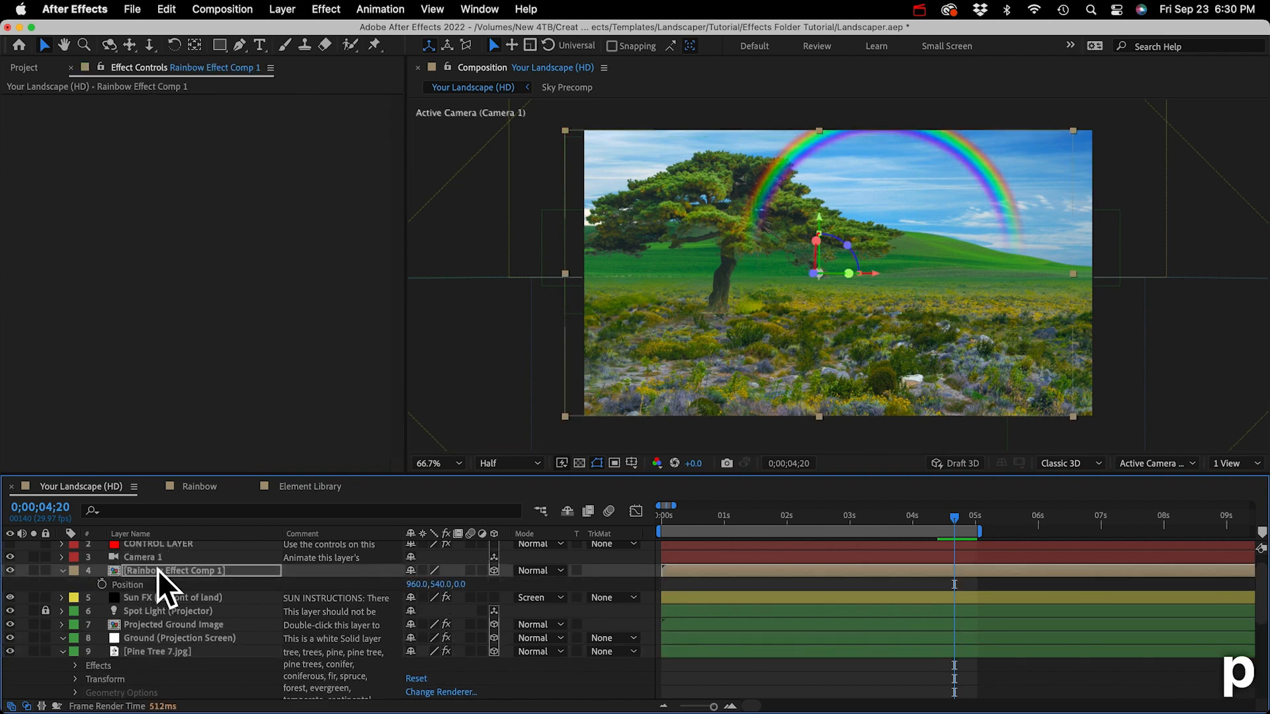
left_click(459, 583)
type("30000")
key("Return")
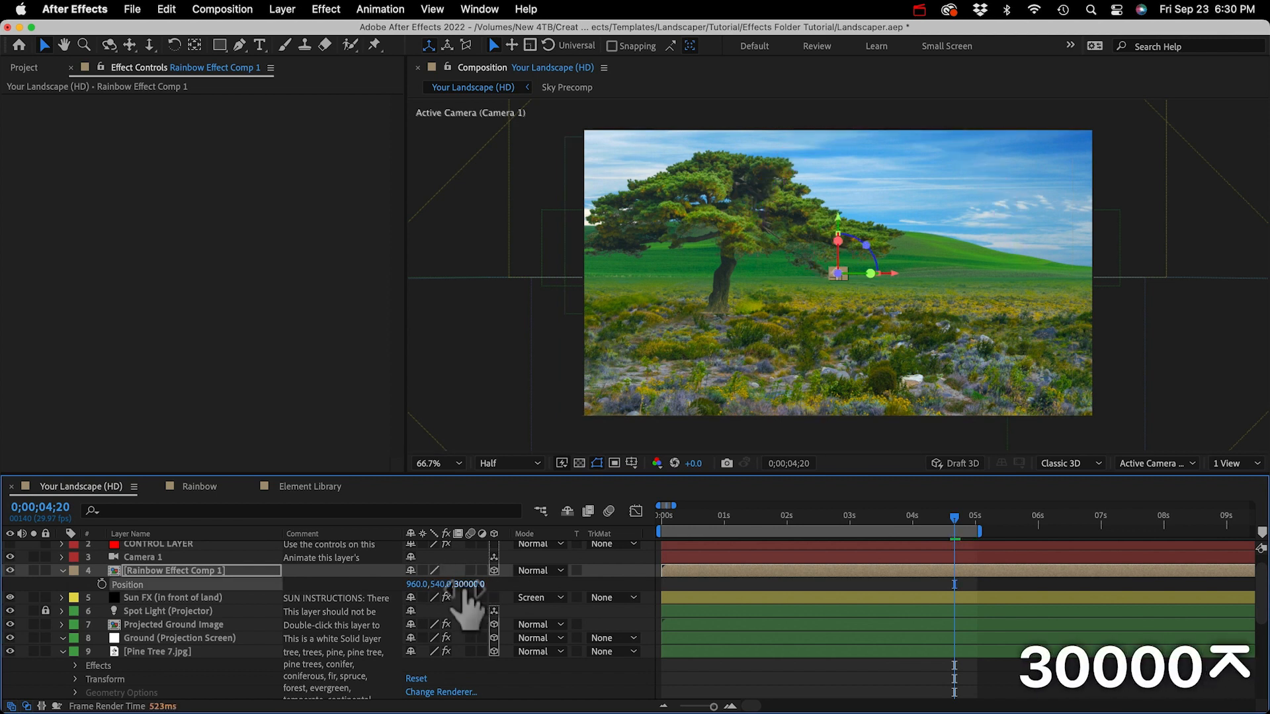
key("s")
left_click(455, 584)
type("3500")
key("Return")
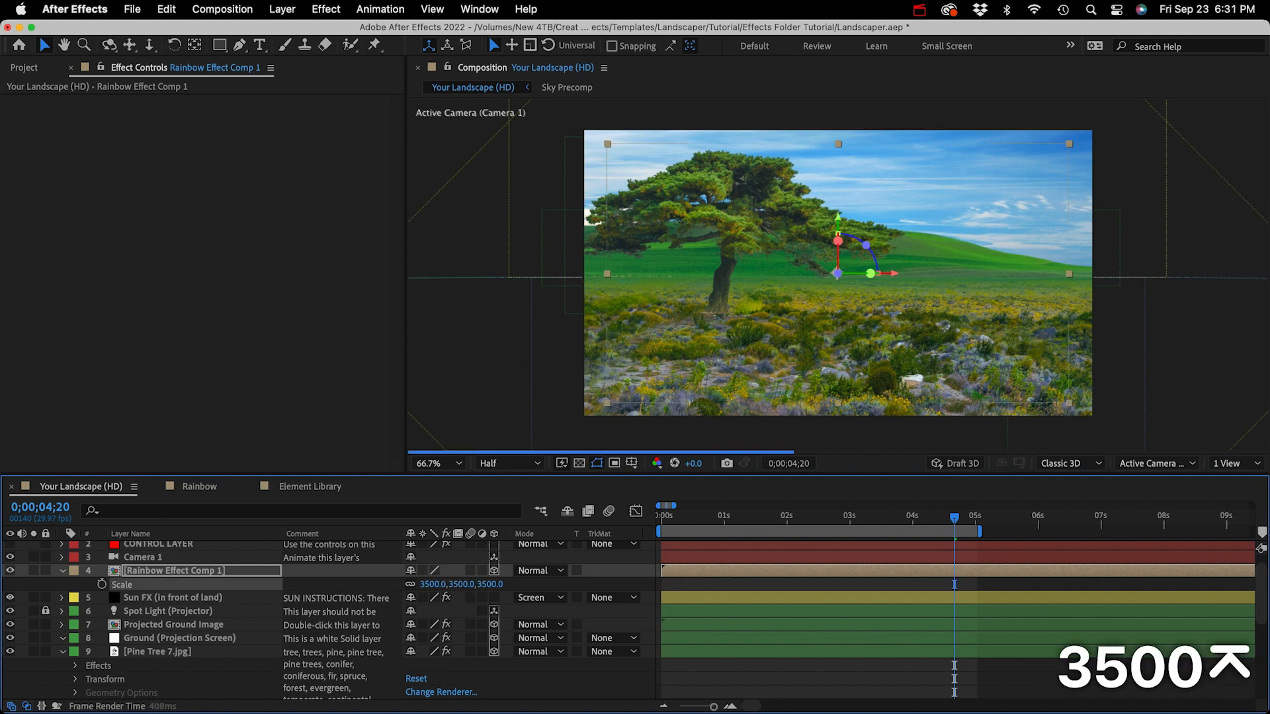
Step: Raise the rainbow in the scene and move its layer down to just below Ground (Projection Screen)
left_click_drag(840, 206, 840, 181)
left_click_drag(171, 572, 171, 645)
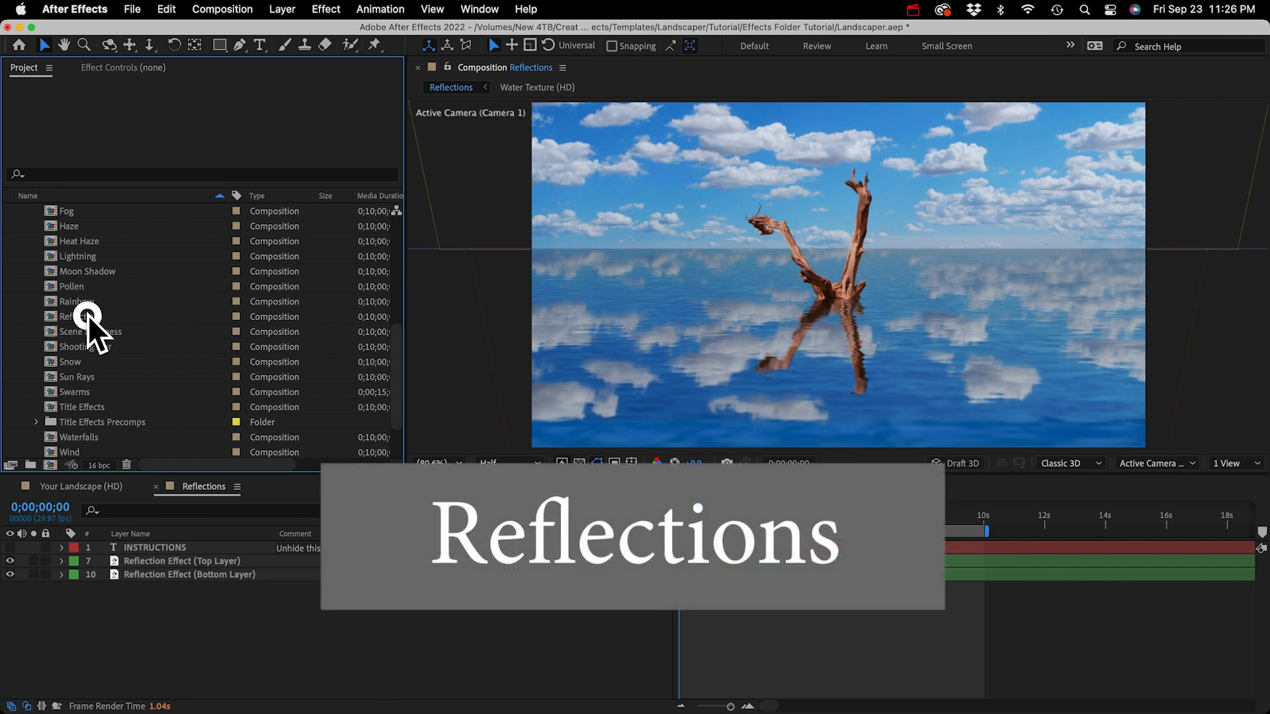
Step: Examine the Reflections composition's example, return to Your Landscape (HD) and inspect the Coastal Cliff 2.jpg layer below the water layers
left_click(88, 316)
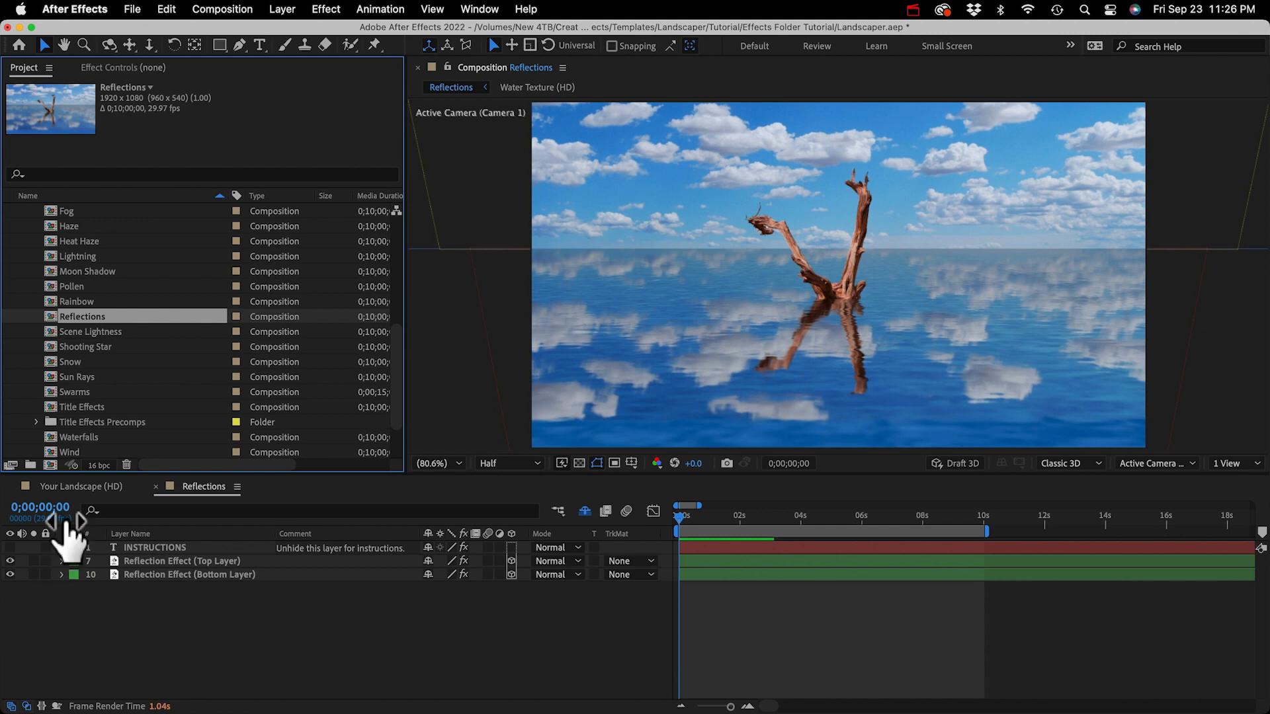
left_click(78, 488)
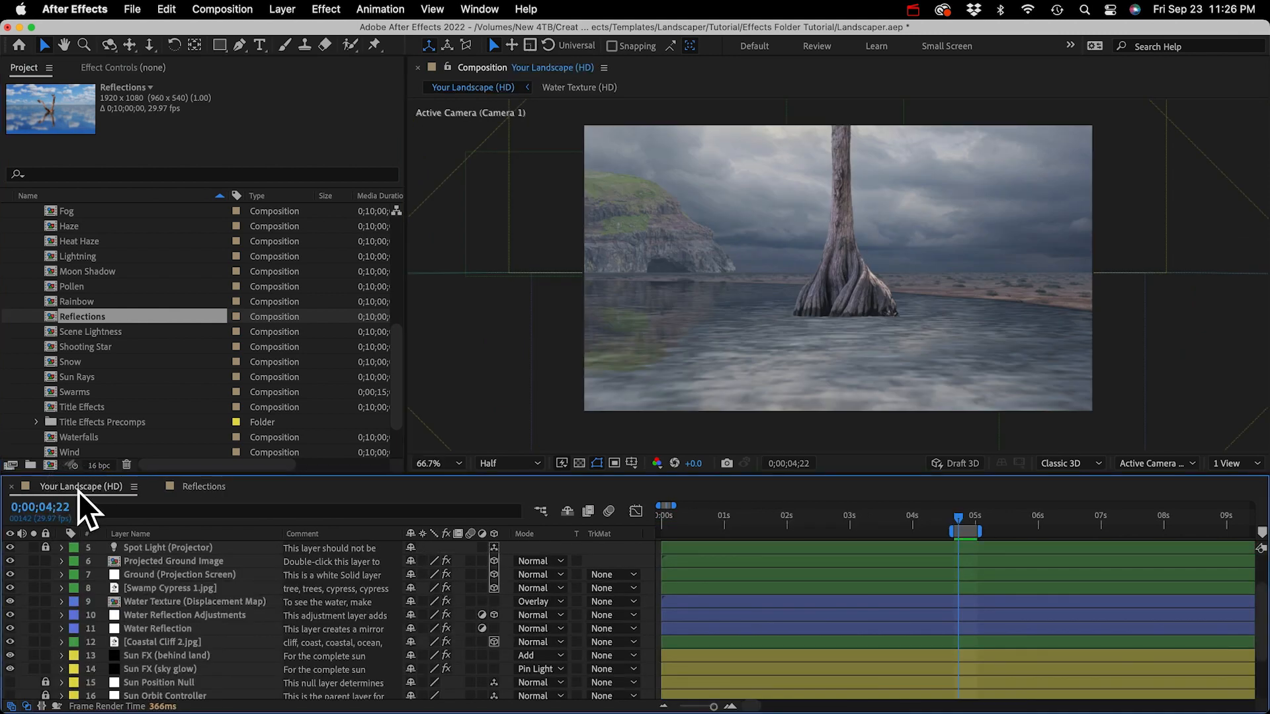
left_click(793, 641)
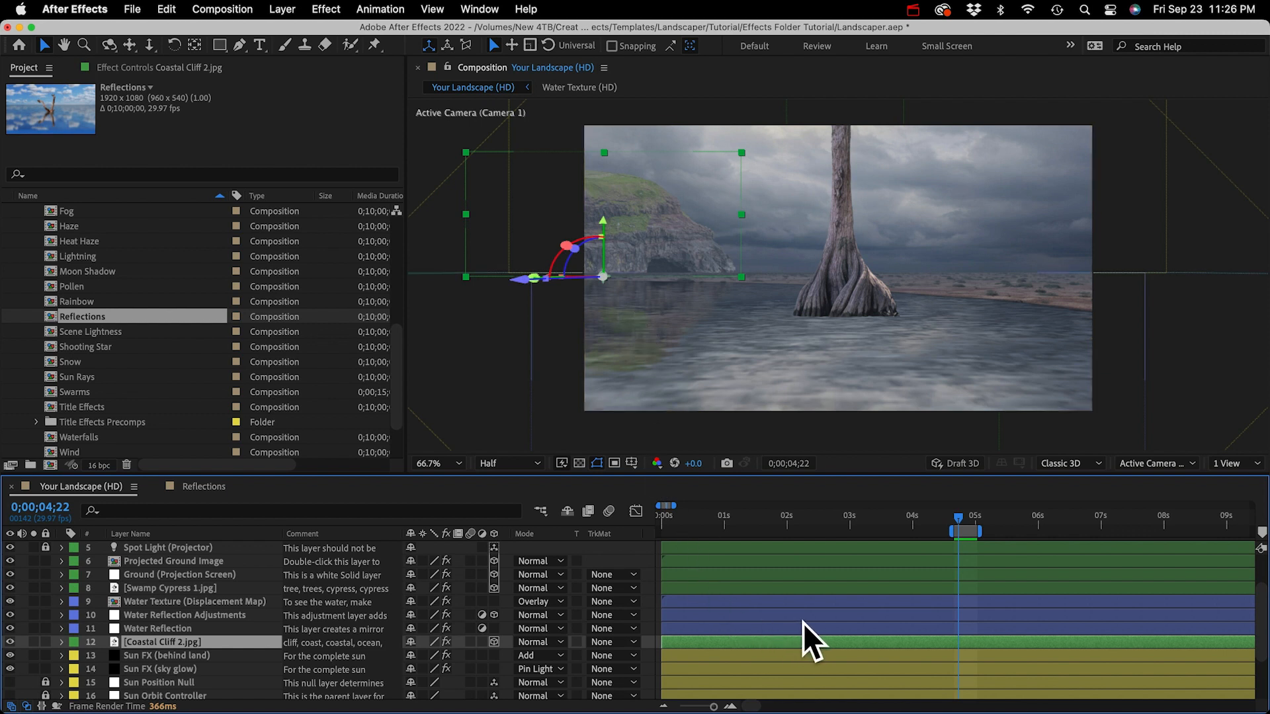
Step: Try moving the Swamp Cypress 1.jpg tree down into the foreground water, and undo the move
left_click(835, 586)
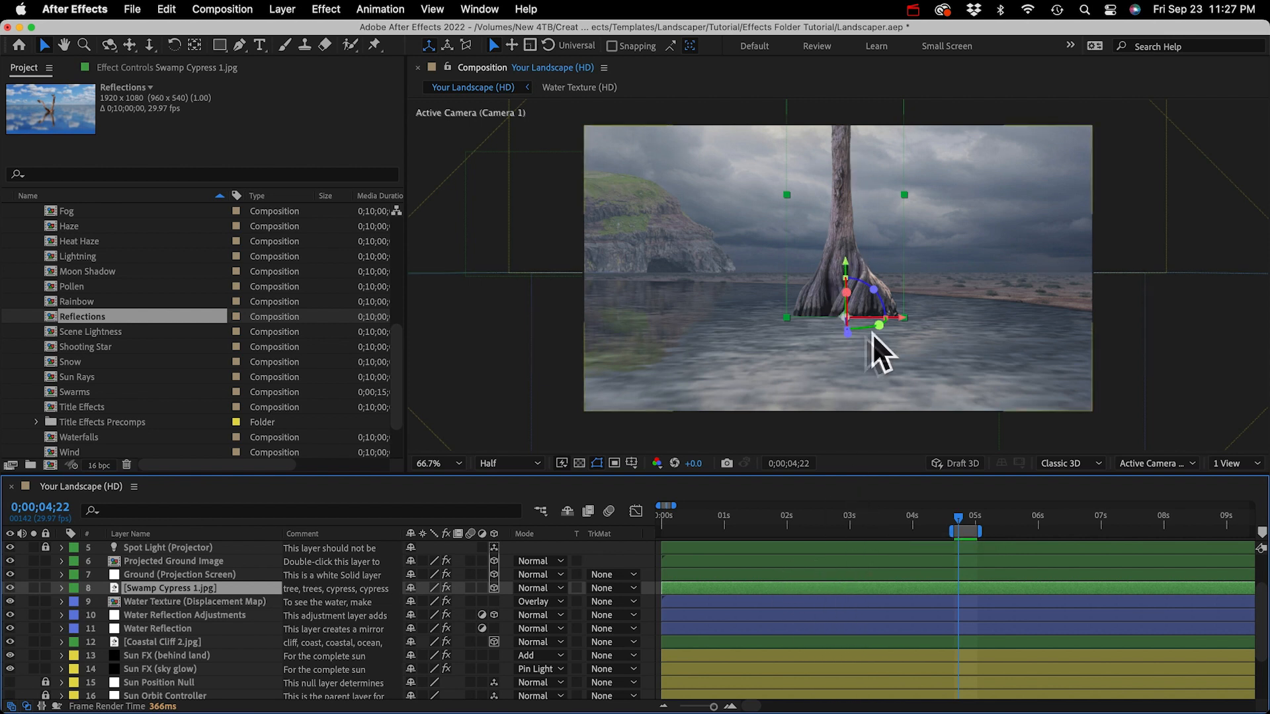
left_click(845, 266)
left_click_drag(845, 266, 850, 356)
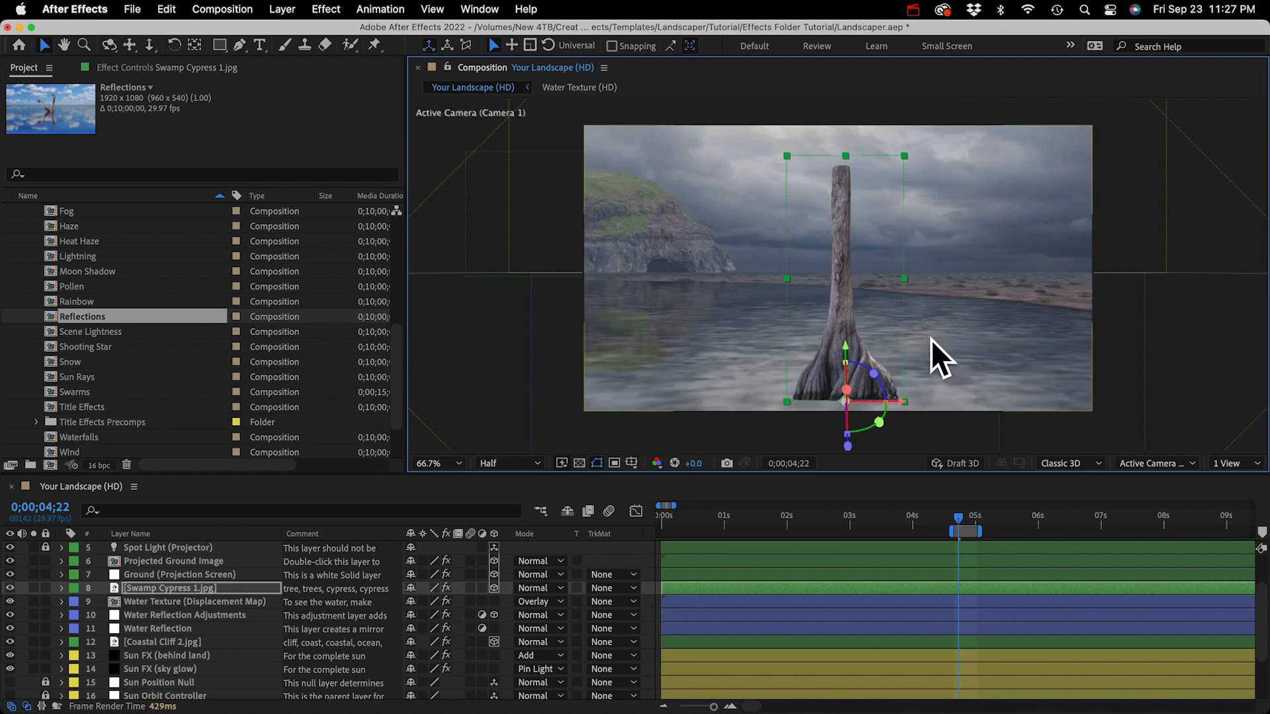
key("super+z")
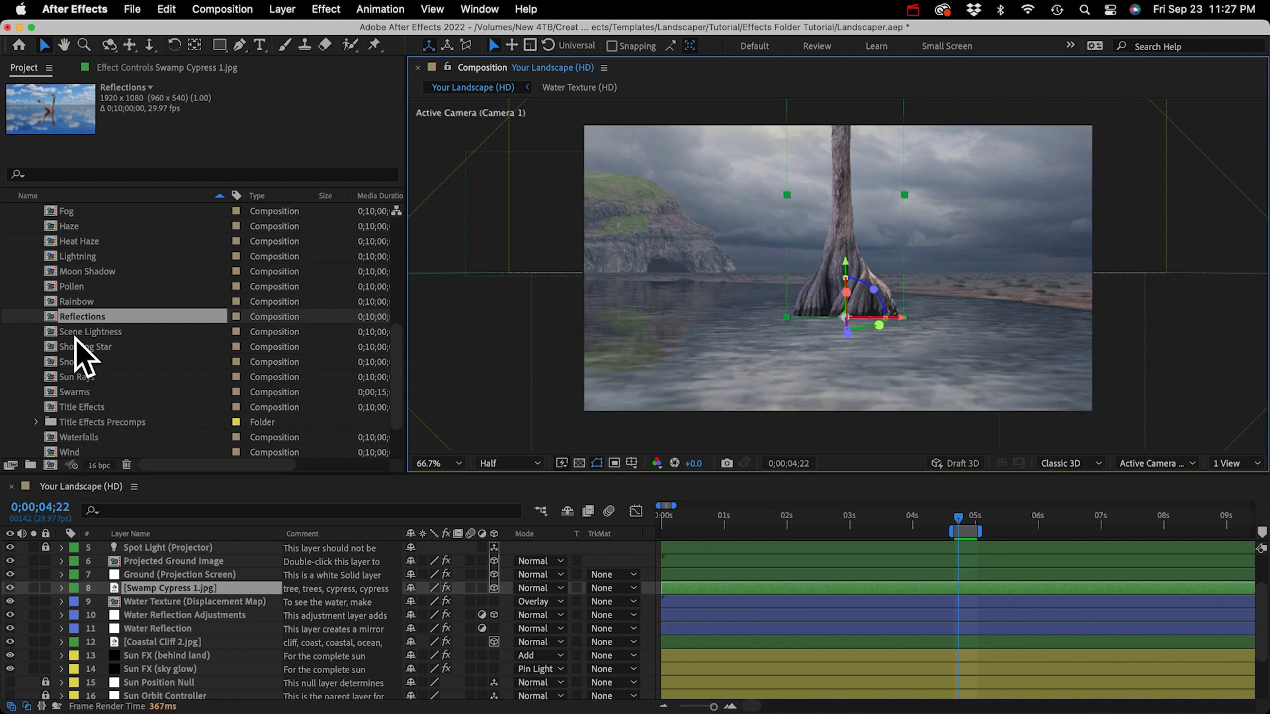
Step: Open the Reflections composition and inspect its Reflection Effect (Top Layer) and Reflection Effect (Bottom Layer)
double_click(77, 316)
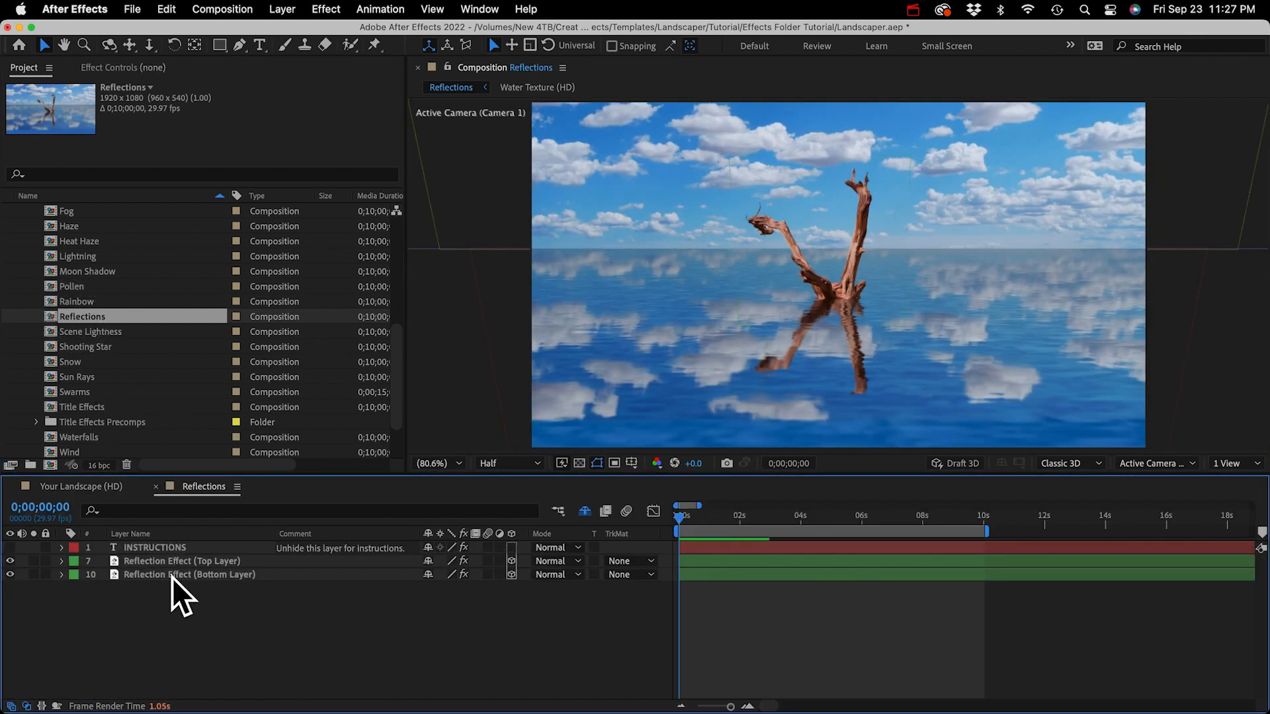
left_click(188, 562)
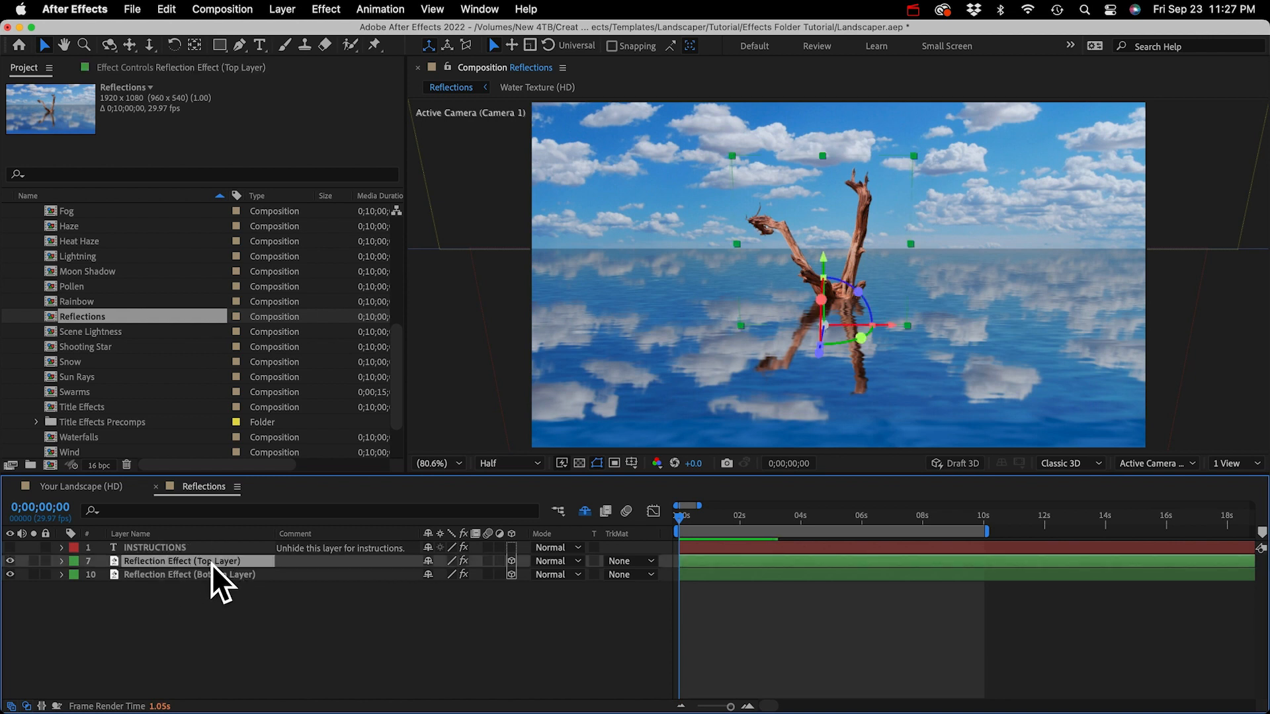
left_click(211, 576)
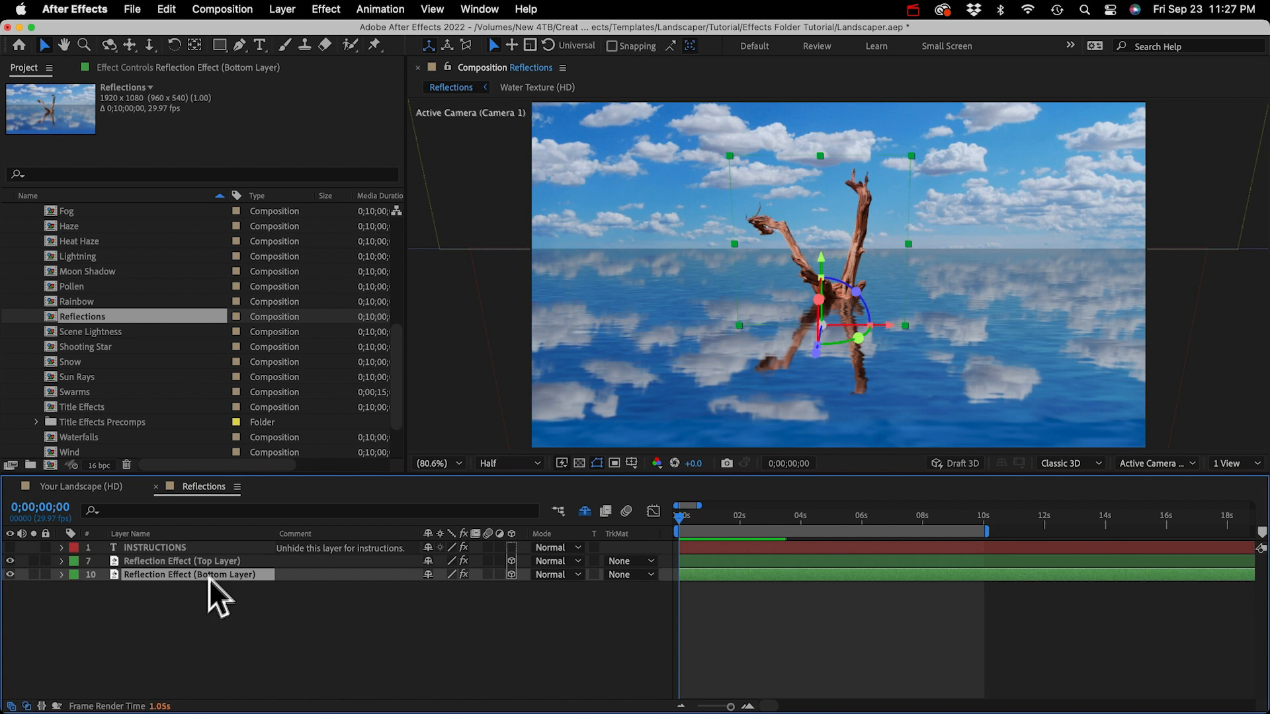
left_click(212, 561)
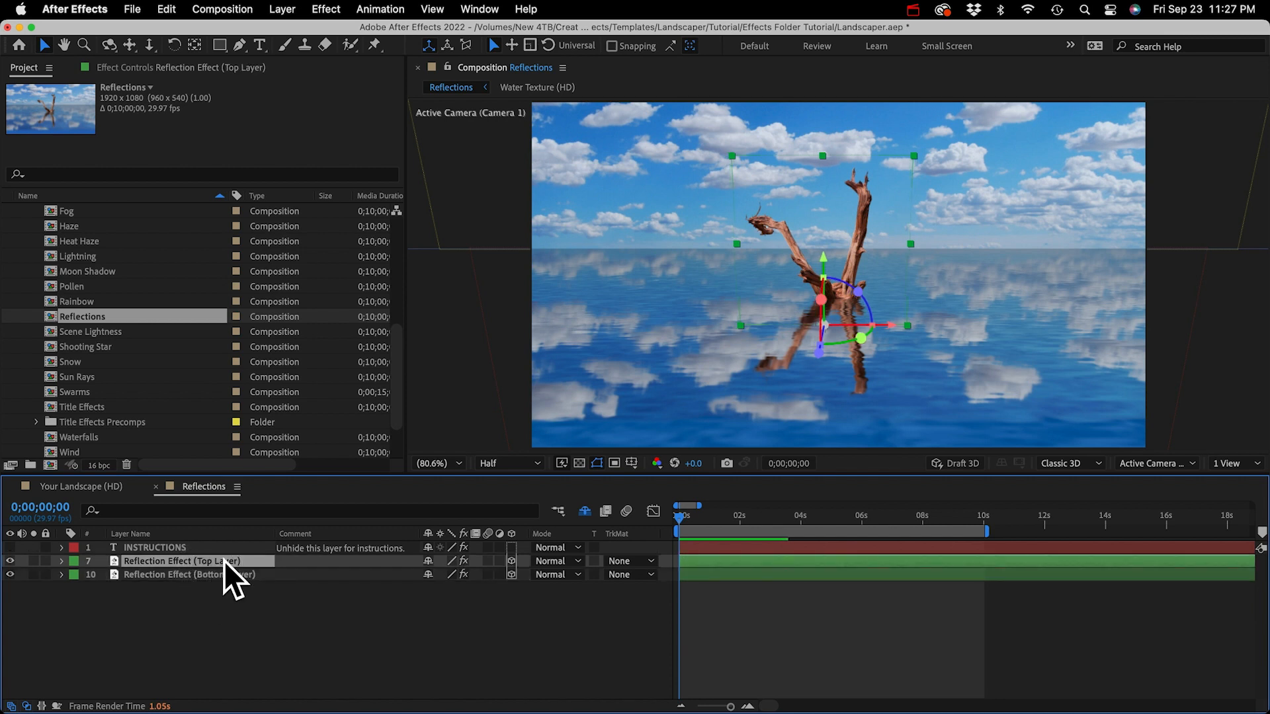
Step: Copy the REFLECTIONS EFFECT divider and Linear Wipe (crops below water) from the top layer onto Swamp Cypress 1.jpg in Your Landscape (HD)
left_click(144, 67)
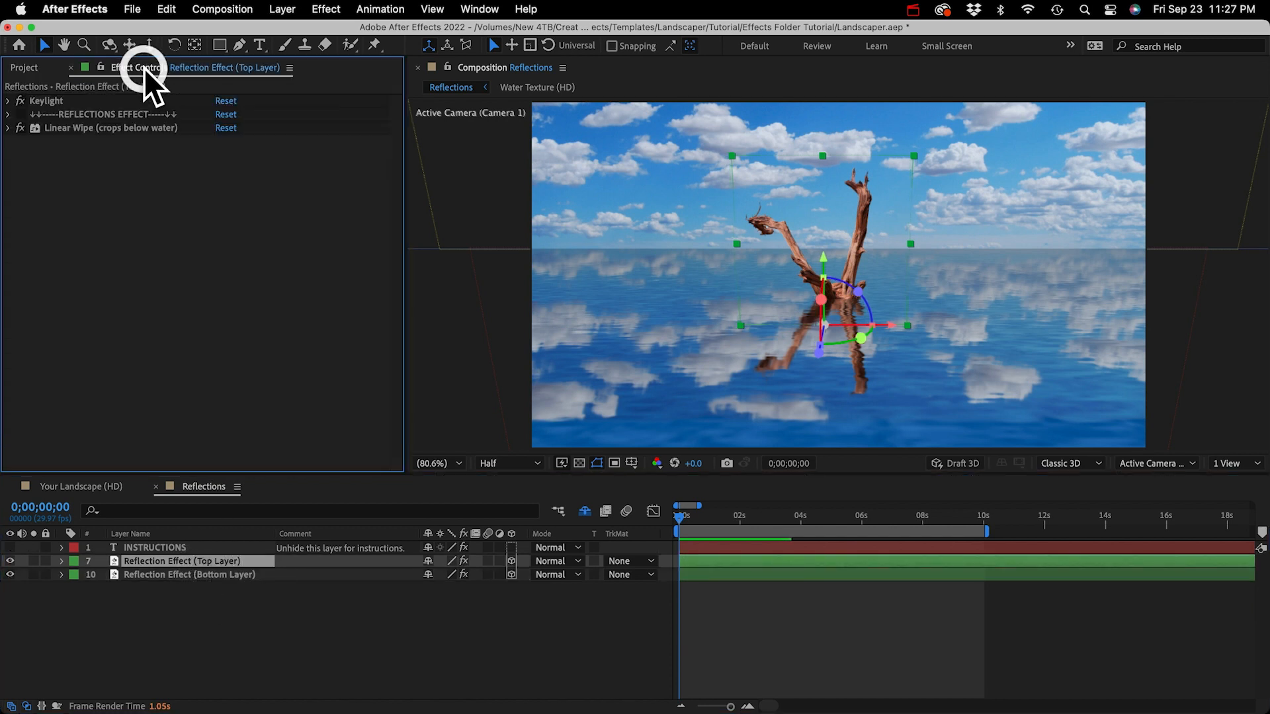
left_click(107, 114)
left_click(109, 130, "shift")
key("super+c")
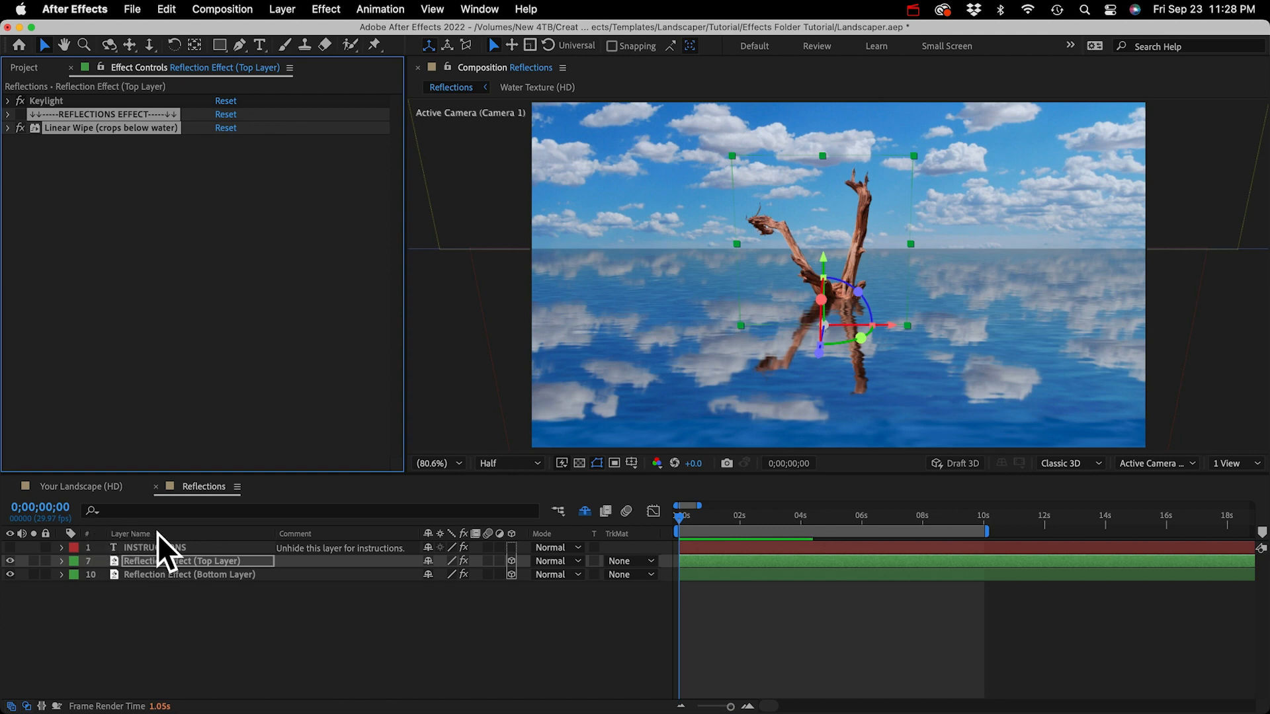
left_click(79, 486)
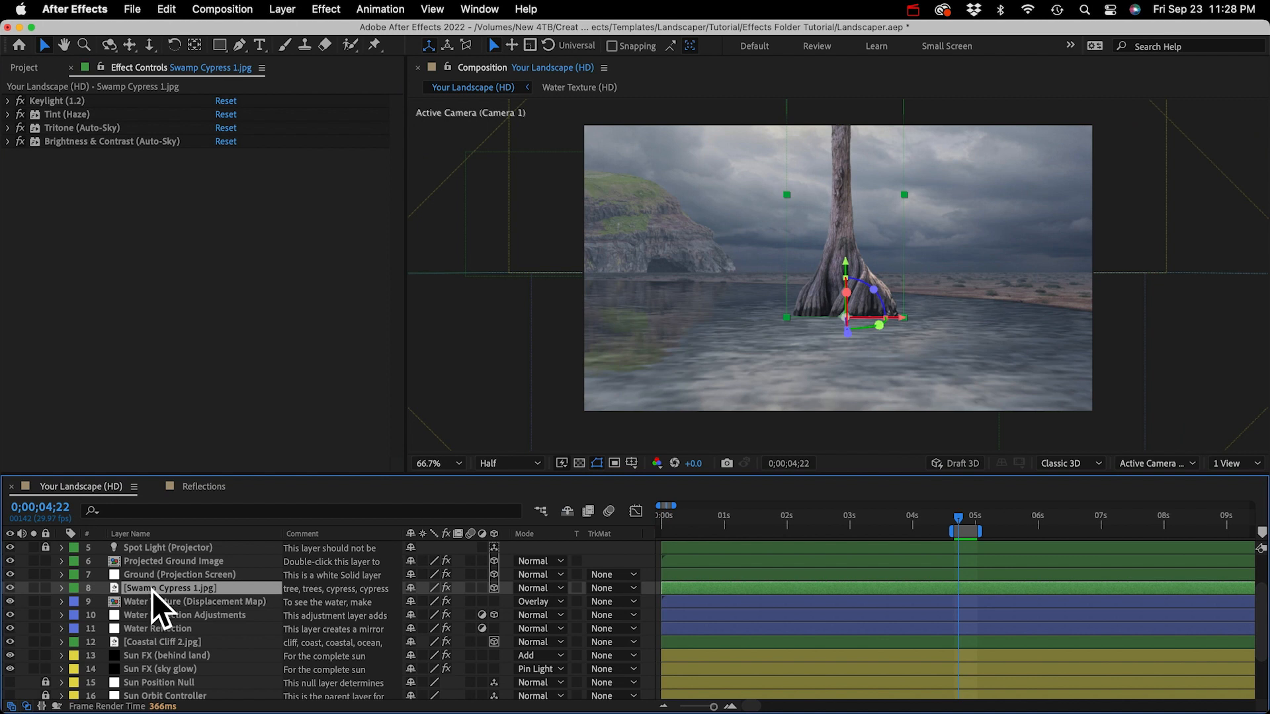
key("super+v")
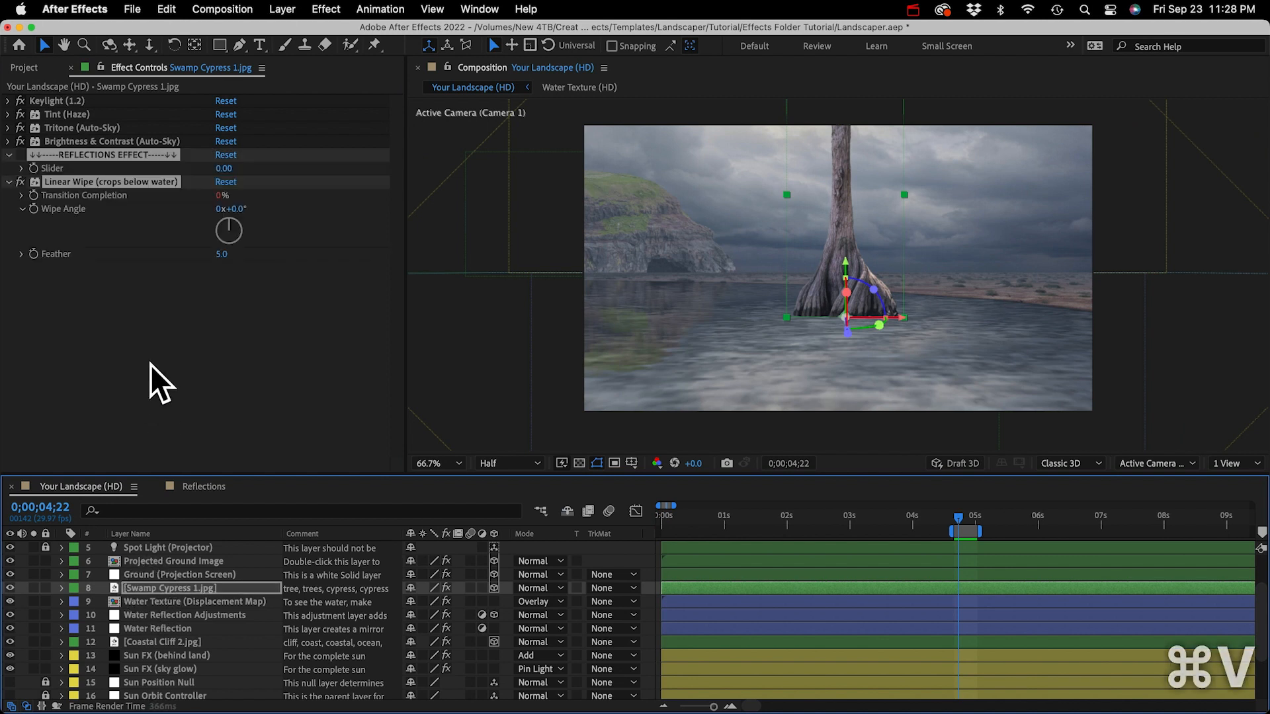
Step: Collapse the pasted effects and lower the Swamp Cypress 1.jpg tree so its base sinks below the water surface
left_click(9, 155)
left_click(10, 169)
left_click(132, 170)
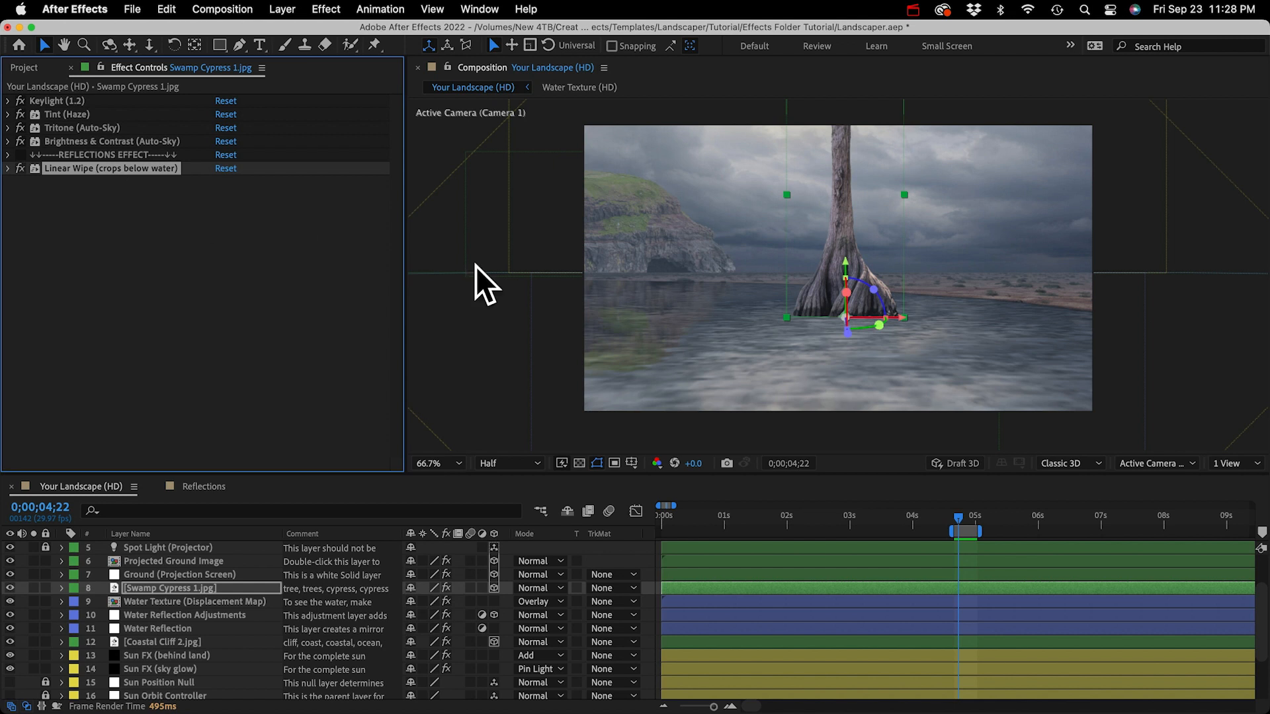
left_click_drag(842, 281, 843, 306)
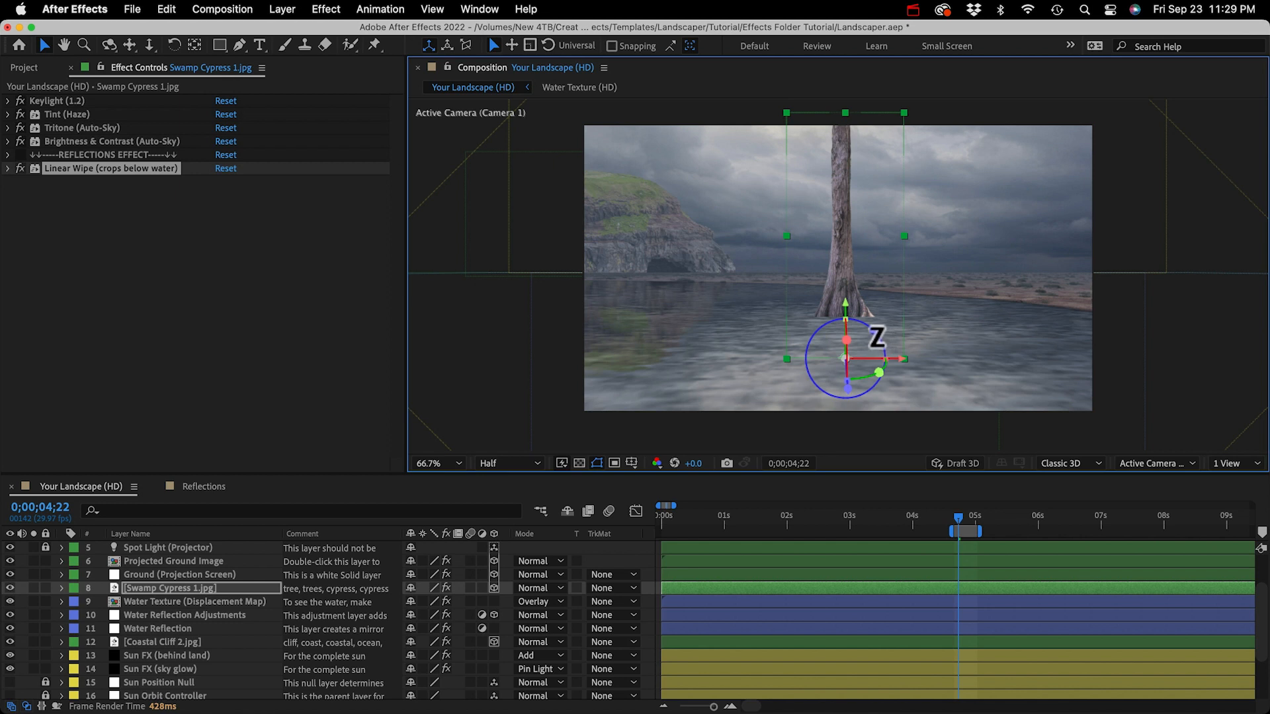
Step: Try tilting the tree by layer rotation, then by a Transform effect rotated 15° above Linear Wipe, and revert both attempts
left_click_drag(874, 341, 899, 351)
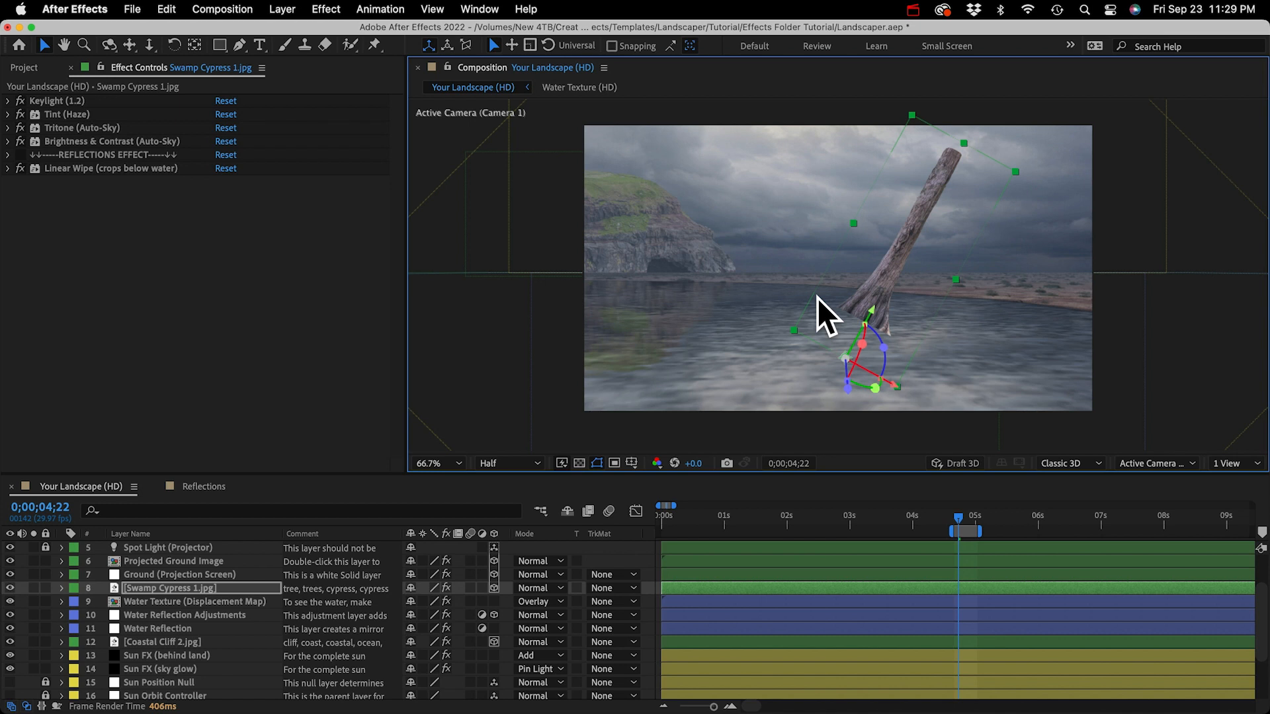
key("super+z")
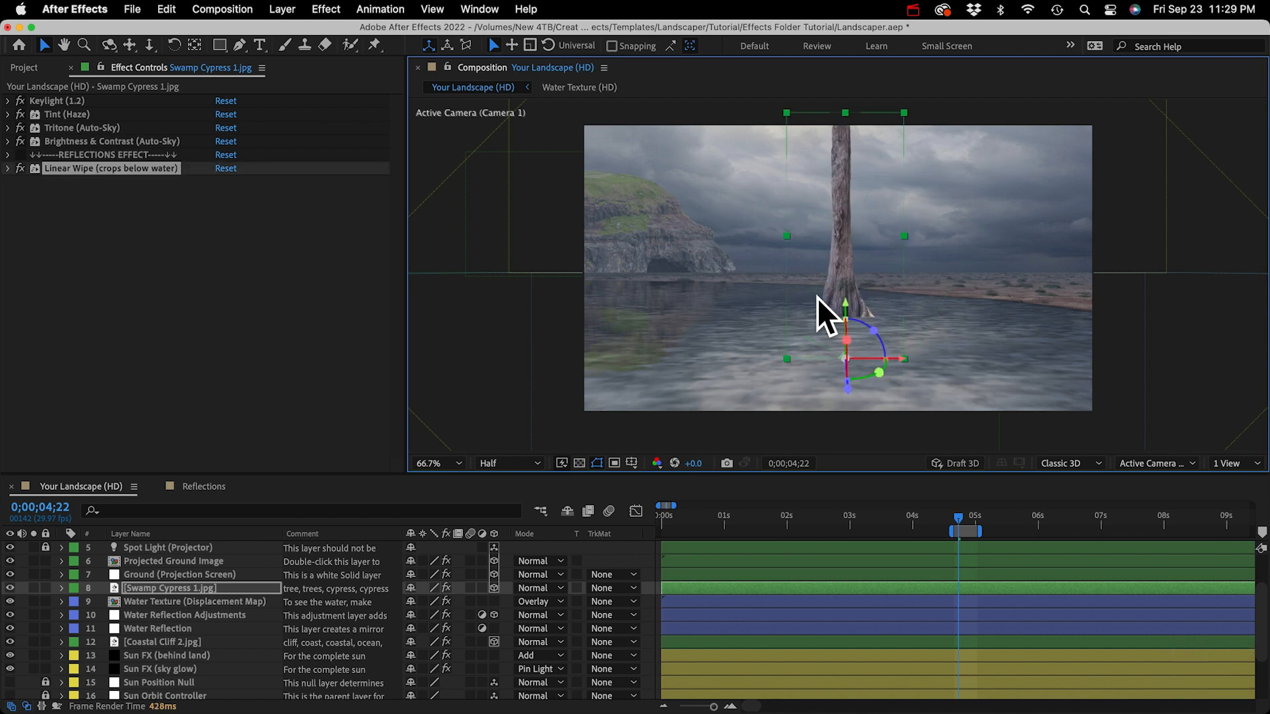
left_click(324, 9)
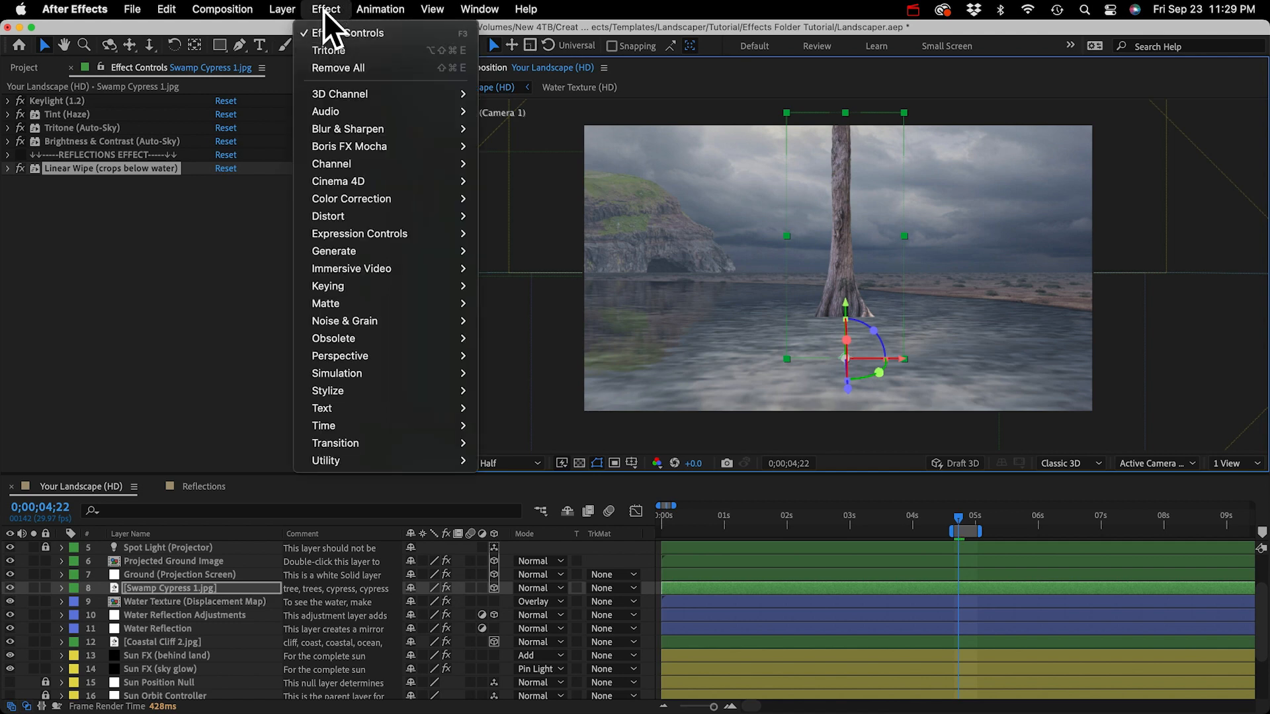
mouse_move(332, 218)
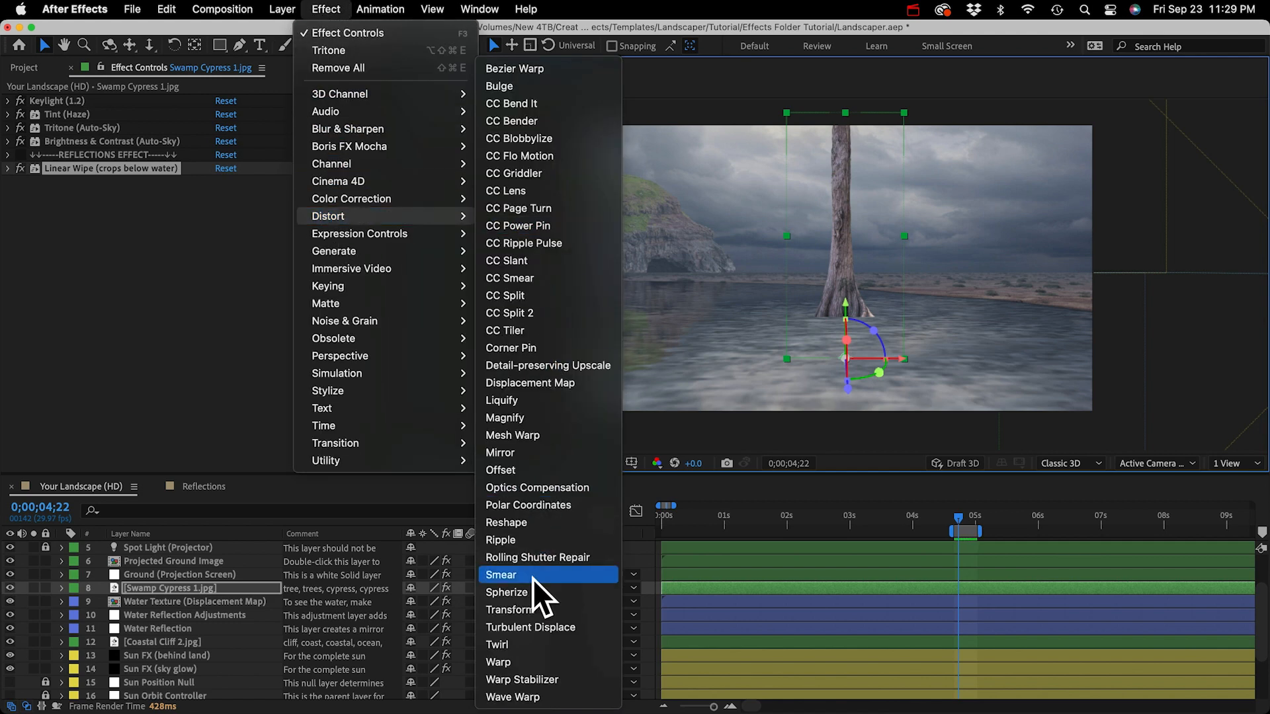
left_click(513, 610)
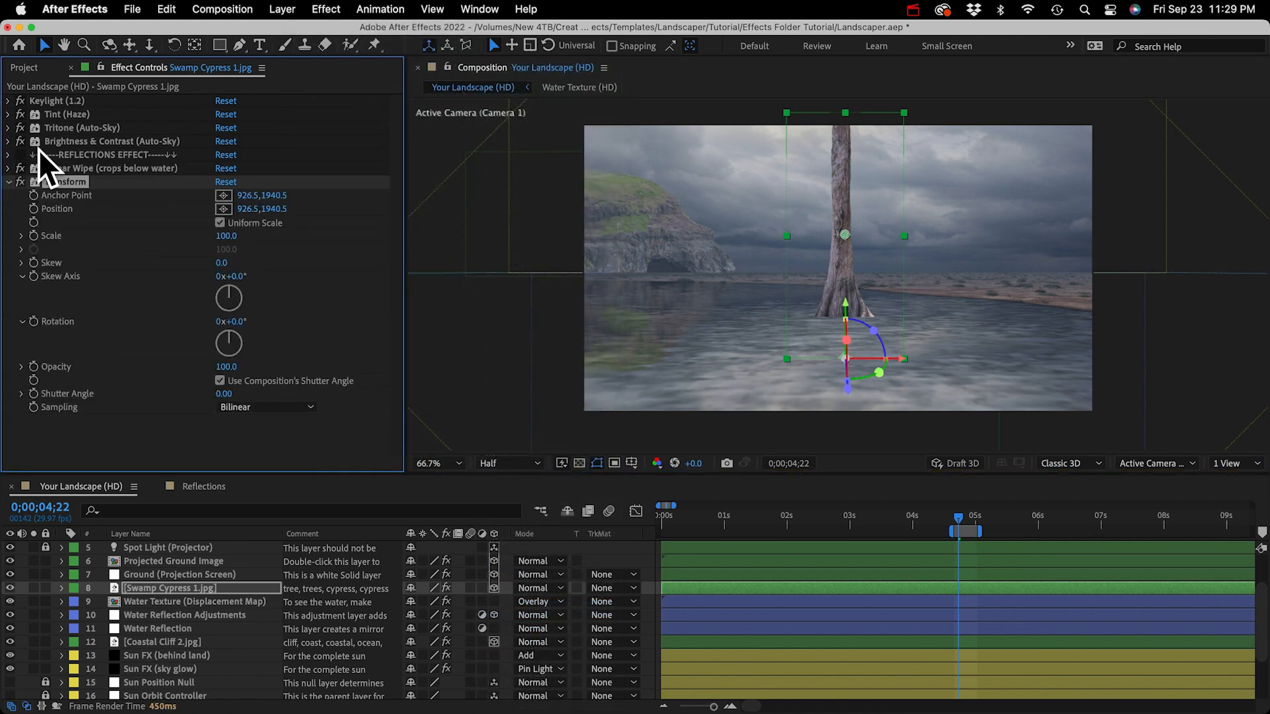
left_click_drag(57, 181, 58, 161)
left_click_drag(235, 316, 250, 311)
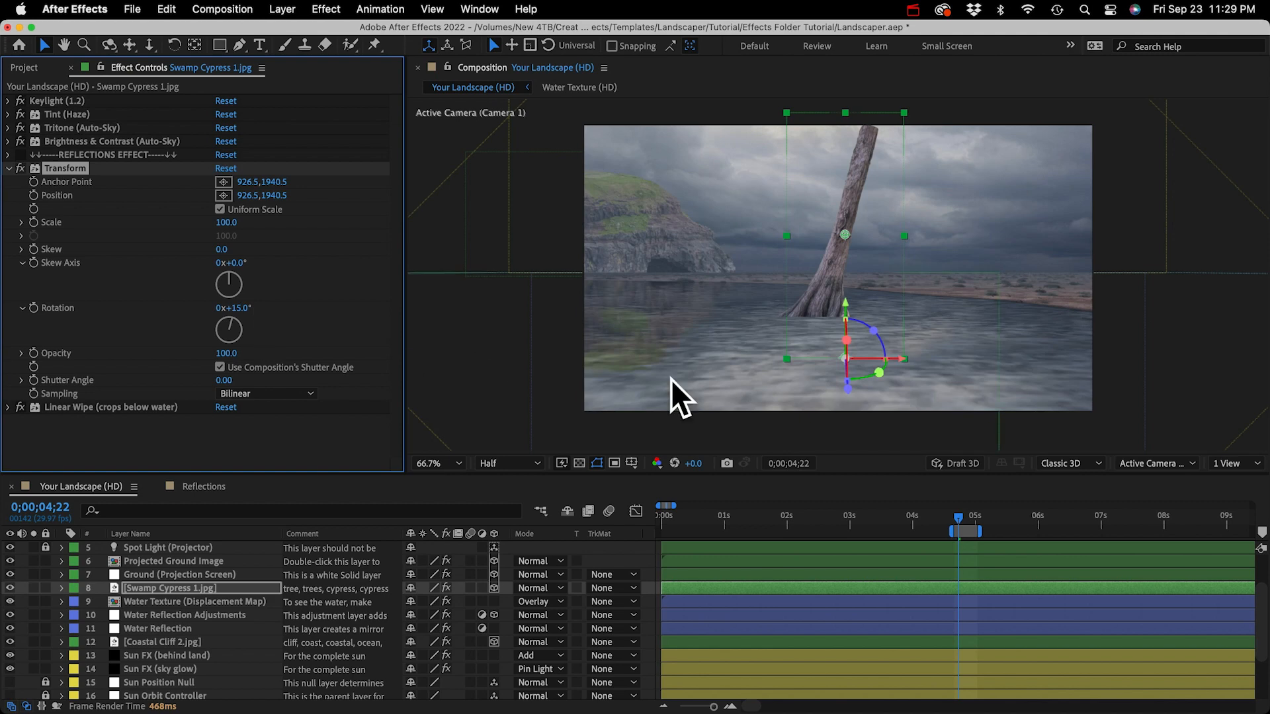
key("Delete")
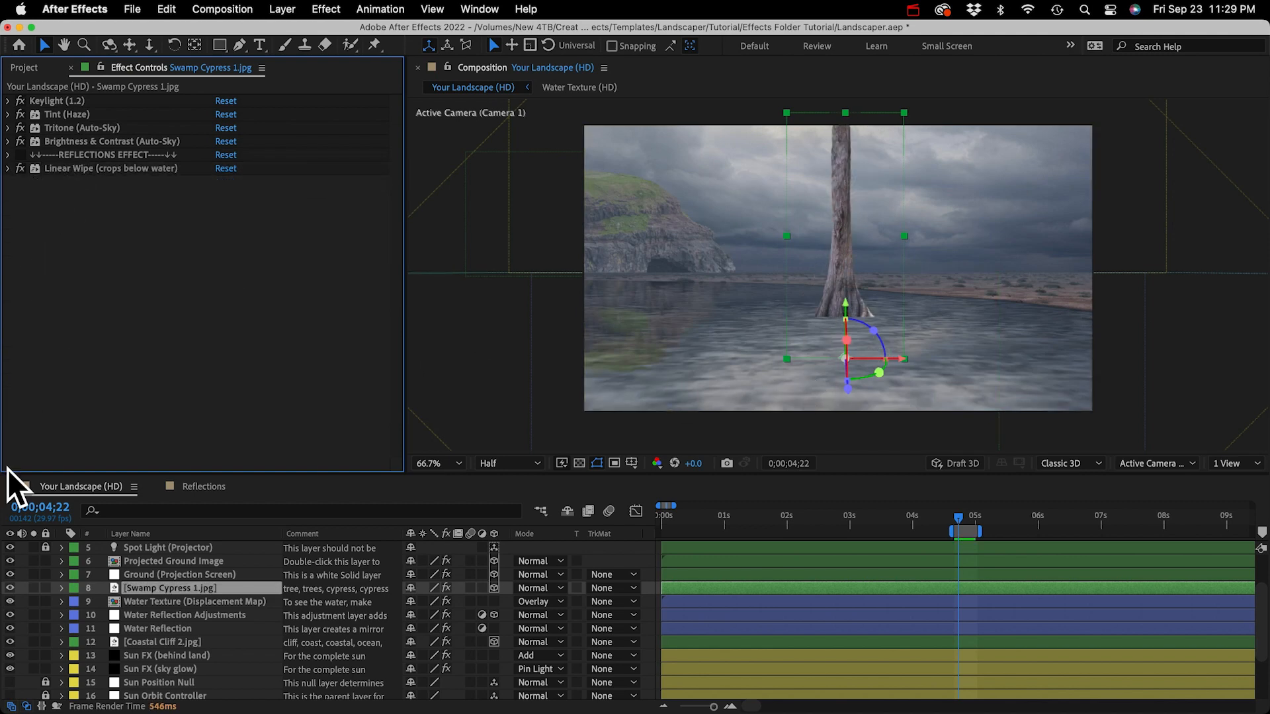
Step: Duplicate the Swamp Cypress 1.jpg layer and place the copy between Water Reflection Adjustments and Water Reflection
left_click(197, 586)
key("super+d")
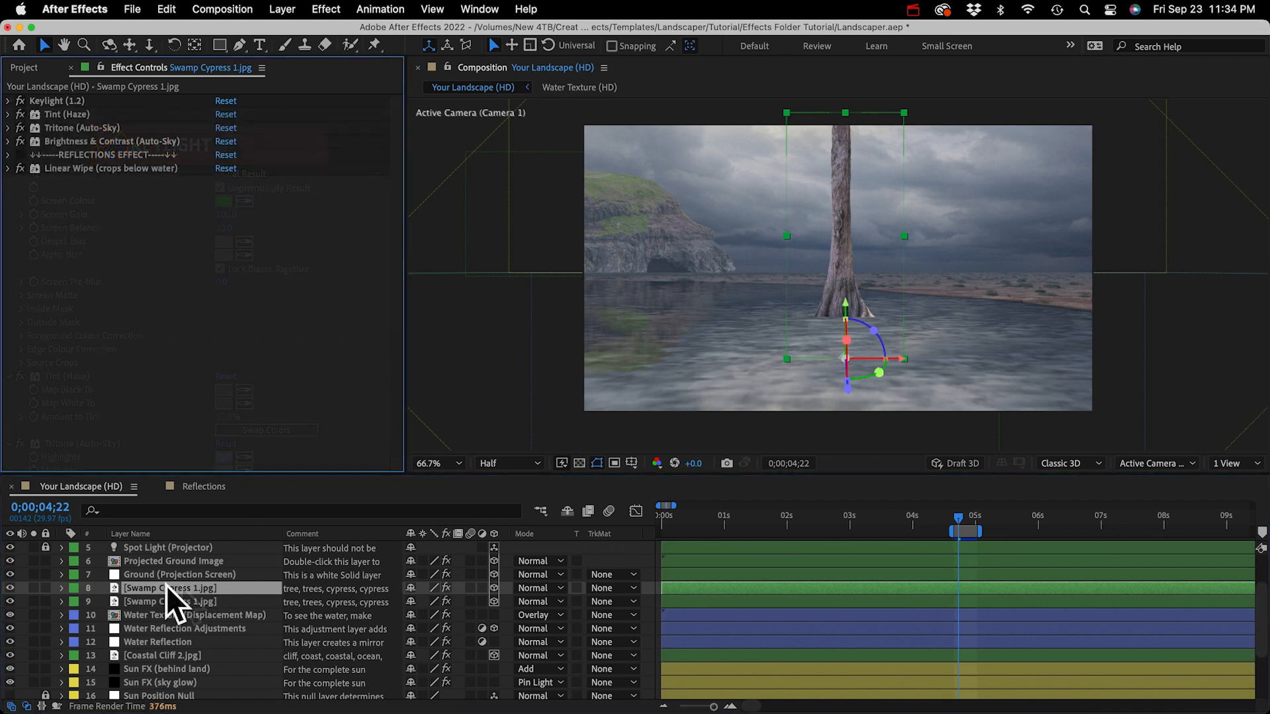
left_click_drag(166, 584, 155, 636)
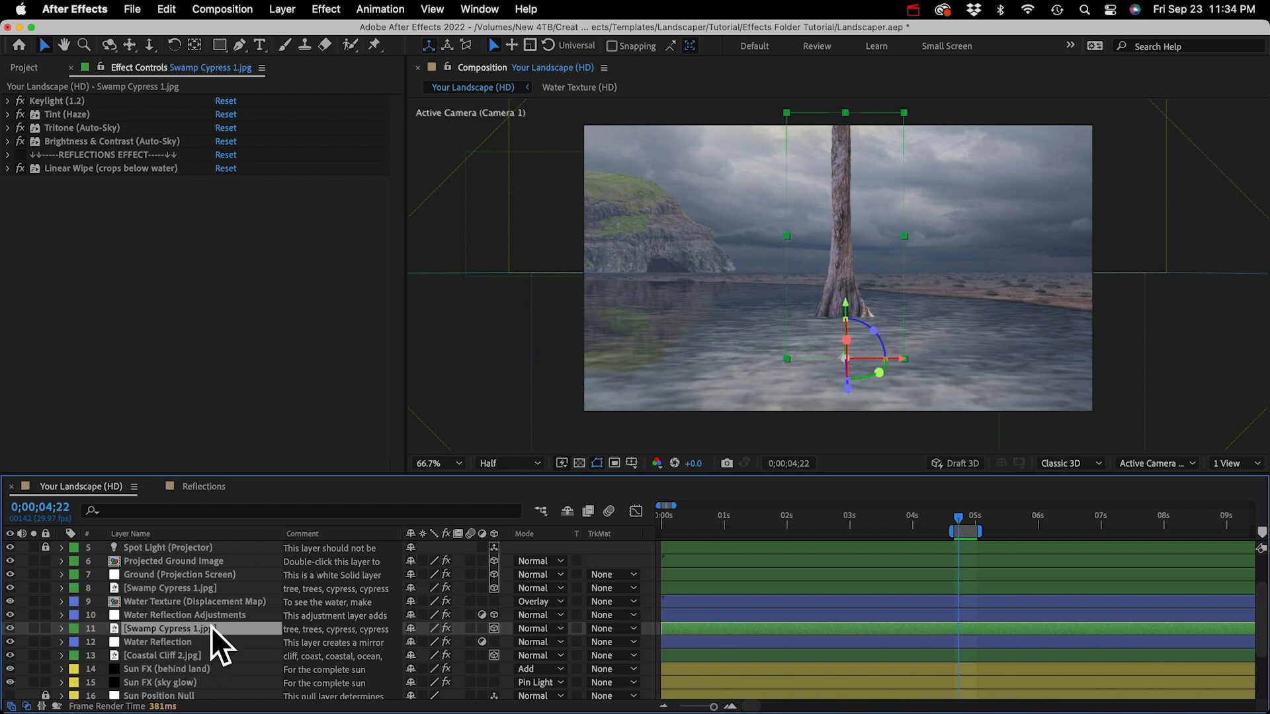
Step: Rename the duplicated tree layer as Swamp Cypress 1.jpg (Reflection)
key("Return")
key("Right")
type("(")
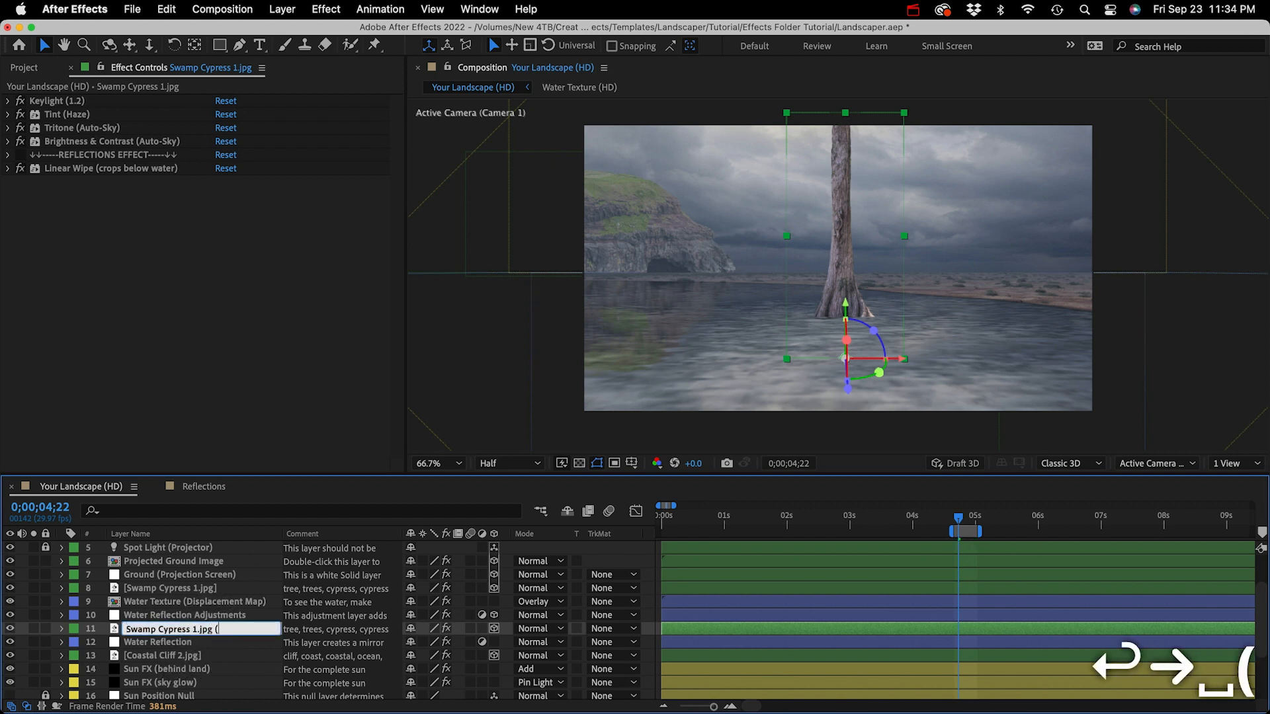
type("Reflection)")
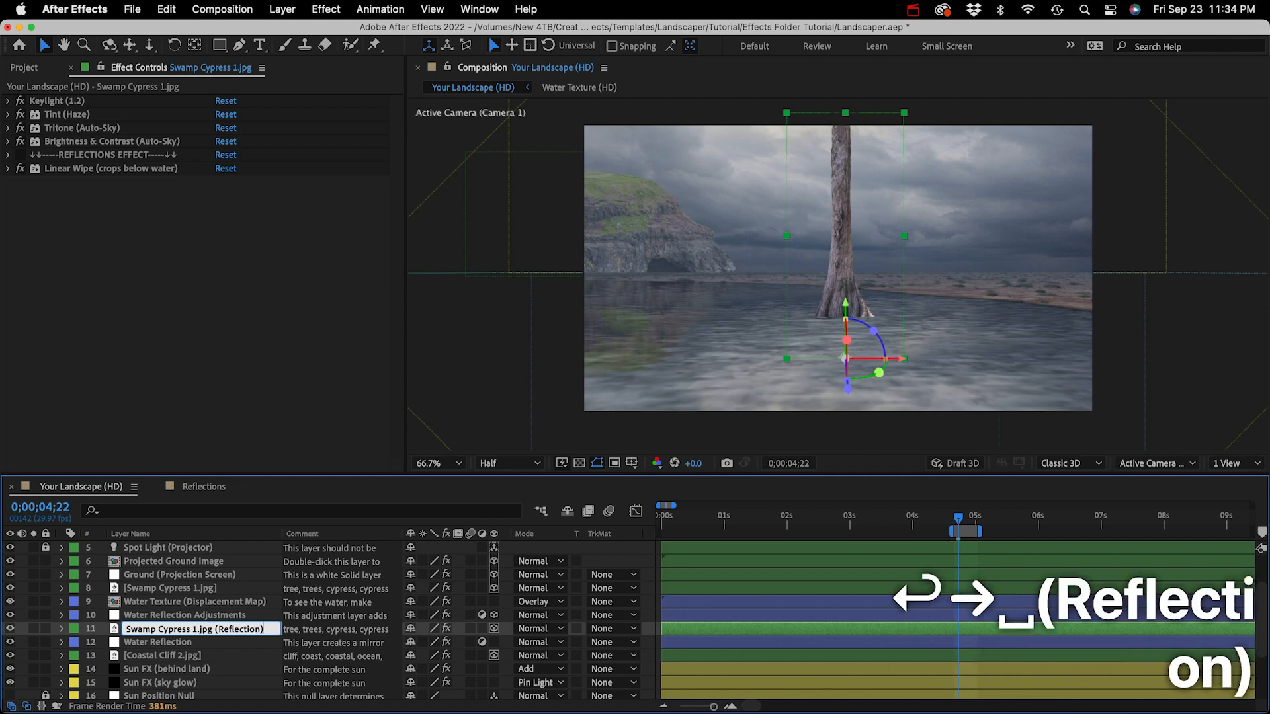
key("Return")
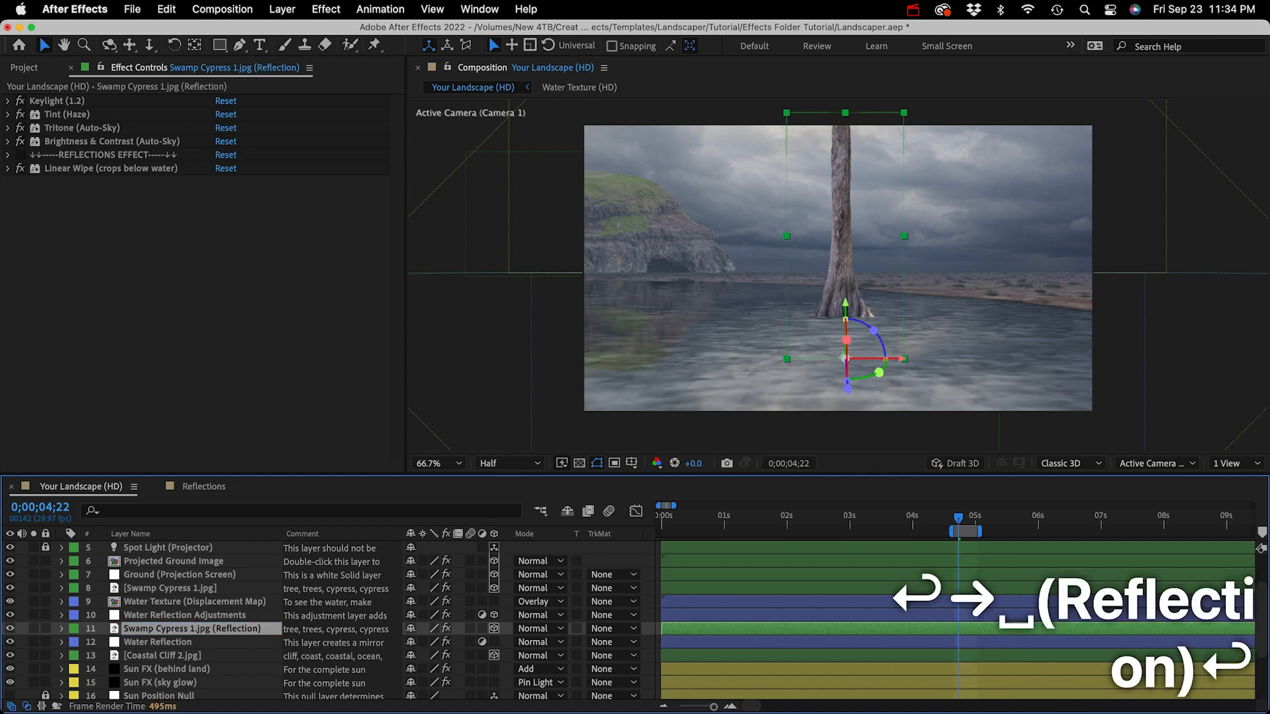
Step: Copy Grow Bounds, Mirror and Linear Wipe (crops above water) from Reflection Effect (Bottom Layer) onto the Swamp Cypress 1.jpg (Reflection) layer
left_click(200, 487)
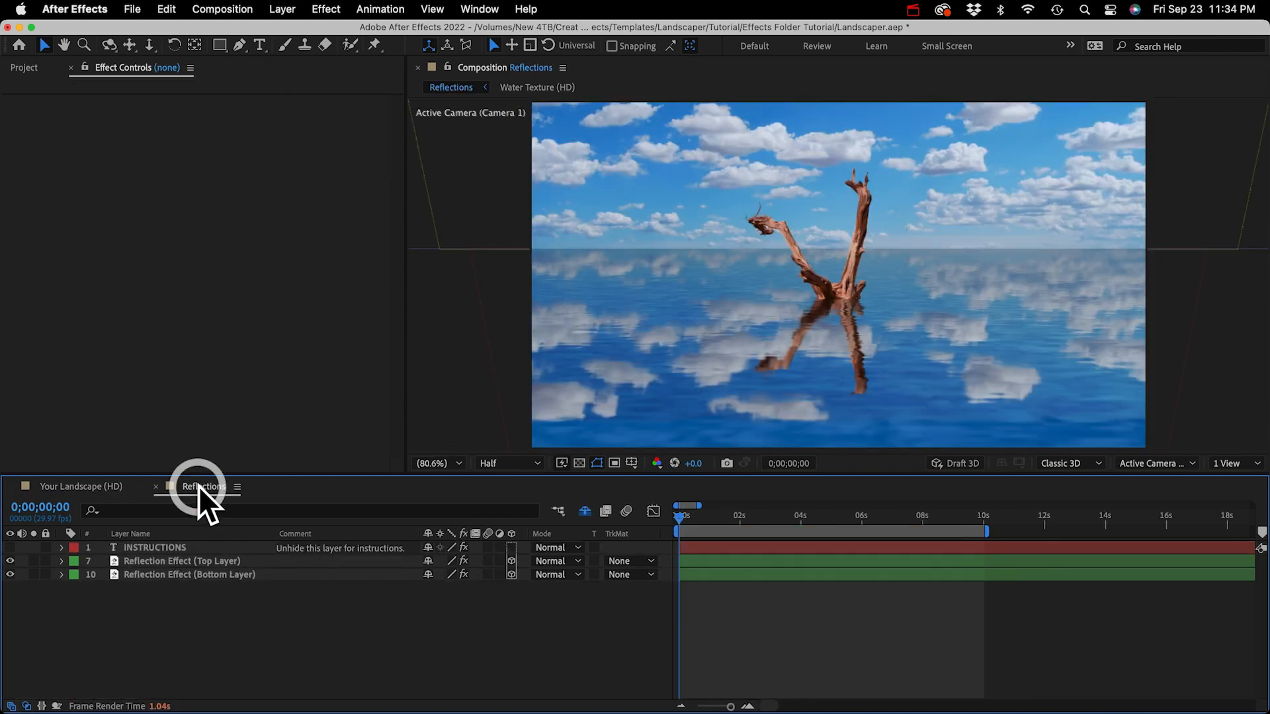
left_click(219, 574)
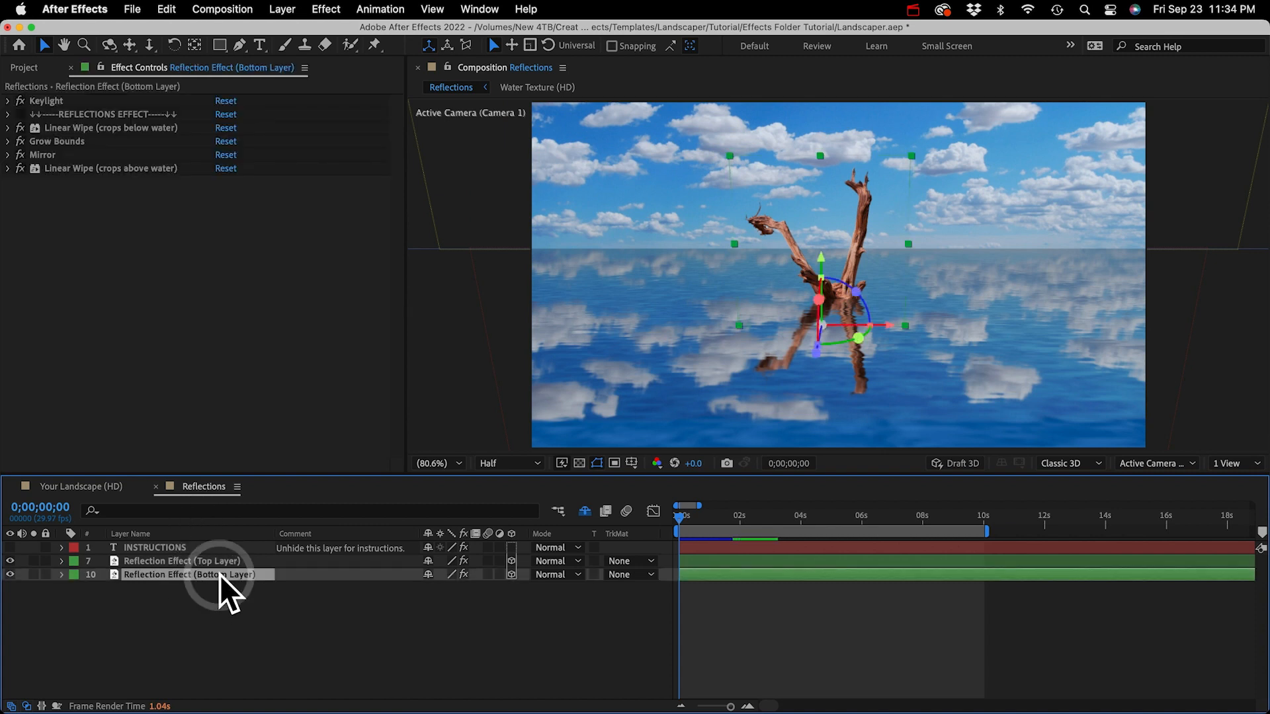
left_click(77, 141)
left_click(80, 169, "shift")
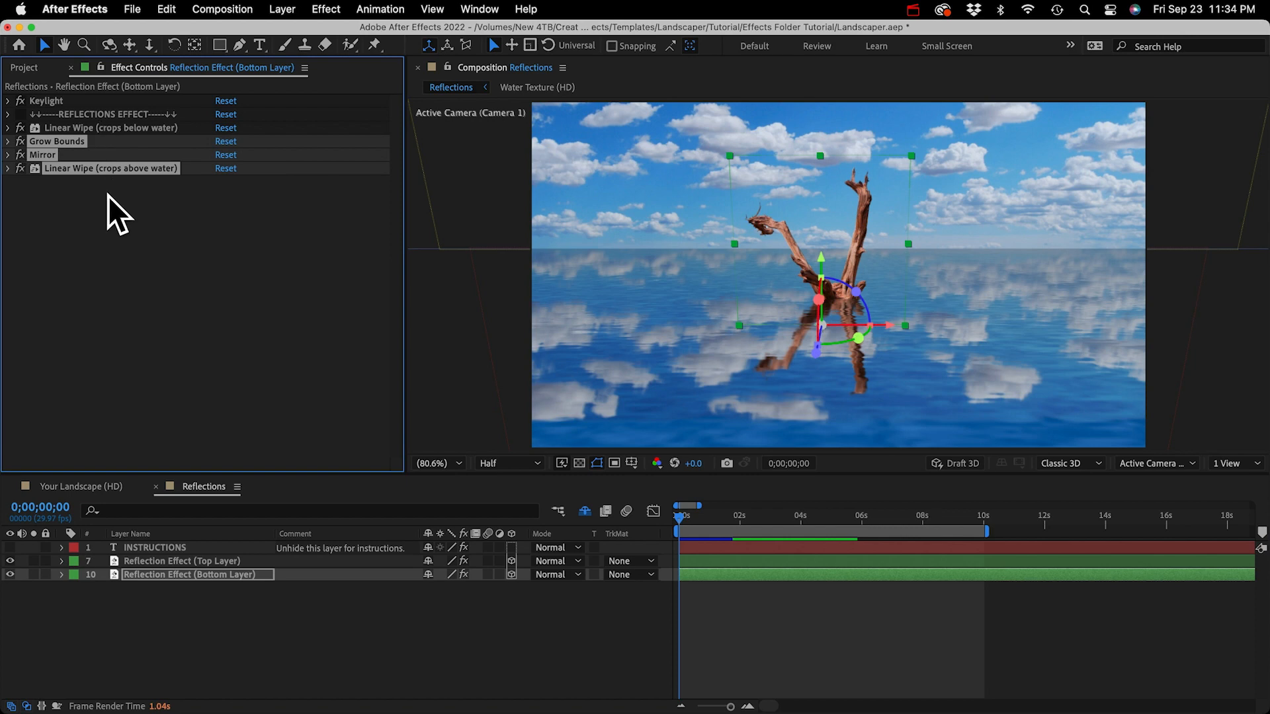
key("super+c")
left_click(90, 484)
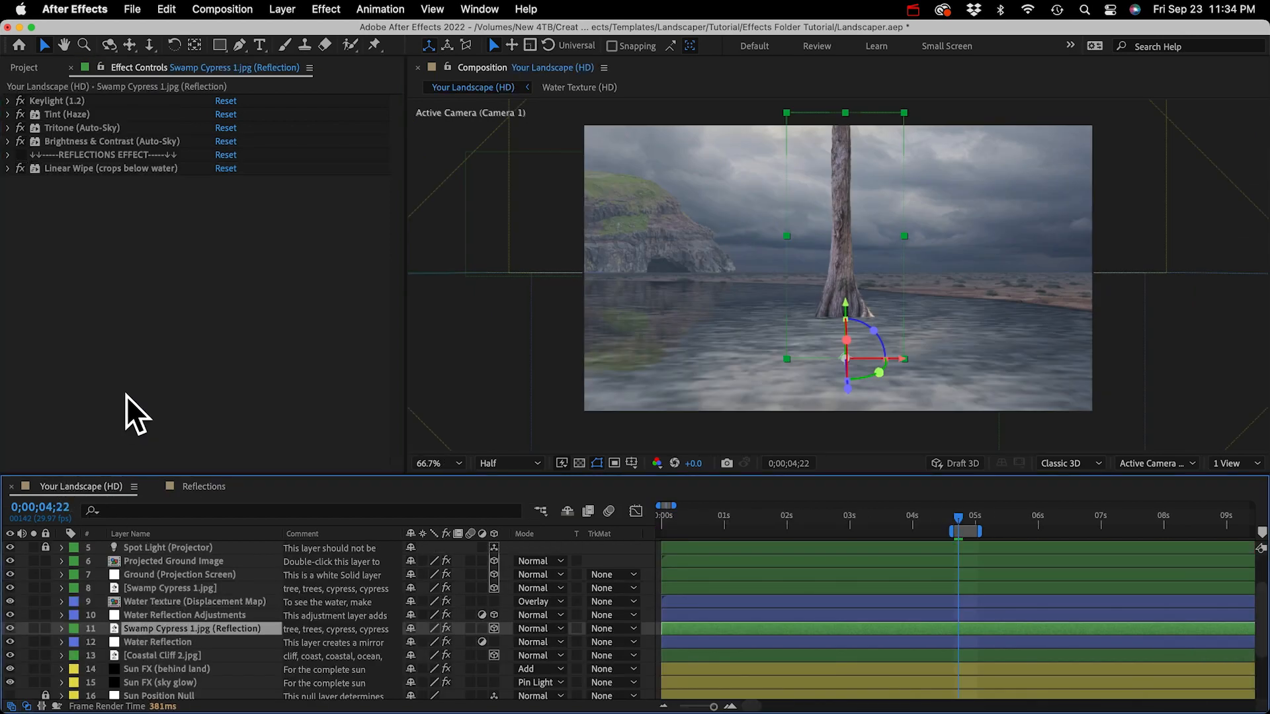
key("super+v")
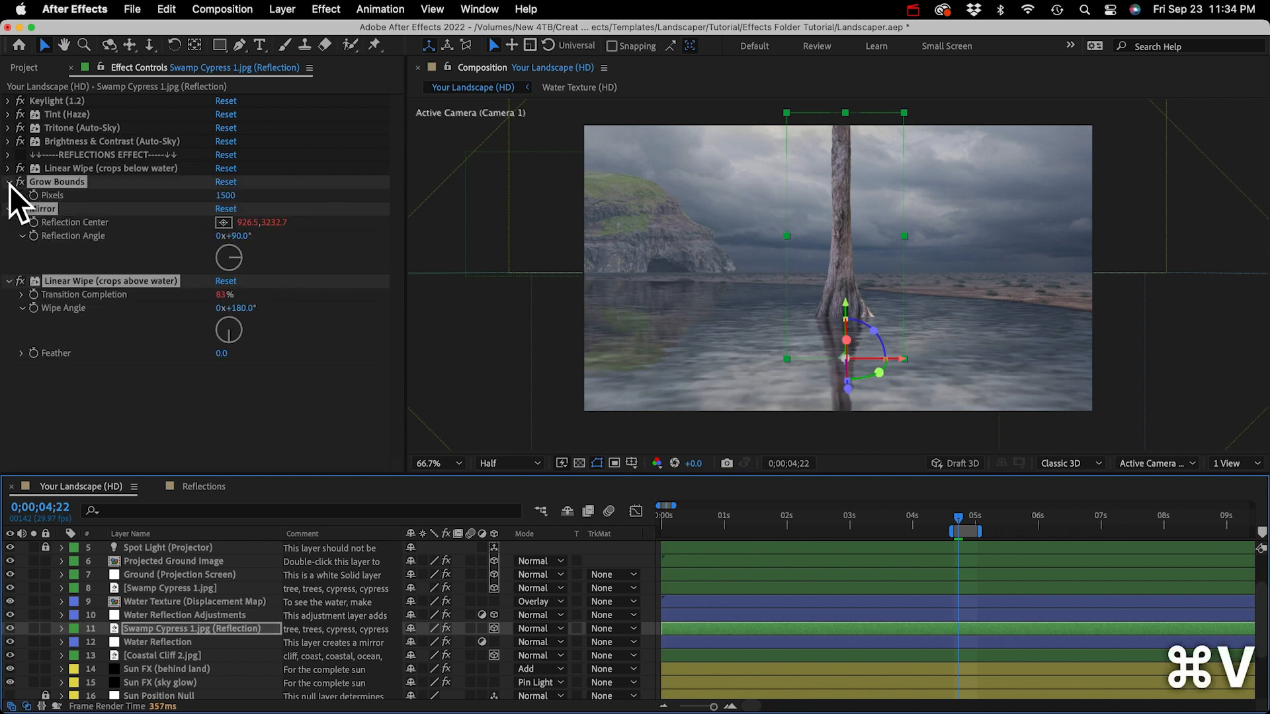
left_click(9, 182)
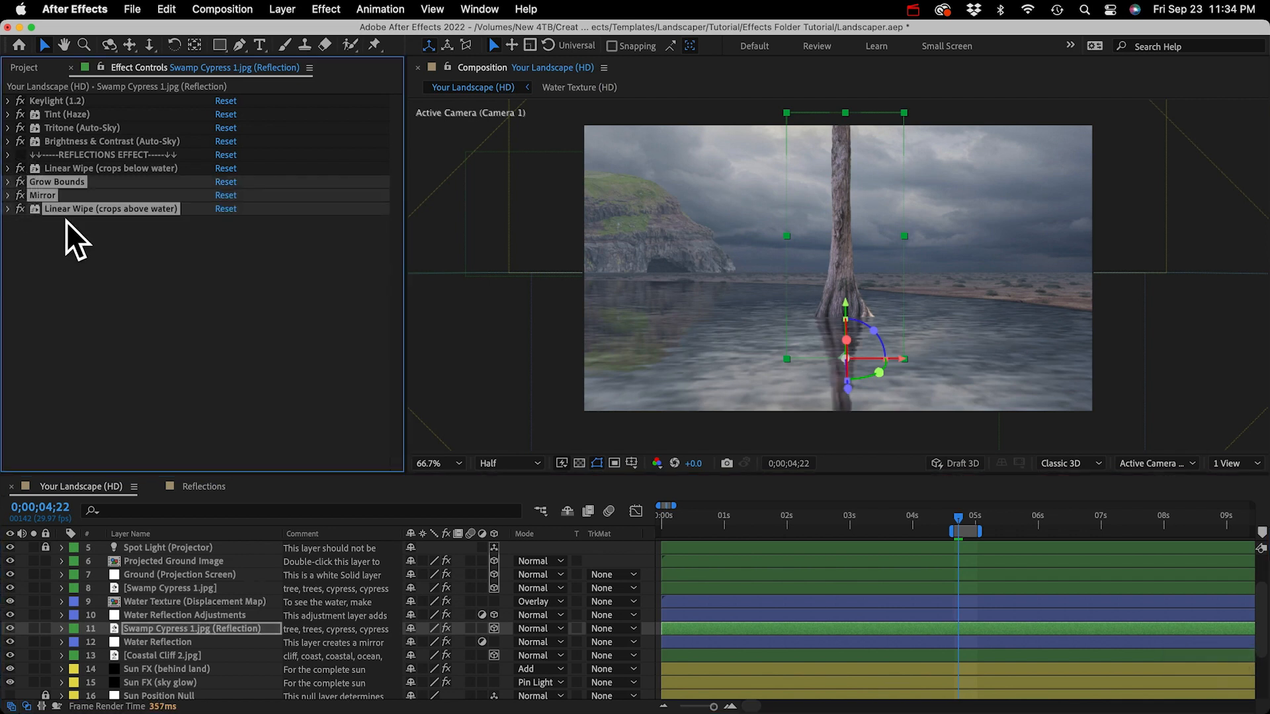
left_click(82, 237)
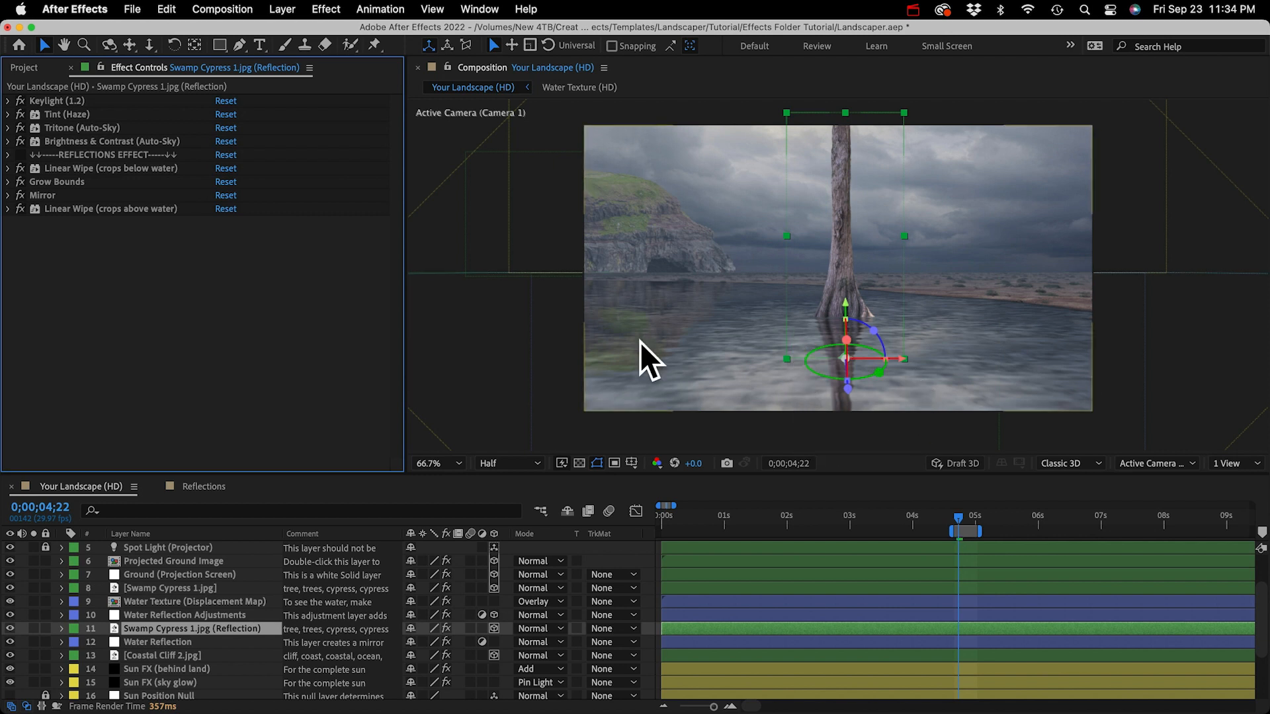
Step: Inspect the reflection layer's Grow Bounds pixel setting and the Water Reflection group in the CONTROL LAYER's Water Controls
left_click(8, 183)
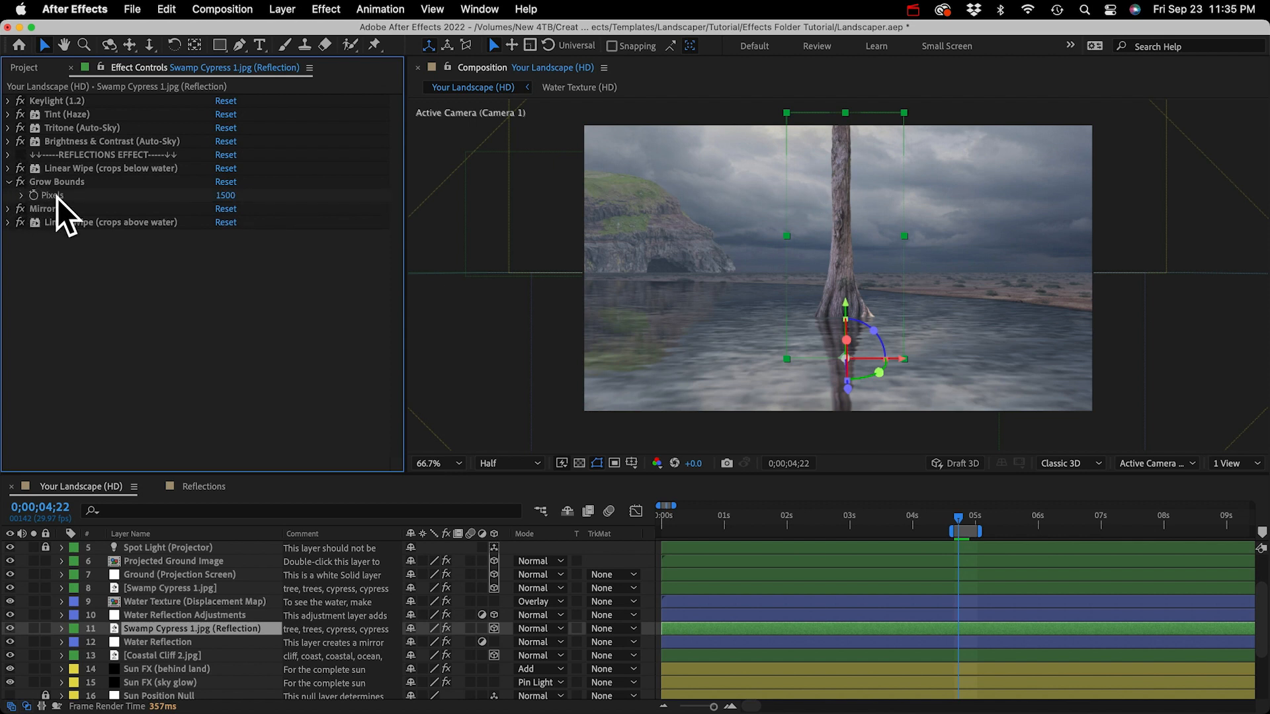
left_click(9, 184)
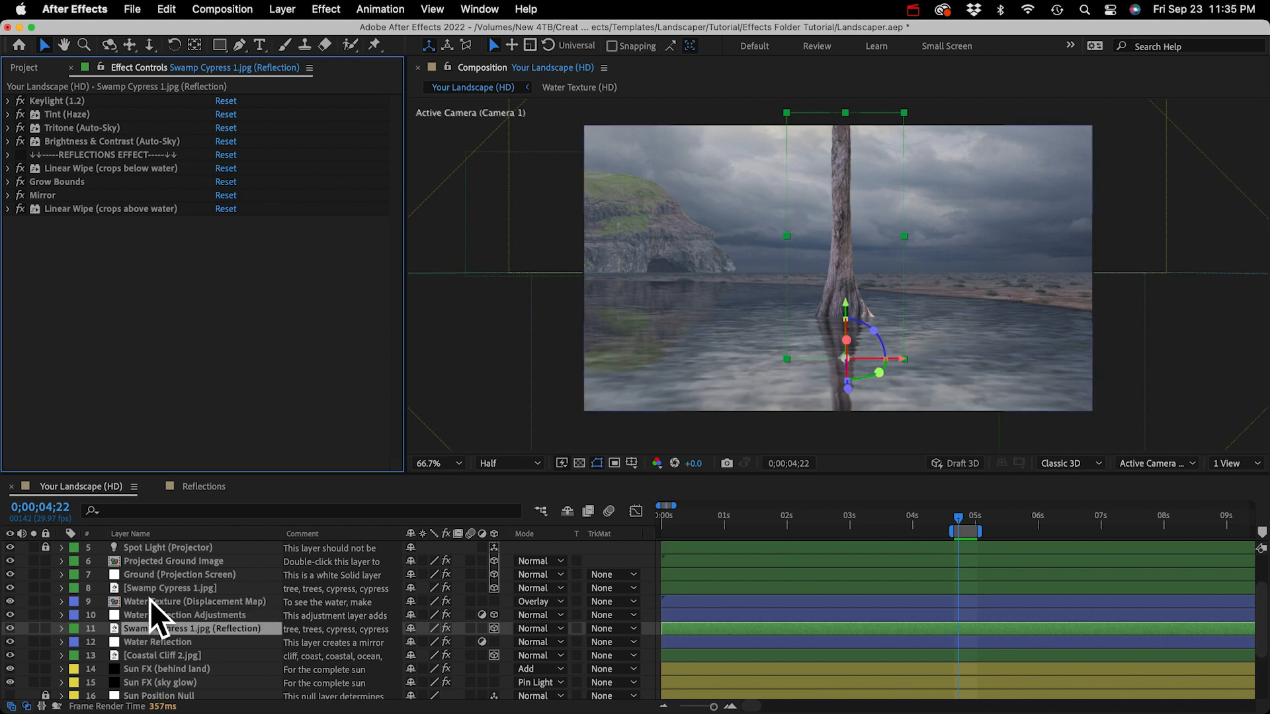
scroll(151, 599, "up", 4)
left_click(150, 561)
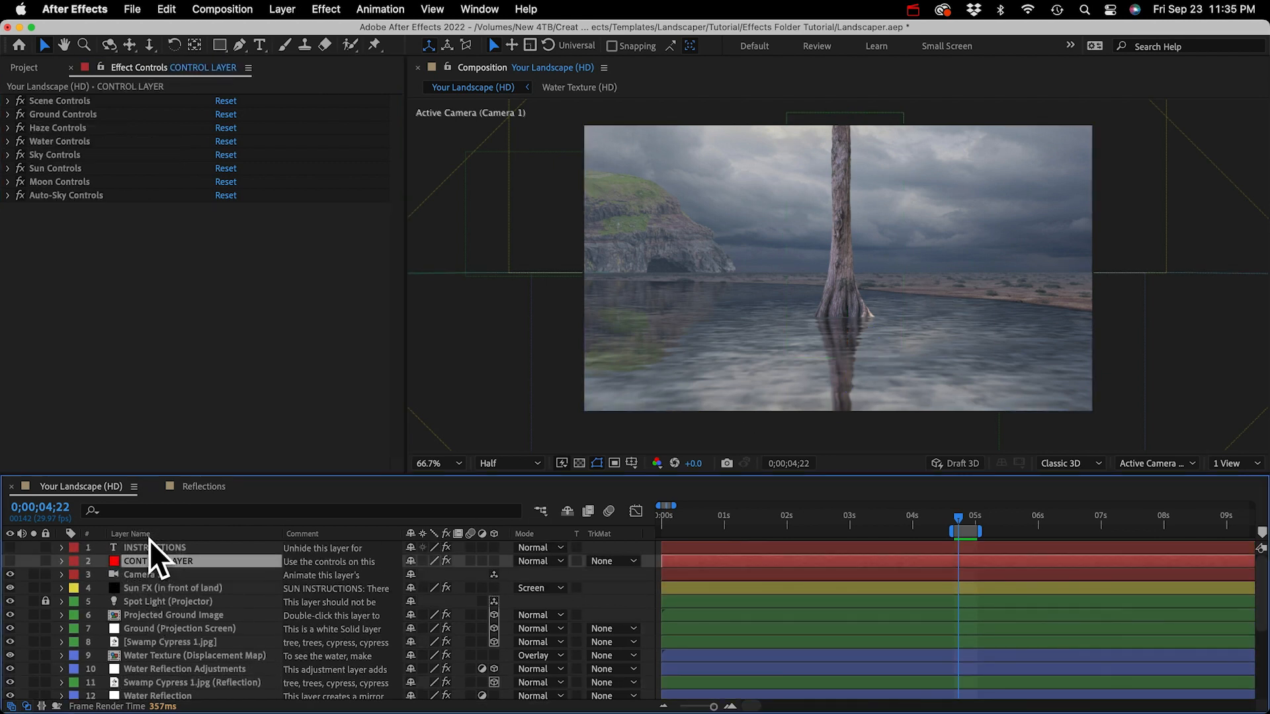
left_click(8, 141)
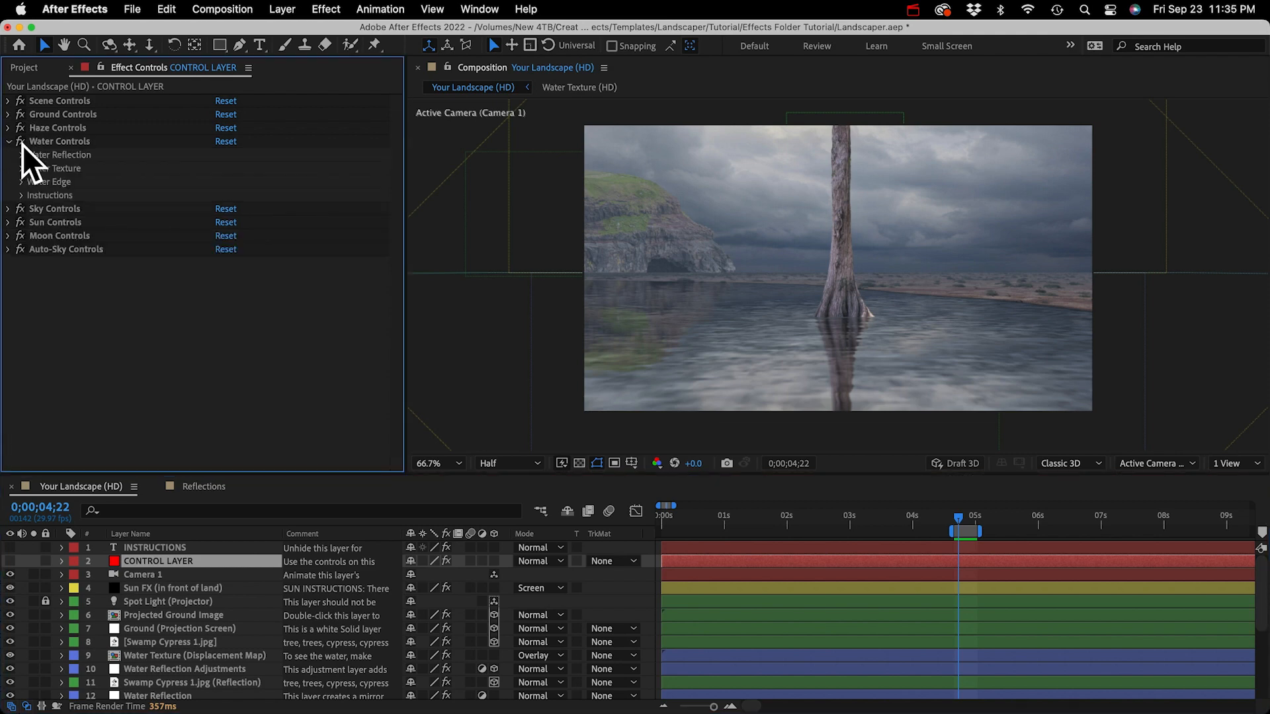
left_click(21, 155)
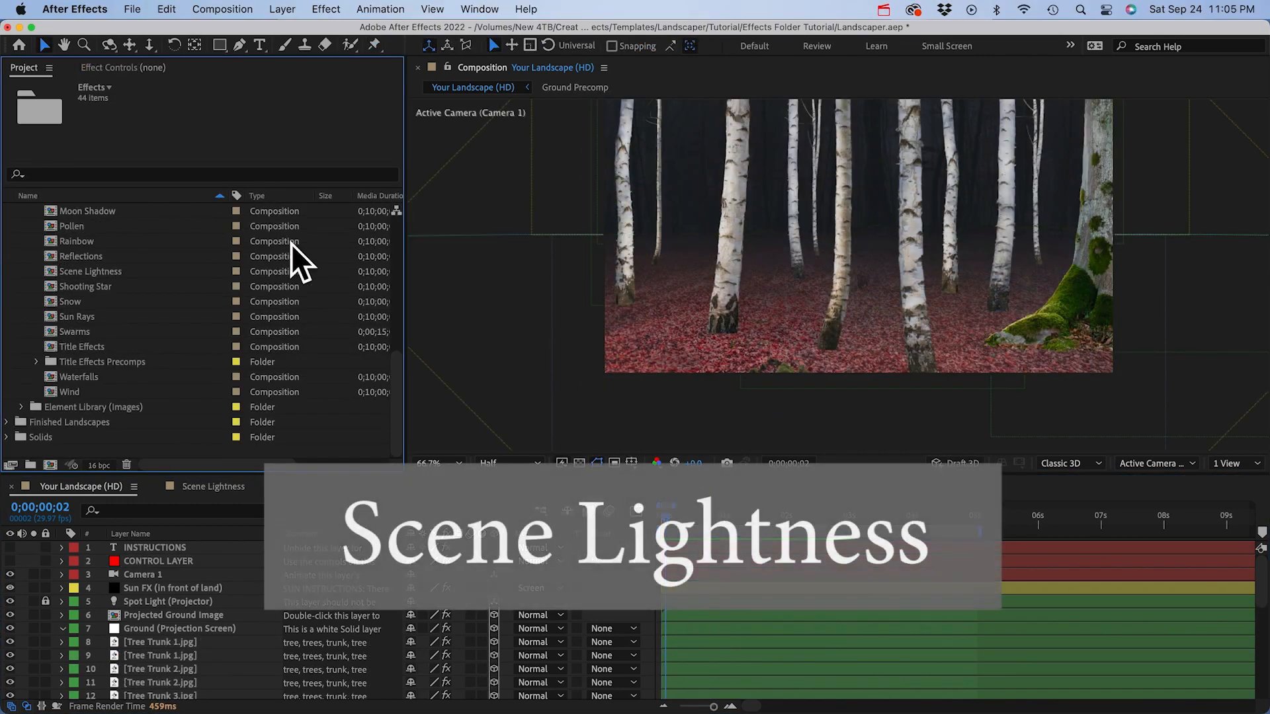
Step: Open the Scene Lightness composition and copy Scene Lightness Controls from its CONTROL LAYER onto the CONTROL LAYER of Your Landscape (HD)
left_click(63, 272)
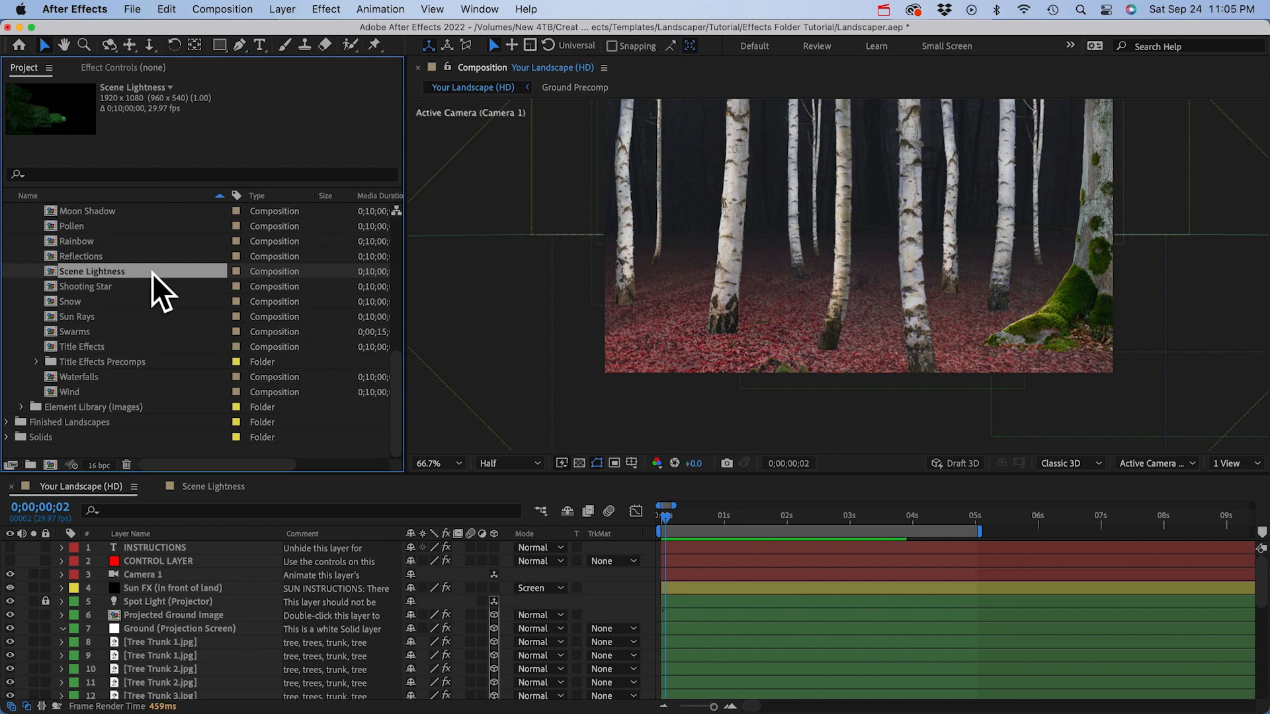
double_click(100, 272)
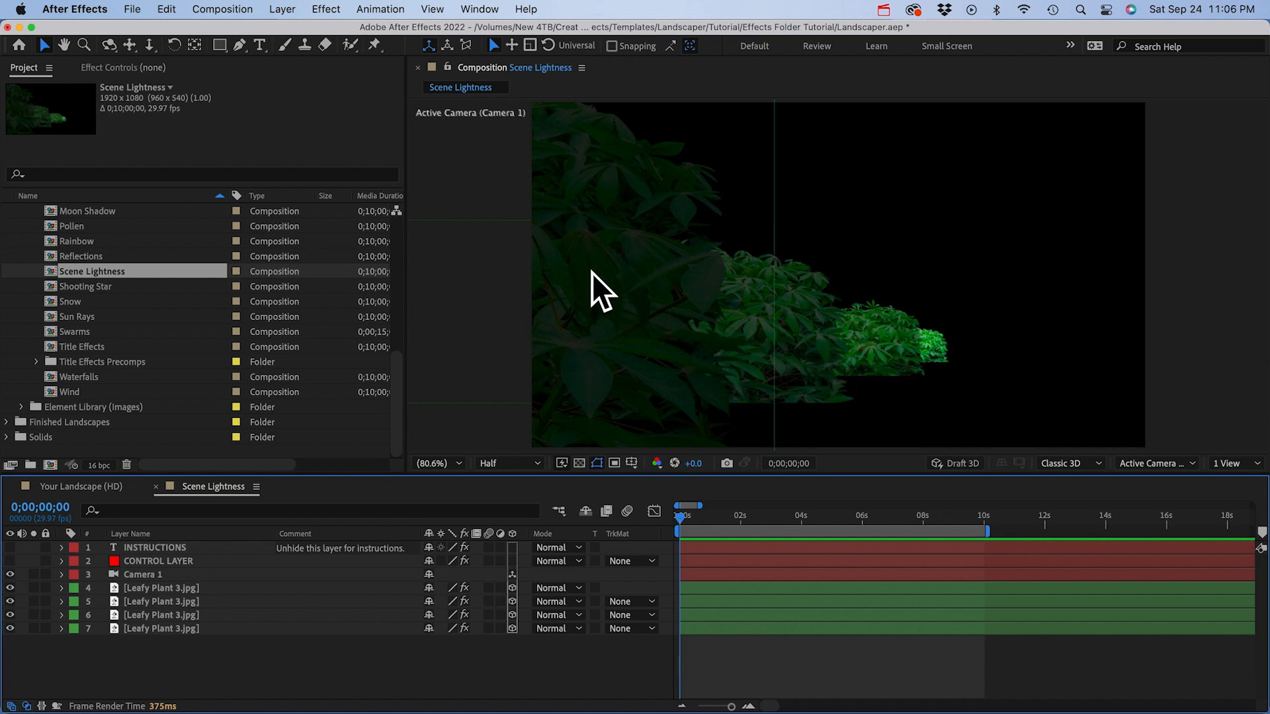
left_click(158, 559)
left_click(165, 66)
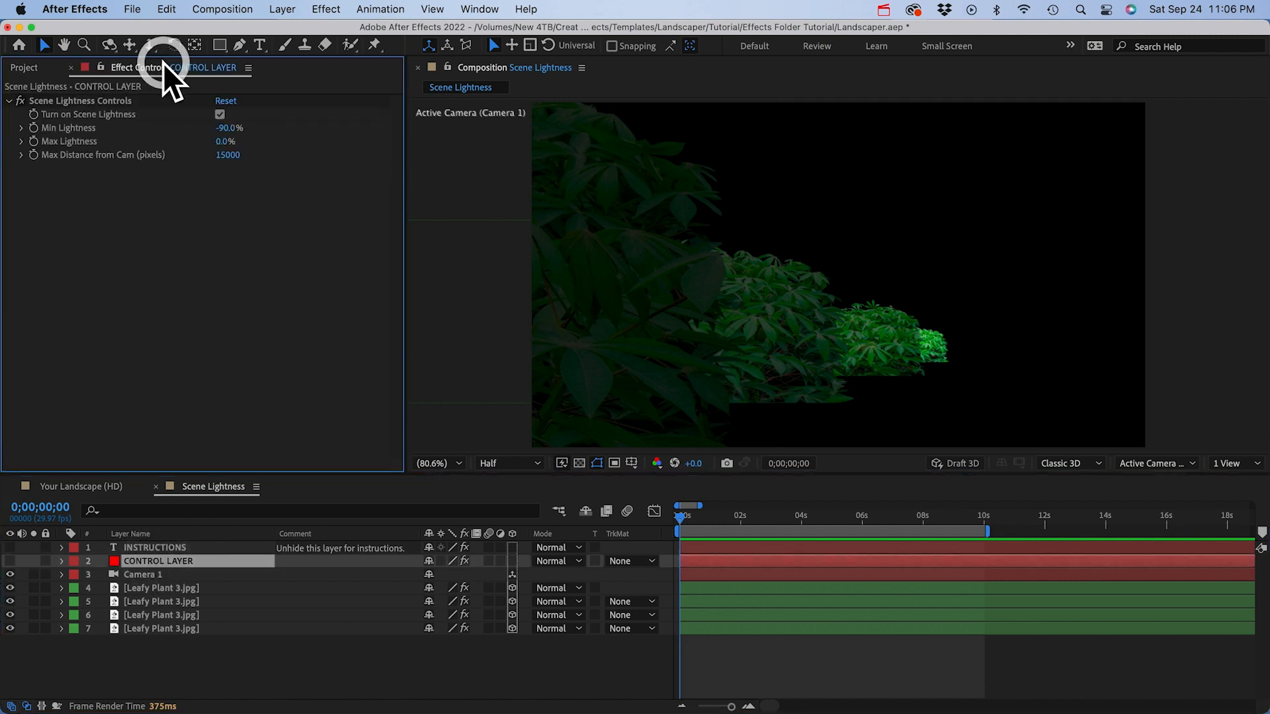
left_click(69, 102)
key("super+c")
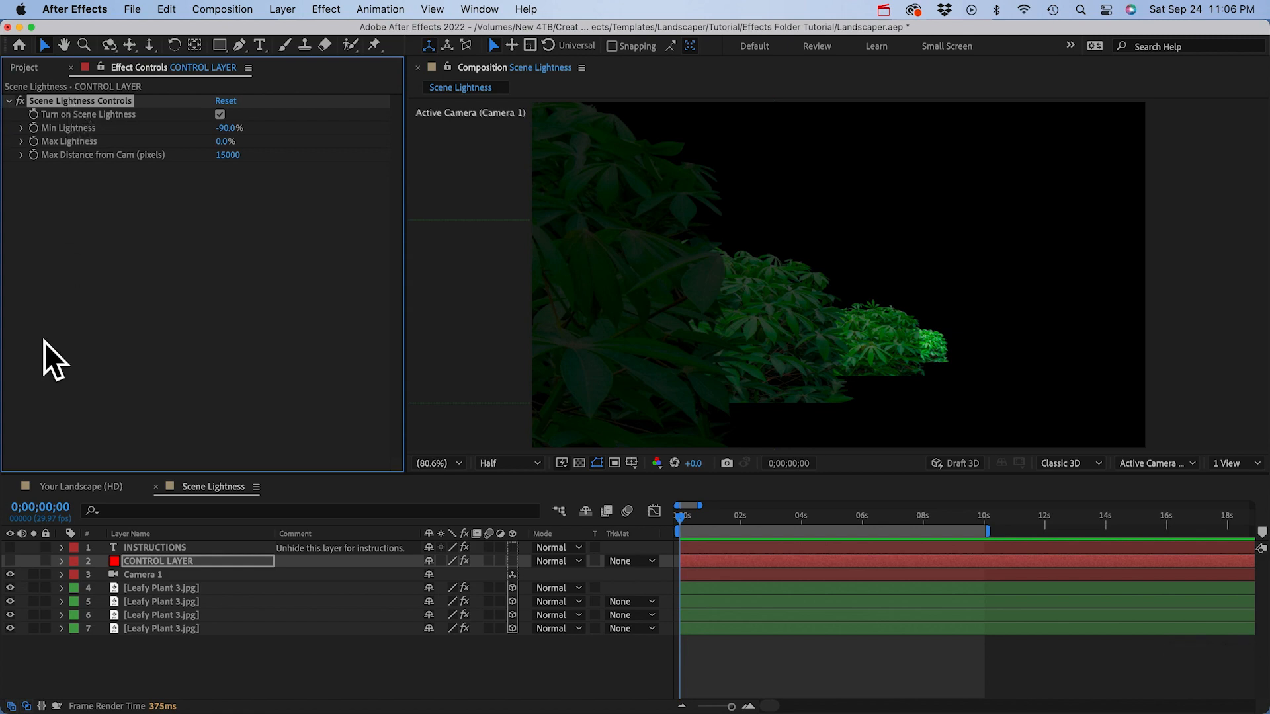
left_click(75, 488)
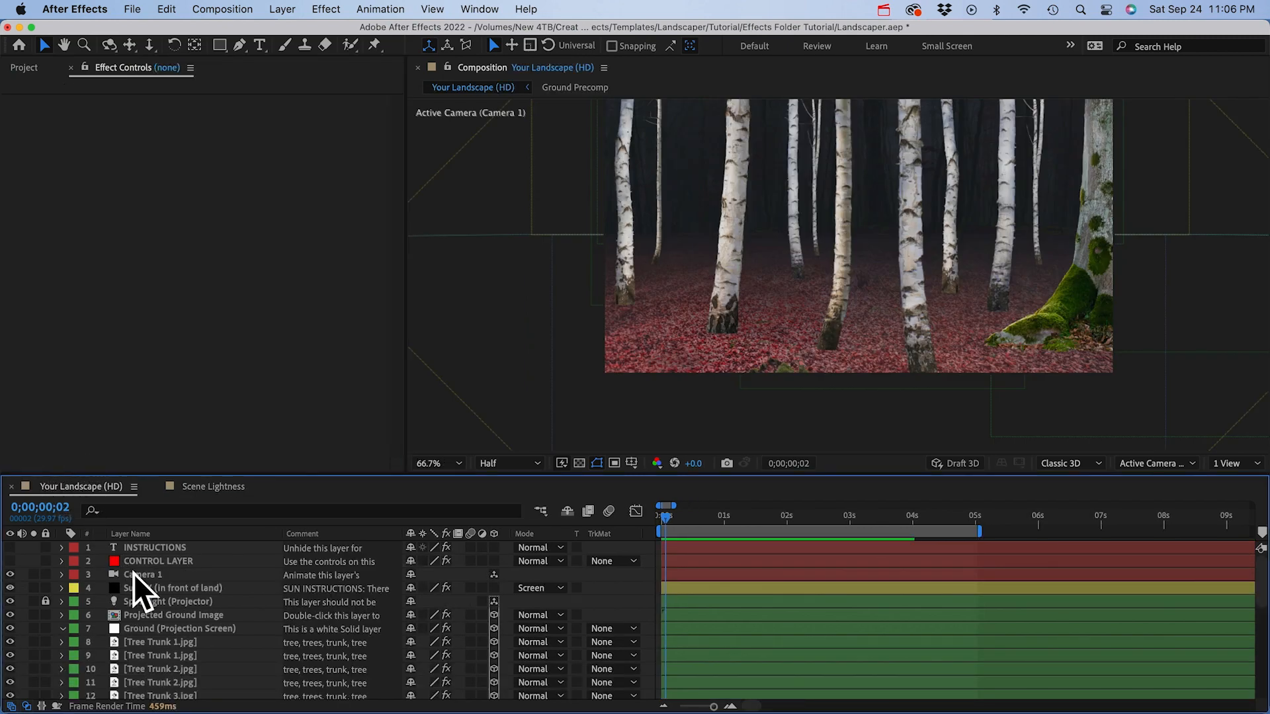
left_click(153, 562)
key("super+v")
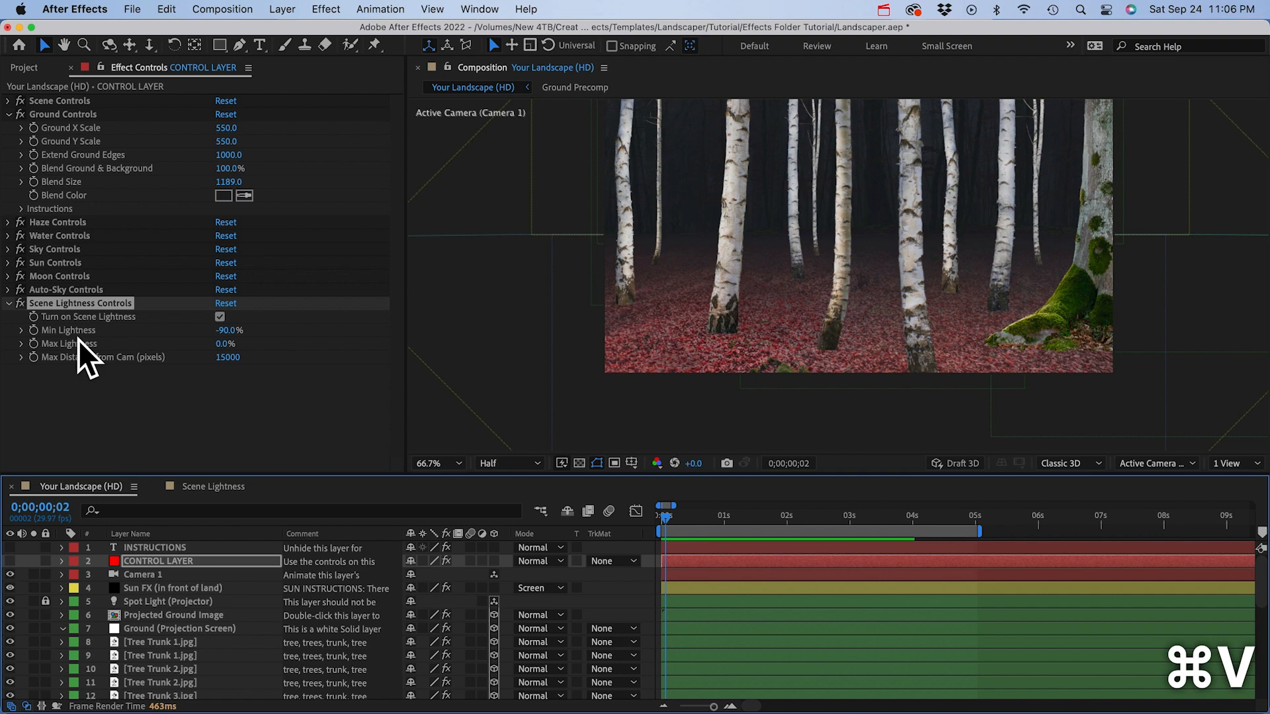
left_click(77, 397)
Step: Copy Color Balance (HLS) (Scene Lightness) from a Leafy Plant 3.jpg layer in Scene Lightness onto all Tree Trunk layers in Your Landscape (HD)
left_click(209, 487)
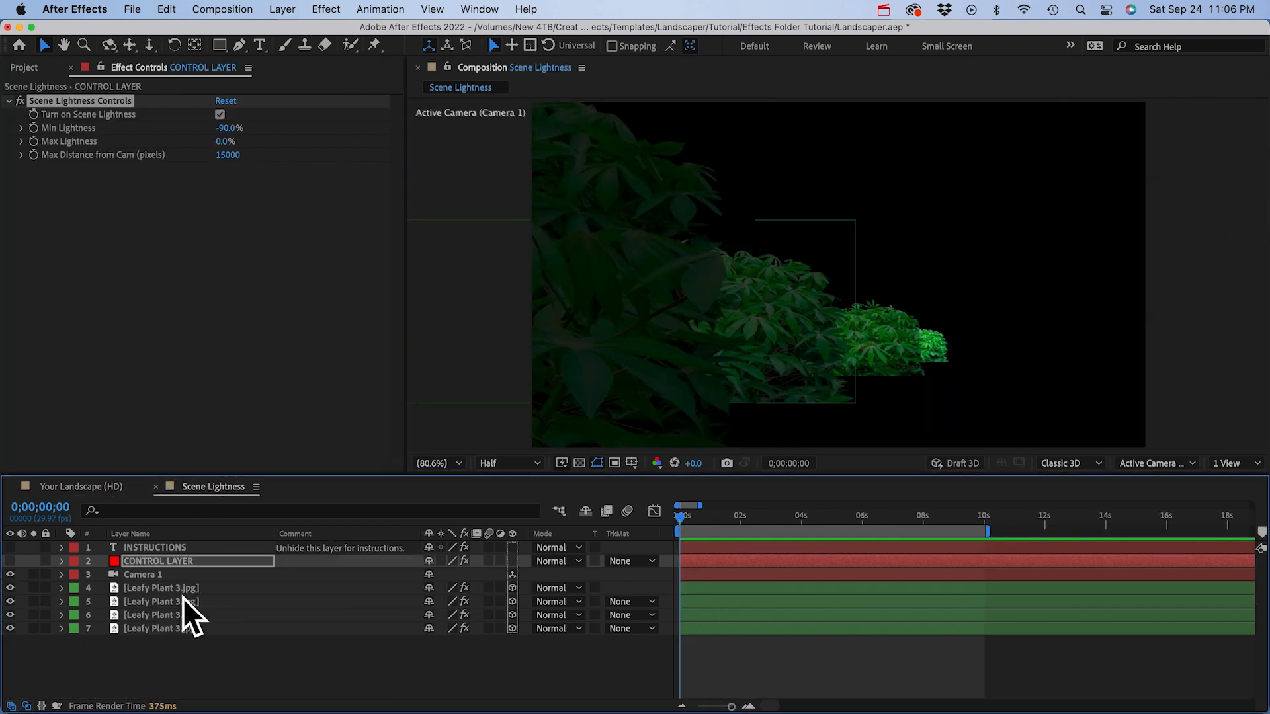
left_click(162, 588)
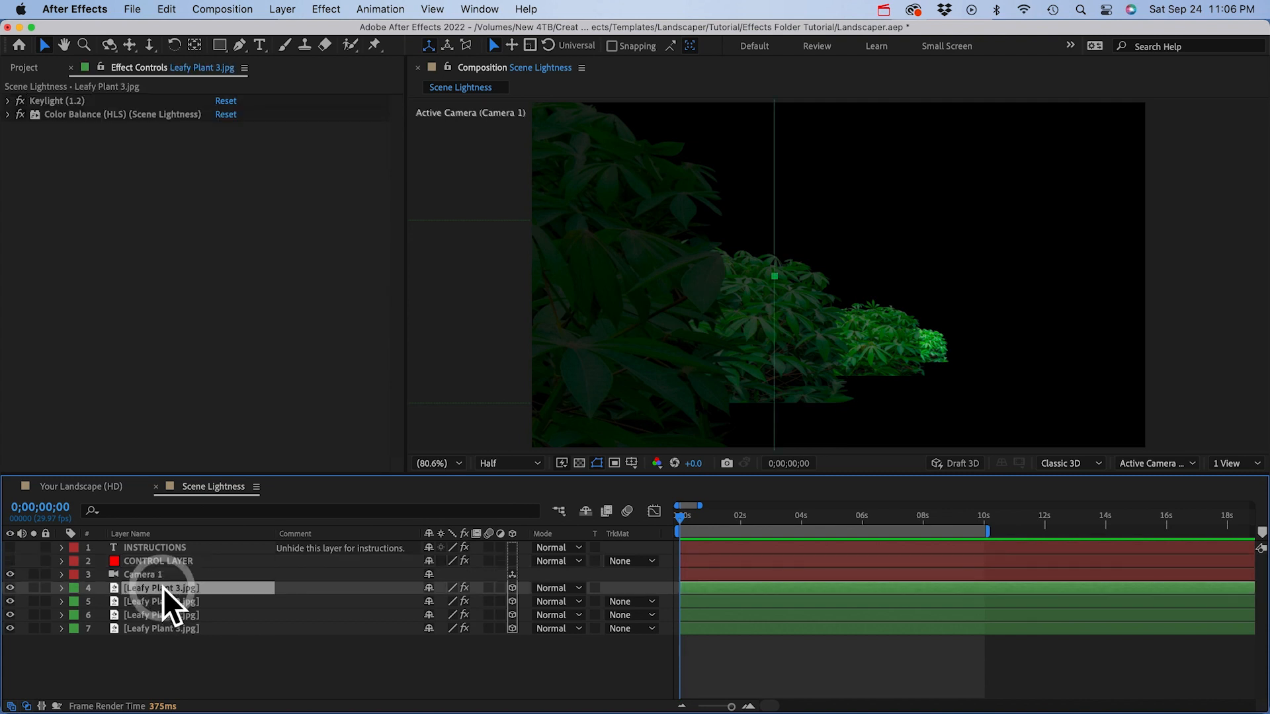
left_click(79, 116)
key("super+c")
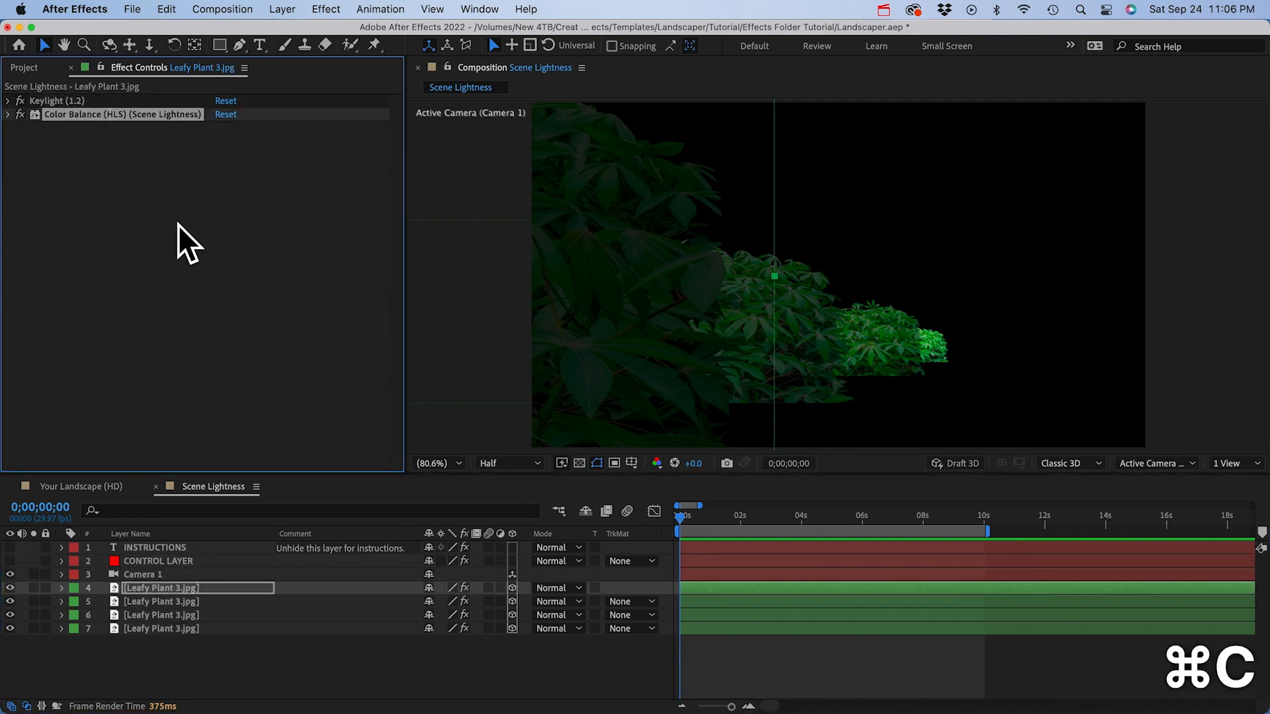
left_click(78, 488)
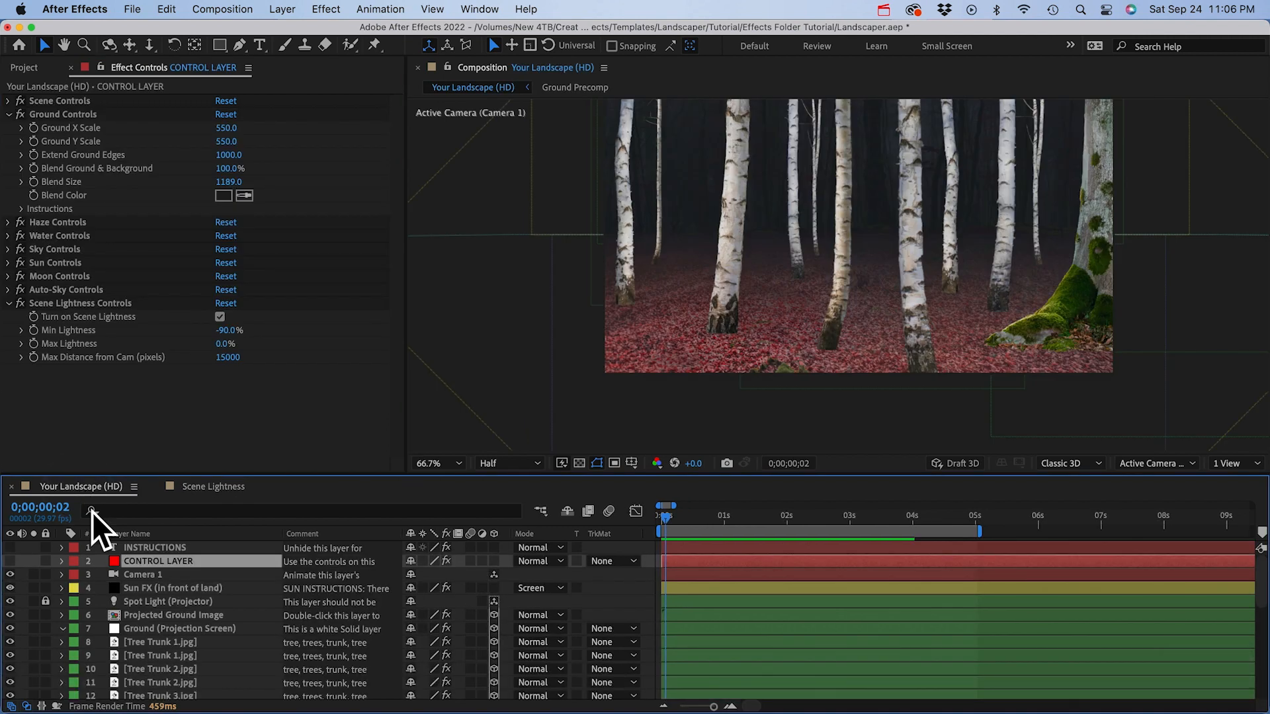
left_click(149, 645)
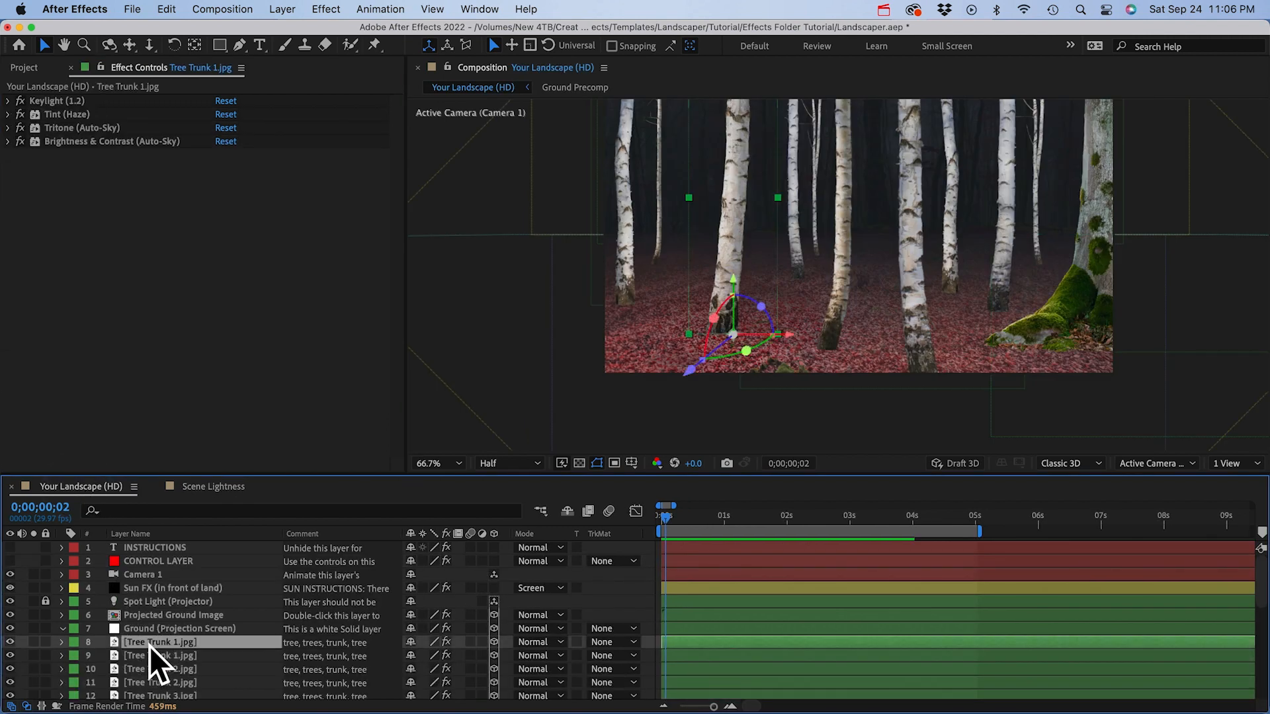
scroll(150, 646, "down", 3)
scroll(149, 646, "down", 2)
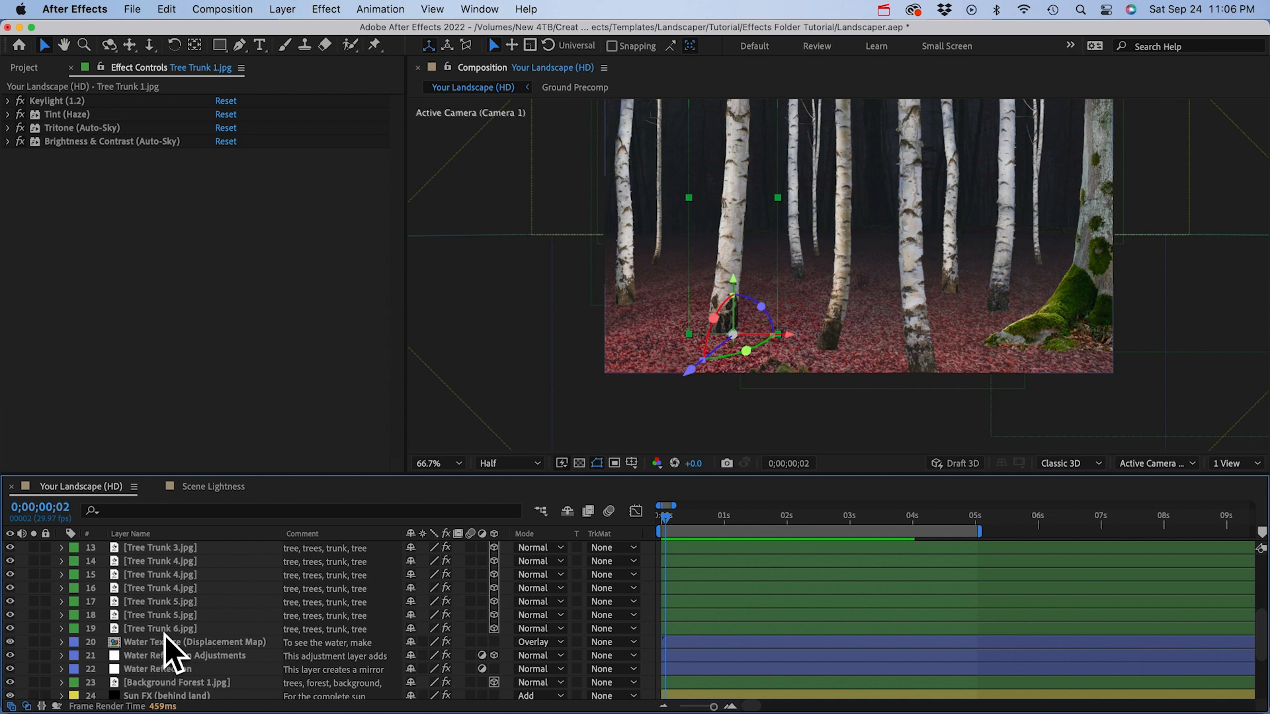
left_click(168, 626, "shift")
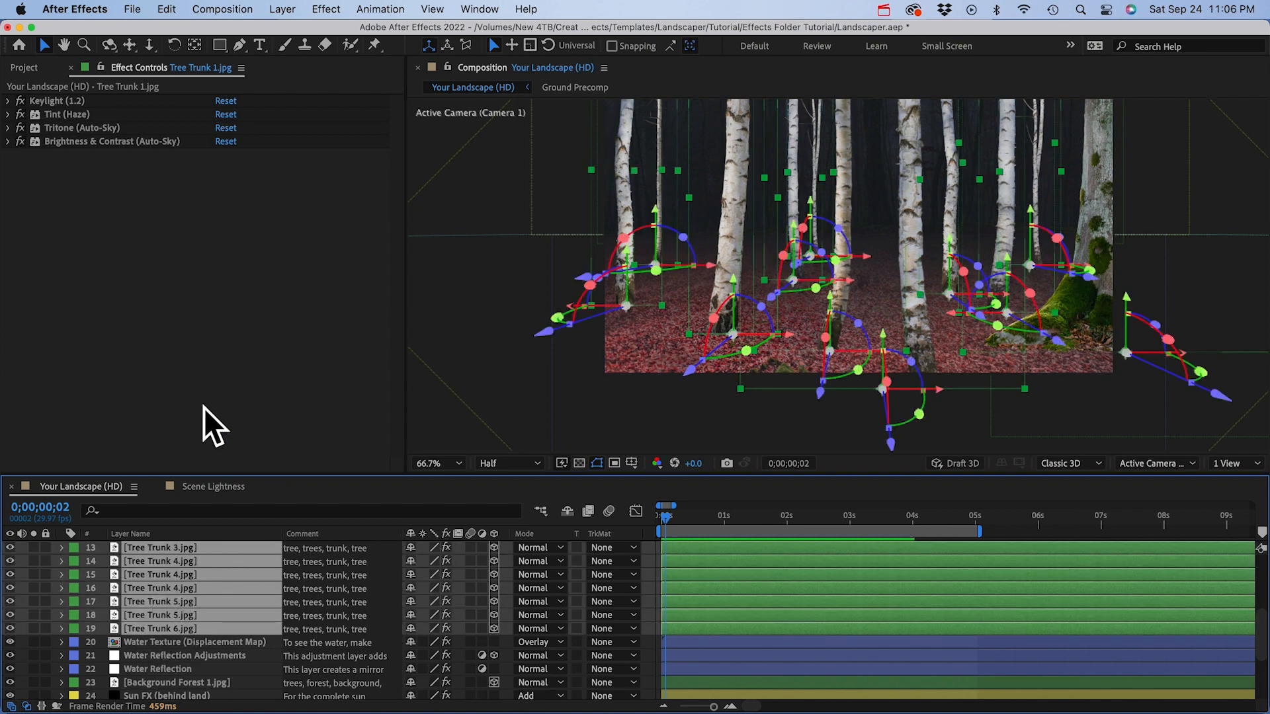
key("super+v")
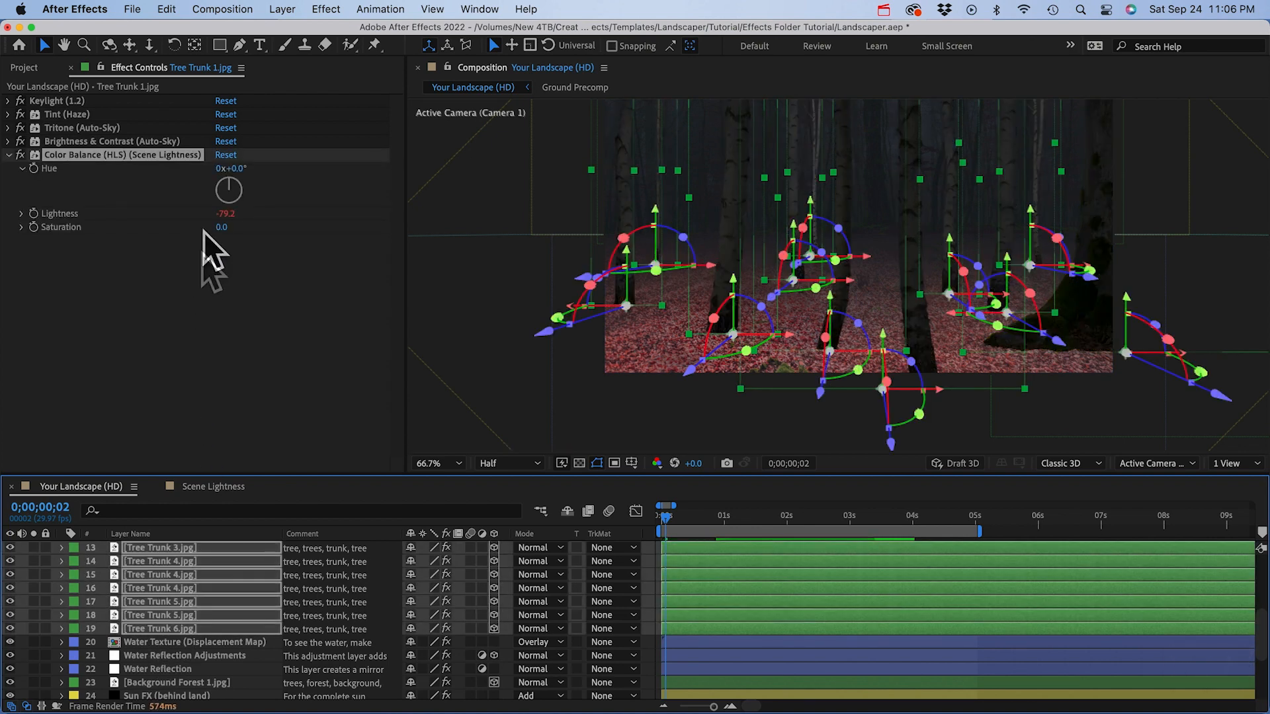
Step: Set Min Lightness to 0% in the CONTROL LAYER's Scene Lightness Controls
scroll(142, 577, "up", 5)
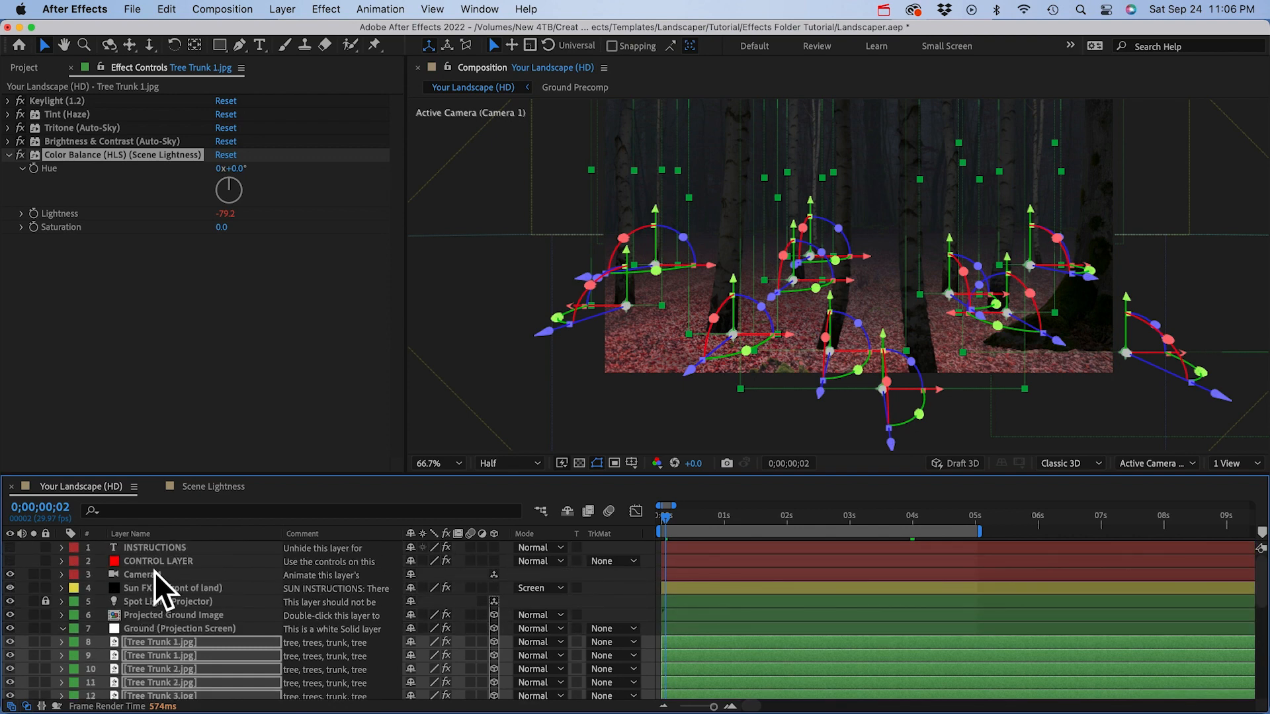
left_click(164, 561)
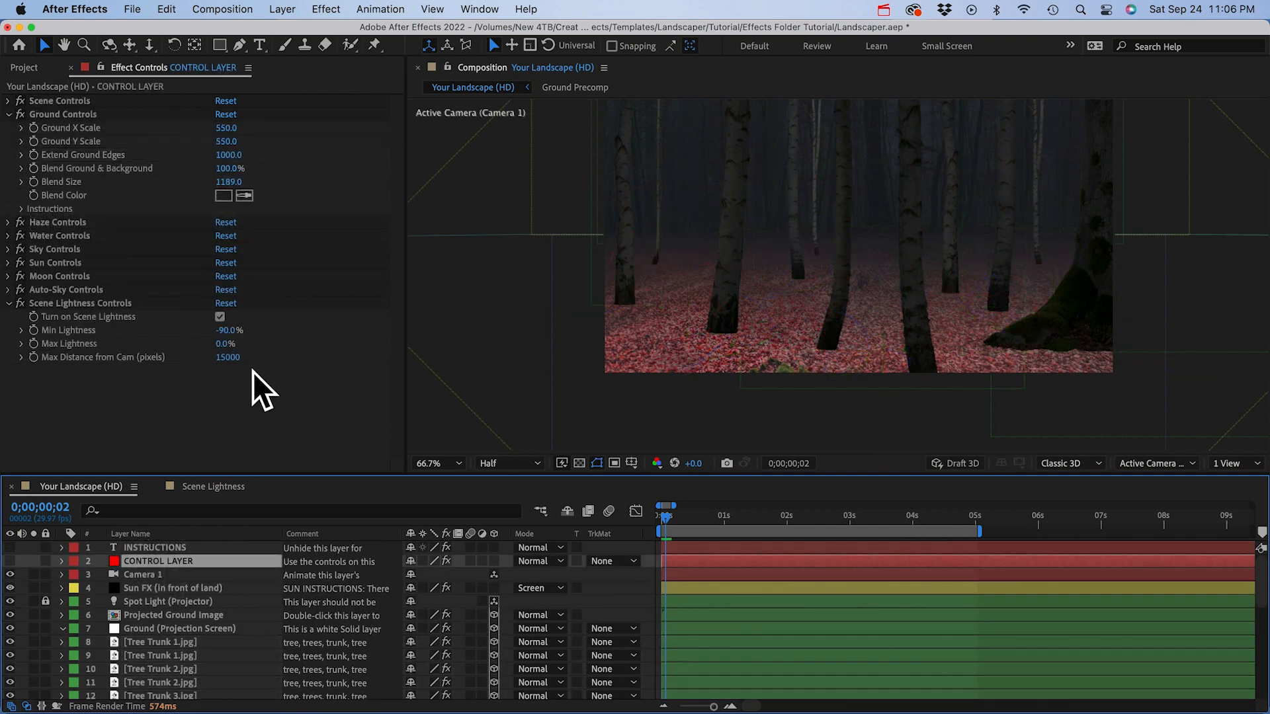
left_click(228, 330)
type("0")
key("Return")
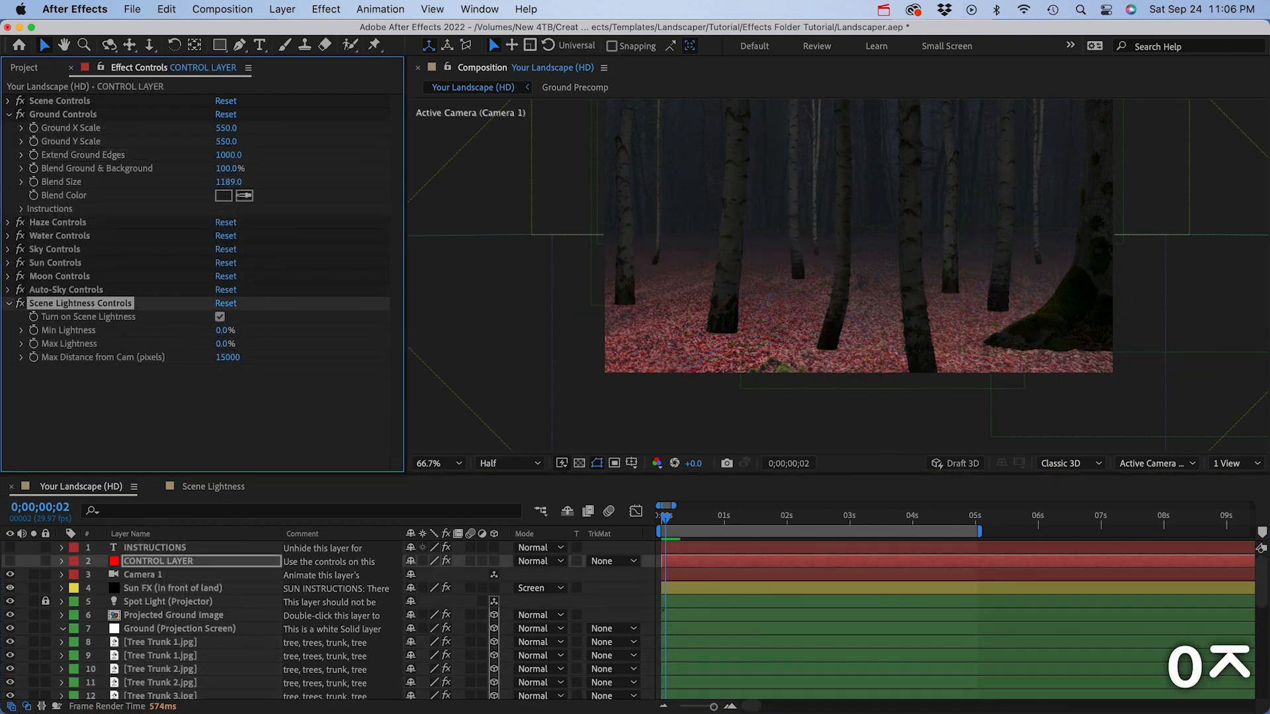
key("super+z")
Step: Set Max Distance from Cam to 4000 pixels and lower the Max Lightness in the Scene Lightness Controls
left_click(228, 357)
type("4")
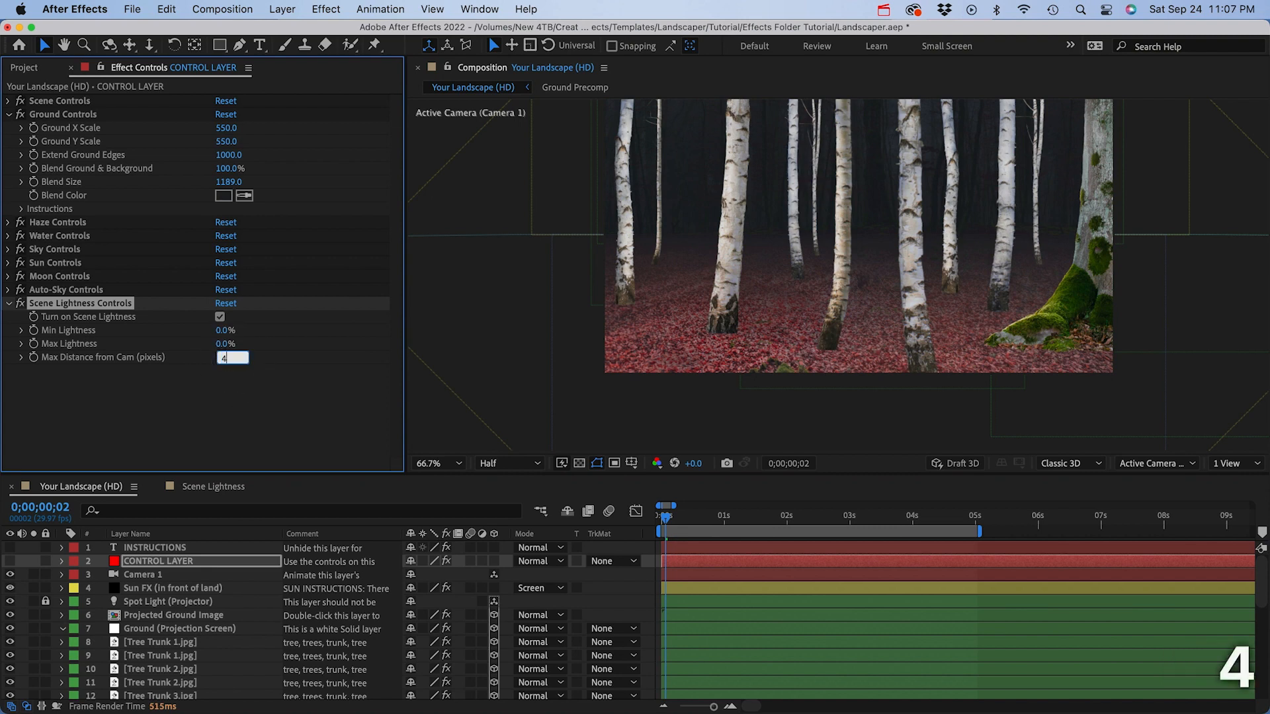
type("000")
key("Return")
left_click_drag(225, 347, 145, 337)
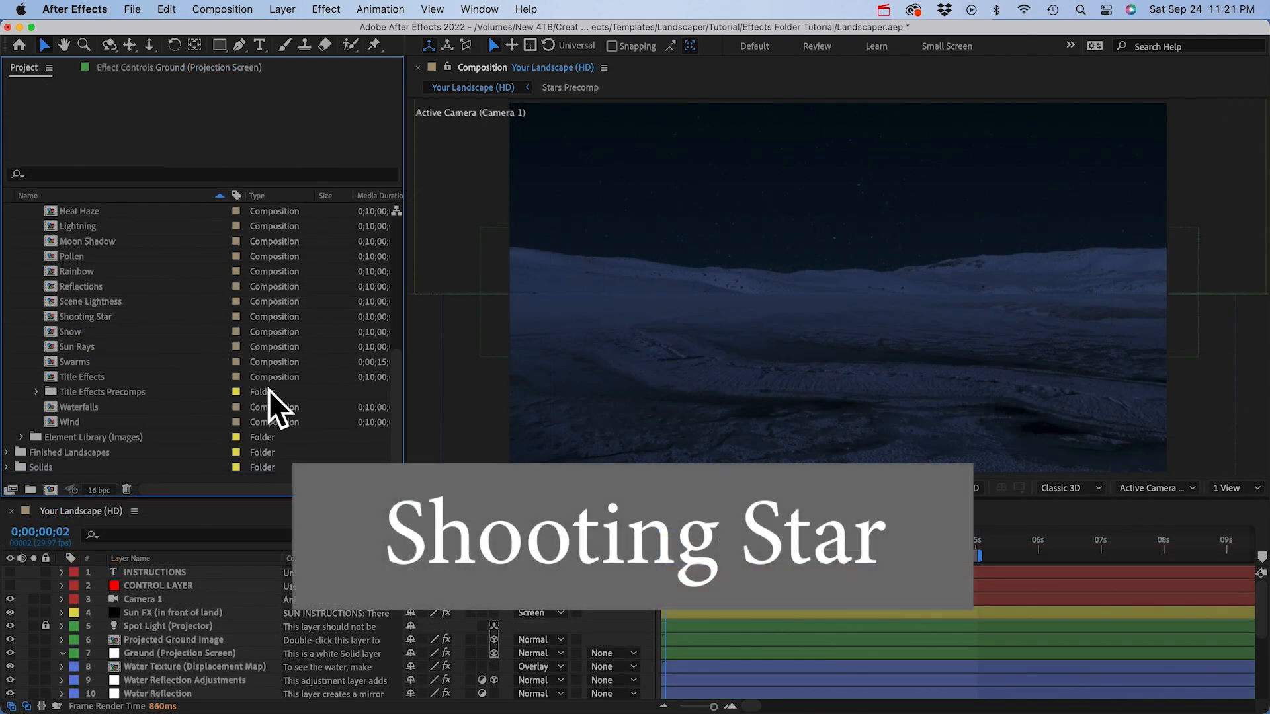
Step: Open the Shooting Star composition and preview the Realistic and Cartoon shooting star layers one at a time
left_click(99, 316)
double_click(102, 316)
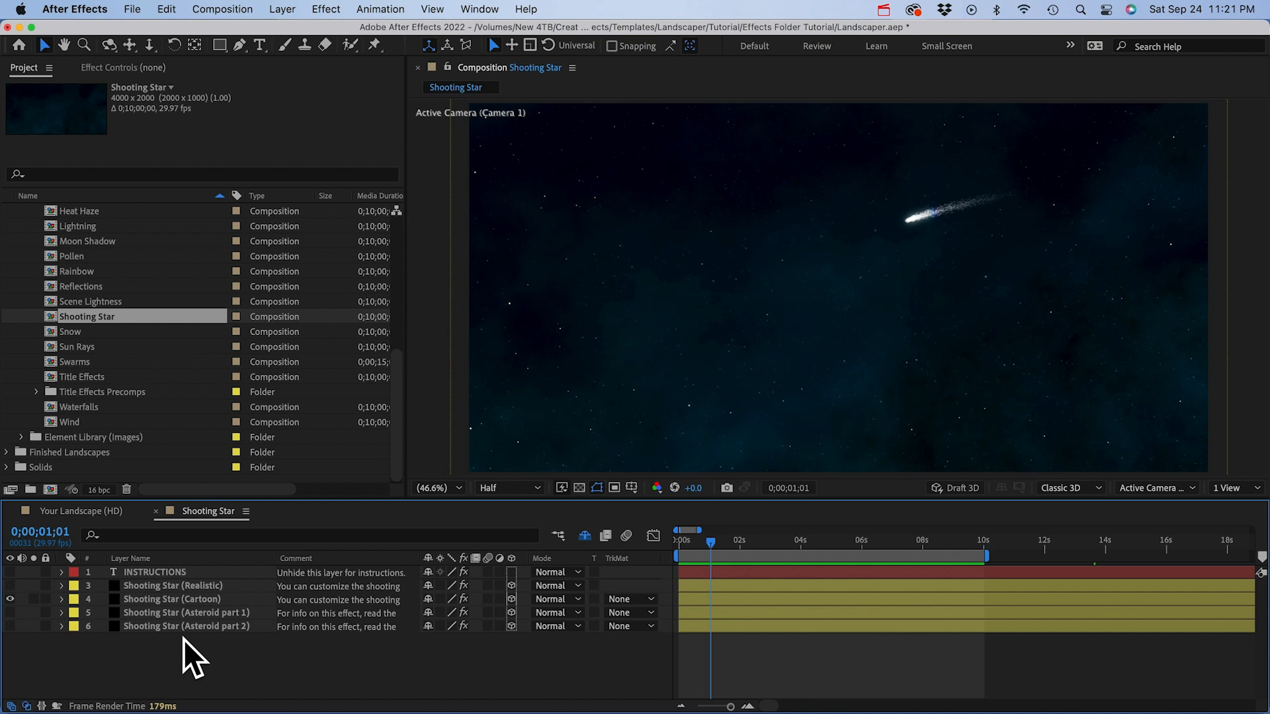
left_click(10, 599)
left_click(10, 585)
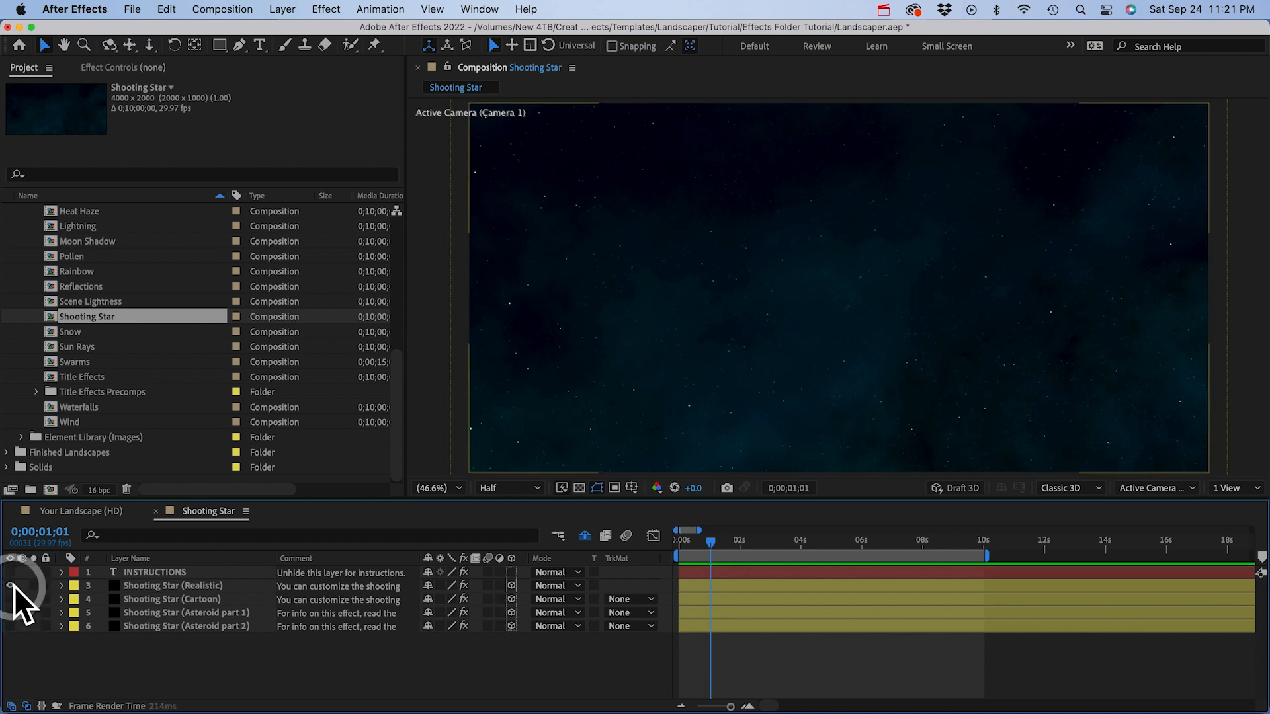
key("space")
key("Home")
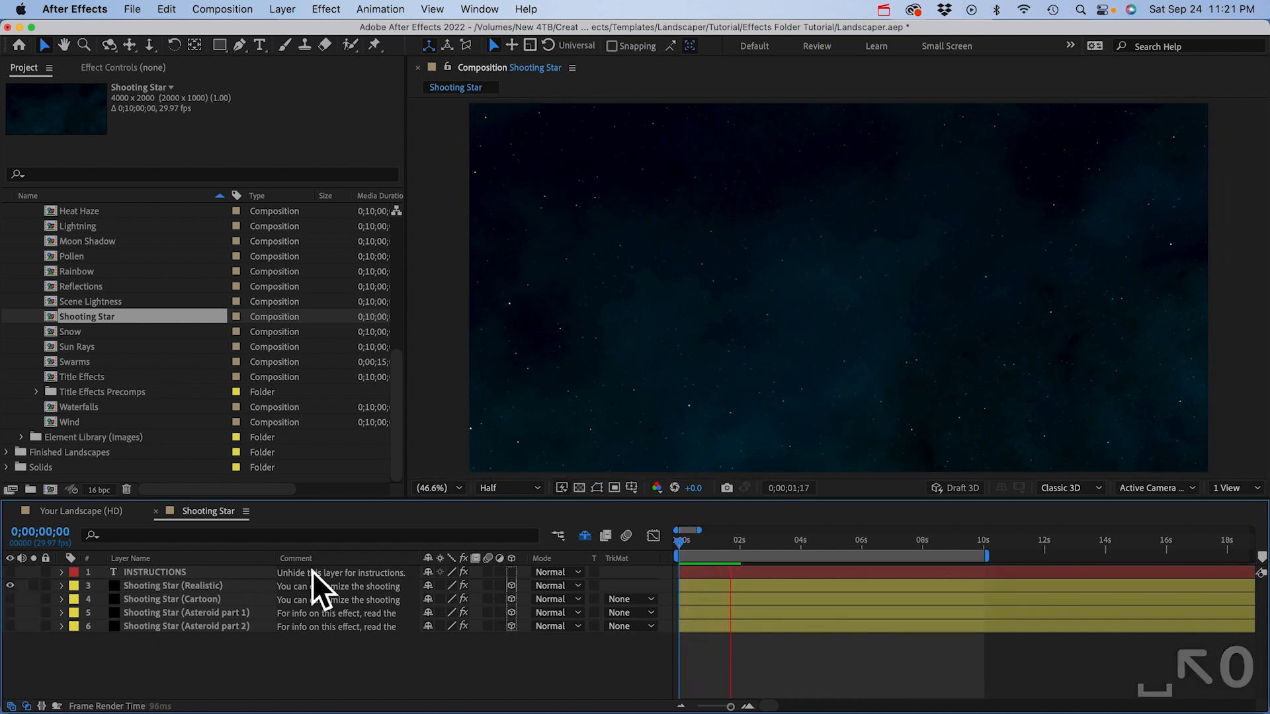
key("space")
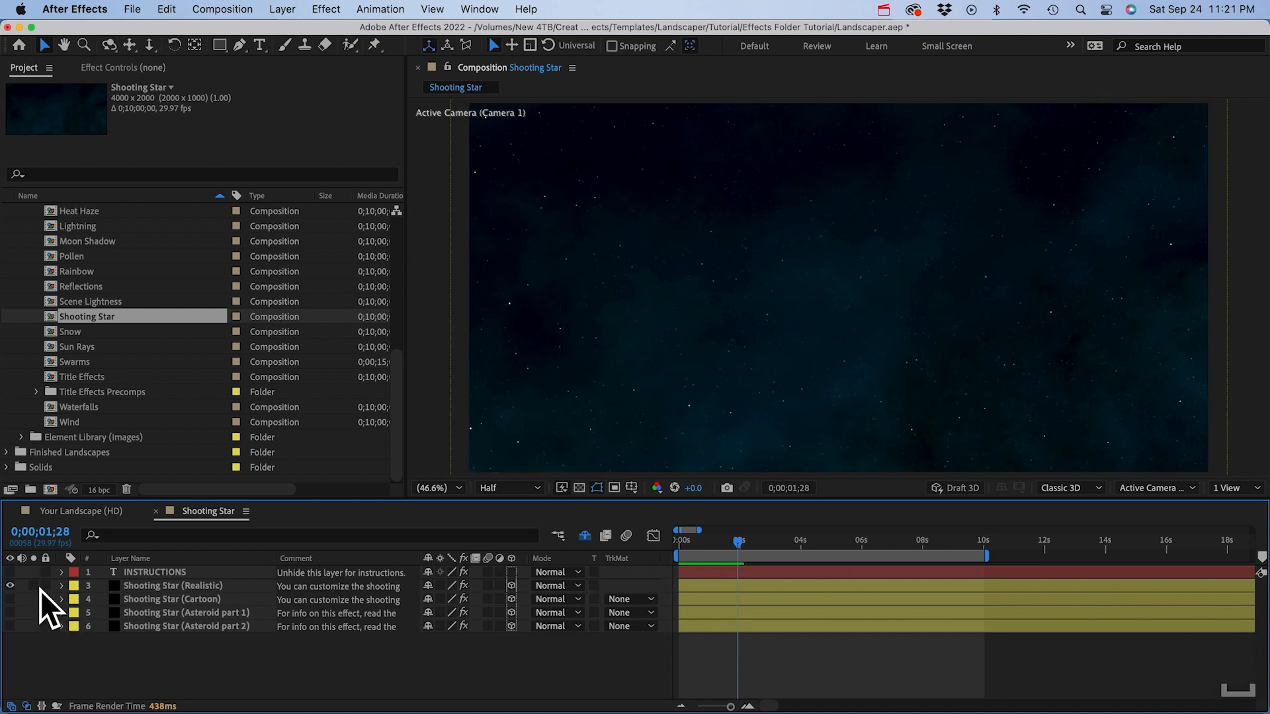
key("0")
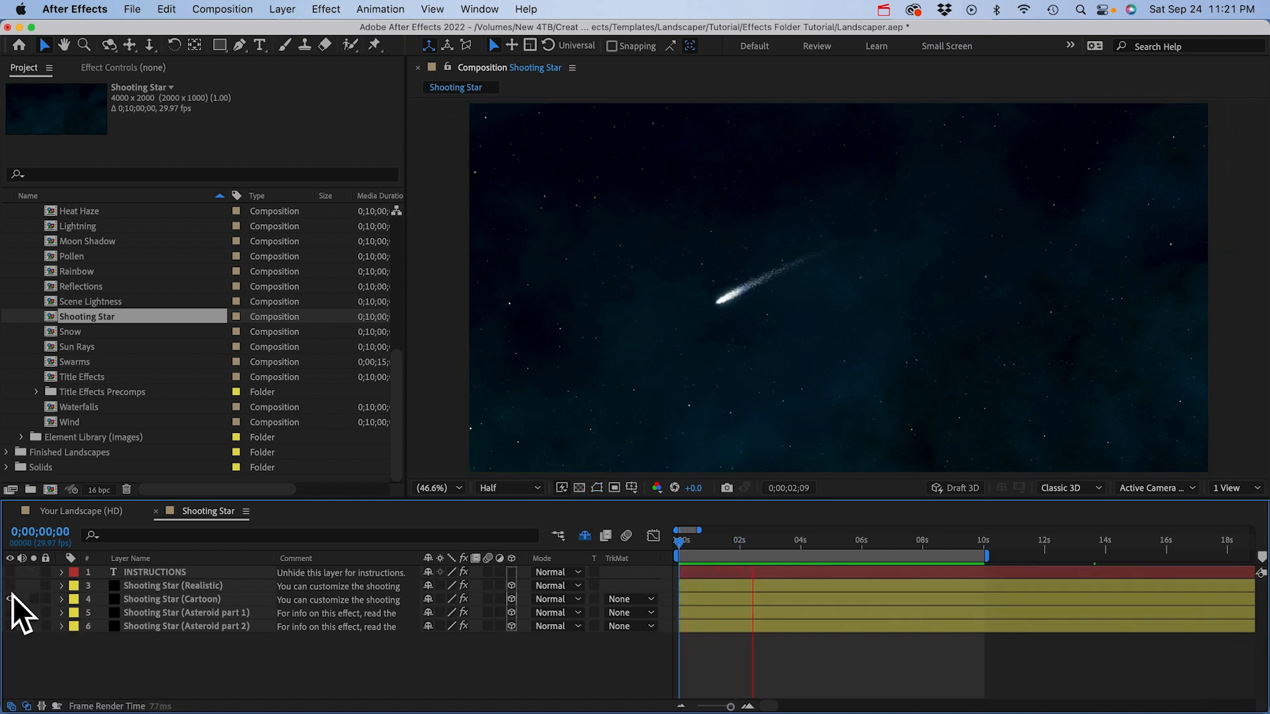
key("space")
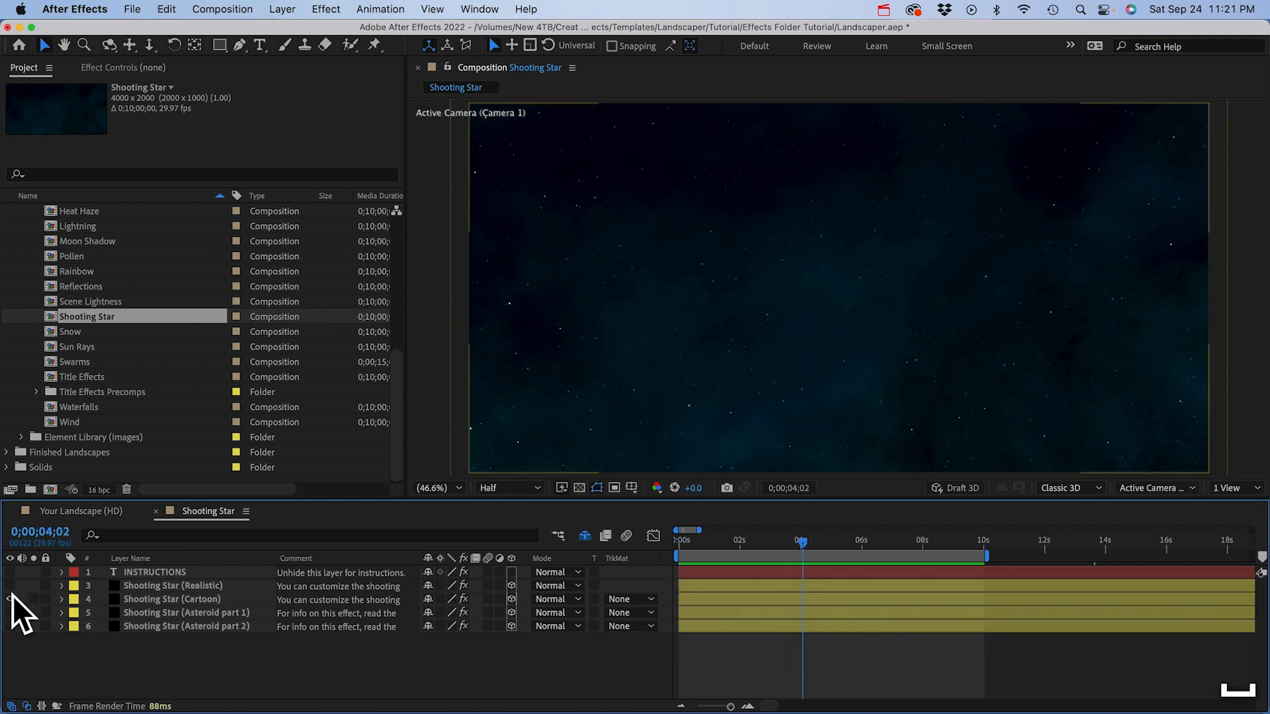
Step: Hide Shooting Star (Cartoon), show both Shooting Star (Asteroid) layers, and preview the asteroid up to about 0;00;11;24
left_click(10, 600)
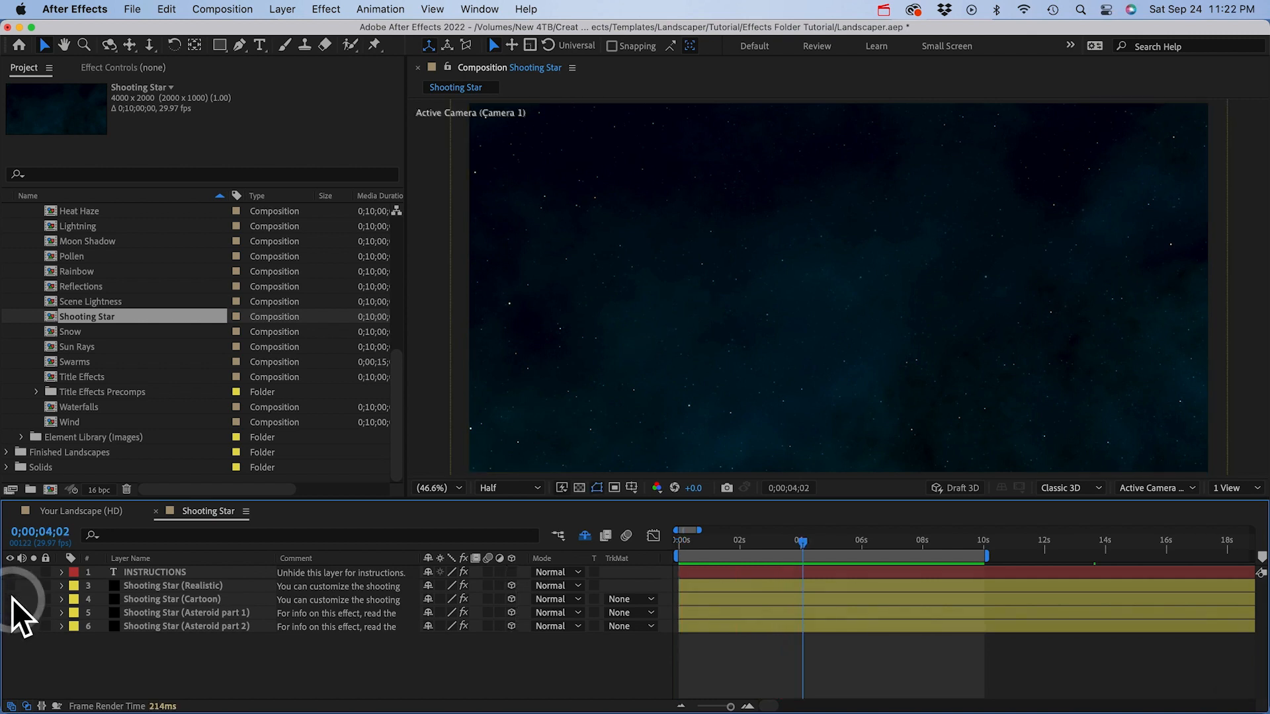
left_click_drag(10, 614, 10, 622)
key("0")
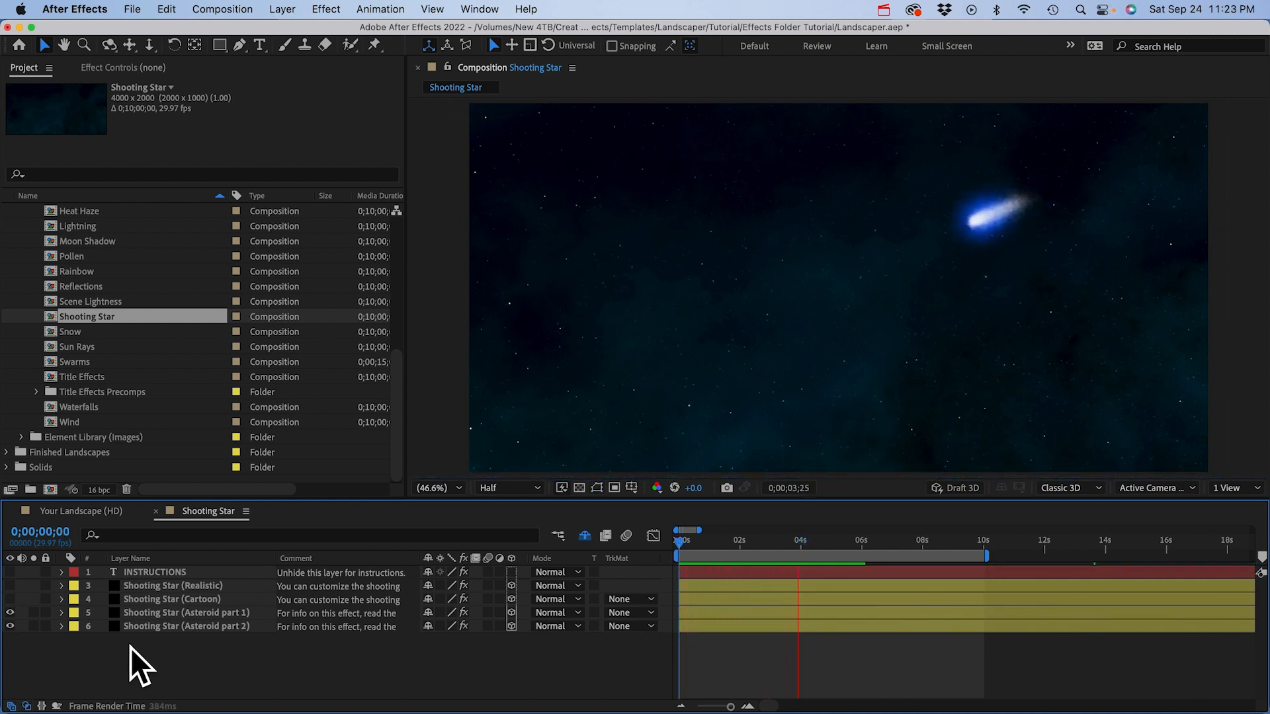
key("space")
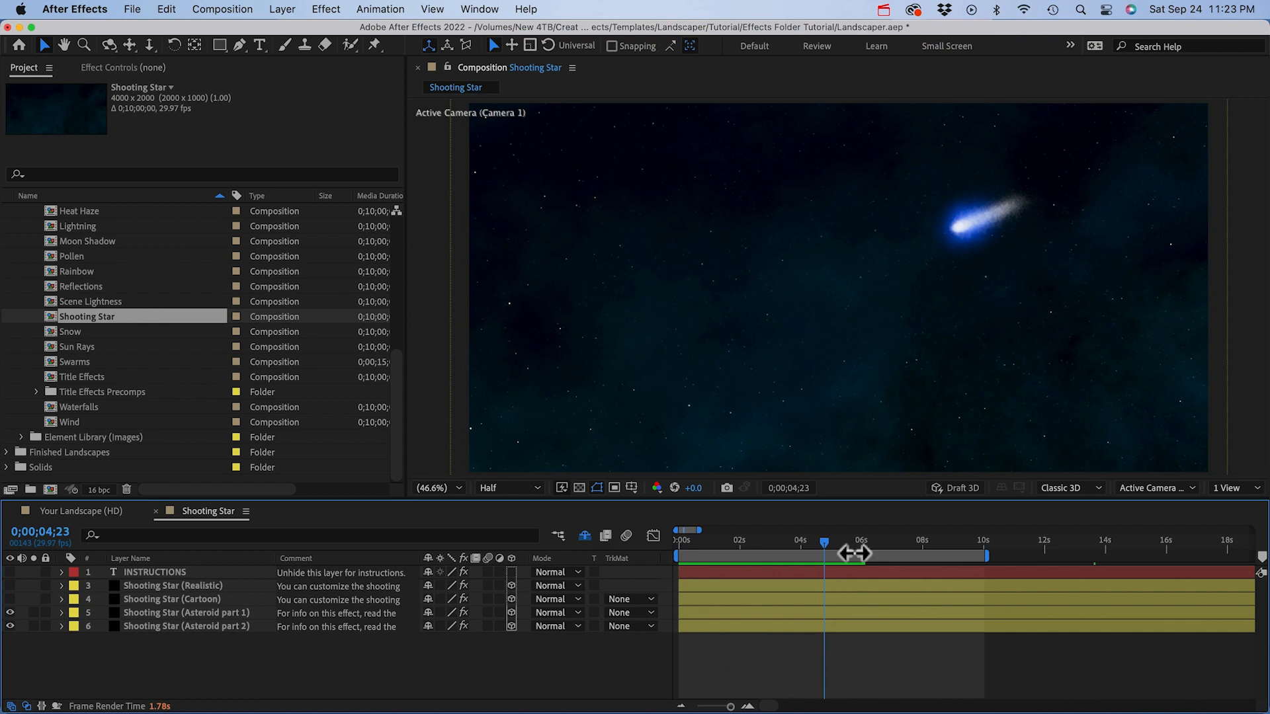
left_click(1037, 543)
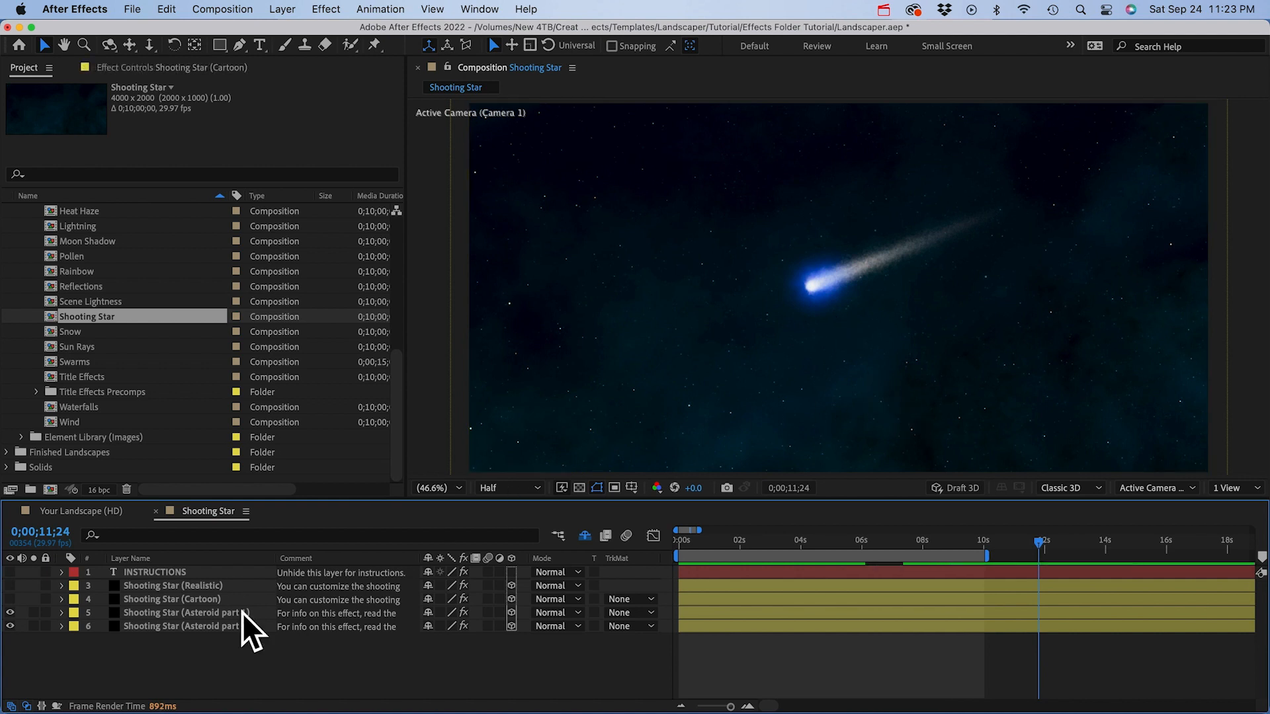
left_click(146, 655)
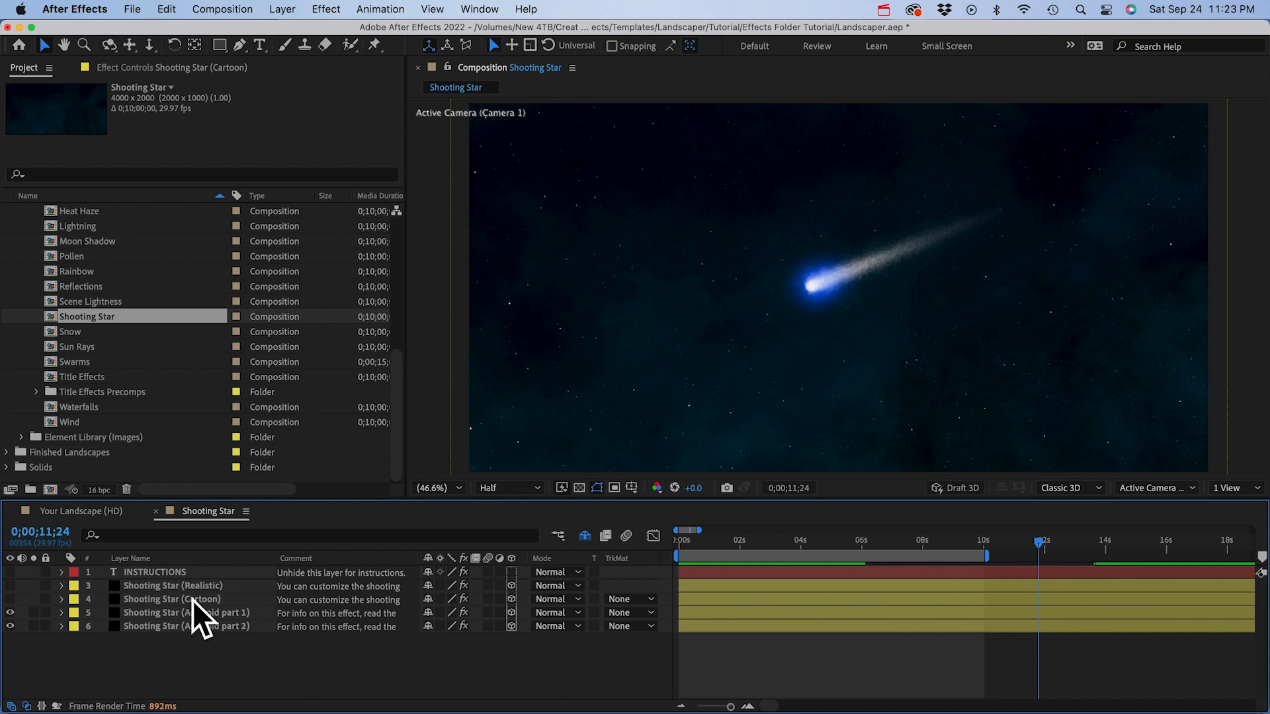
left_click(151, 617)
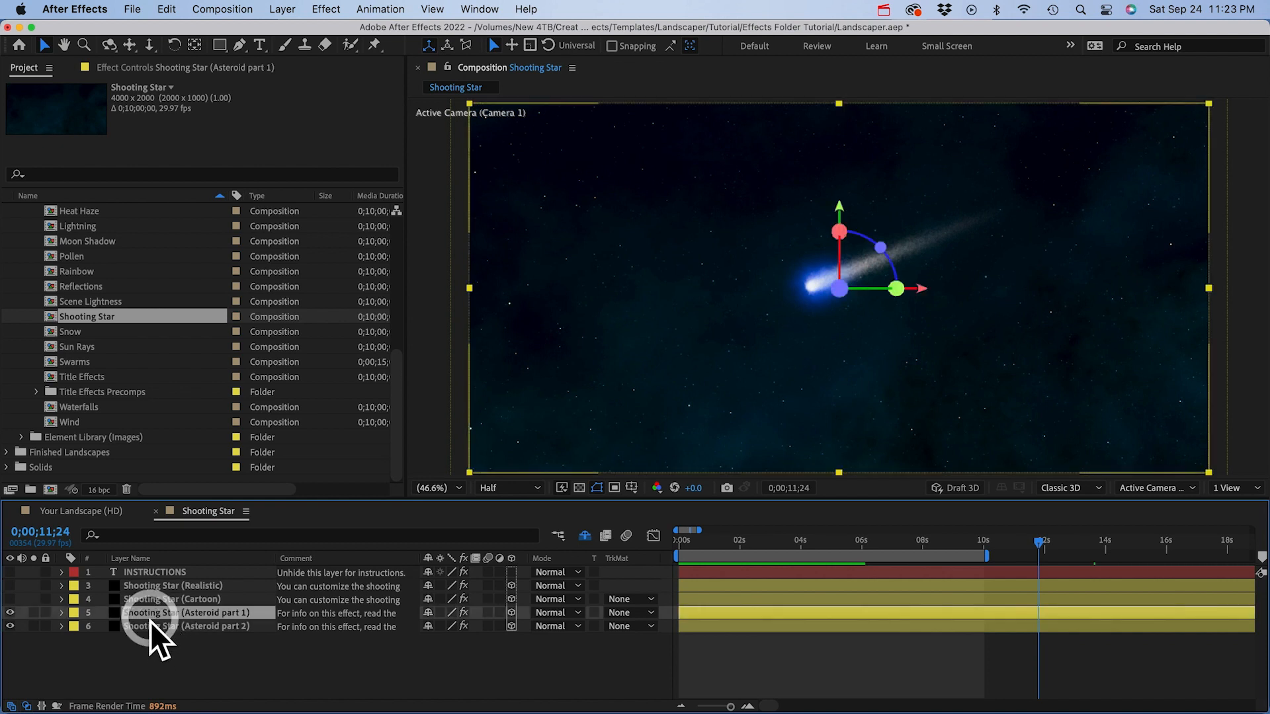
left_click(149, 625, "shift")
left_click(172, 641)
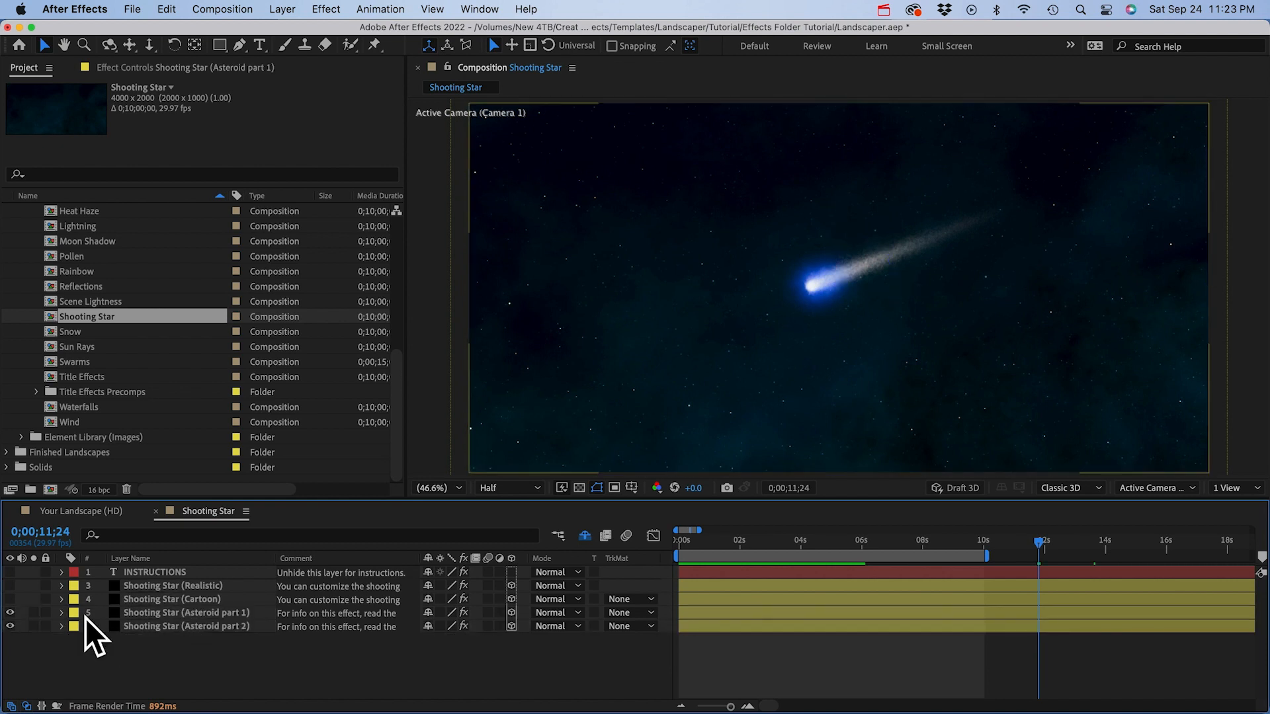
Step: Show Shooting Star (Cartoon), copy it, and paste it directly above the Stars layer in Your Landscape (HD)
left_click(10, 599)
left_click(149, 599)
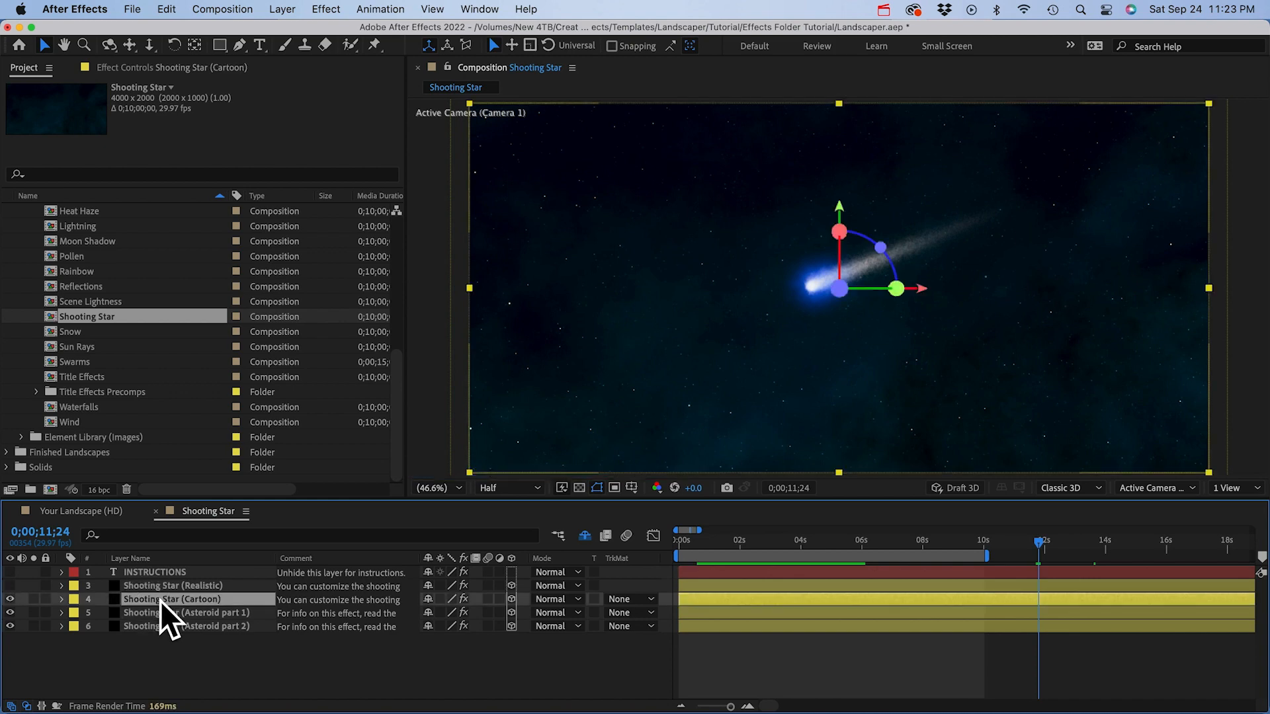
key("super+c")
left_click(86, 511)
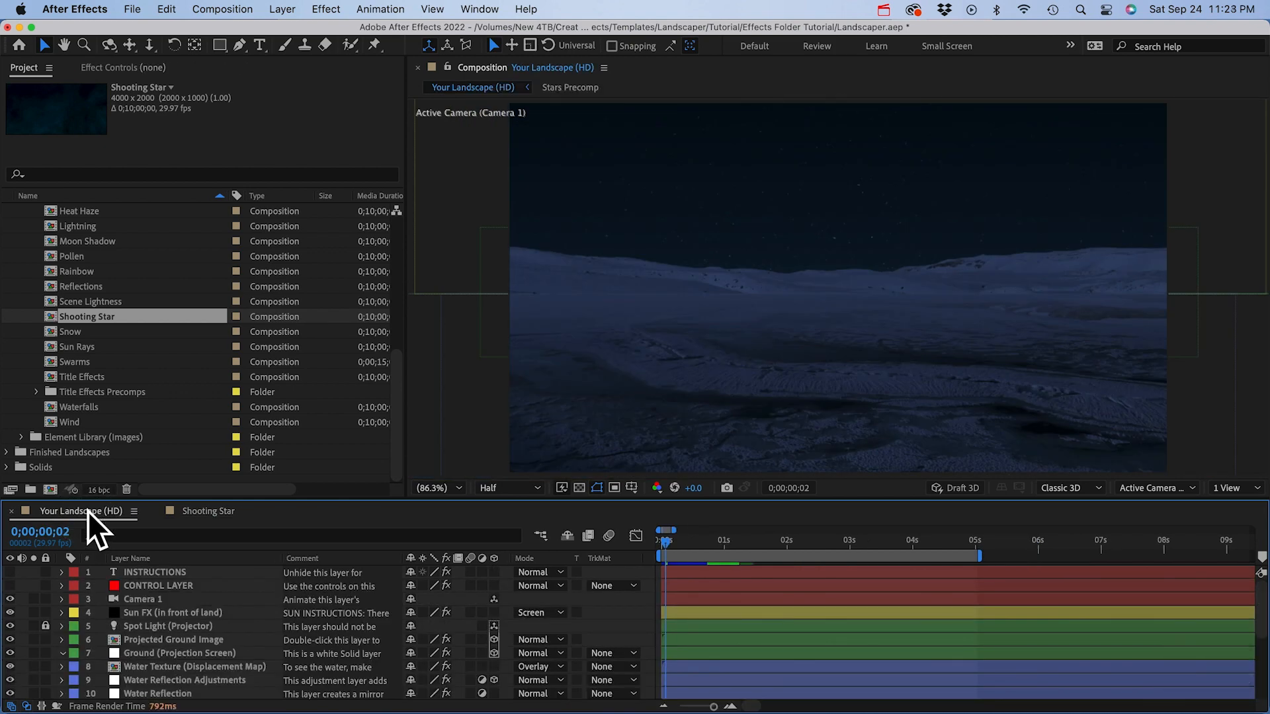
scroll(161, 620, "down", 5)
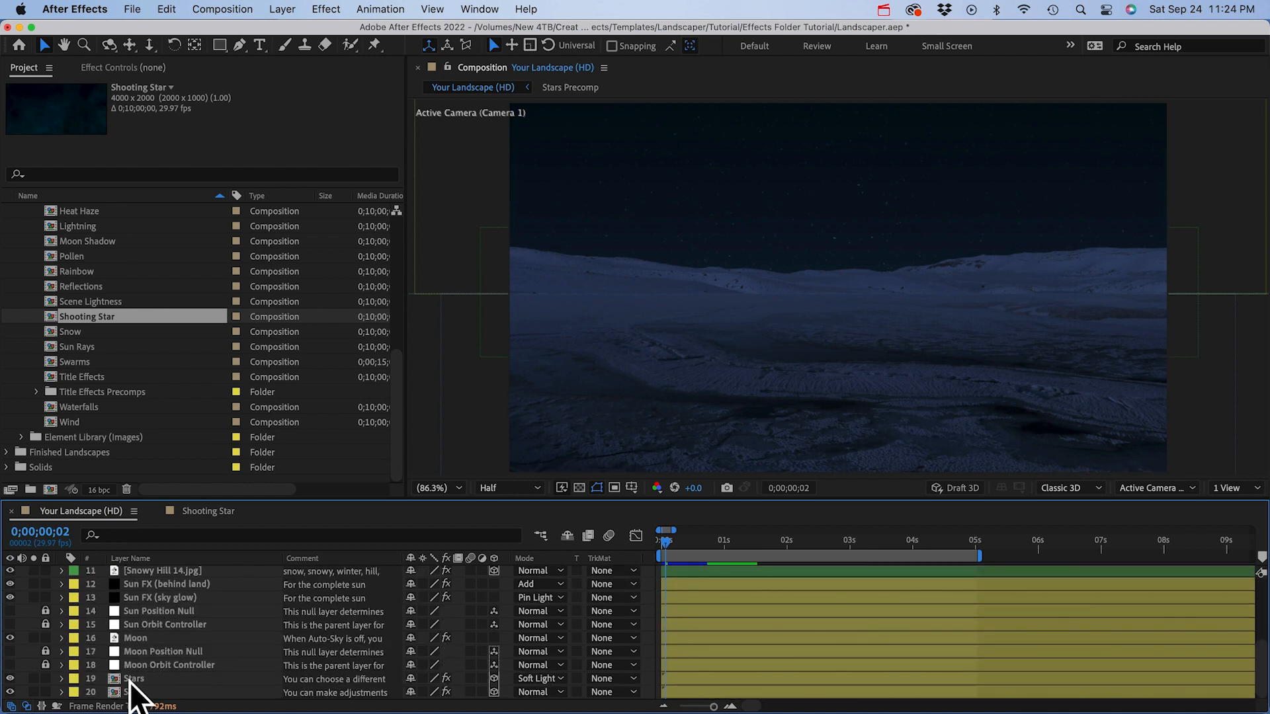
left_click(158, 681)
key("cmd+v")
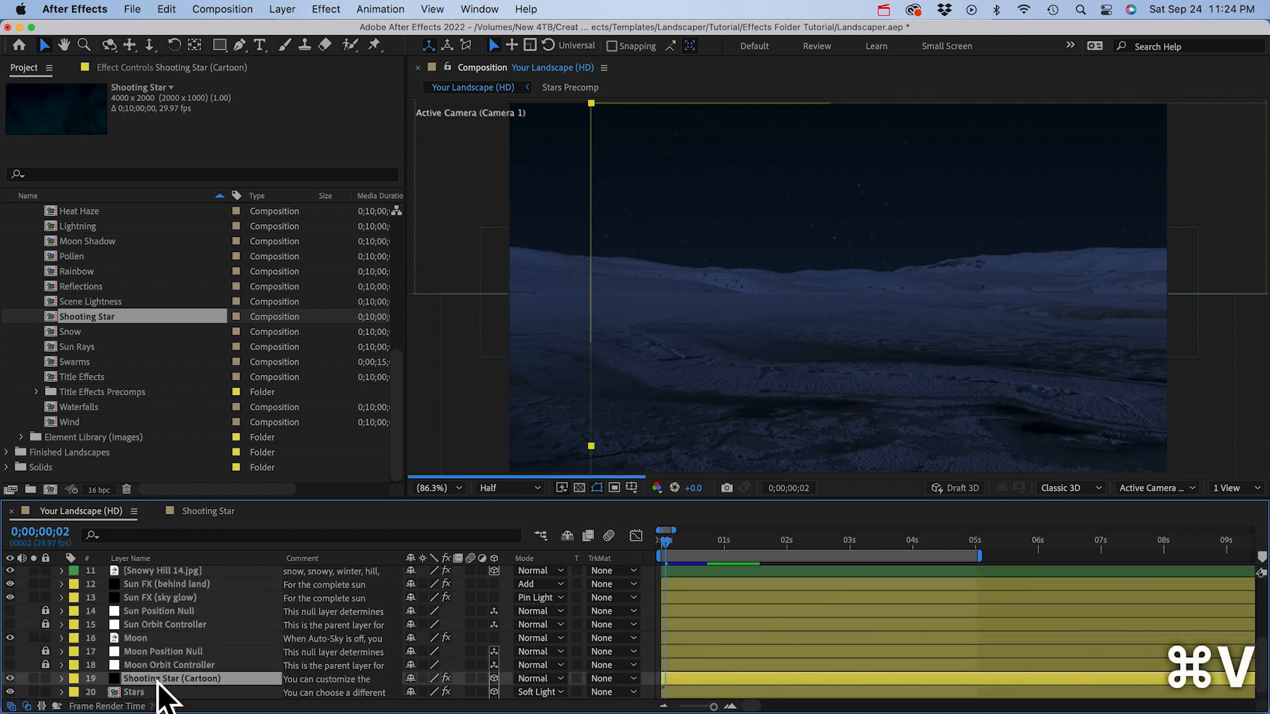
scroll(150, 684, "down", 1)
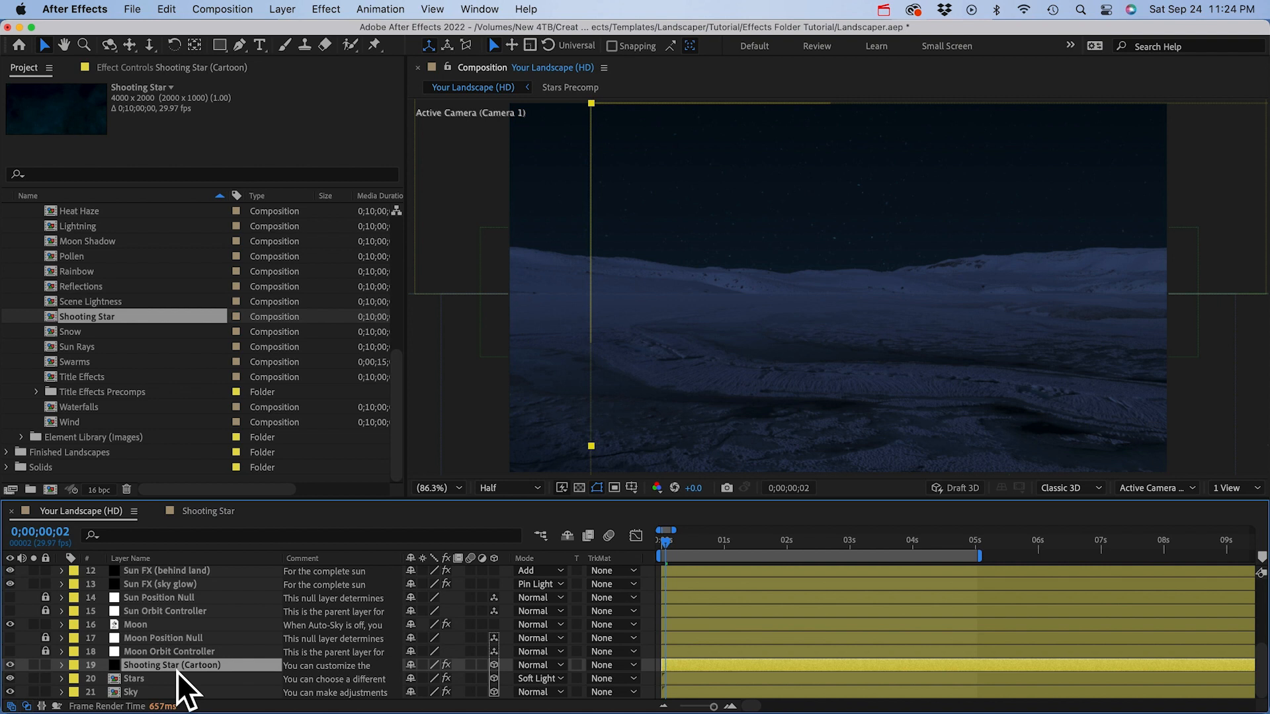
Step: Scale Shooting Star (Cartoon) to 75%, center it over the landscape's sky, and preview it at 0;00;01;16
scroll(784, 334, "down", 6)
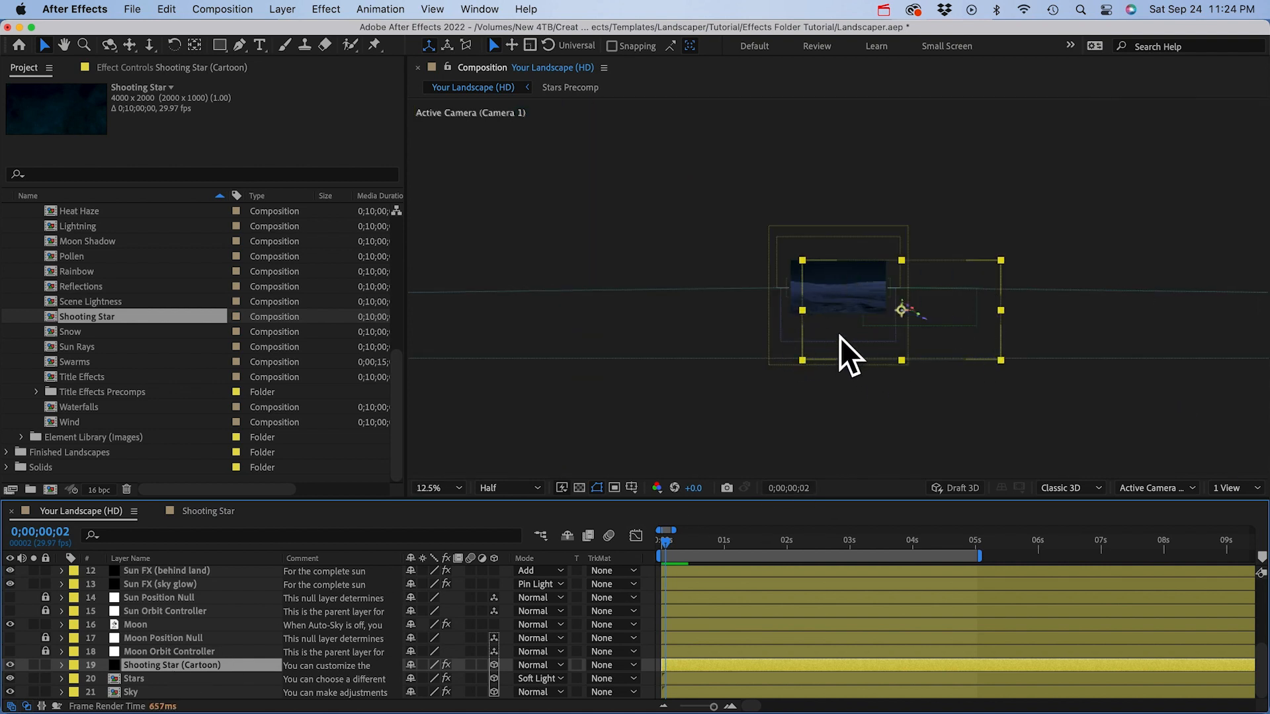
key("s")
left_click_drag(454, 679, 432, 677)
key("period")
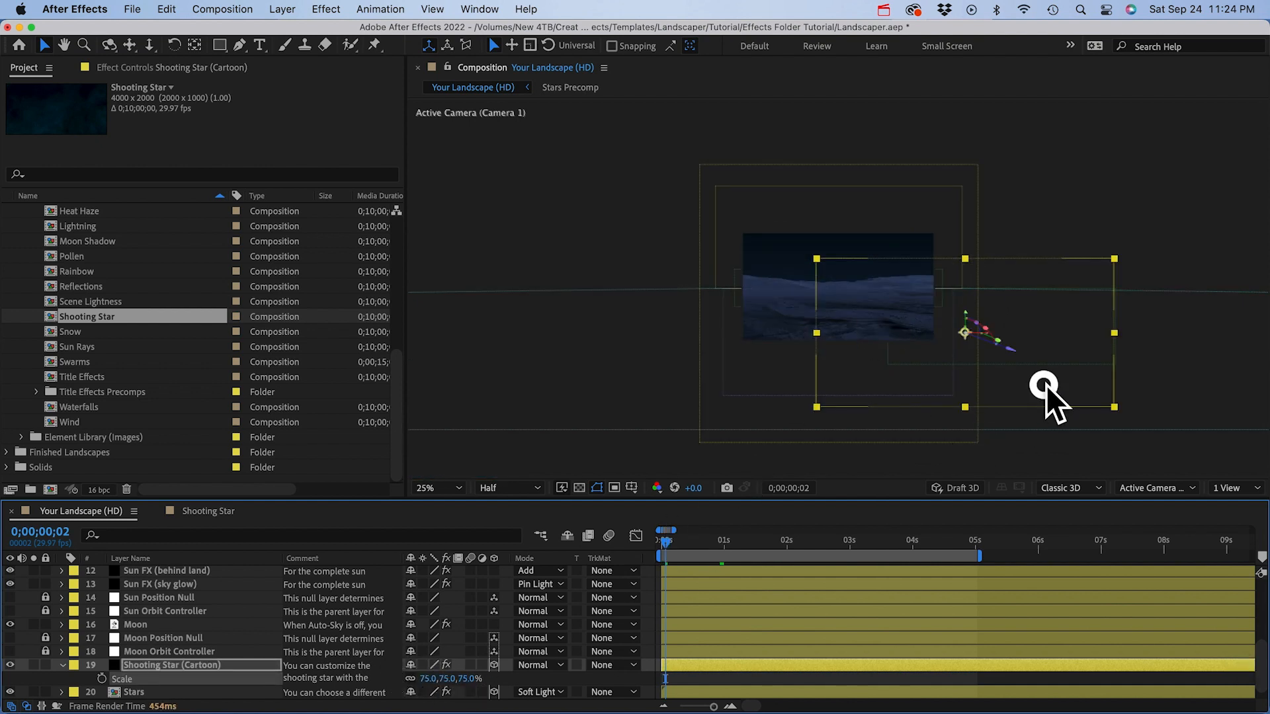
left_click_drag(1045, 384, 920, 328)
left_click_drag(664, 541, 759, 546)
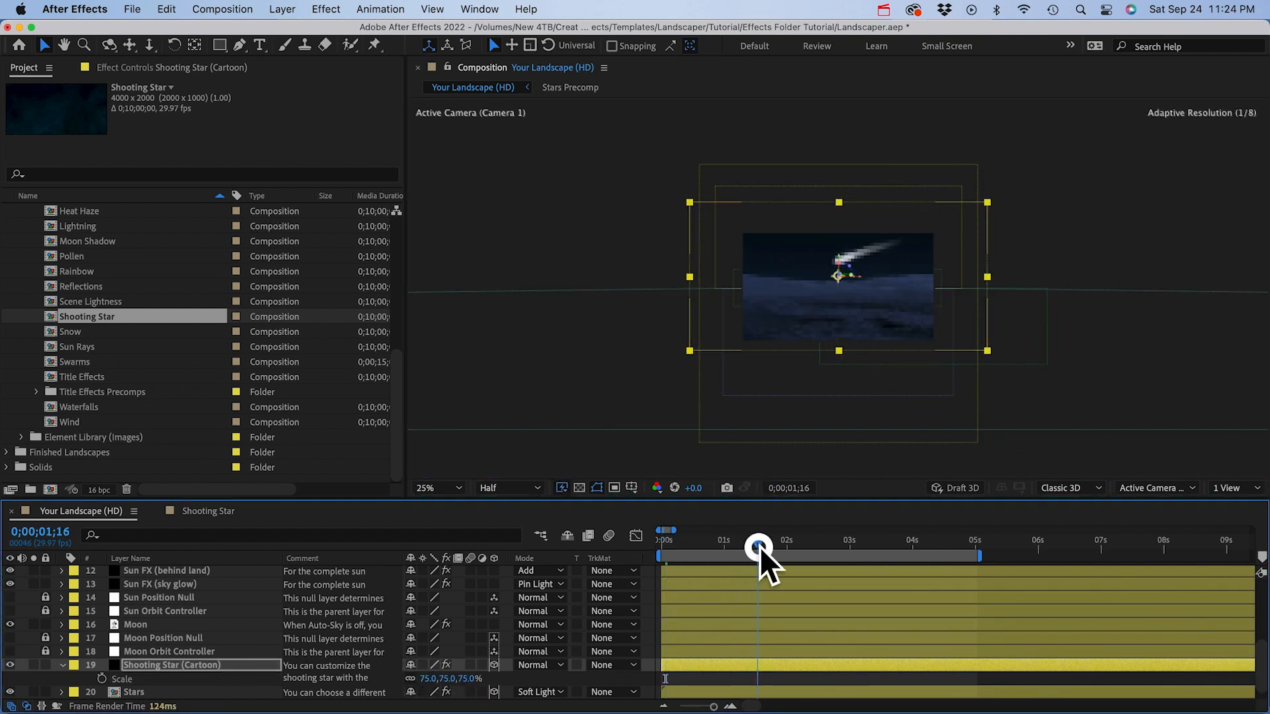
Step: Reduce Shooting Star (Cartoon)'s scale to 57% and shift it toward the left part of the sky
left_click_drag(427, 678, 409, 678)
key("period")
key("period")
key("period")
left_click_drag(1034, 165, 890, 170)
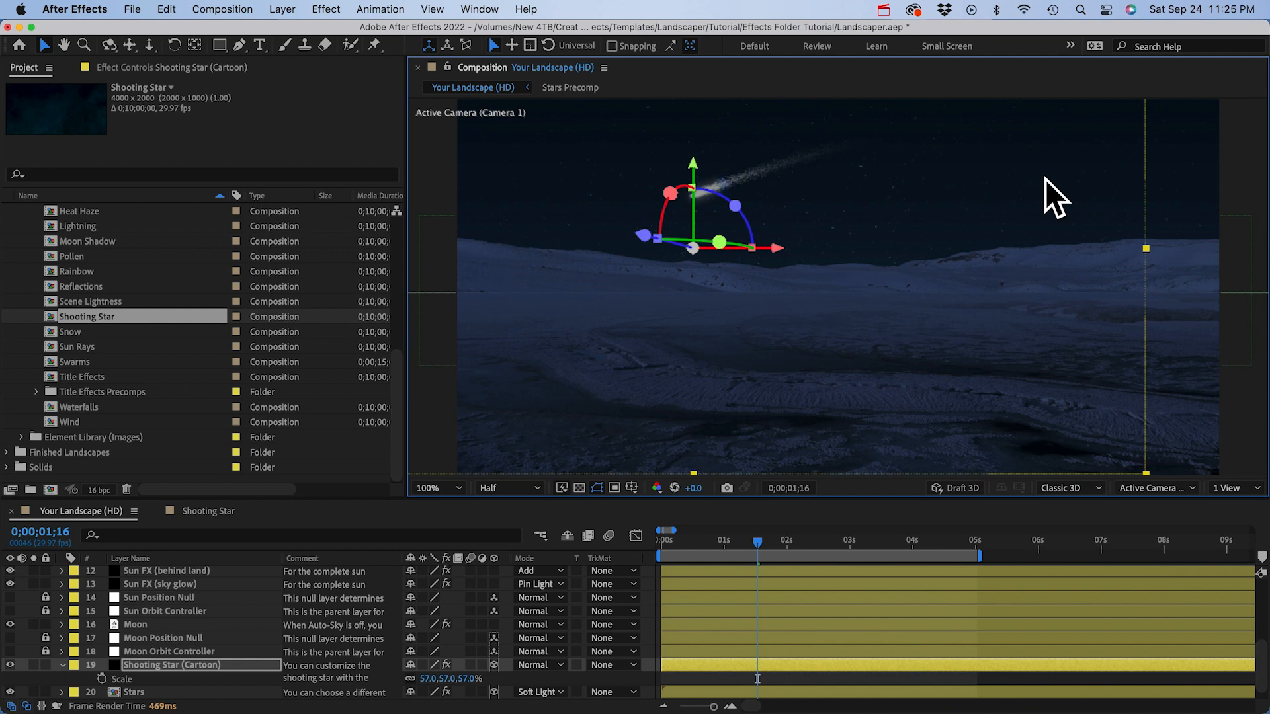
Step: Show the effect controls of Shooting Star (Cartoon) and reveal its keyframes in the Shooting Star composition at 0;00;00;00
left_click(158, 666)
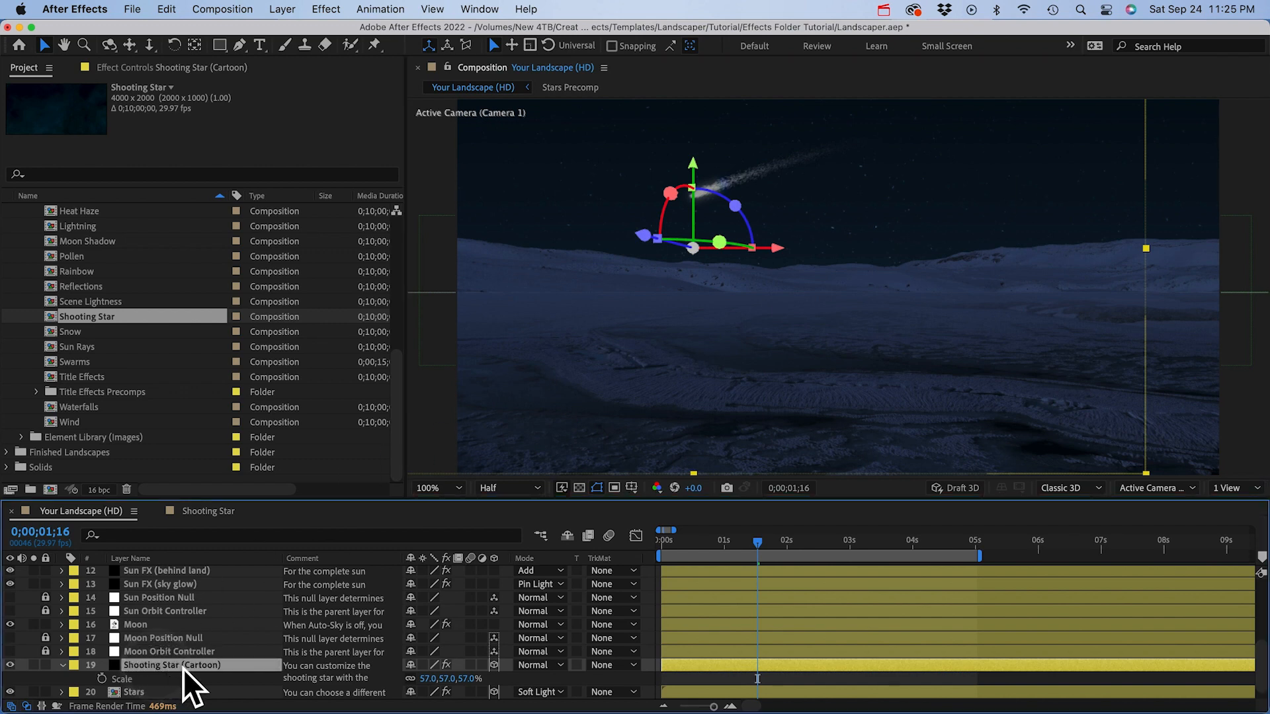
left_click(141, 68)
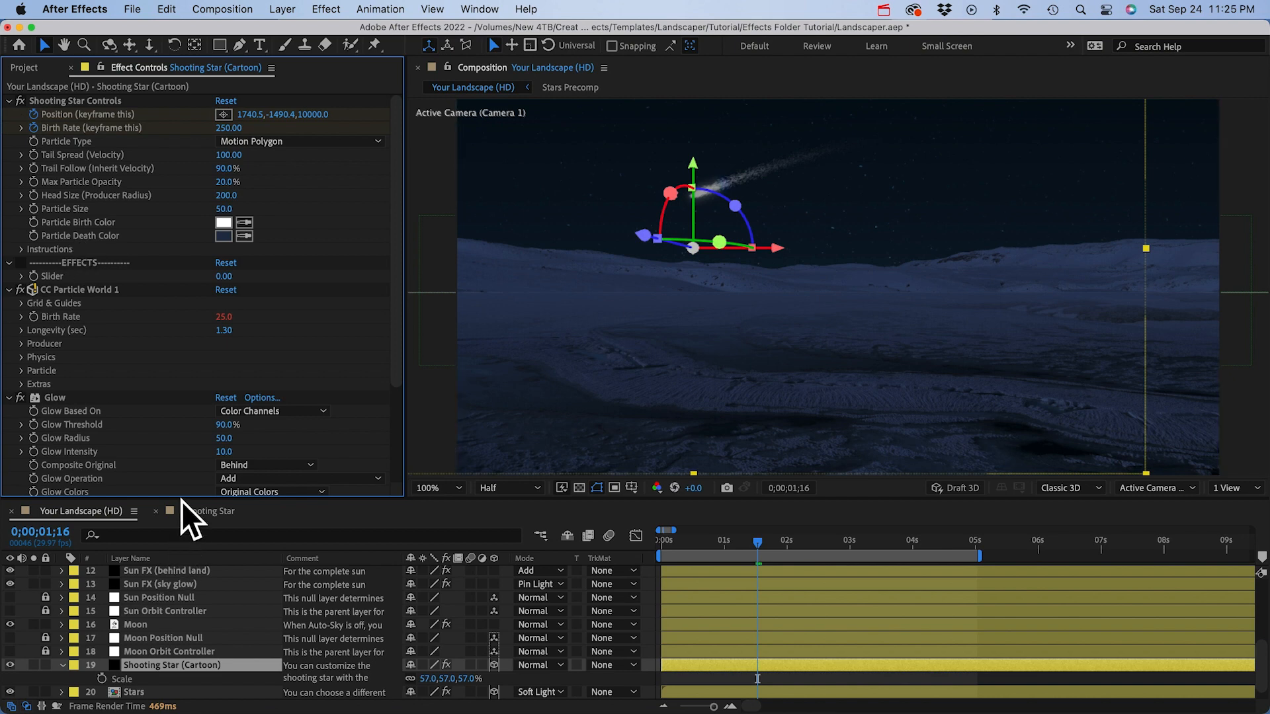
left_click(201, 511)
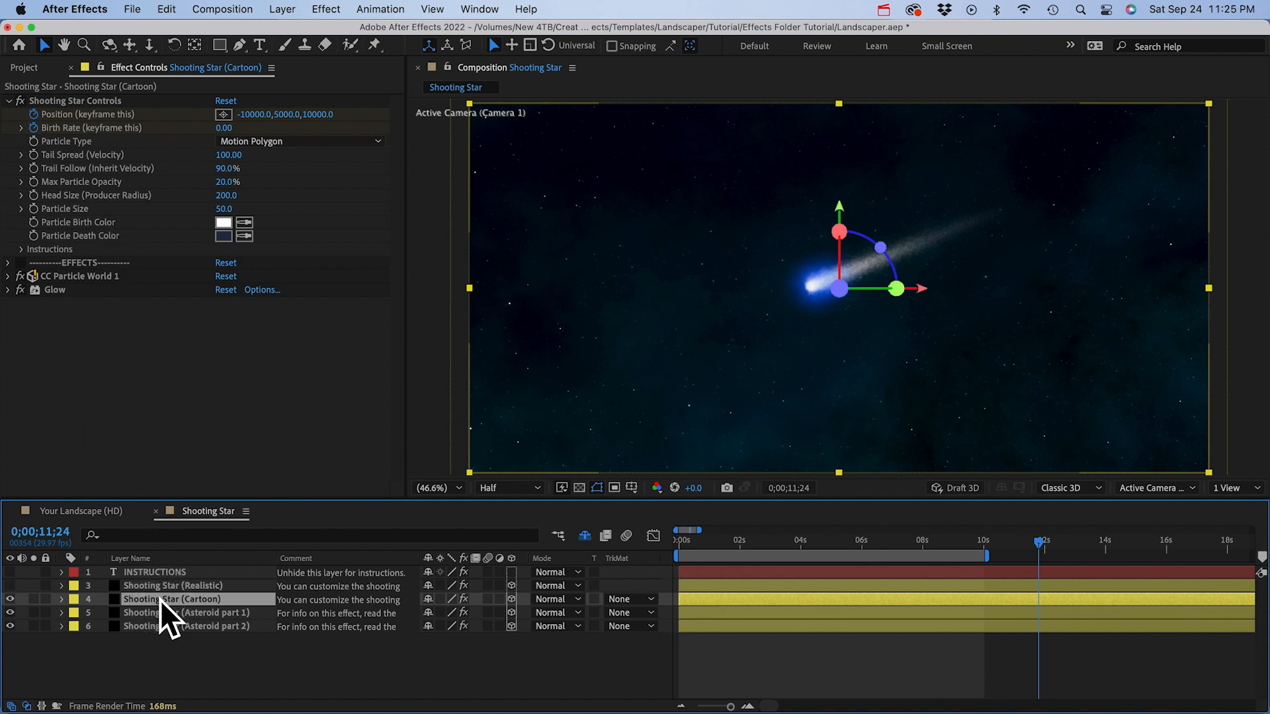
key("u")
left_click_drag(731, 559, 672, 542)
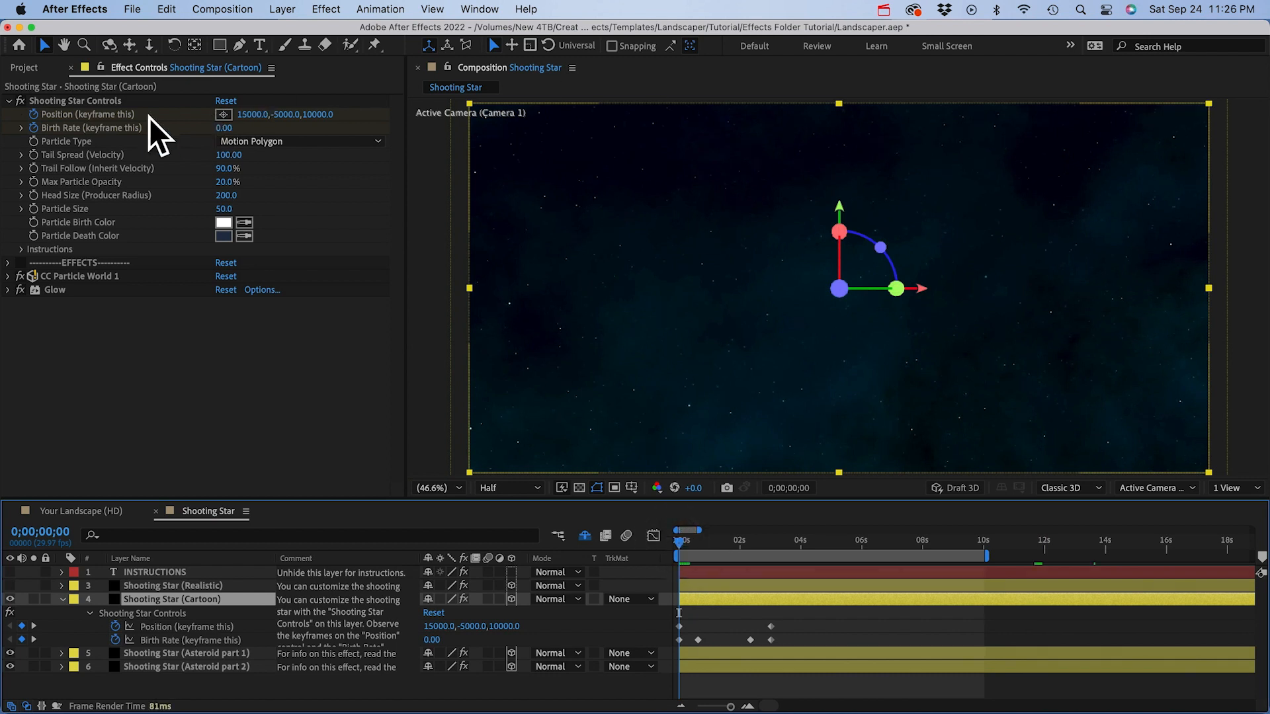
Step: Set the X value of Shooting Star (Cartoon)'s first Position keyframe to 14967, leaving the point picker unused
left_click(65, 116)
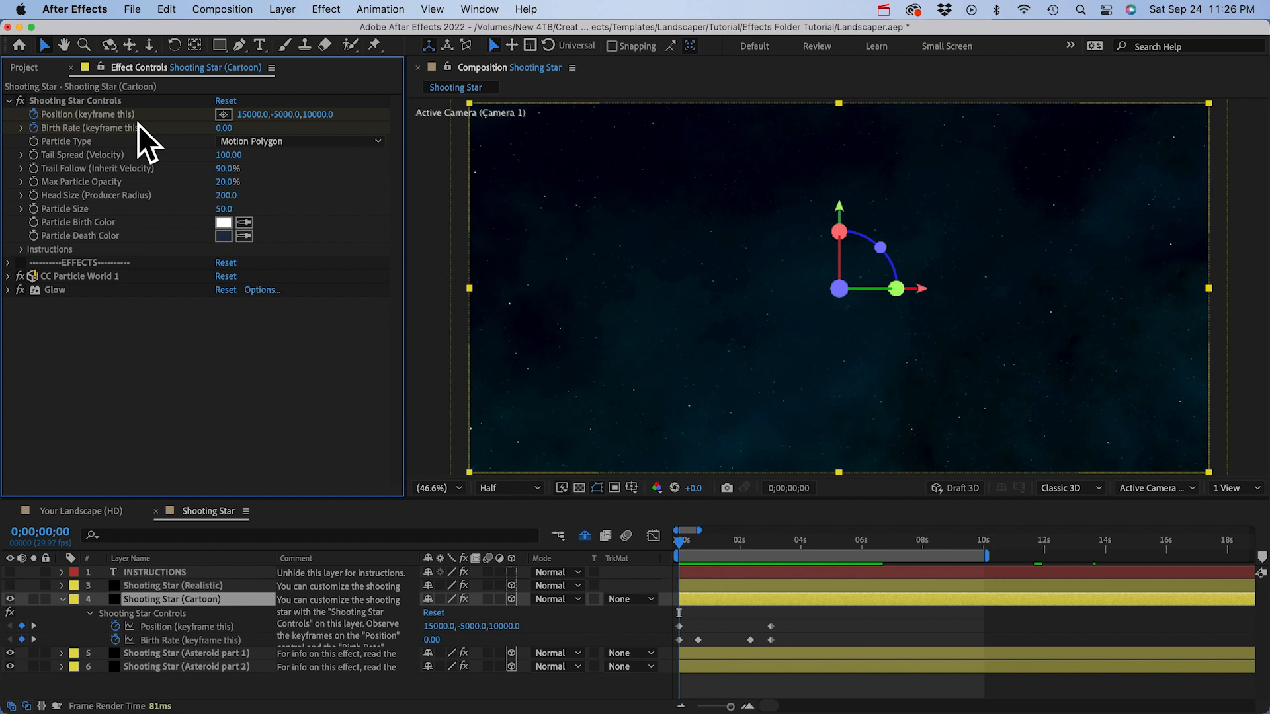
left_click(223, 115)
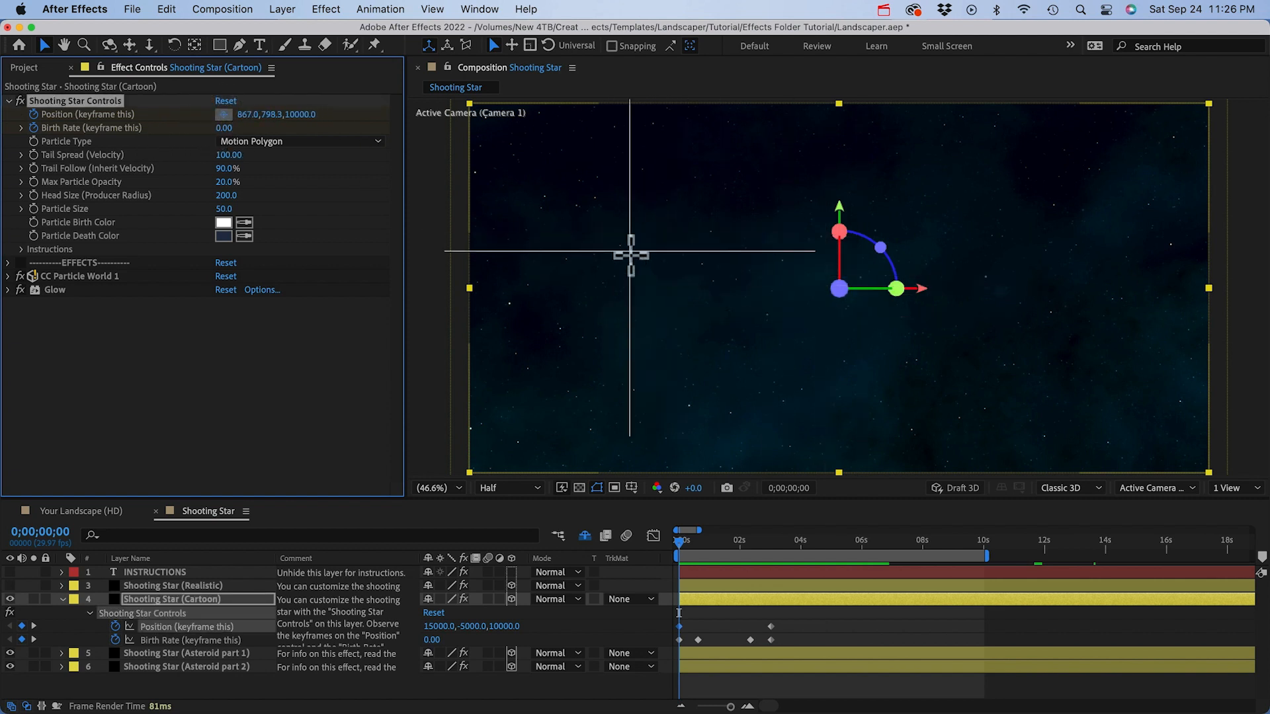
left_click(151, 355)
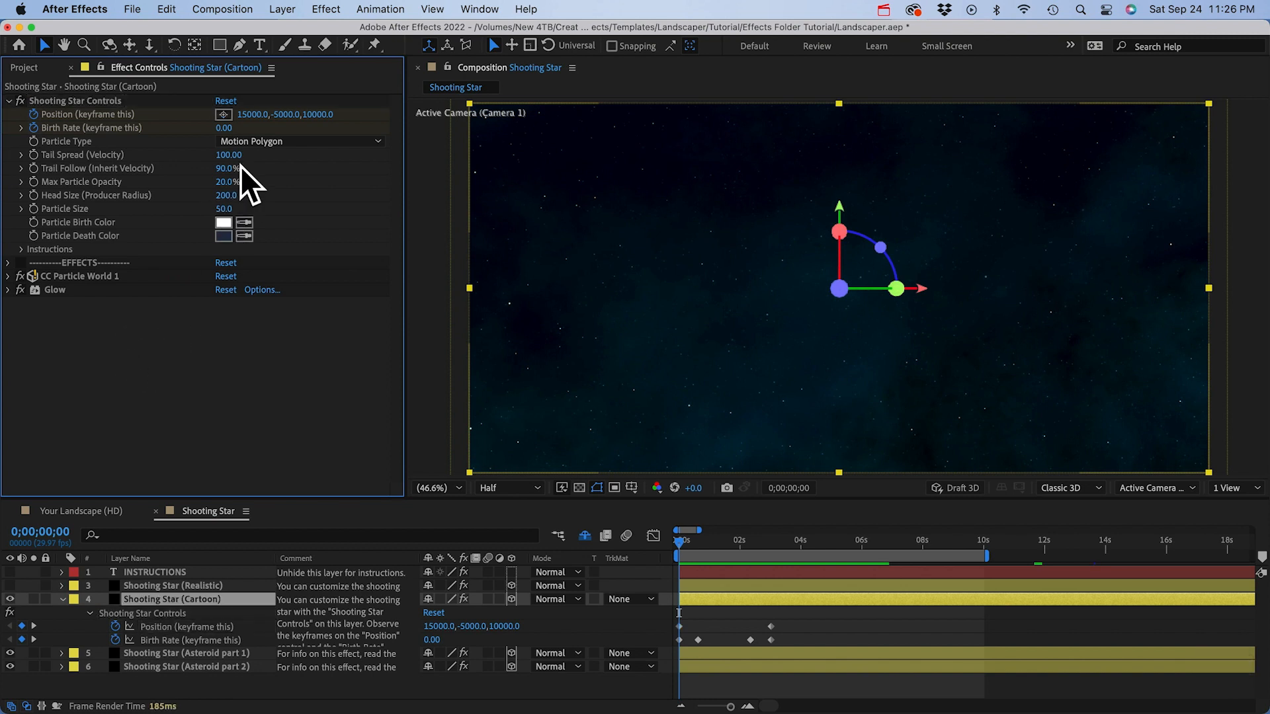
mouse_move(253, 119)
left_mouse_down()
mouse_move(320, 113)
mouse_move(108, 119)
mouse_move(229, 121)
left_mouse_up()
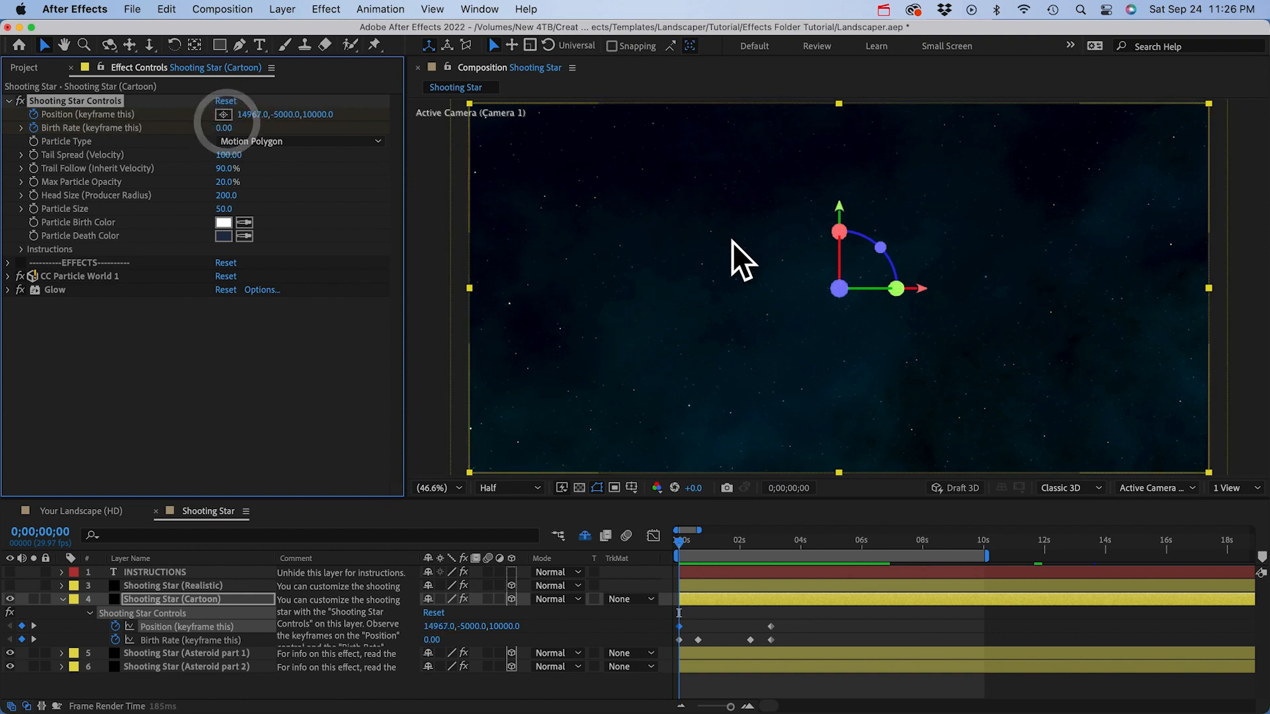
Step: Preview the cartoon shooting star's keyframed flight from the start through 0;00;03;03
left_click_drag(693, 543, 716, 542)
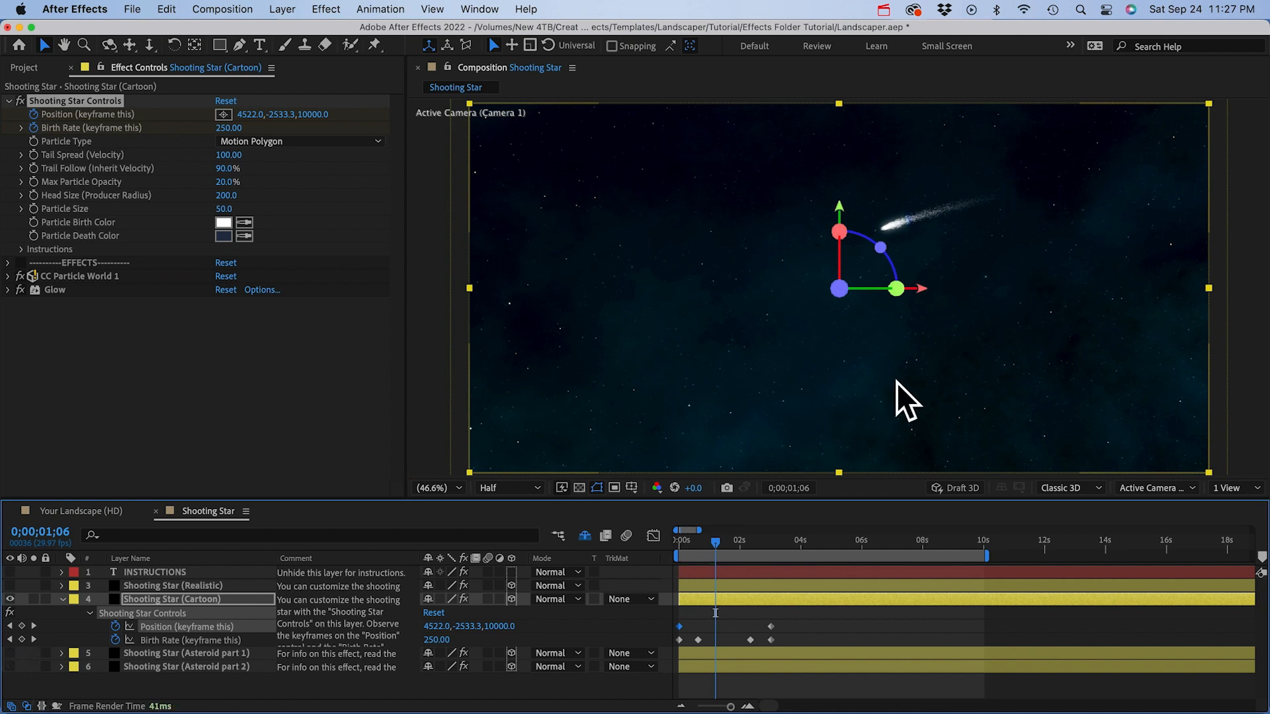
left_click(63, 128)
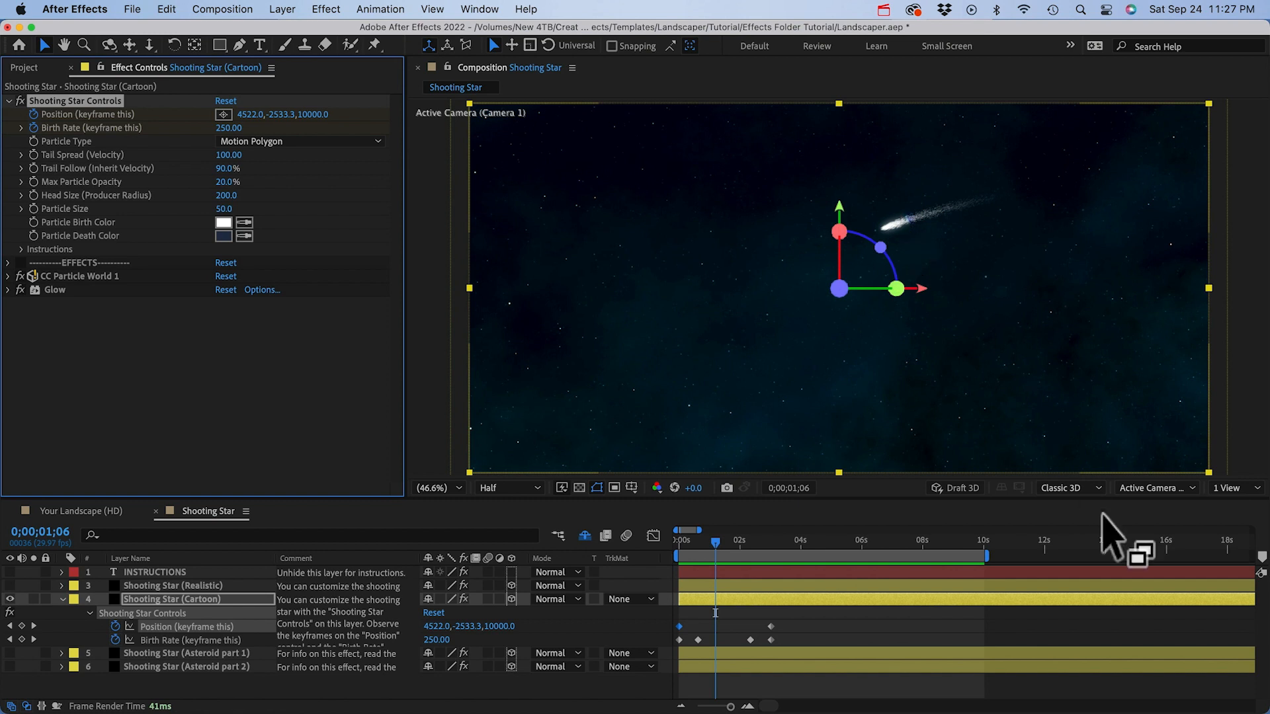
left_click(668, 540)
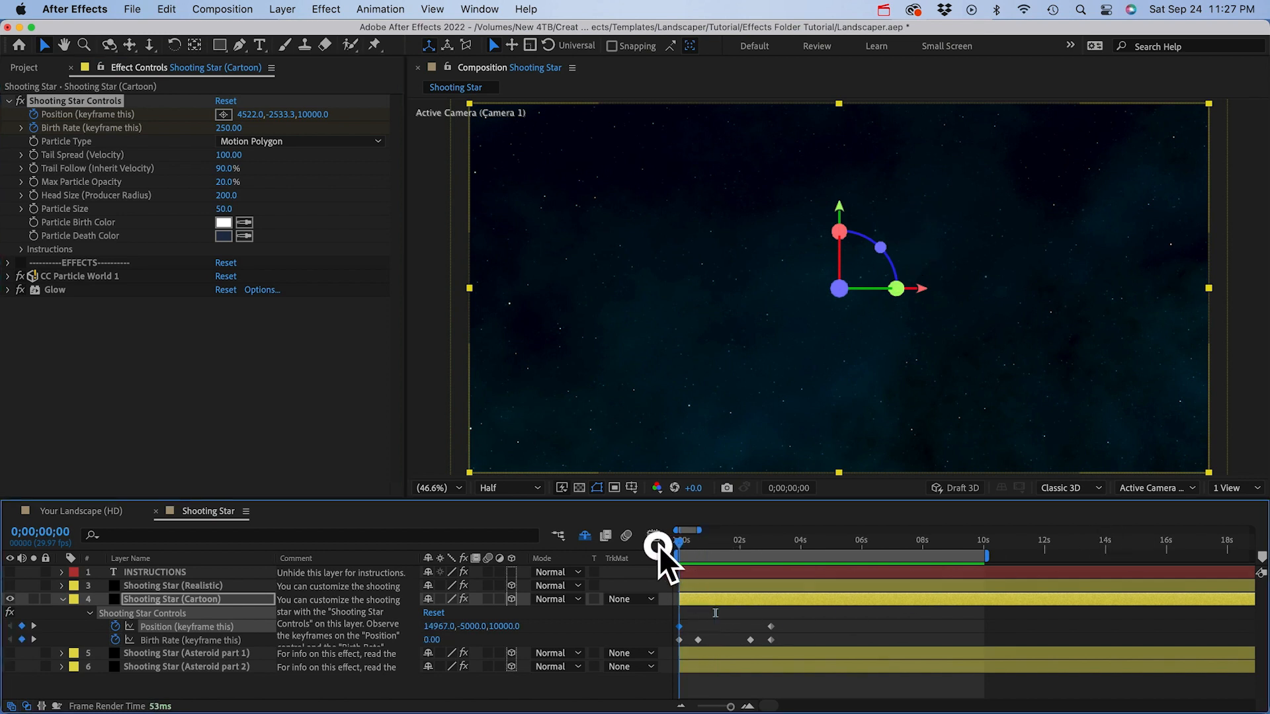
left_click_drag(679, 539, 710, 539)
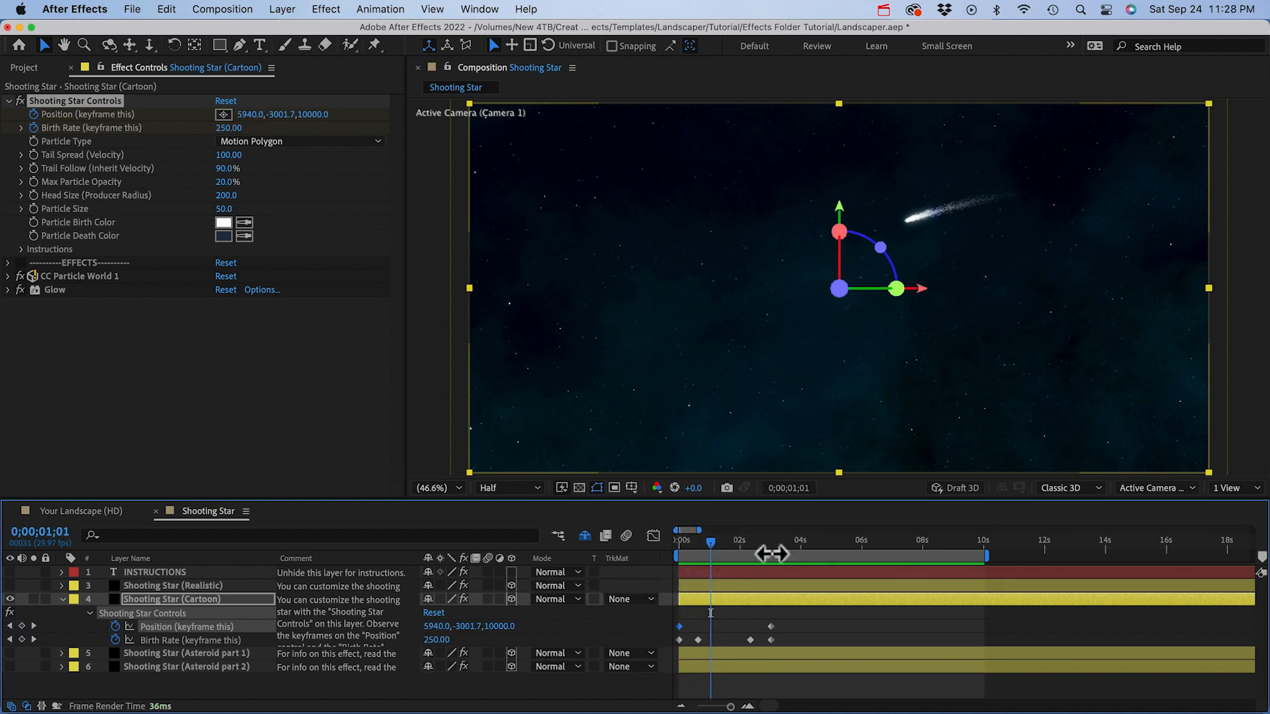
left_click_drag(744, 544, 773, 545)
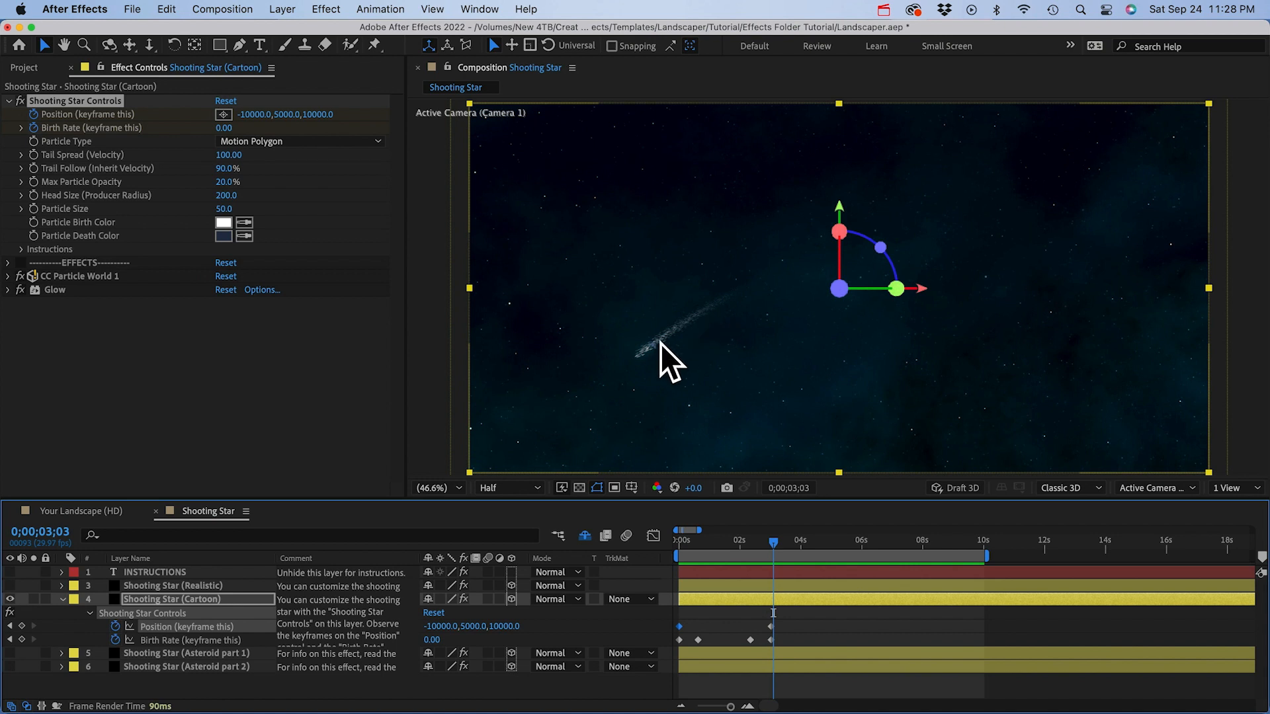
Step: Examine the Particle settings, opacity map and Longevity of the CC Particle World 1 effect on Shooting Star (Cartoon)
left_click(9, 276)
scroll(59, 295, "down", 3)
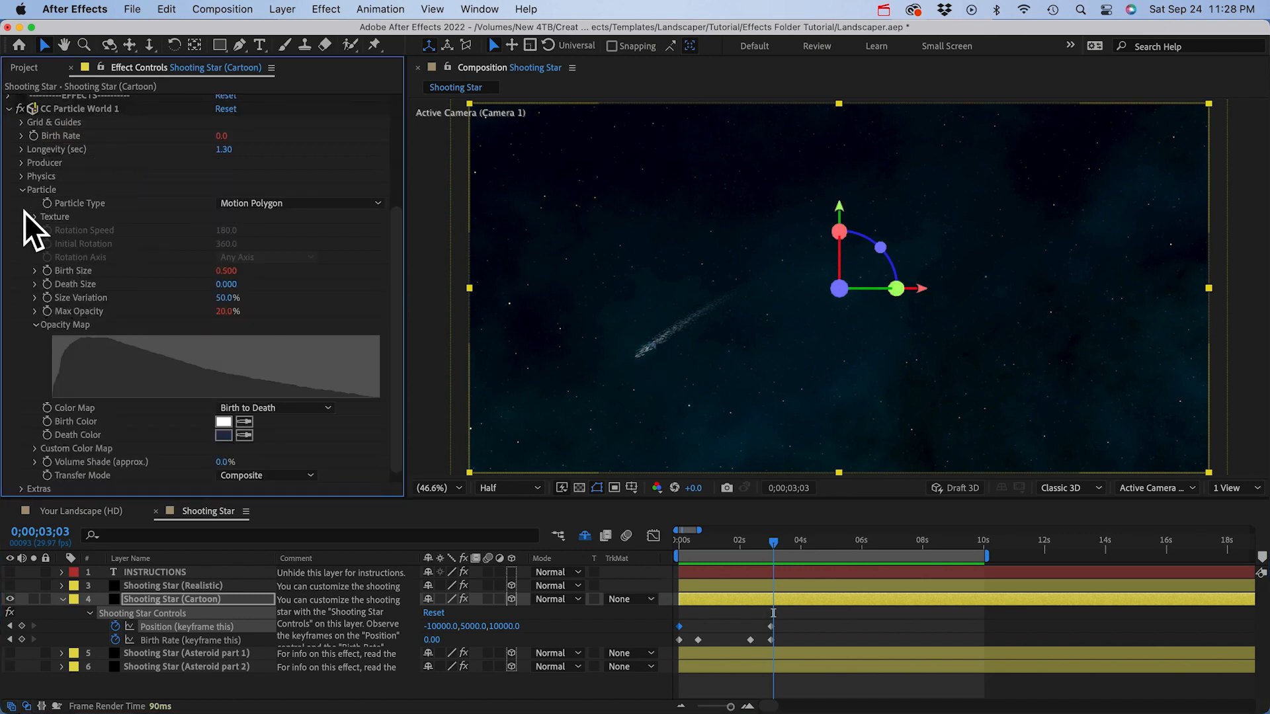
left_click(24, 189)
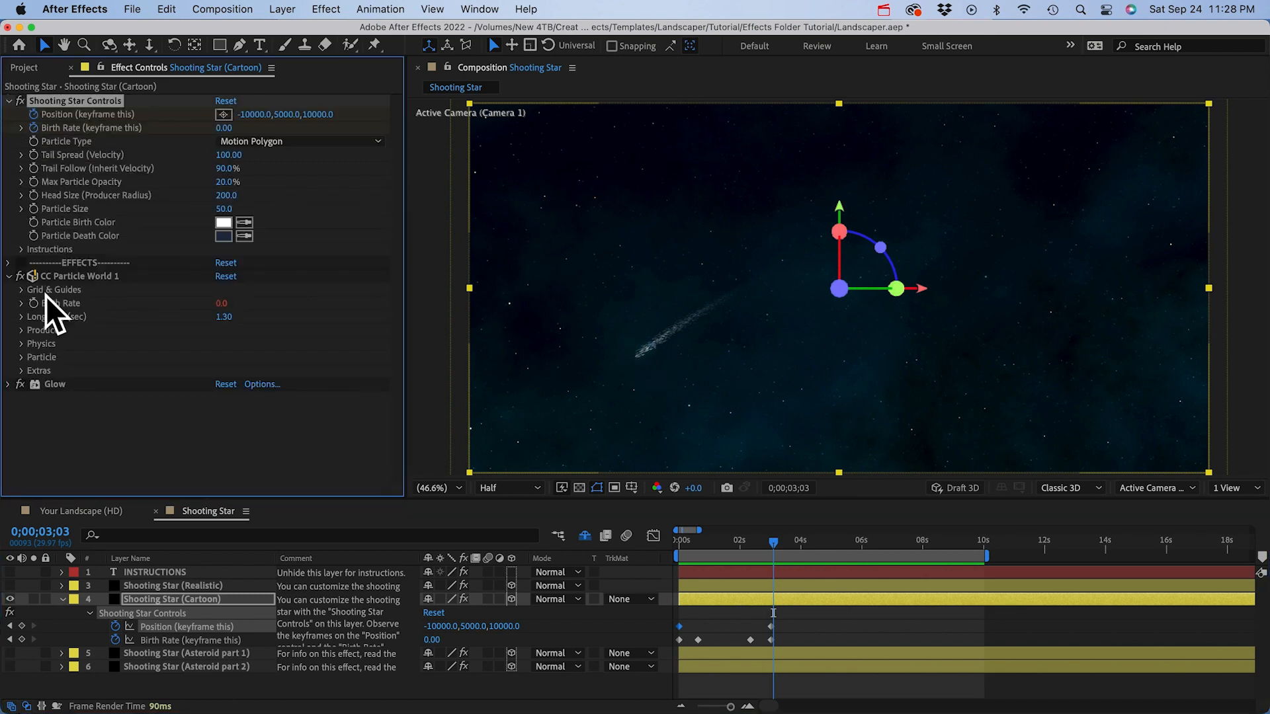
left_click(44, 317)
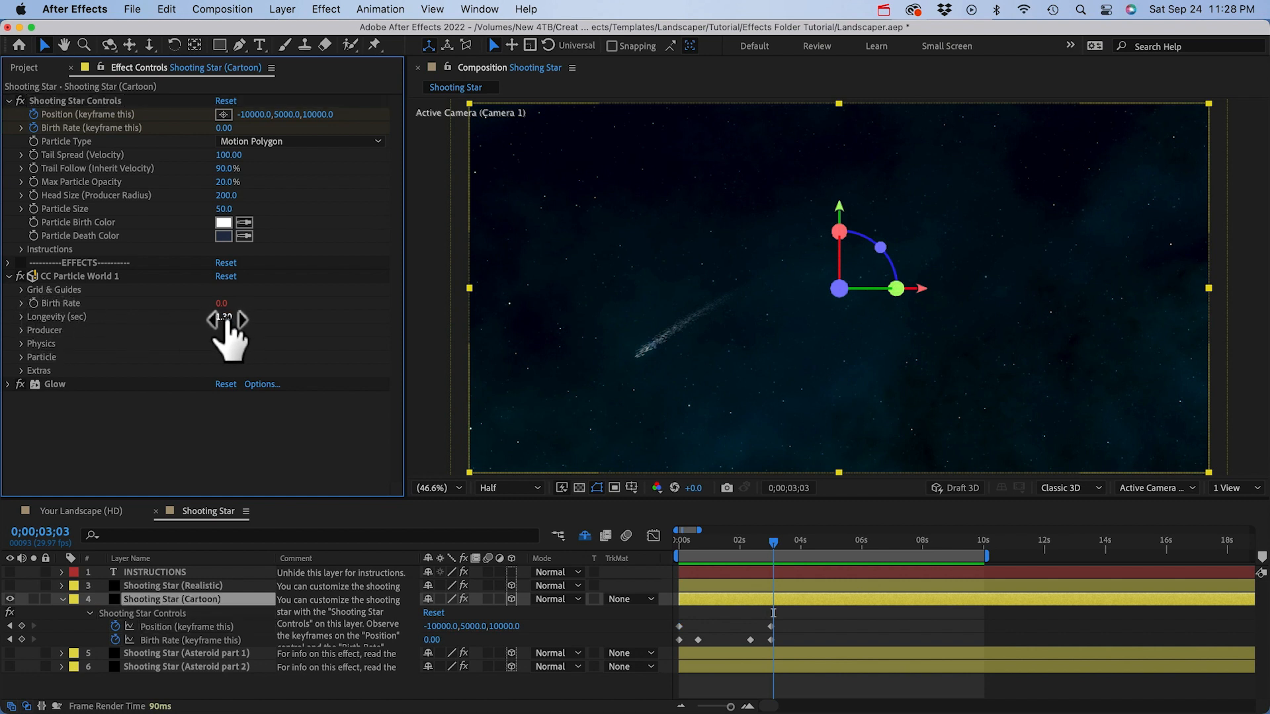
Step: Hide Shooting Star (Cartoon), show both Shooting Star (Asteroid) layers, and preview the asteroid up to 0;00;08;09
left_click(62, 599)
left_click(9, 600)
left_click_drag(9, 612, 9, 627)
left_click_drag(688, 547, 931, 547)
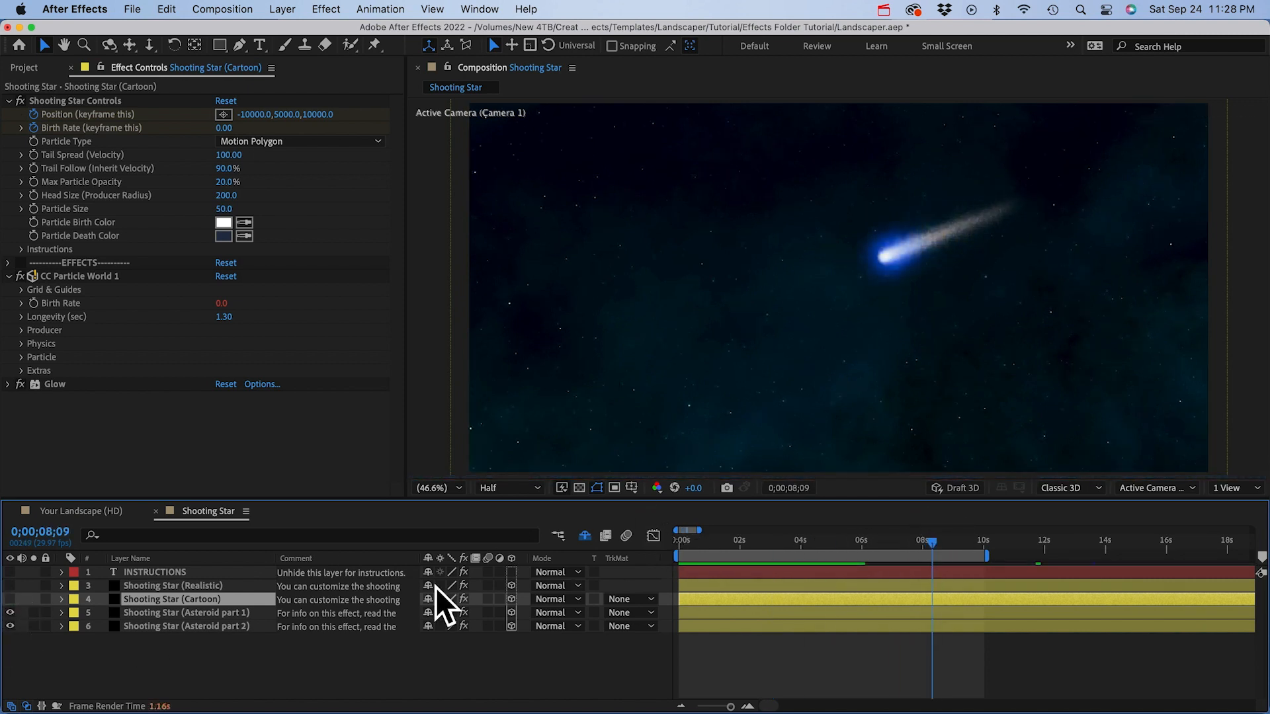
Step: Compare the effect settings of both Shooting Star (Asteroid) layers and reveal the keyframes of Asteroid part 1
left_click(173, 615)
left_click(173, 625)
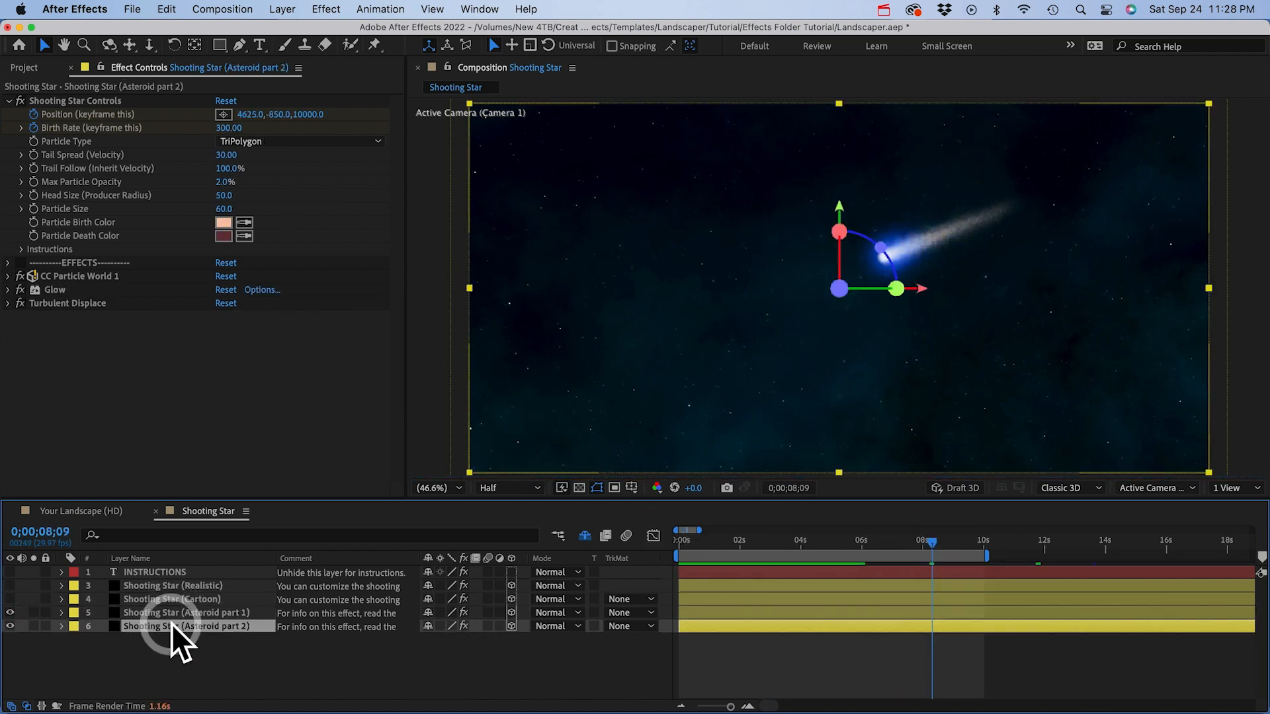
left_click(190, 614)
key("u")
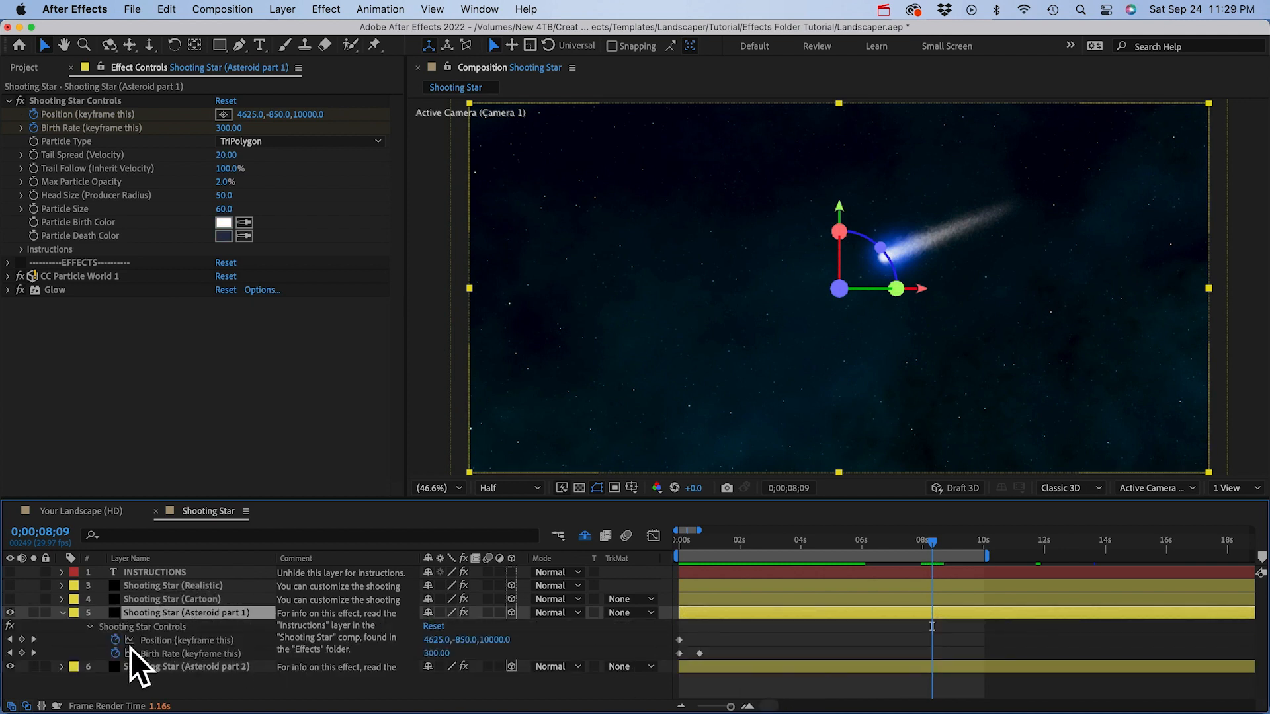
left_click(157, 638)
left_click(158, 669)
left_click(177, 680)
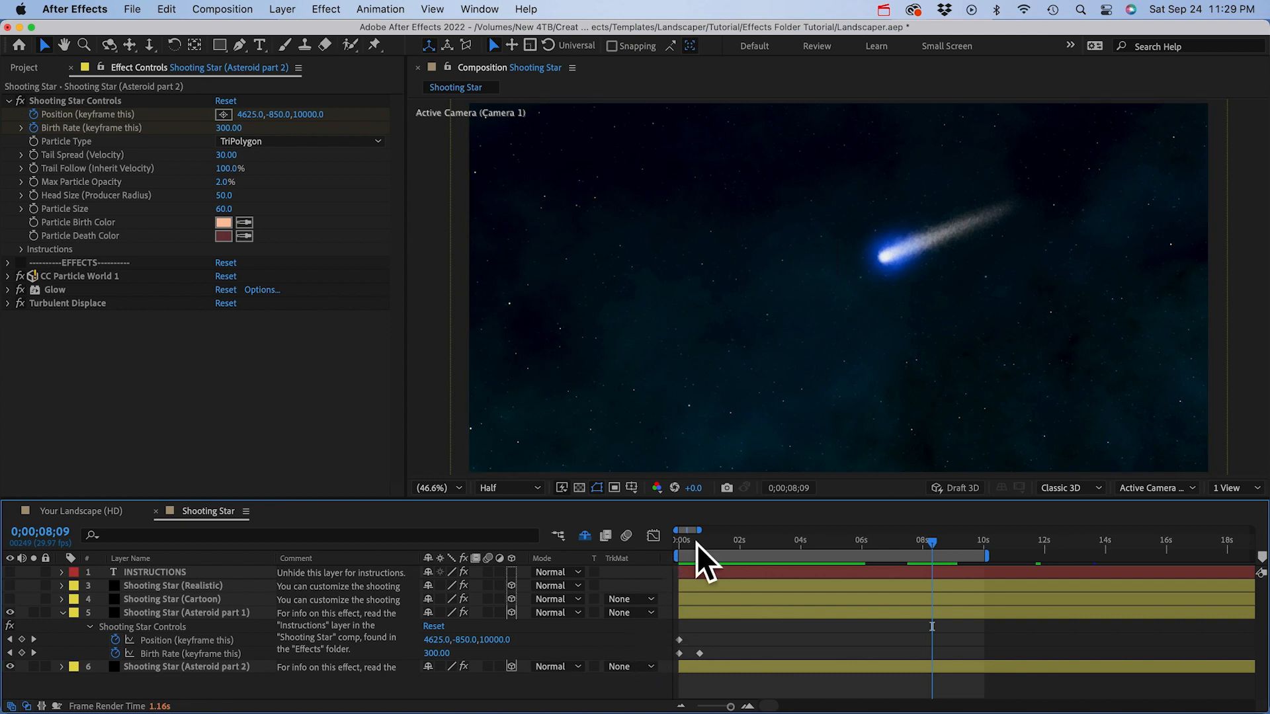
Step: Widen the visible time range past 35 seconds, preview the asteroid at 0;00;20;23, and return to 0;00;00;00
left_click_drag(701, 530, 718, 530)
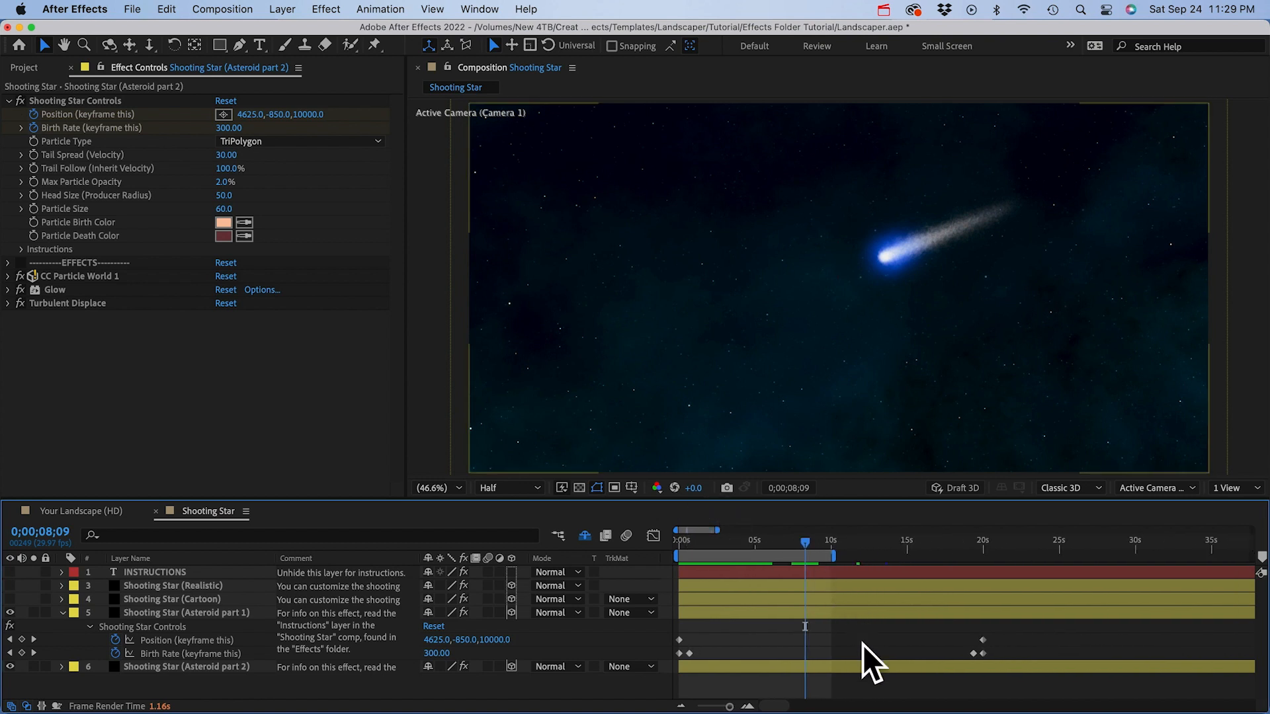
left_click(983, 543)
left_click_drag(983, 543, 994, 543)
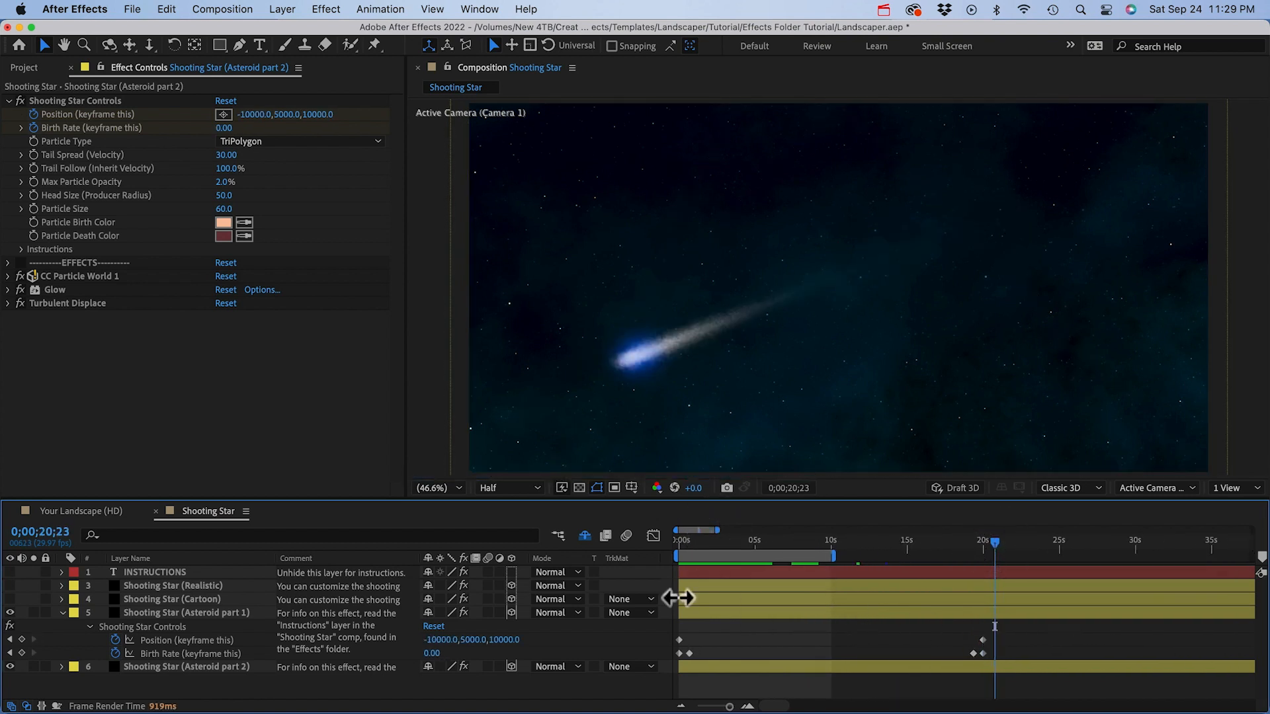
left_click_drag(820, 539, 678, 541)
Step: Shift both Shooting Star (Asteroid) layers about 11 seconds earlier together so the asteroid is already in flight at 0;00;00;00
left_click(754, 613)
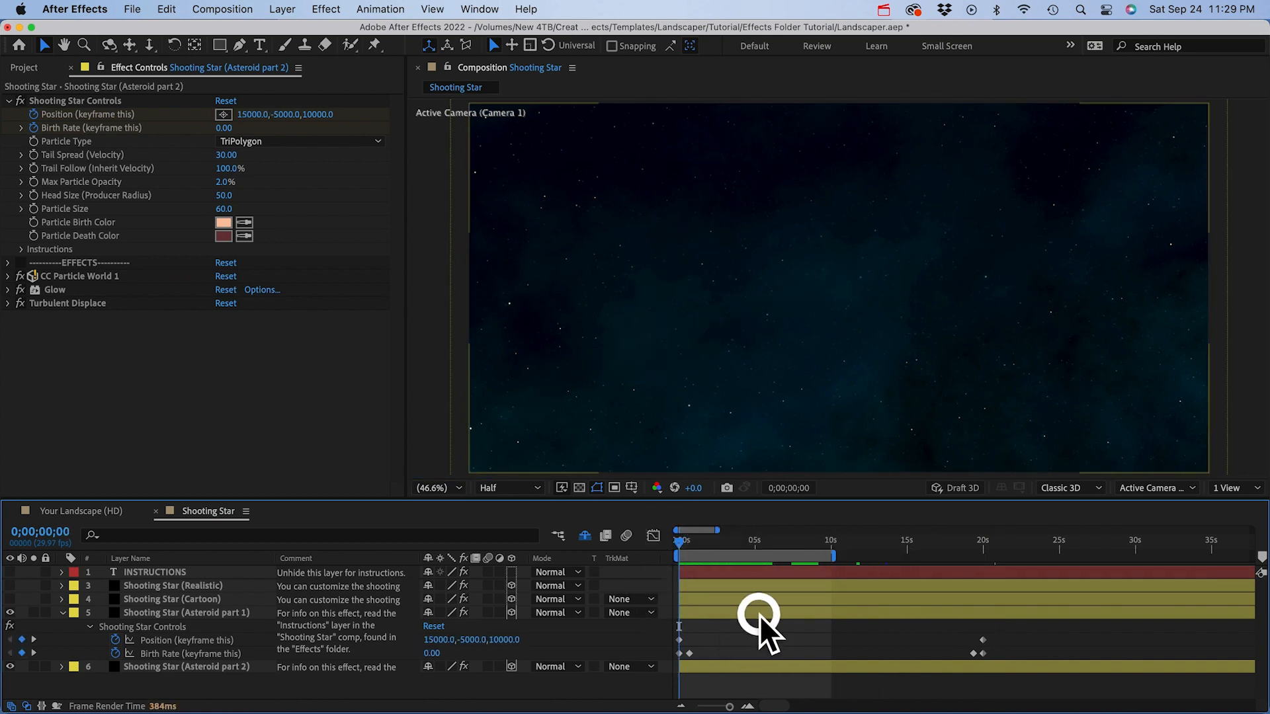
left_click(753, 666, "shift")
left_click_drag(880, 610, 710, 607)
left_click(790, 692)
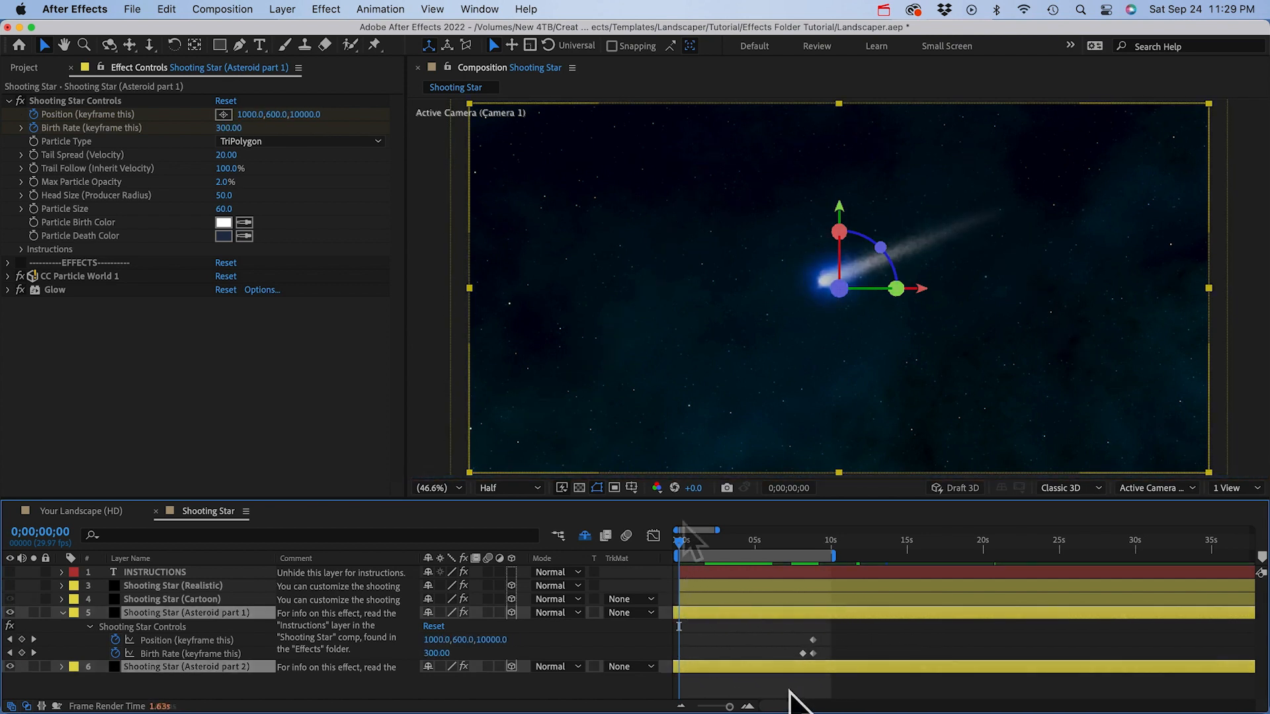
Step: At 0;00;02;09, open Shooting Star (Cartoon) in its own layer view and display the full Position motion path
mouse_move(695, 544)
left_mouse_down()
mouse_move(751, 544)
mouse_move(713, 545)
left_mouse_up()
left_click(166, 598)
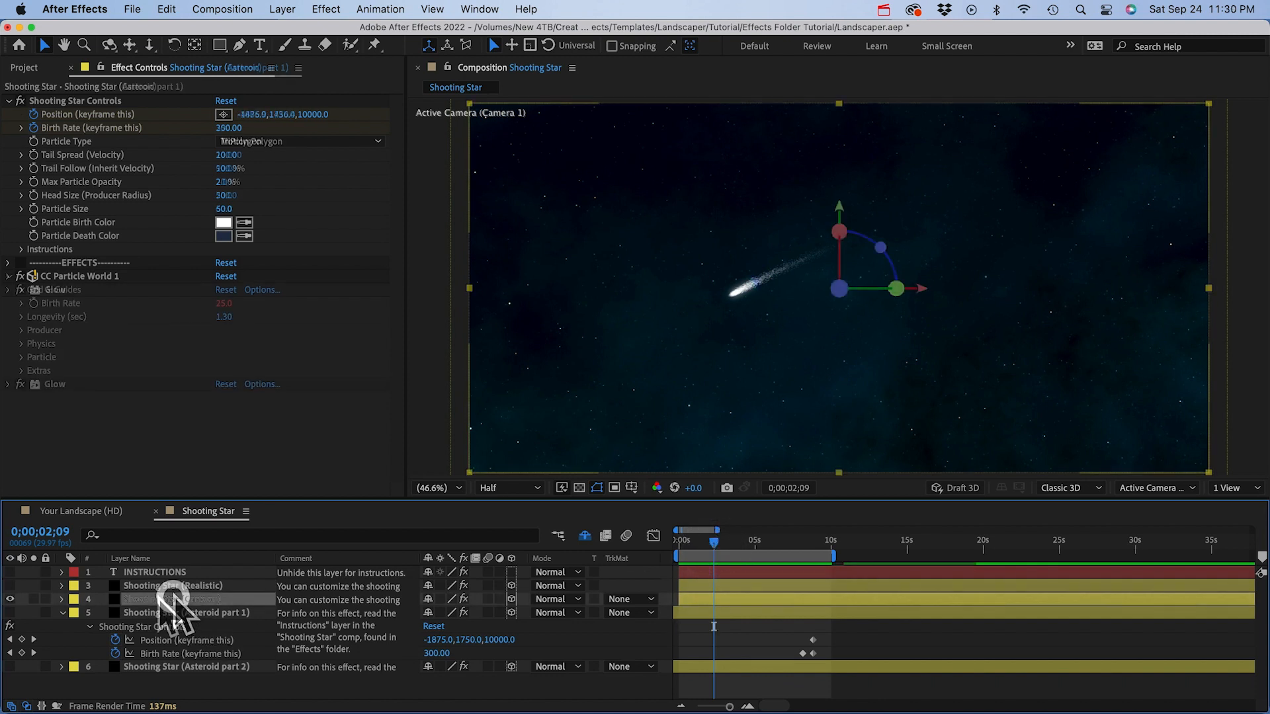
double_click(162, 599)
scroll(843, 257, "down", 2)
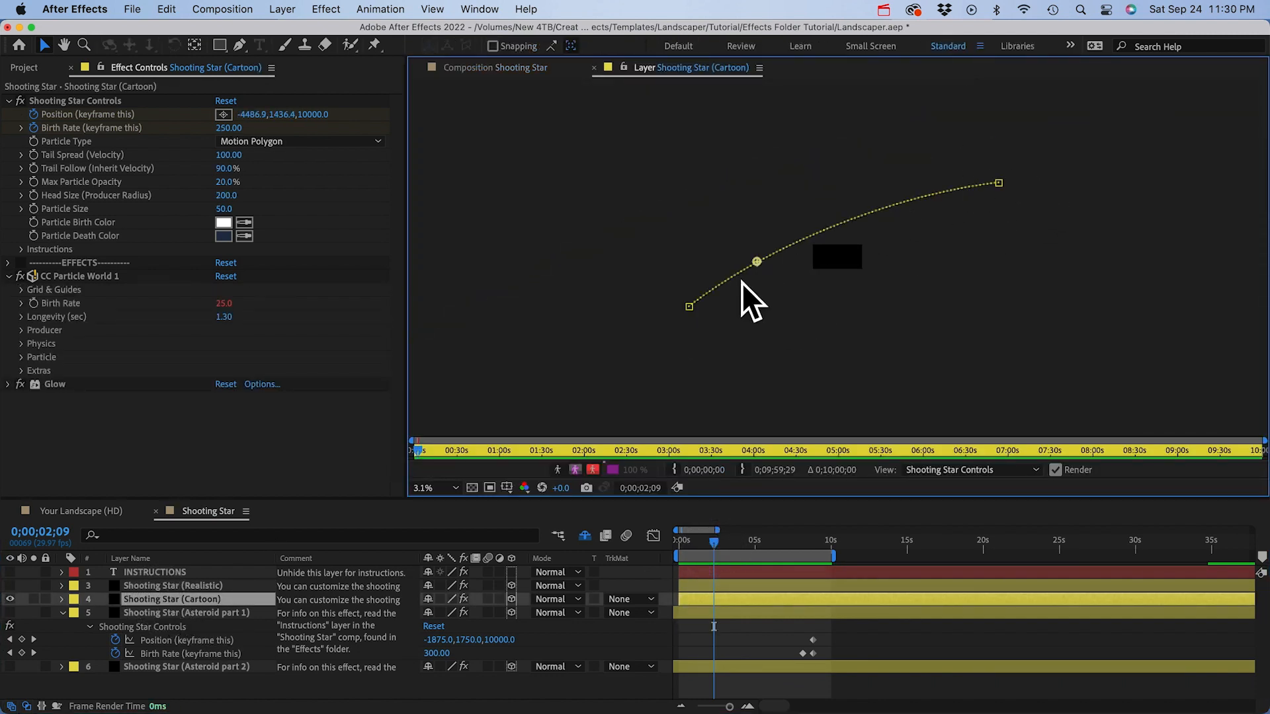
Step: Reshape the Shooting Star (Cartoon) motion path by adjusting the curve handle of its lower-end Position keyframe
left_click(689, 307)
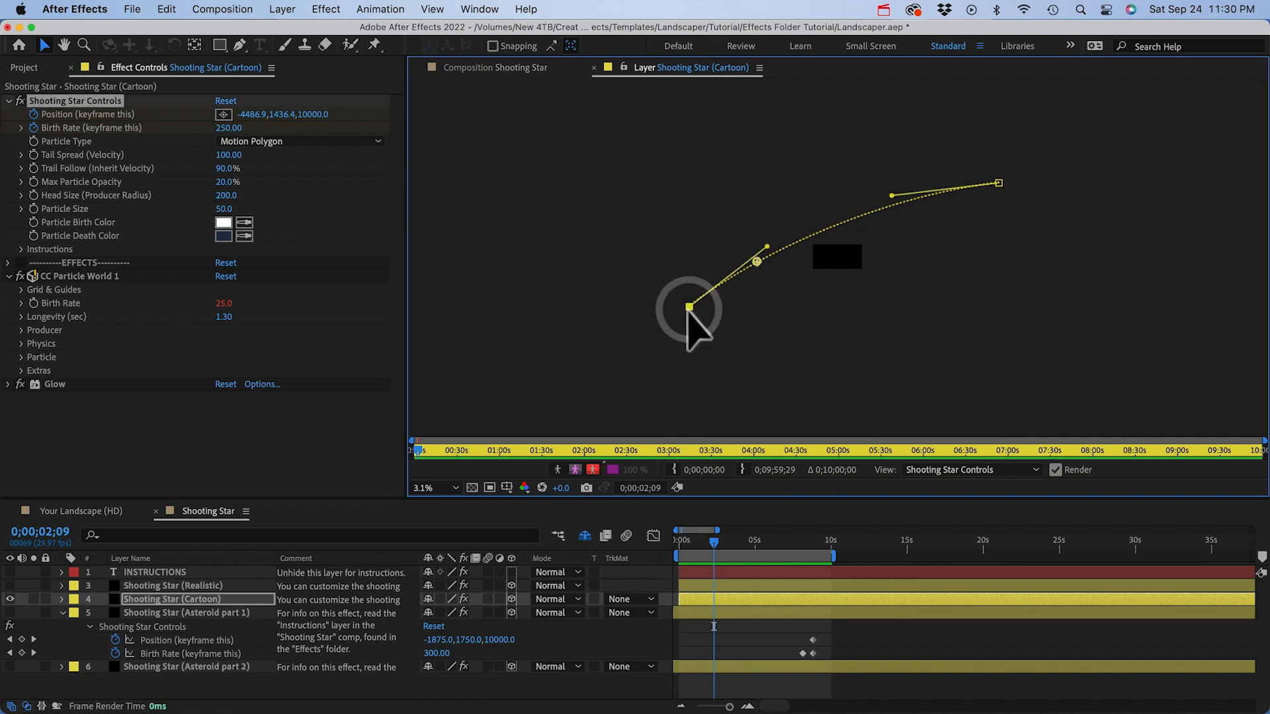
left_click(767, 255)
mouse_move(771, 255)
left_mouse_down()
mouse_move(802, 299)
mouse_move(743, 246)
mouse_move(765, 240)
left_mouse_up()
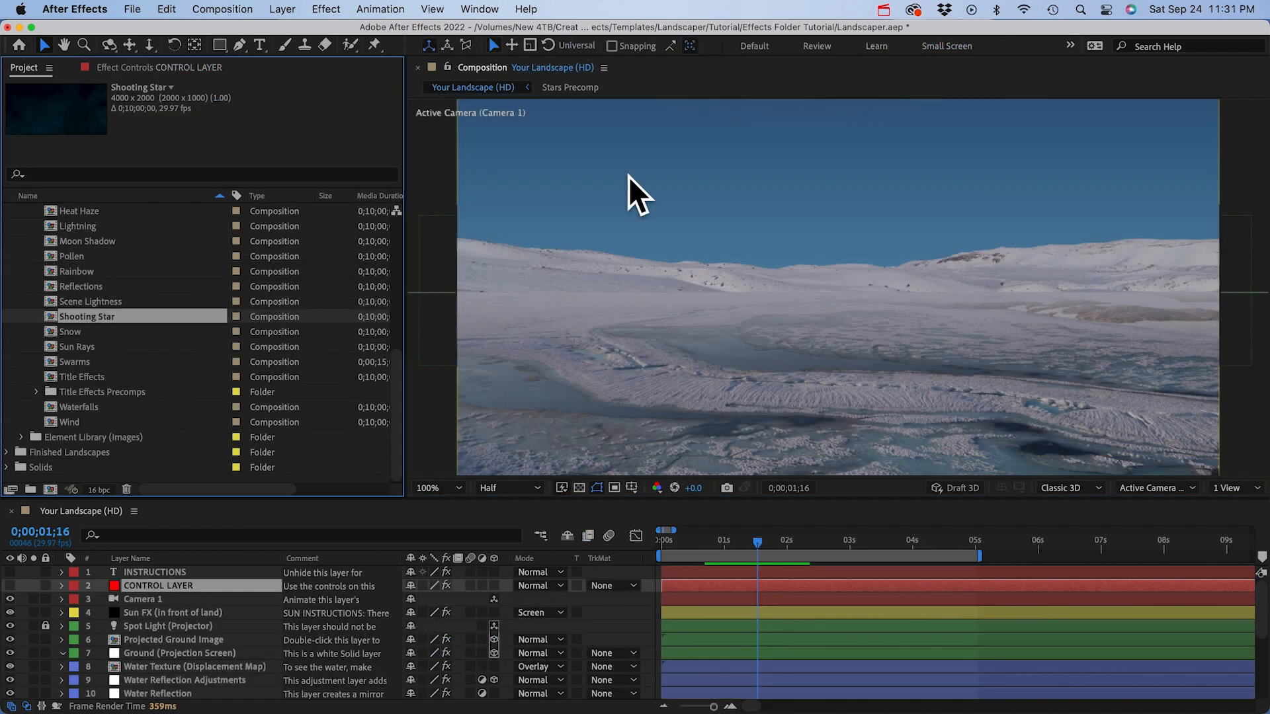
Step: Open the Snow composition from the project's effects and preview the snowfall up to 0;00;04;24
left_click(68, 331)
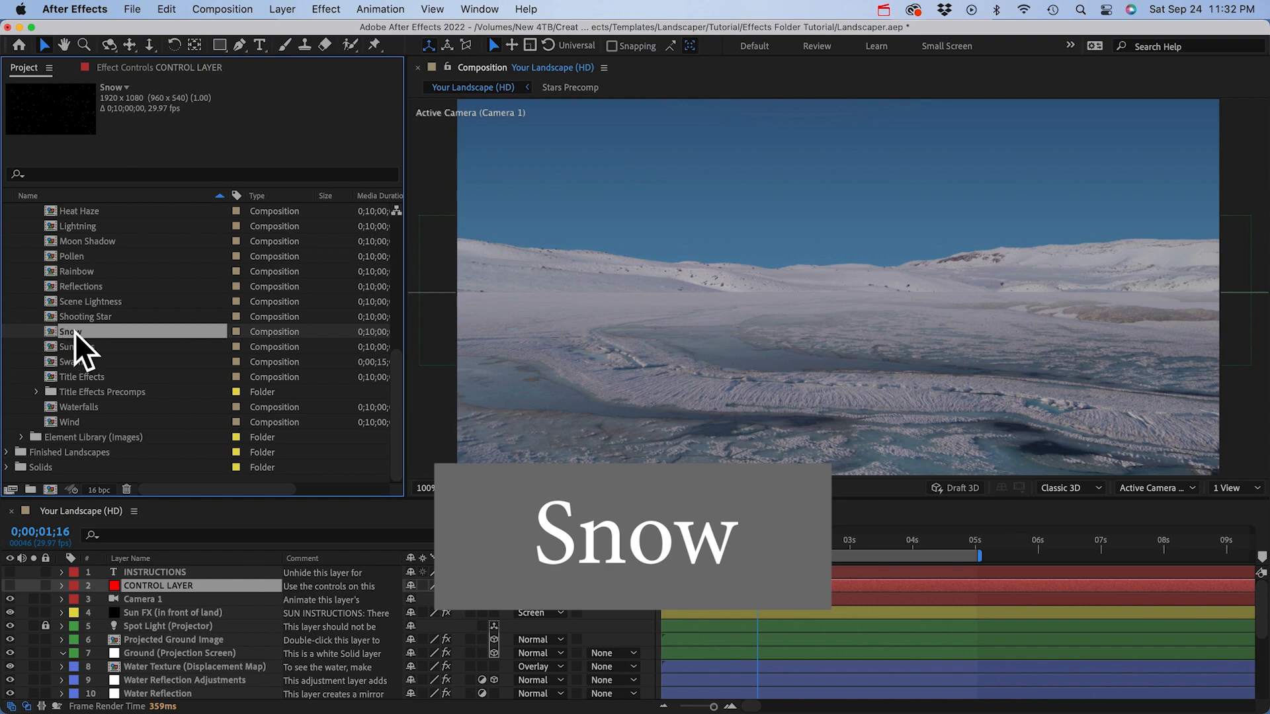
double_click(66, 333)
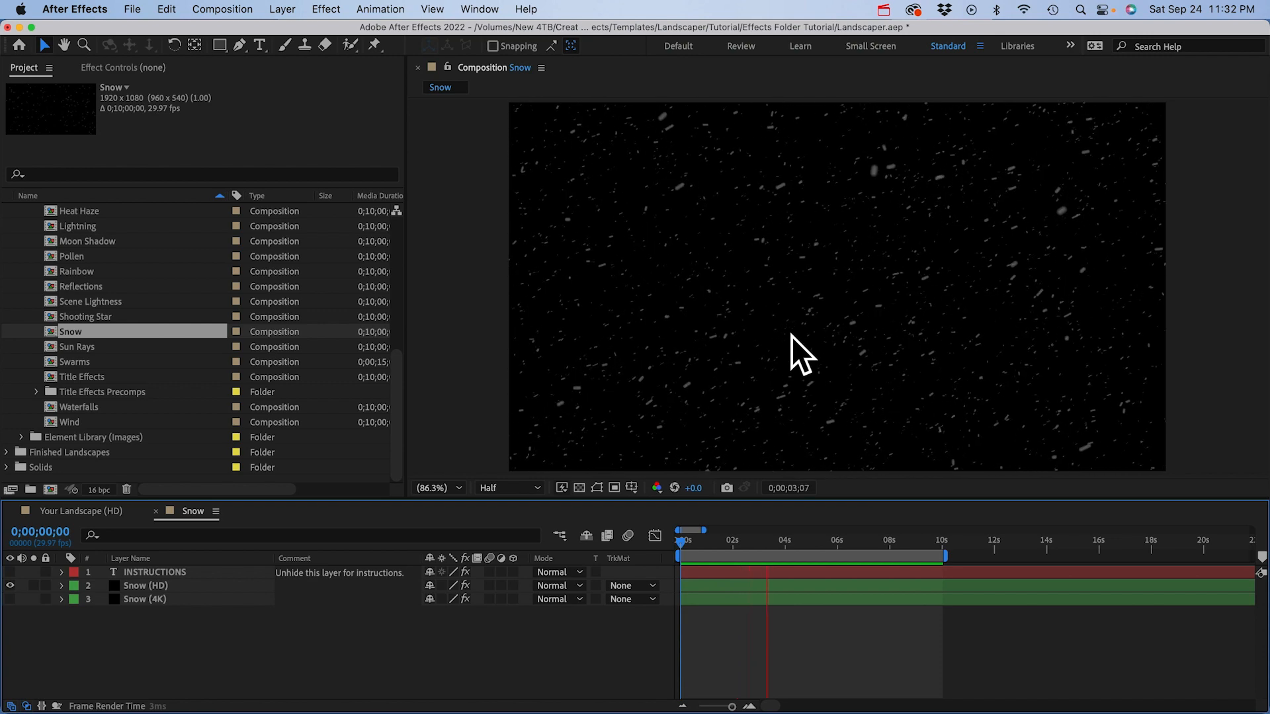
key("space")
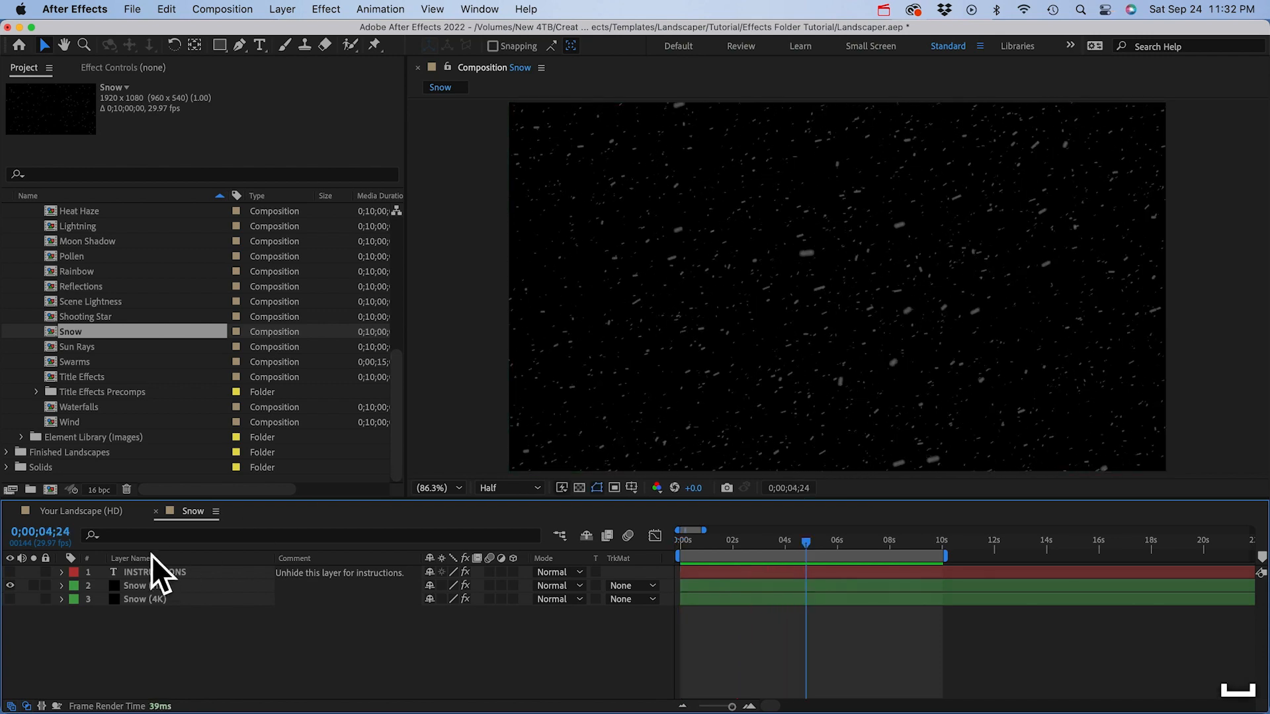
Step: Examine the CC Snowfall settings of the Snow (HD) layer and the available Simulation effects without applying one
left_click(154, 587)
left_click(145, 66)
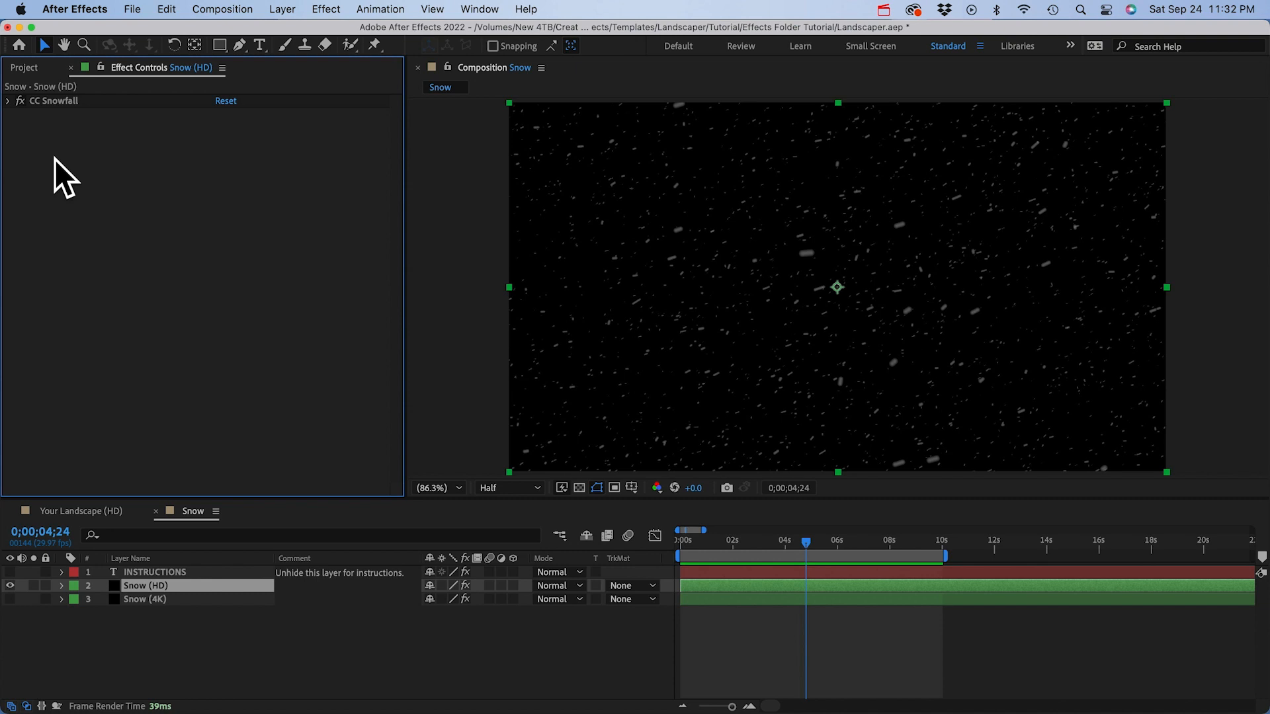
left_click(49, 100)
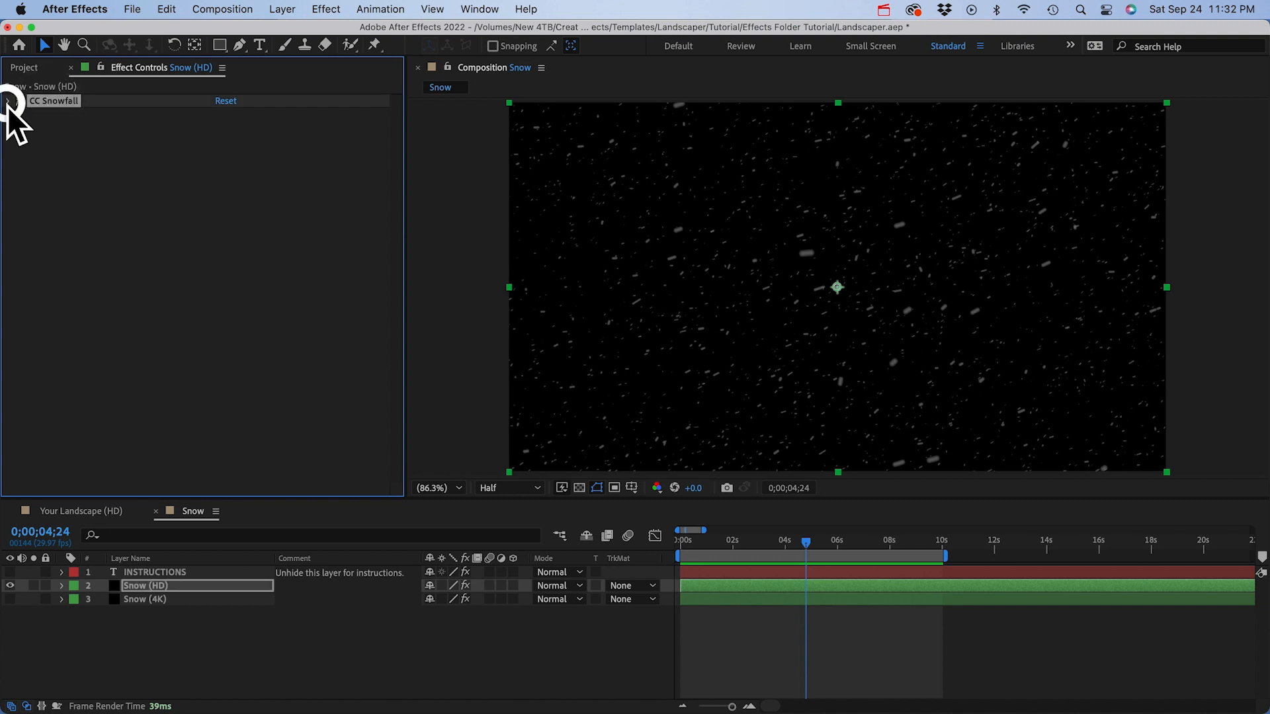
left_click(8, 100)
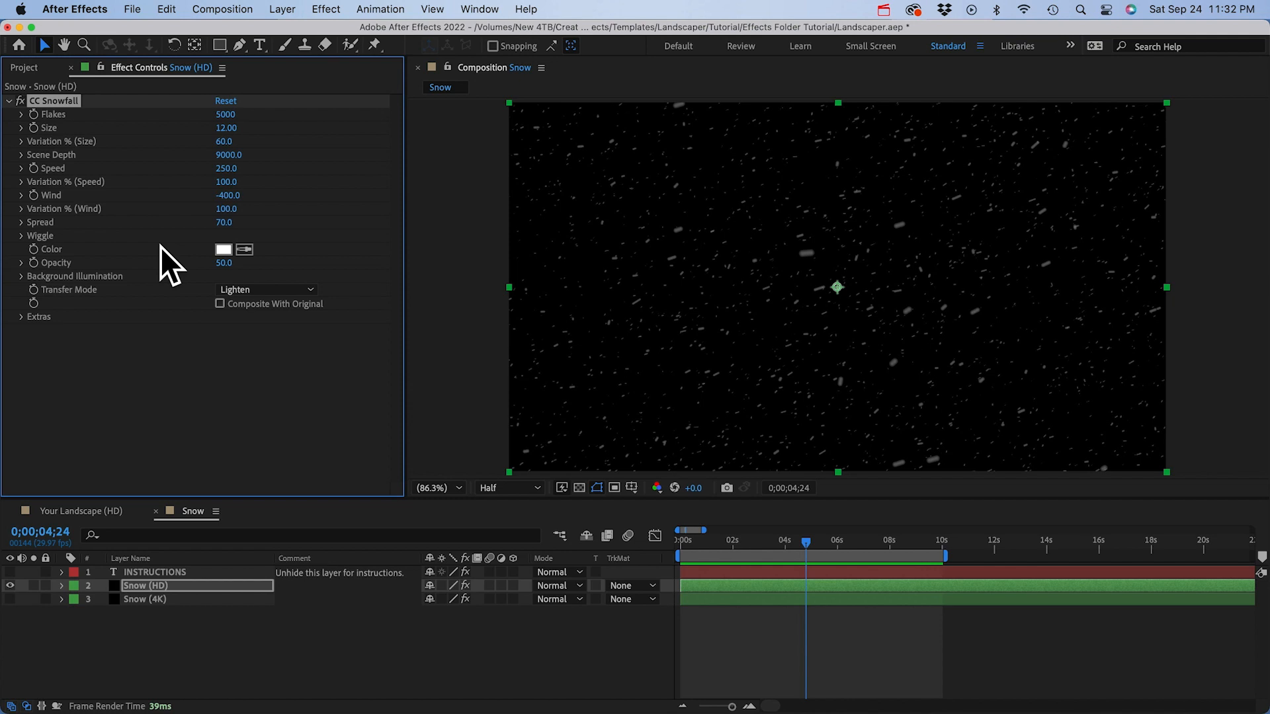
left_click(328, 9)
mouse_move(341, 374)
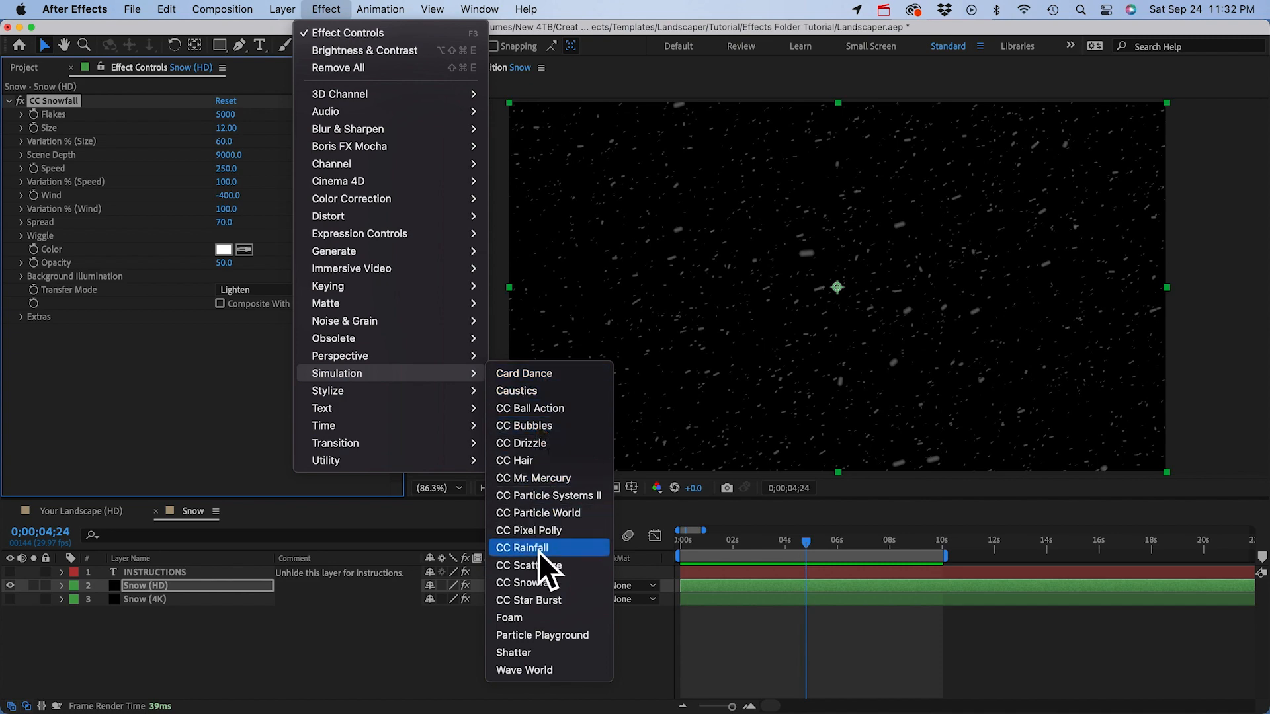
left_click(156, 418)
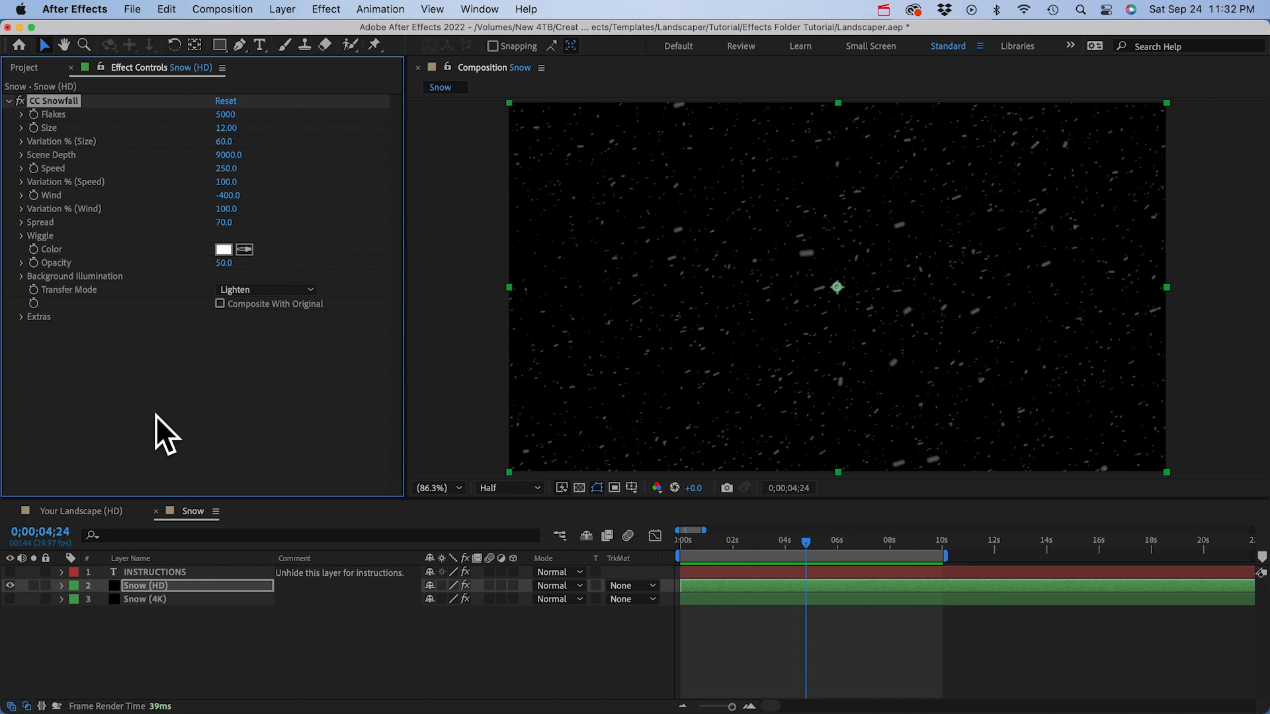
Step: Copy the Snow (HD) layer and return to the Your Landscape (HD) composition
left_click(146, 587)
key("super+c")
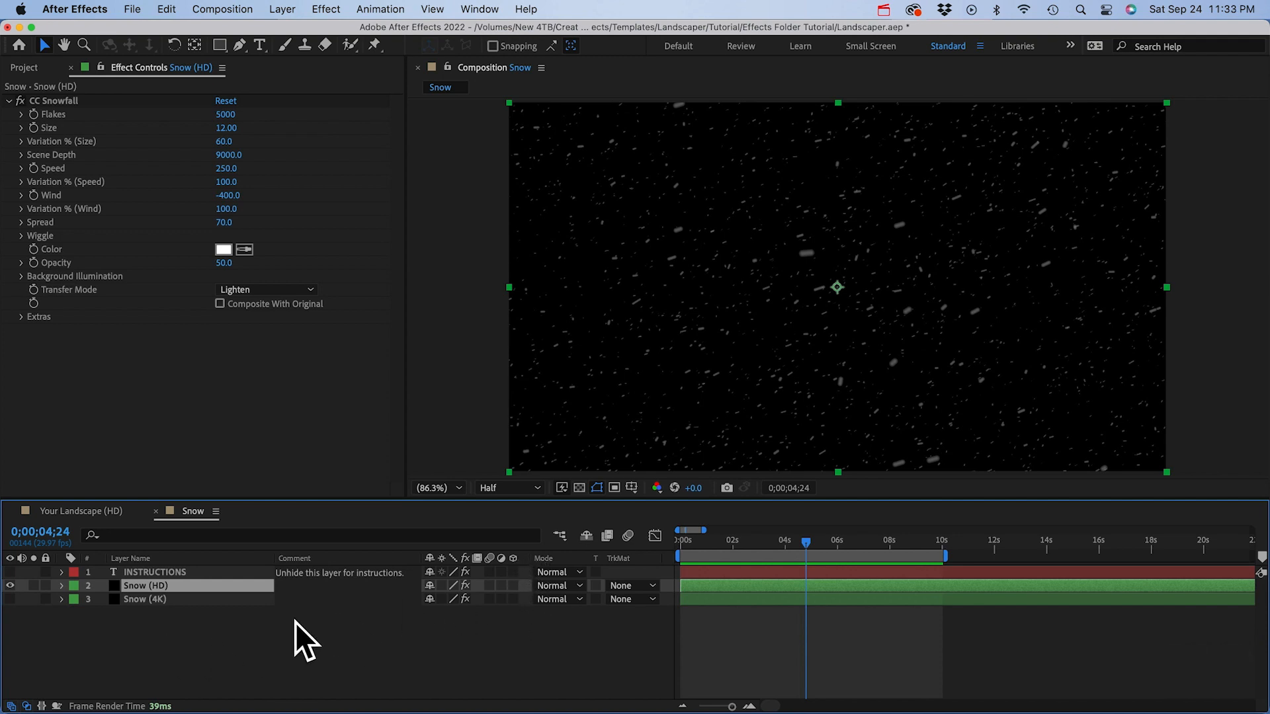
left_click(72, 509)
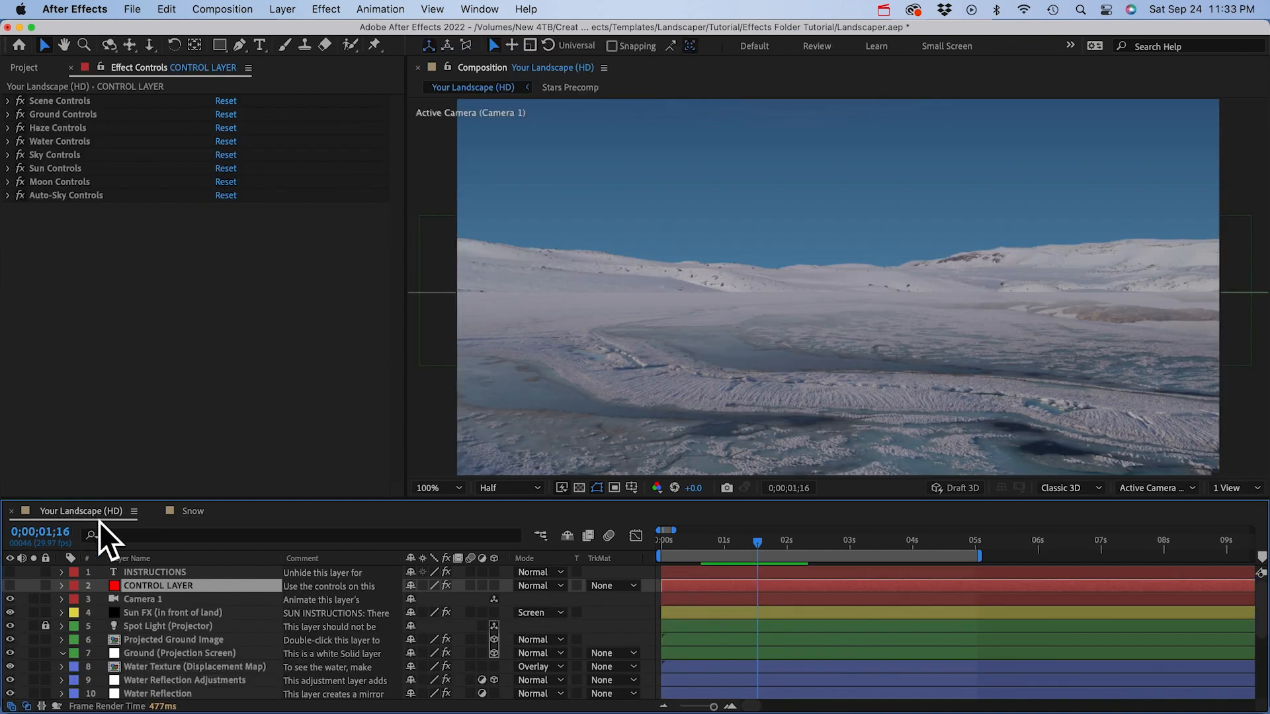
Step: Paste the copied layer into the Your Landscape (HD) composition and move it lower in the layer stack
key("super+v")
left_click_drag(157, 598, 159, 621)
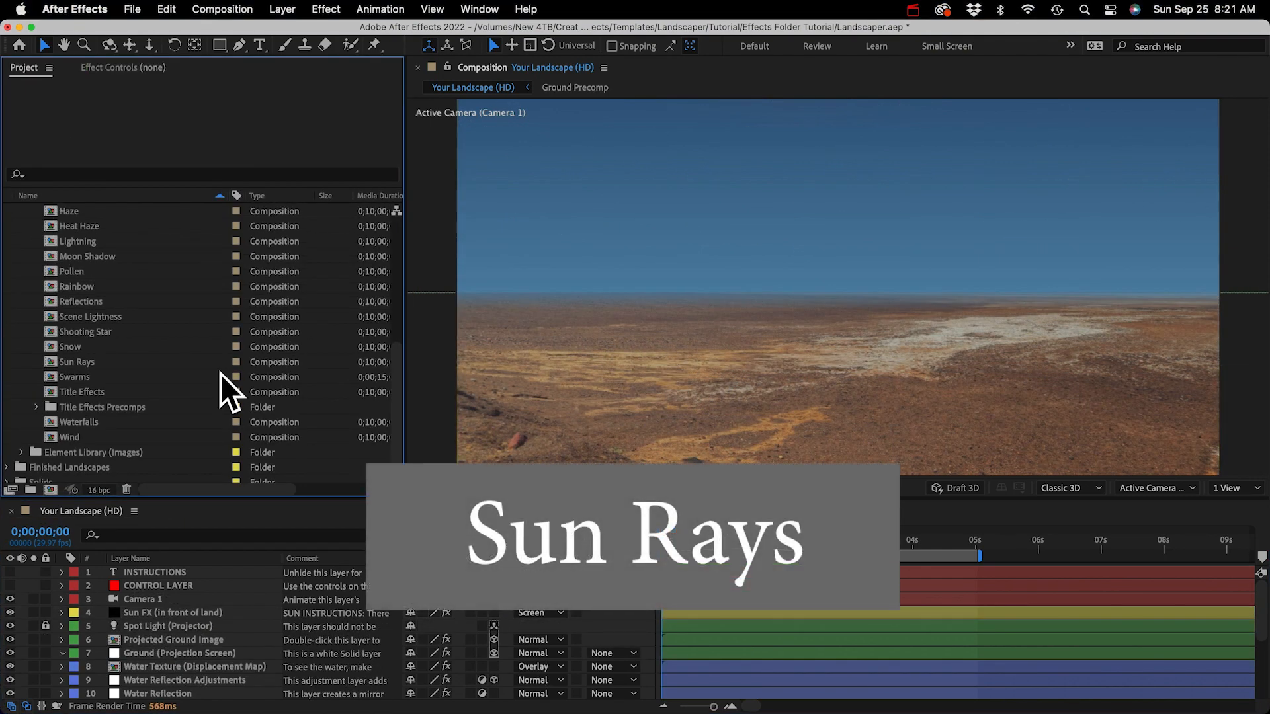
Step: Open the Sun Rays composition from the project
left_click(70, 362)
double_click(70, 363)
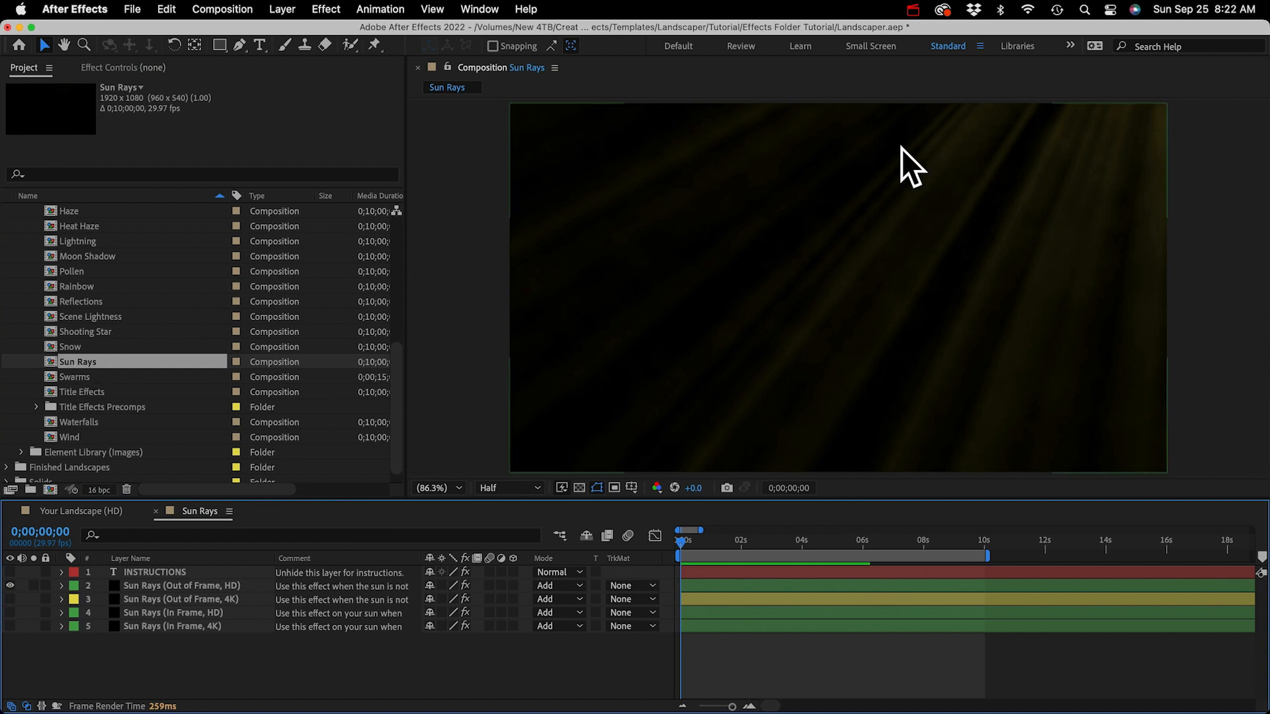
Step: Compare the Sun Rays (In Frame, HD) layer with the Out of Frame, HD version by toggling their visibility, leaving Out of Frame, HD visible
left_click(10, 586)
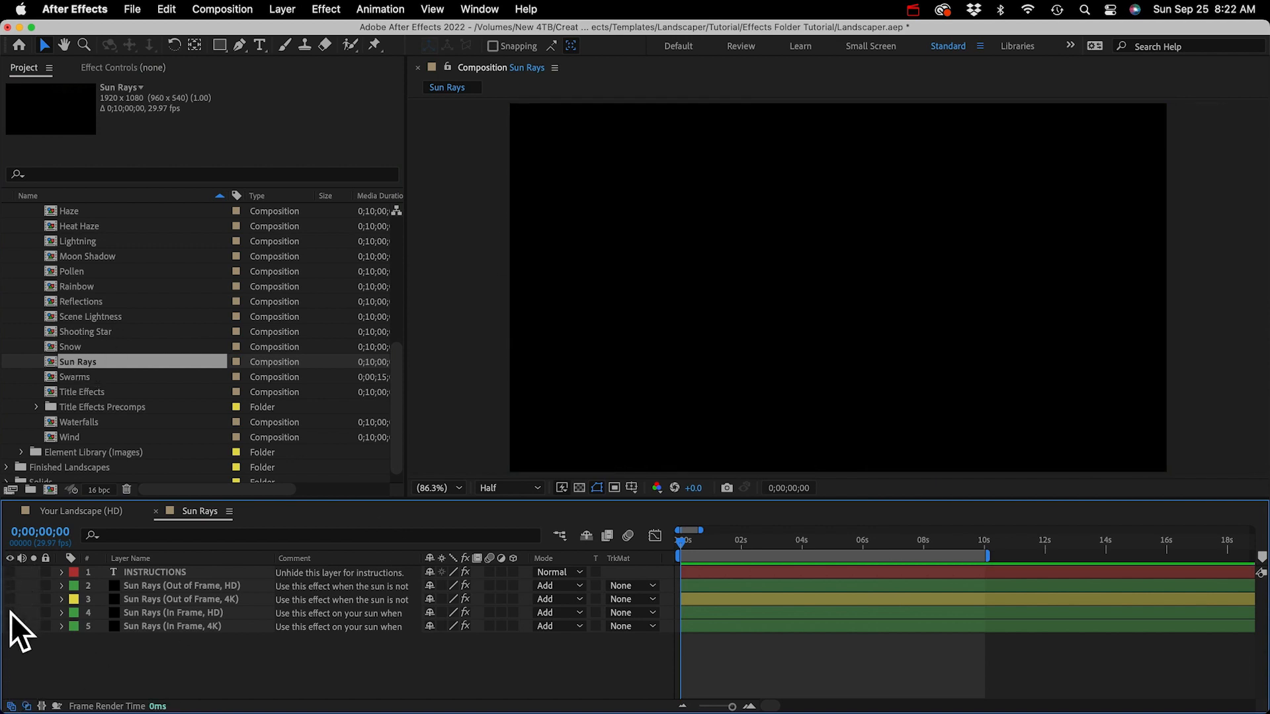
left_click(11, 613)
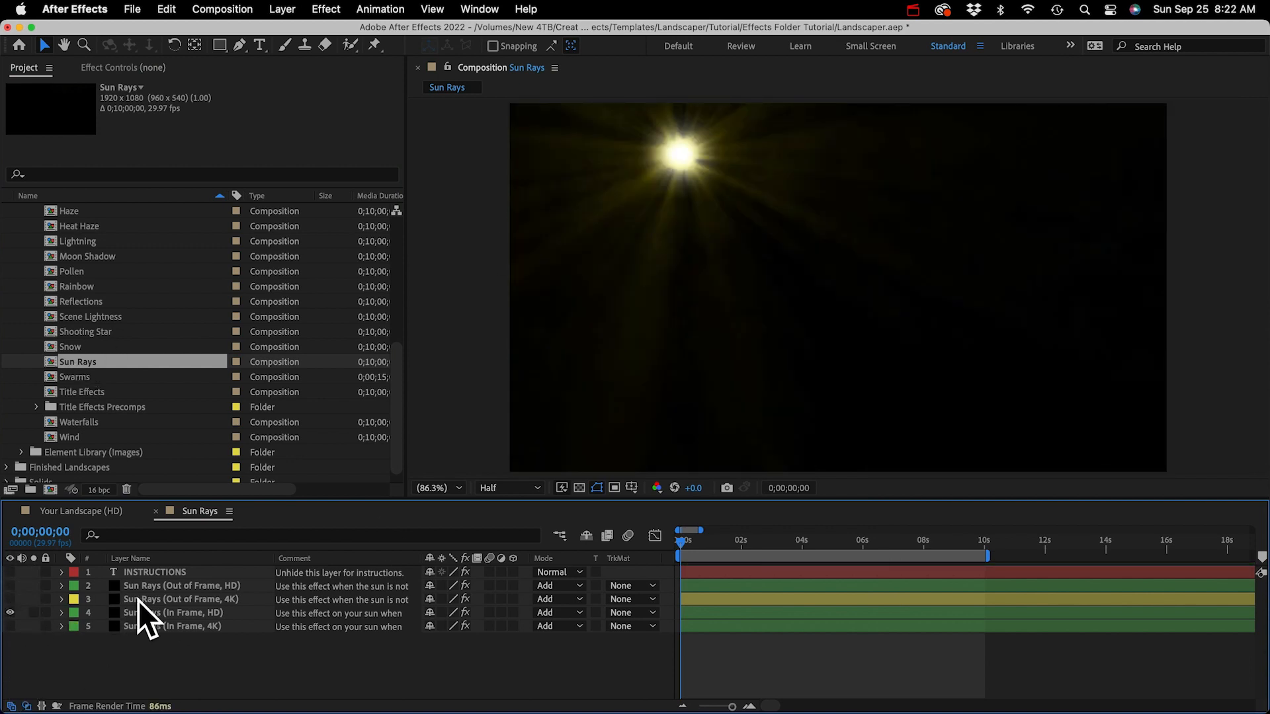
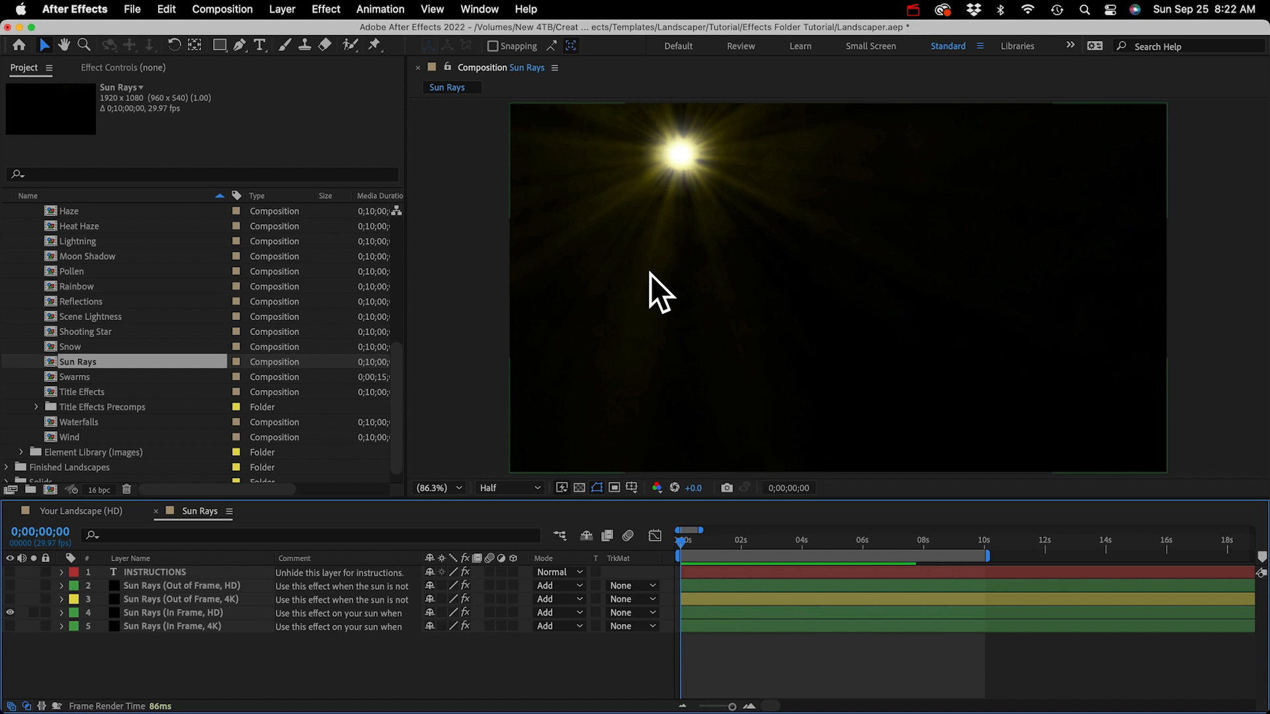
left_click(10, 614)
left_click(10, 585)
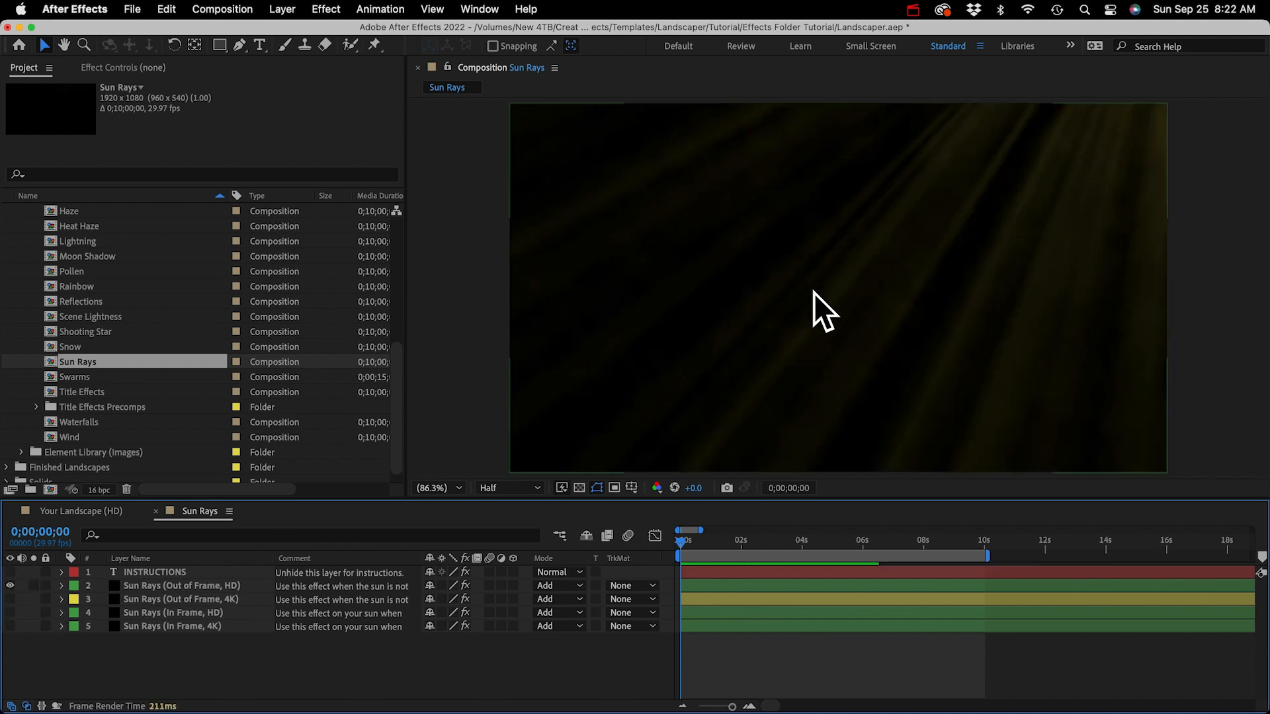
Step: Move the Light Position in the Sun Rays (Out of Frame, HD) layer's Sun Rays Controls to about -246, -596, beyond the frame's upper-left corner
scroll(813, 292, "down", 5)
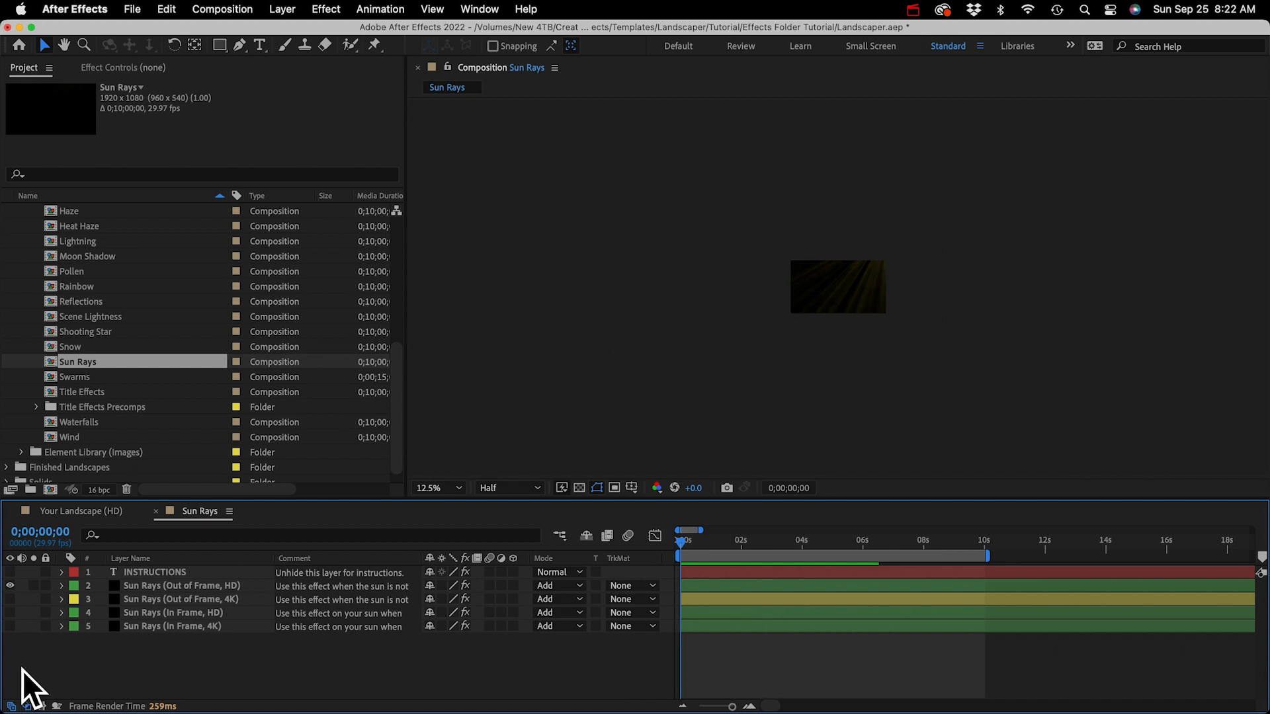
left_click(142, 586)
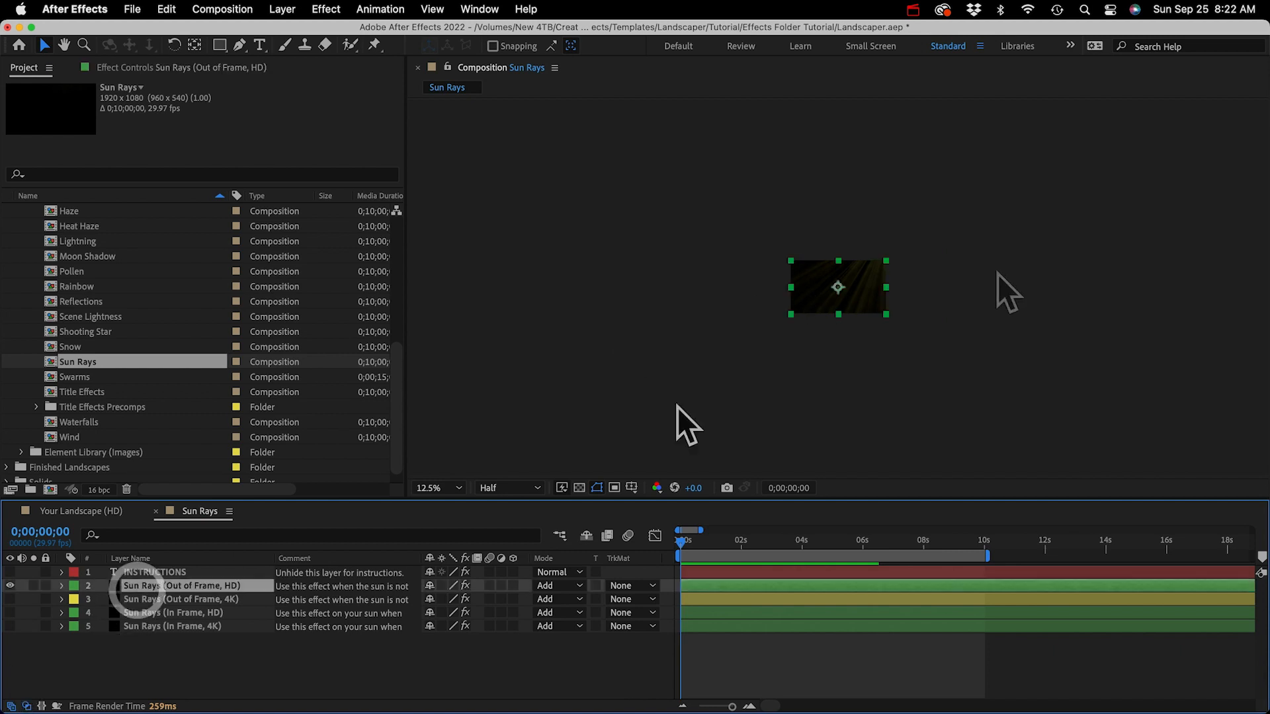
left_click(192, 66)
left_click(83, 100)
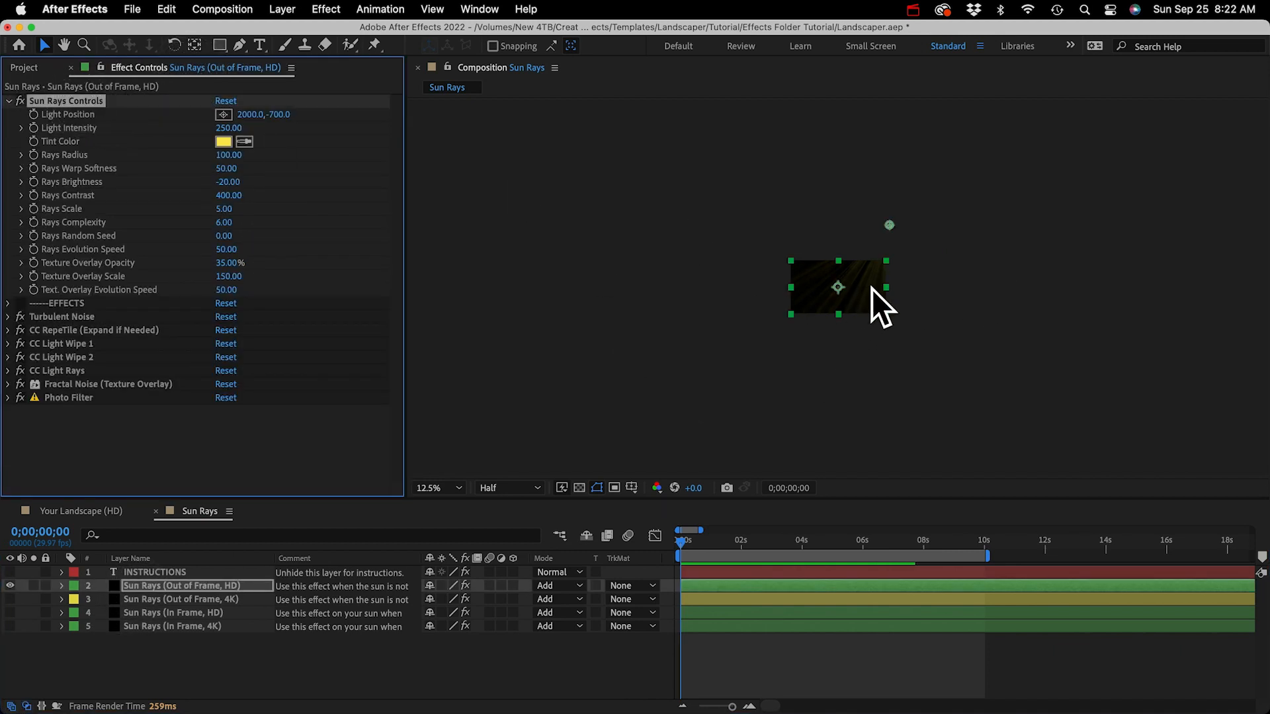
key("period")
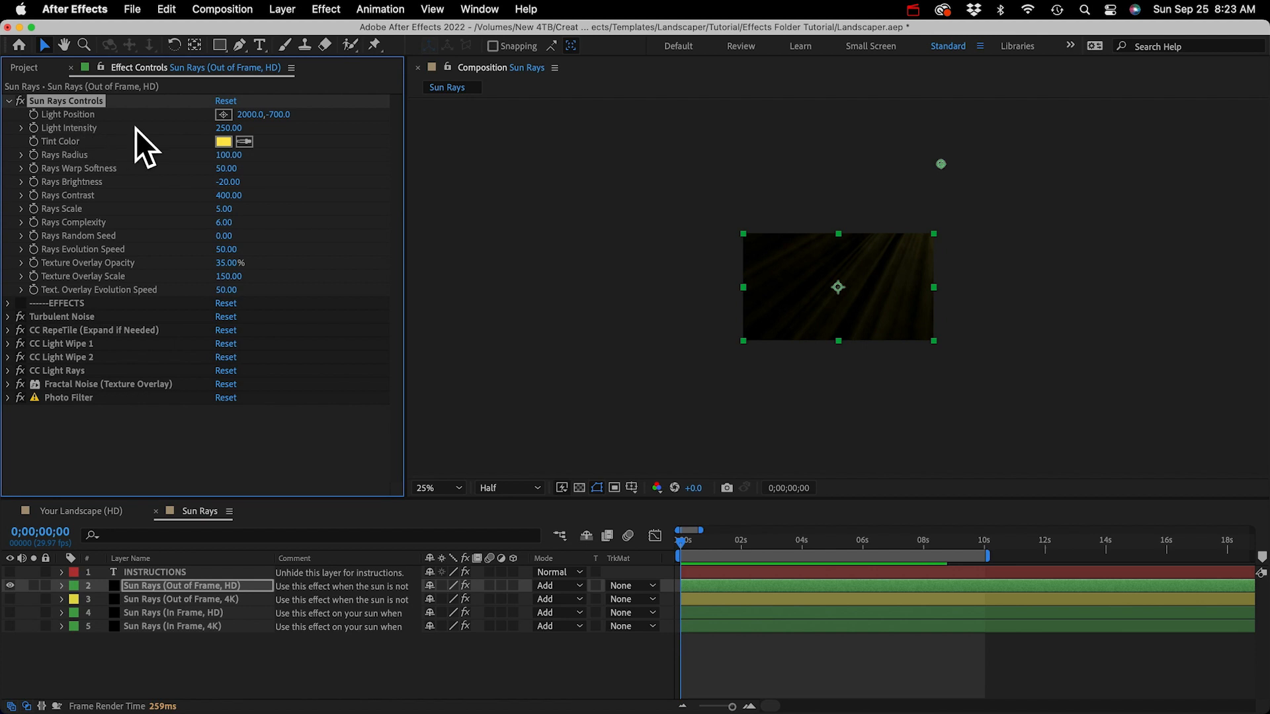
left_click_drag(246, 115, 12, 114)
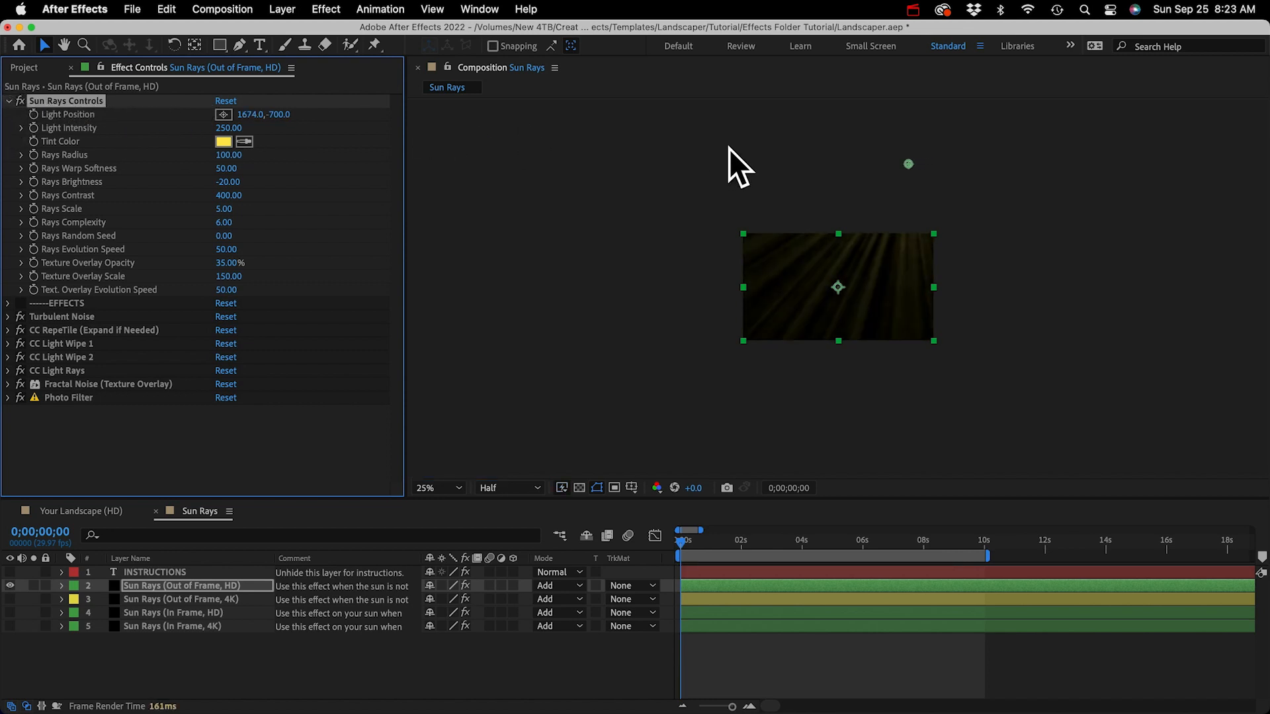
left_click_drag(906, 164, 614, 169)
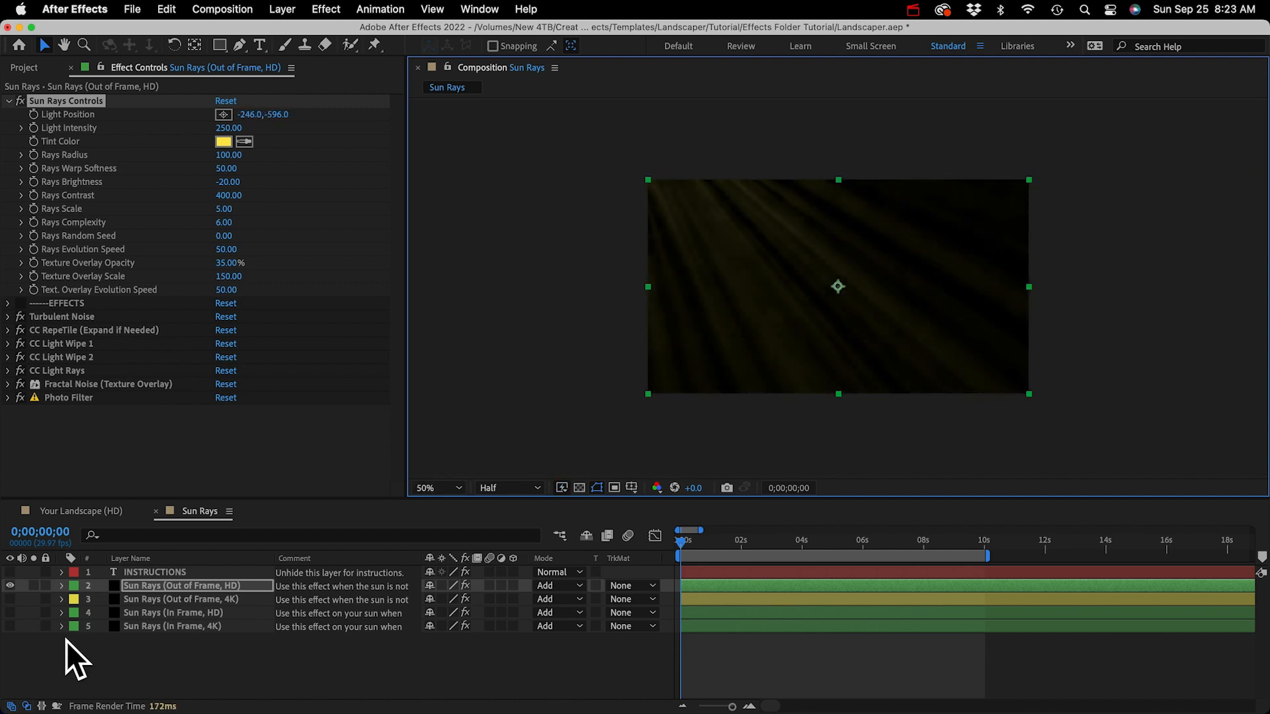
Step: Scale the Sun Rays (Out of Frame, HD) layer down to 20%
left_click(184, 586)
key("s")
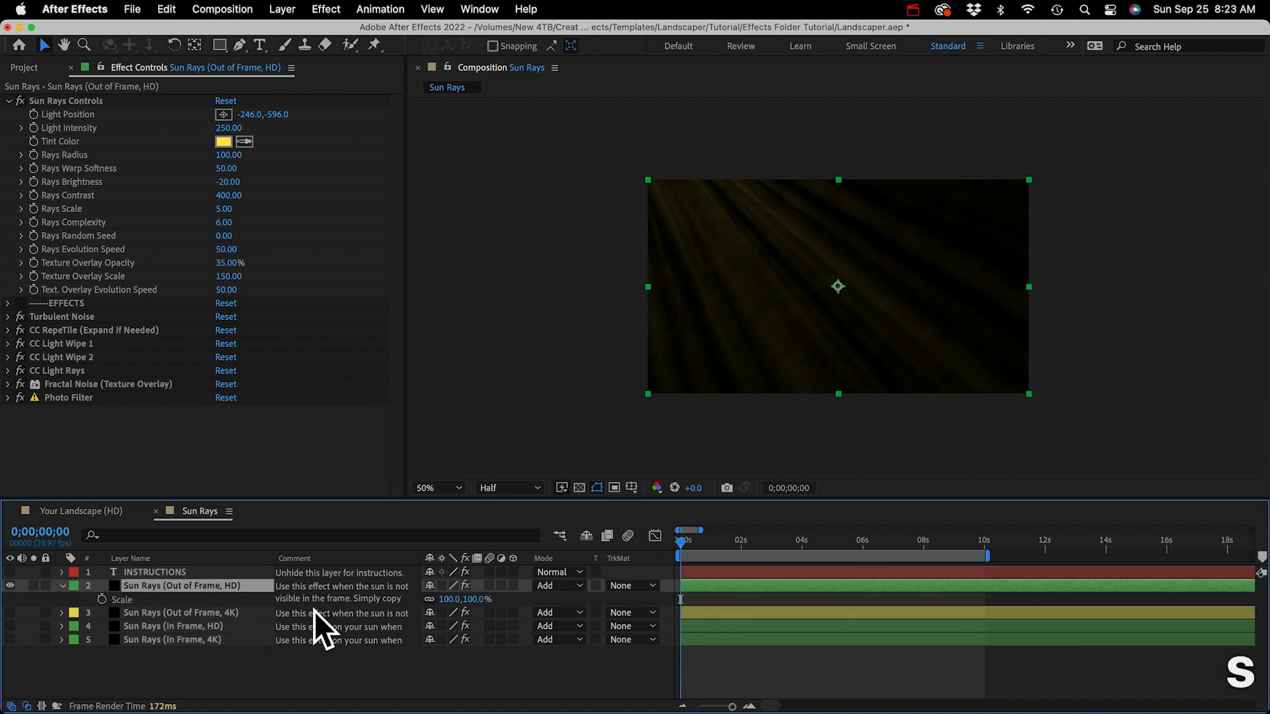
left_click_drag(466, 602, 382, 594)
key("period")
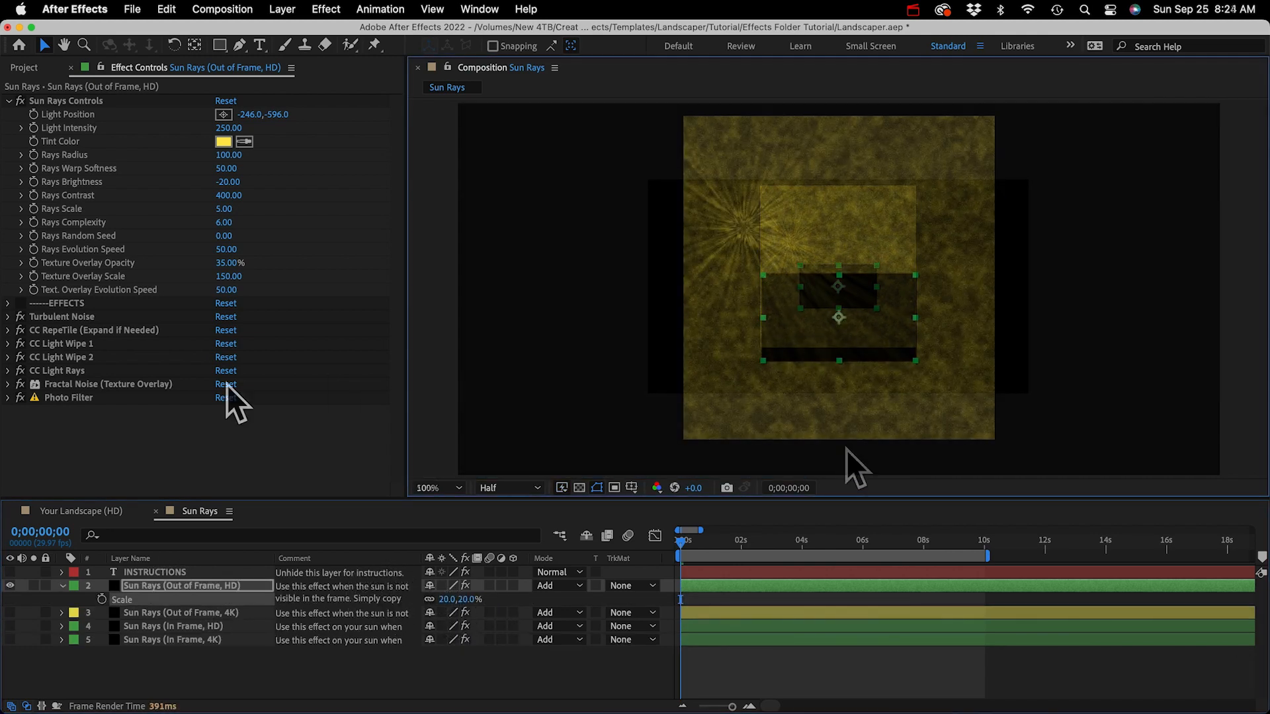
Step: Turn off the layer's effects from Turbulent Noise to Photo Filter, and re-enable Turbulent Noise, CC RepeTile, both CC Light Wipes and CC Light Rays one by one
left_click_drag(21, 318, 21, 398)
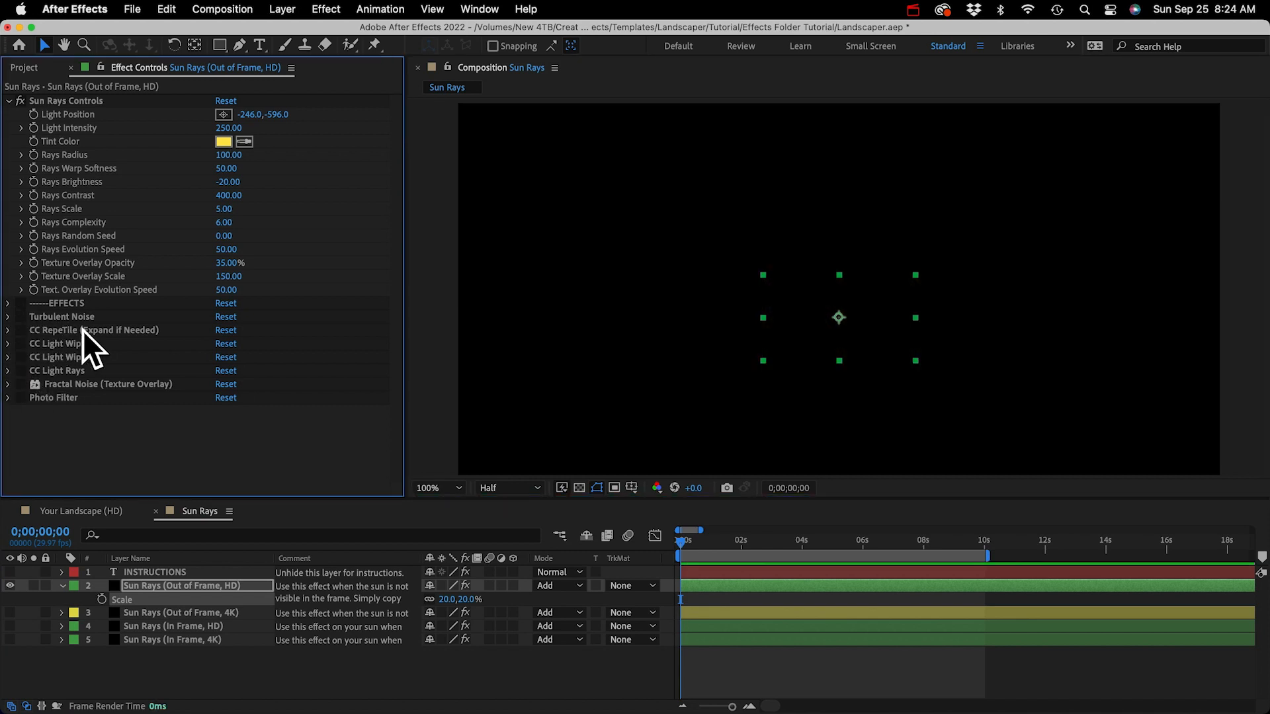
left_click(21, 316)
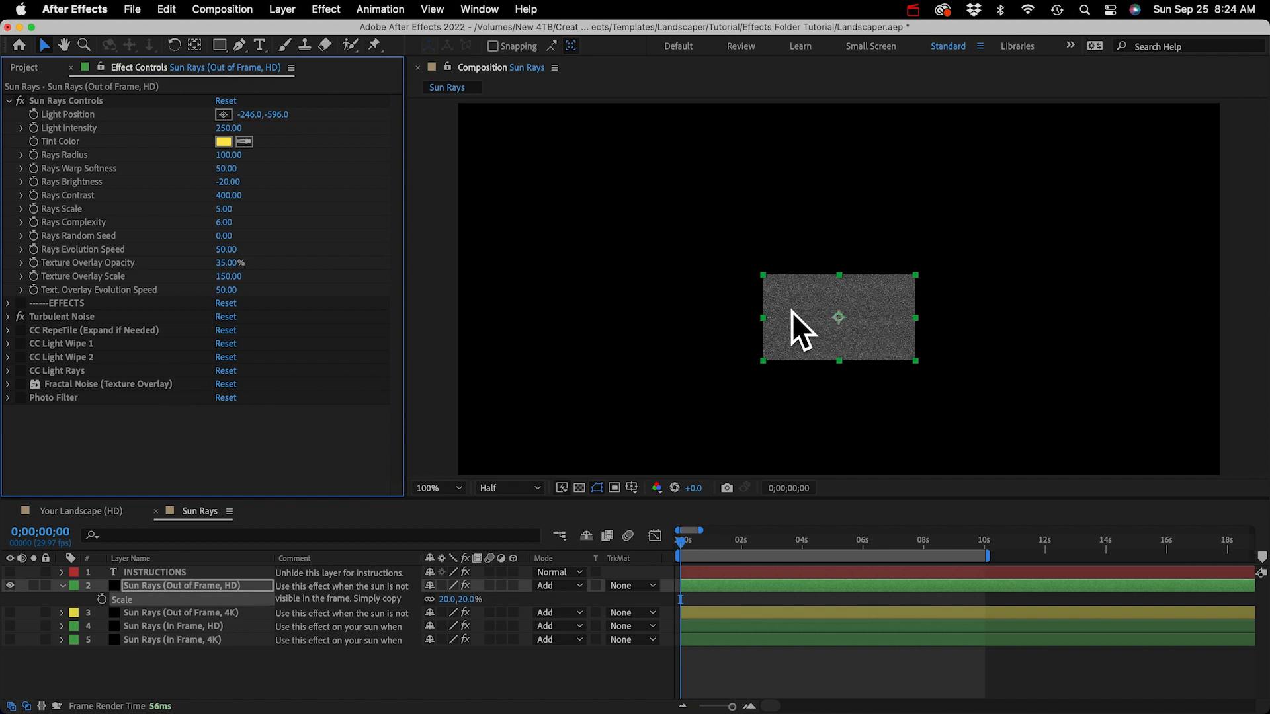
left_click(20, 330)
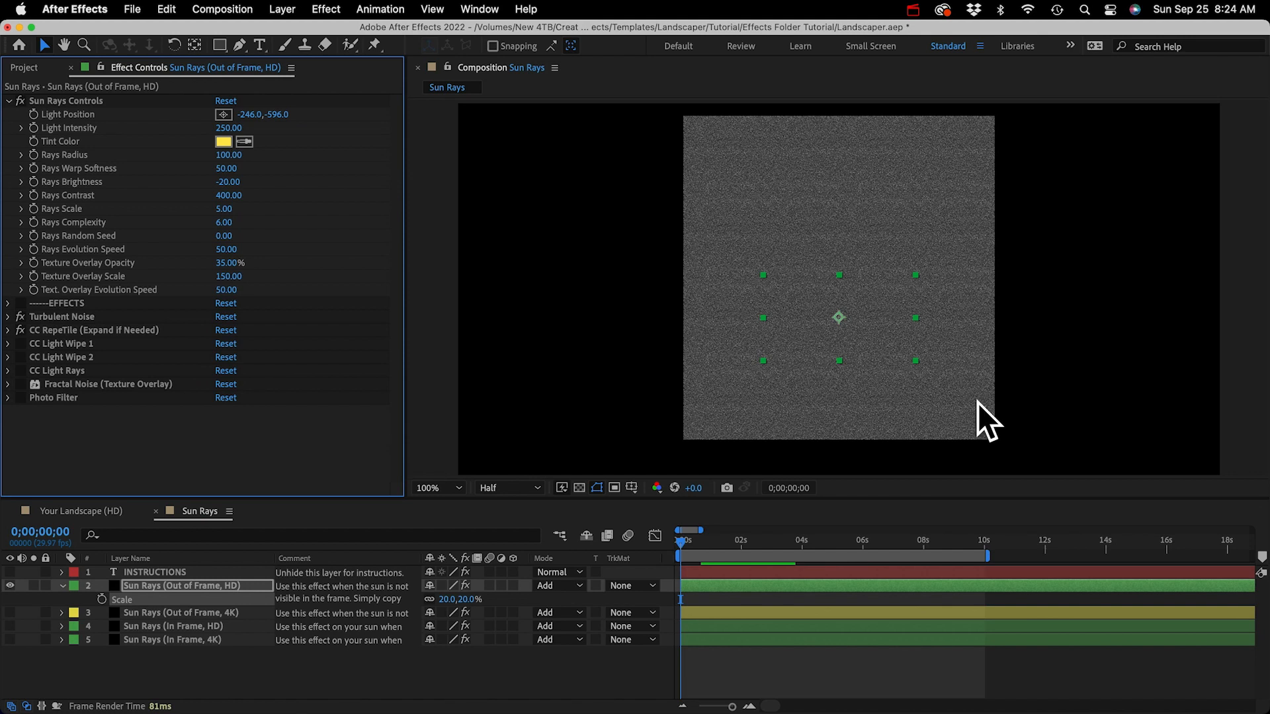
left_click(20, 344)
left_click(20, 358)
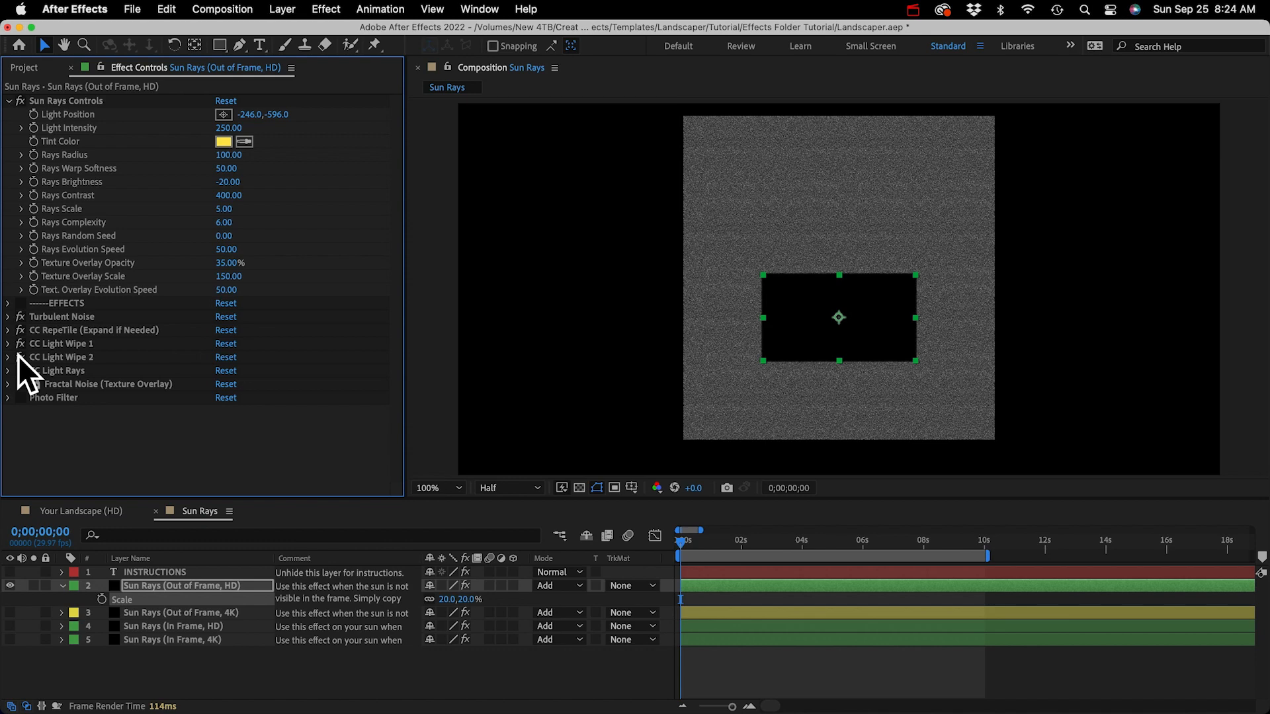
left_click(20, 370)
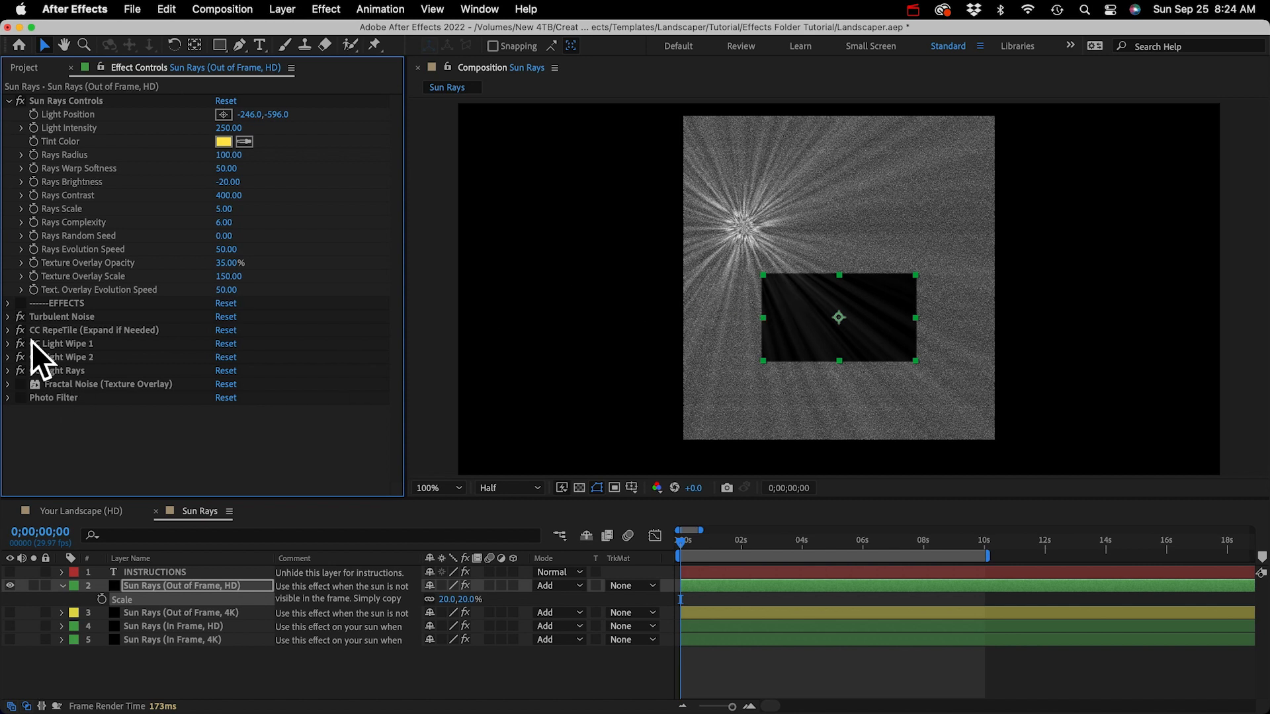
Step: Move the CC Light Rays center to the far right, outside the tiled noise area
left_click(47, 372)
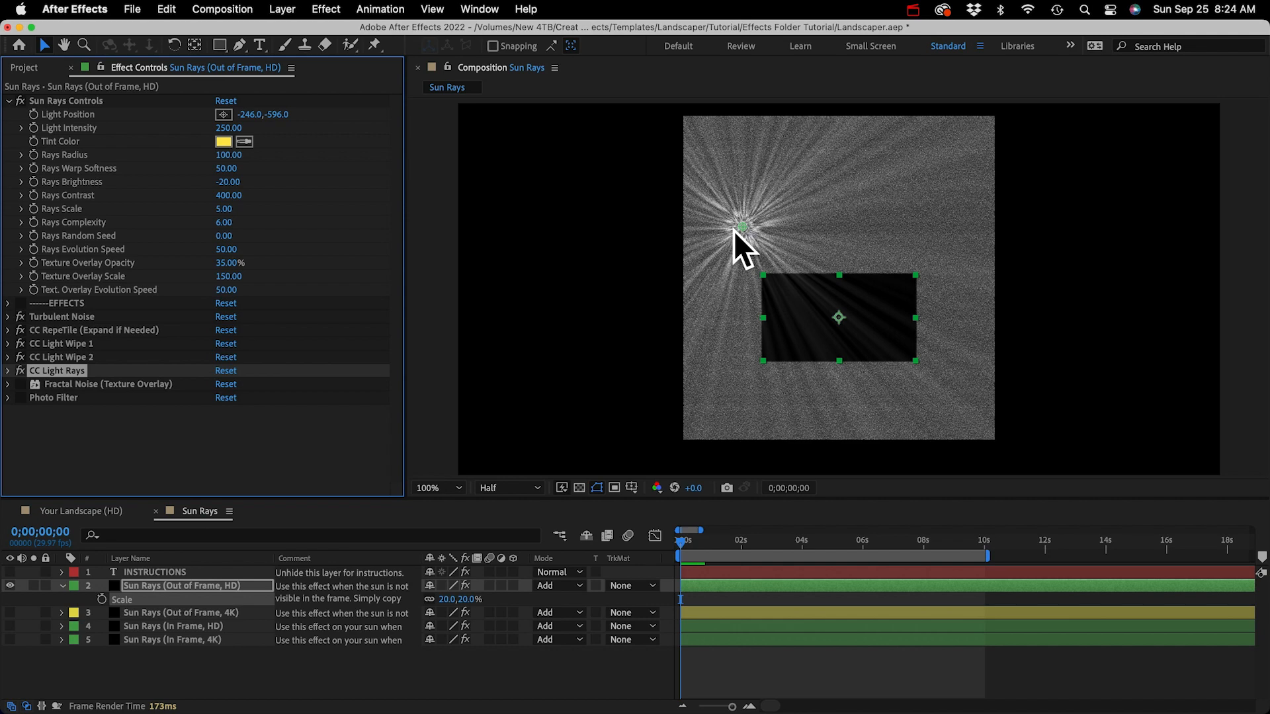
left_click_drag(744, 227, 960, 248)
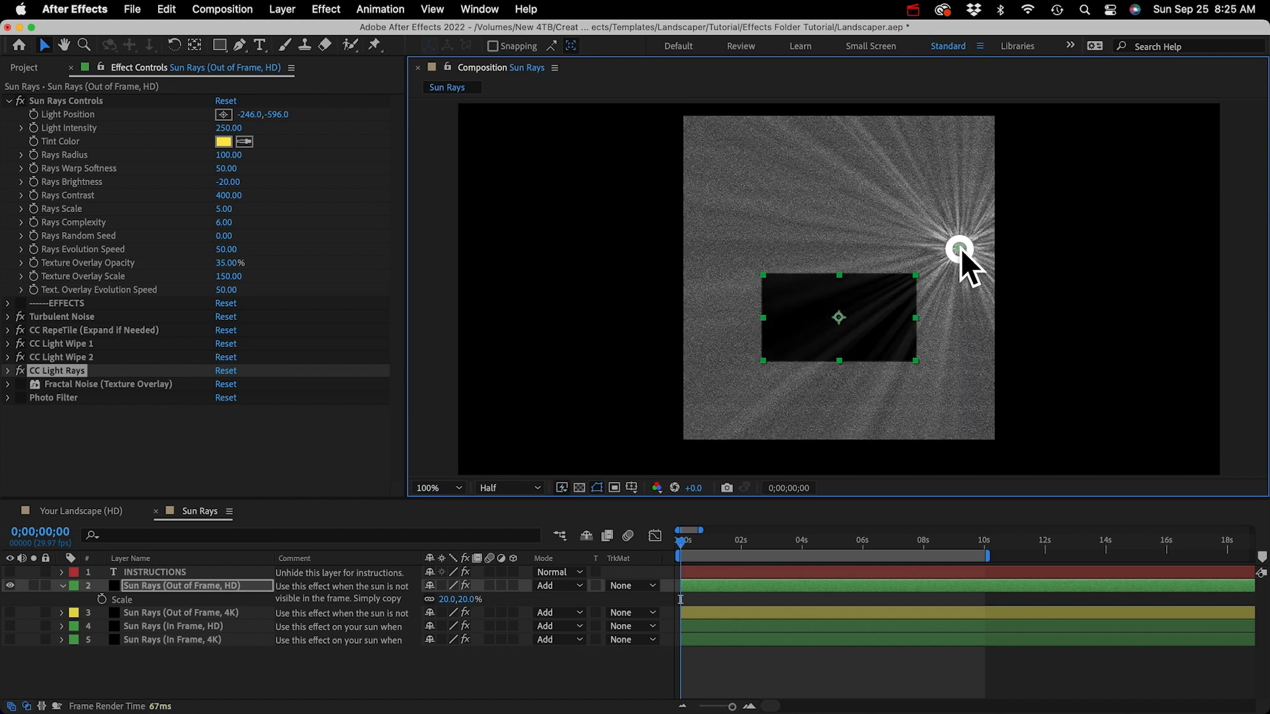
left_click_drag(960, 248, 1206, 220)
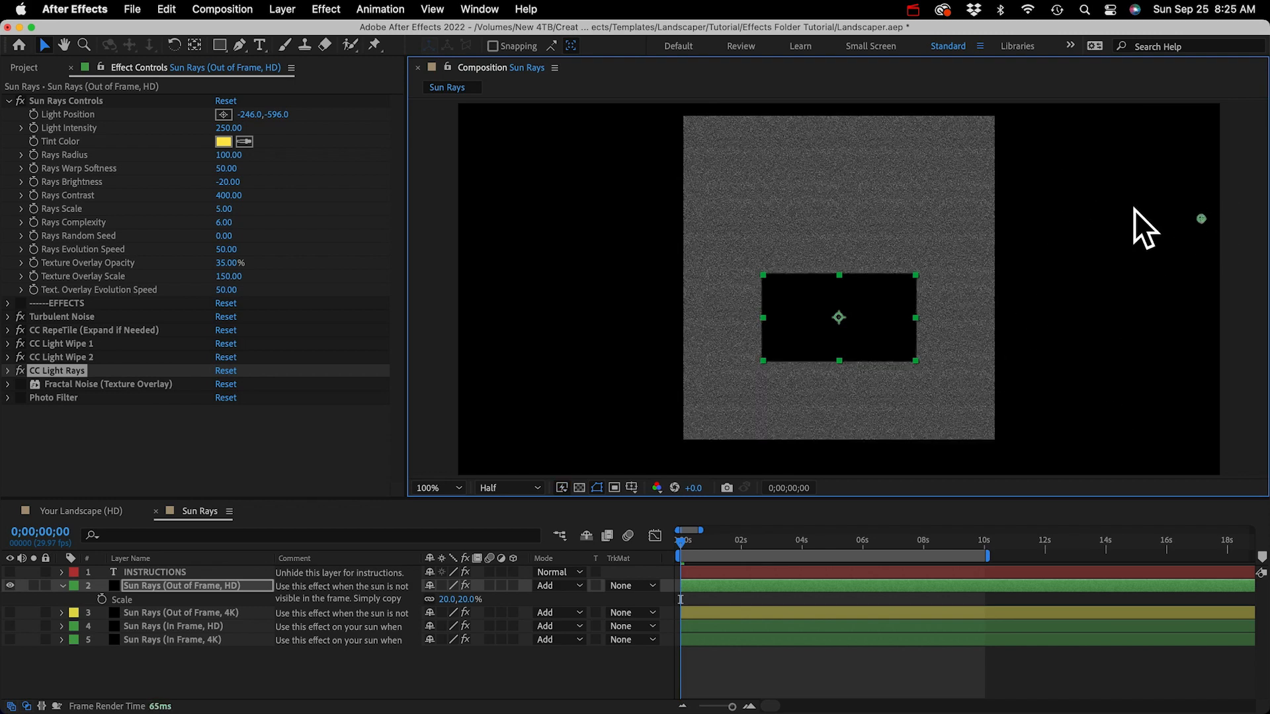
Step: Expand the CC RepeTile settings and try a different Expand Right amount
left_click(47, 328)
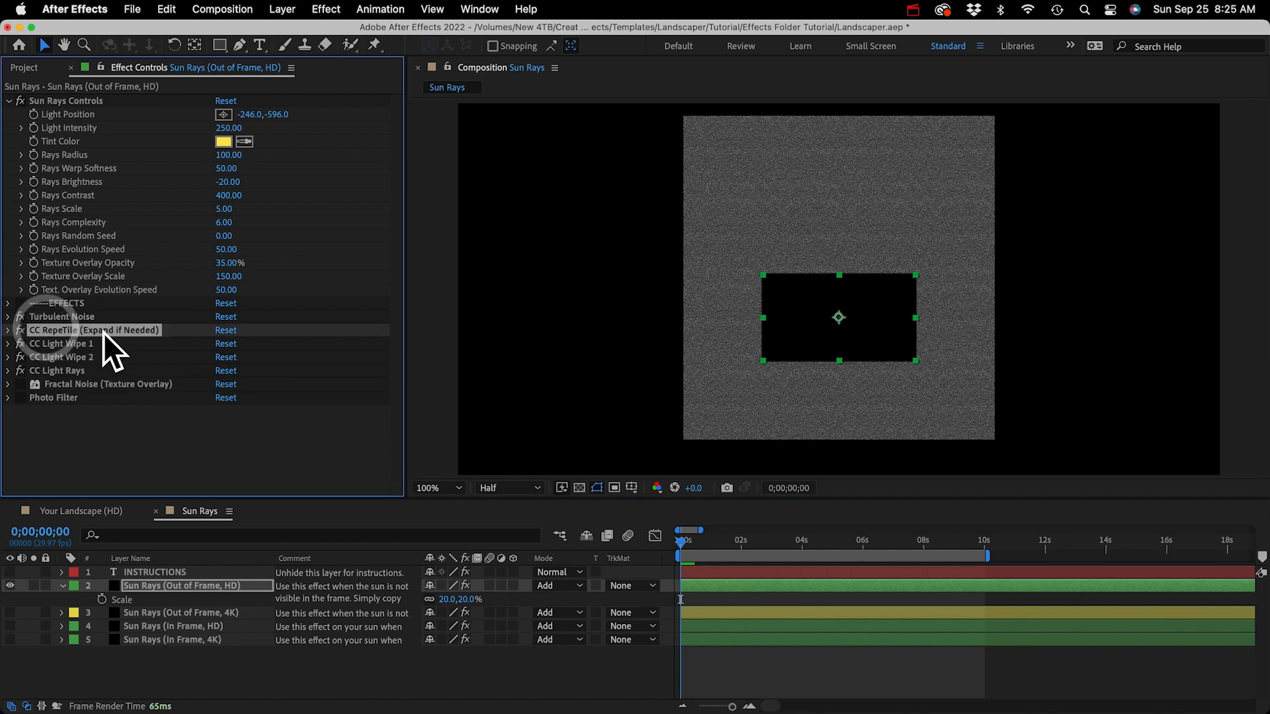
left_click(8, 330)
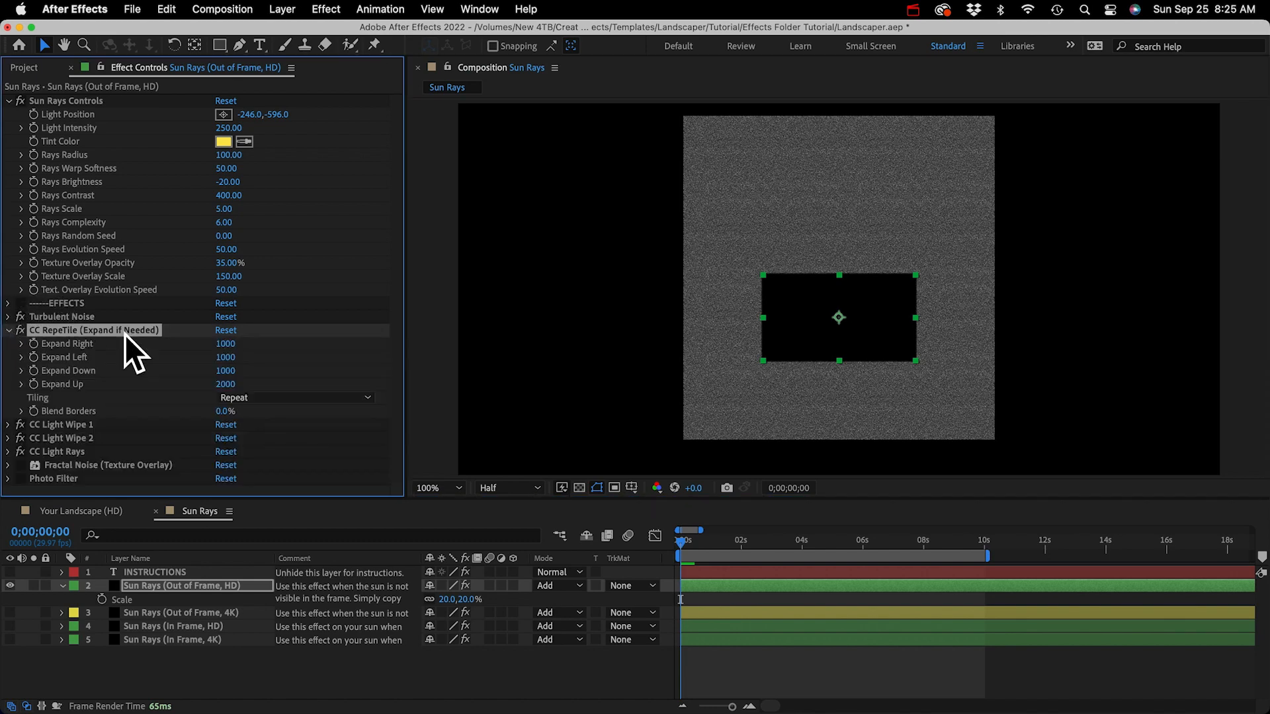
left_click_drag(225, 343, 510, 394)
Step: Place the light center above the middle of the layer and set CC RepeTile's Expand Right, Expand Left and Expand Down to 0
left_click(90, 99)
left_click_drag(744, 228, 859, 146)
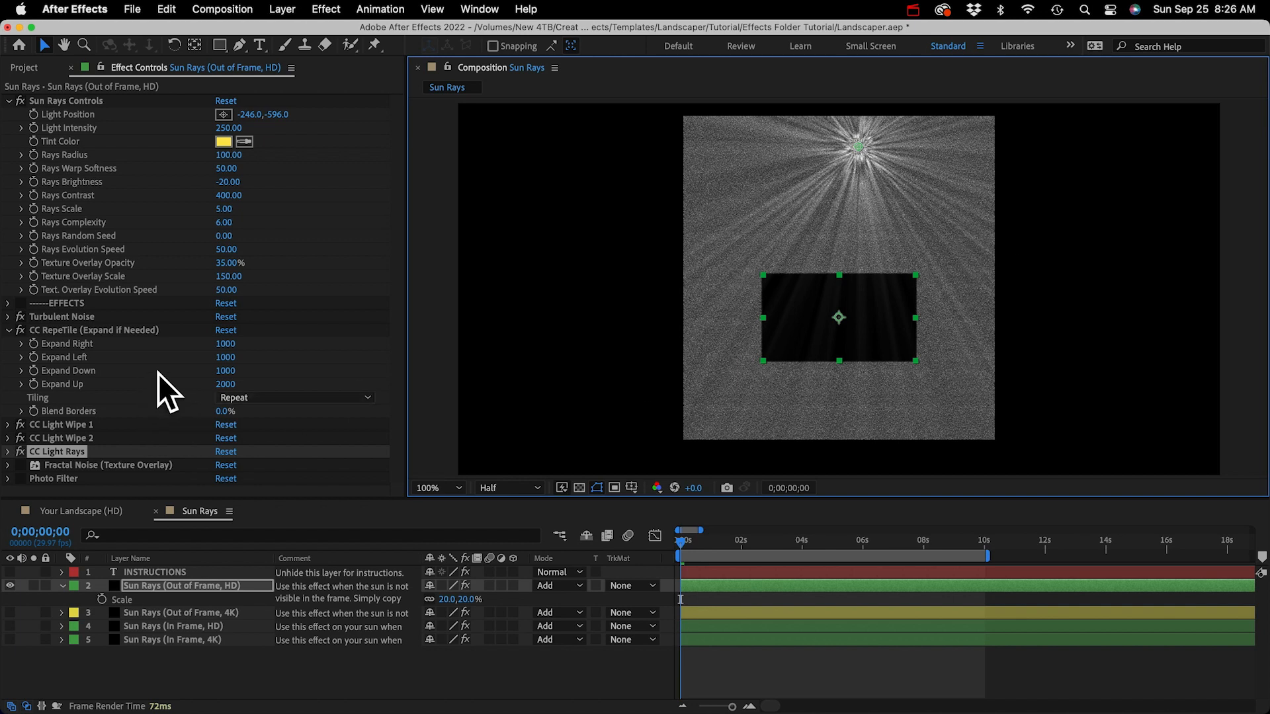
left_click(225, 343)
type("0")
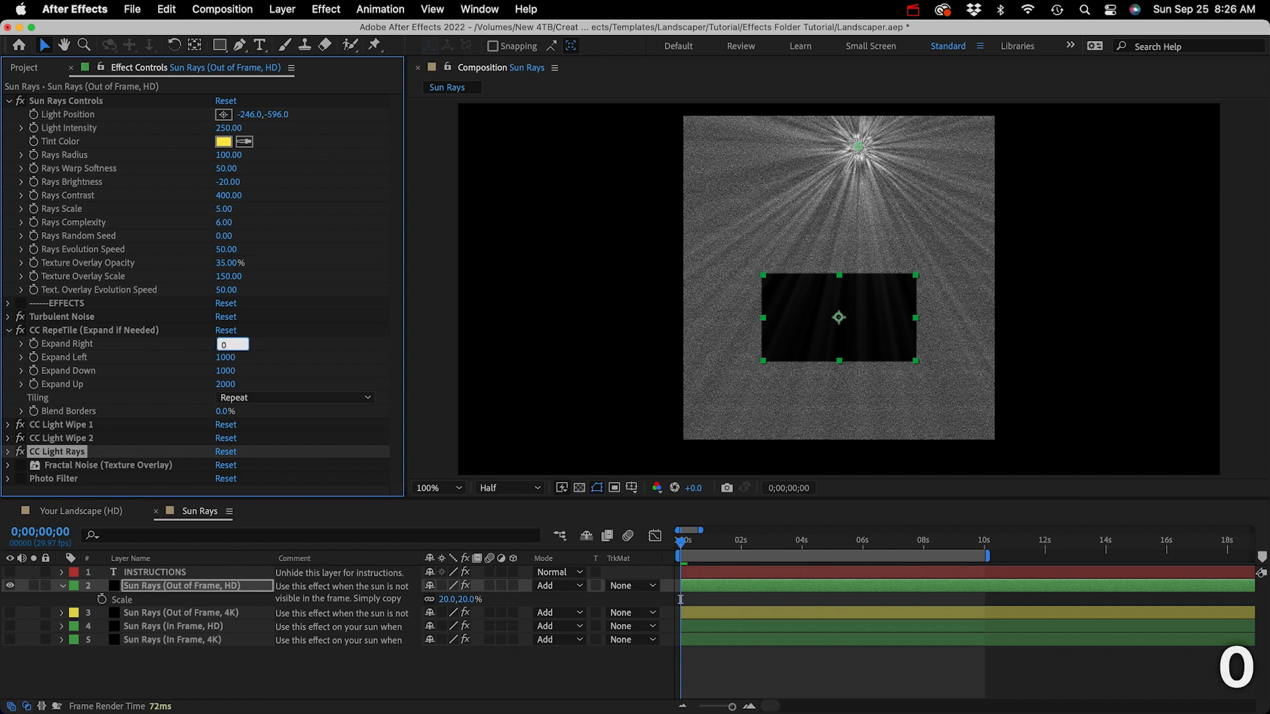
key("Tab")
type("0")
key("Tab")
type("0")
key("Return")
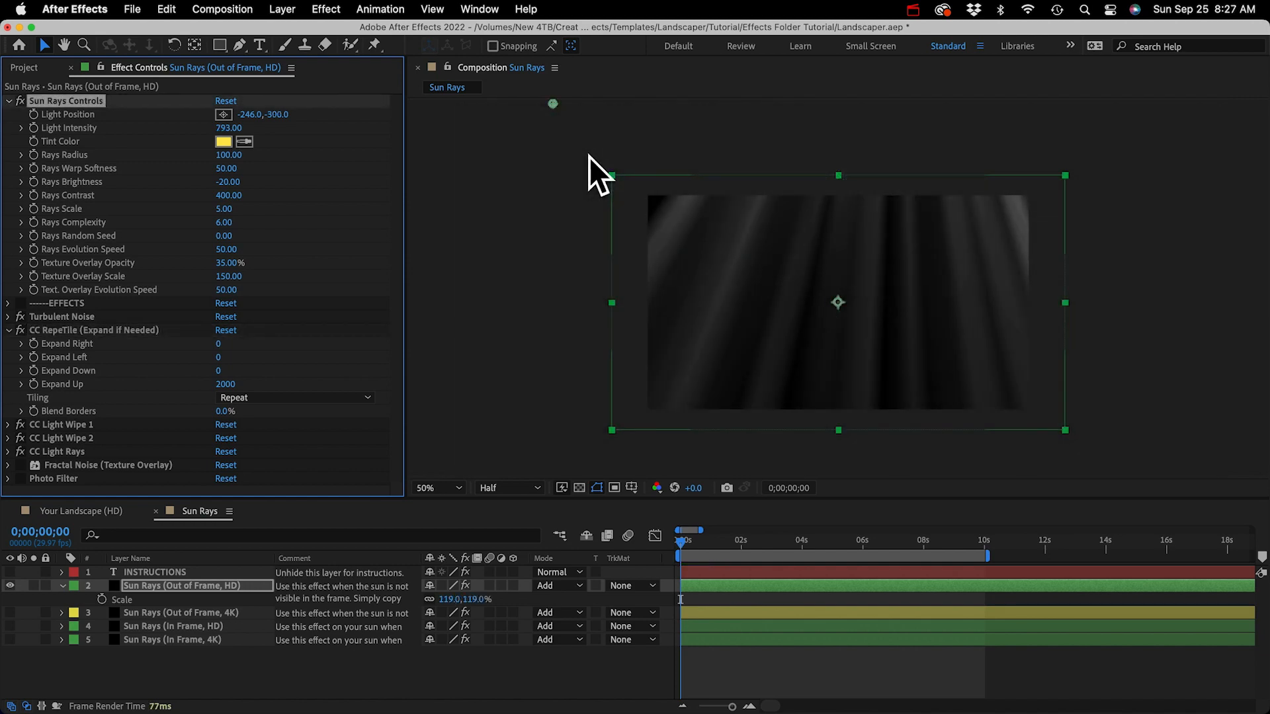
Step: Turn on the Fractal Noise (Texture Overlay) and Photo Filter effects on the Sun Rays layer
left_click(74, 467)
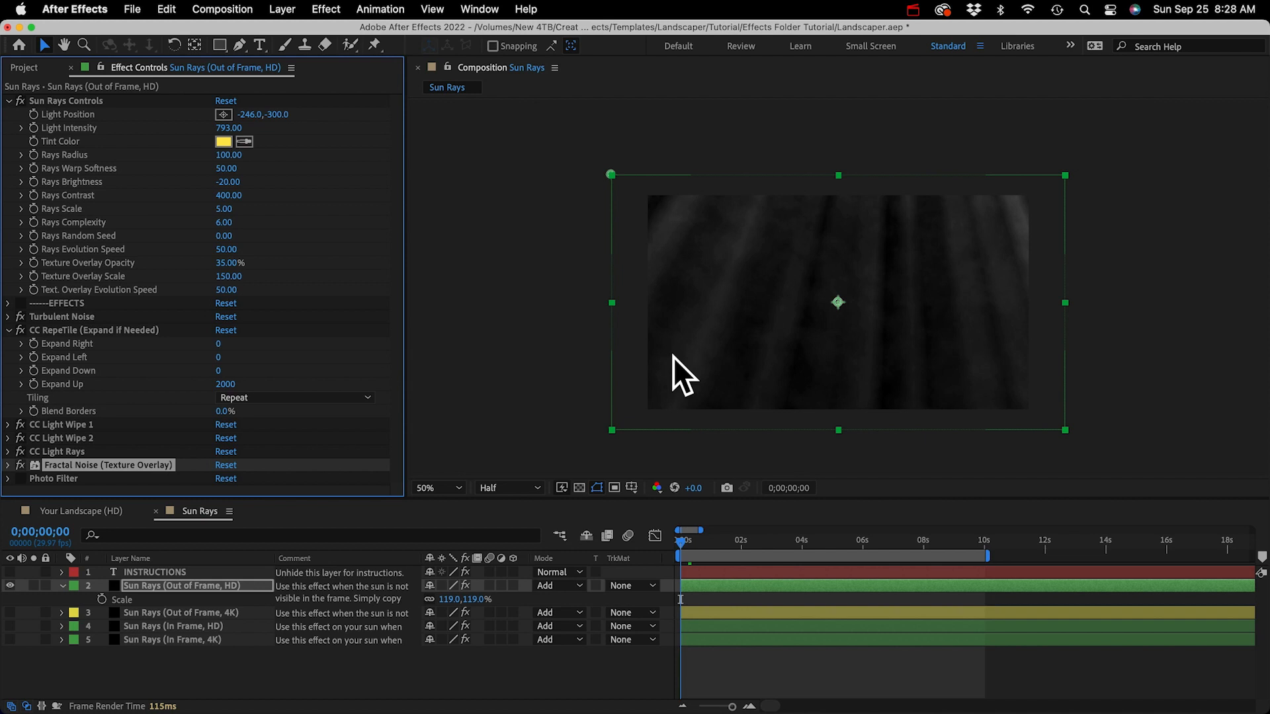
left_click(20, 478)
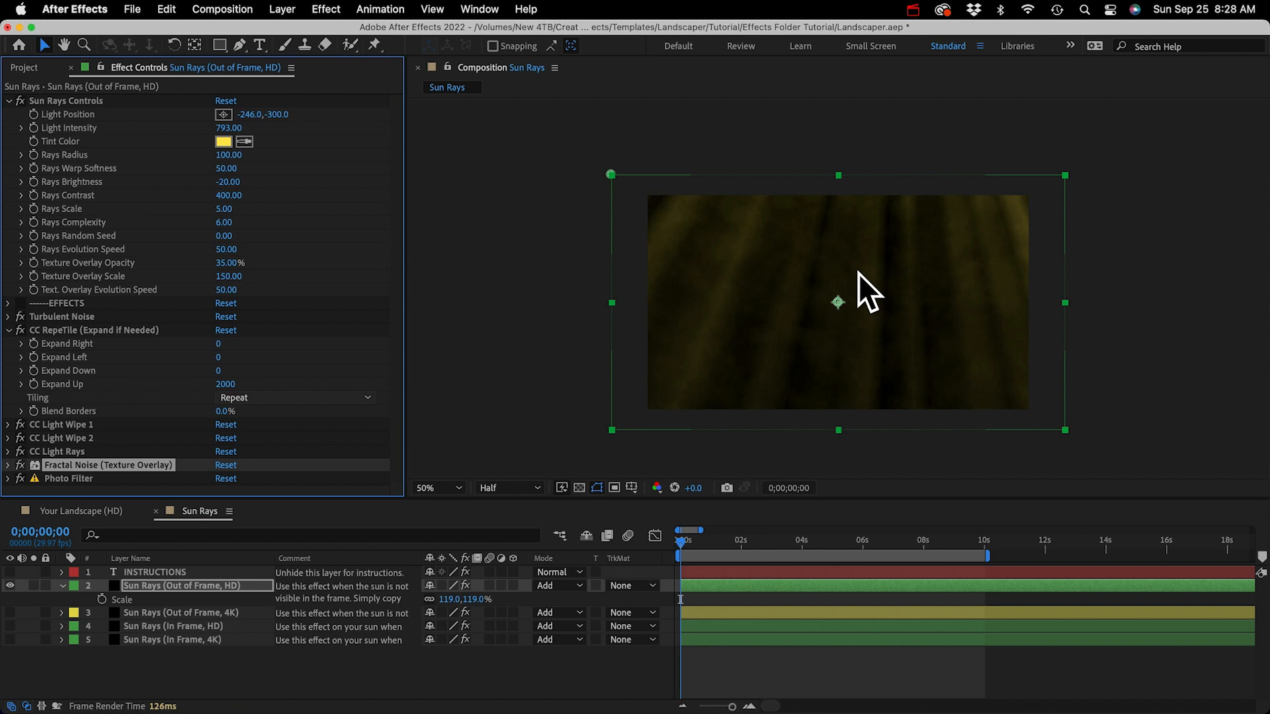
Step: Copy the Sun Rays (Out of Frame, HD) layer into the Your Landscape (HD) composition and place it between Camera 1 and Sun FX
left_click(176, 586)
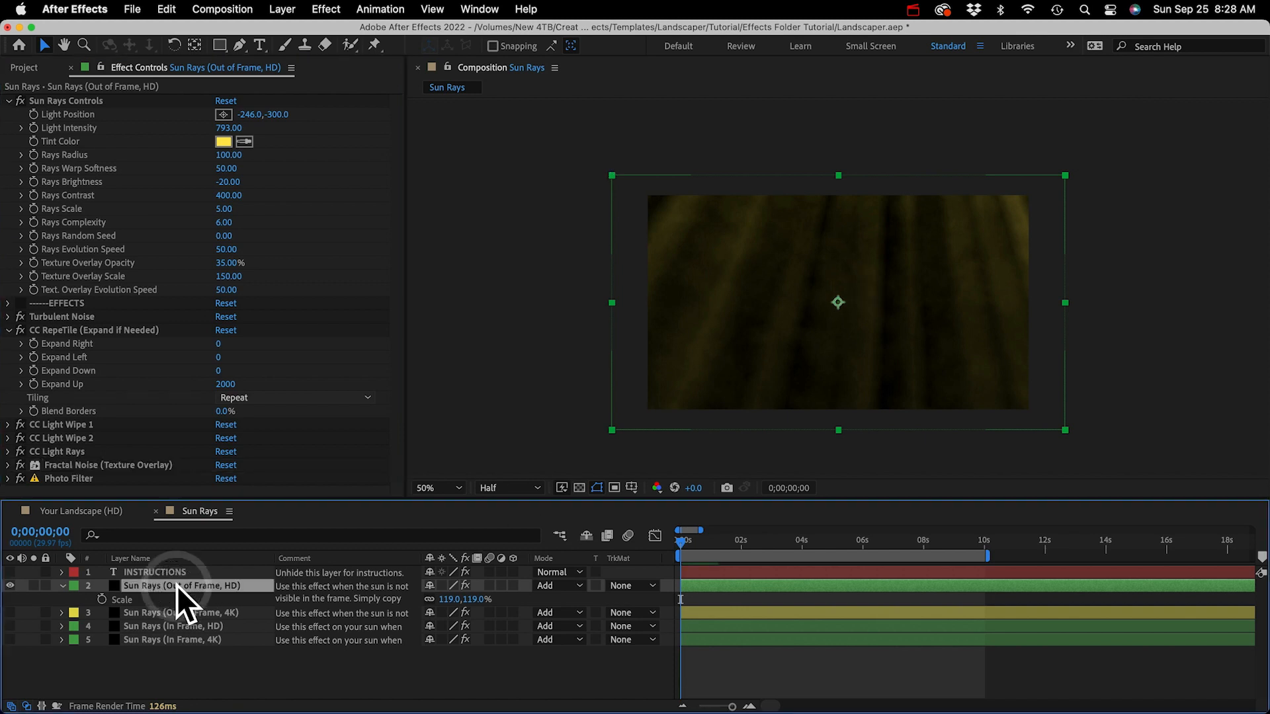
key("super+c")
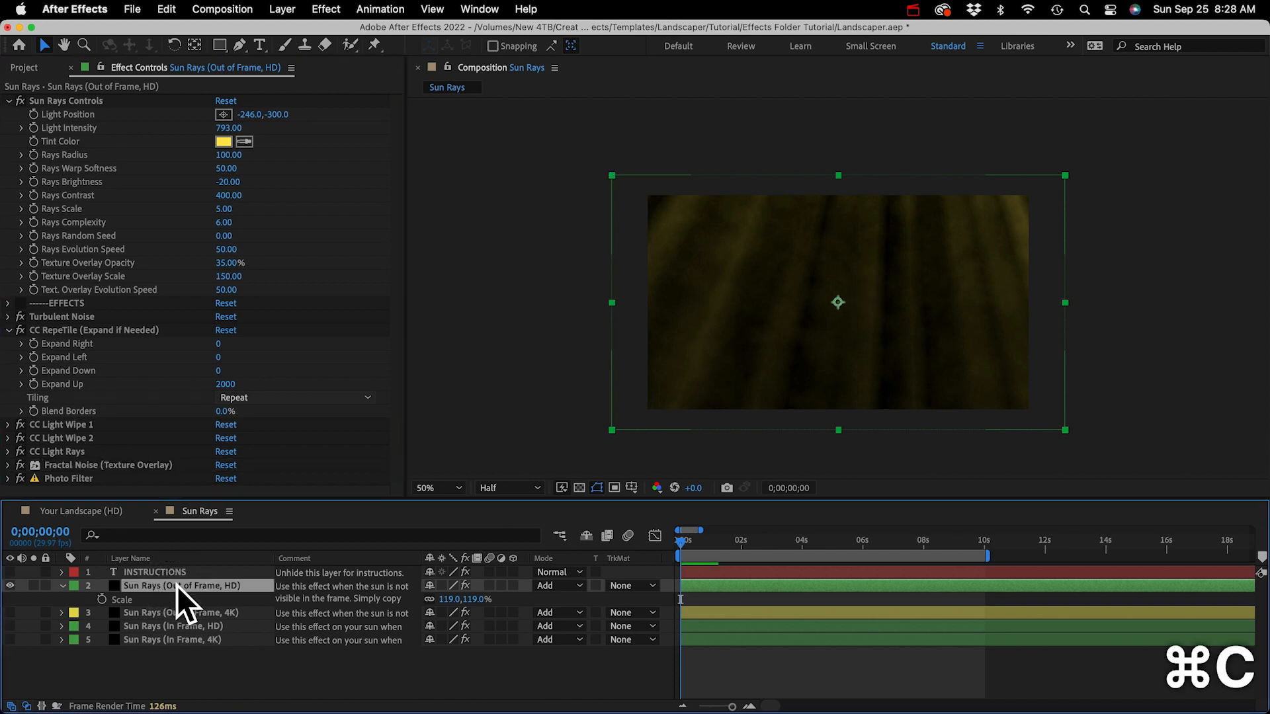
left_click(85, 510)
key("super+v")
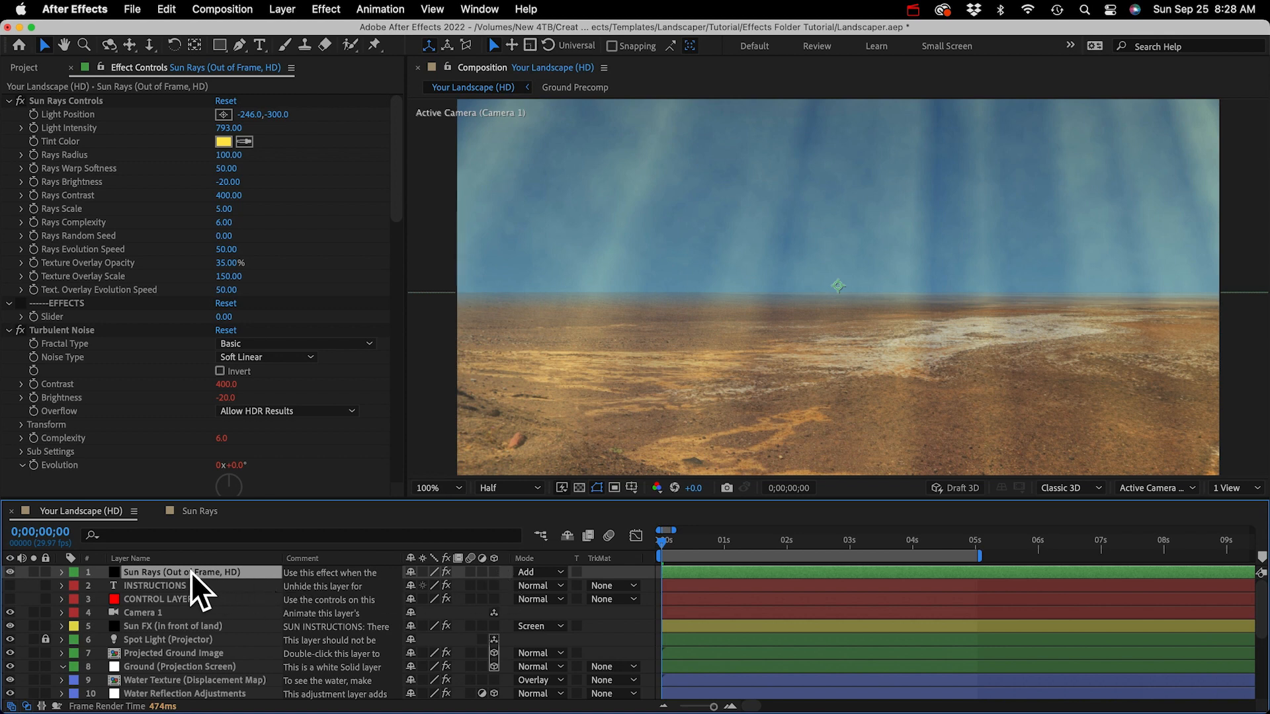
left_click_drag(191, 572, 178, 621)
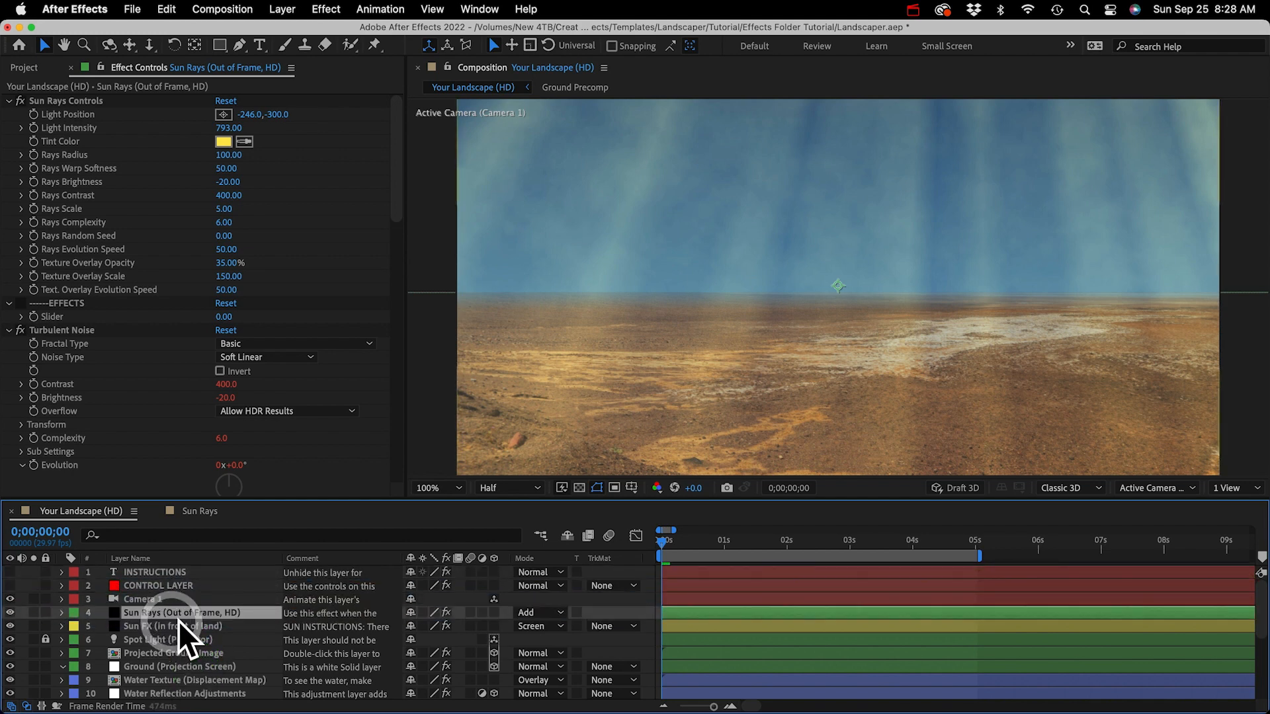
key("comma")
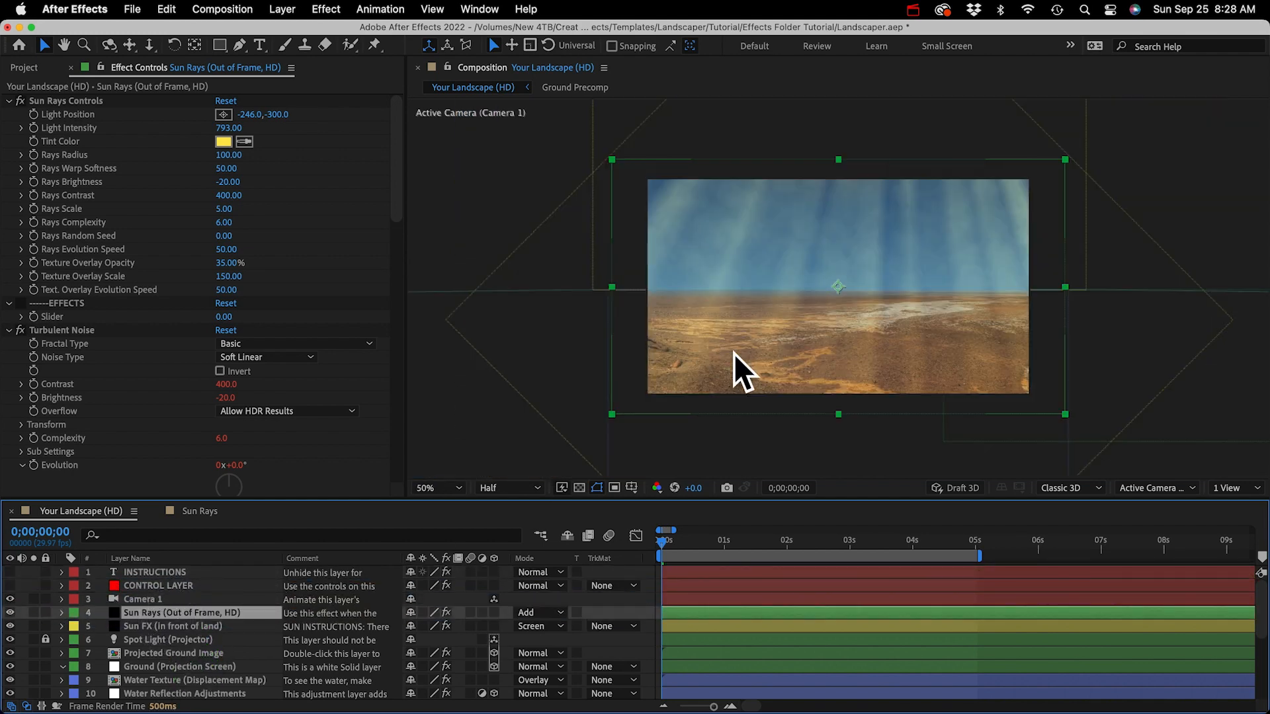
key("period")
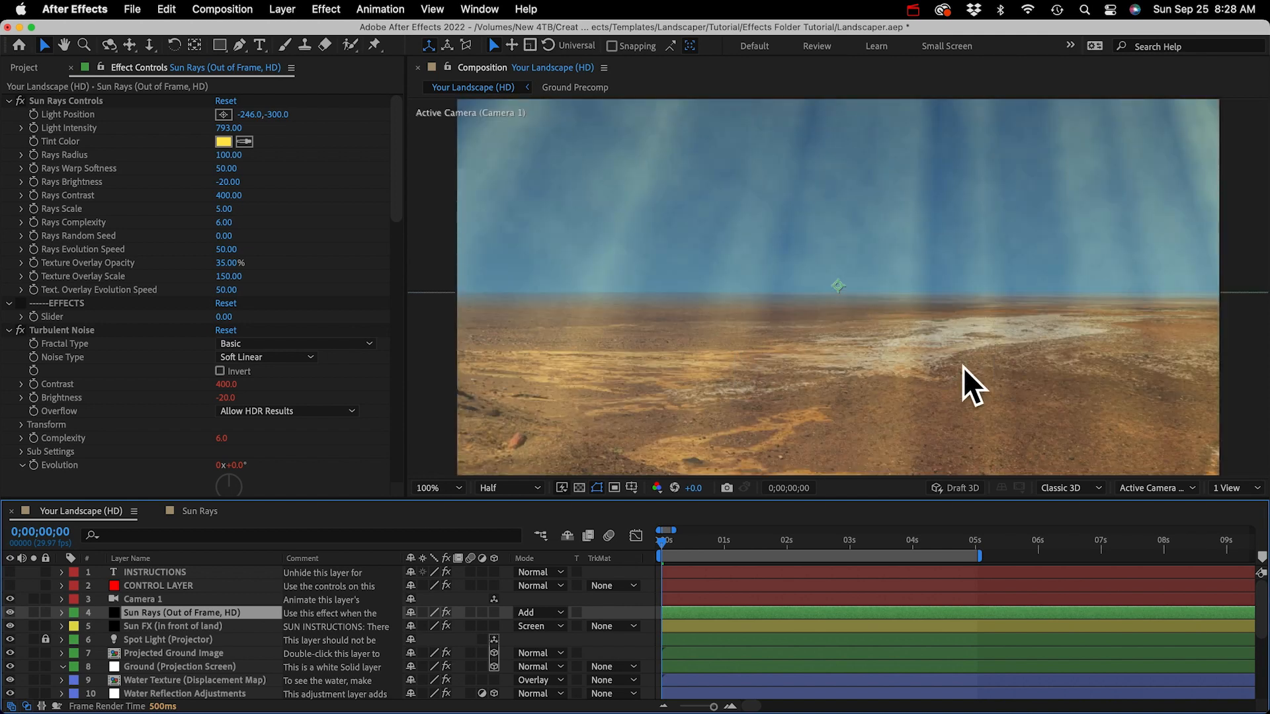
Step: Set the blending mode of the Sun Rays (Out of Frame, HD) layer to Screen
left_click(523, 613)
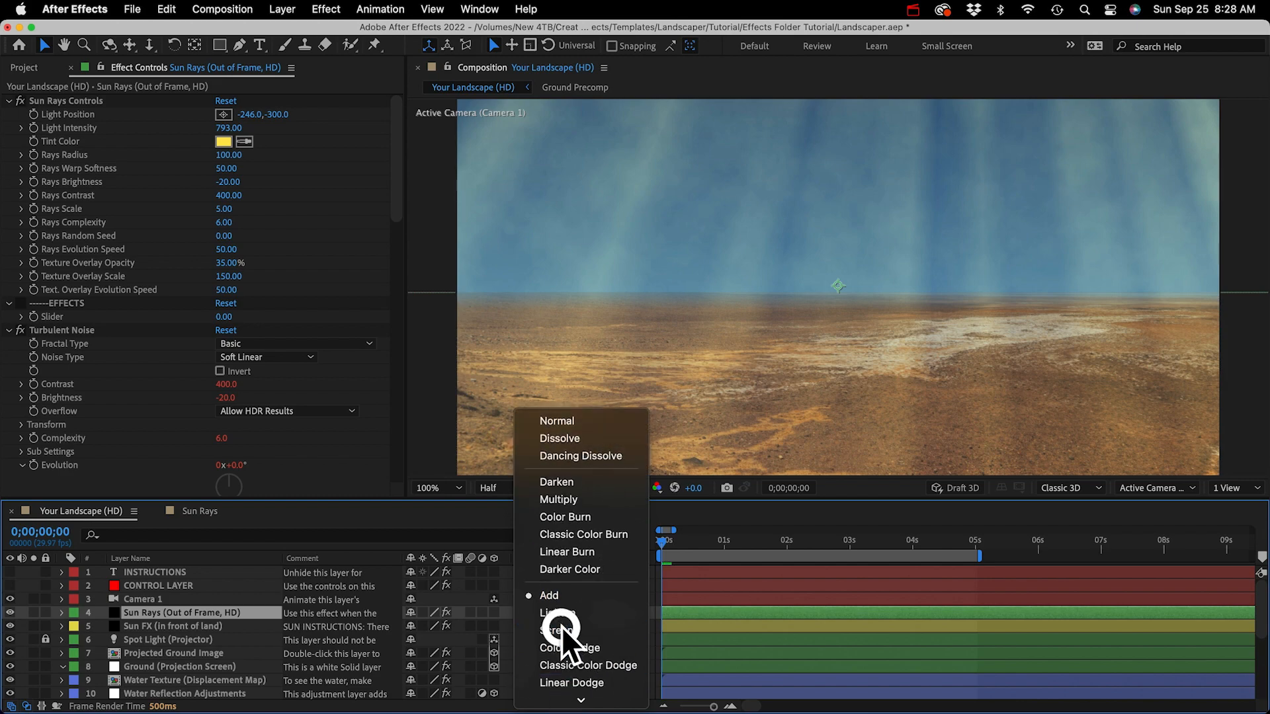
left_click(561, 626)
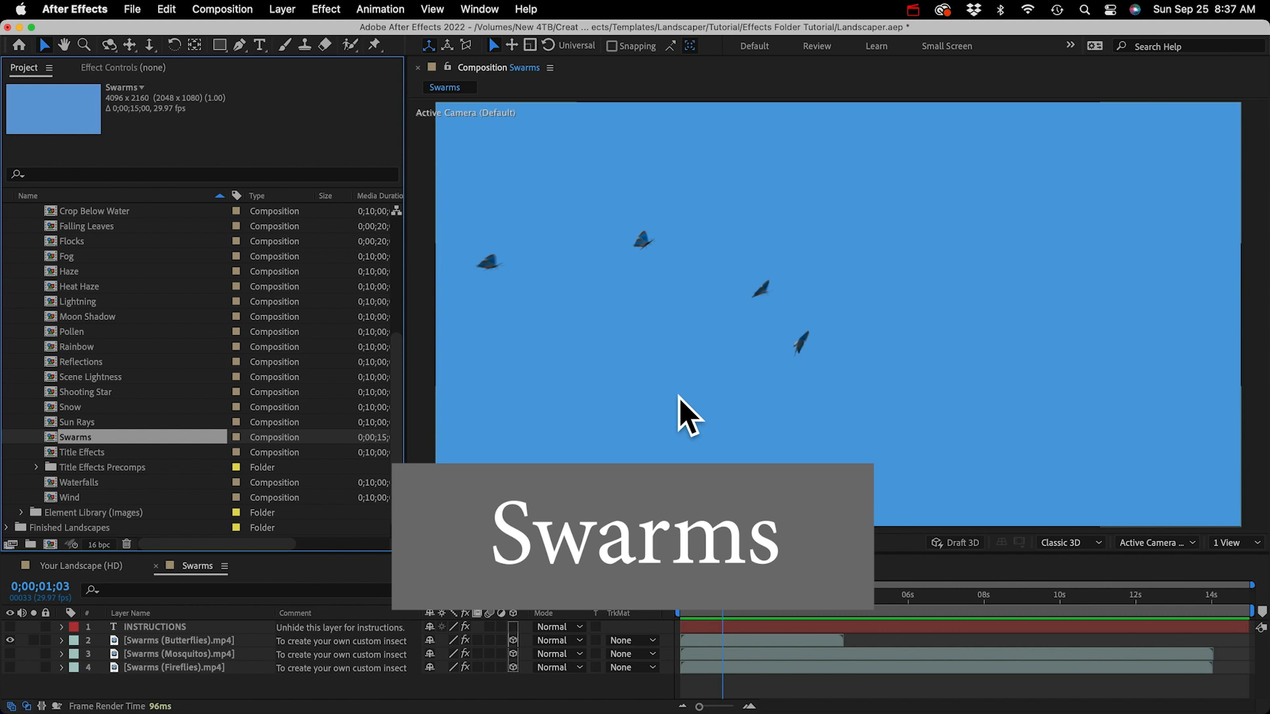
Step: Preview the Swarms (Butterflies) layer, hide it, and show and preview the Swarms (Mosquitos) layer from the start
key("0")
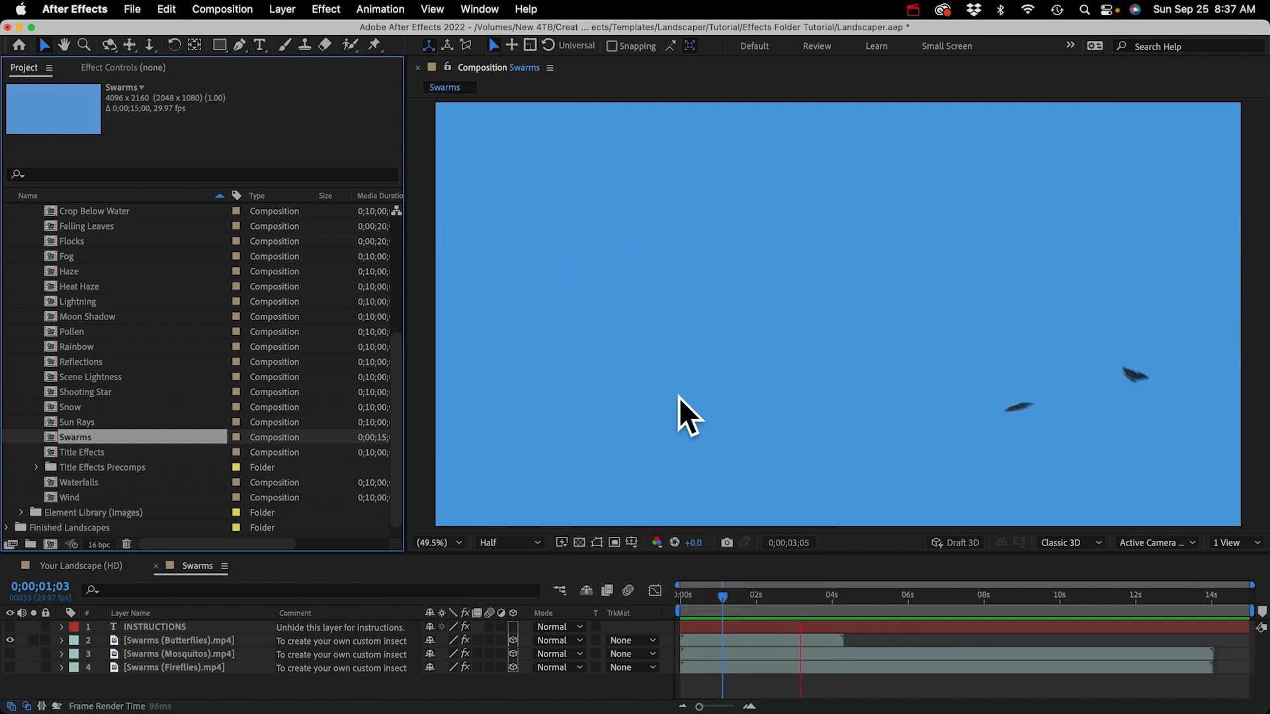
key("space")
left_click(9, 640)
left_click(9, 655)
key("0")
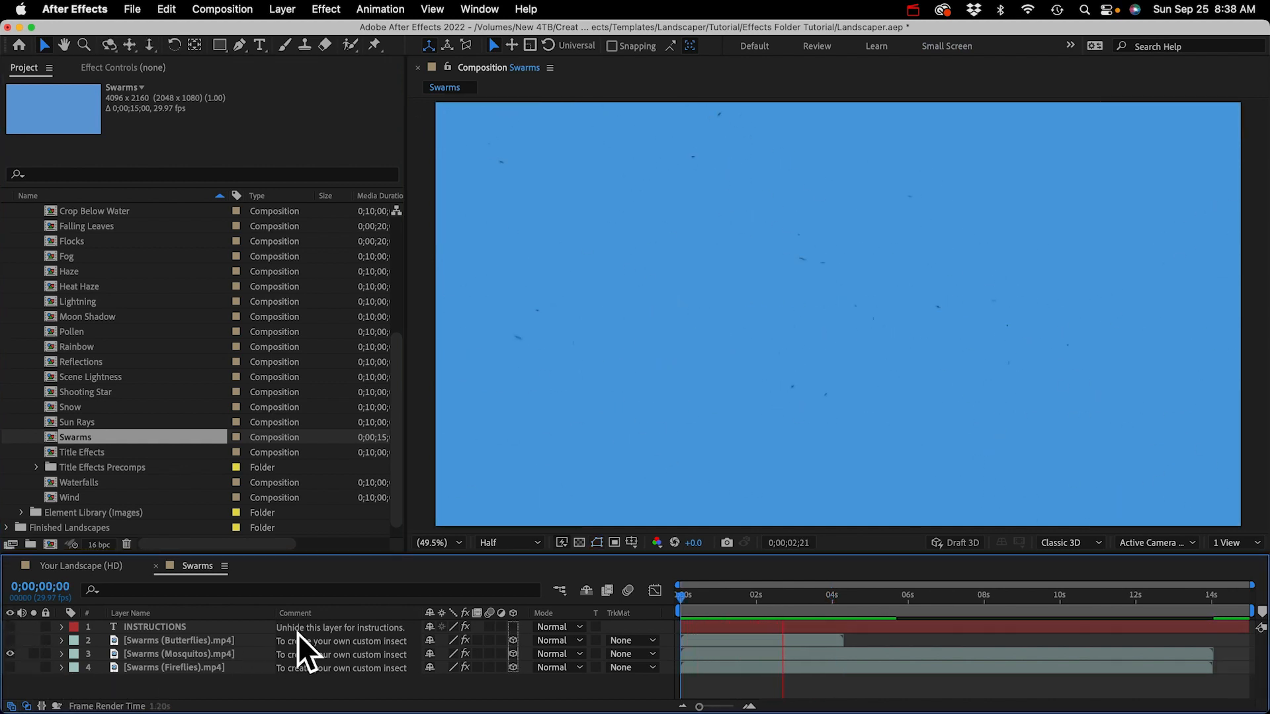
Step: Hide the Swarms (Mosquitos) layer, show the Swarms (Fireflies) layer and preview it
left_click(9, 654)
left_click(10, 667)
key("0")
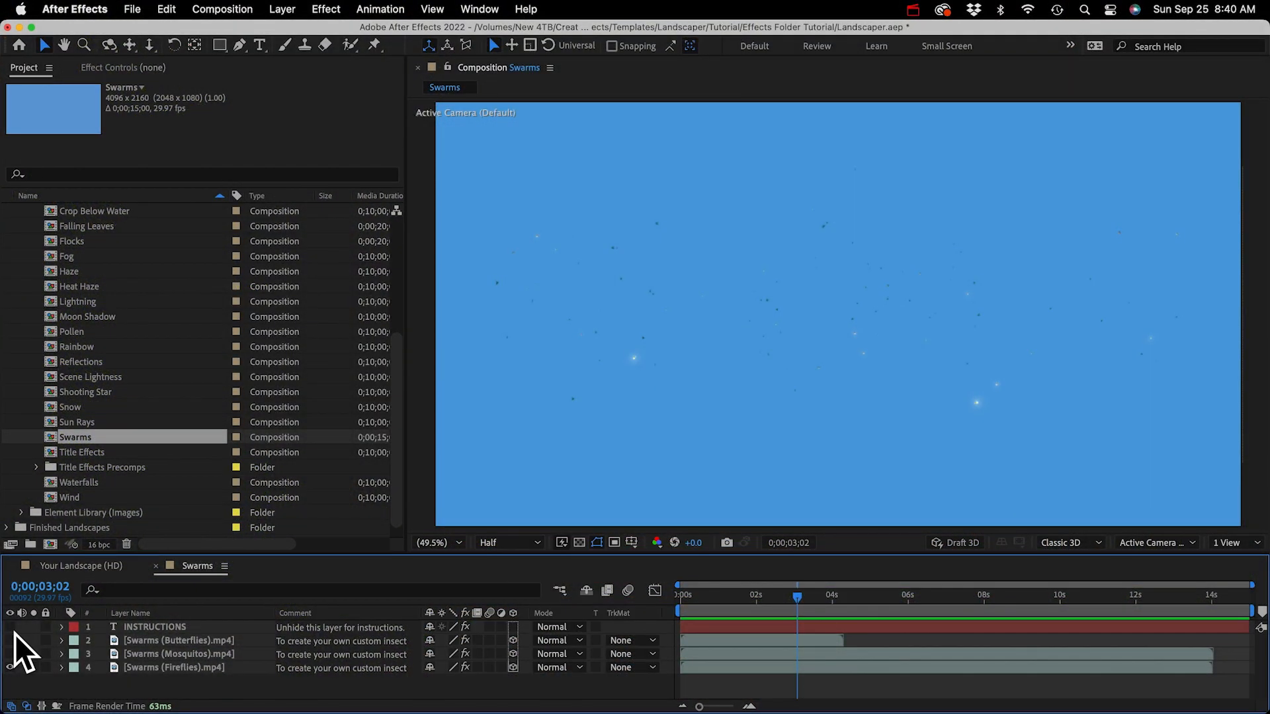
Step: Copy the Swarms (Fireflies) layer into the Your Landscape (HD) composition, directly above the Water Texture (Displacement Map) layer
left_click(141, 666)
key("super+c")
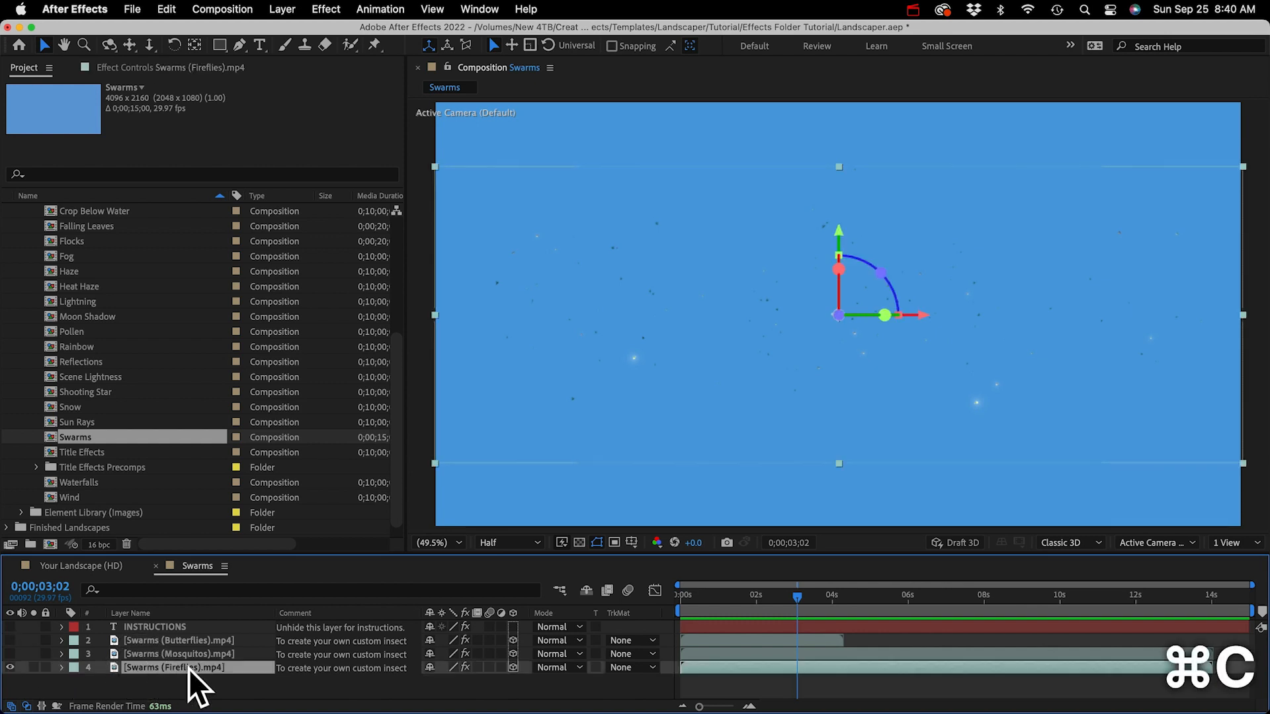
left_click(78, 566)
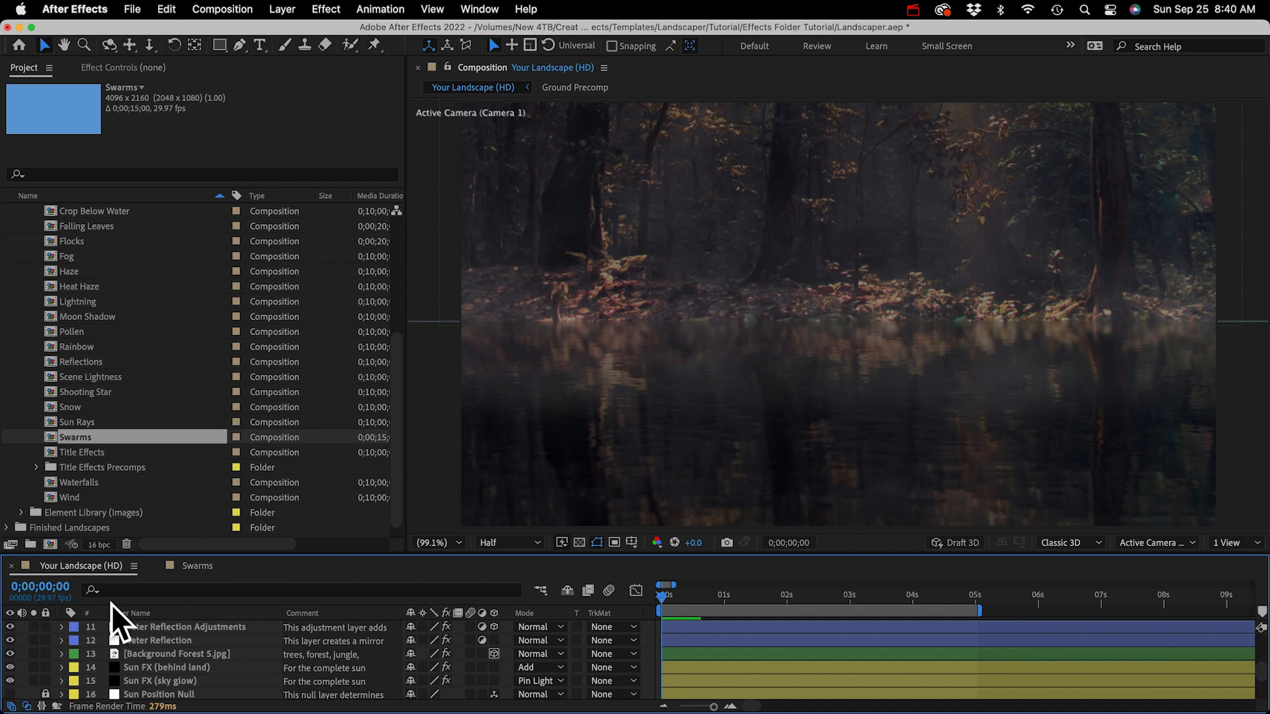
scroll(141, 641, "up", 2)
left_click(165, 640)
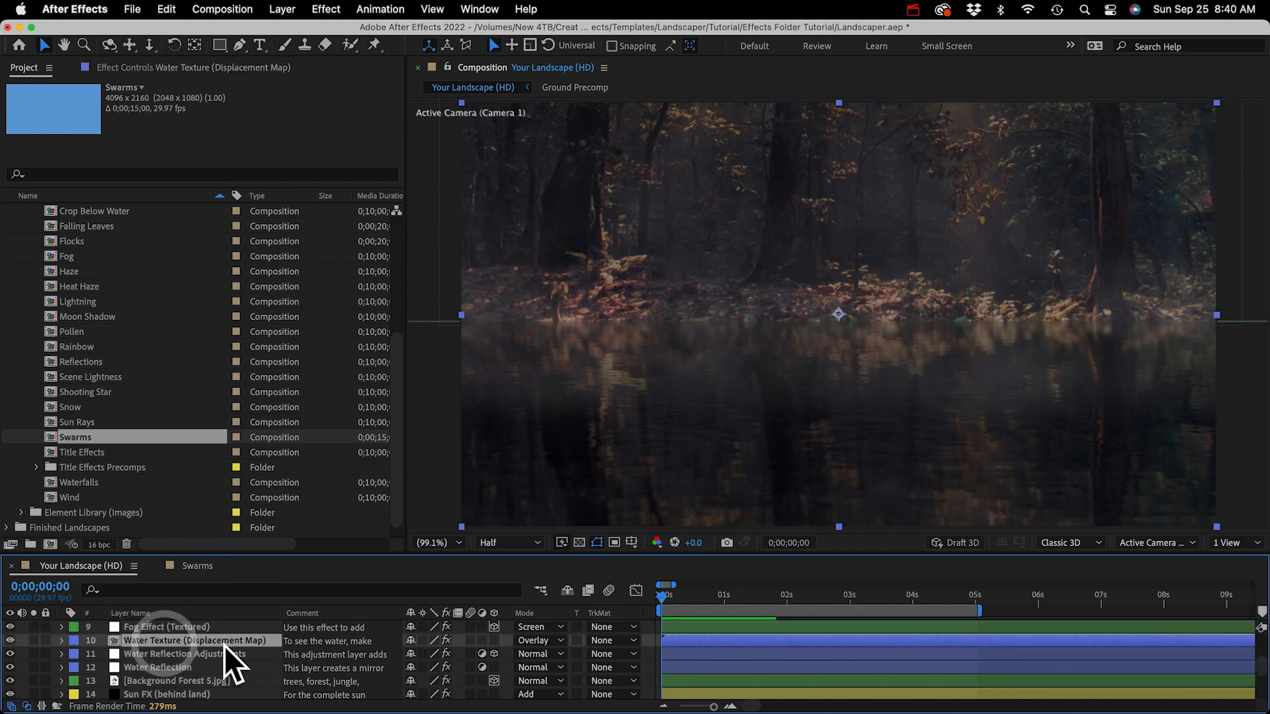
left_click_drag(195, 559, 199, 467)
scroll(204, 543, "up", 5)
key("super+v")
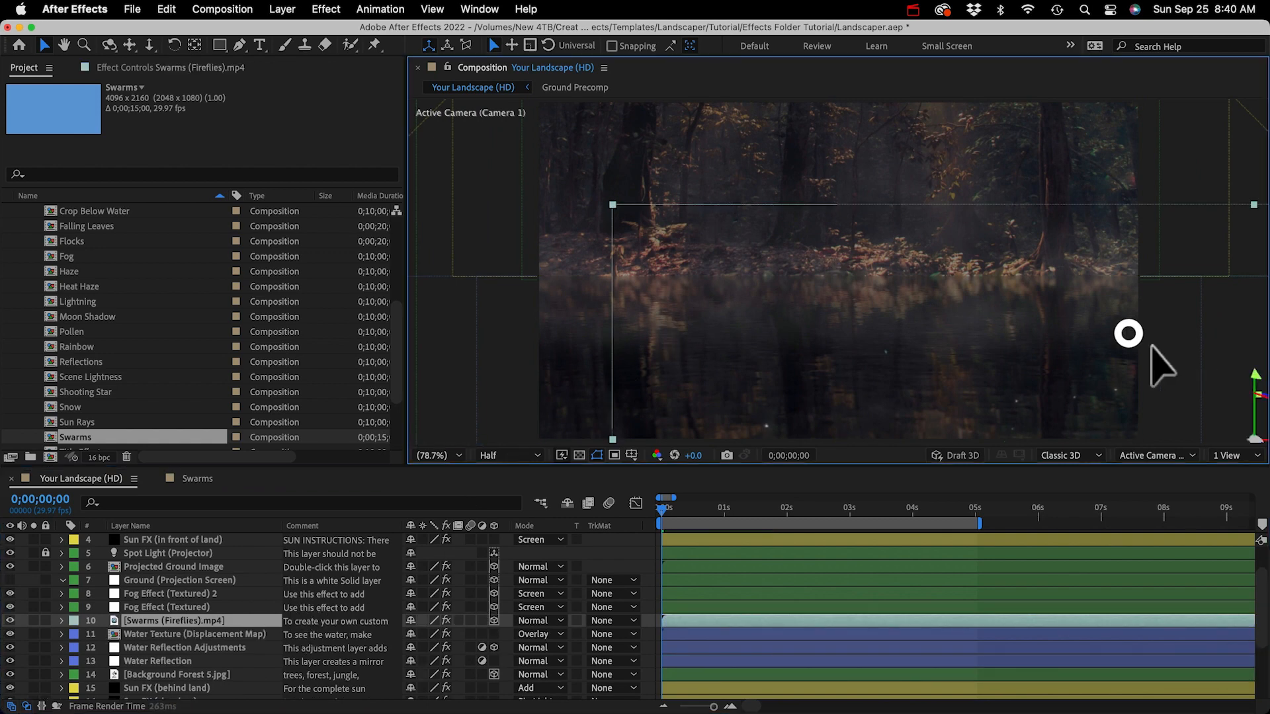
Step: Move the fireflies swarm over the forest shoreline, scale it down slightly and preview the landscape
left_click_drag(1128, 335, 781, 183)
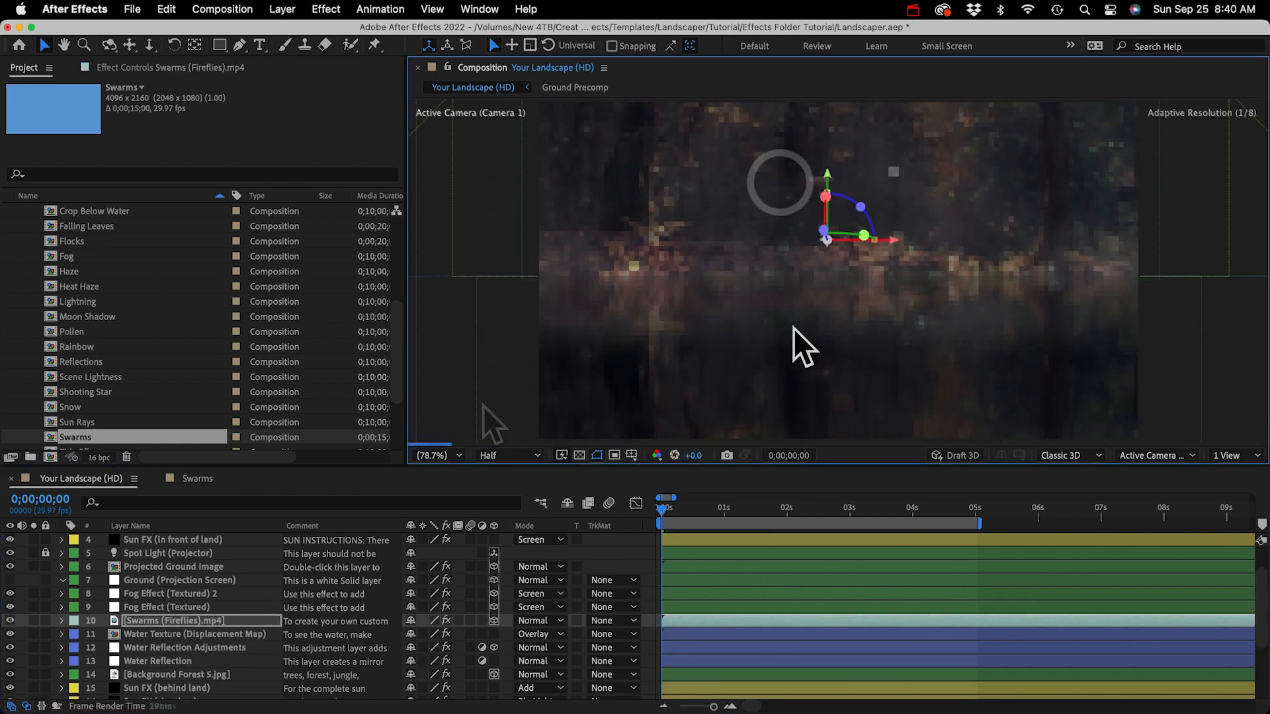
key("s")
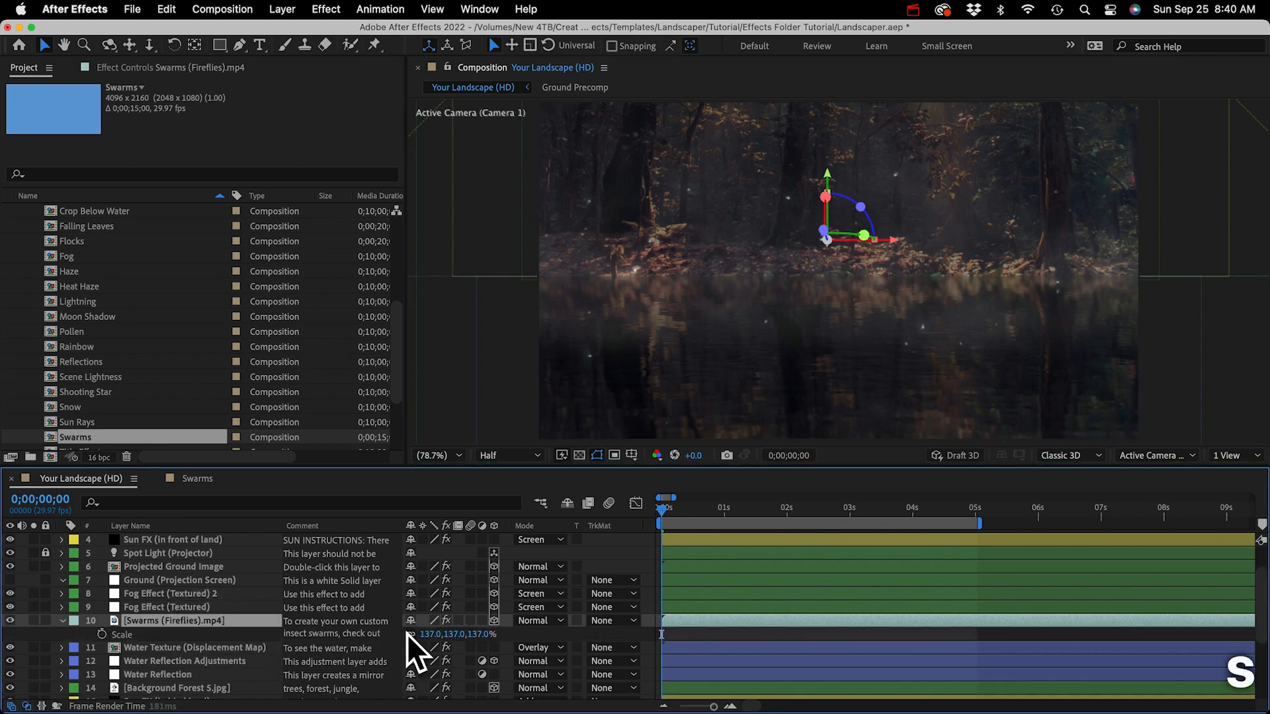
left_click_drag(423, 634, 387, 643)
left_click_drag(827, 303, 919, 295)
key("KP_0")
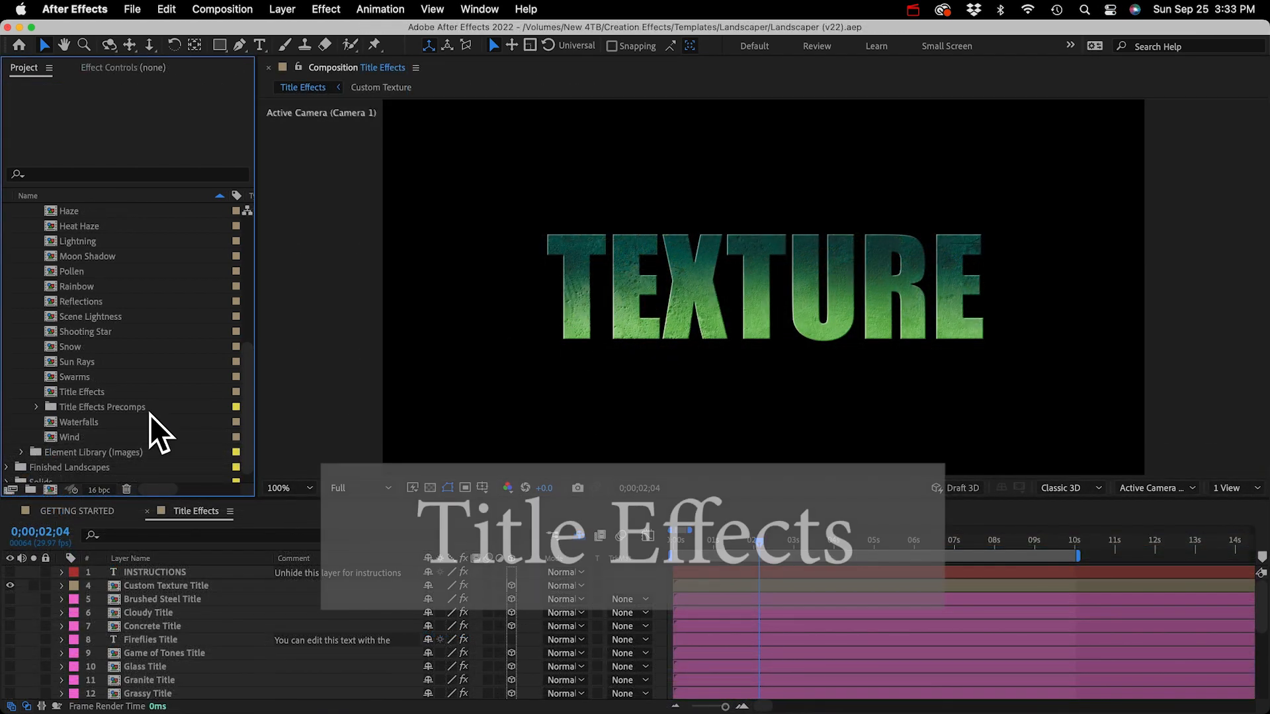
Step: Browse the title layers in the Title Effects composition and read its INSTRUCTIONS layer, hiding it again when done
left_click(77, 390)
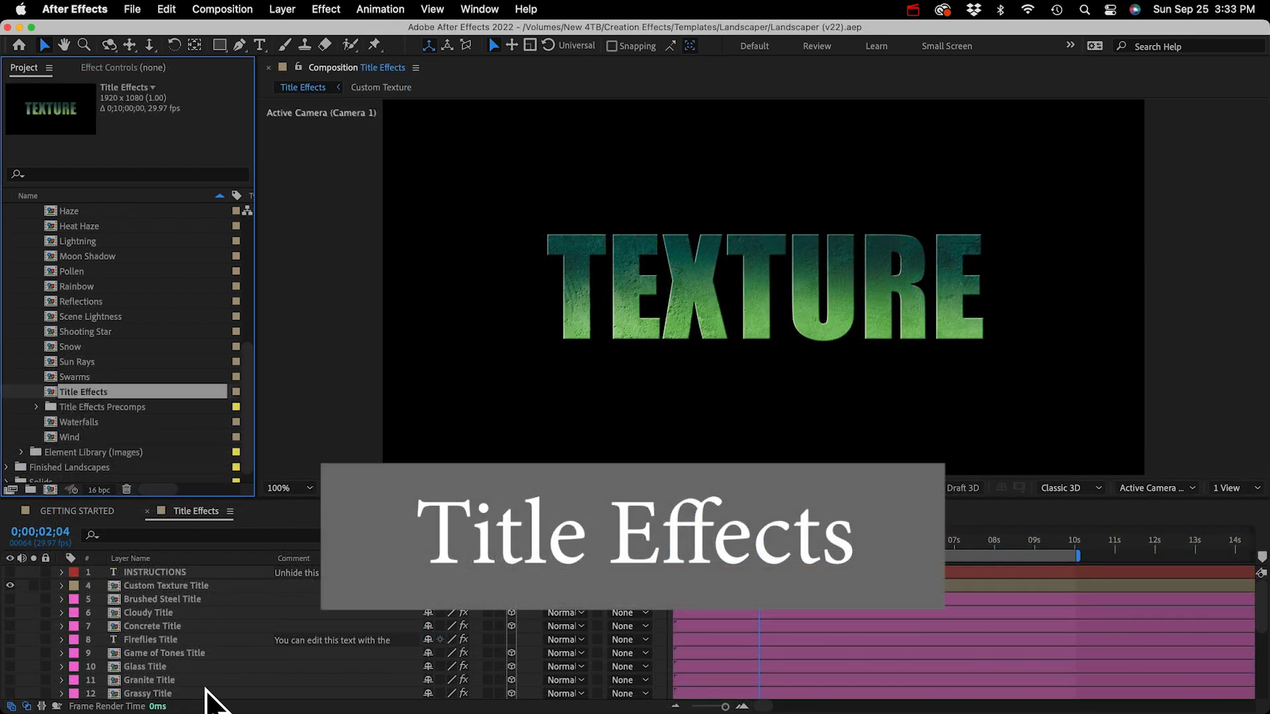
scroll(189, 669, "down", 5)
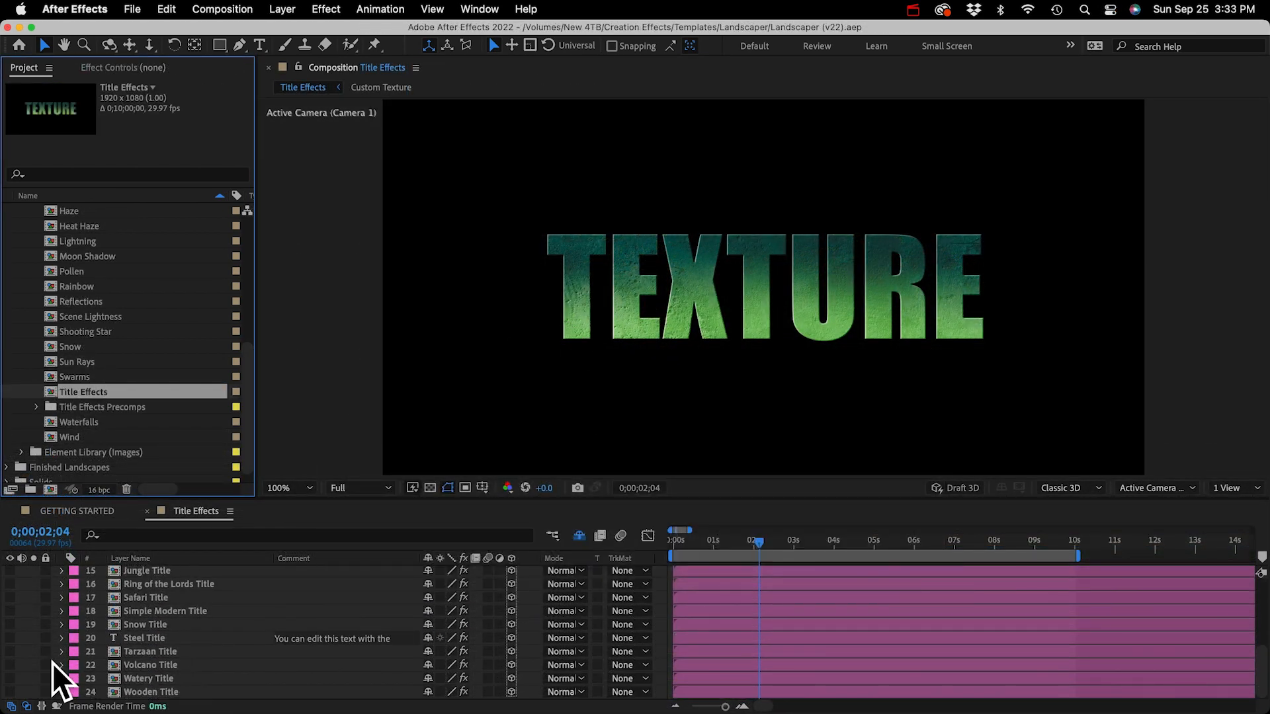
scroll(54, 619, "up", 5)
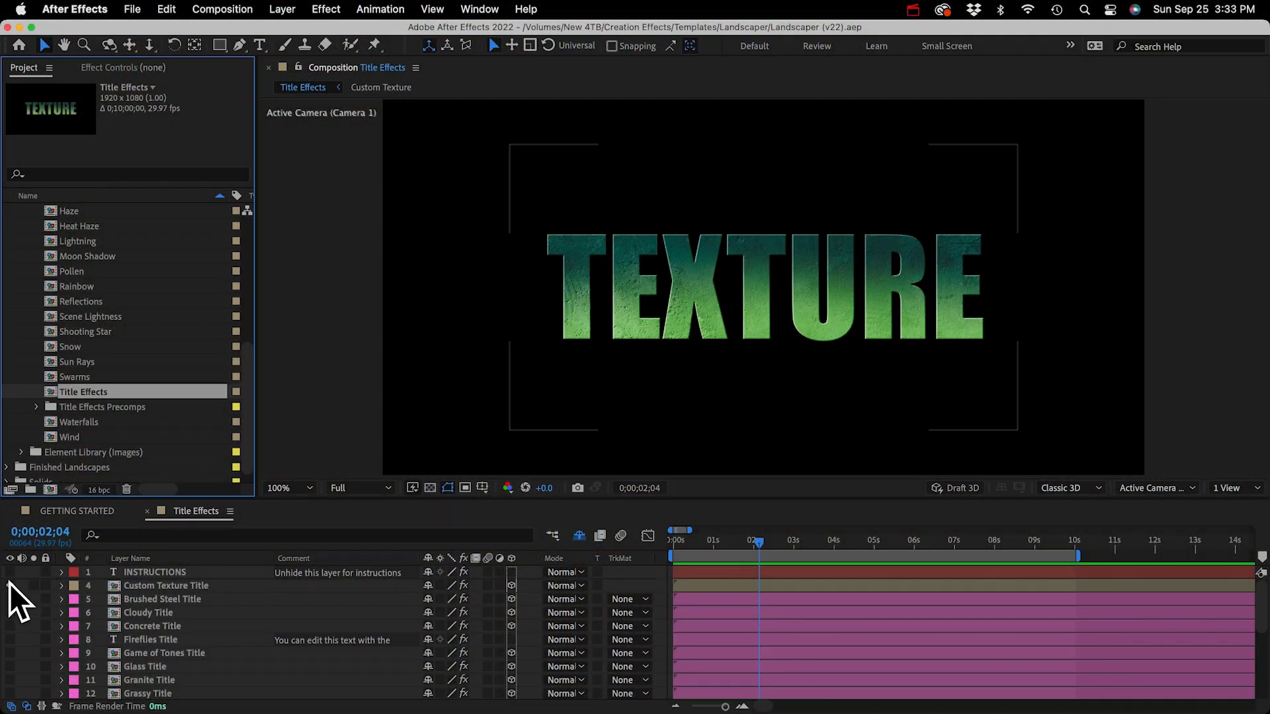
left_click(10, 572)
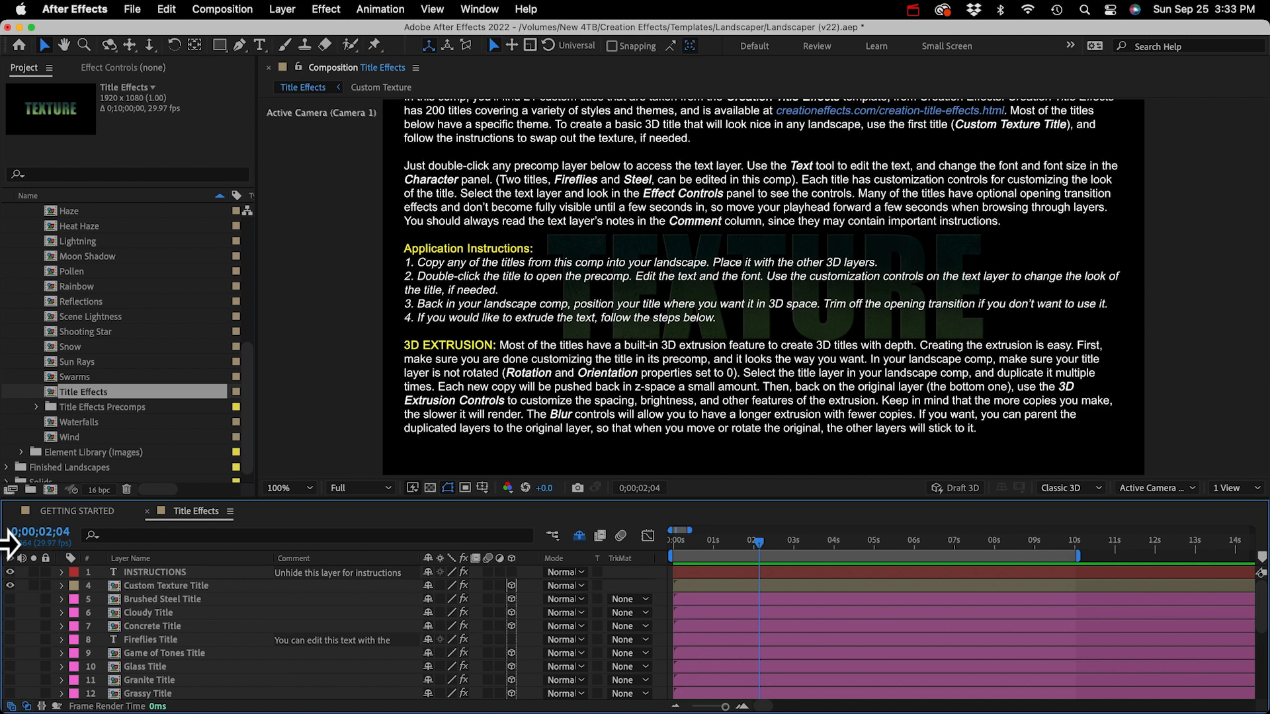
left_click(10, 571)
Step: Hide the Custom Texture Title layer and view the Glass, Granite and Grassy titles one at a time
left_click(10, 585)
left_click(9, 666)
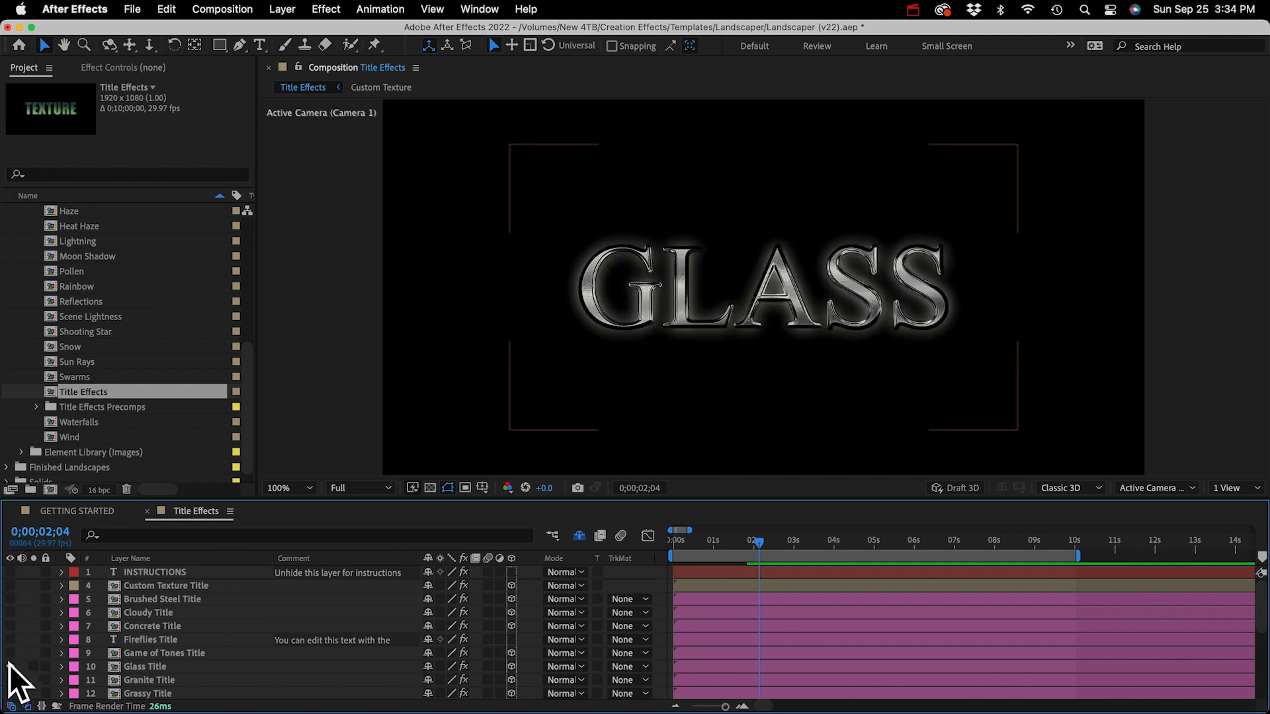
left_click(9, 665)
left_click(10, 680)
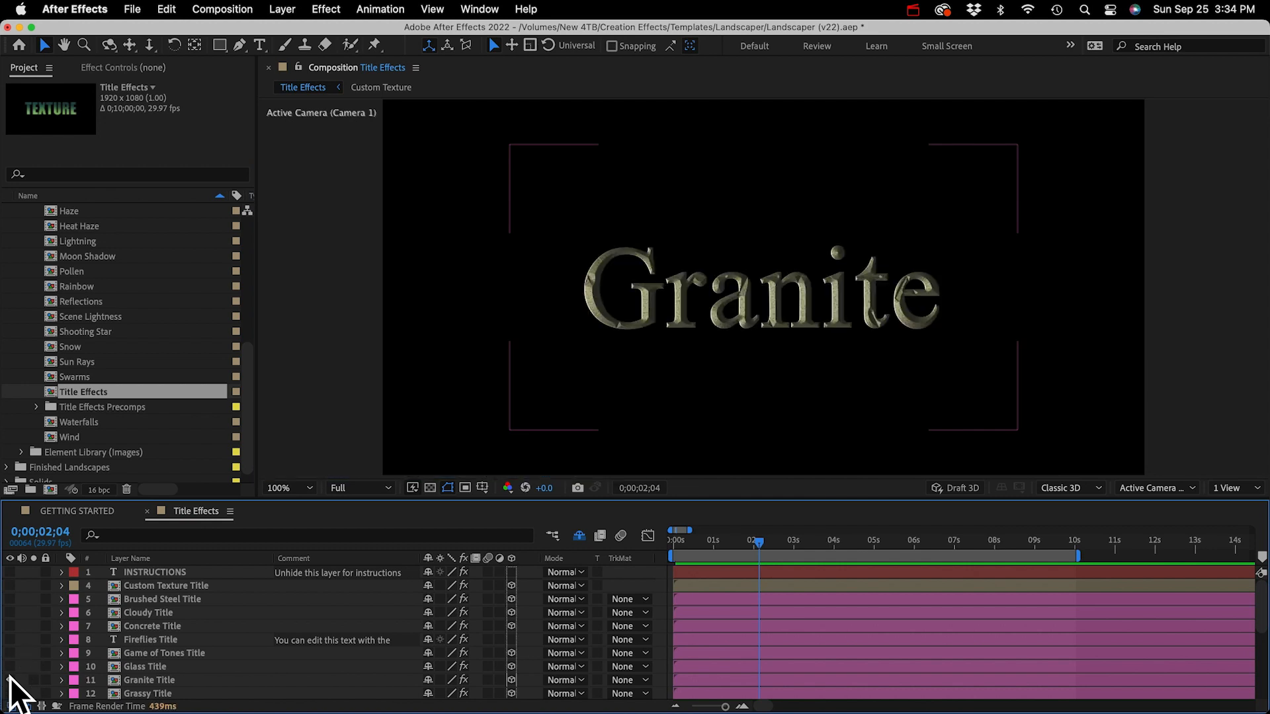
scroll(10, 681, "down", 6)
left_click(10, 599)
left_click(10, 612)
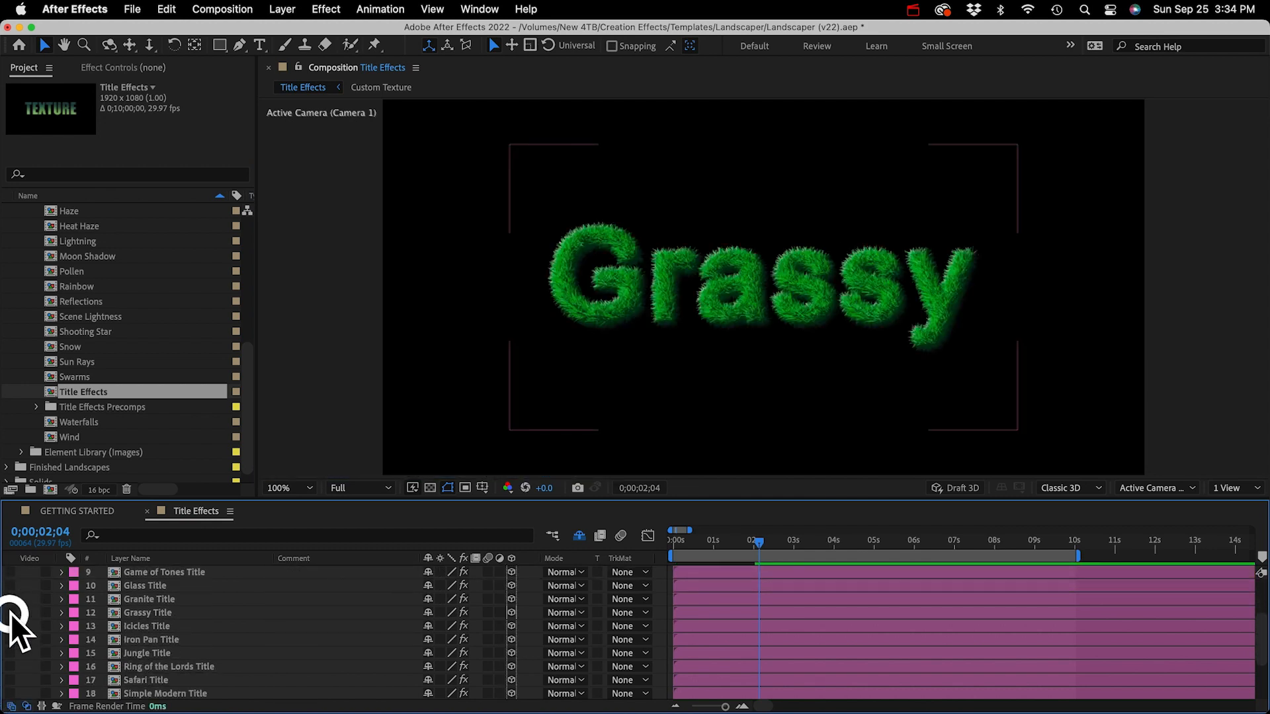
Step: View the Icicles and Iron Pan titles in turn, leaving only the Jungle Title layer visible
left_click(10, 613)
left_click(10, 625)
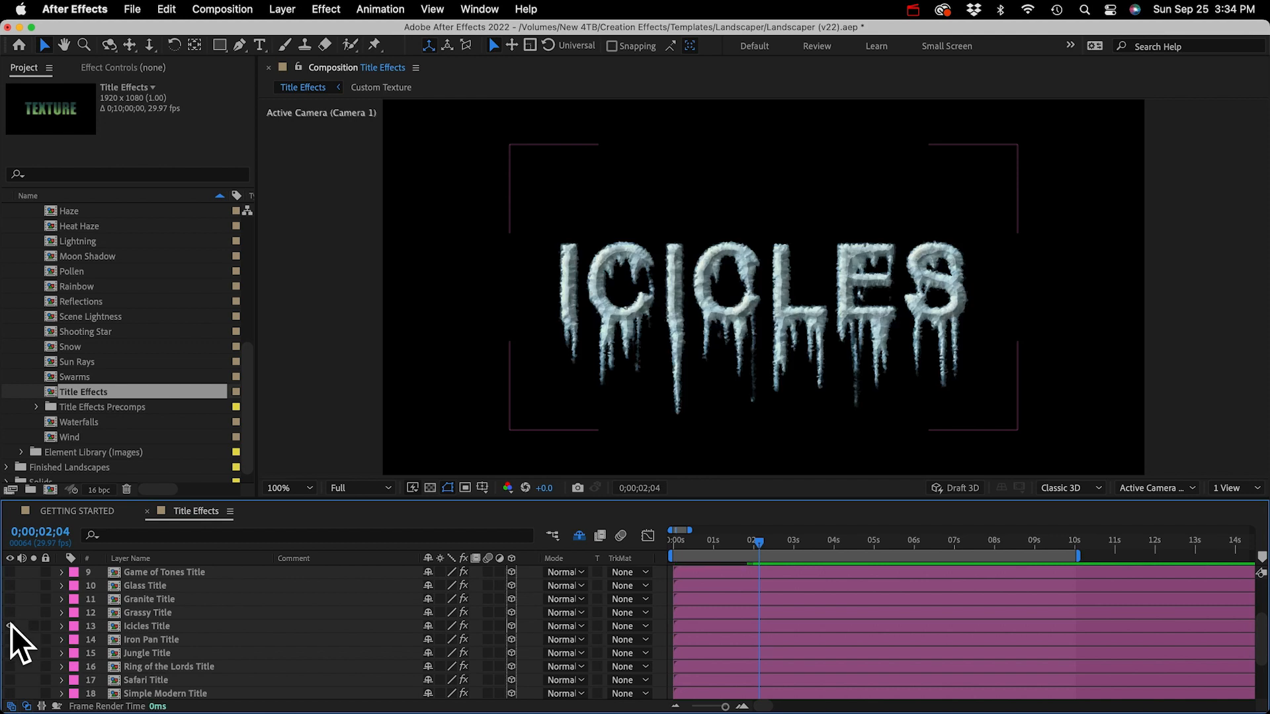
left_click(11, 626)
left_click(9, 639)
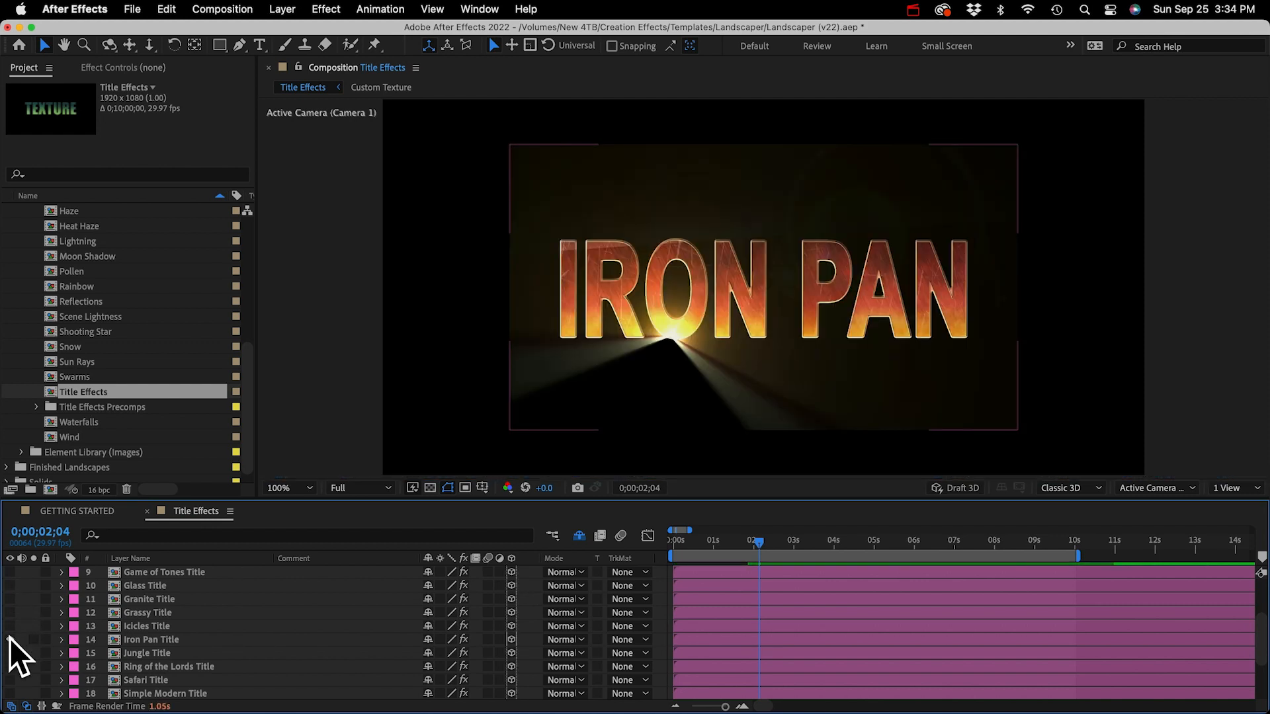
left_click(9, 639)
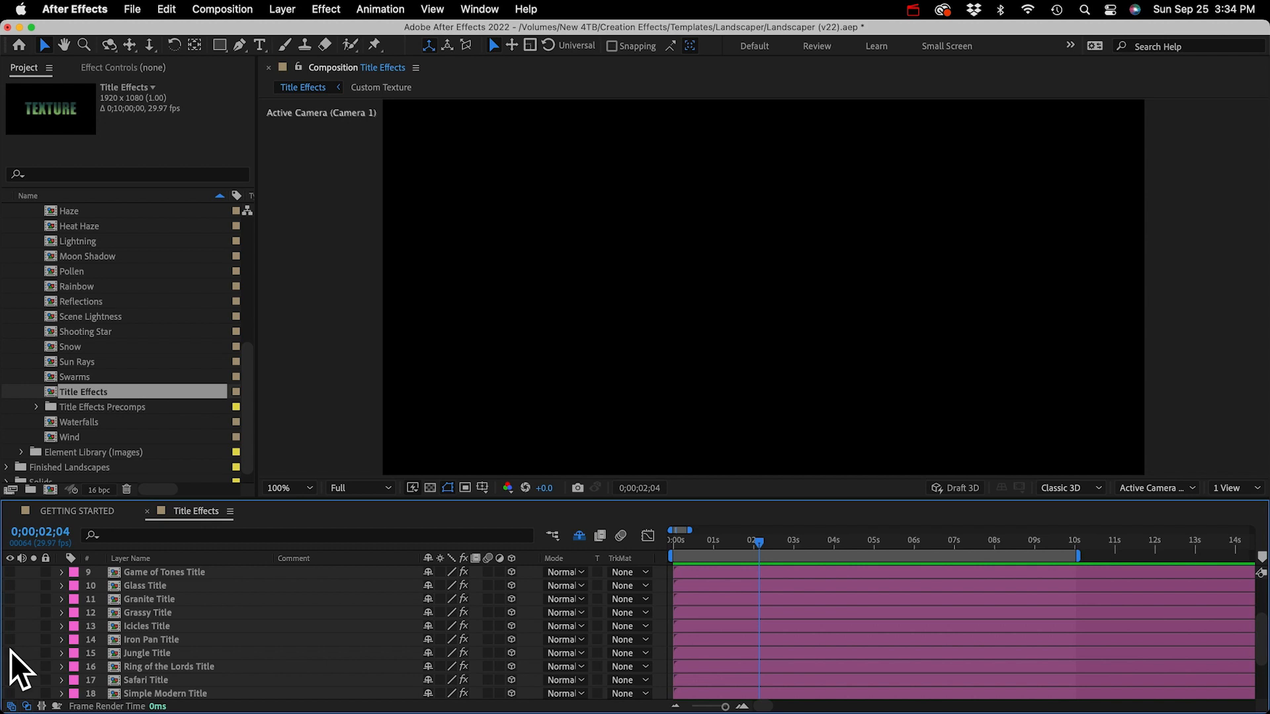
left_click(11, 652)
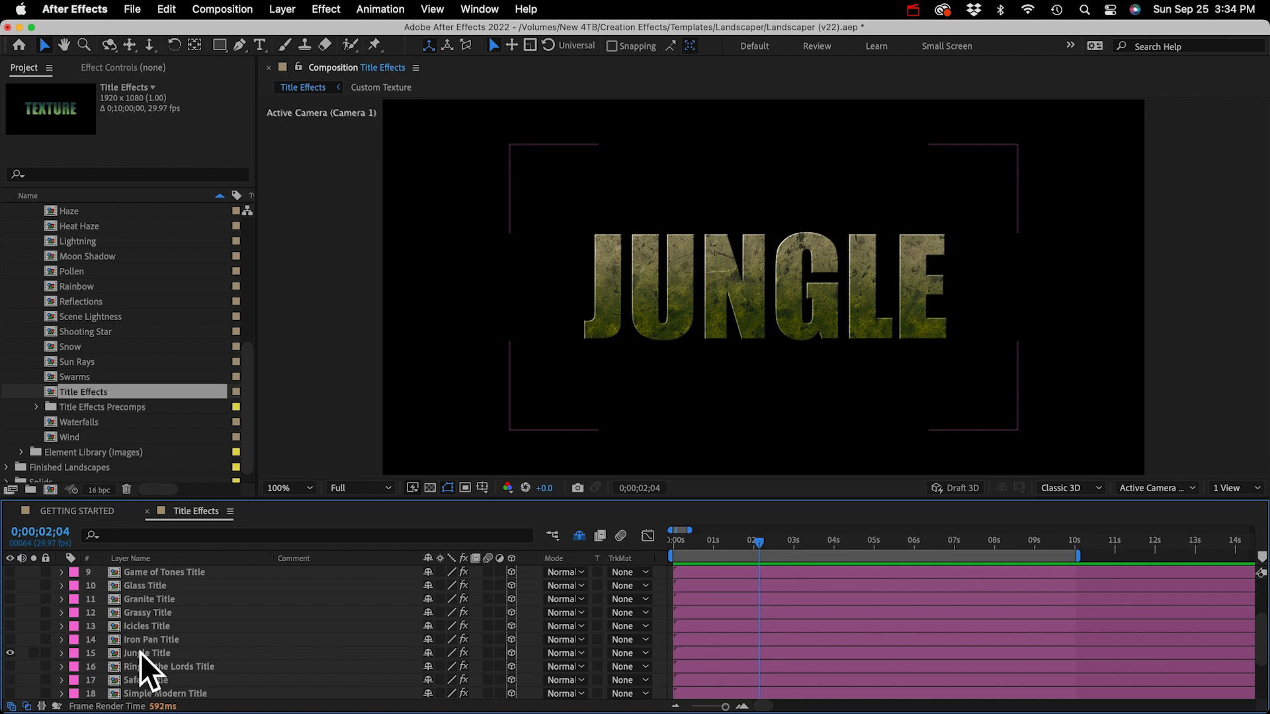
Step: Open the Jungle Title precomp and replace its text with "Your Text"
double_click(140, 654)
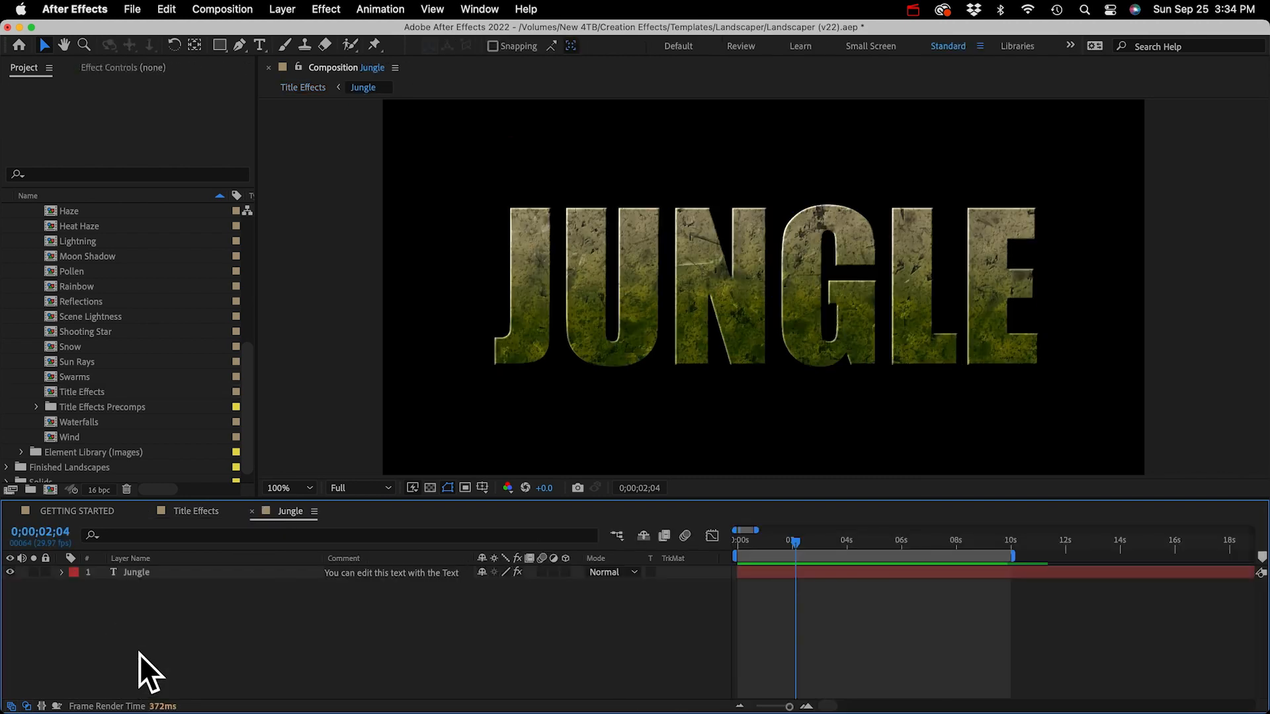
key("super+t")
left_click(687, 334)
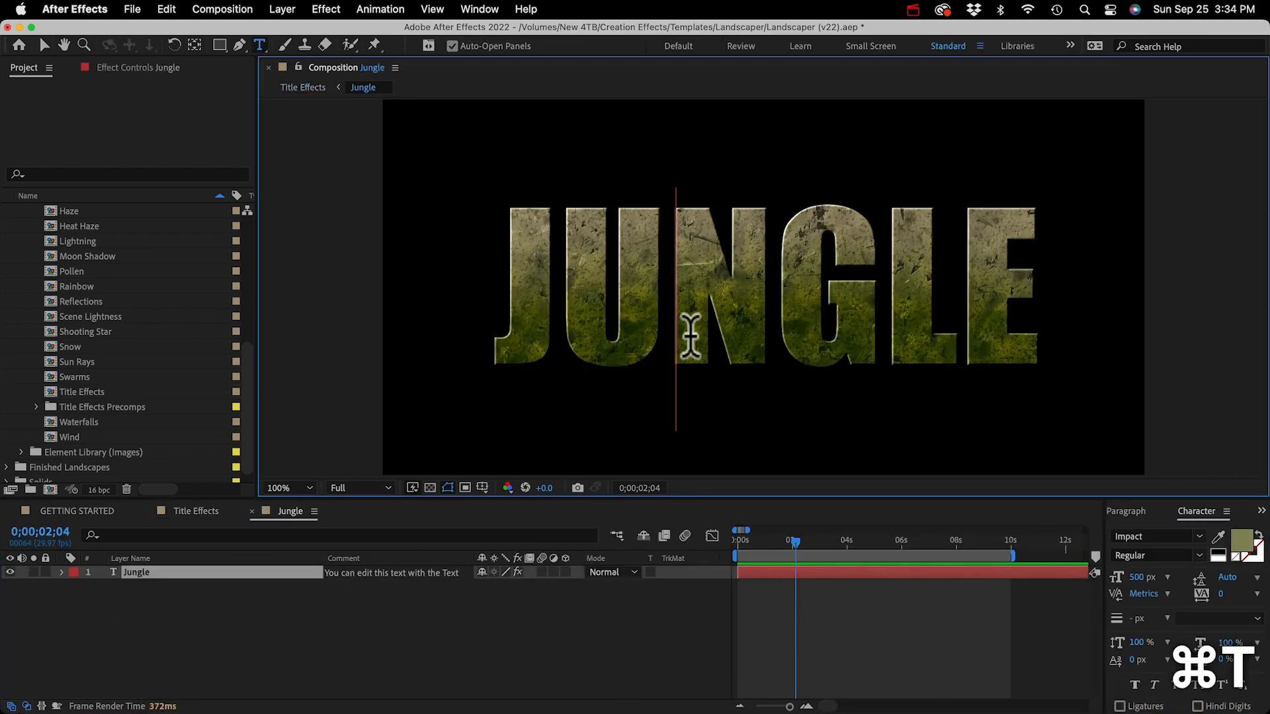
key("super+a")
type("Y")
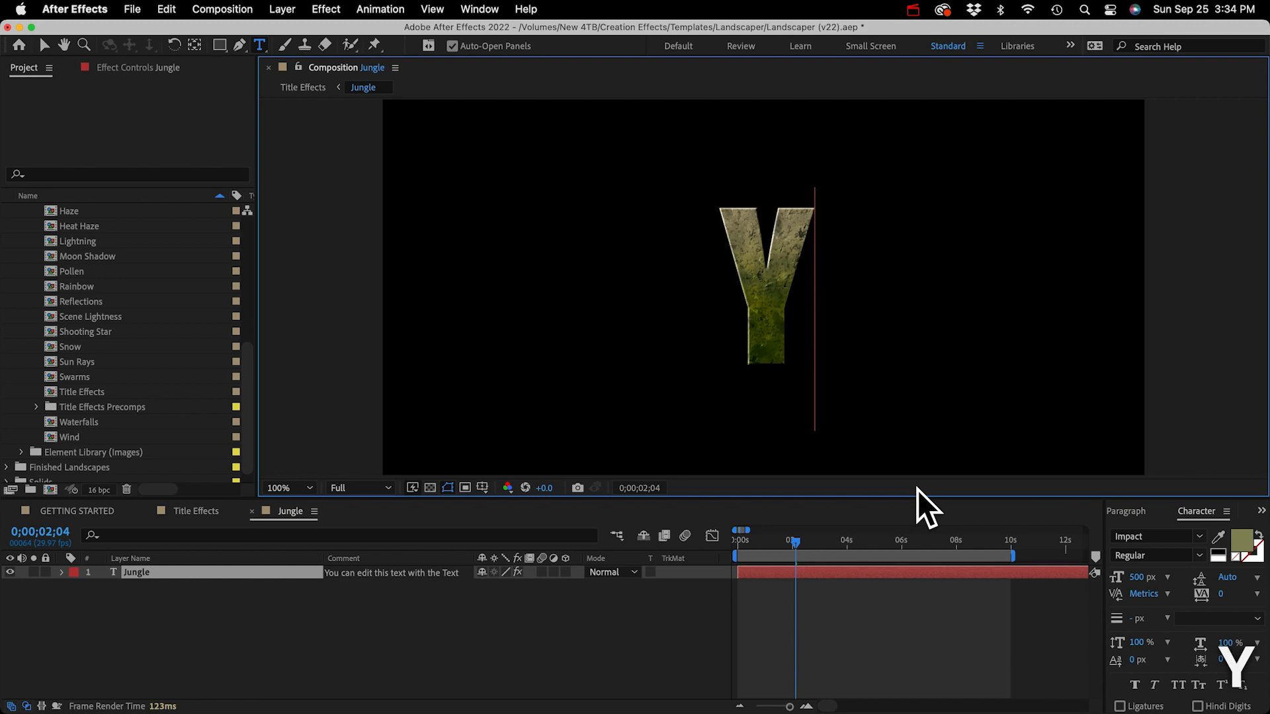
type("our Text")
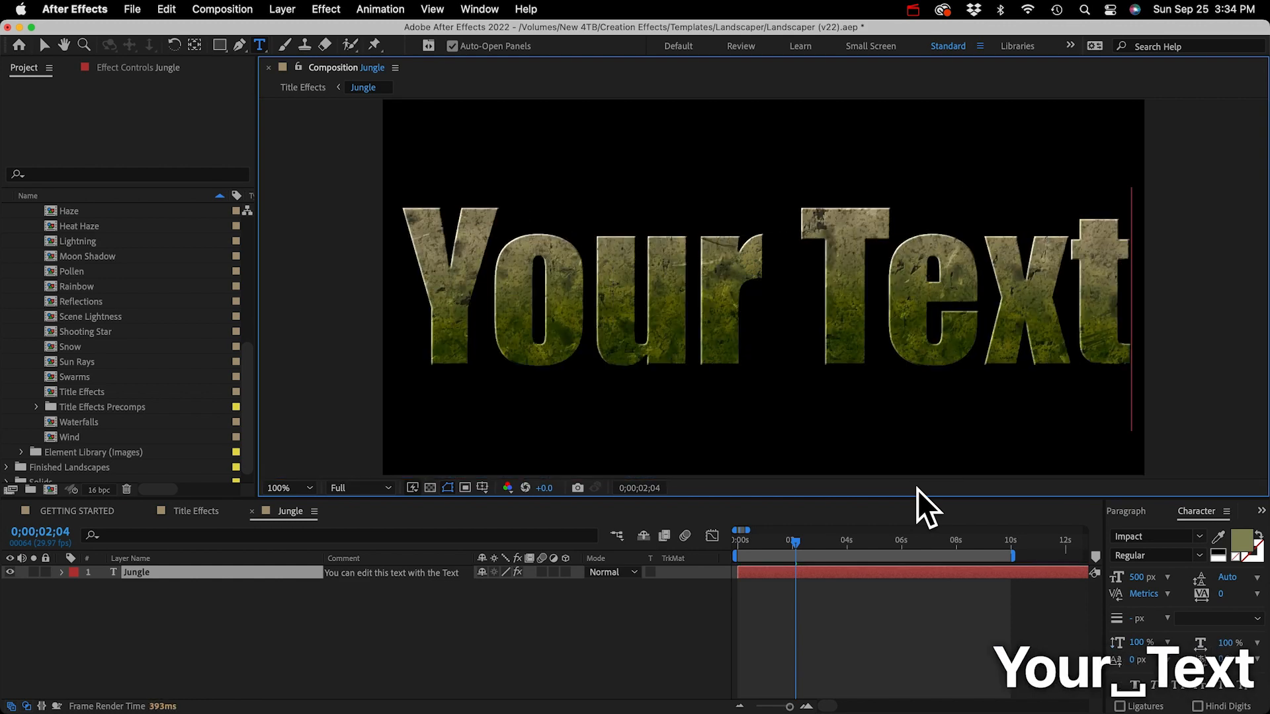
Step: Change the font of the entire Jungle title text to Kefa and deselect the layer
key("super+a")
left_click(1164, 537)
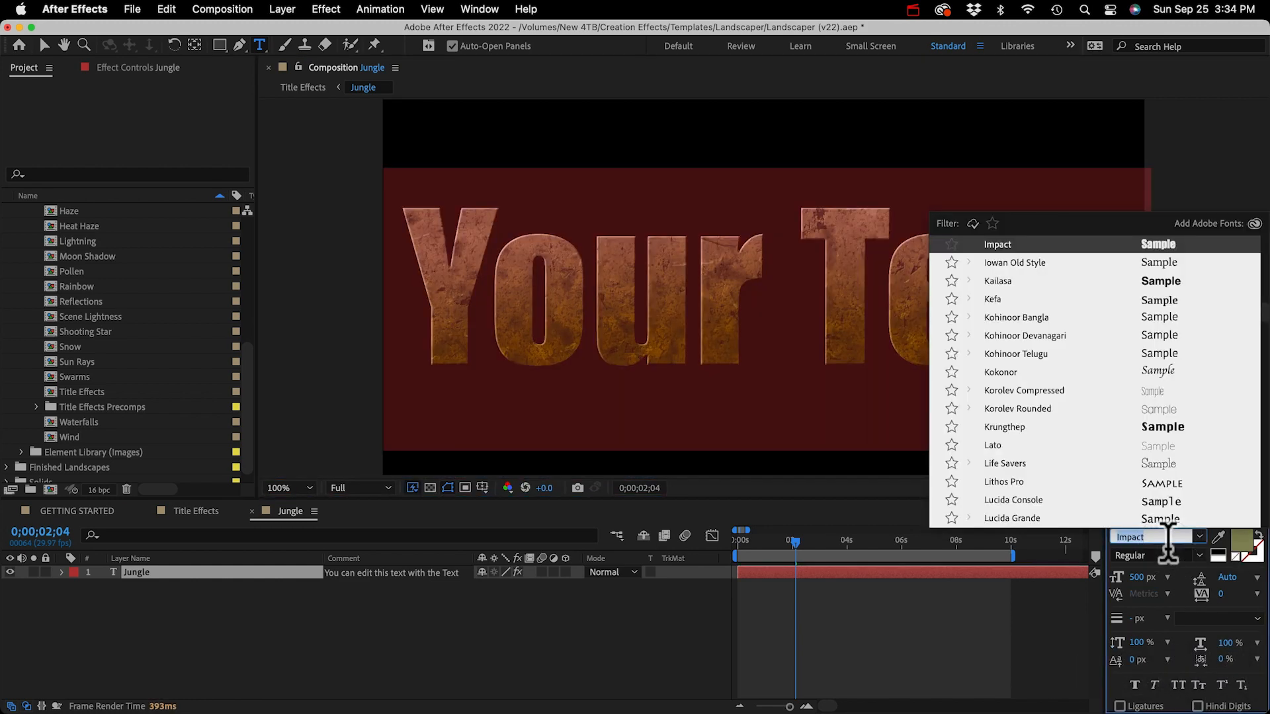
key("Down")
key("Down")
key("Down")
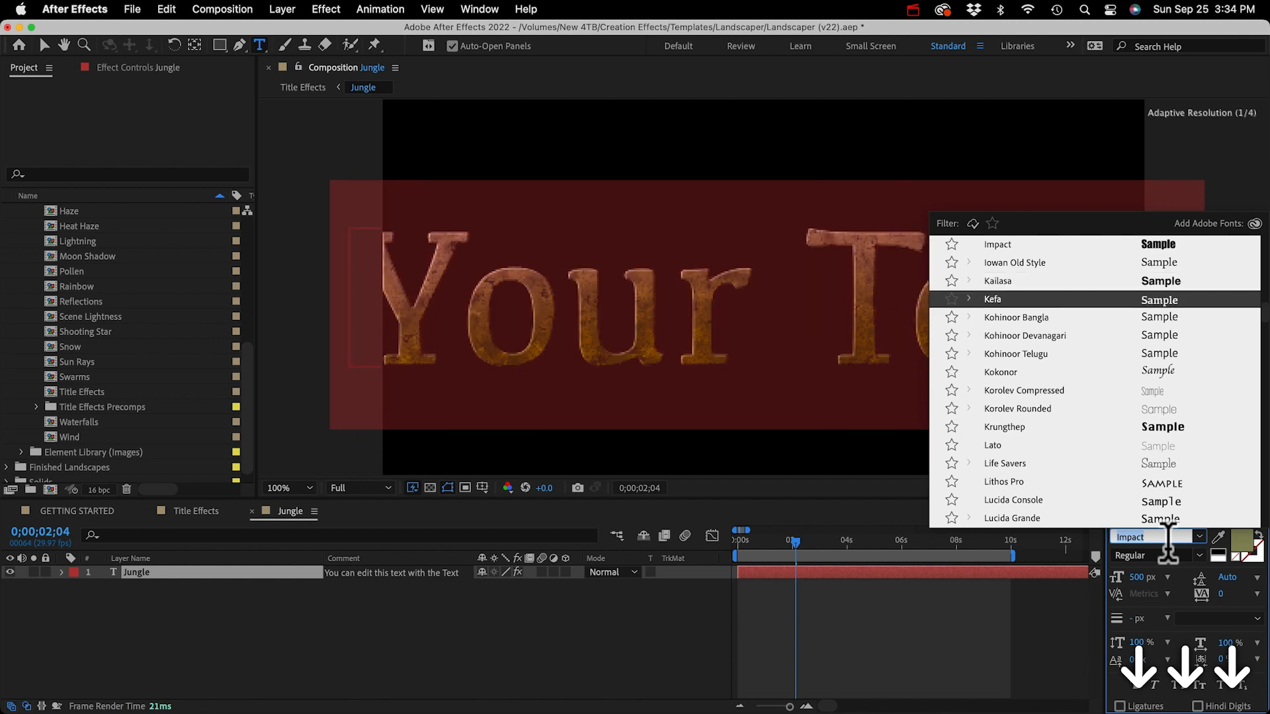
key("Return")
left_click(425, 689)
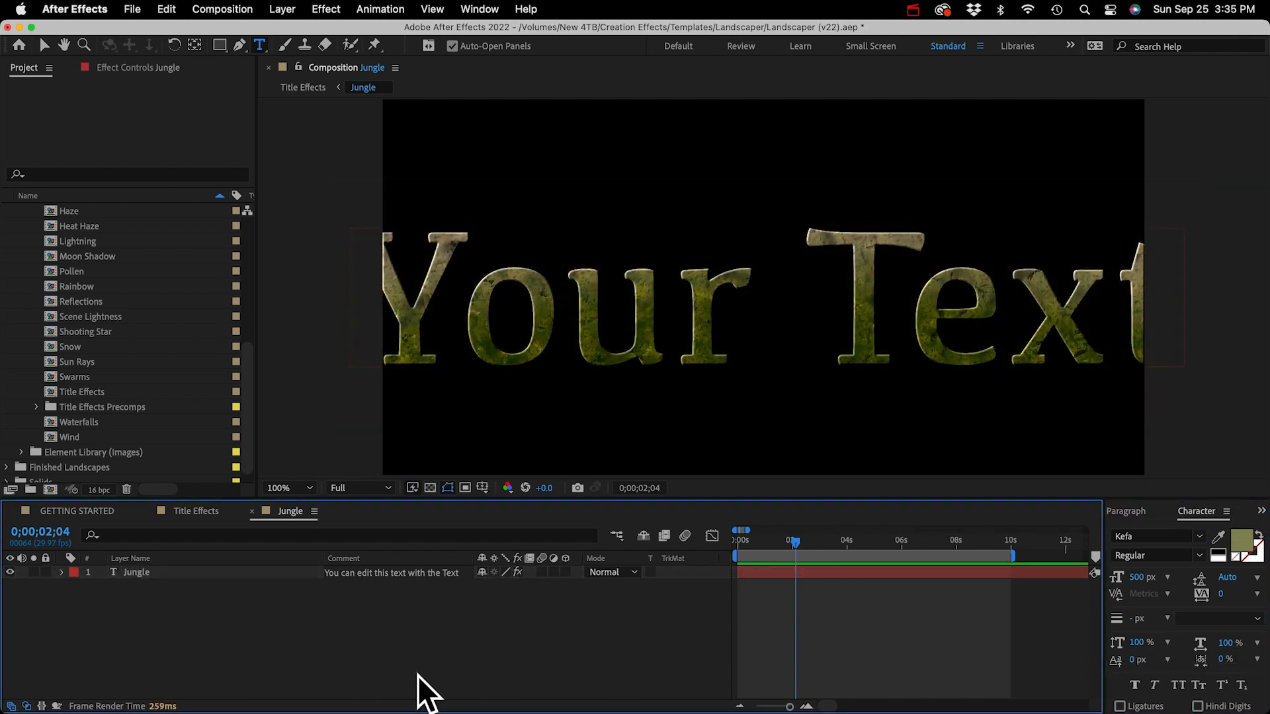
Step: Examine the customization effects on the Jungle text layer and close the Jungle composition
left_click(152, 573)
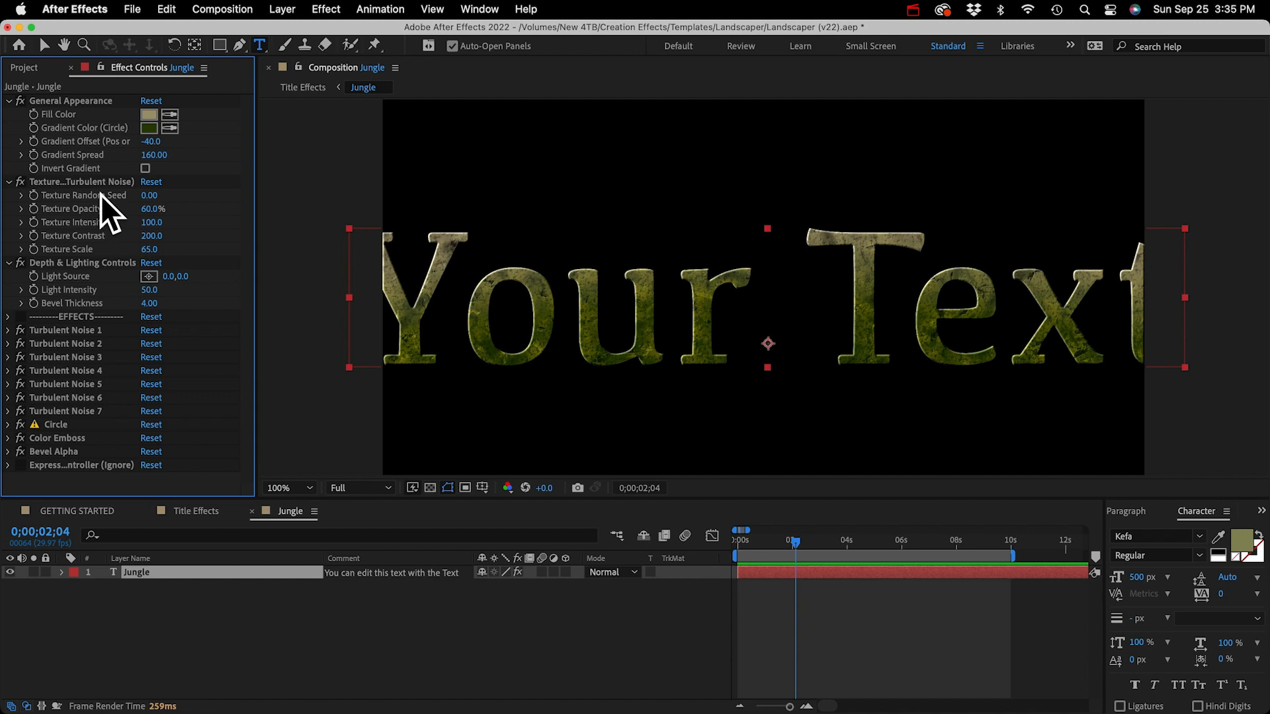
left_click(252, 510)
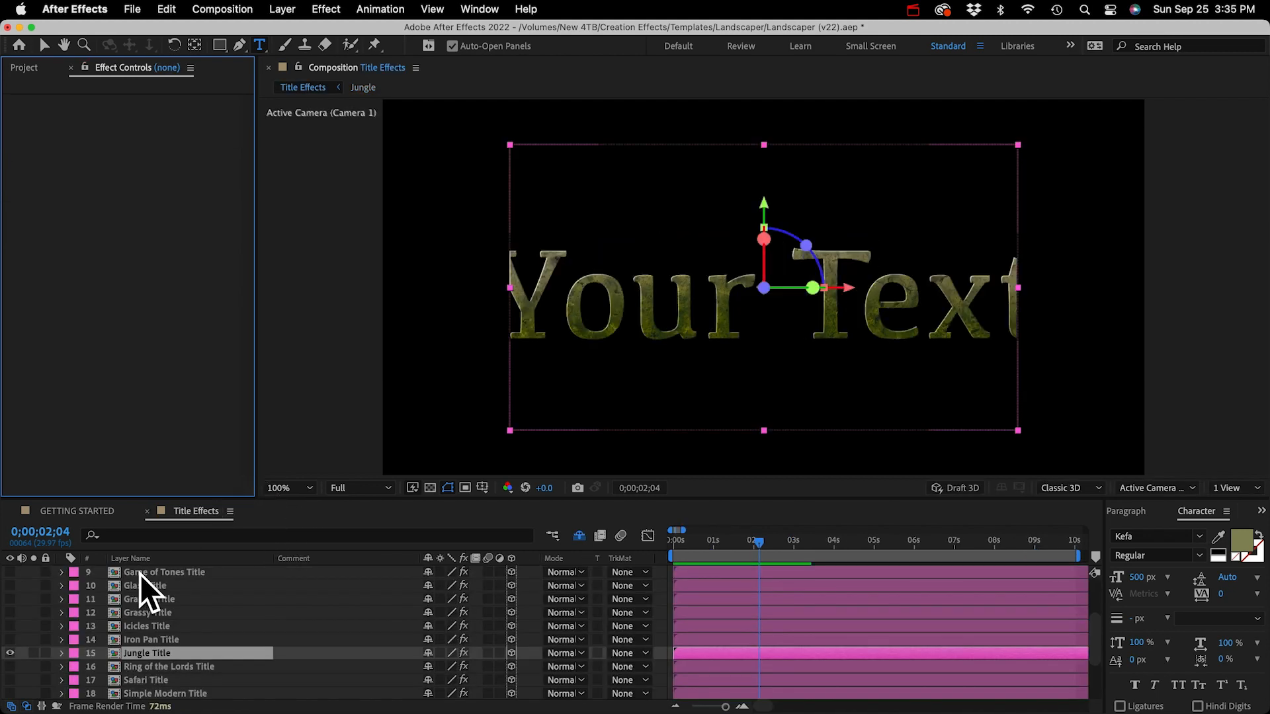
Step: Hide the Jungle Title layer, then show and select the Custom Texture Title layer in the Title Effects composition
left_click(9, 652)
scroll(10, 602, "up", 3)
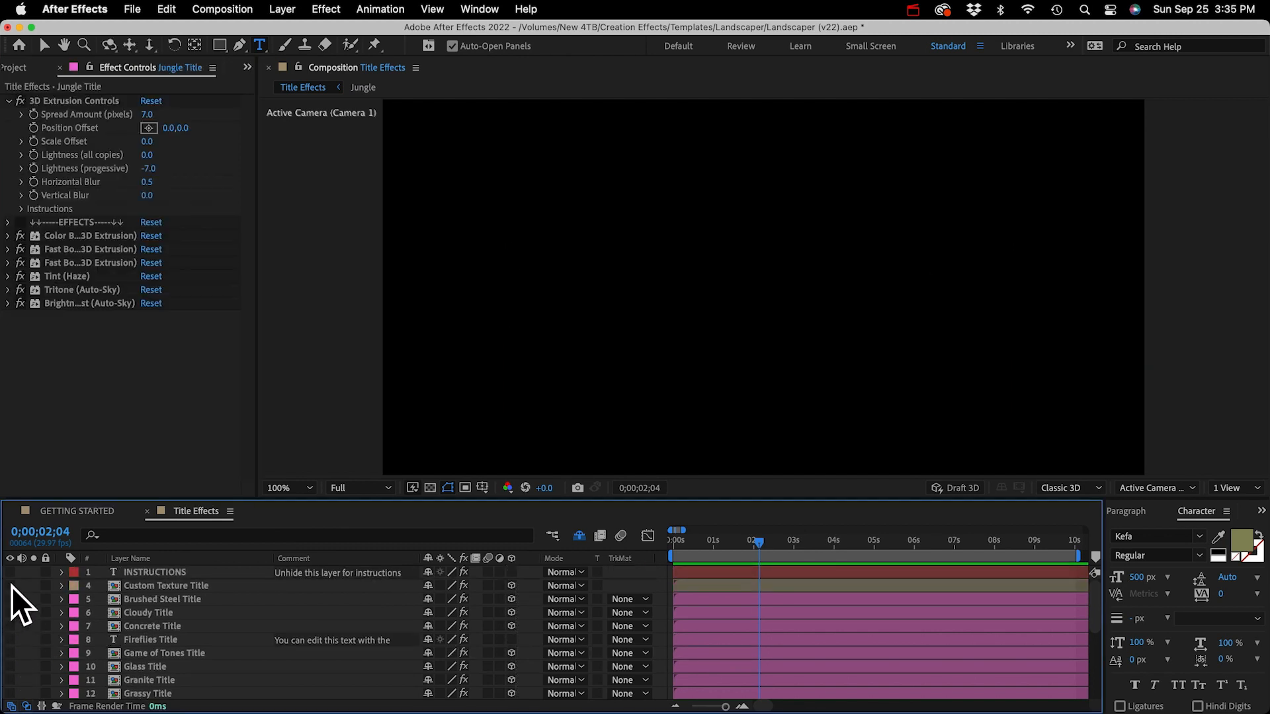
left_click(10, 586)
left_click(156, 585)
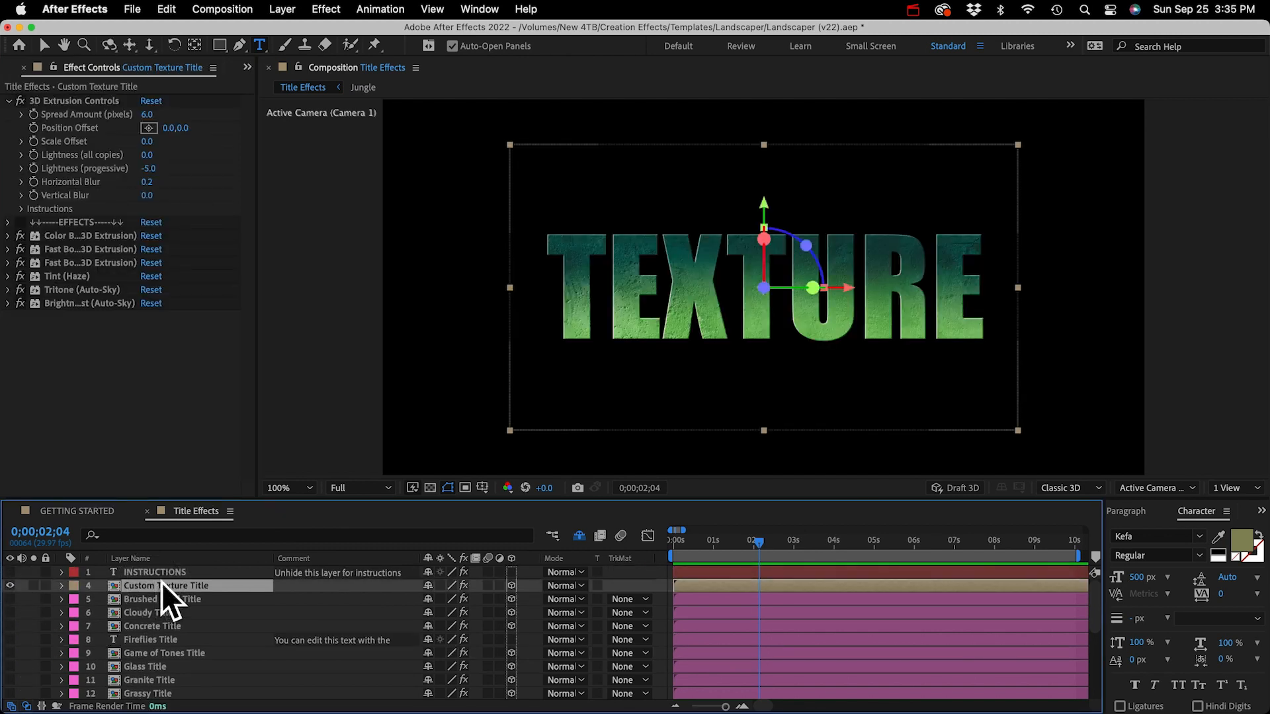
scroll(161, 672, "down", 4)
scroll(161, 672, "up", 4)
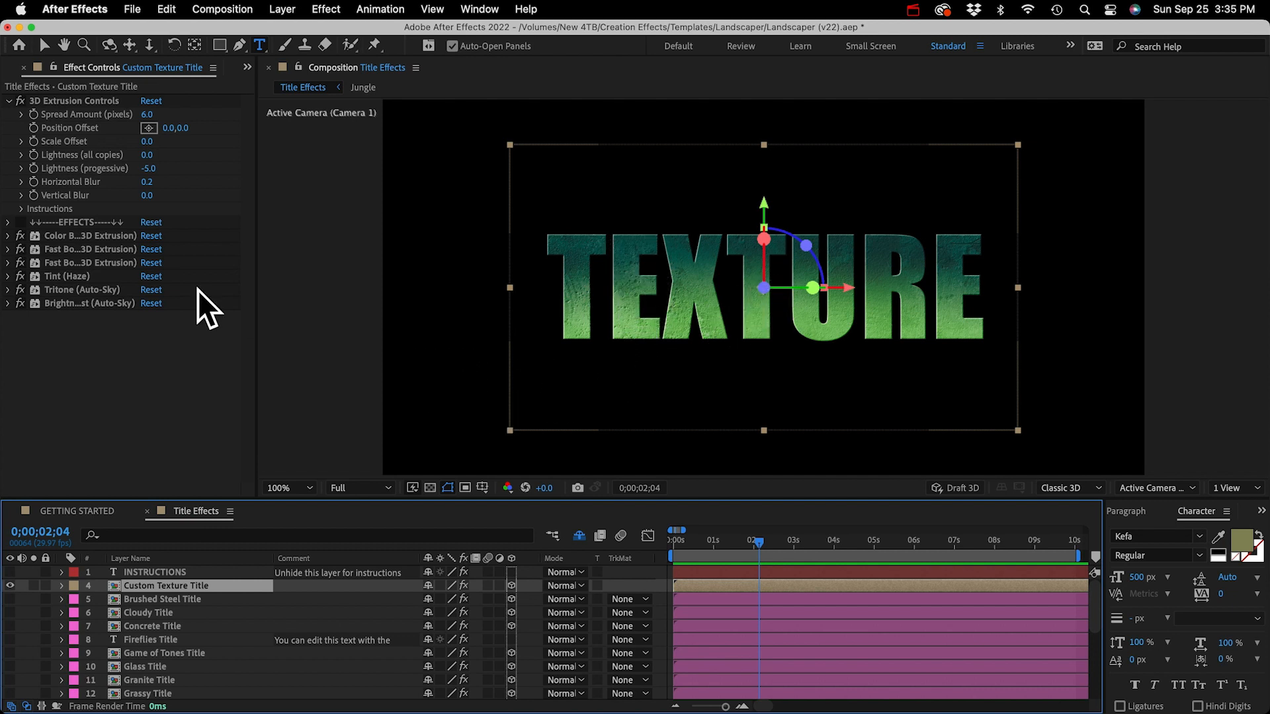
Step: Open the Custom Texture Title precomp and toggle the Circle effect of its gradient text layer off and back on
double_click(138, 585)
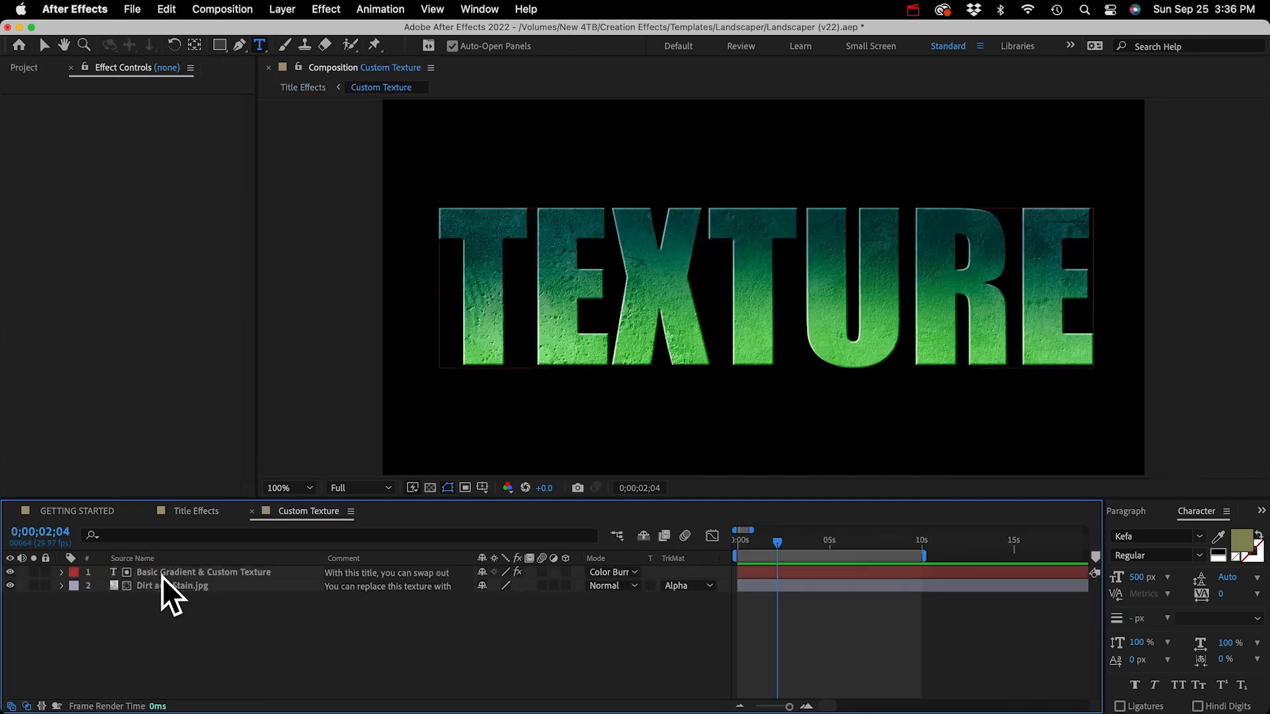
left_click(161, 574)
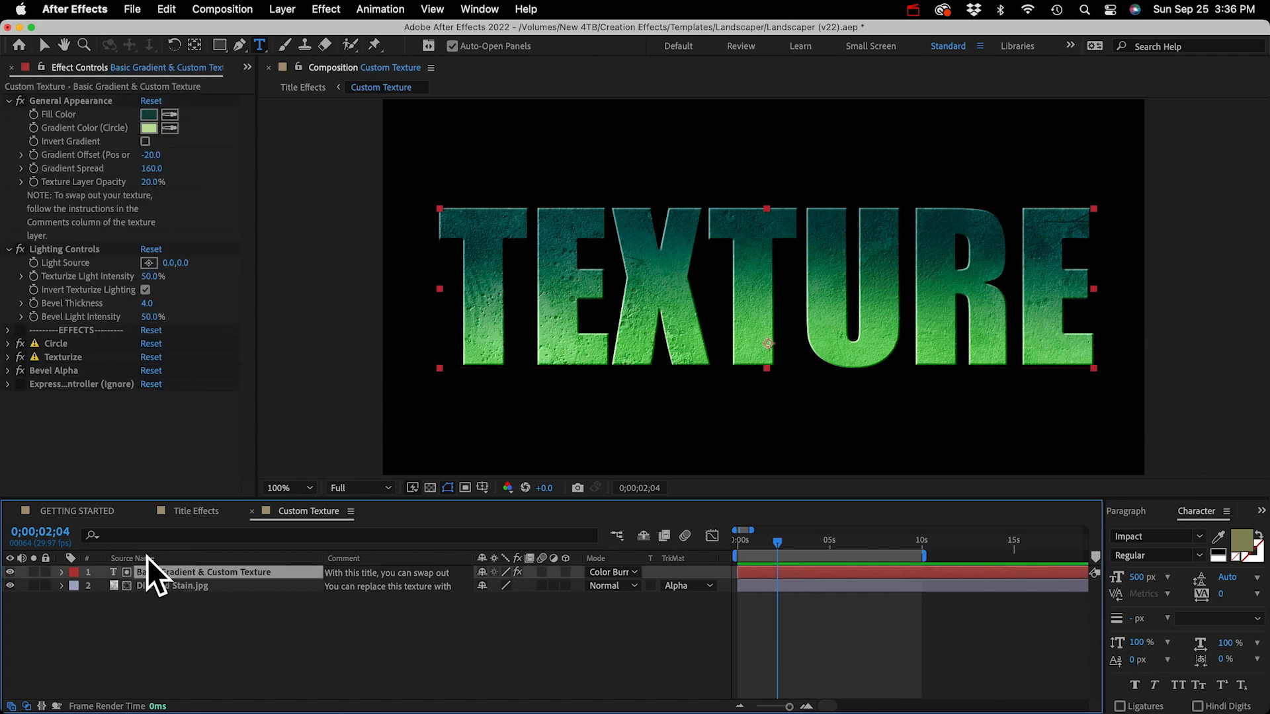
left_click(21, 345)
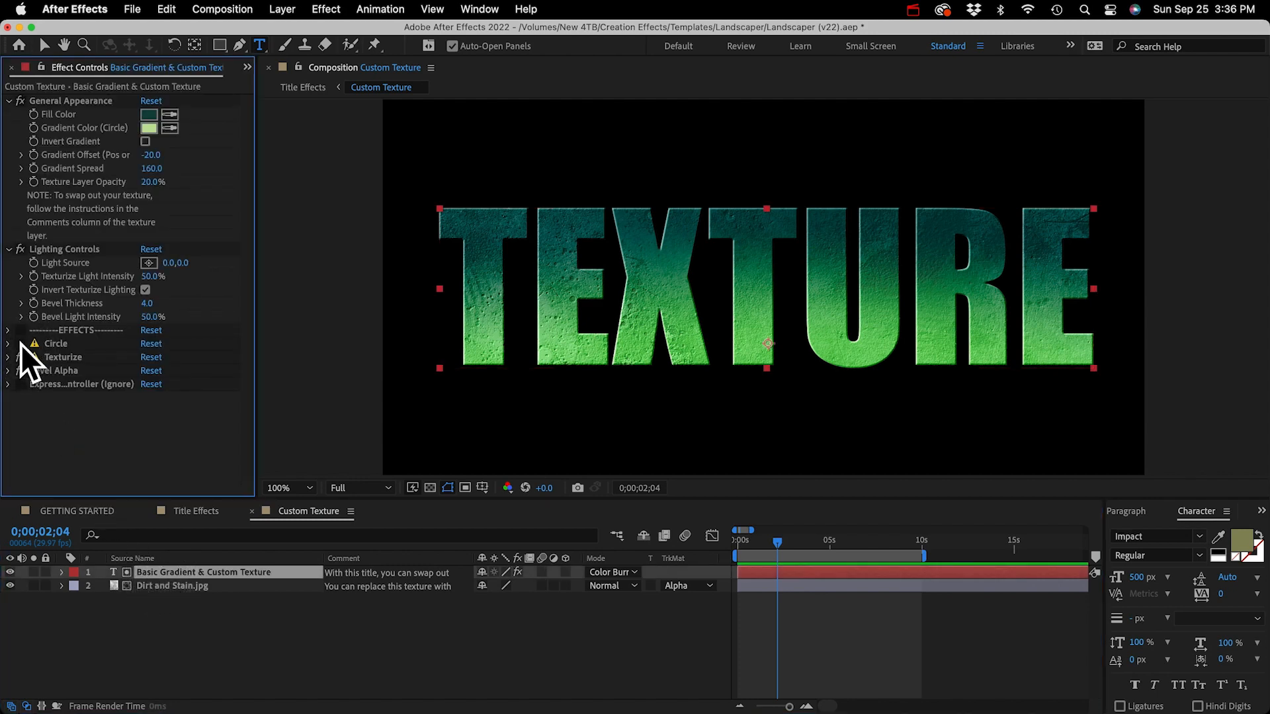
left_click(20, 344)
Step: Set the texture text's Gradient Offset to 9.0, Fill Color to dark reddish brown and Gradient Color to pale yellow
left_click_drag(151, 155, 178, 158)
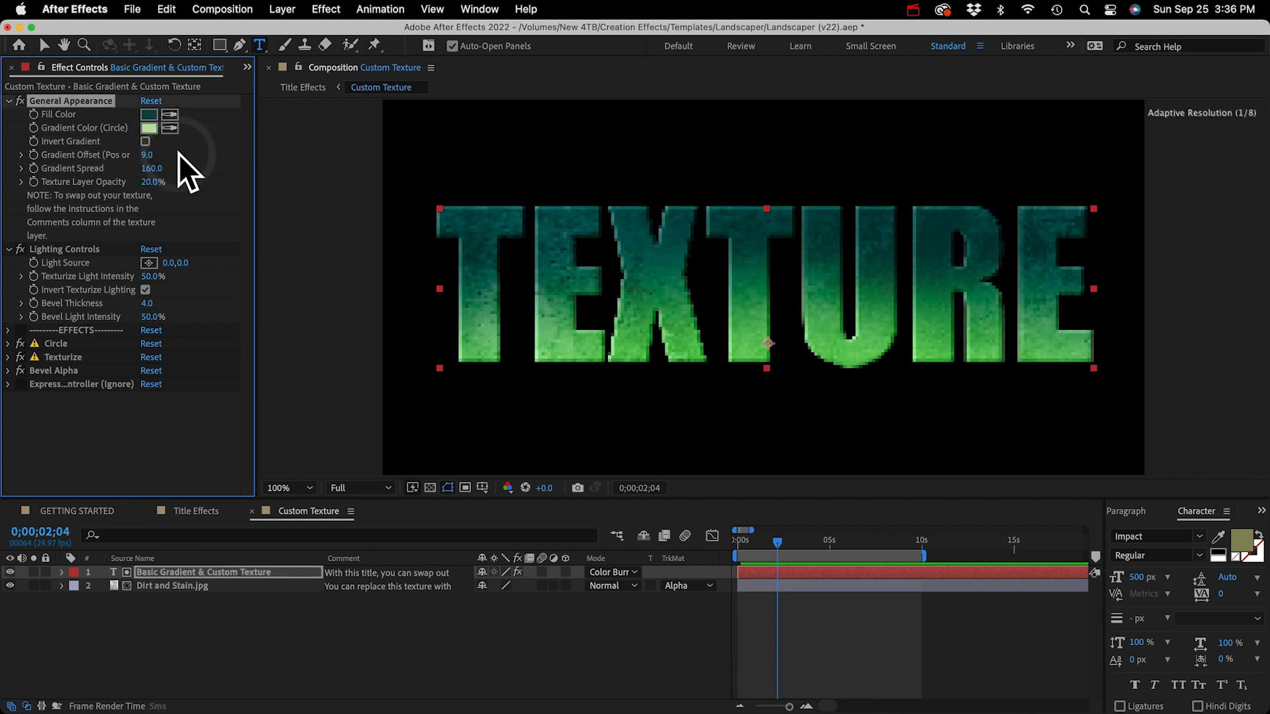
left_click(150, 115)
left_click(322, 656)
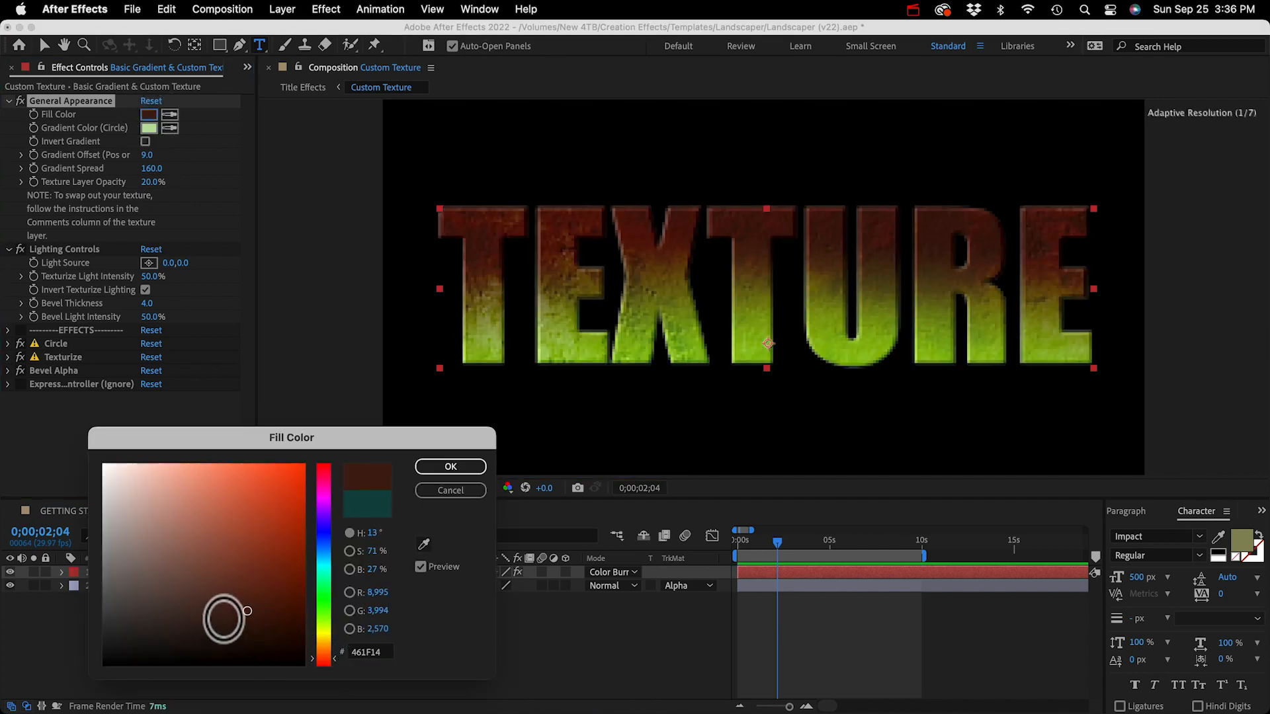
left_click(451, 468)
left_click(149, 128)
left_click(326, 629)
left_click(428, 467)
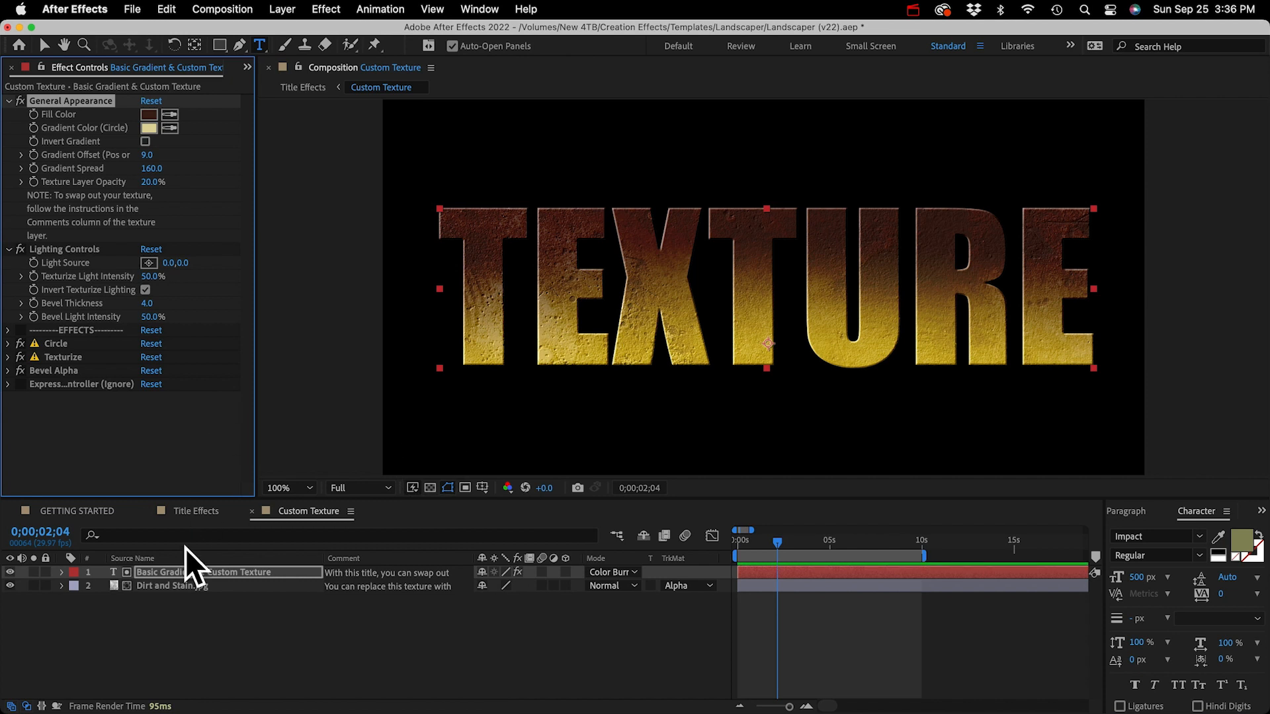
Step: Compare the Basic Gradient & Custom Texture layer with its Texturize effect disabled and enabled again
left_click(170, 584)
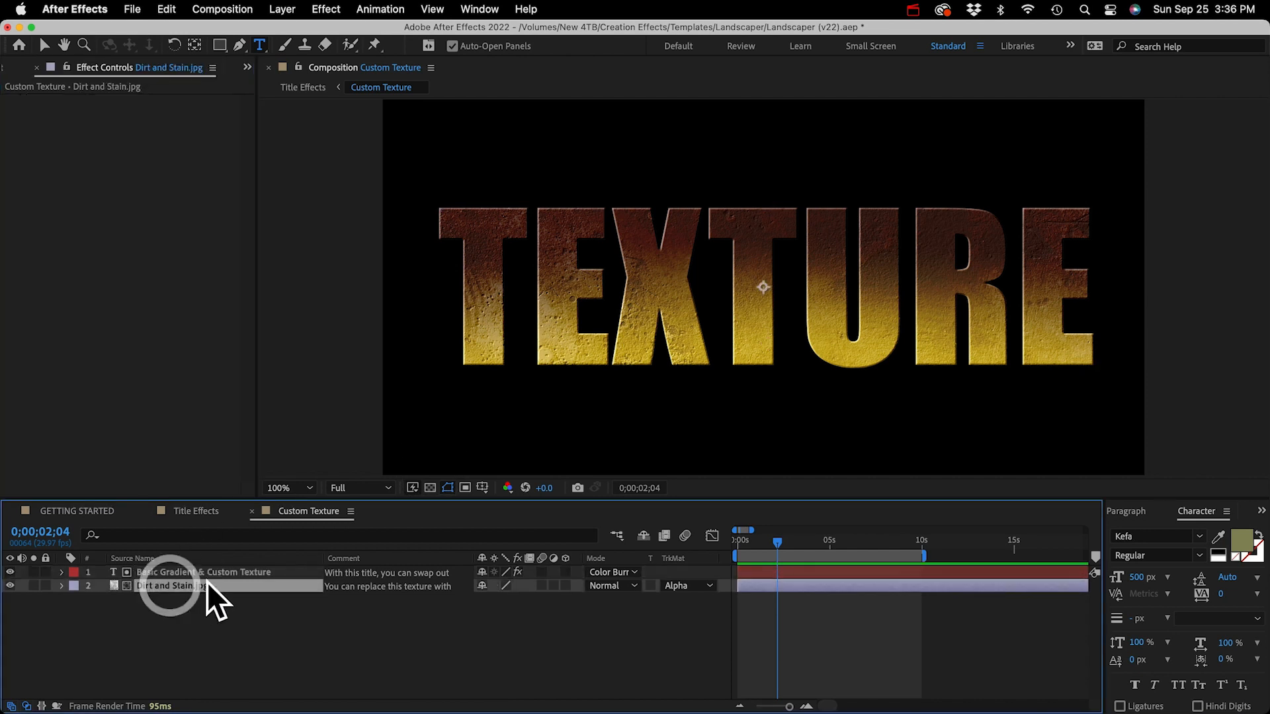
left_click(160, 575)
left_click(66, 357)
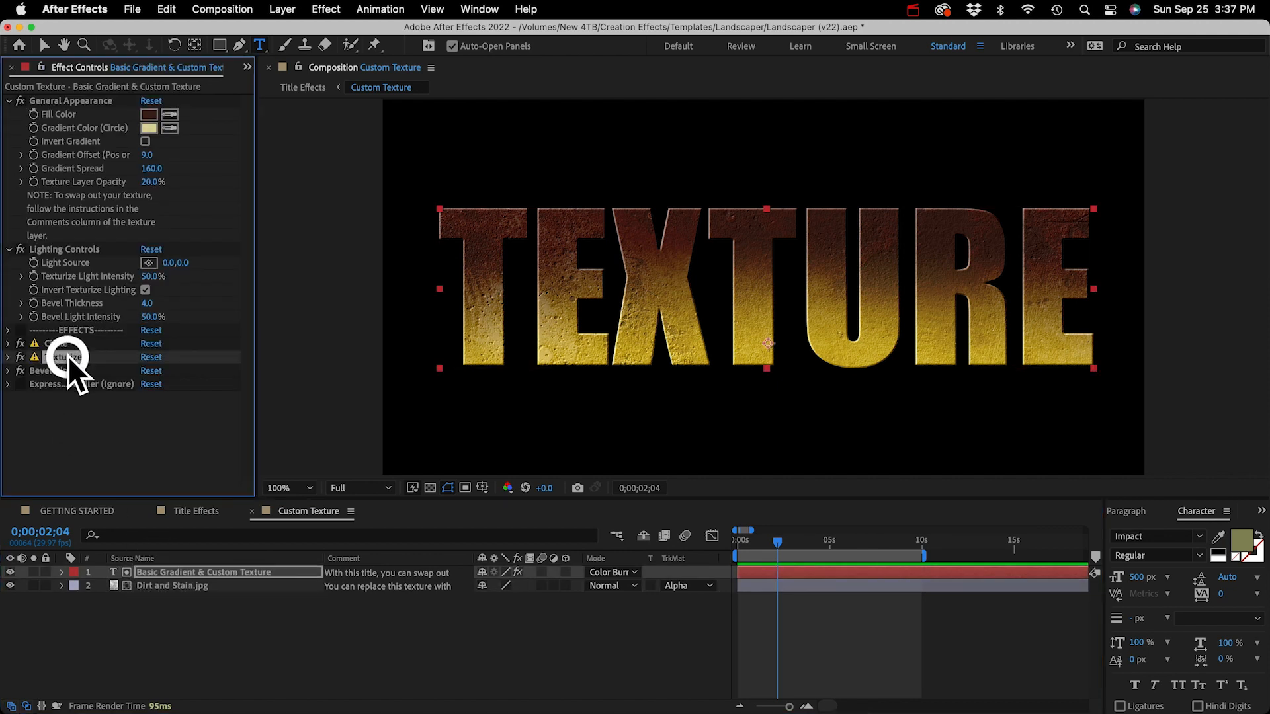
left_click(21, 357)
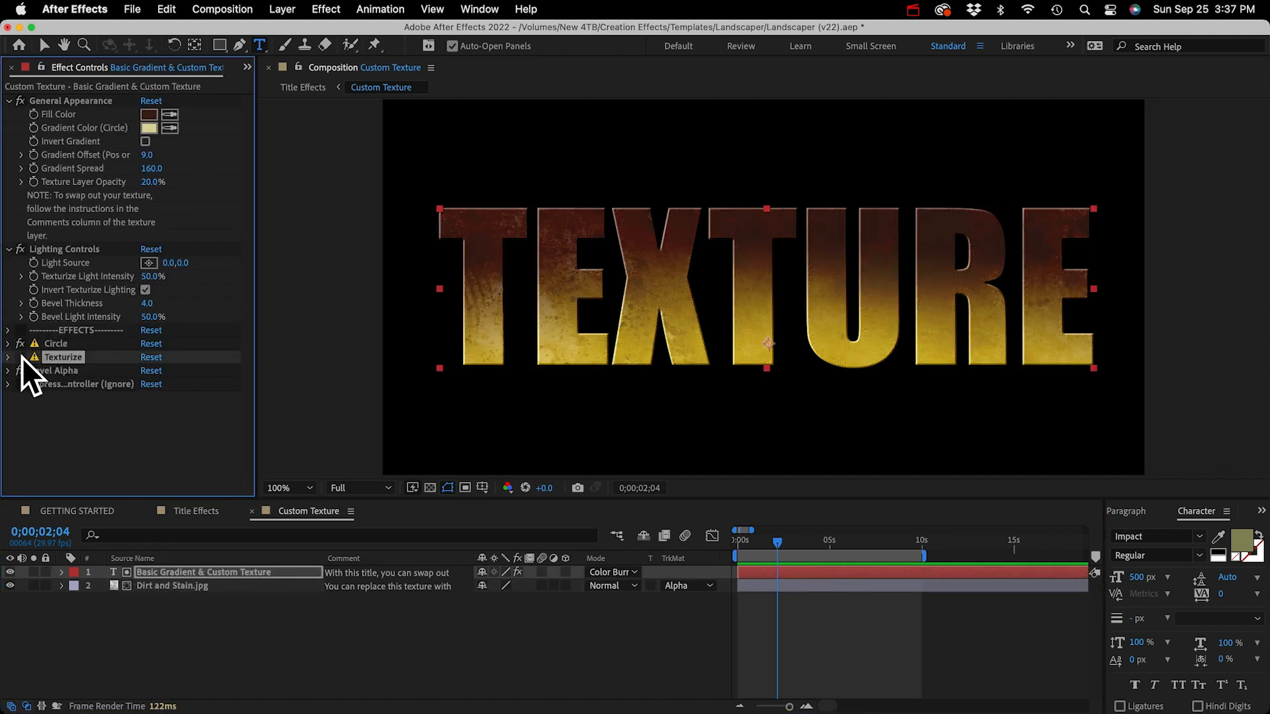
left_click(20, 357)
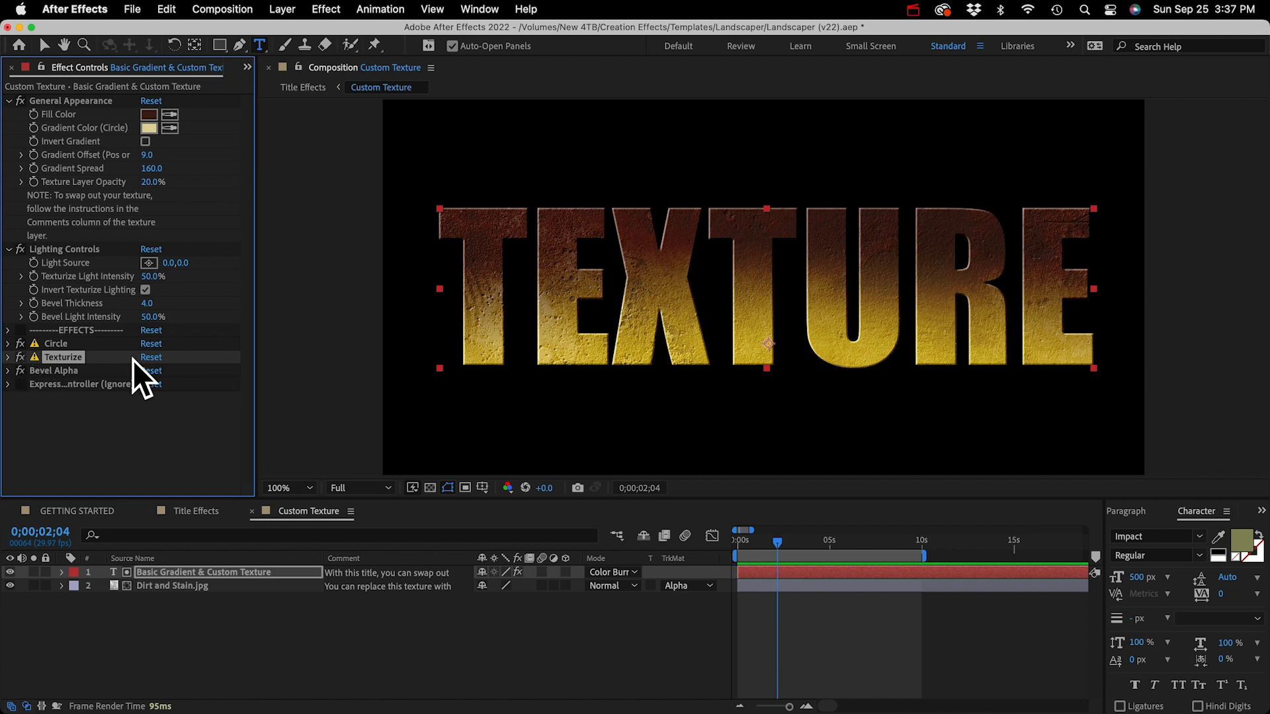
Step: Replace the Dirt and Stain.jpg texture layer with the project footage abstract-1850424_1920.jpg and deselect it
left_click(140, 585)
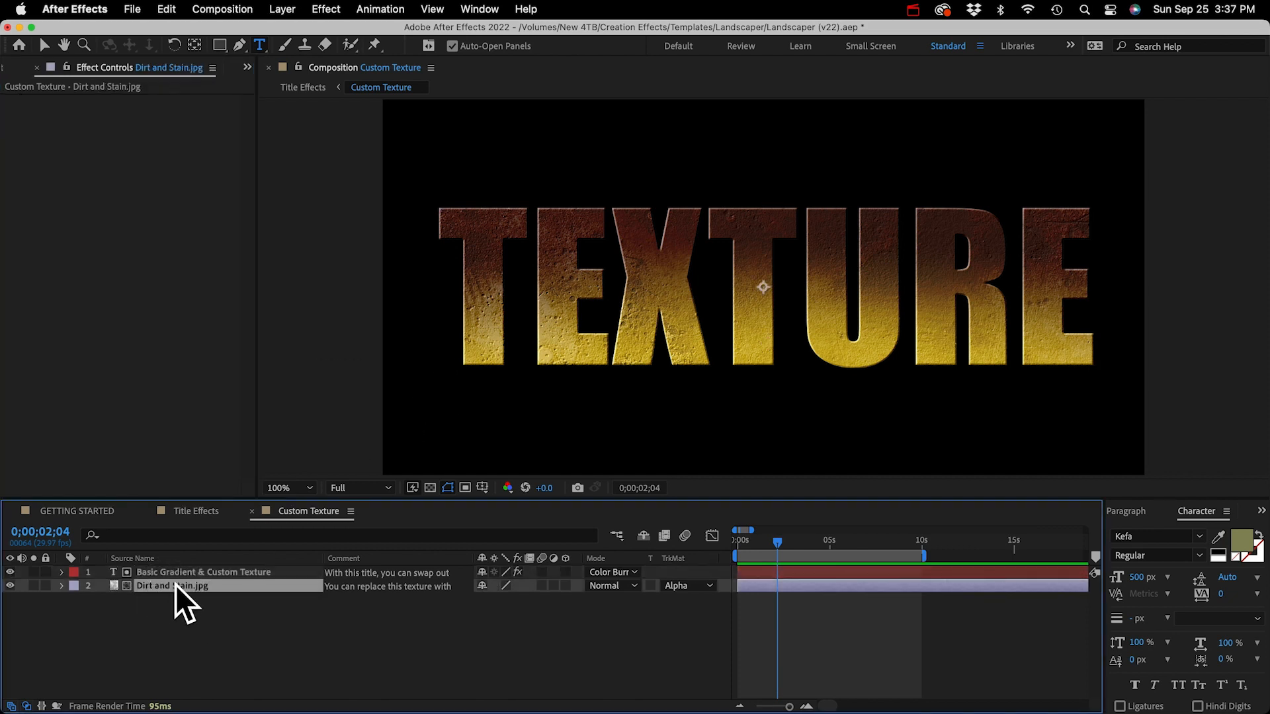
left_click(8, 67)
left_click(82, 226)
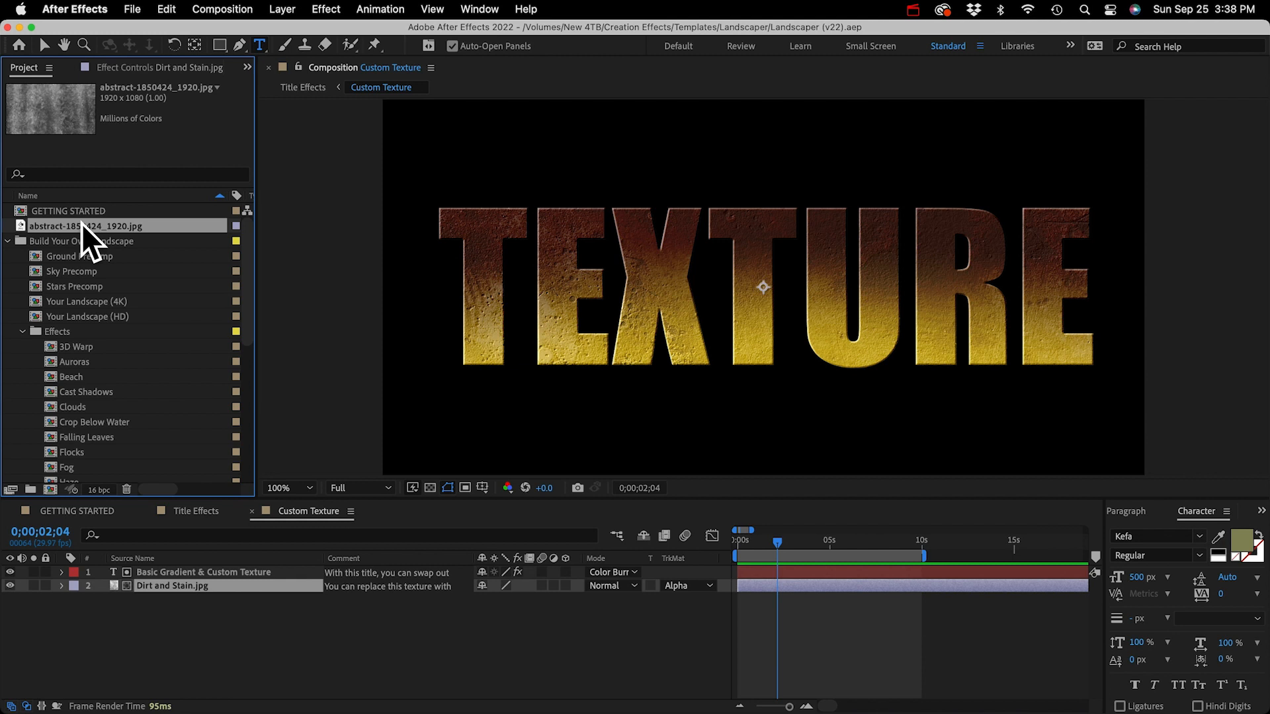
left_click(161, 586)
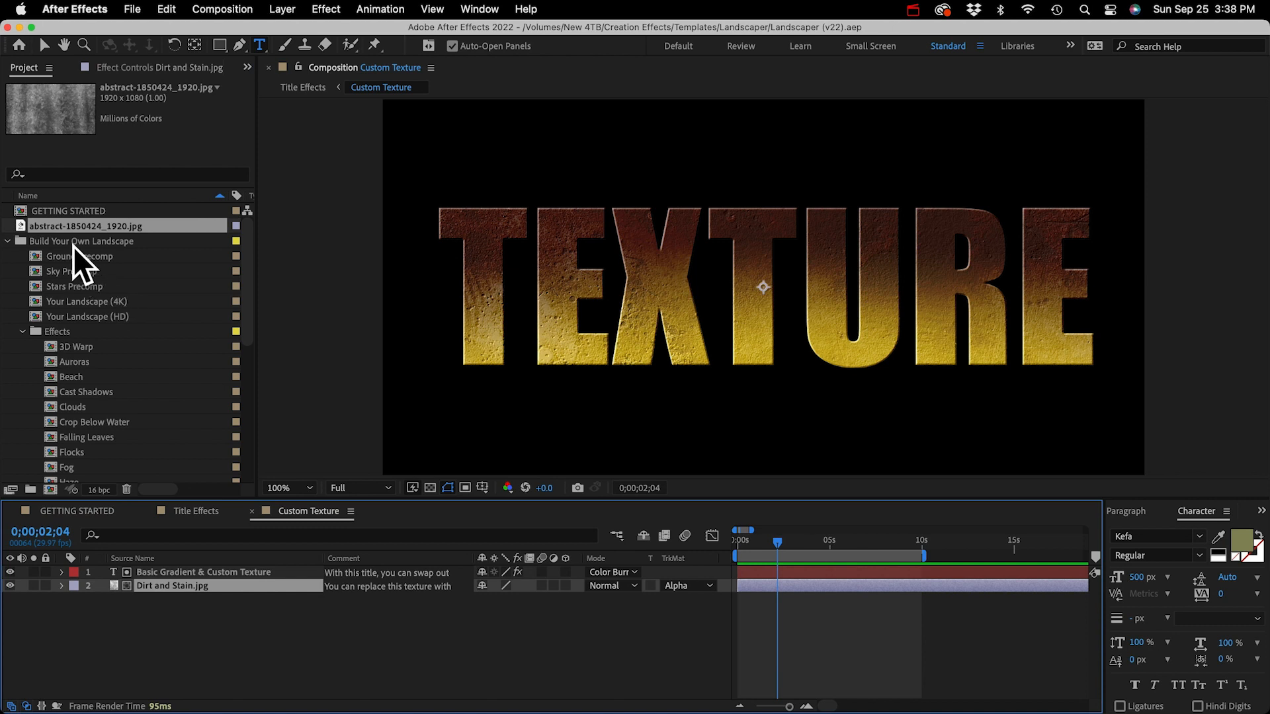
left_click_drag(63, 230, 159, 632)
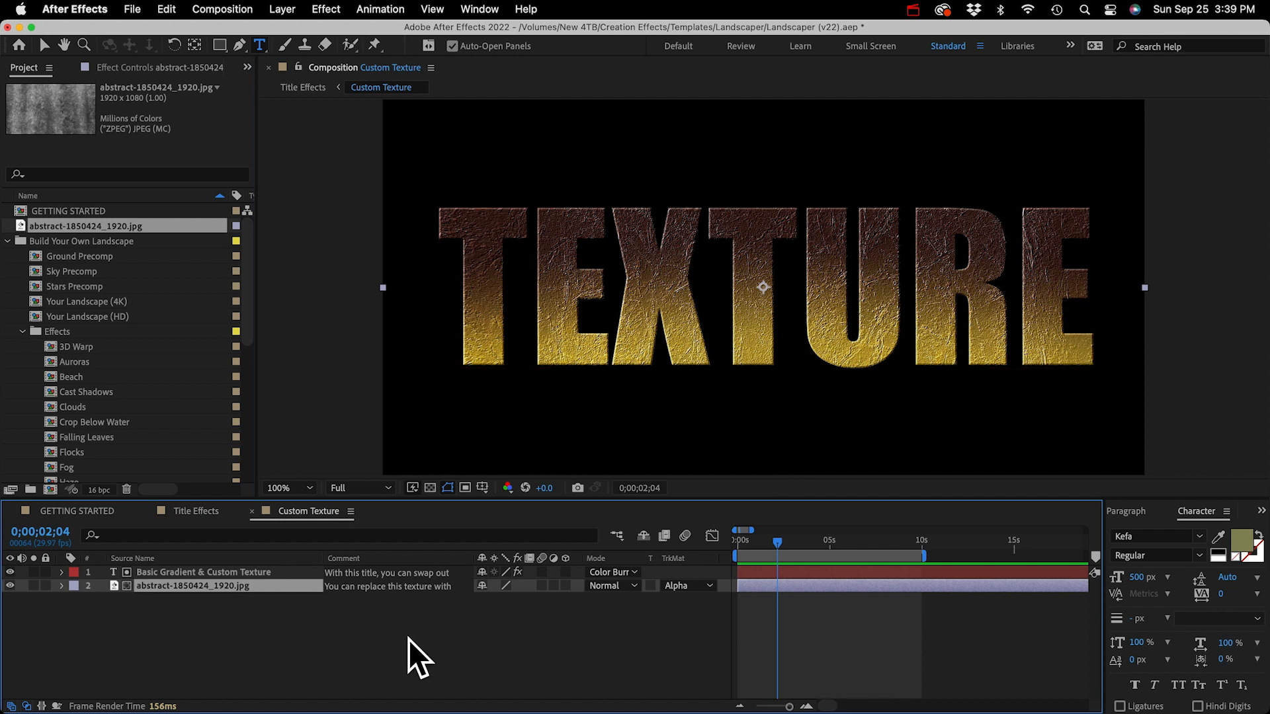
left_click(205, 658)
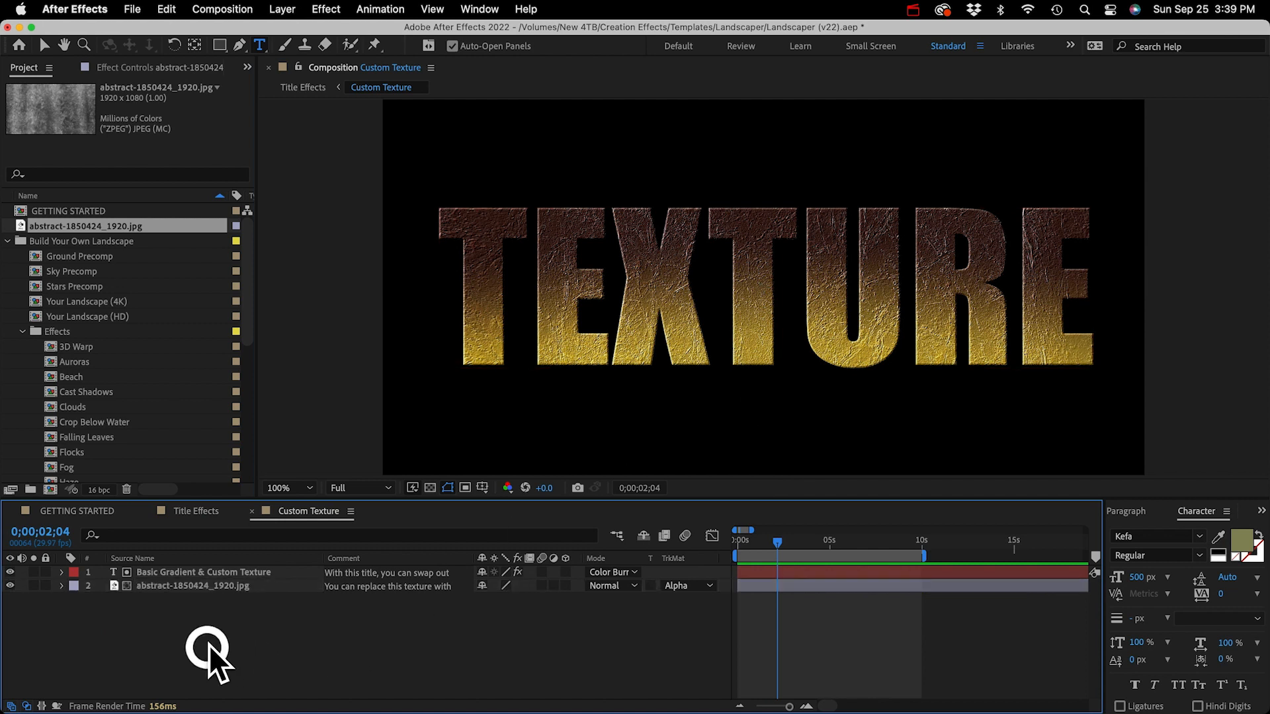
Step: Close the Custom Texture composition and copy the Custom Texture Title layer into Your Landscape (HD), just above the Water Texture layer
left_click(252, 511)
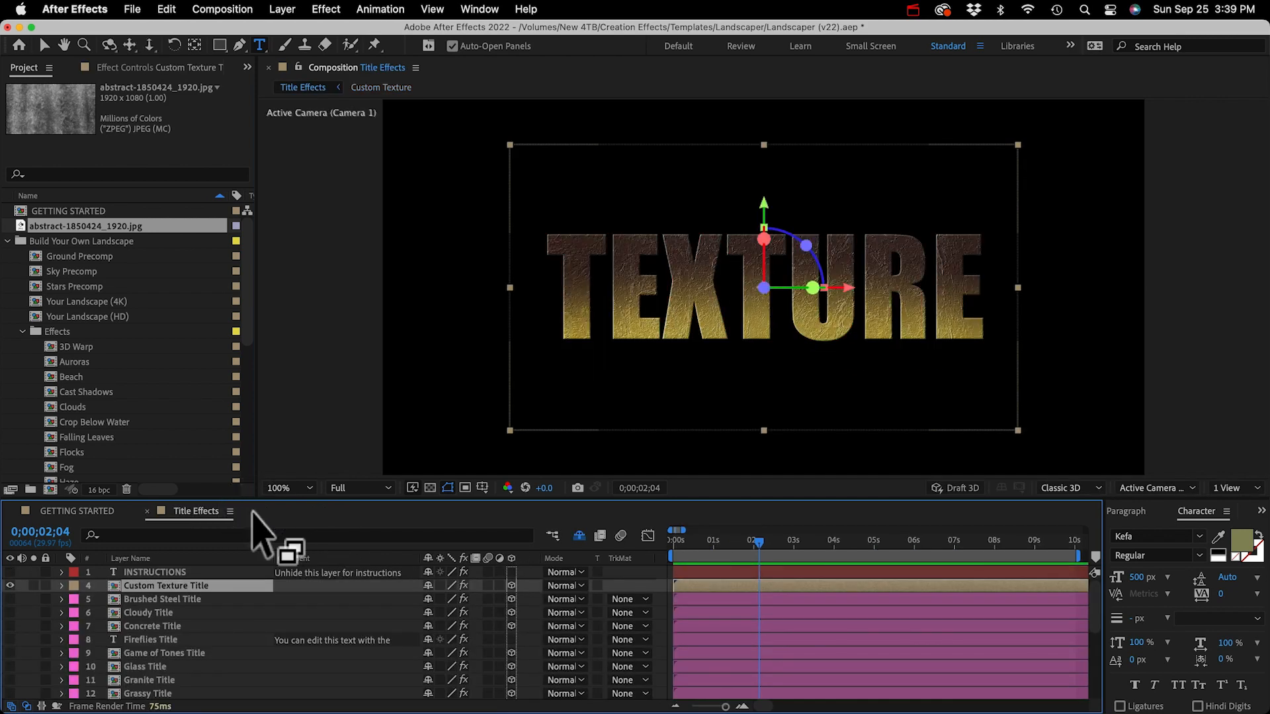
key("super+c")
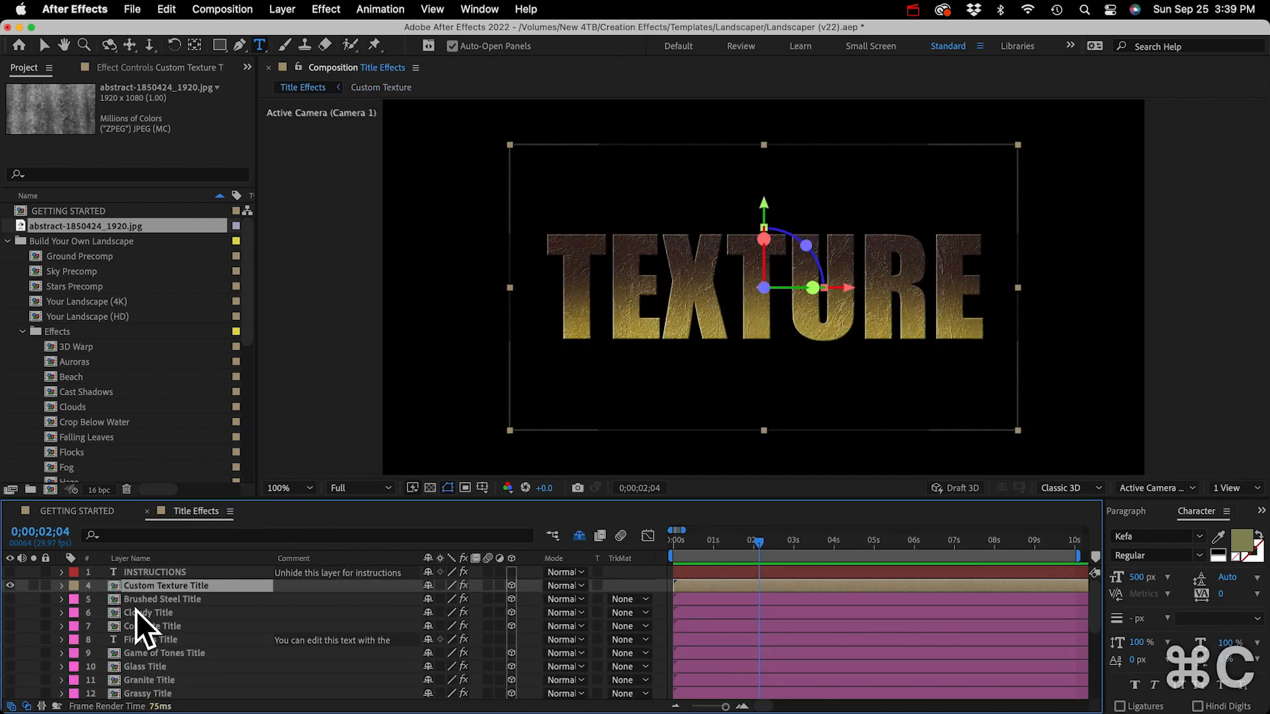
double_click(78, 316)
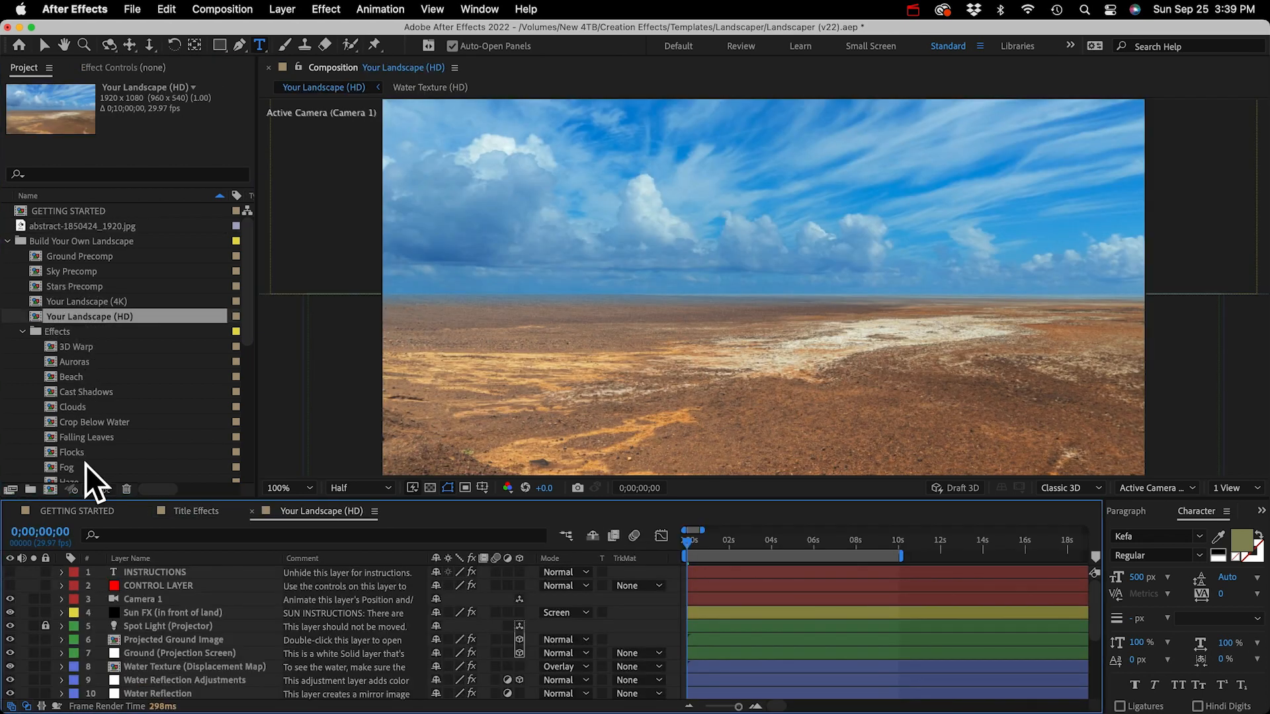
left_click(145, 664)
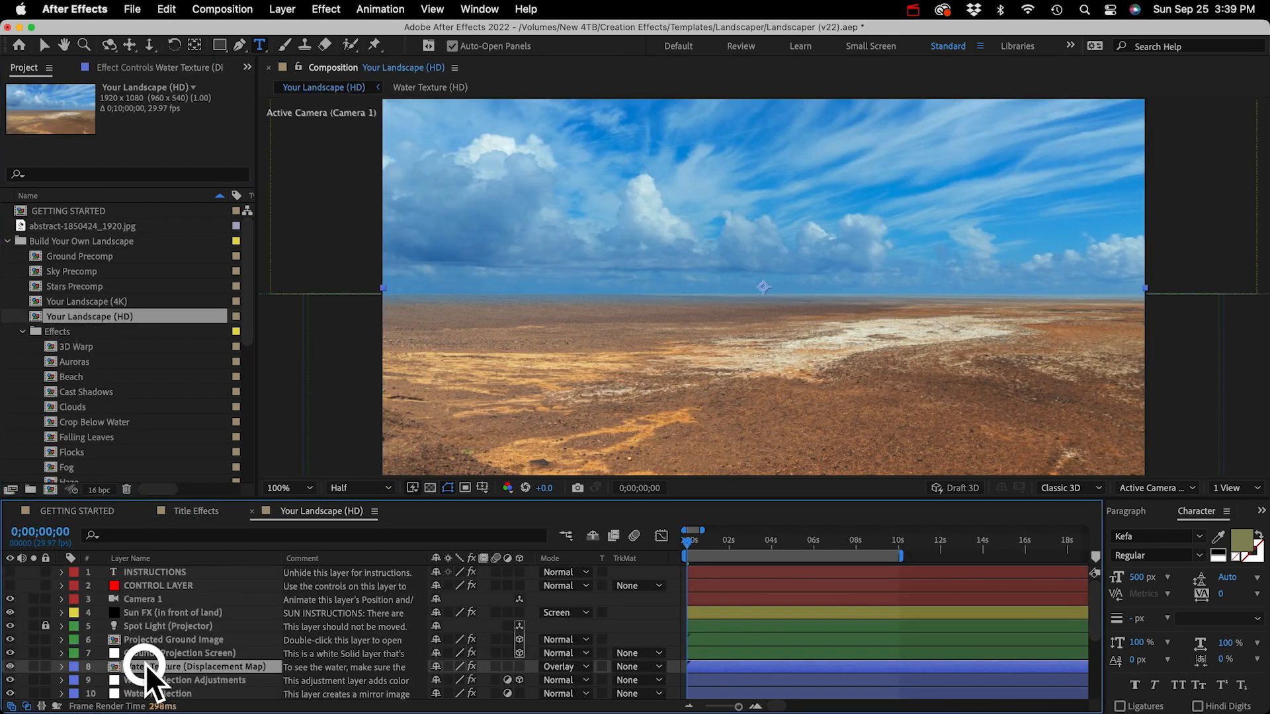
key("super+v")
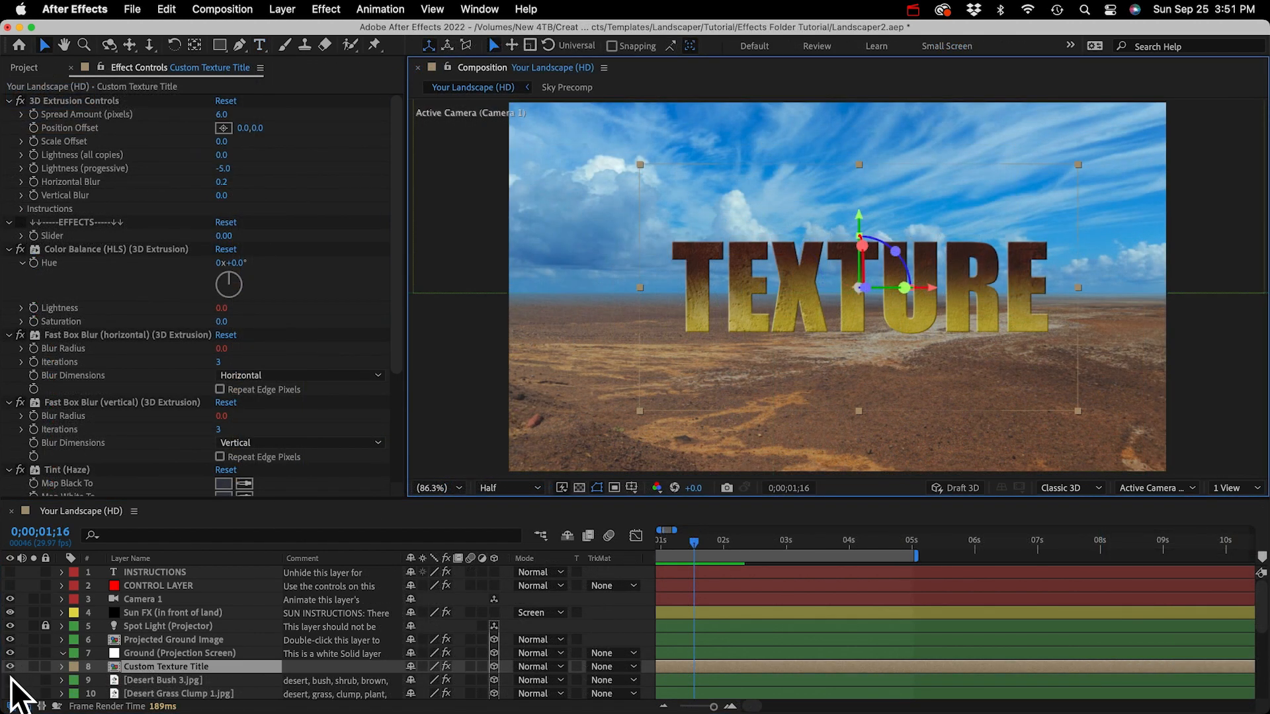
Step: Show the Desert Bush 3 and Desert Grass Clump 1 layers and move the title down and slightly left among the plants
left_click_drag(10, 680, 10, 694)
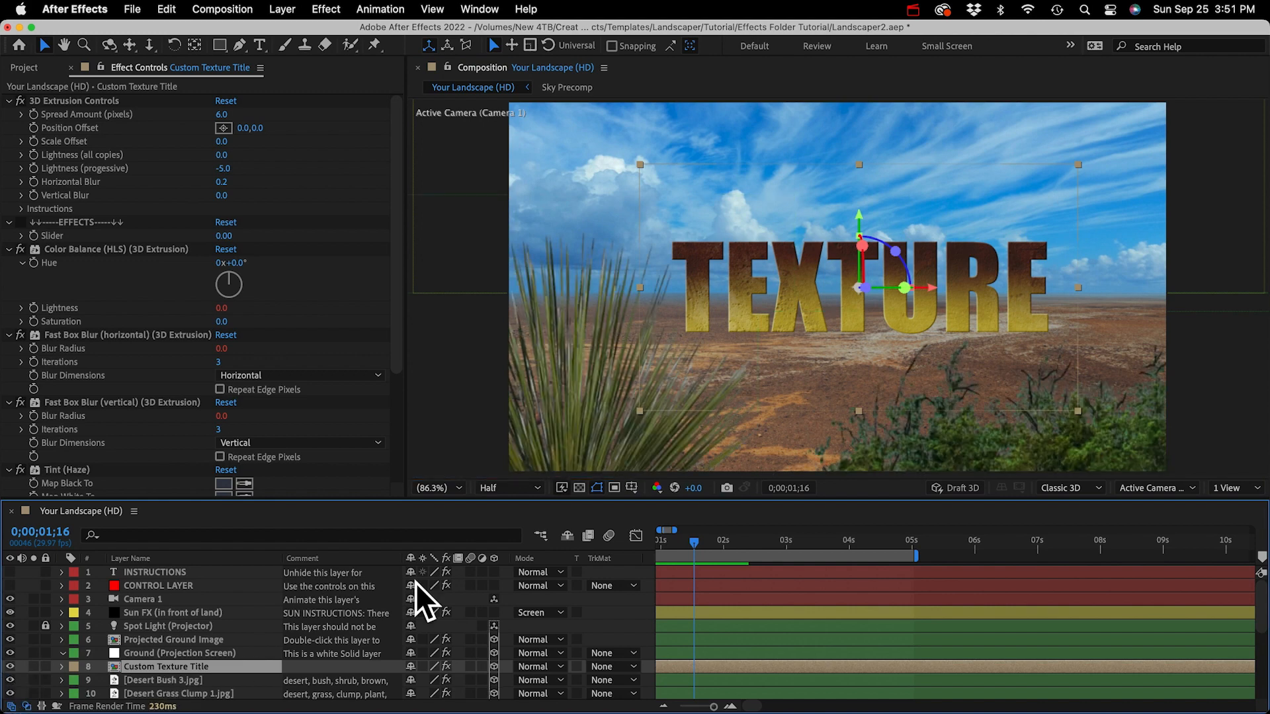
left_click(798, 289)
left_click_drag(798, 289, 752, 299)
left_click_drag(802, 262, 801, 258)
left_click_drag(878, 326, 909, 327)
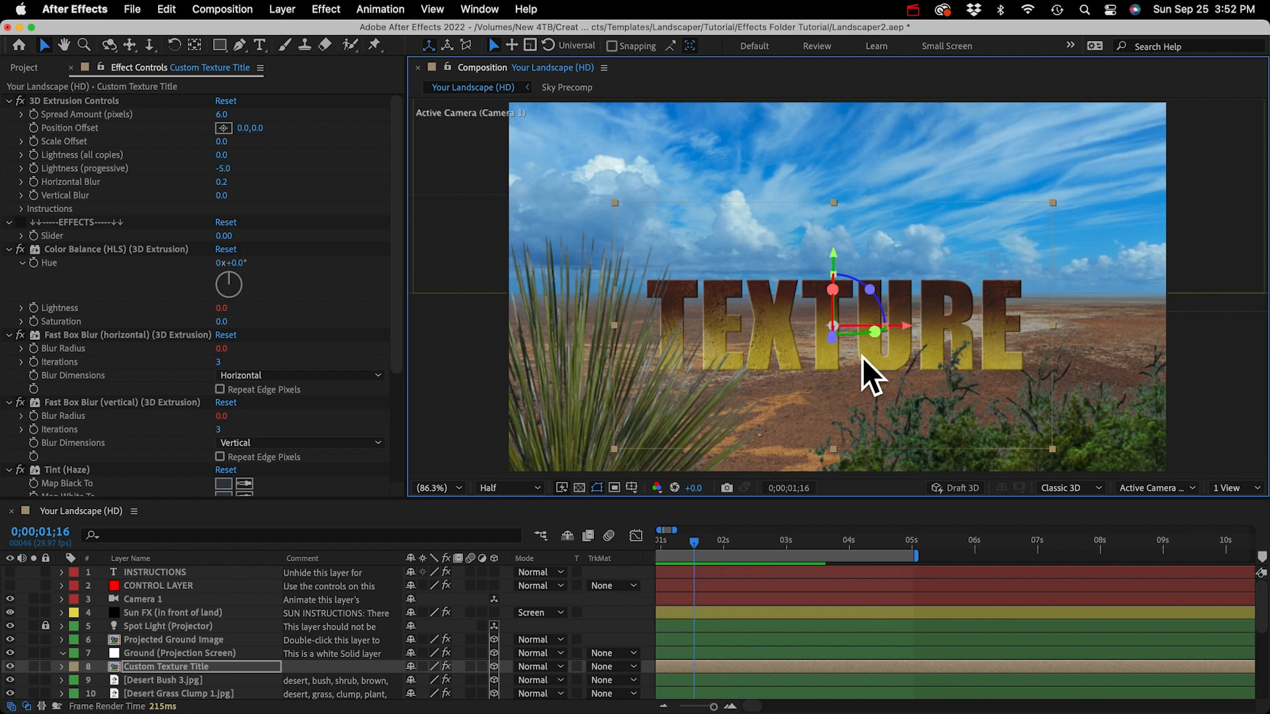
Step: Duplicate the Custom Texture Title layer ten times to build up its 3D extrusion
left_click(176, 667)
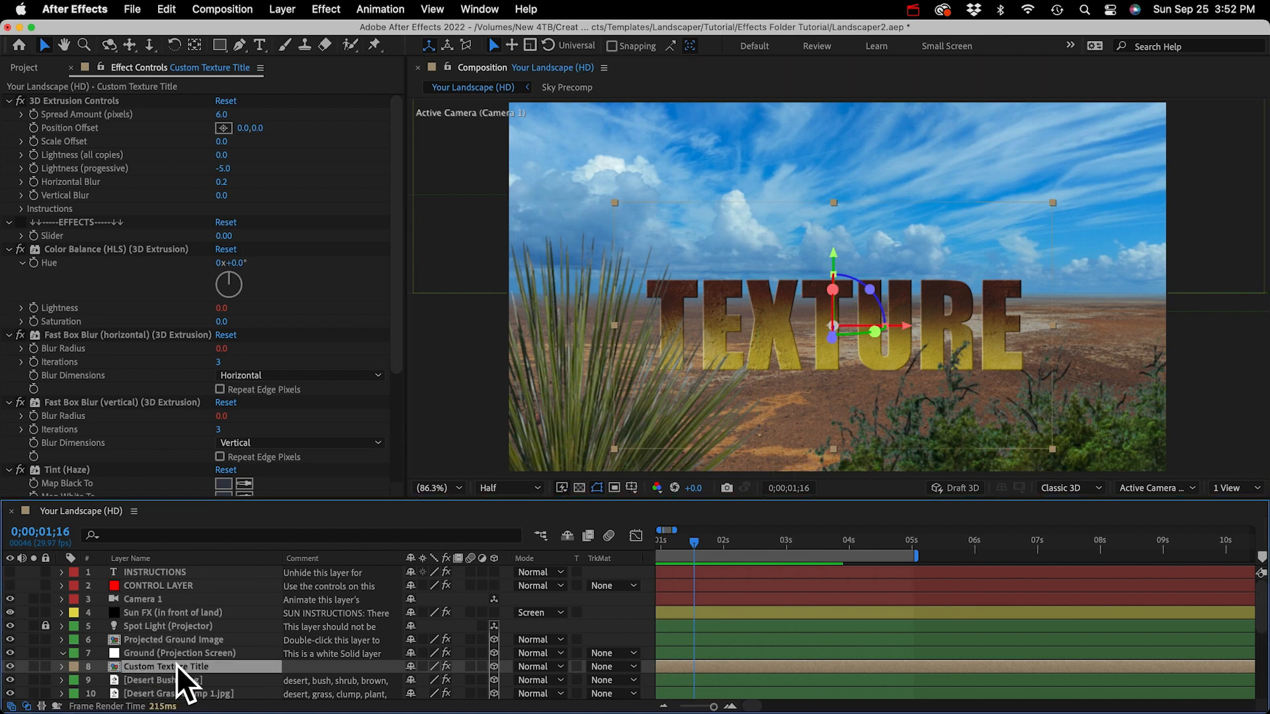
key("super+d")
key("super+d")
key("super+d")
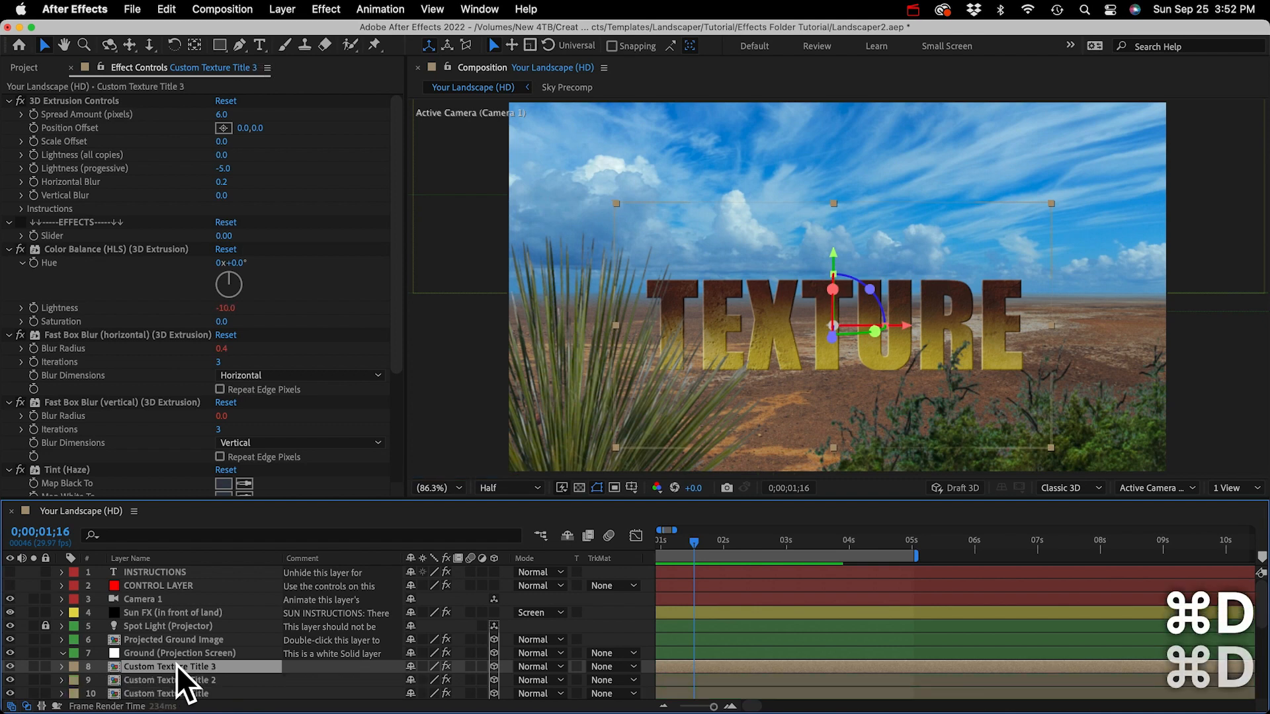
key("super+d")
key("super+d")
key("super+d")
key("super+d")
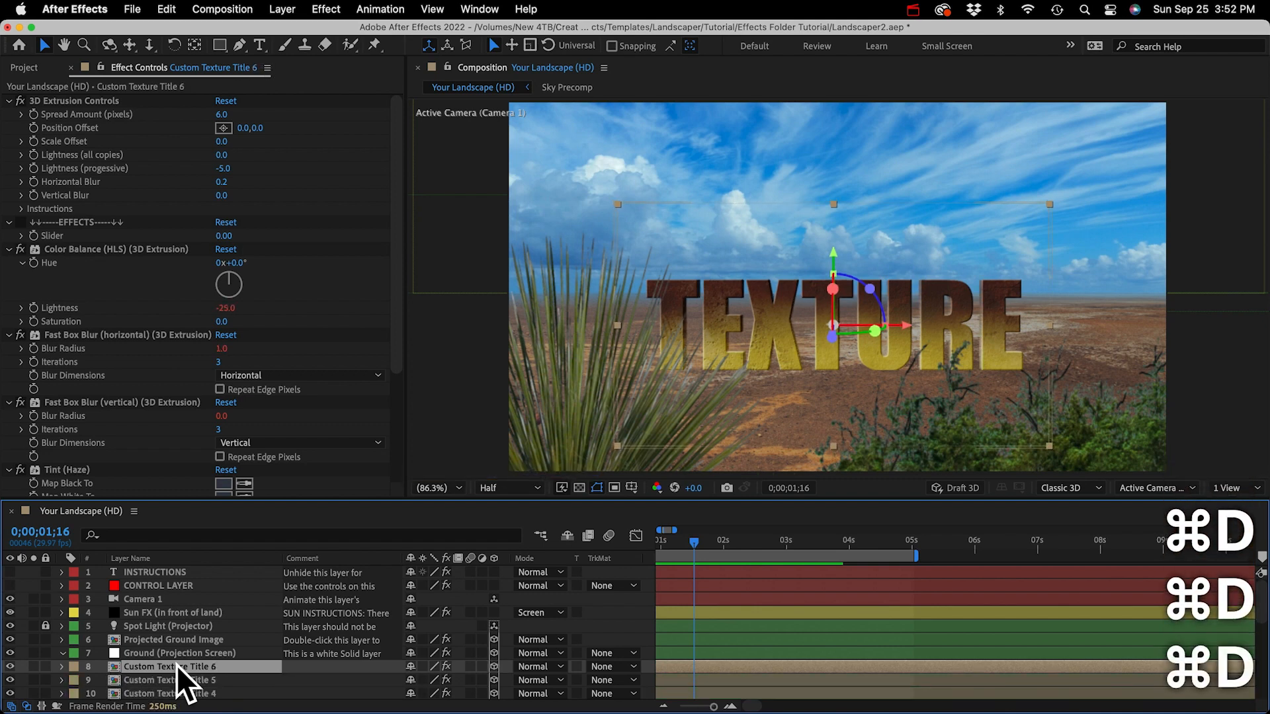
key("super+d")
key("super+d")
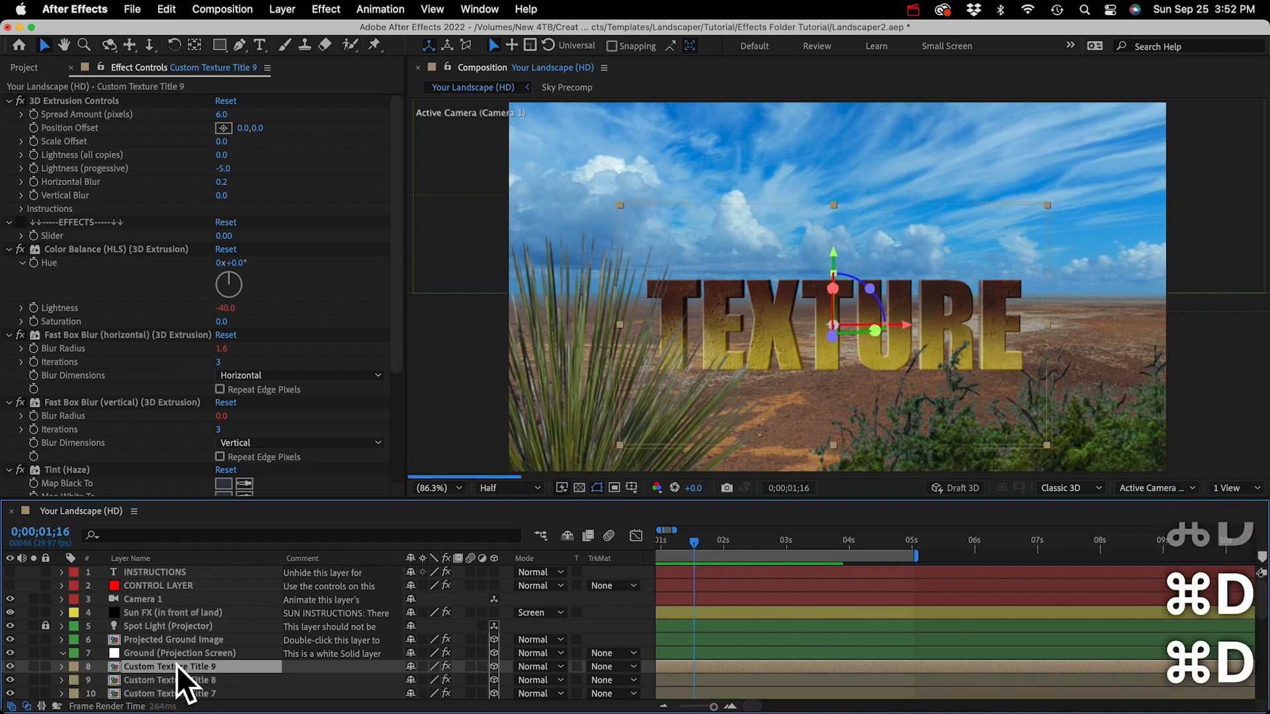
key("super+d")
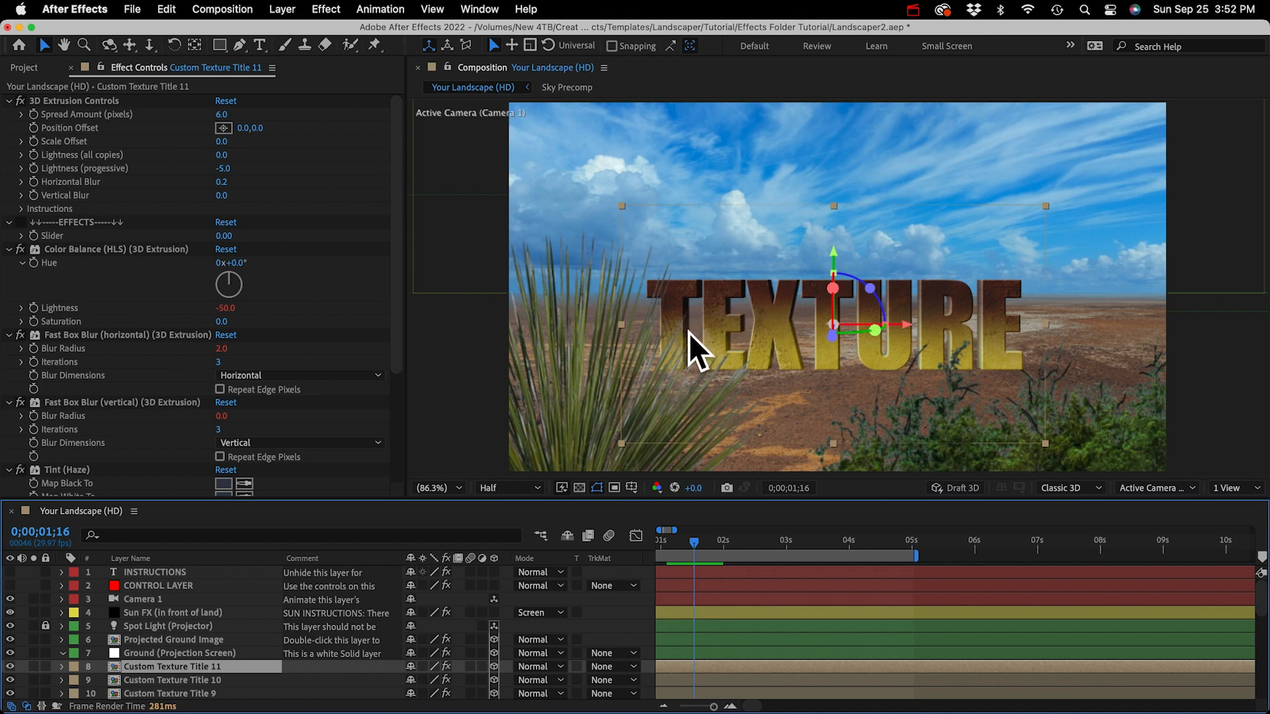
Step: Select the original Custom Texture Title layer and collapse all its effects below the 3D Extrusion Controls
scroll(187, 655, "down", 5)
scroll(185, 636, "down", 7)
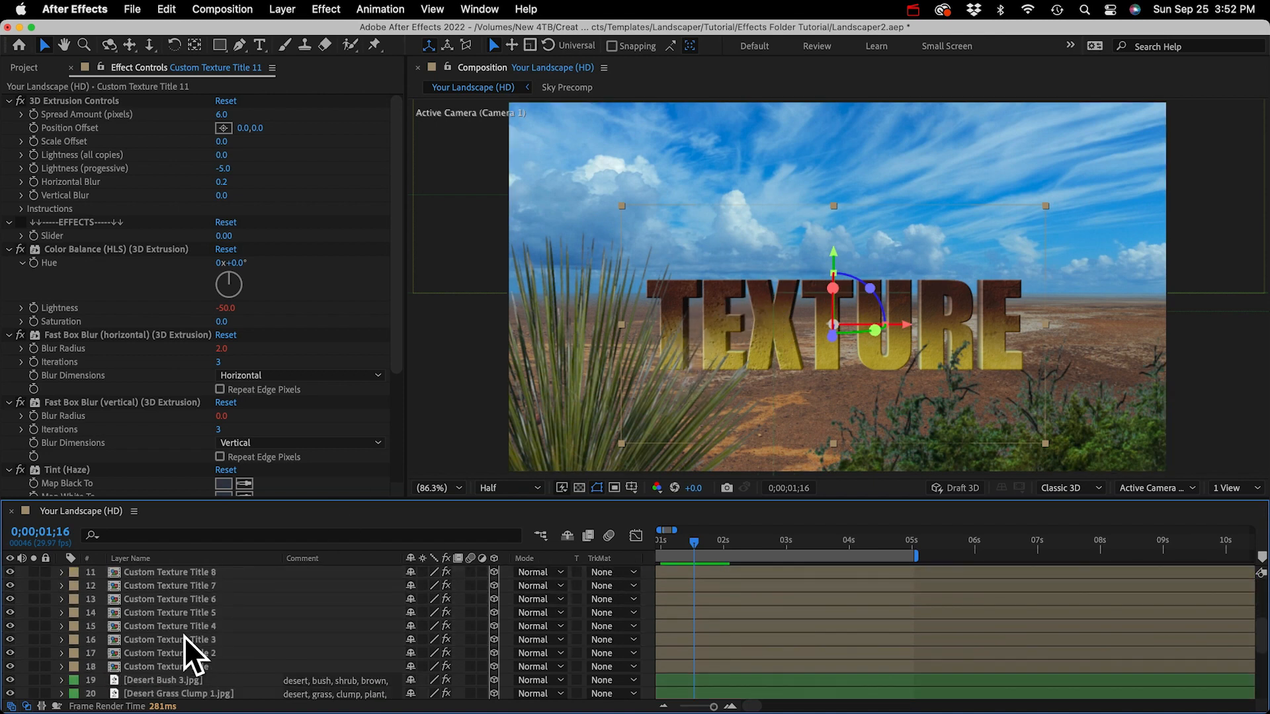
left_click(196, 639)
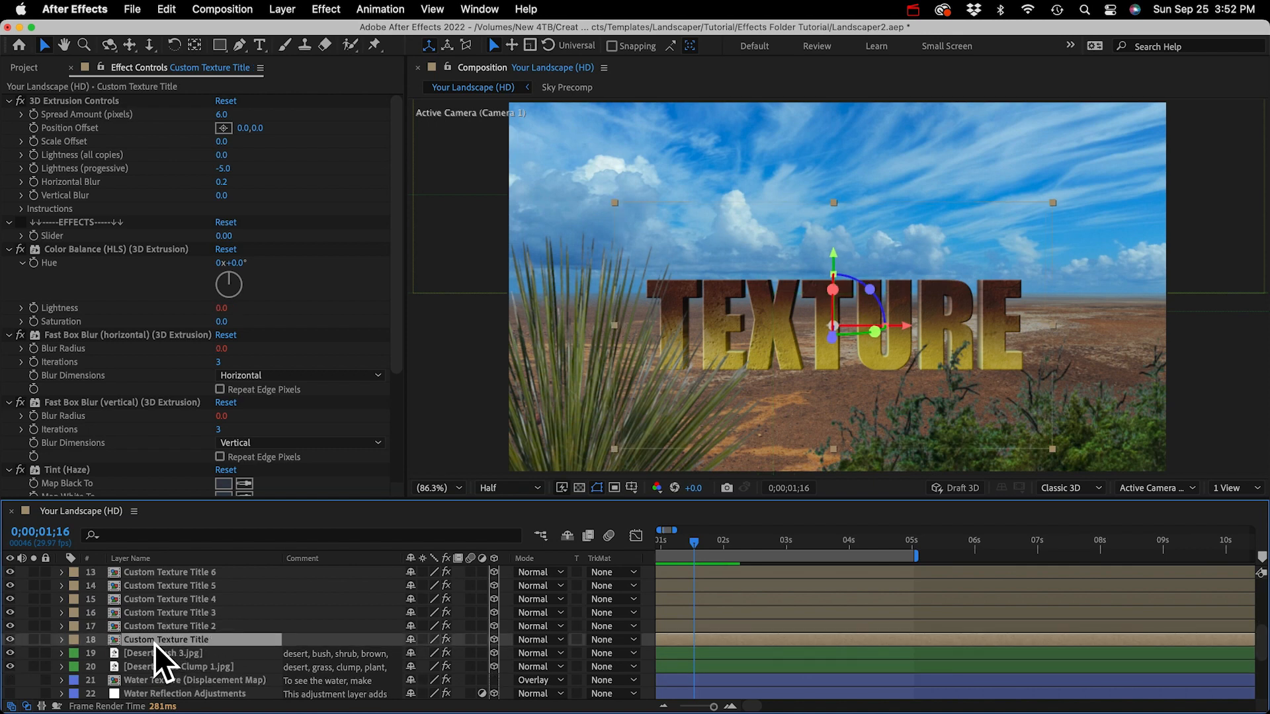
left_click(73, 220)
scroll(84, 444, "down", 5)
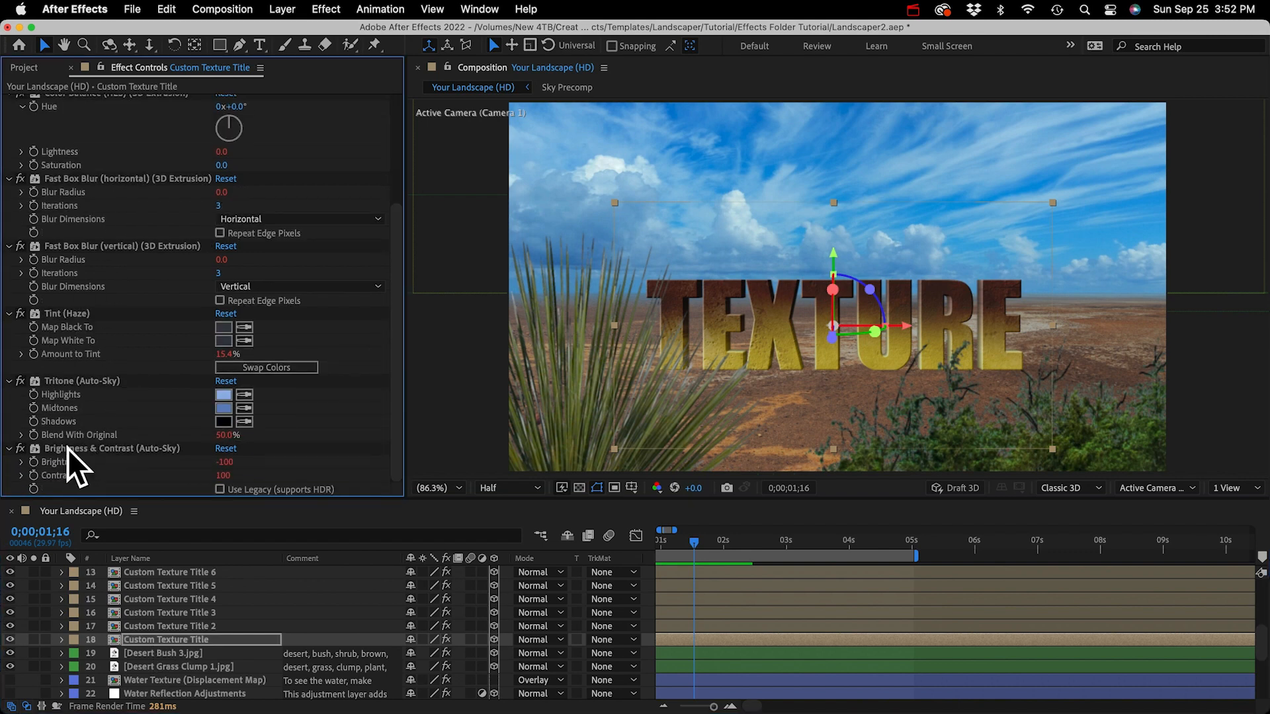
left_click(68, 448, "shift")
left_click(9, 449)
left_click(92, 434)
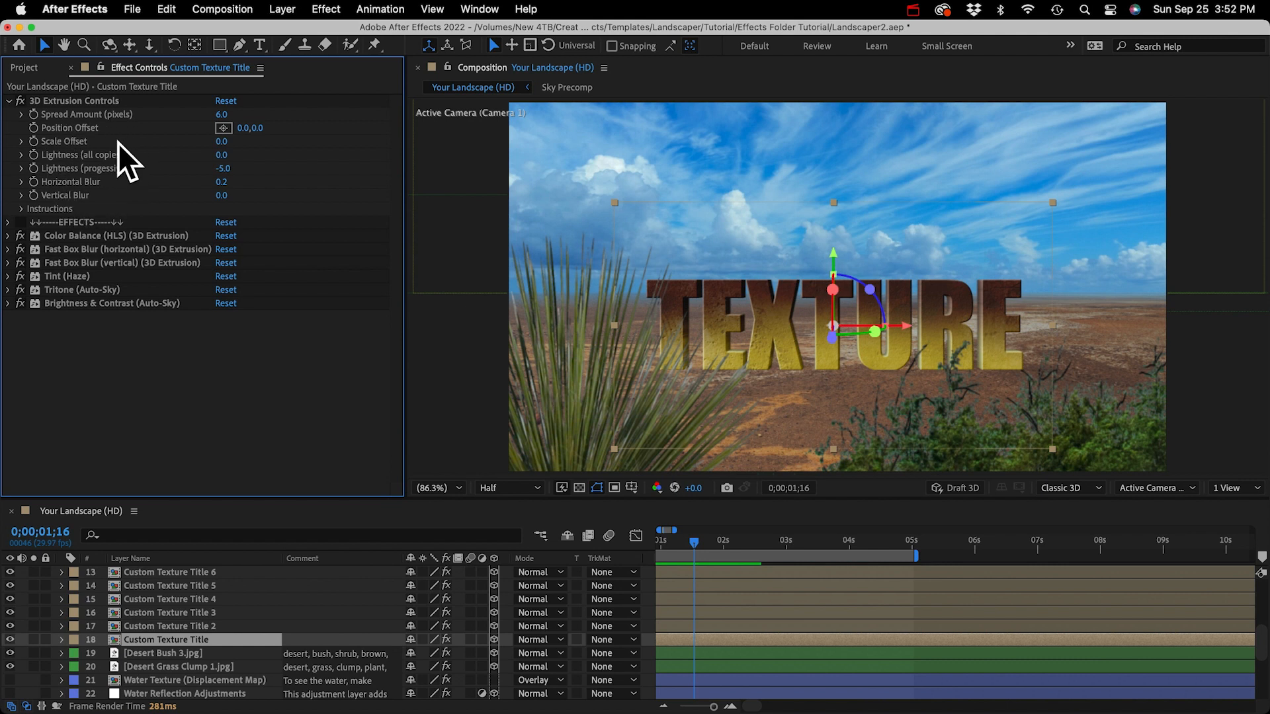
Step: Set the original title's 3D extrusion Spread Amount to 27 pixels
left_click(223, 114)
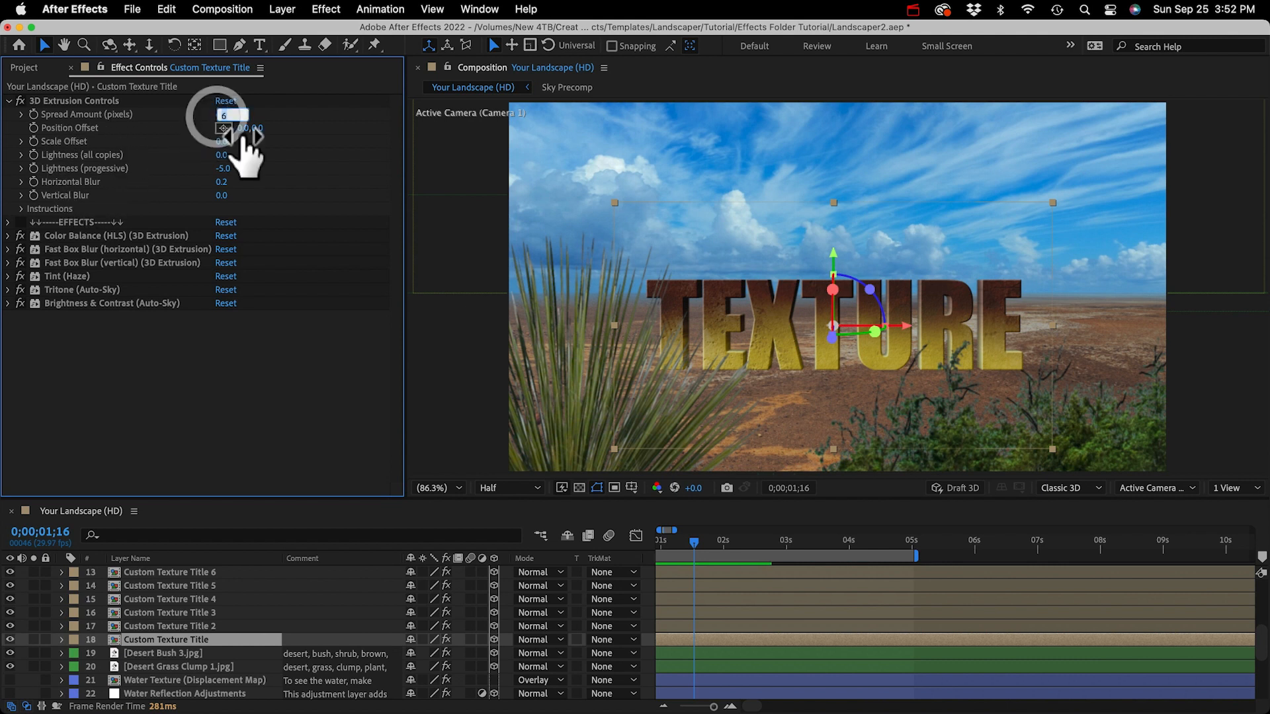
type("8")
key("BackSpace")
type("15")
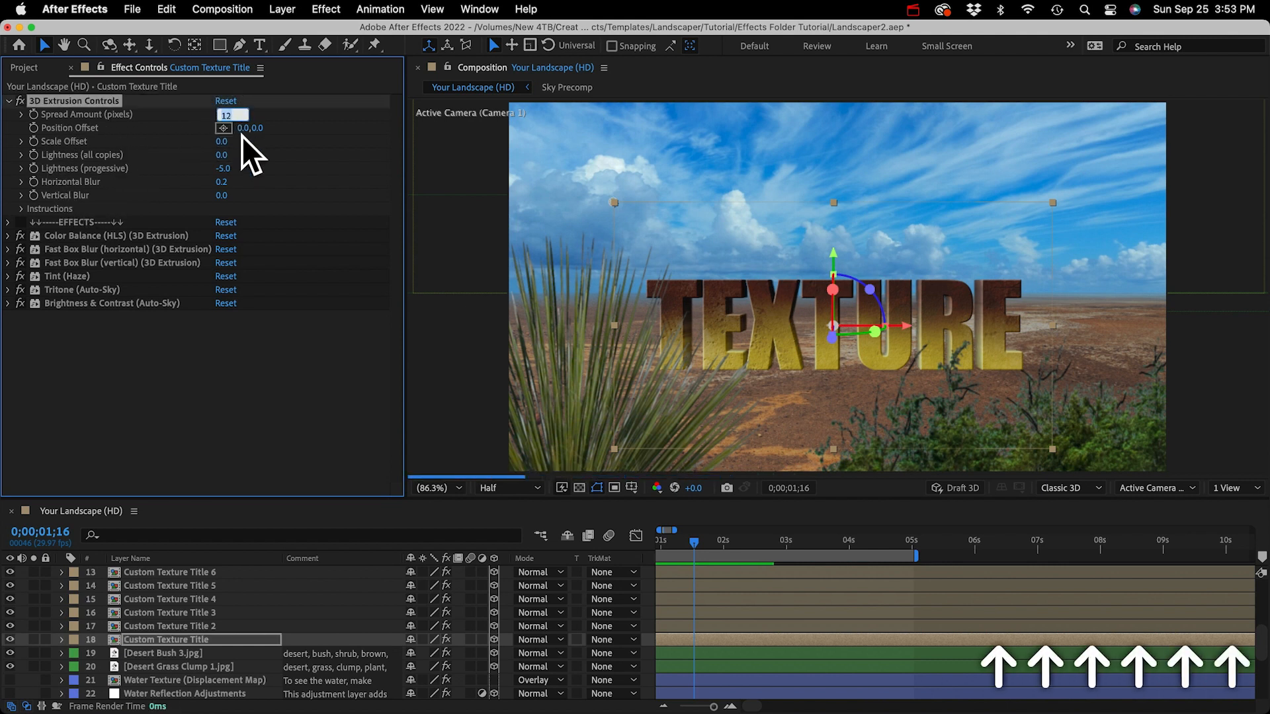
key("BackSpace")
type("8")
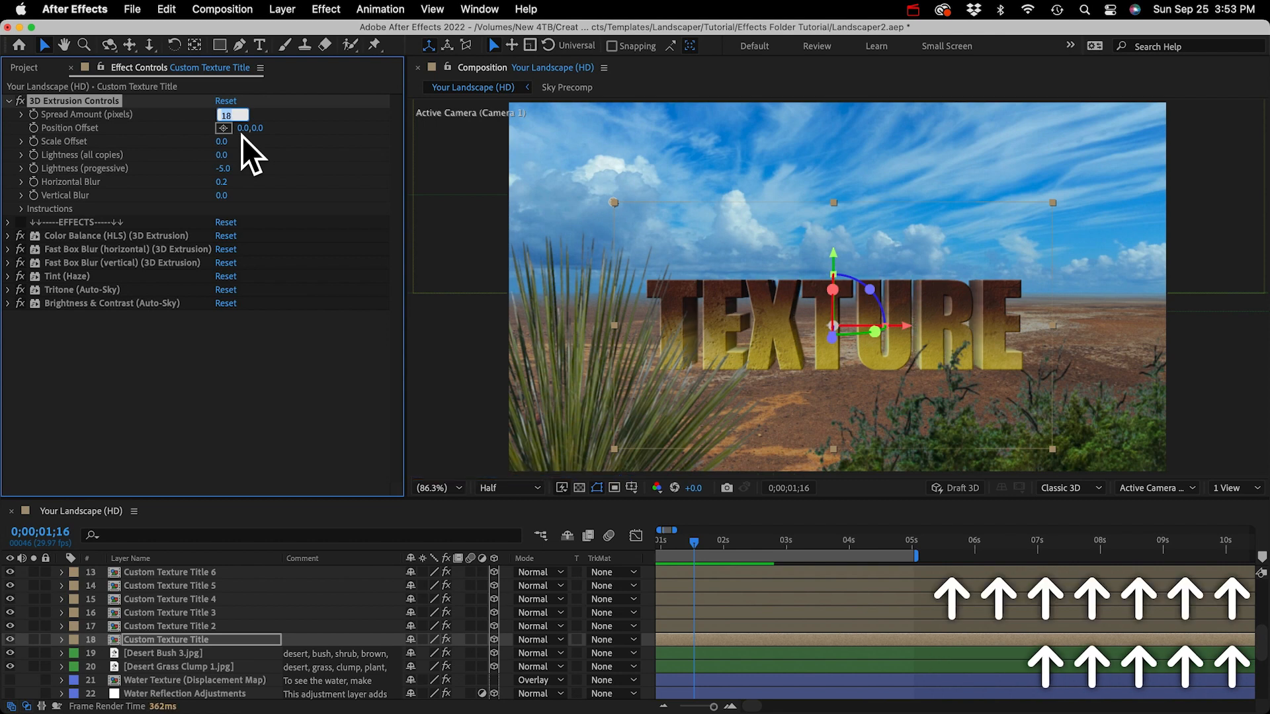
key("BackSpace")
key("BackSpace")
type("27")
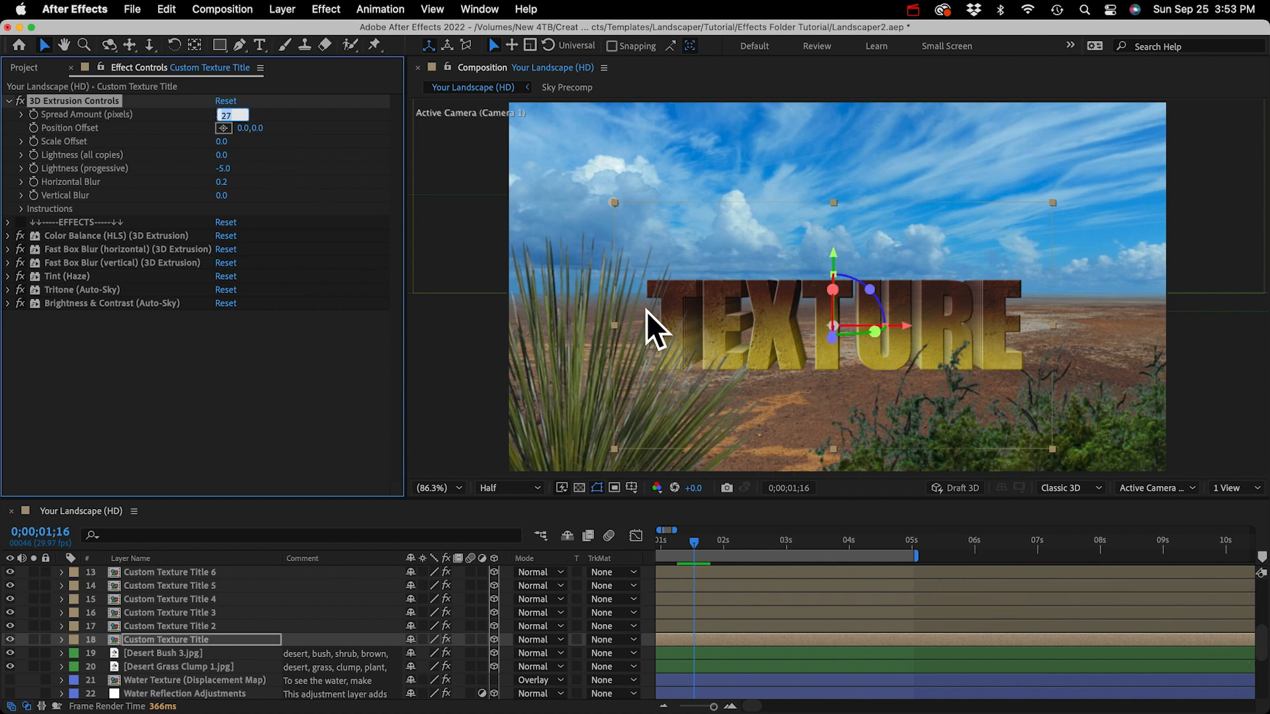
Step: Try a Horizontal Blur of 1.3 on the original title's 3D extrusion
left_click(223, 182)
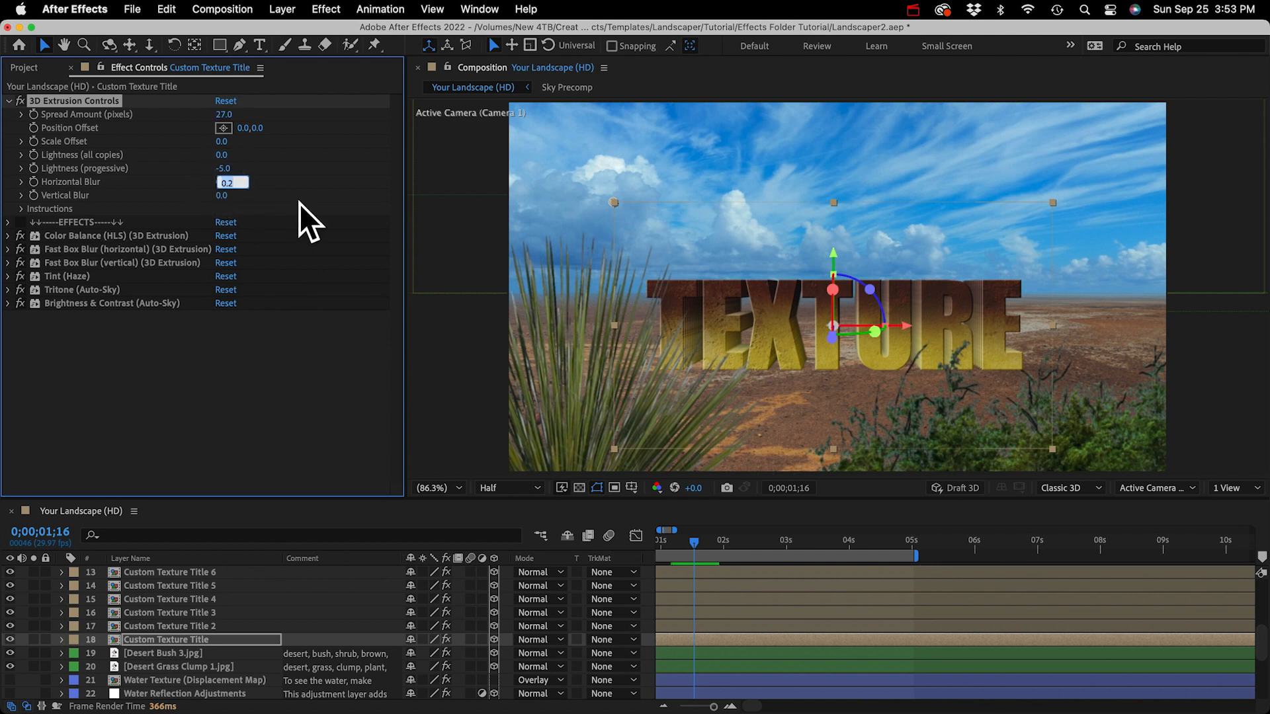
key("Up")
key("Up")
key("Up")
key("Up")
key("Up")
key("Up")
key("Up")
key("Up")
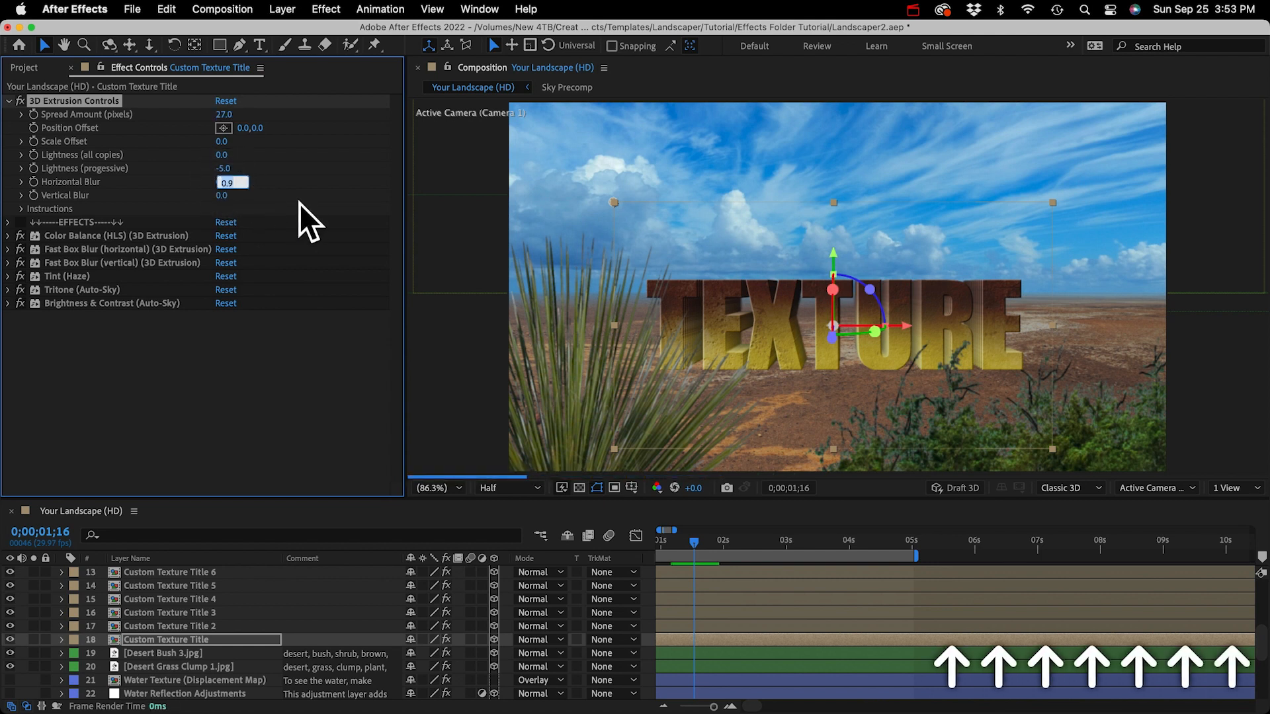
key("Up")
key("Up")
key("Up")
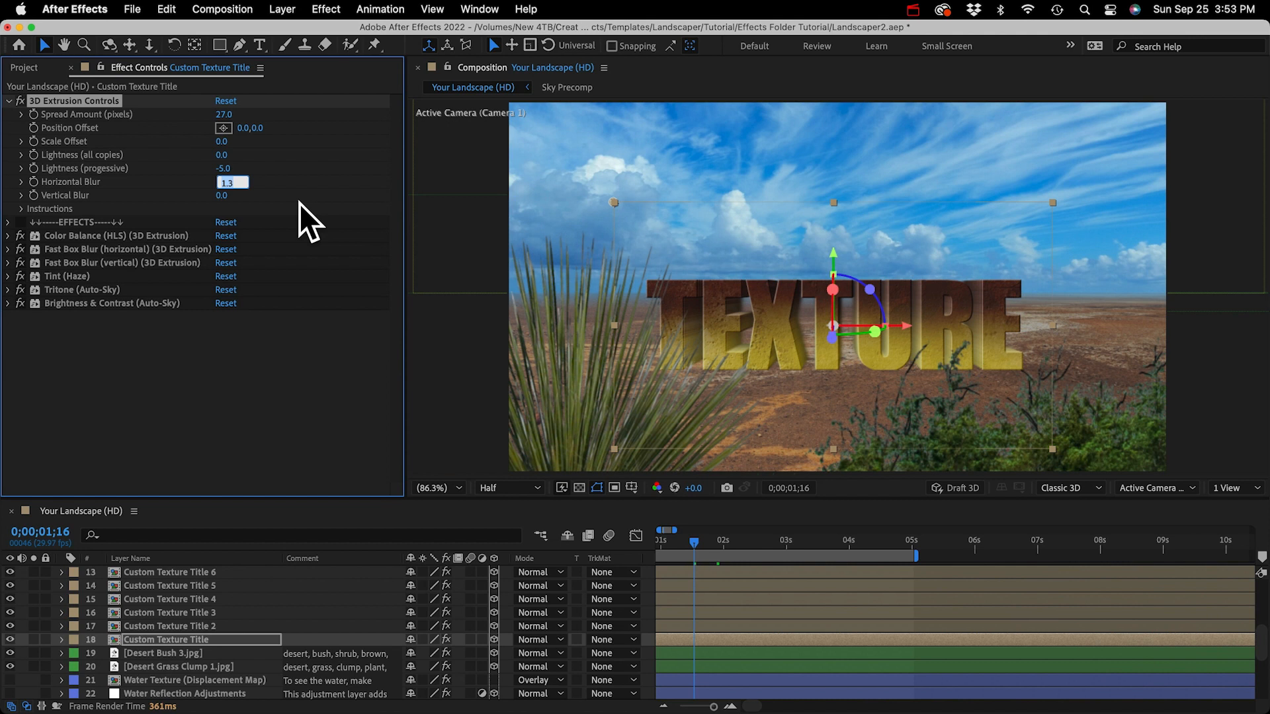
Step: Bring the original title's 3D extrusion back to a Spread Amount of 16 pixels and a Horizontal Blur of 0.3
key("Down")
key("Down")
key("Down")
left_click(224, 403)
key("super+z")
key("super+z")
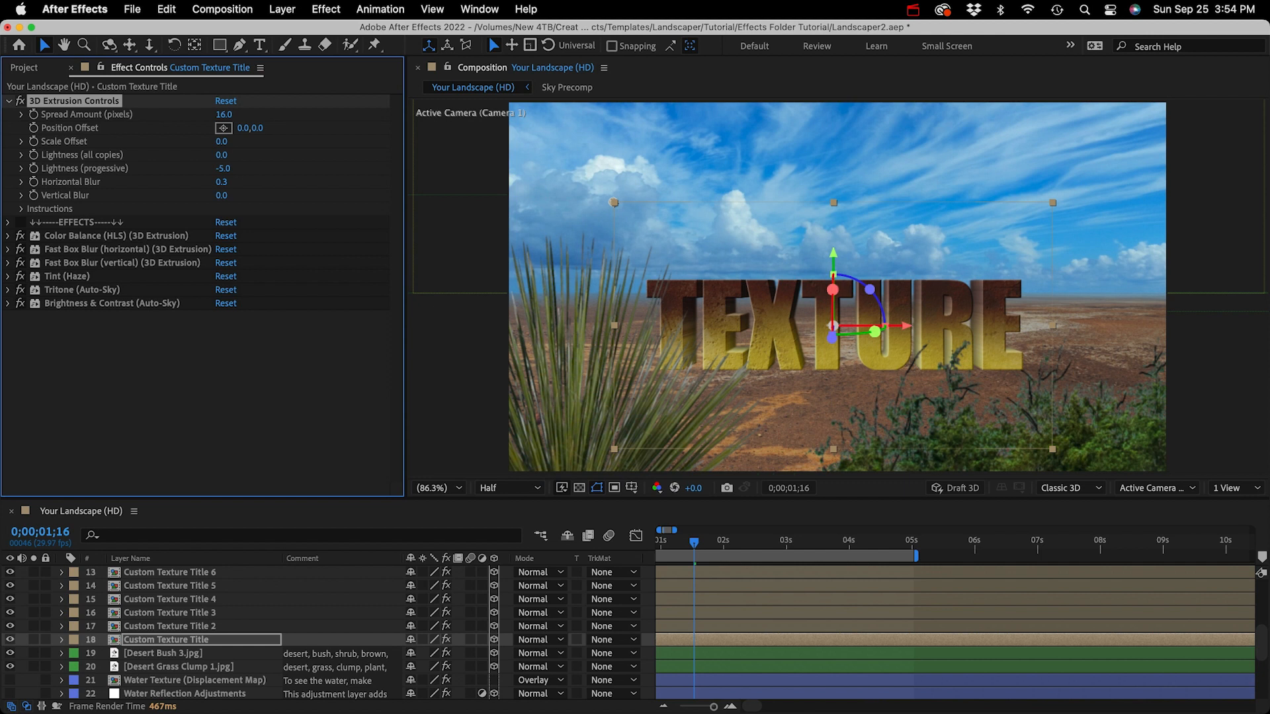
Step: Display the Parent & Link column and parent Custom Texture Title 2 through 11 to the original Custom Texture Title
left_click(169, 639)
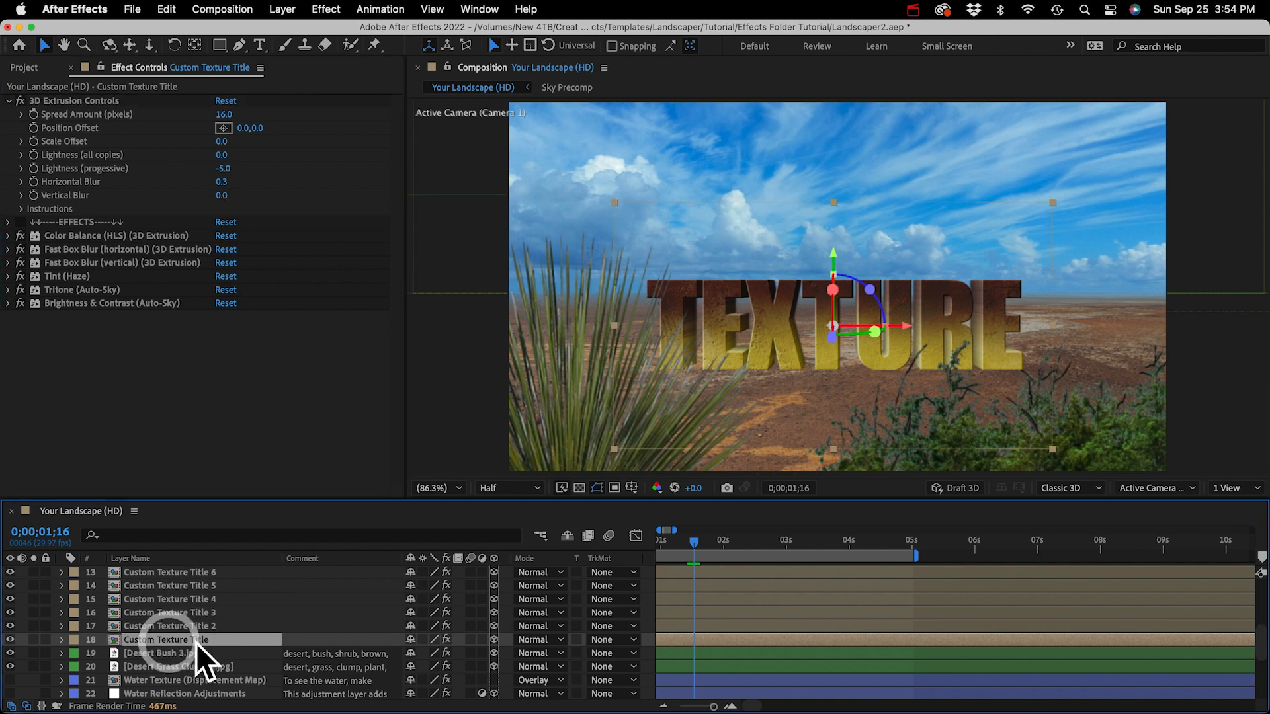
left_click(168, 626)
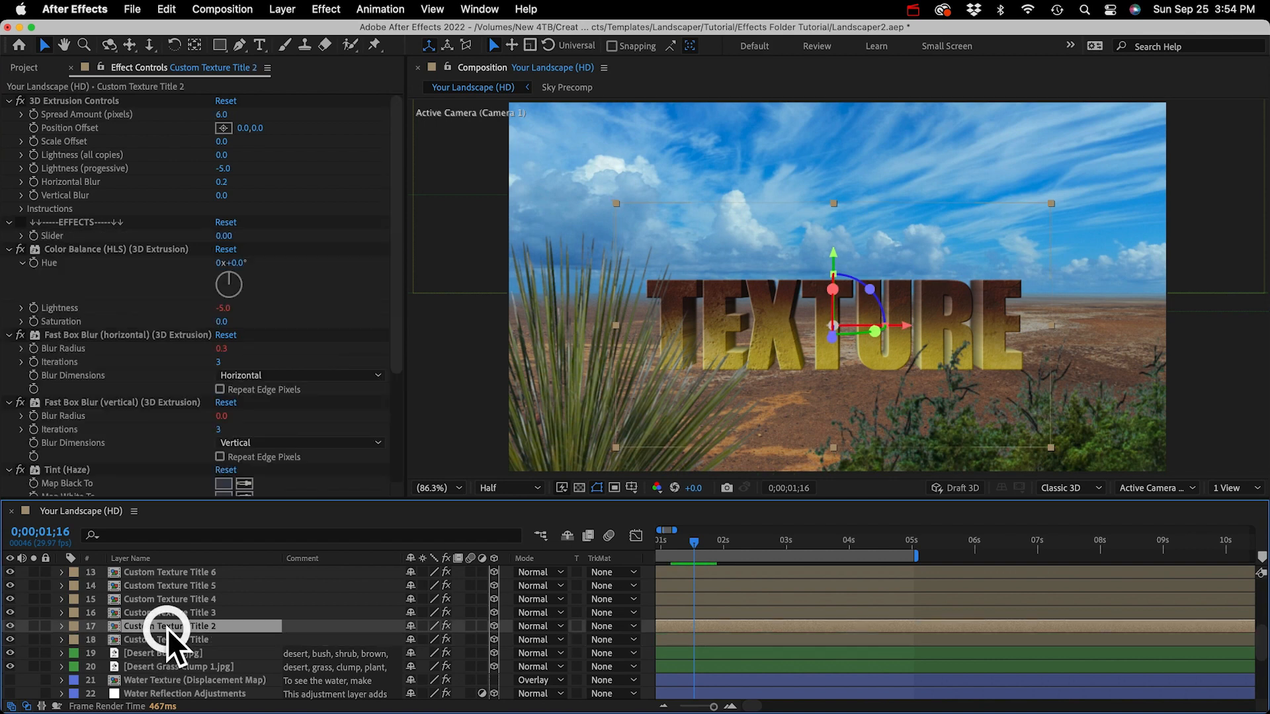
scroll(188, 621, "up", 5)
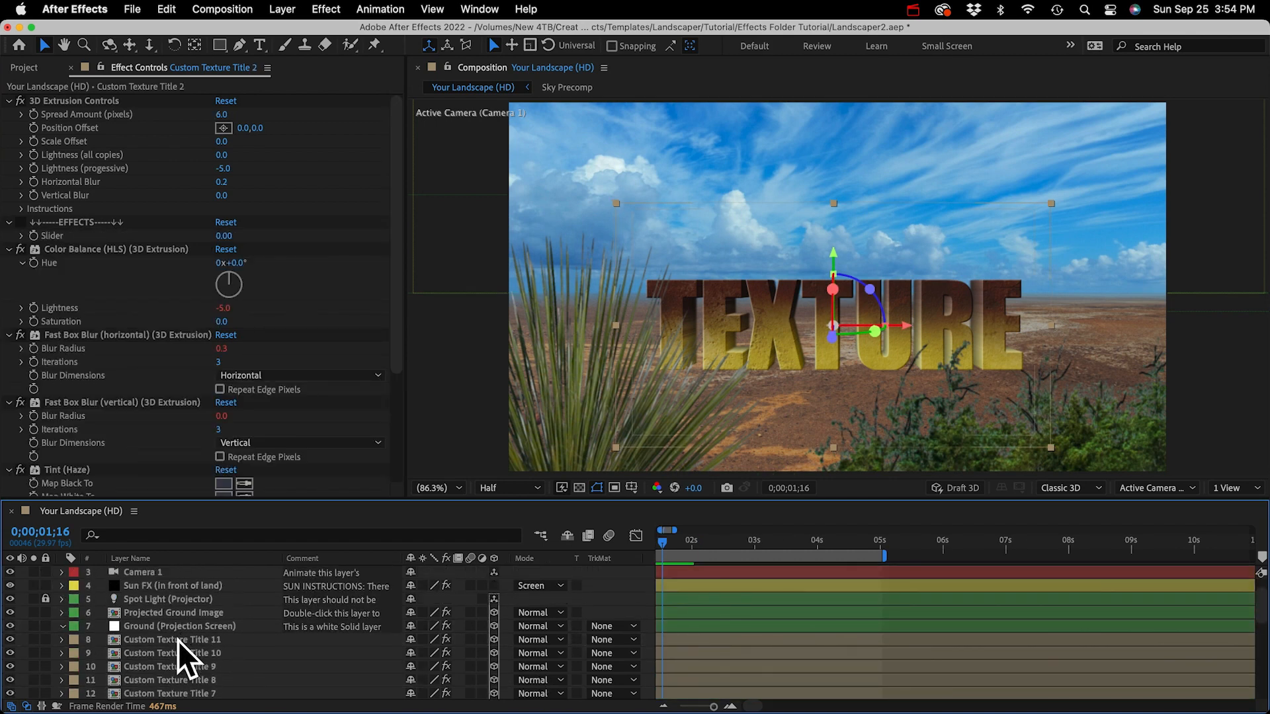
left_click(177, 640, "shift")
scroll(174, 667, "down", 3)
scroll(173, 672, "down", 2)
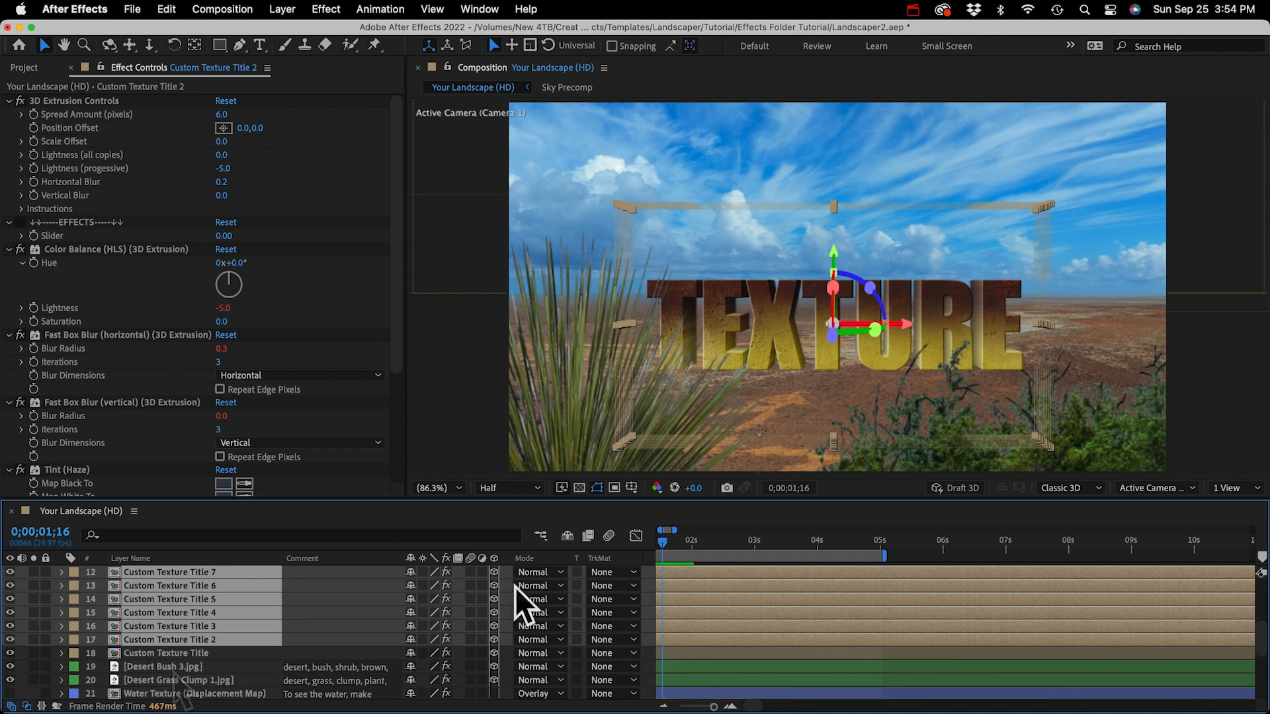
right_click(638, 557)
mouse_move(658, 614)
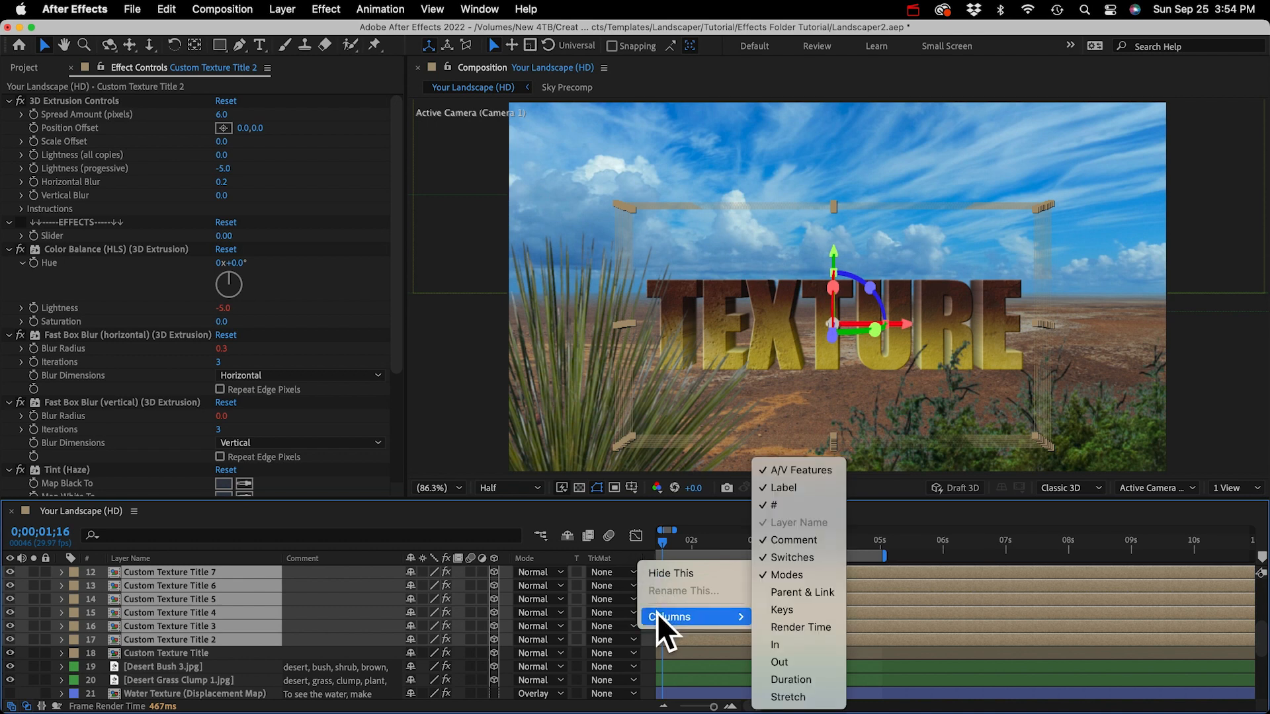
left_click(801, 591)
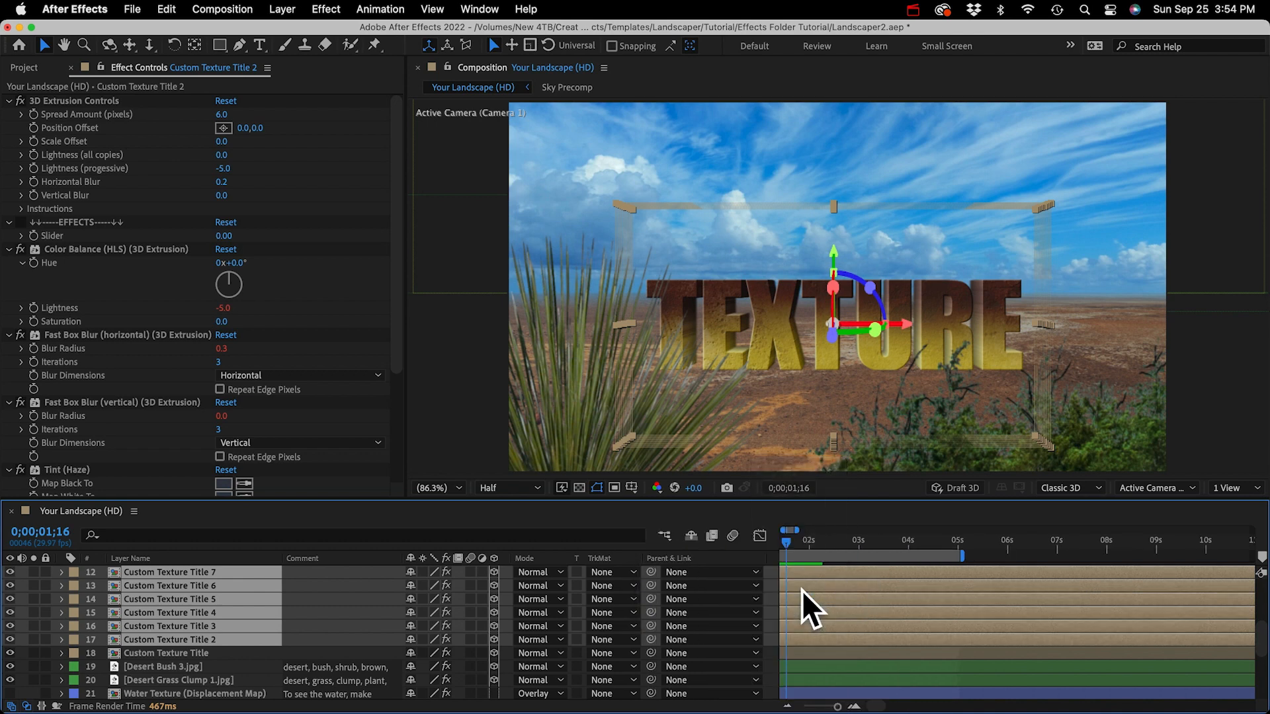
left_click_drag(651, 638, 181, 656)
Step: Rotate the original Custom Texture Title in 3D about its vertical and horizontal axes
left_click(181, 656)
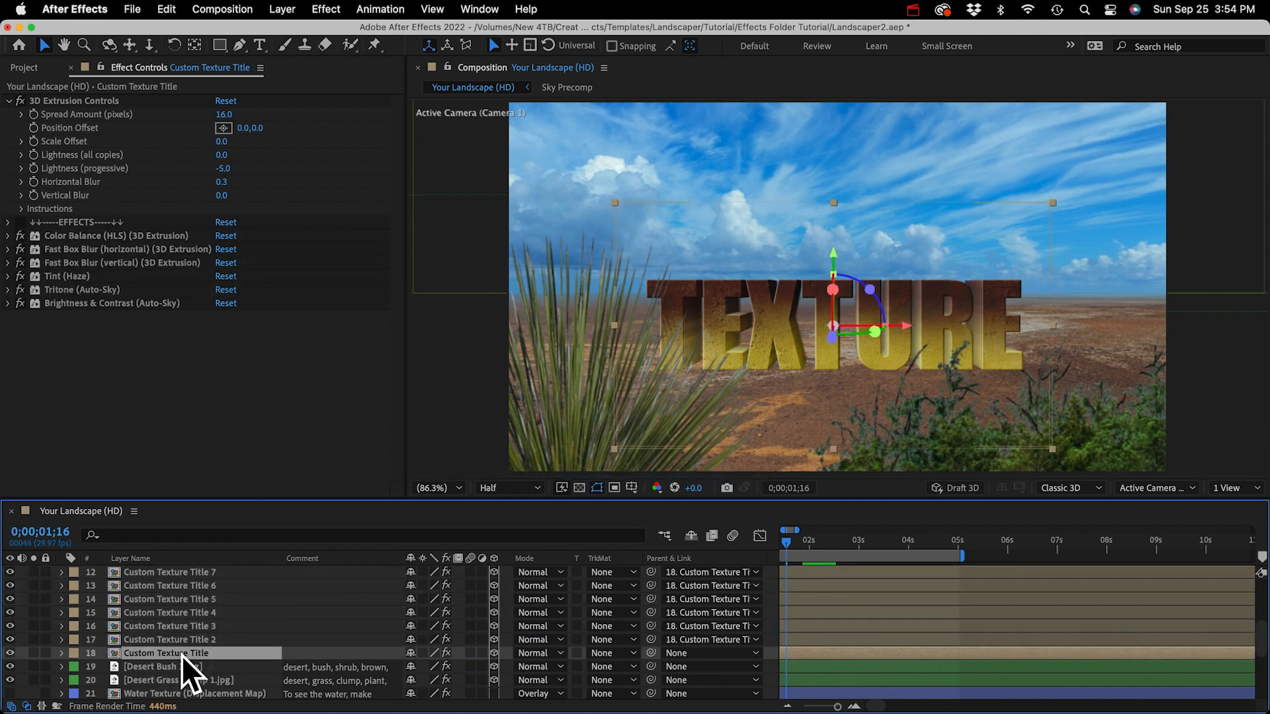
left_click_drag(874, 331, 825, 336)
left_click_drag(822, 291, 815, 315)
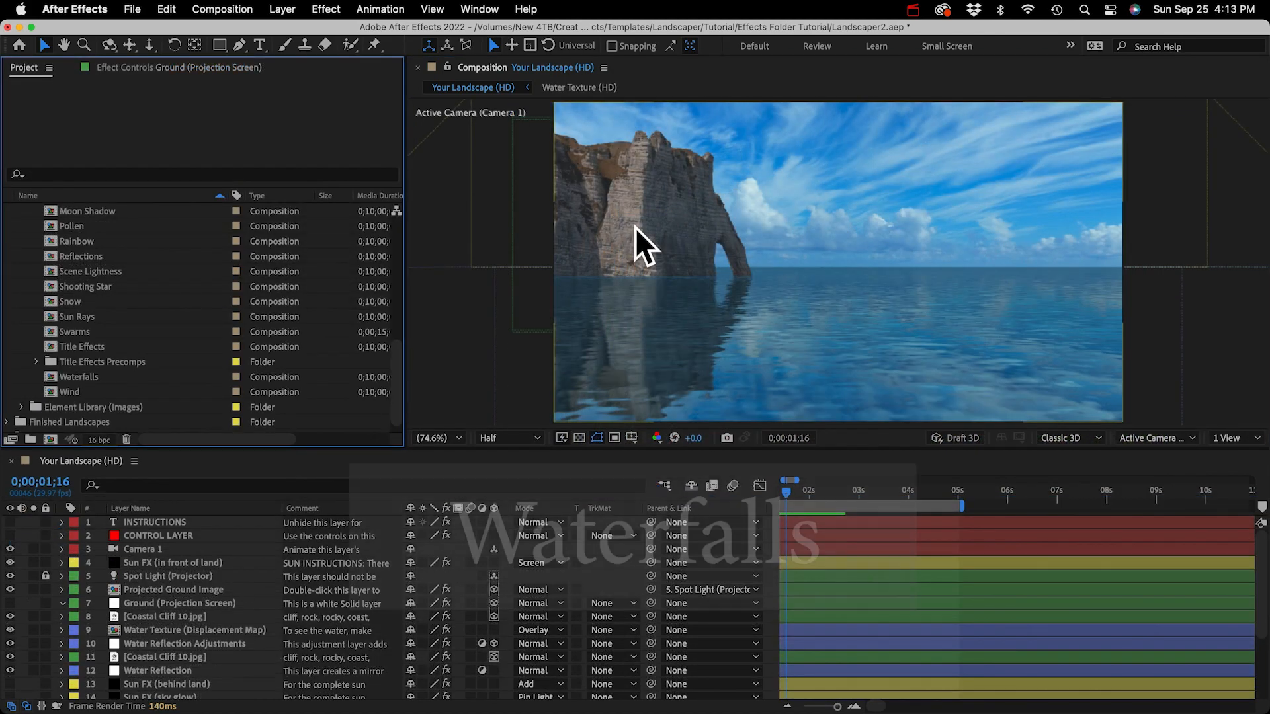
Step: Open the Waterfalls composition and show Medium Waterfall and its Surf layer in place of the Tall Waterfall layers
left_click(78, 375)
double_click(69, 379)
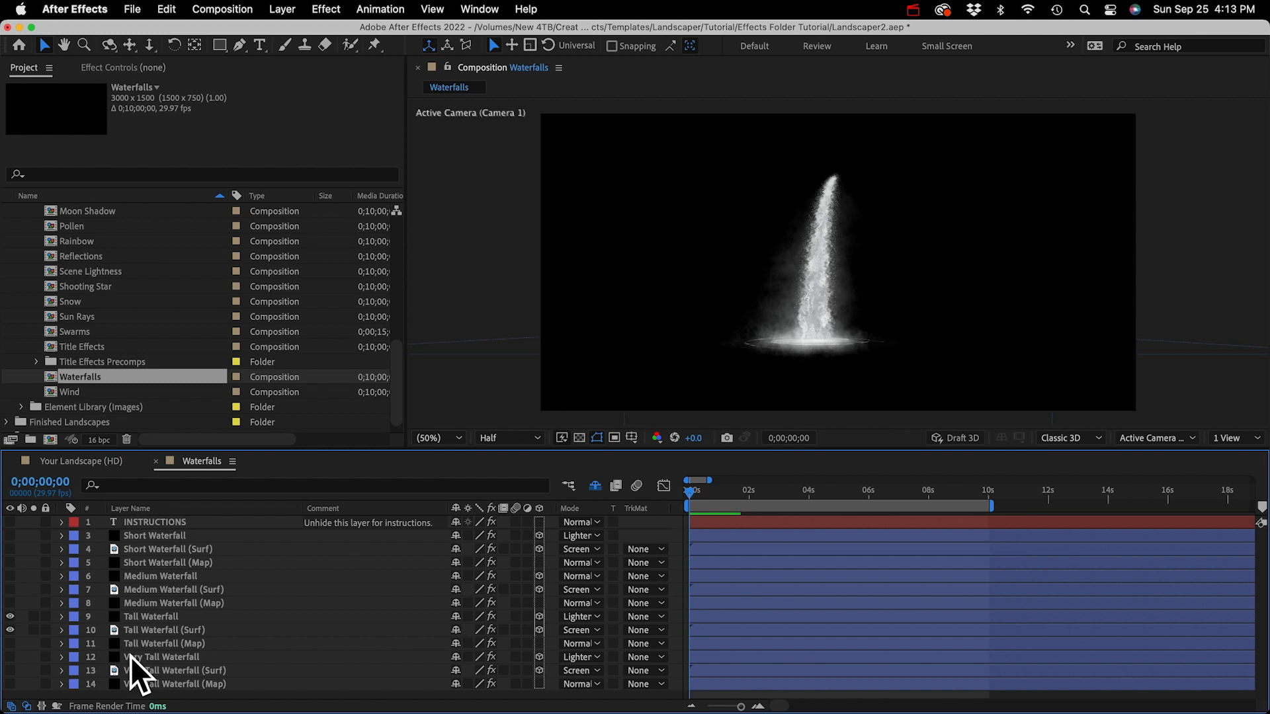
left_click_drag(10, 628, 10, 613)
left_click(140, 570)
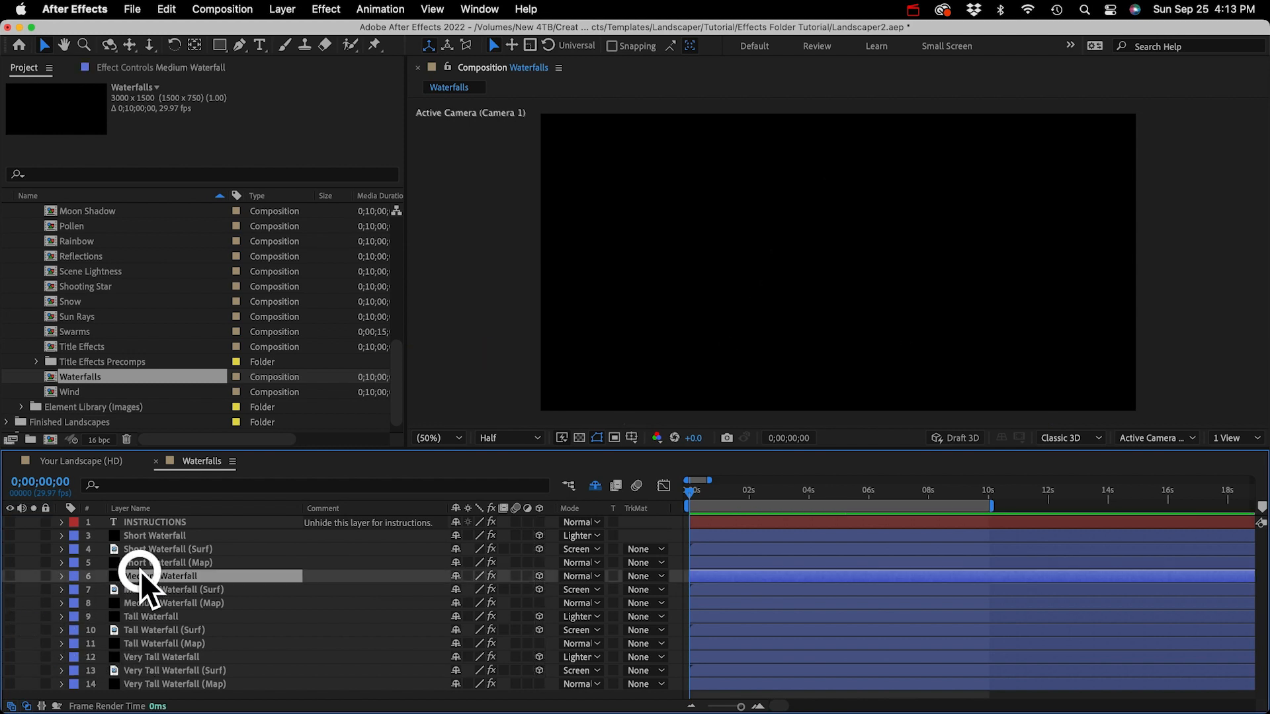
left_click(138, 606, "shift")
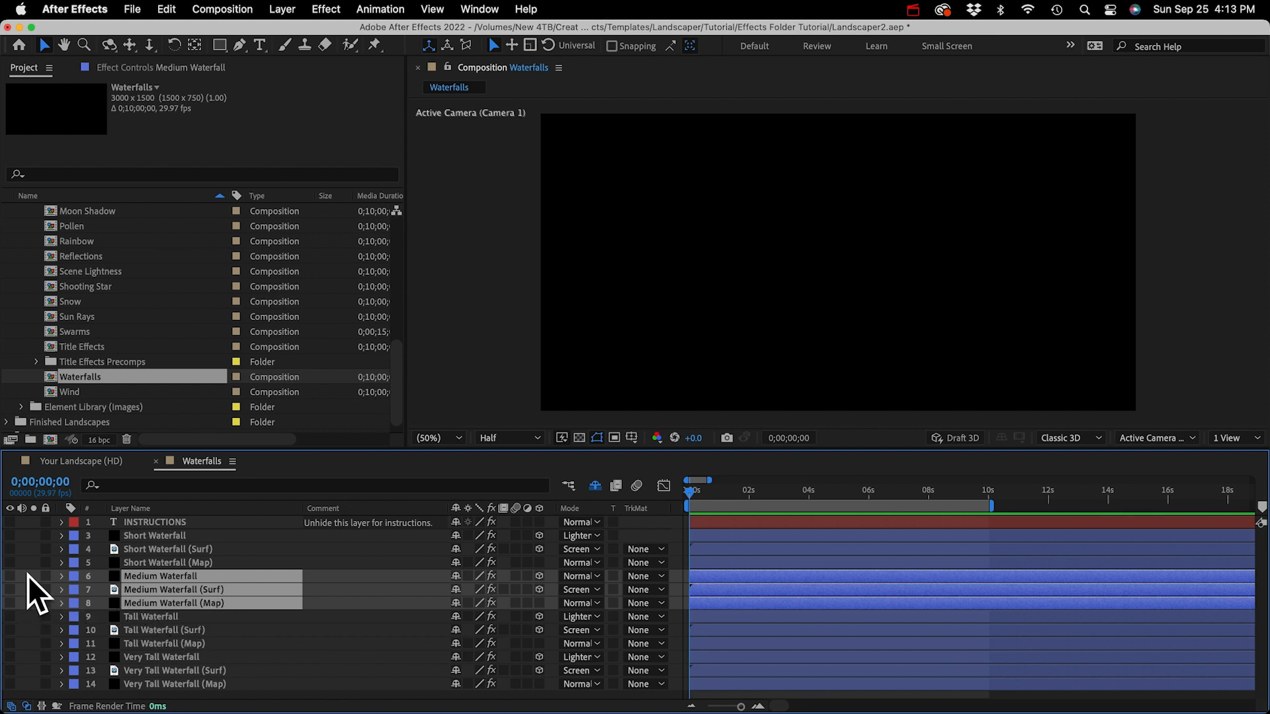
left_click(10, 589)
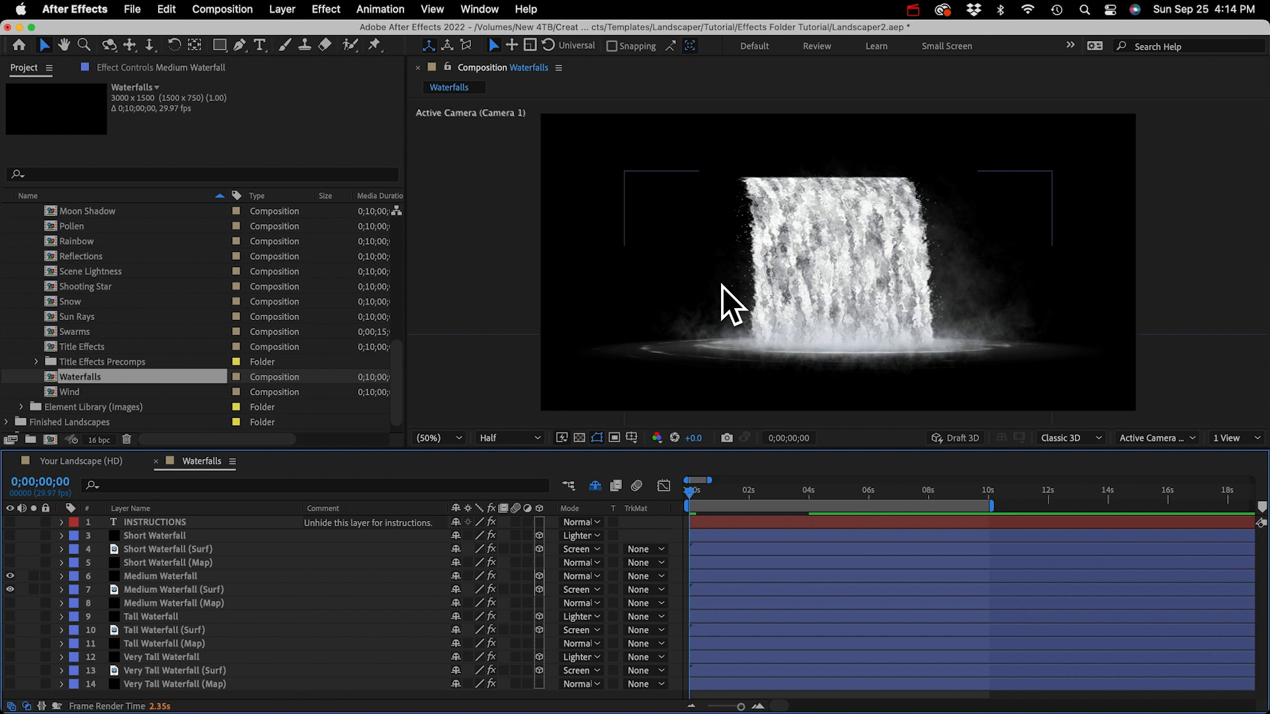
Step: Swap the visible layers back to Tall Waterfall and its Surf layer, and open Tall Waterfall's effect controls
left_click(12, 580)
left_click_drag(12, 580, 14, 629)
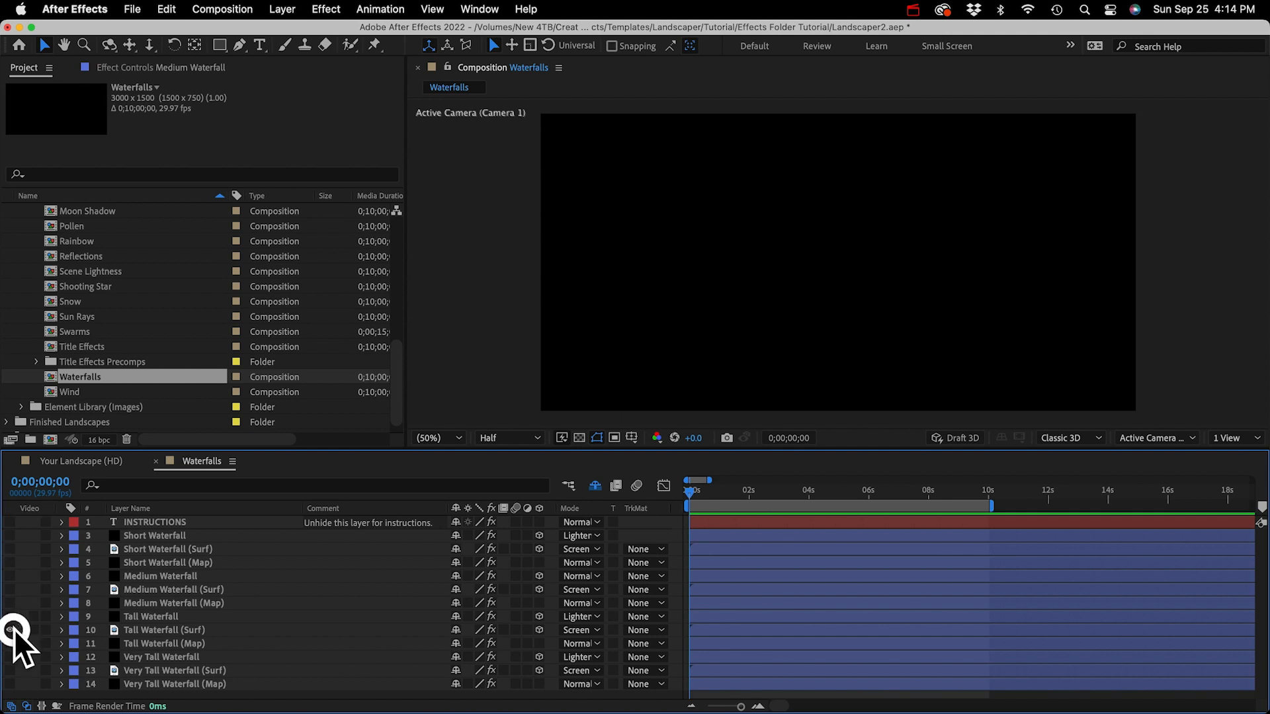
left_click(137, 617)
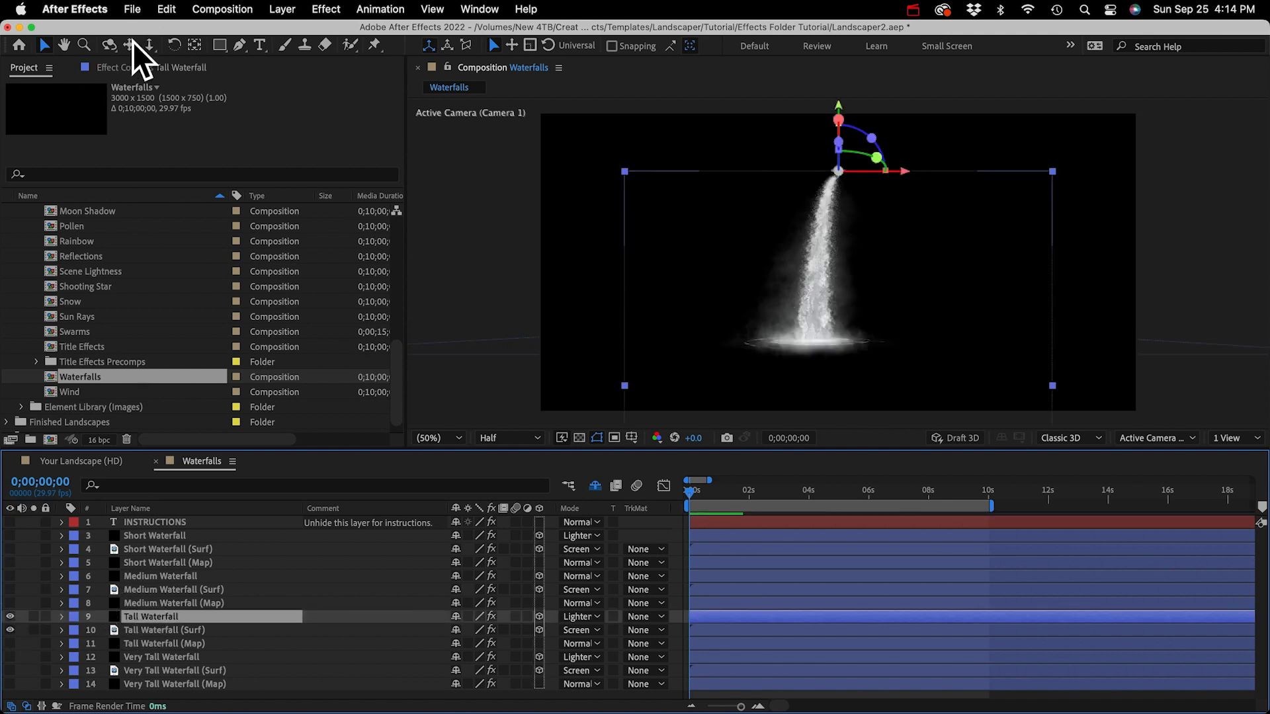
left_click(133, 67)
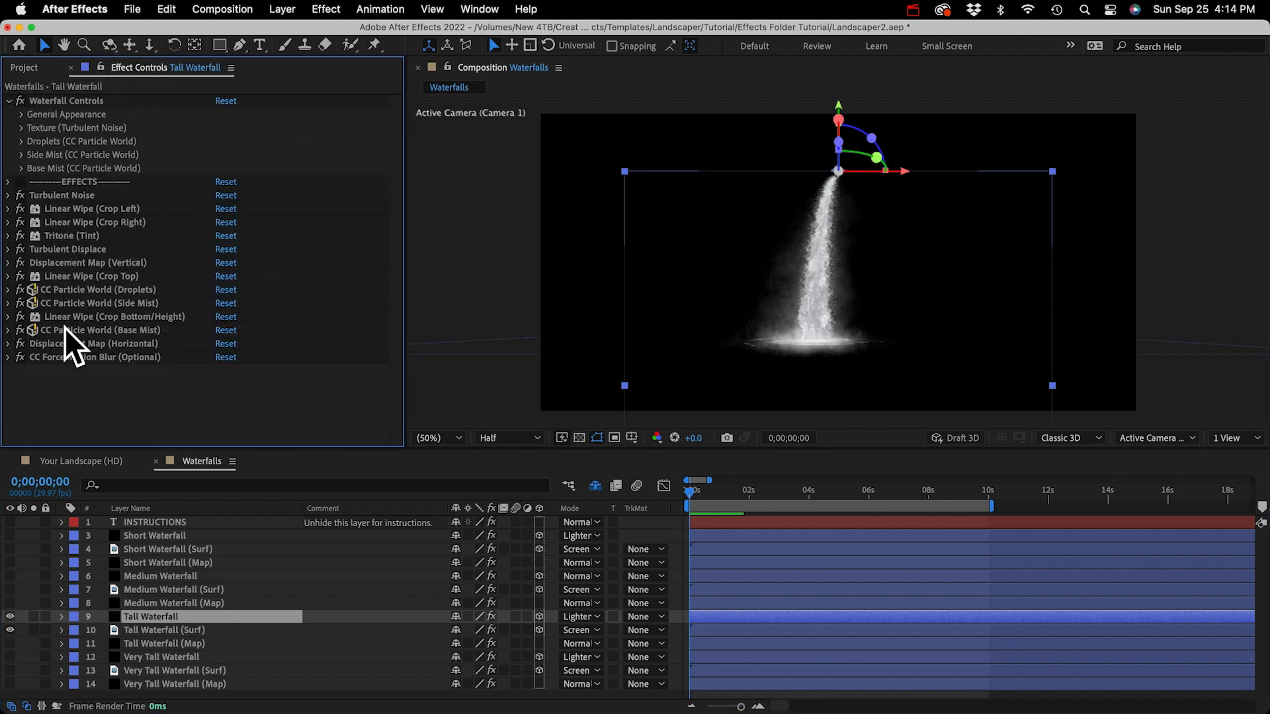
Step: Disable all of Tall Waterfall's effects below Waterfall Controls, then enable only Turbulent Noise and preview its motion
left_click_drag(19, 196, 27, 371)
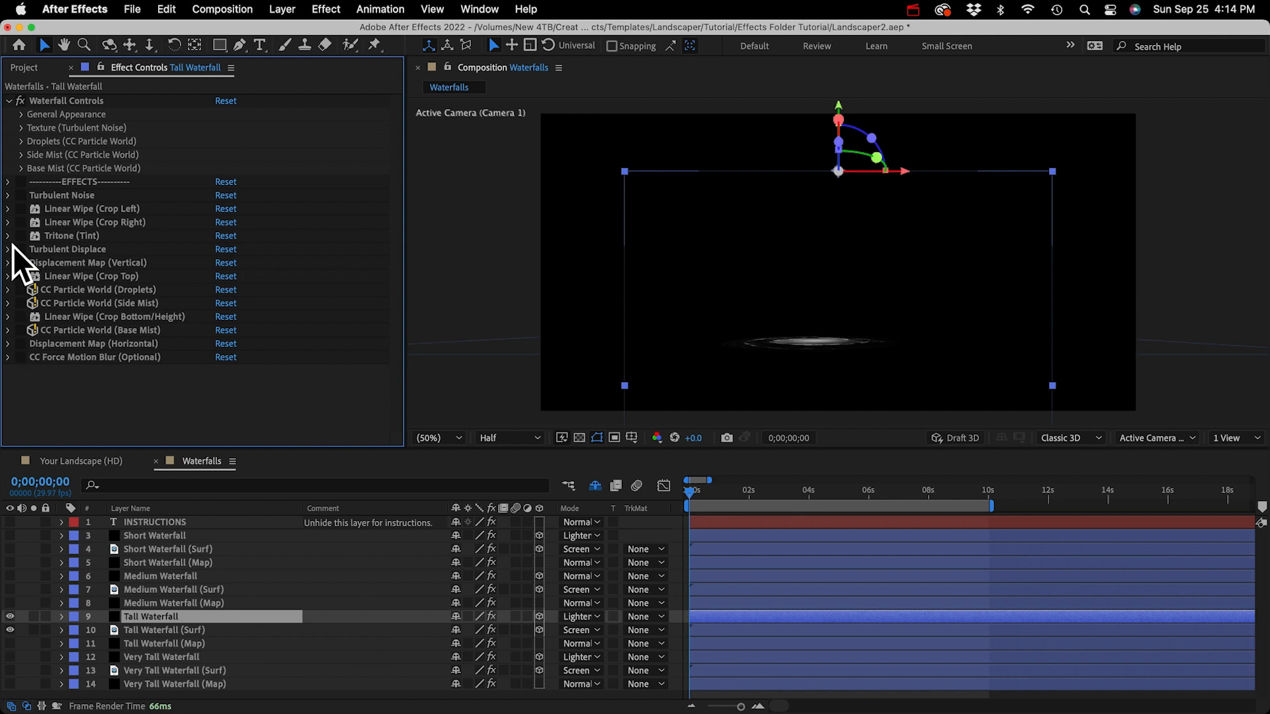
left_click(21, 195)
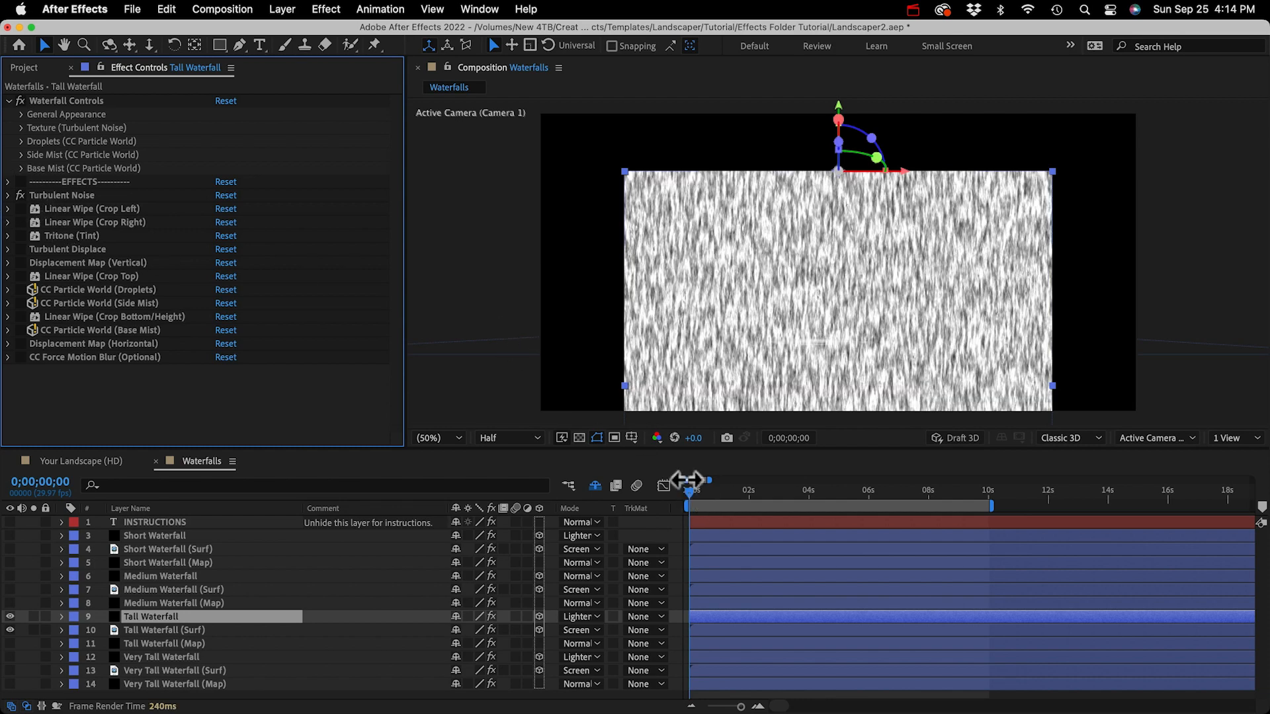
key("space")
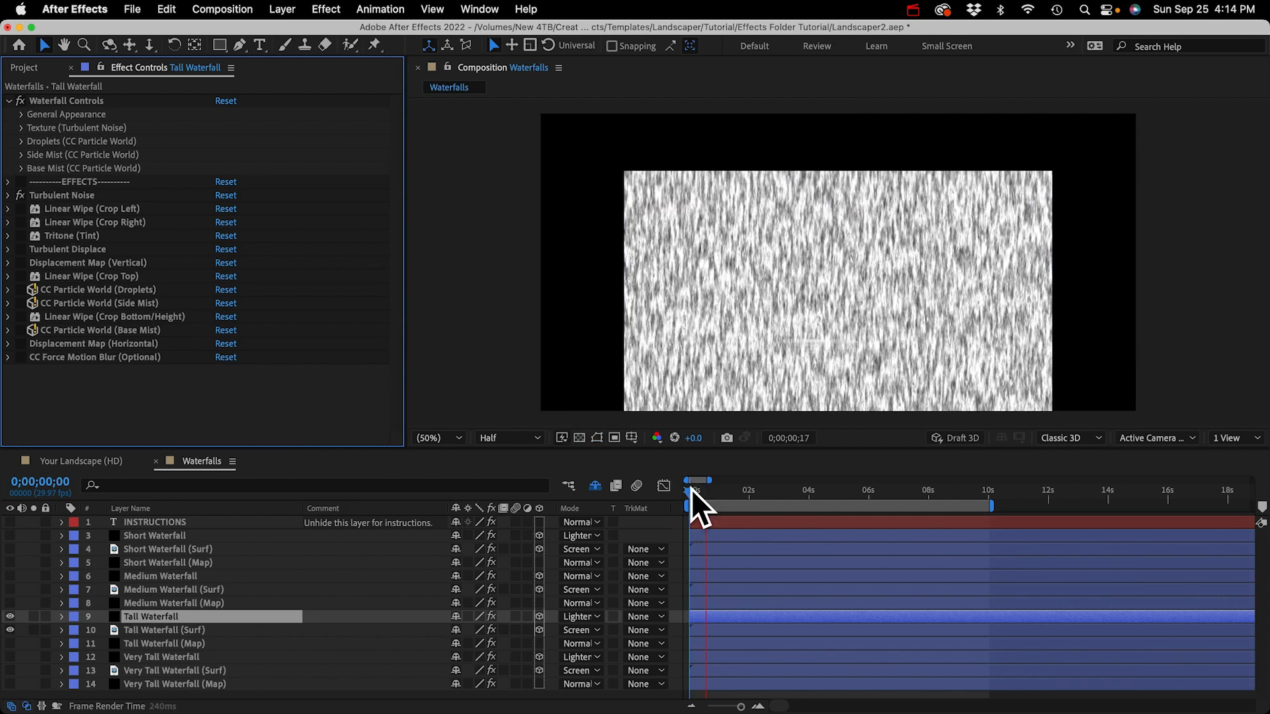
key("space")
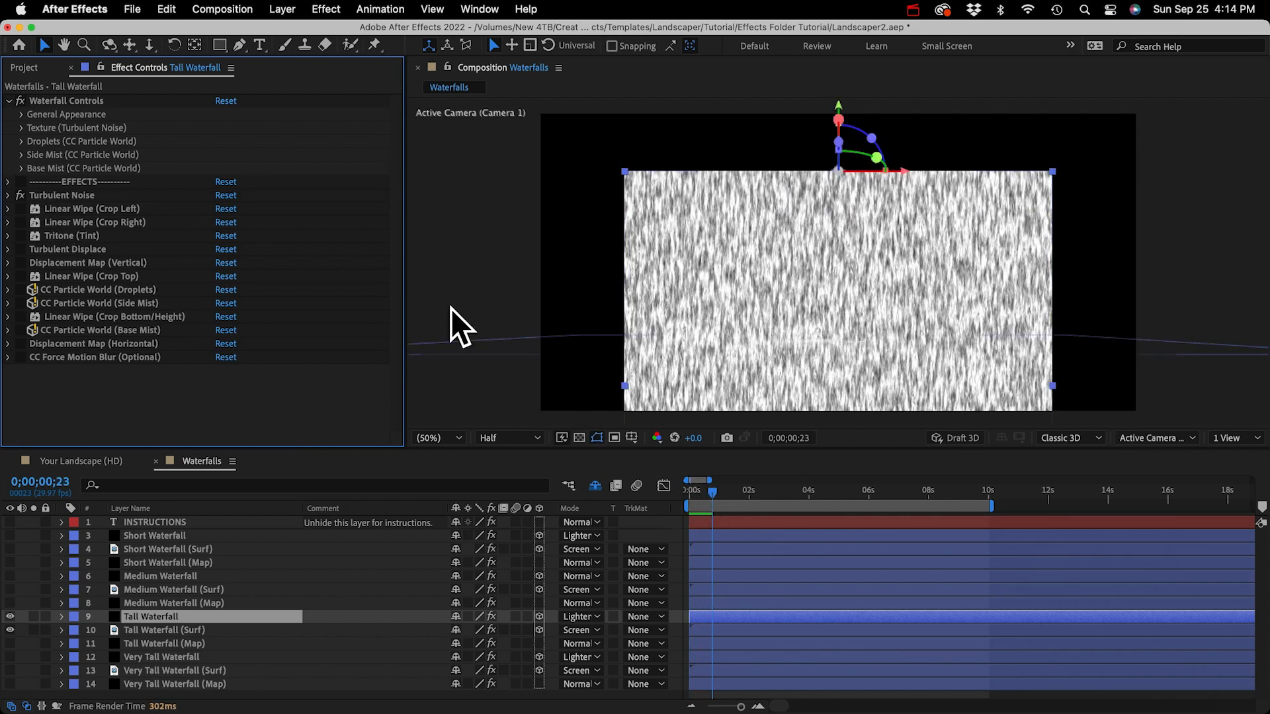
Step: Enable the Crop Left and Crop Right wipes, Tritone (Tint) and Turbulent Displace on Tall Waterfall, and preview from the start
left_click(21, 208)
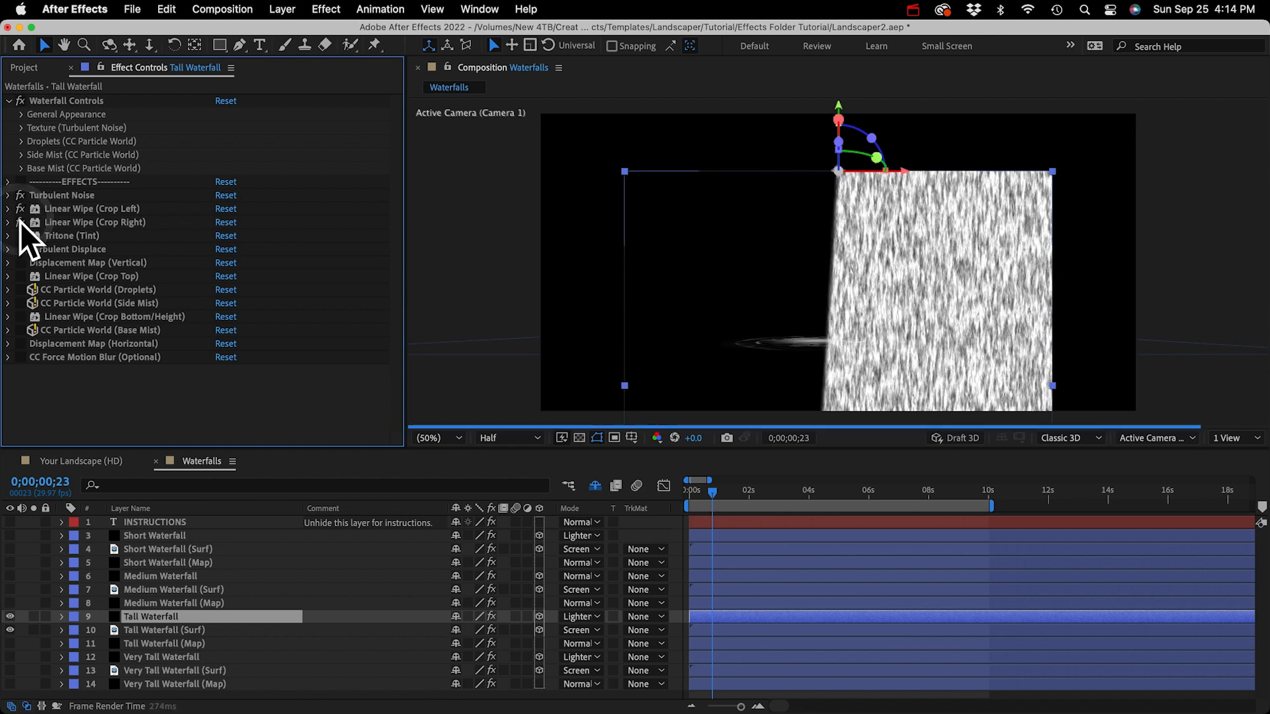
left_click(19, 222)
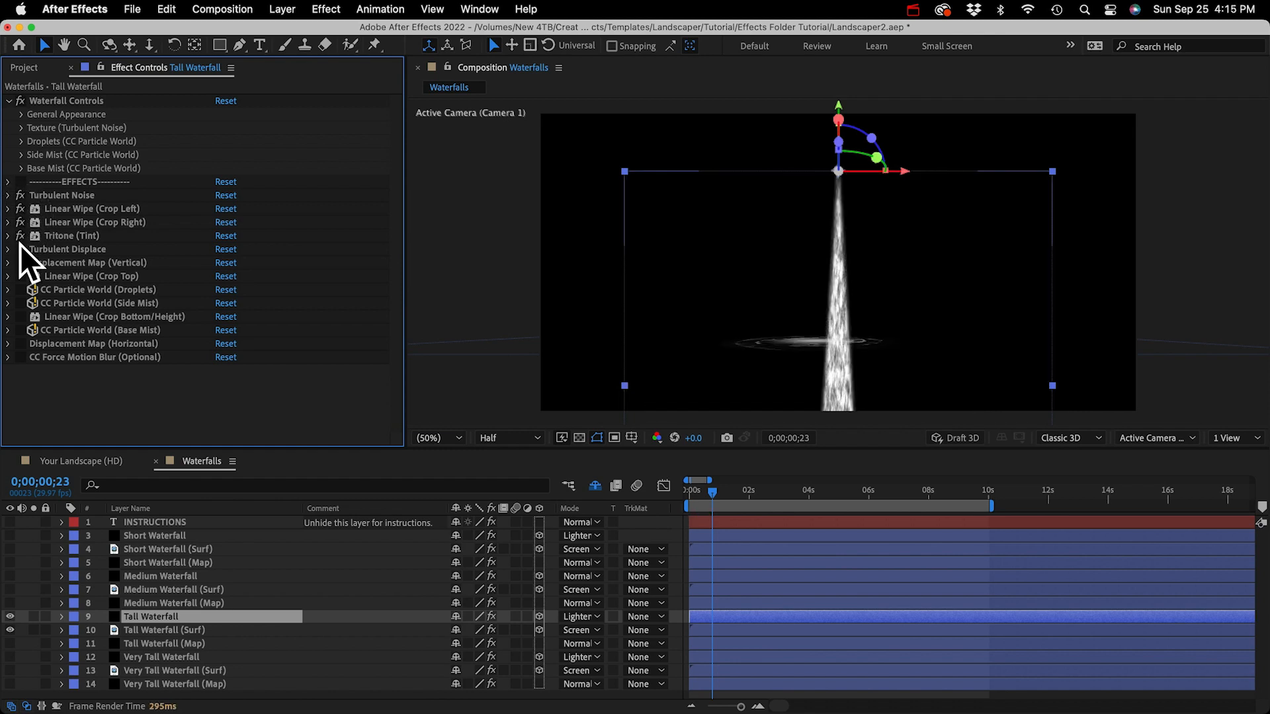
left_click(20, 249)
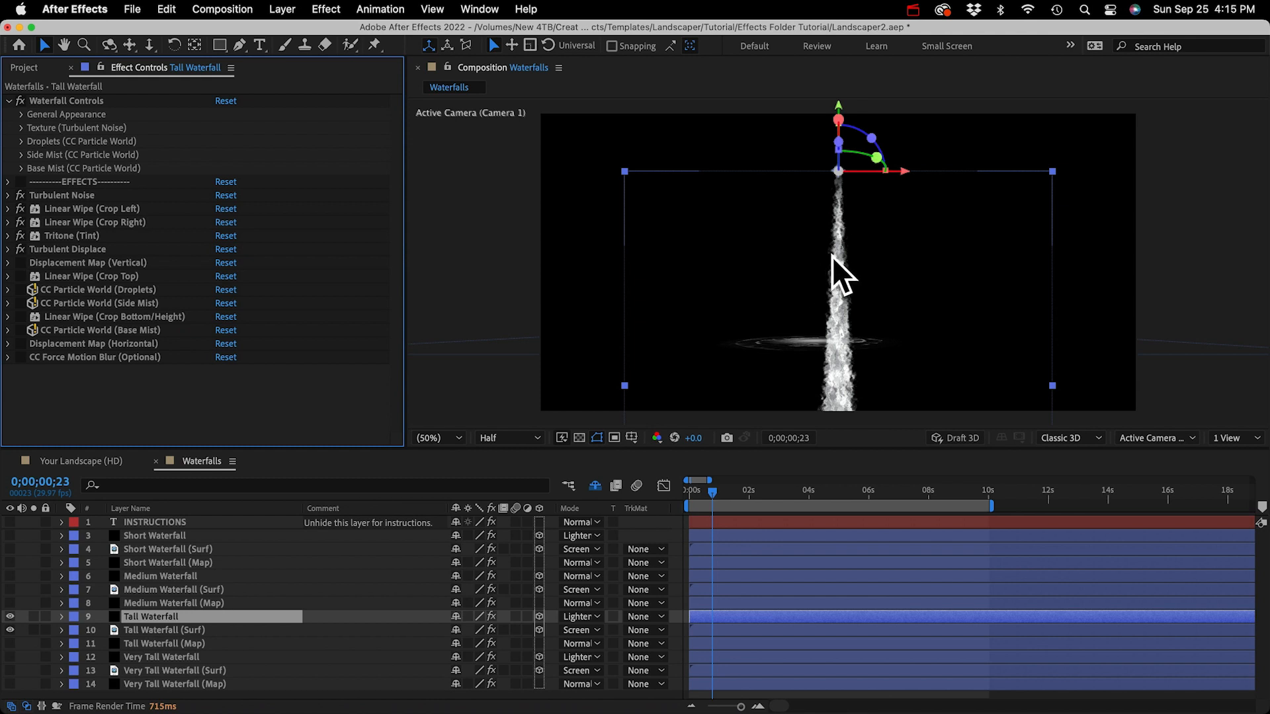
key("space")
key("Home")
key("KP_0")
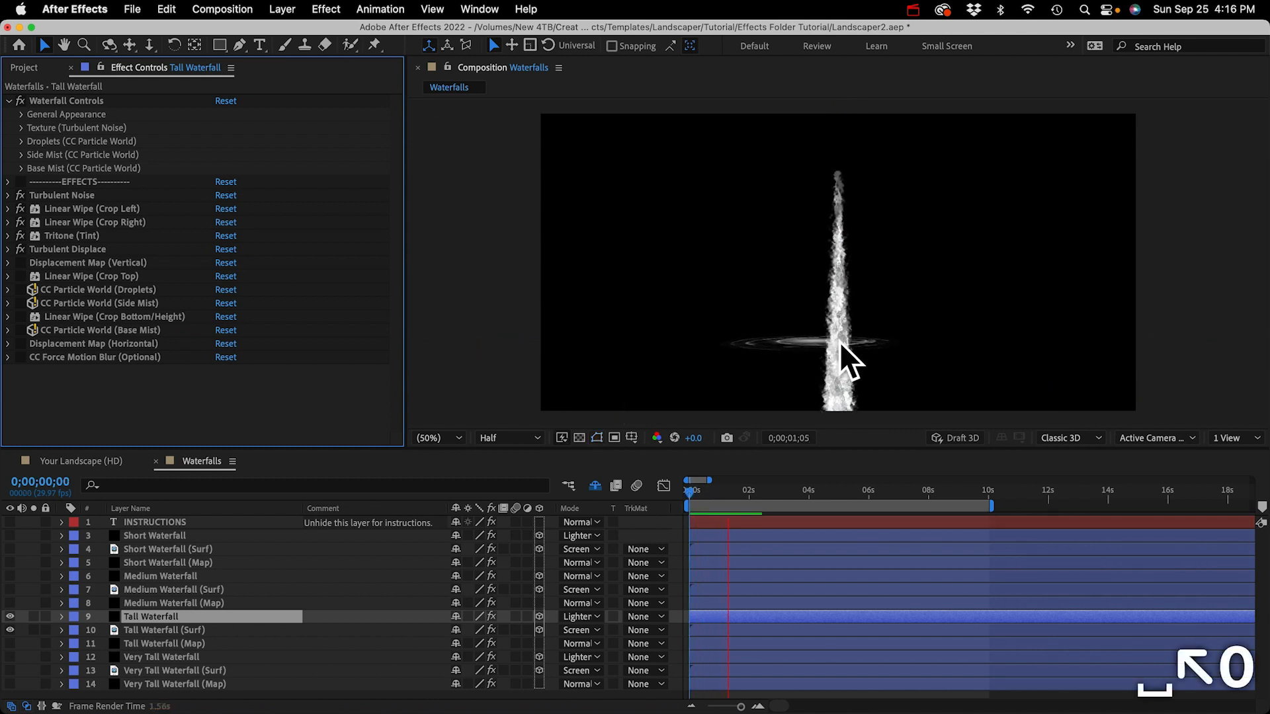
key("space")
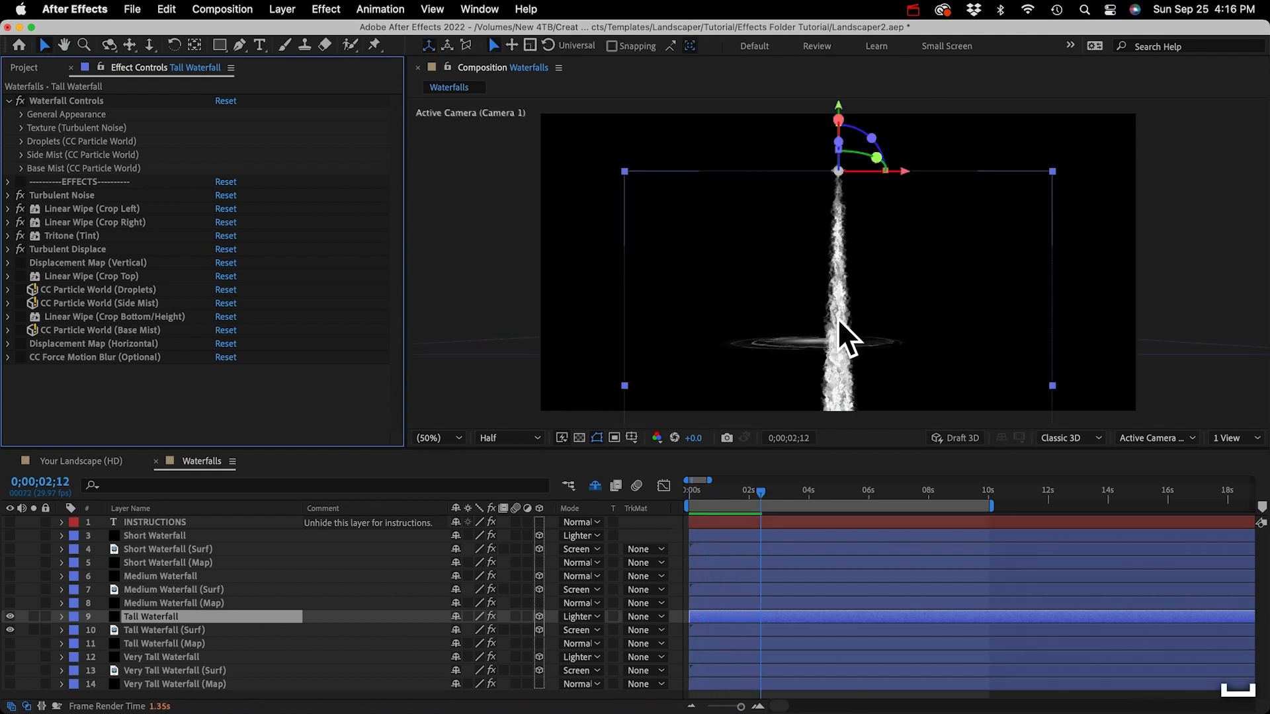
Step: Enable Tall Waterfall's Crop Top and Crop Bottom/Height wipes and its Droplets, Side Mist and Base Mist particle effects
left_click(20, 289)
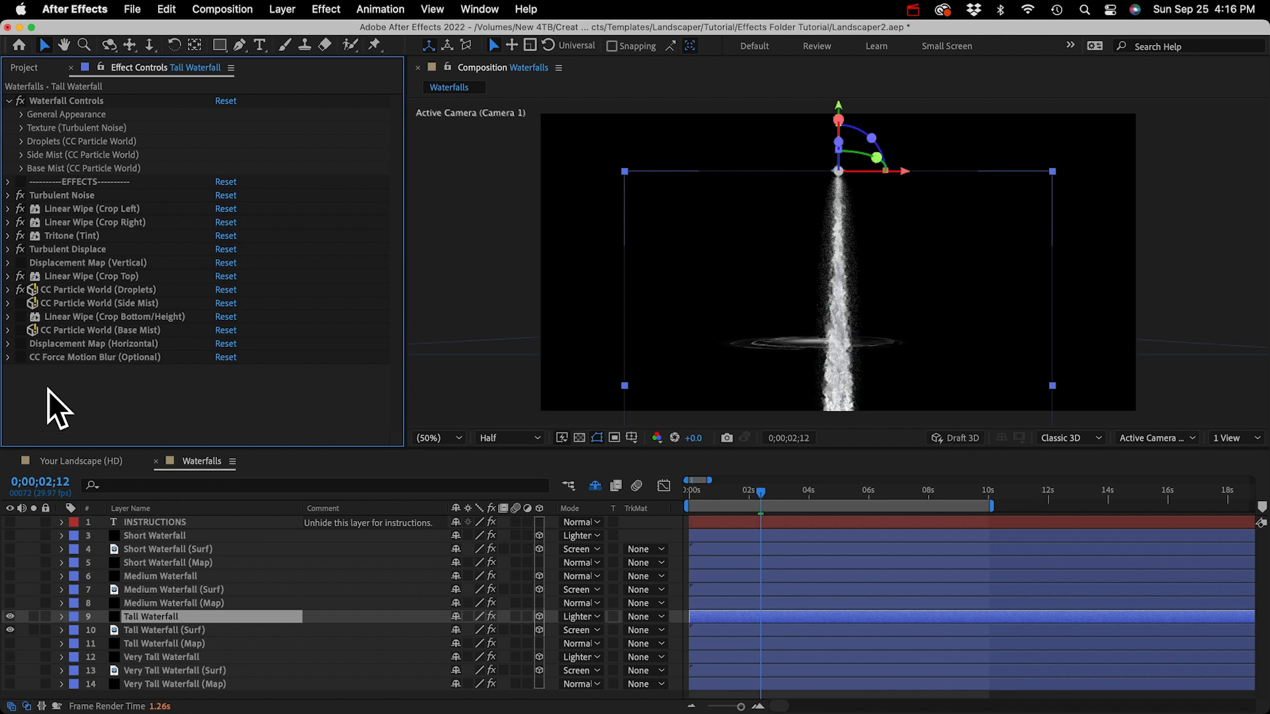
left_click(20, 303)
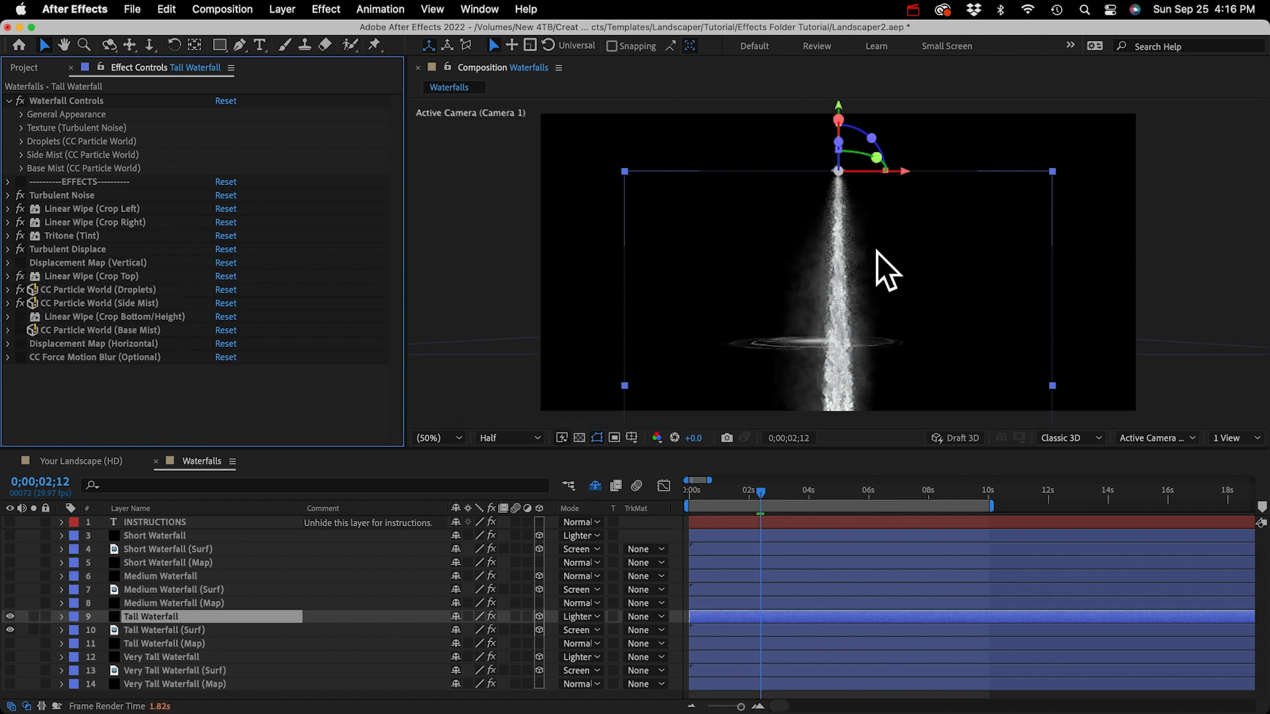
left_click(19, 317)
left_click(21, 330)
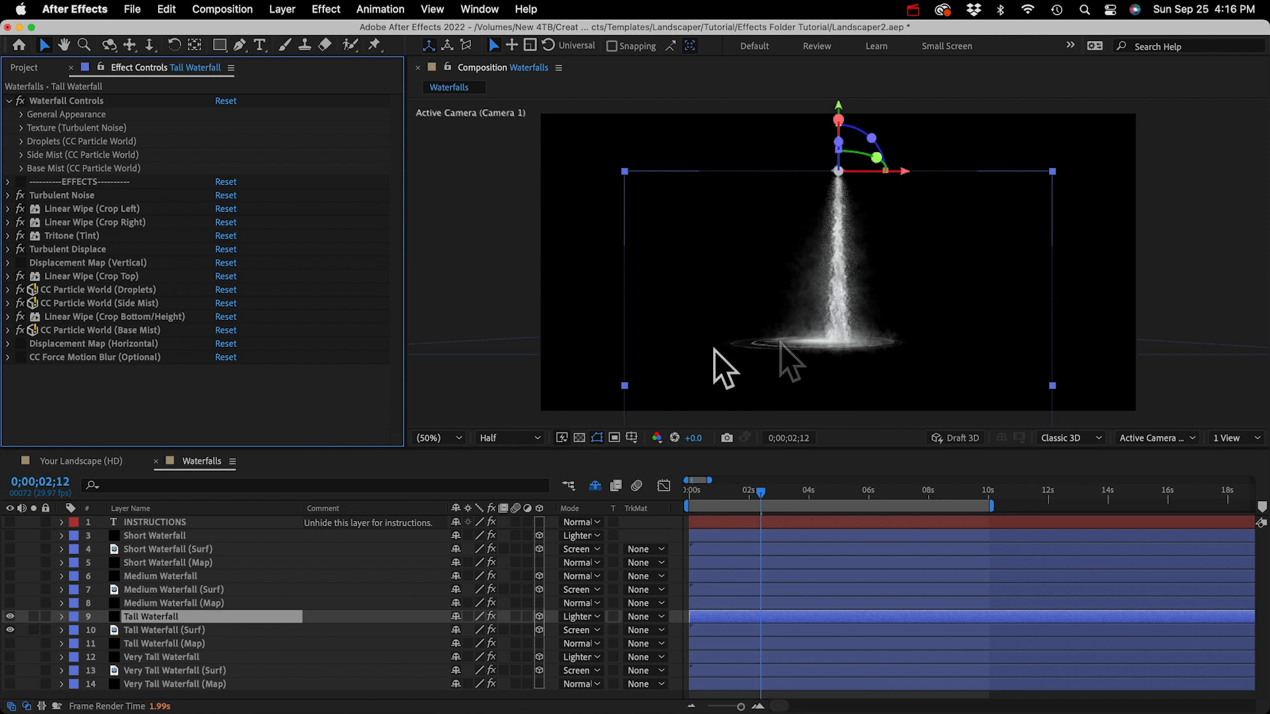
Step: Turn Tall Waterfall (Surf) off and back on, solo it and preview its ripple animation
left_click(10, 629)
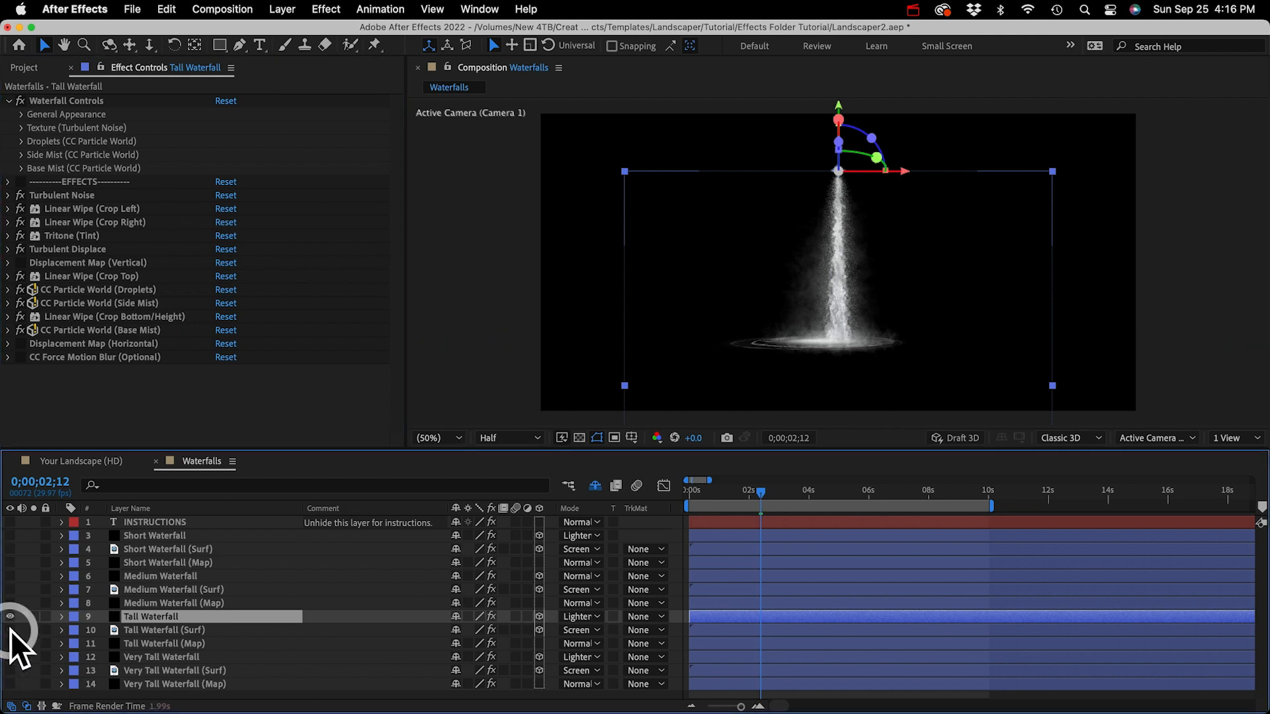
left_click(11, 630)
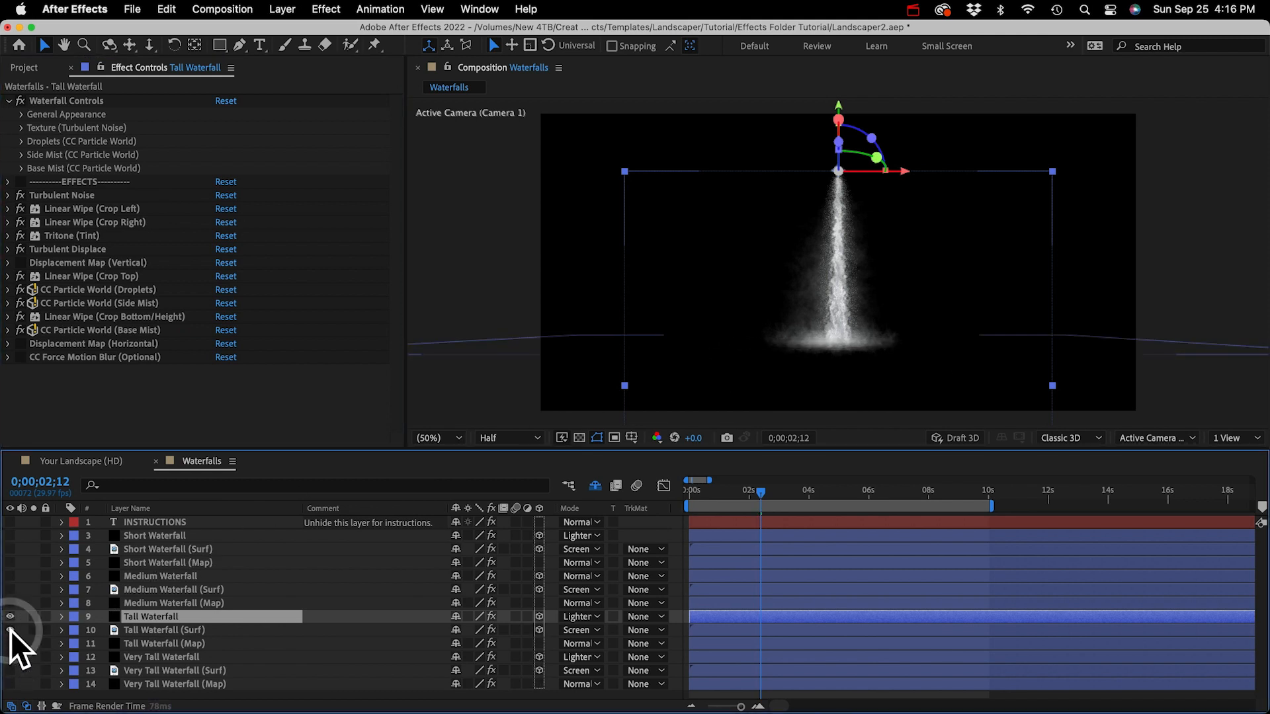
key("KP_0")
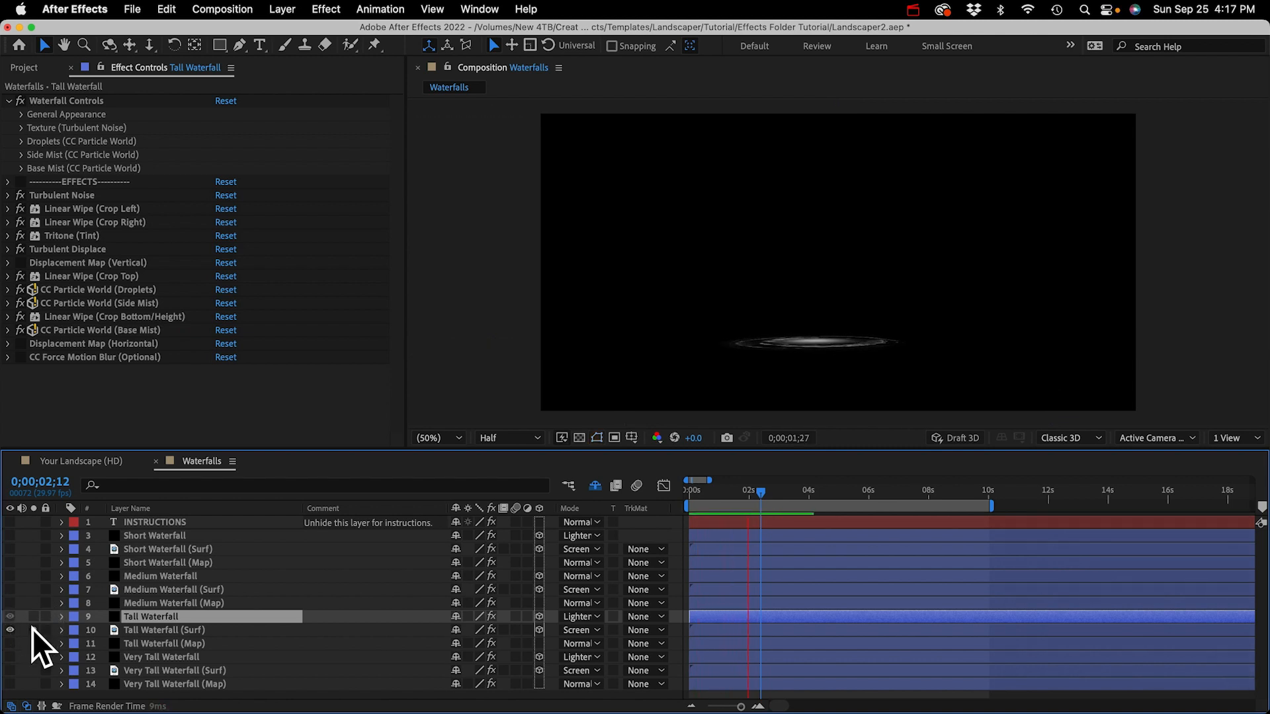
key("space")
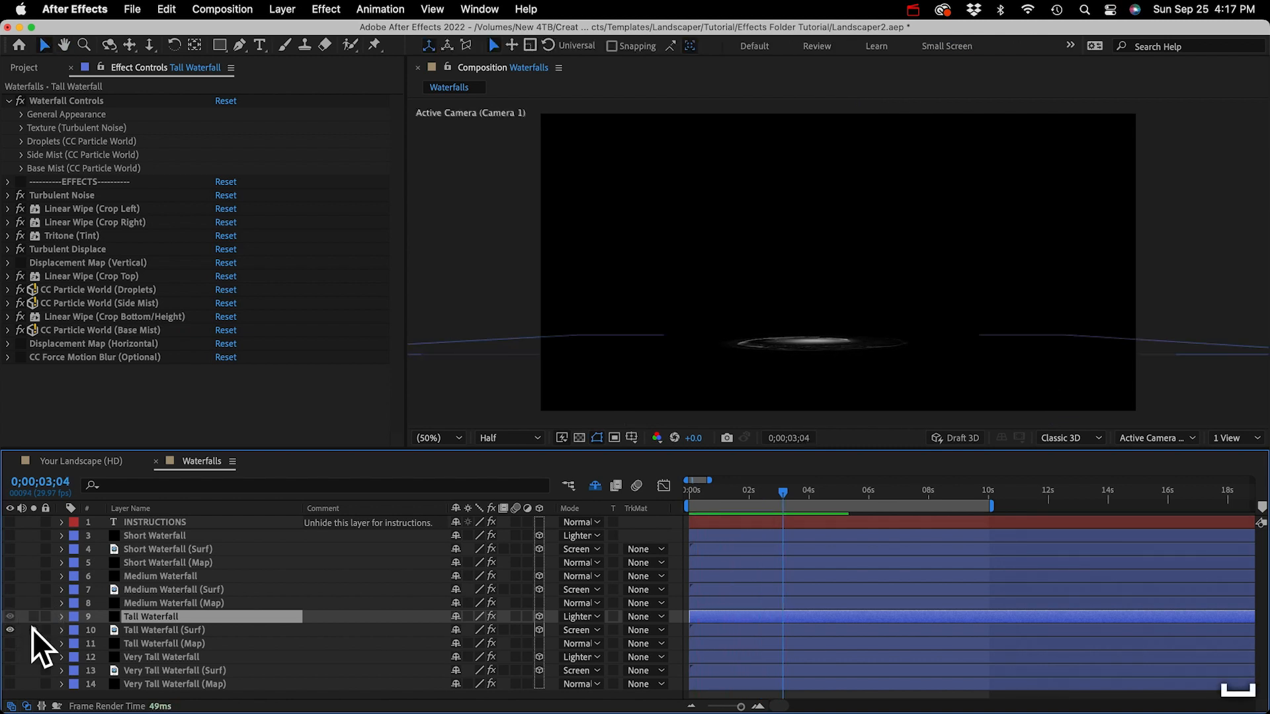
Step: Show and solo the Tall Waterfall (Map) layer to view its gradient, then unsolo and hide it
left_click(31, 629)
left_click(9, 643)
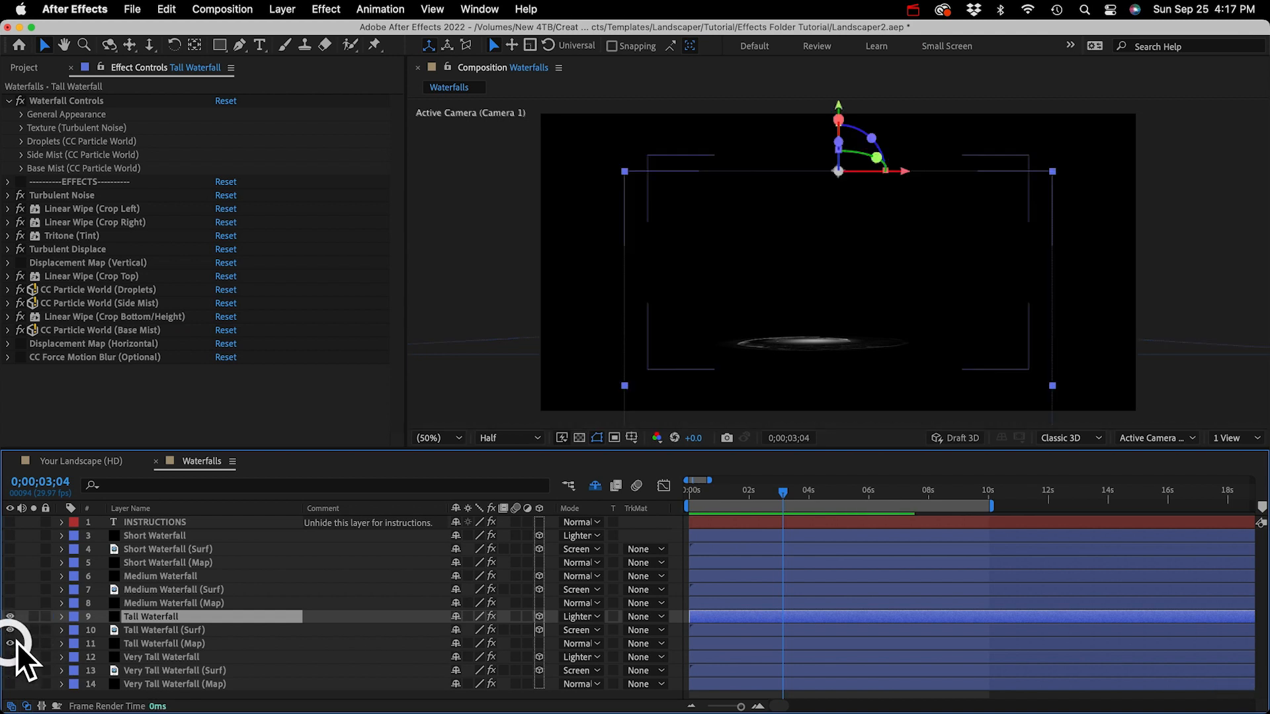
left_click(159, 641)
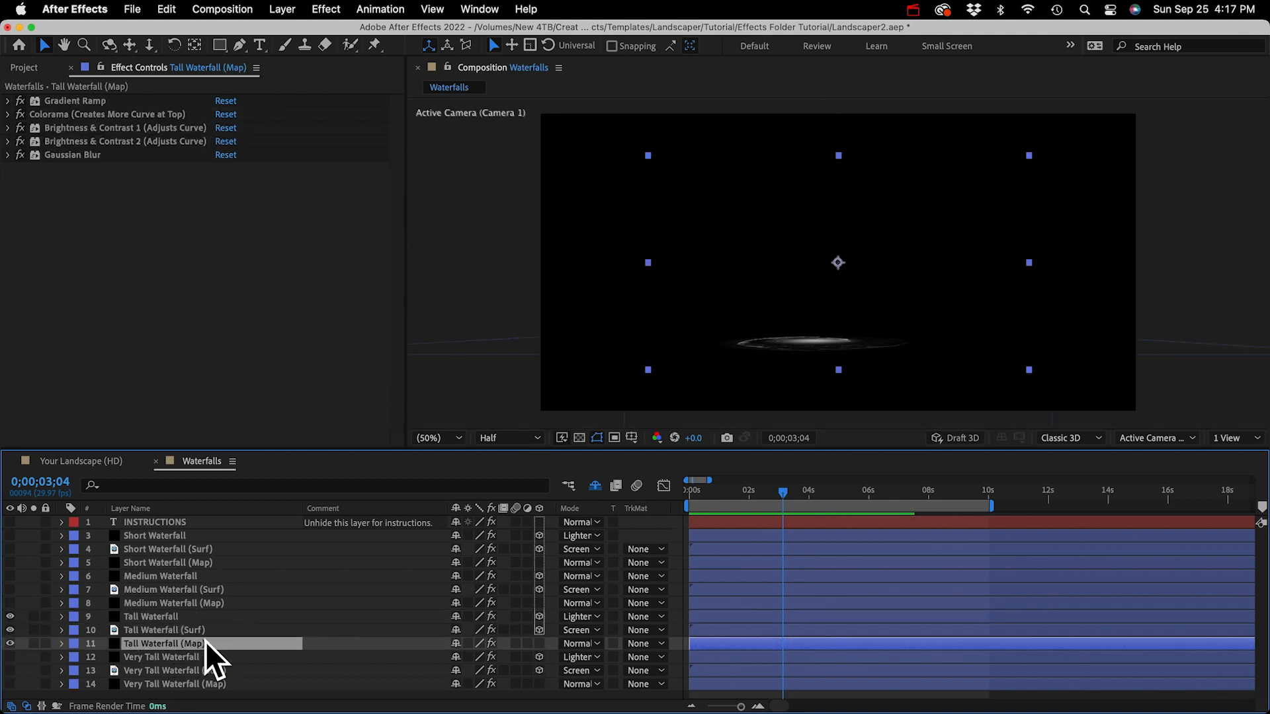
left_click(37, 643)
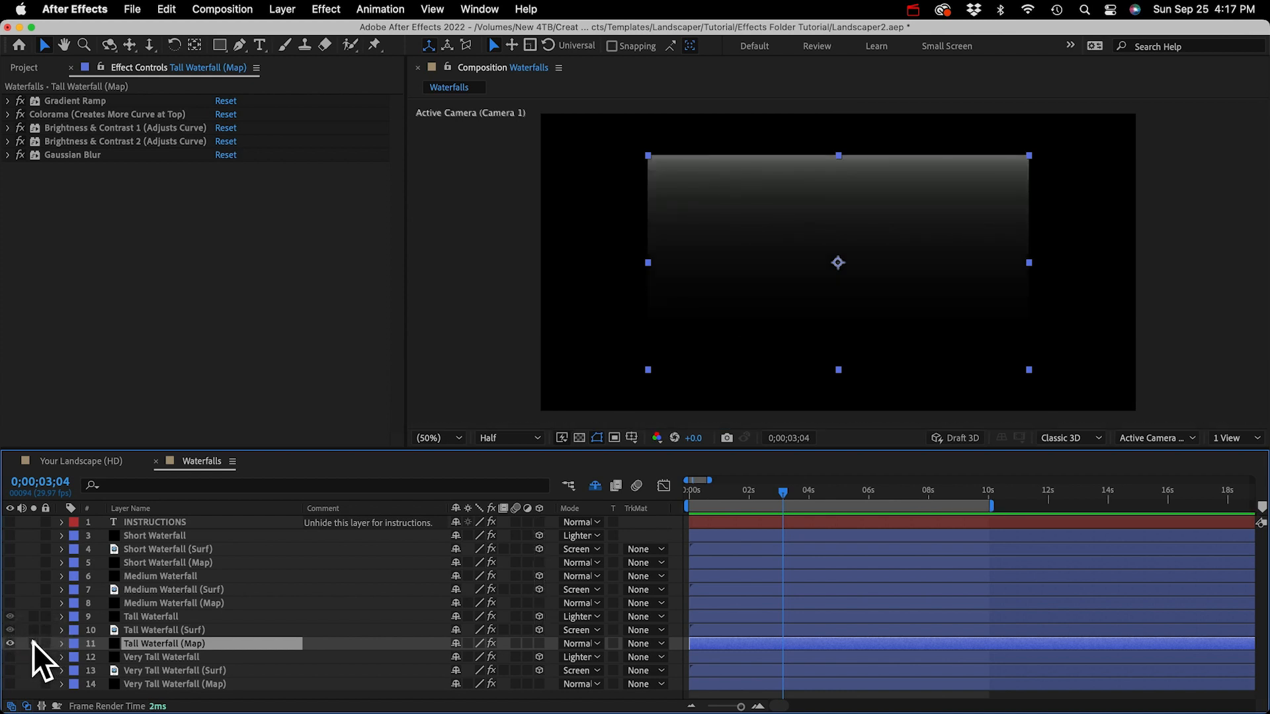
left_click(8, 644)
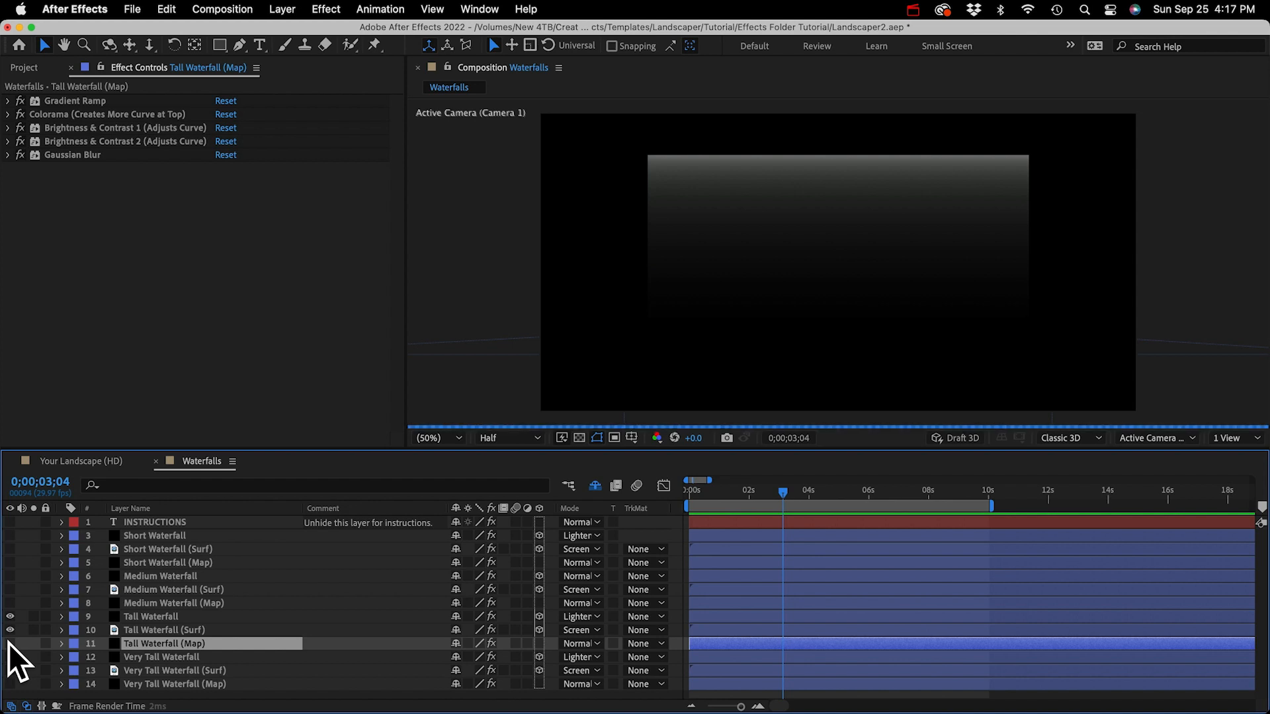
left_click(9, 643)
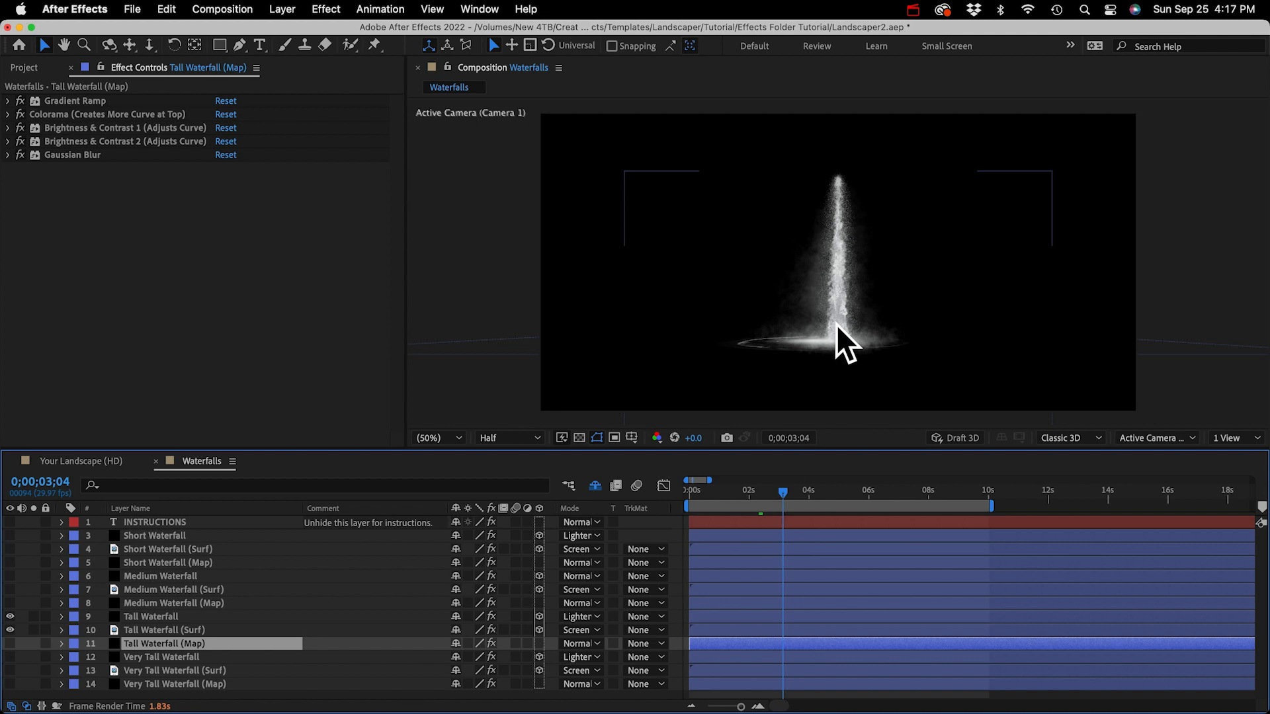
Step: Enable the Displacement Map (Vertical) and Displacement Map (Horizontal) effects on Tall Waterfall
left_click(148, 614)
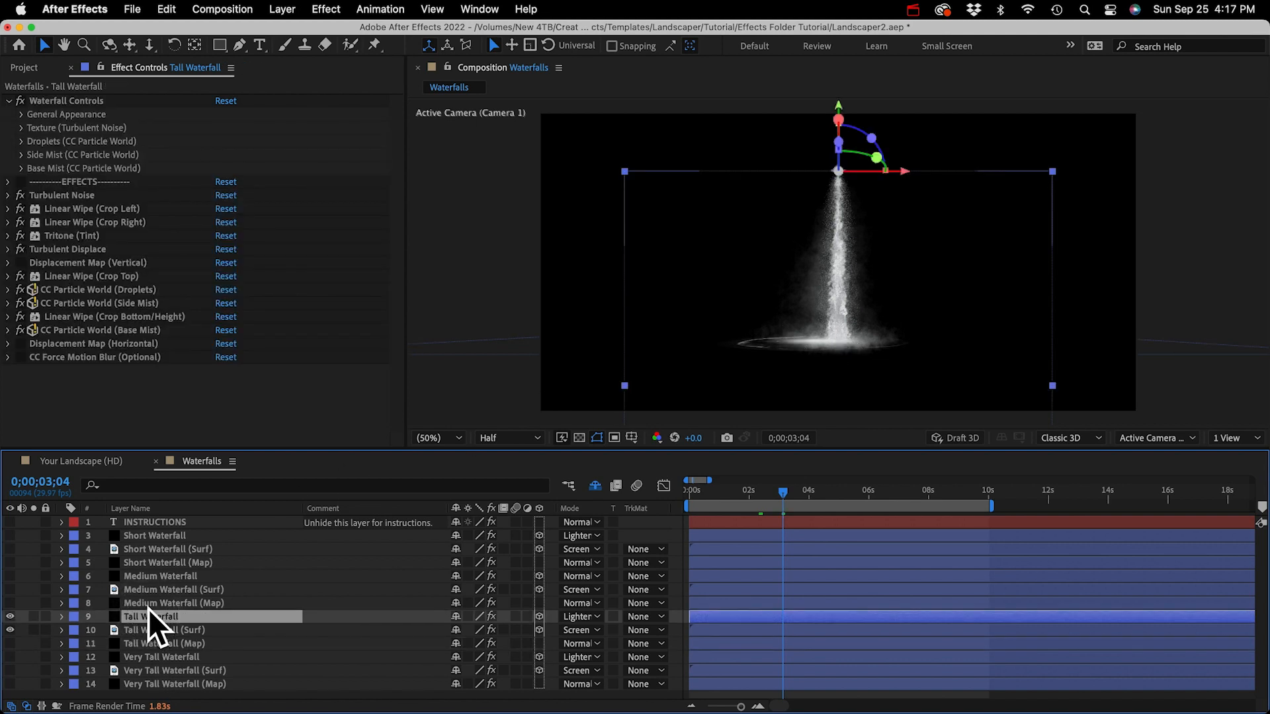
left_click(111, 262)
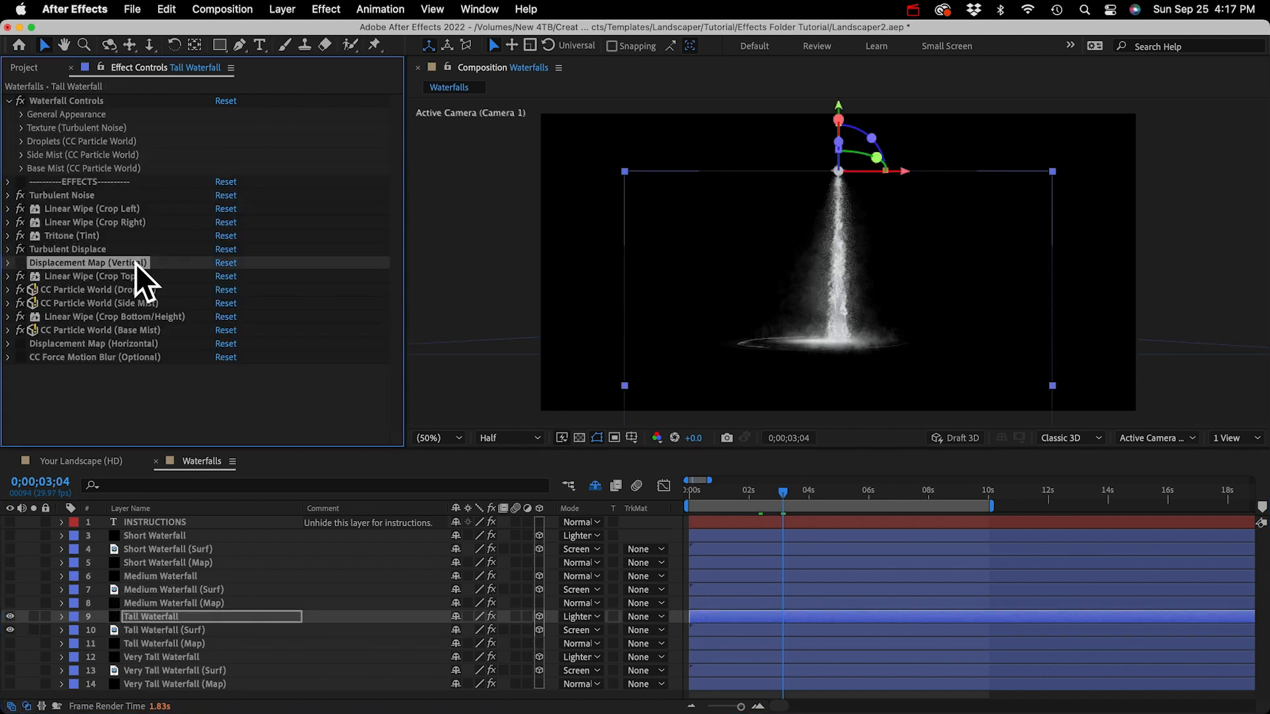
left_click(69, 345)
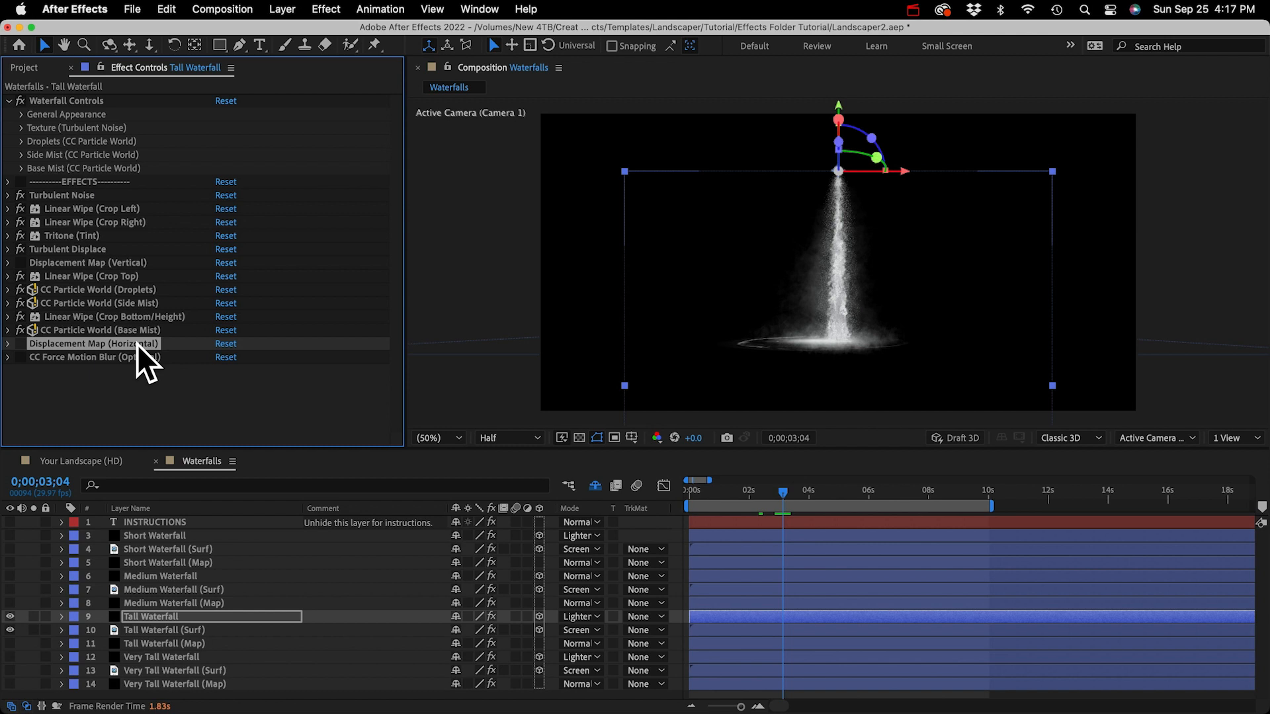
left_click(160, 645)
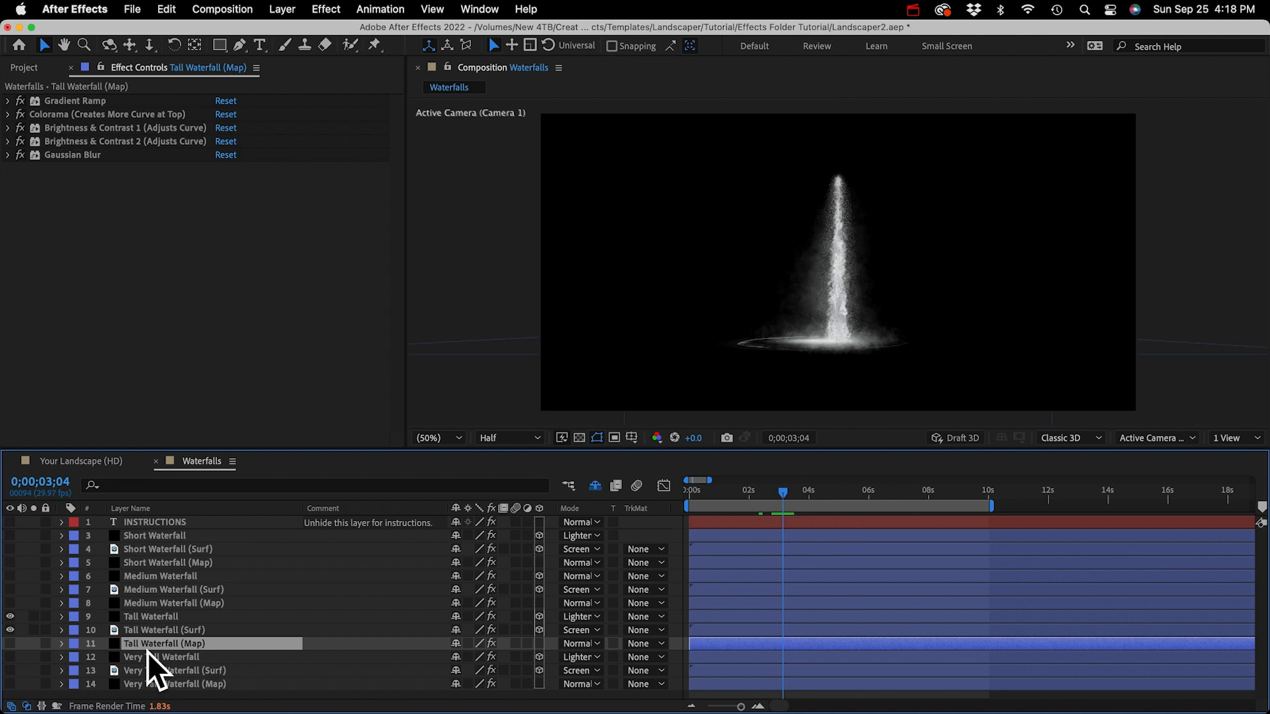
left_click(151, 617)
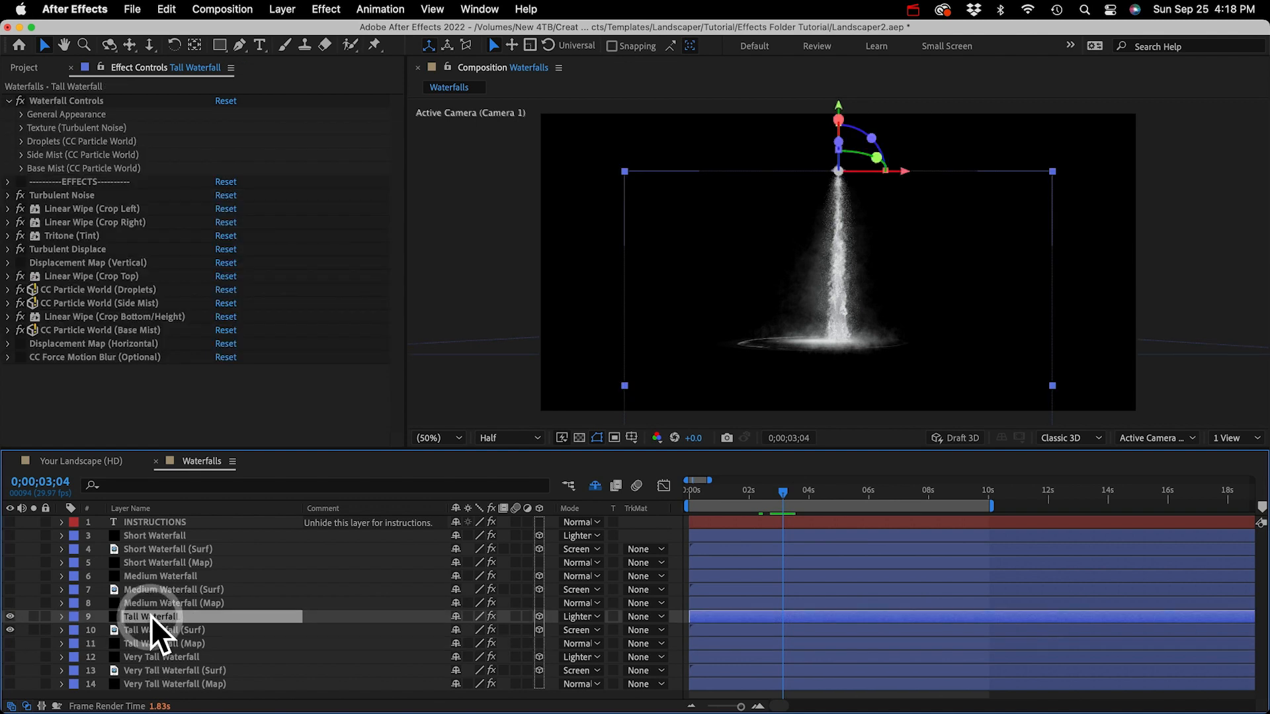
left_click(110, 264)
left_click(20, 262)
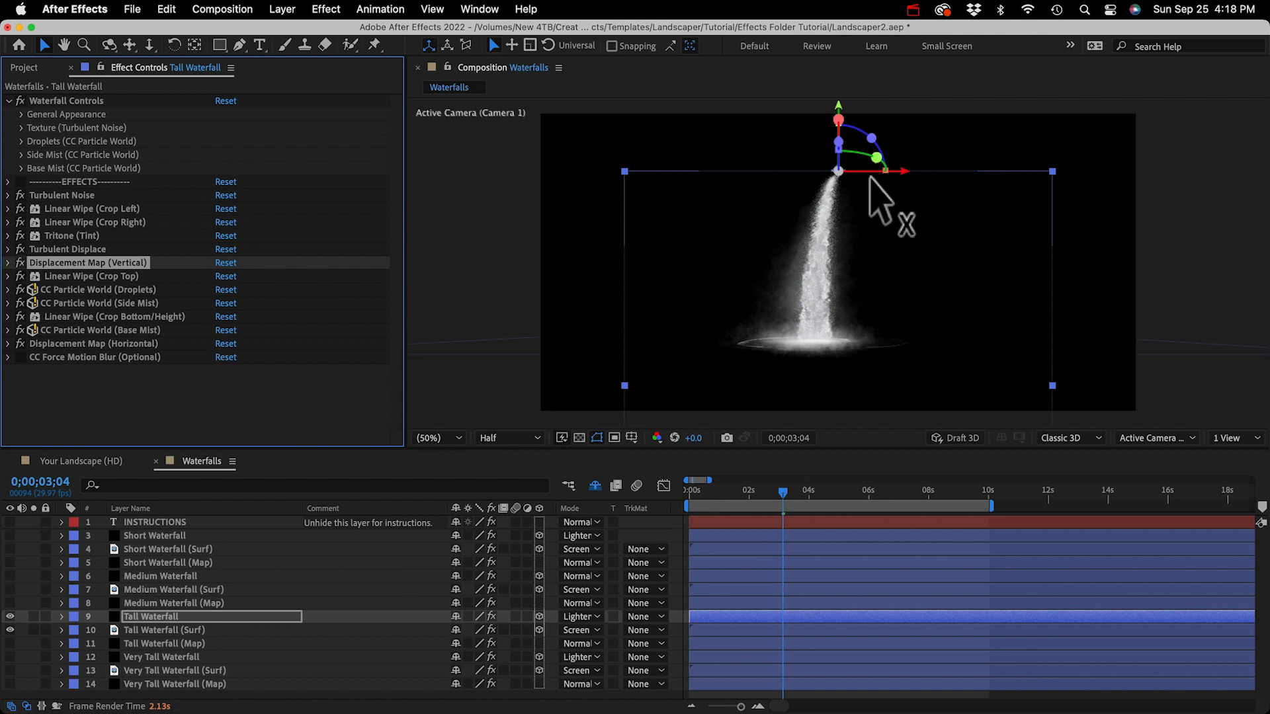
Step: Try an Angle/Flow Direction of 23° in Tall Waterfall's General Appearance controls, then undo the change
left_click(89, 101)
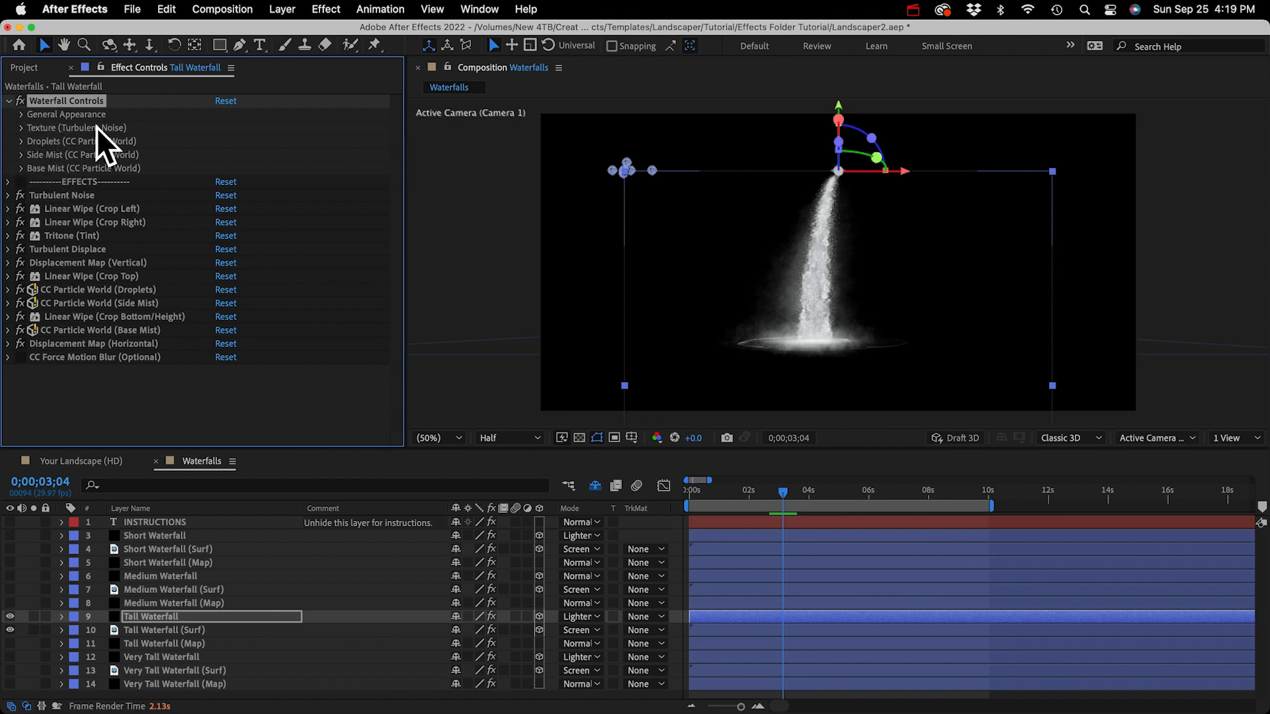
left_click(21, 115)
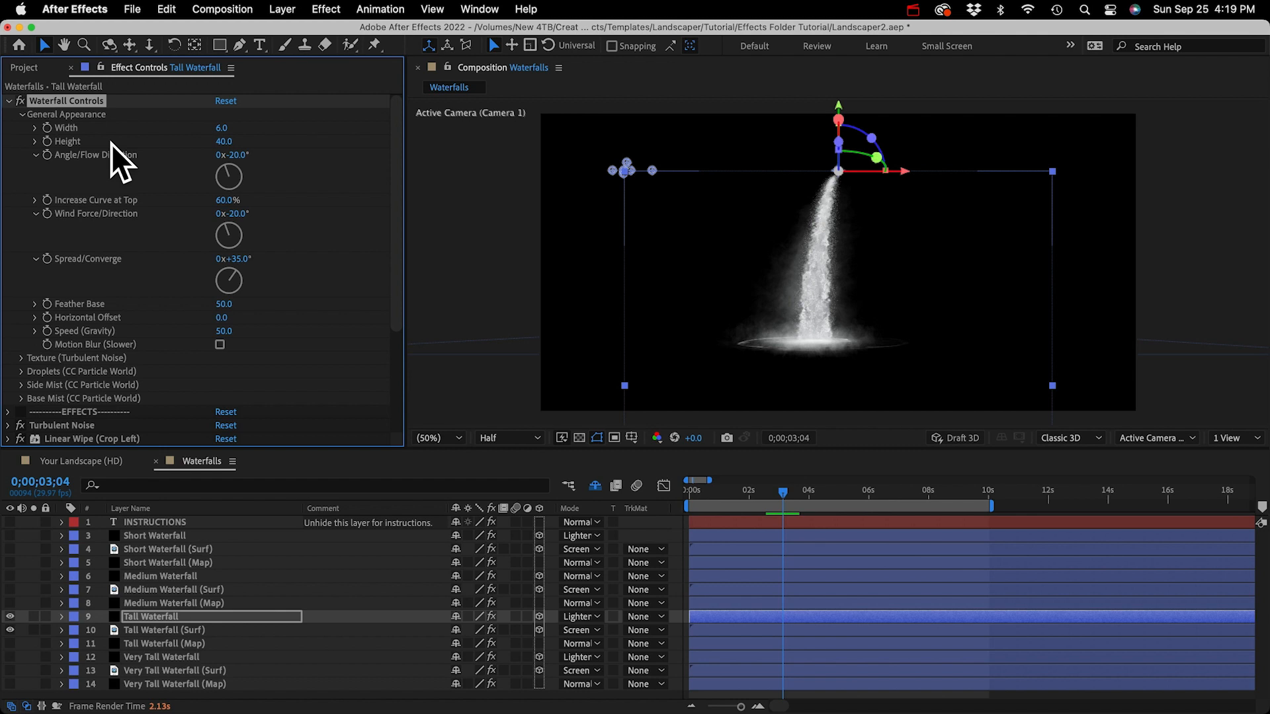
left_click(169, 629)
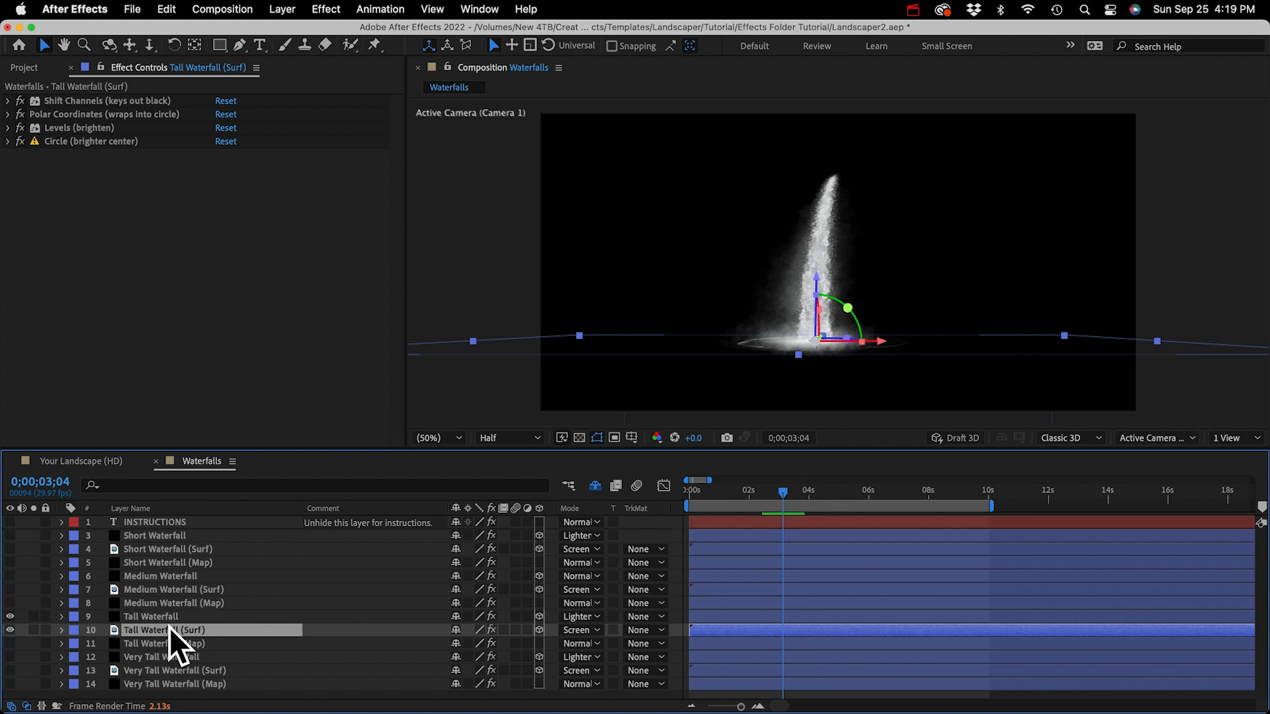
left_click(169, 621)
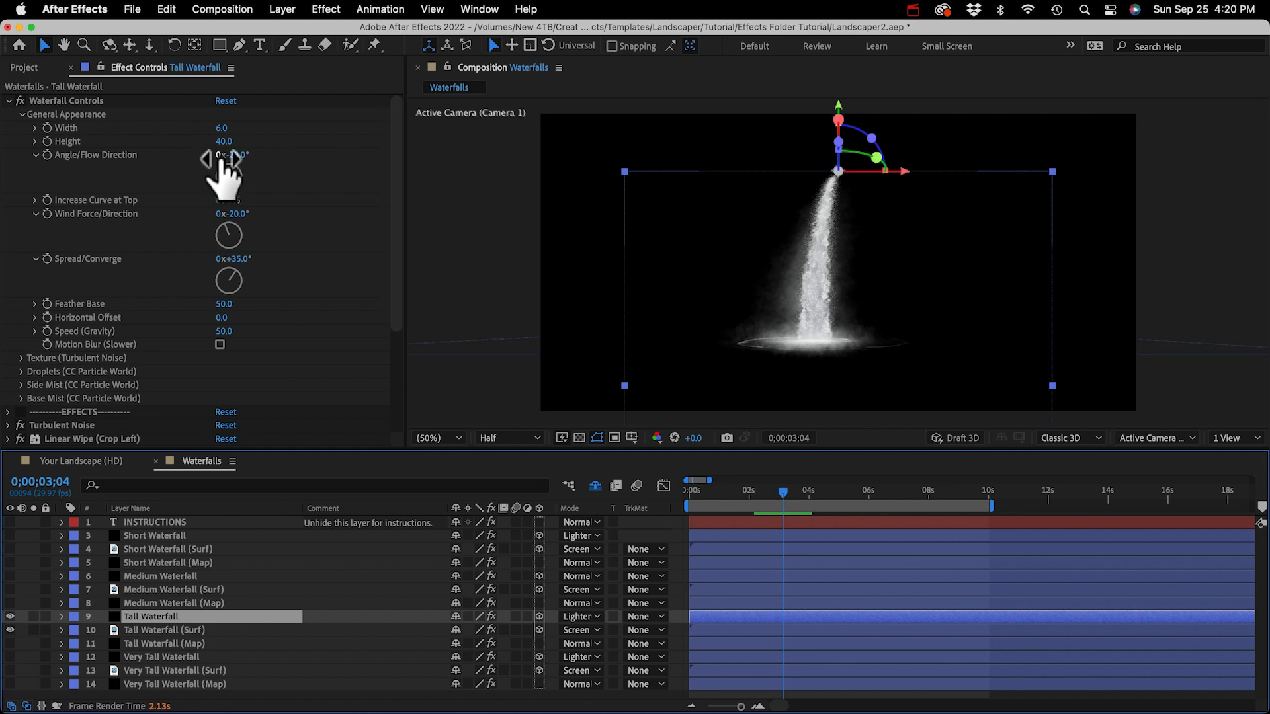
left_click_drag(233, 154, 265, 153)
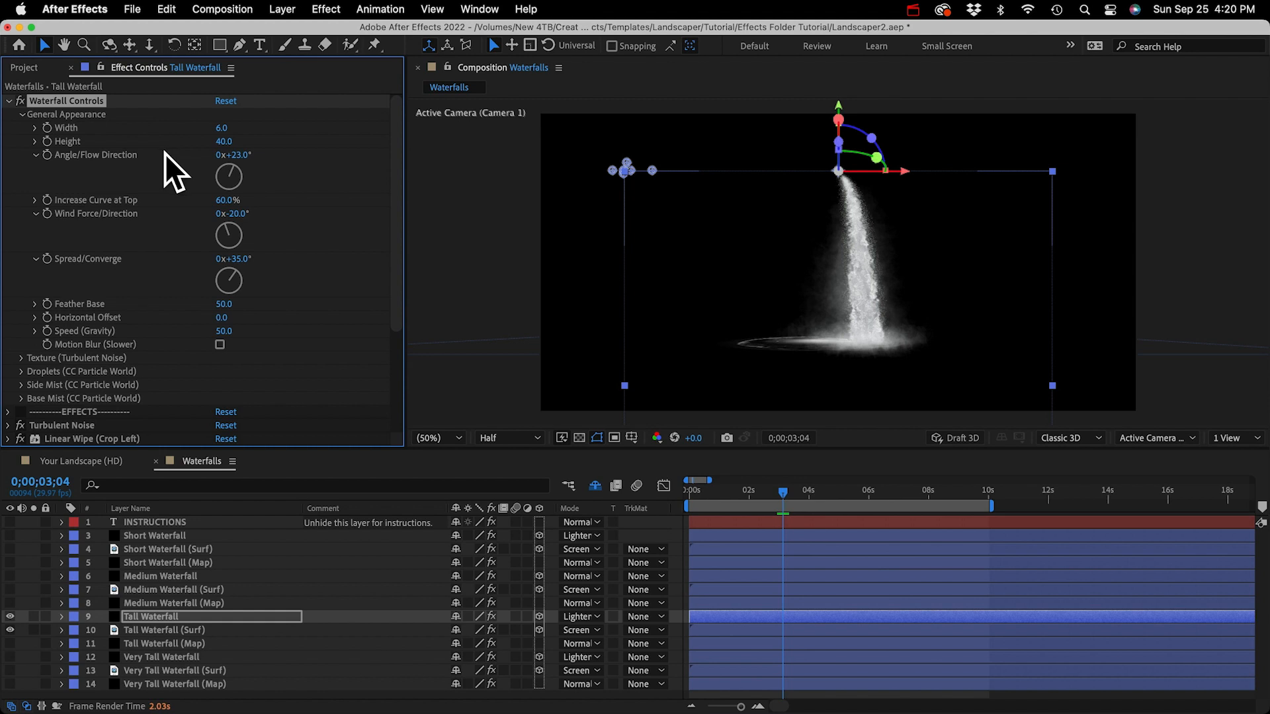
key("super+z")
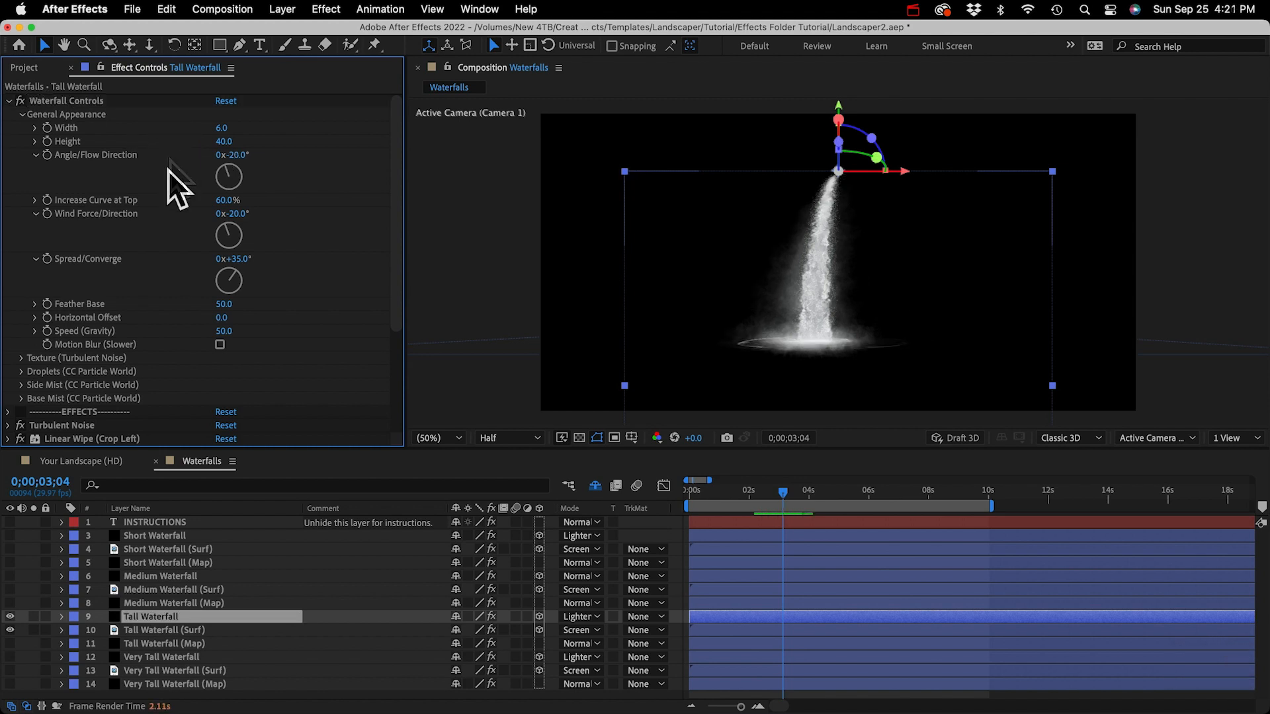
Step: Mirror Tall Waterfall horizontally by setting its X scale to -100% and preview the result
left_click(173, 617)
key("s")
left_click(463, 630)
key("Left")
type("-")
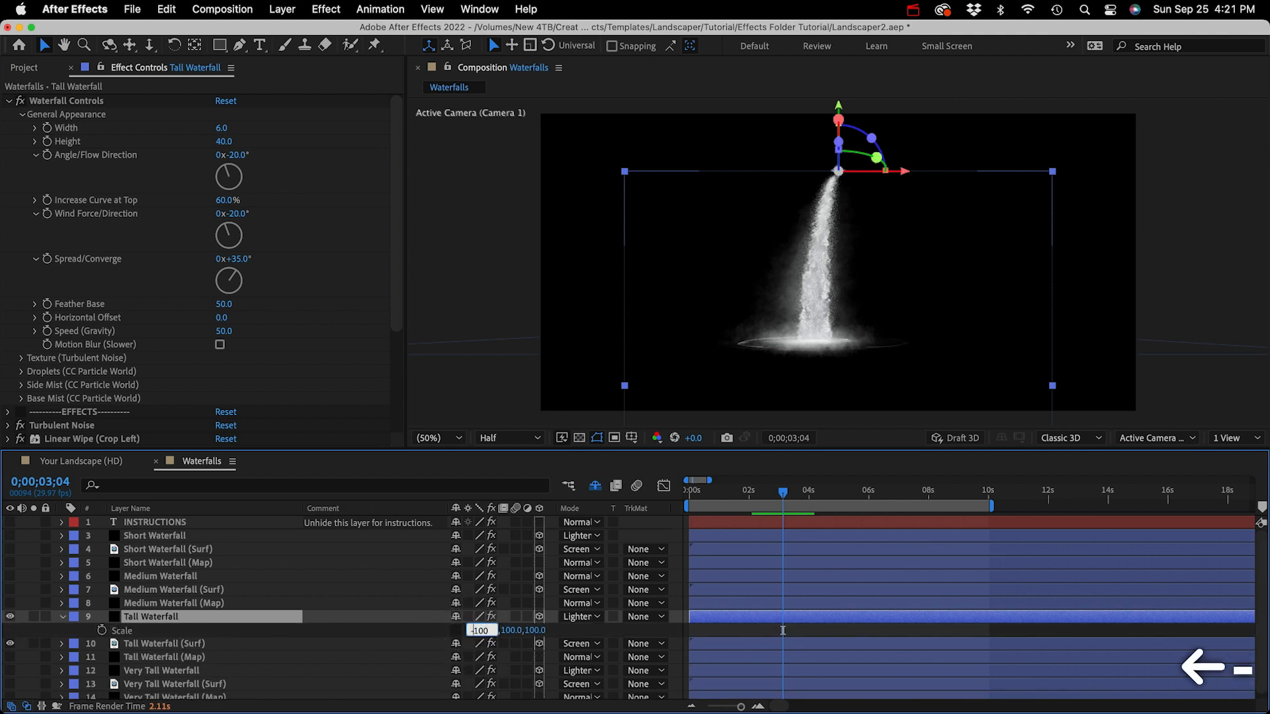
key("Return")
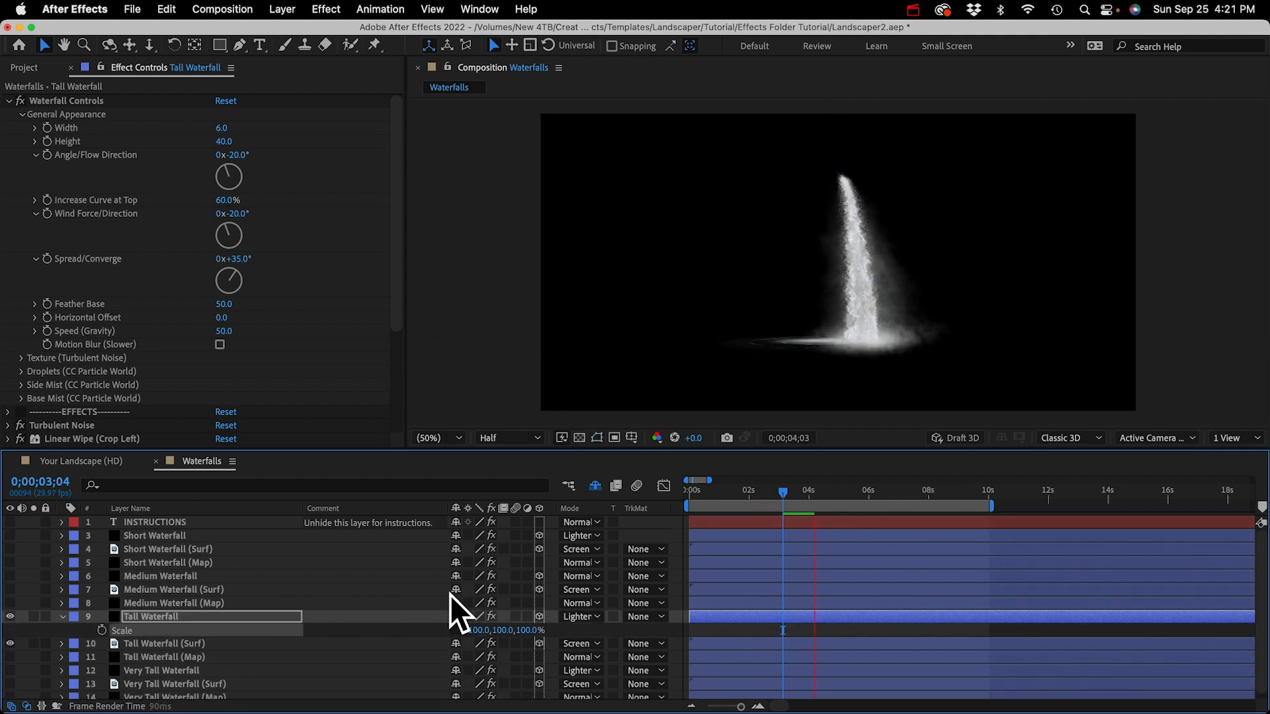
Step: Examine the Gravity Vector values in the physics settings of Tall Waterfall's CC Particle World (Side Mist) effect
scroll(145, 414, "down", 5)
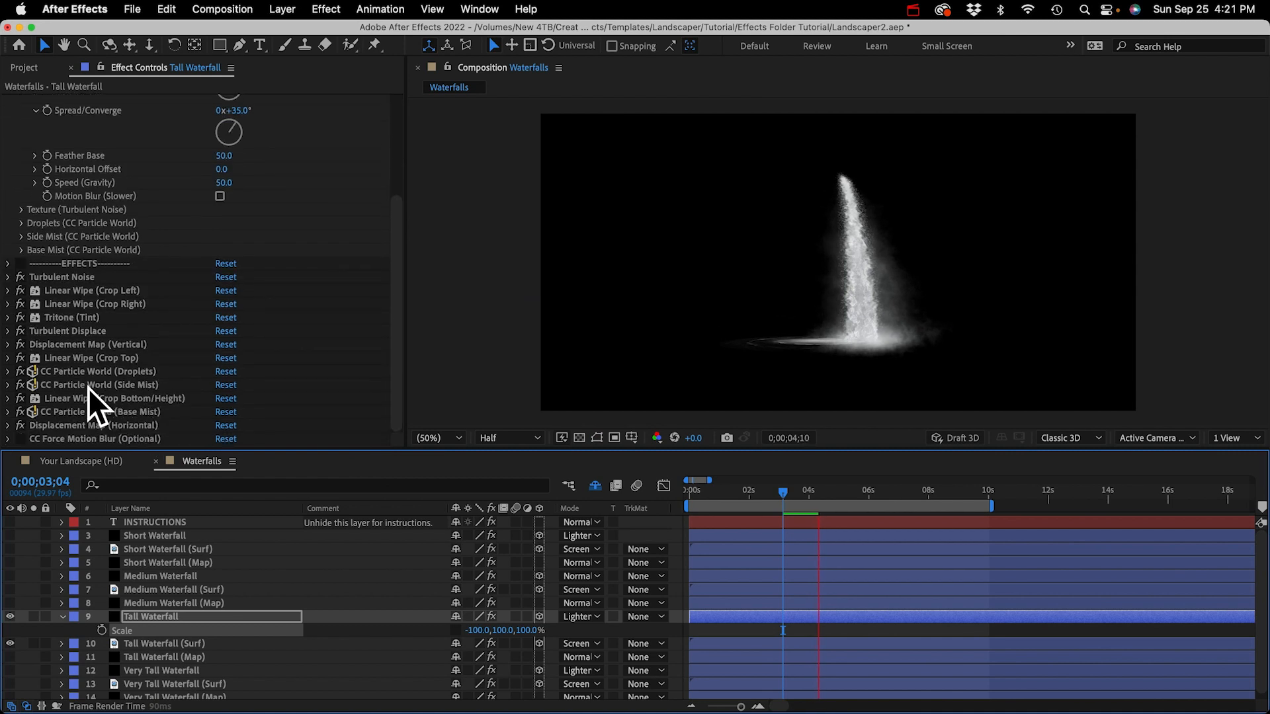
left_click(54, 386)
left_click(9, 384)
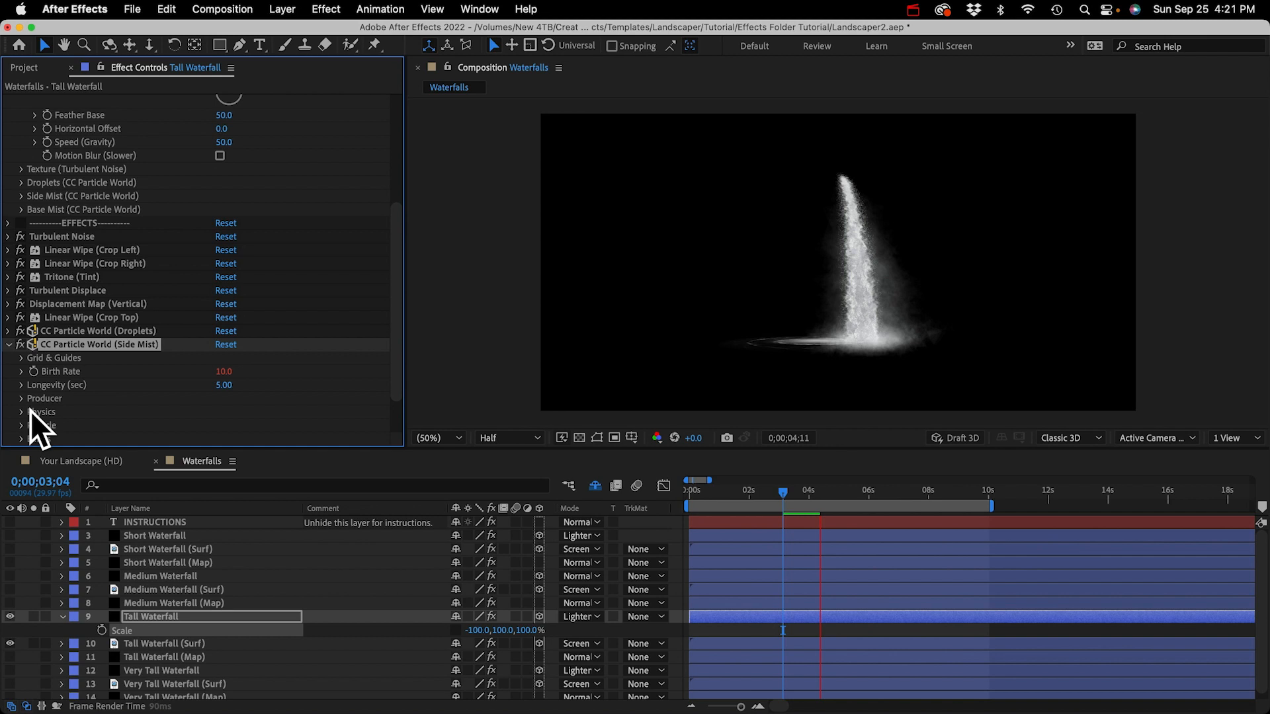
left_click(22, 412)
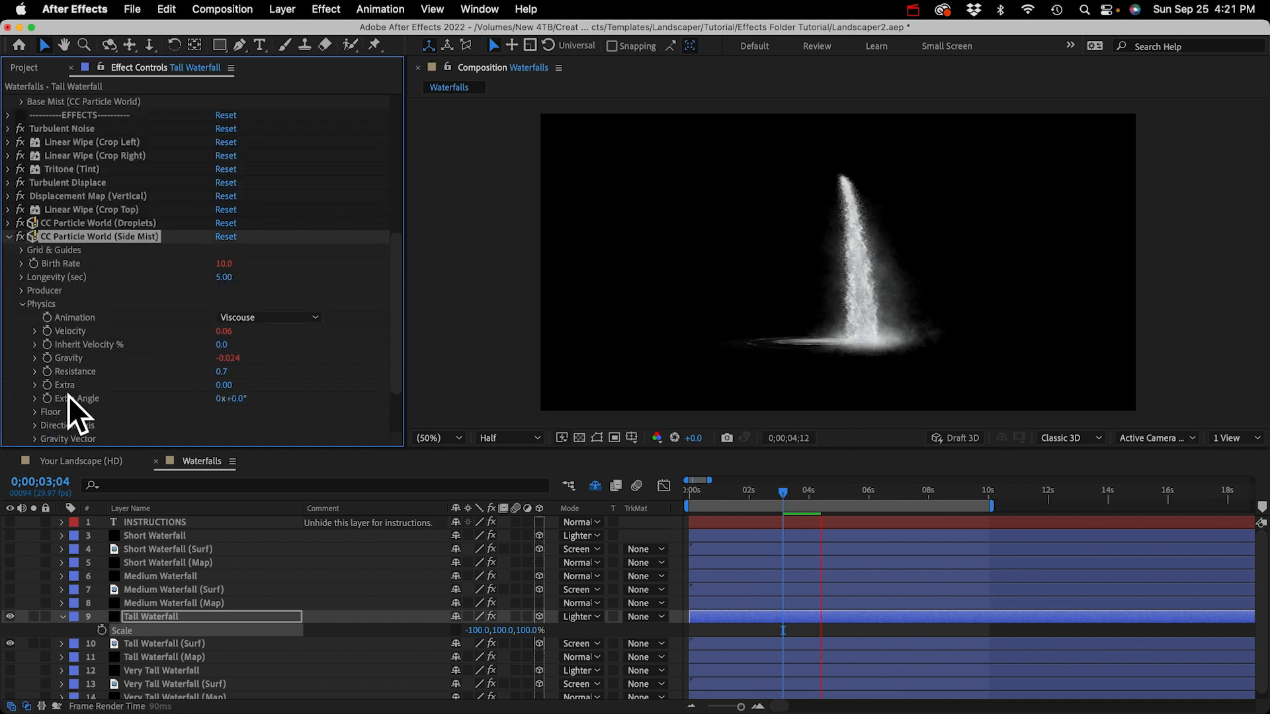
scroll(66, 397, "down", 2)
left_click(35, 367)
scroll(60, 374, "down", 2)
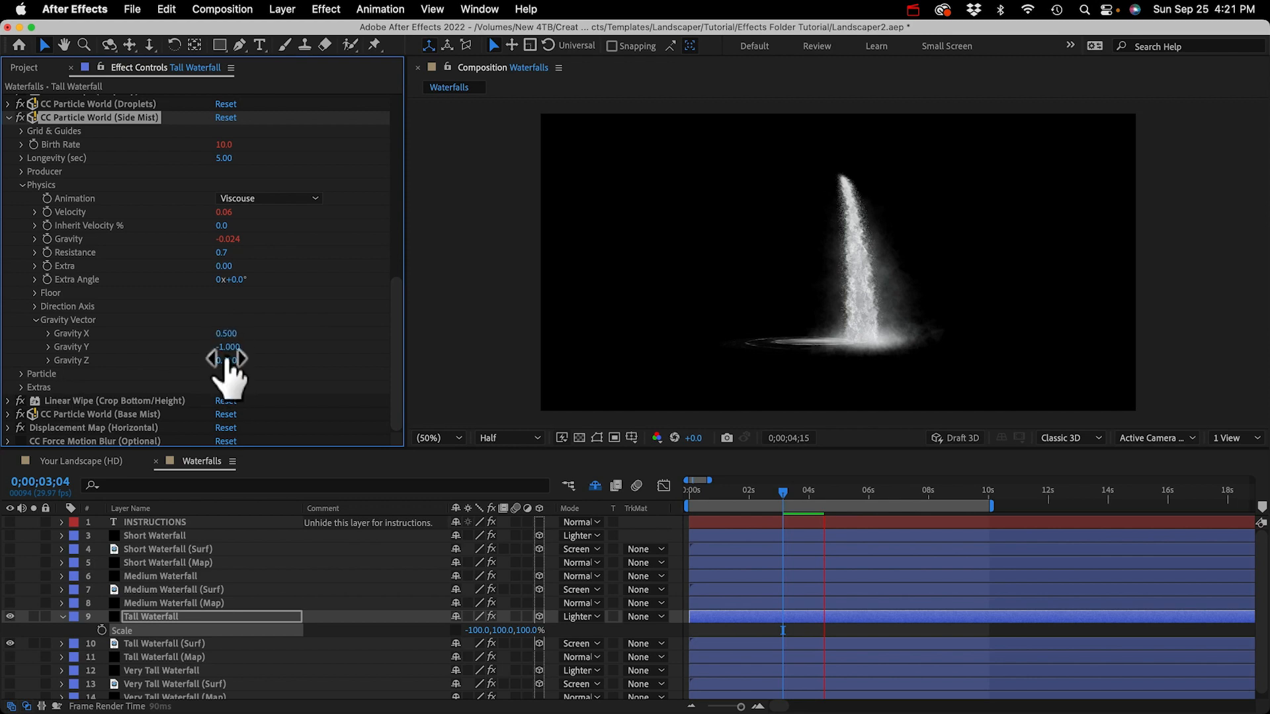
left_click(11, 118)
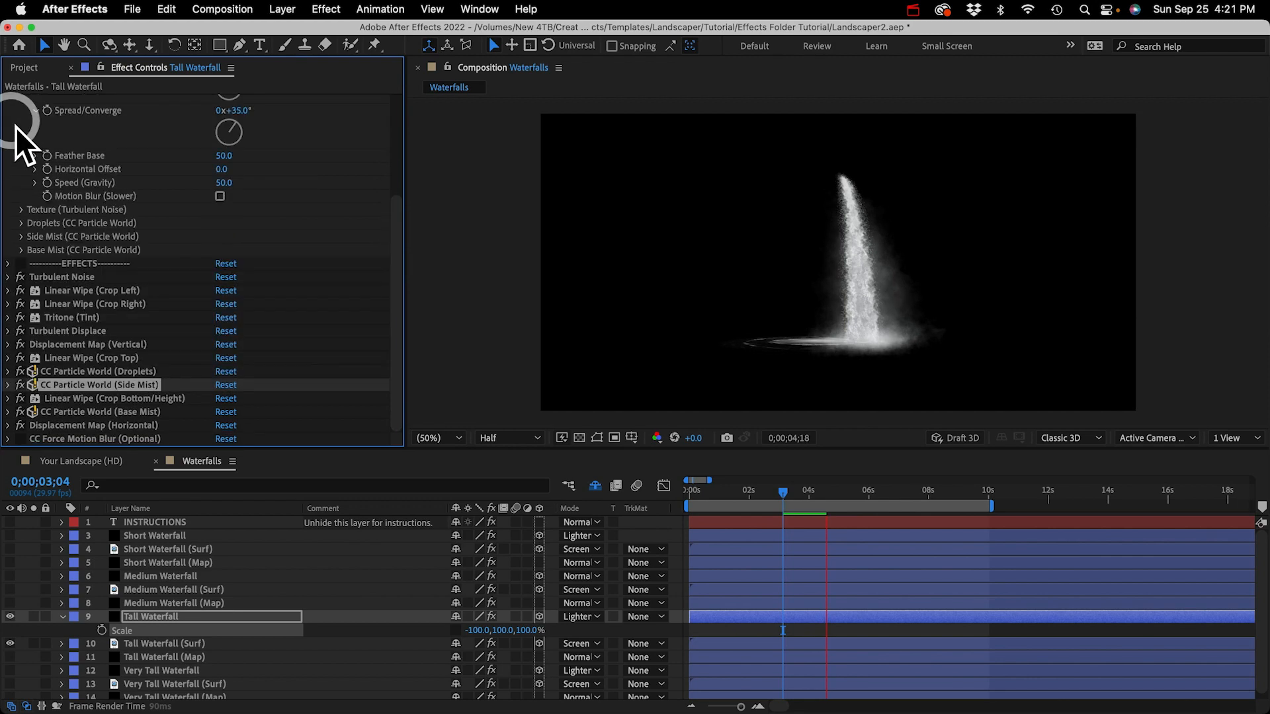
Step: Examine the Texture (Turbulent Noise) settings in Waterfall Controls, then collapse the control groups and stop the preview
scroll(63, 202, "up", 10)
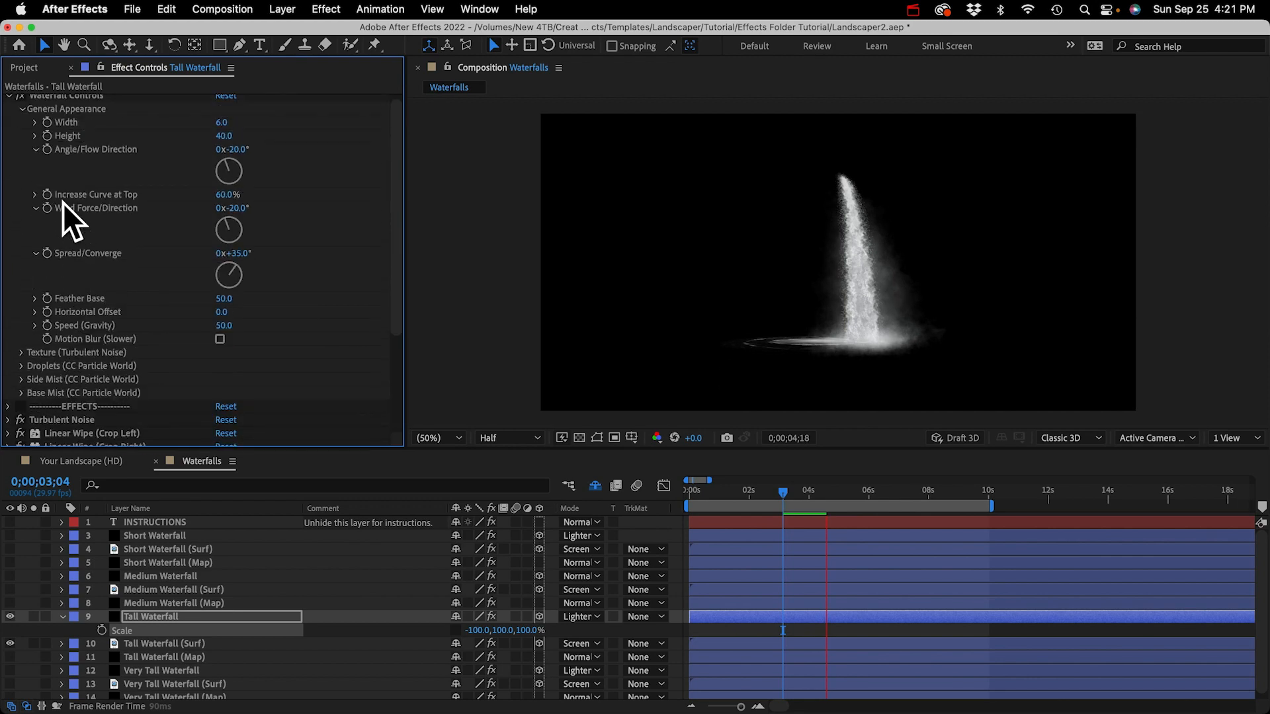
left_click(22, 118)
left_click(25, 127)
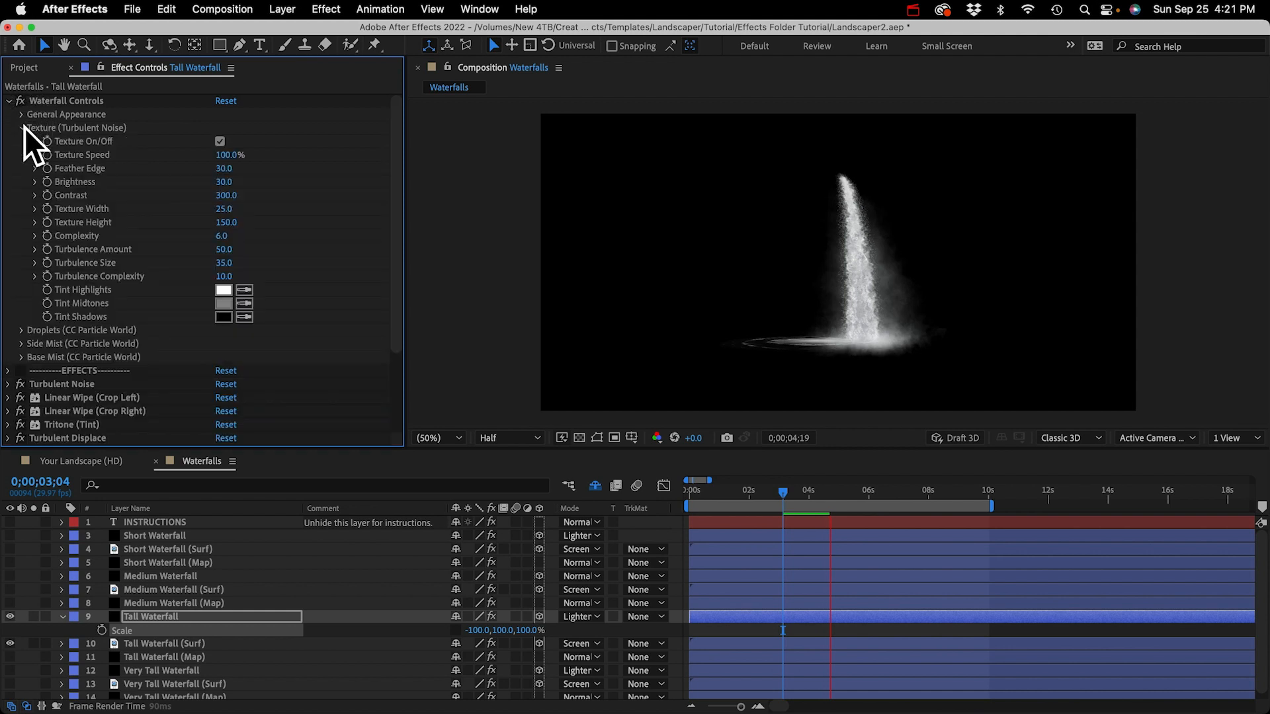
left_click(24, 127)
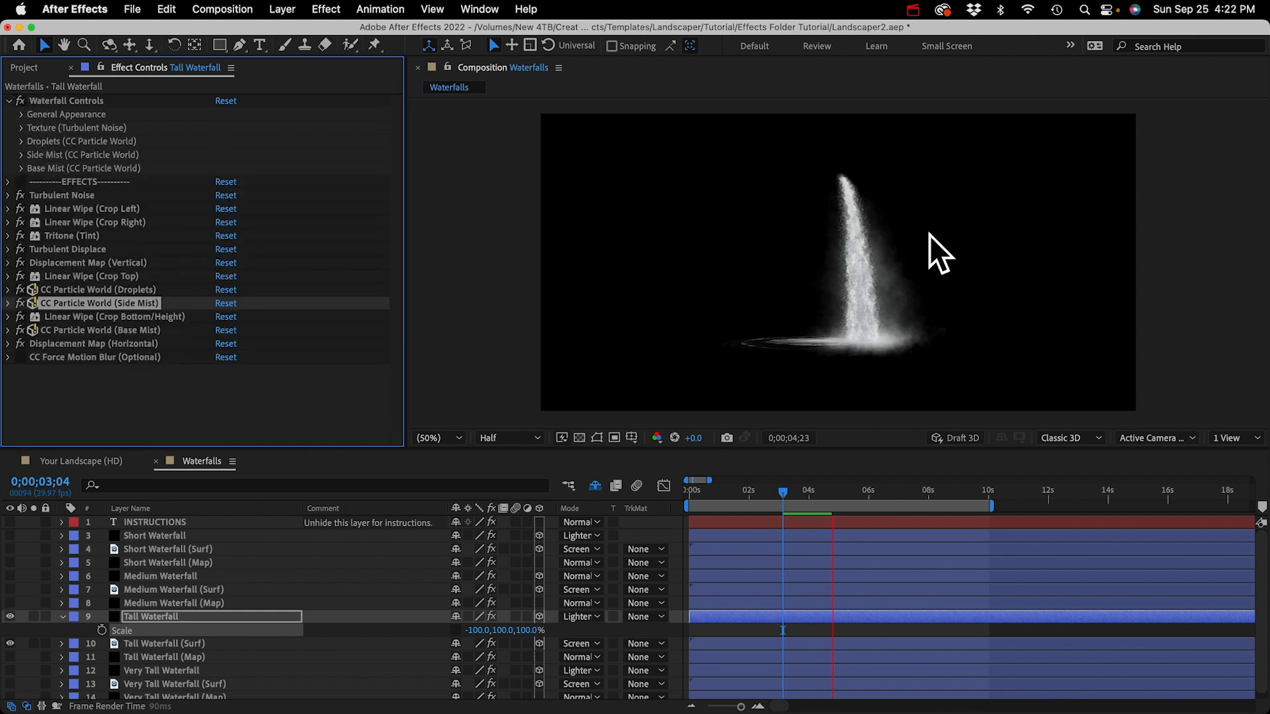
key("space")
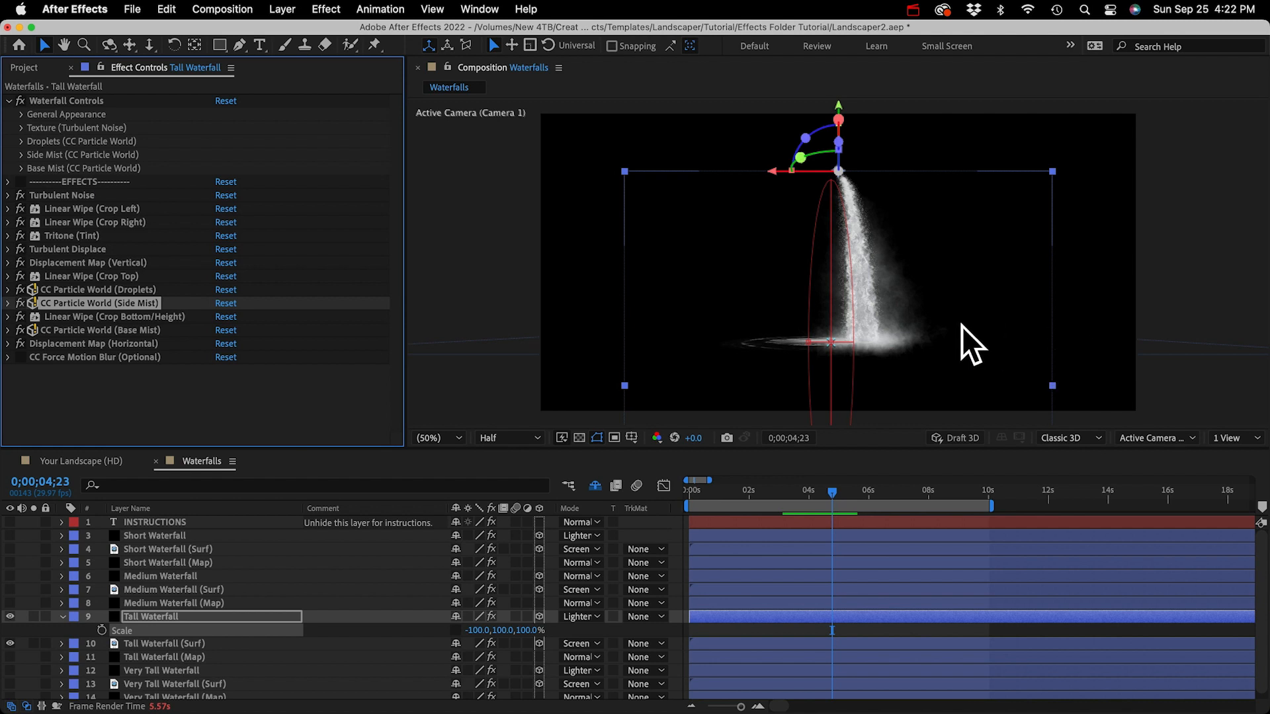
Step: Show the source name of Tall Waterfall (Surf) and view its Ocean Surf 2.mp4 footage
left_click(160, 645)
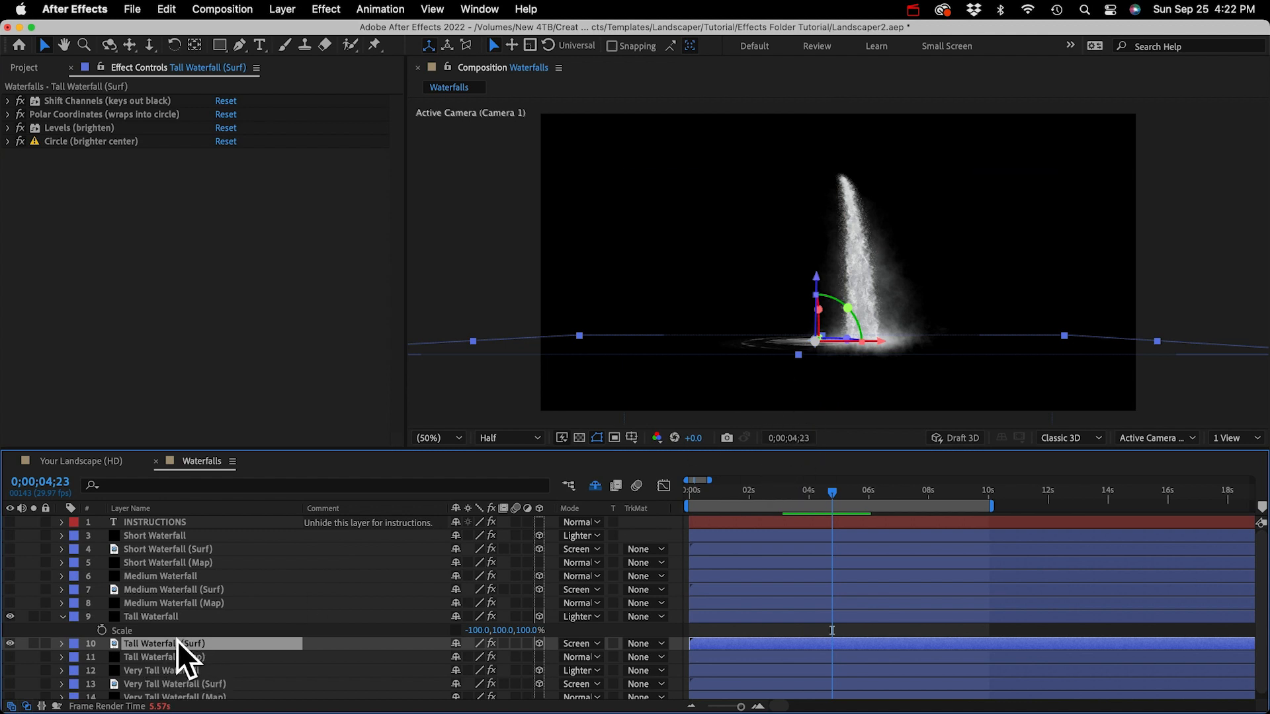
left_click(141, 506)
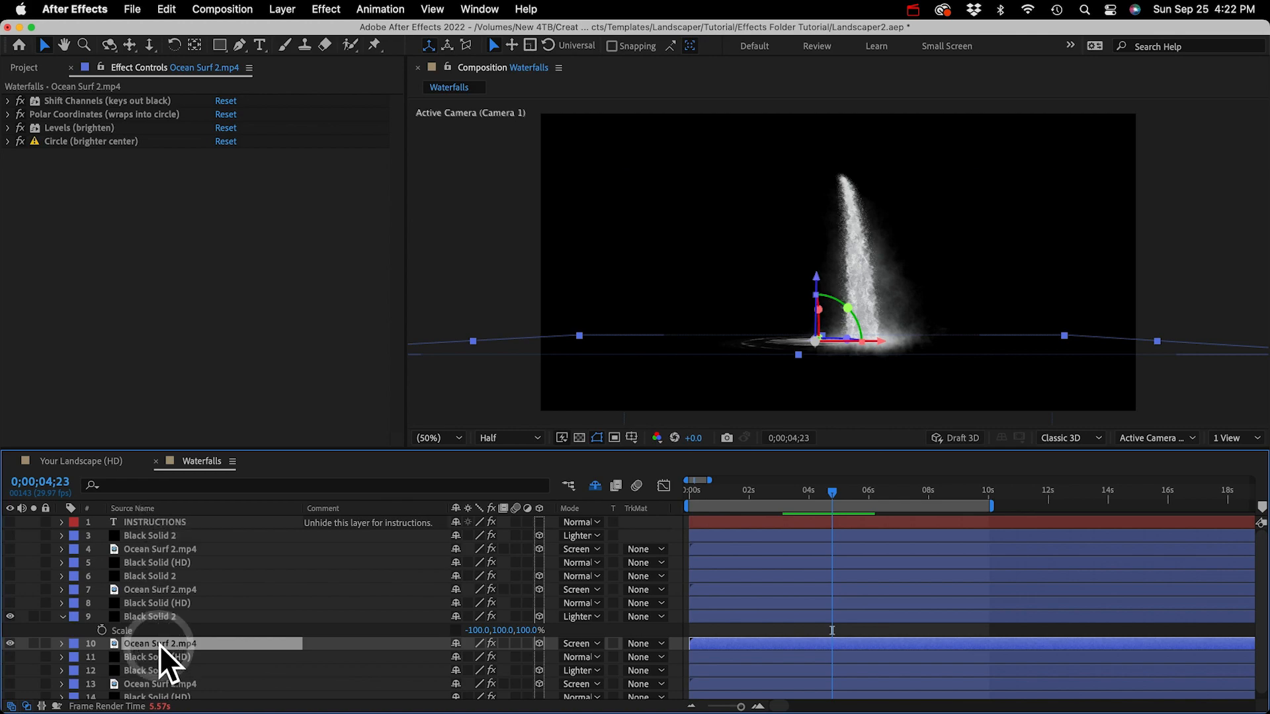
left_click(140, 506)
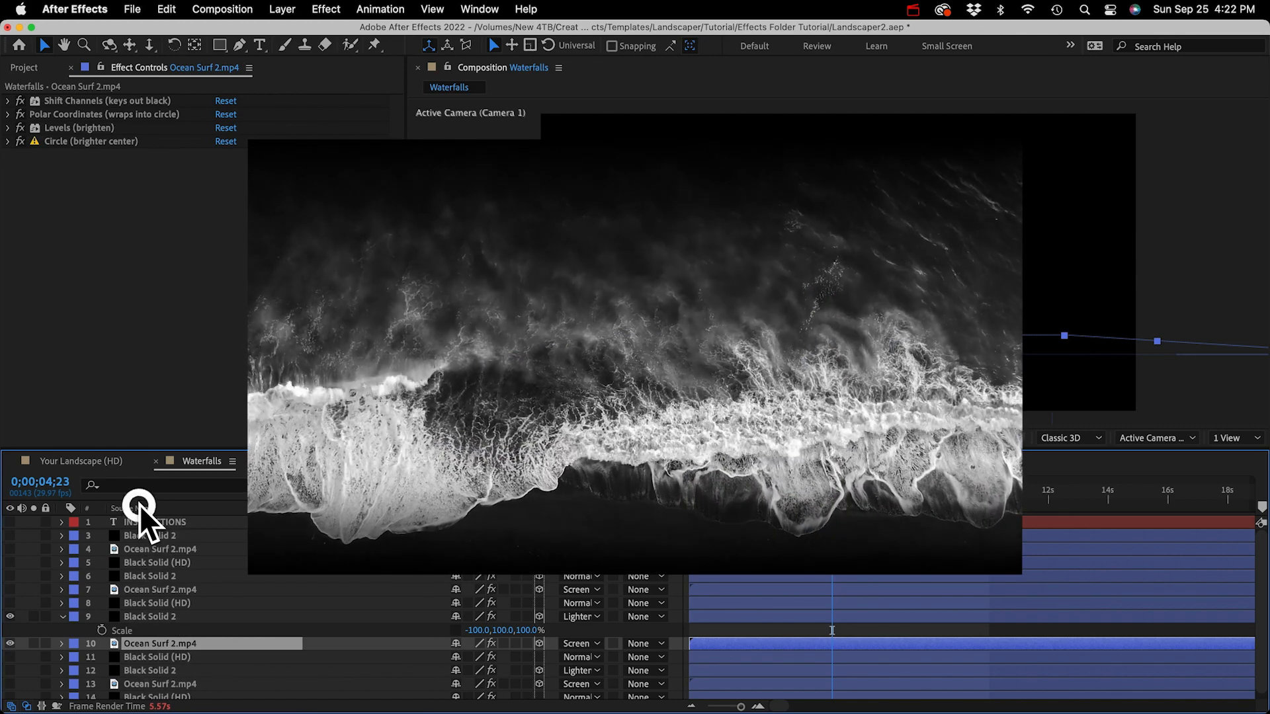
Step: Set Tall Waterfall (Surf)'s X Rotation to -15° with its effects turned off, then re-enable only Shift Channels
key("r")
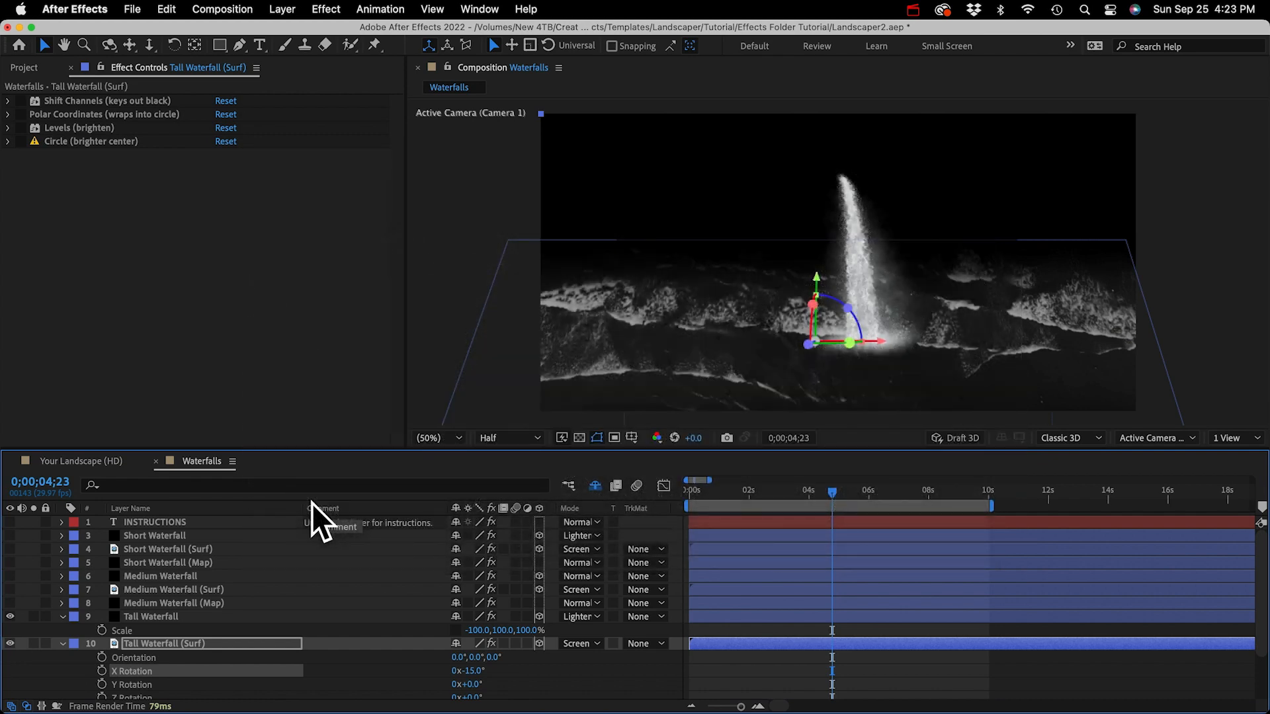
left_click(21, 103)
left_click(22, 103)
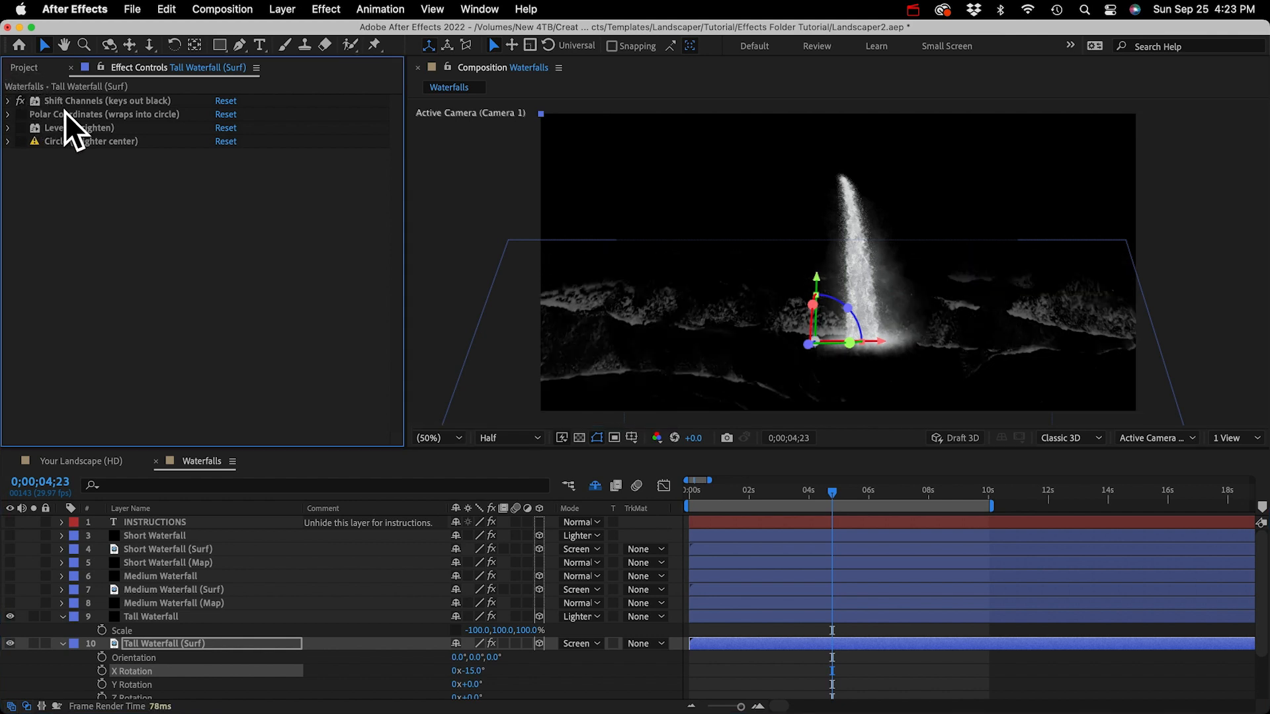
Step: Re-enable Tall Waterfall (Surf)'s Polar Coordinates, Levels and Circle effects in order
left_click(65, 113)
left_click(20, 114)
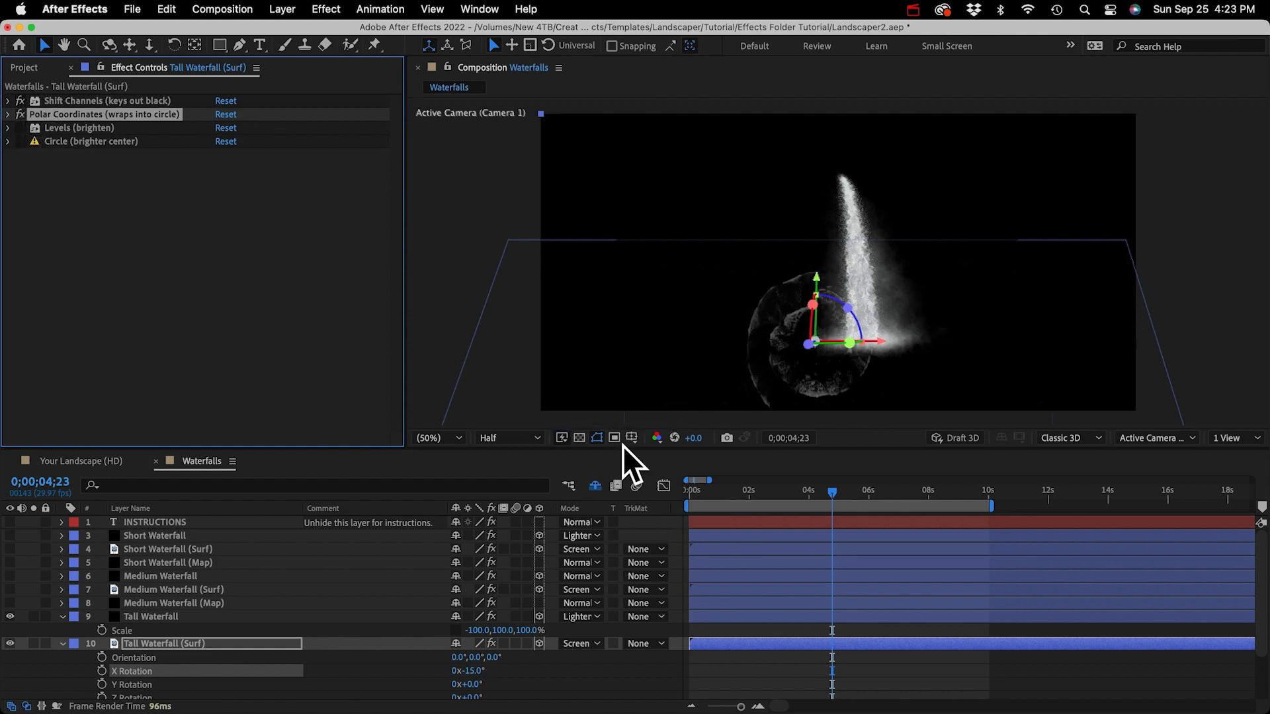
left_click(20, 129)
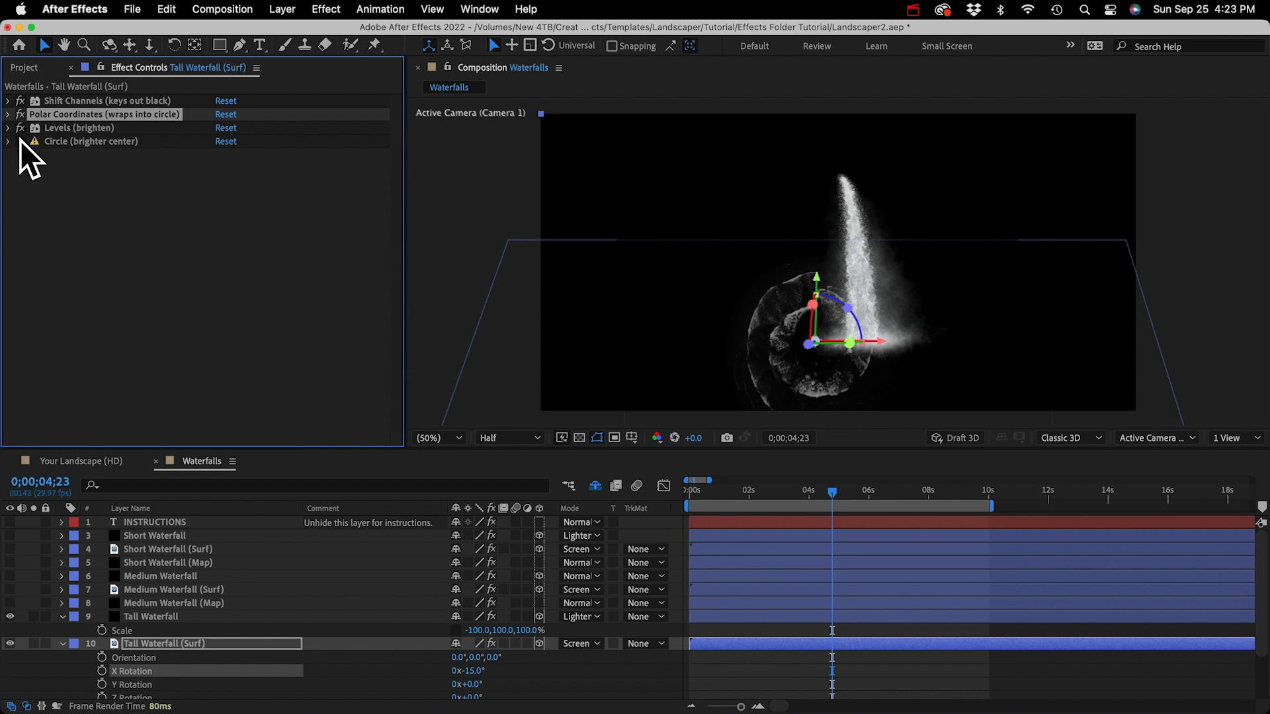
left_click(19, 141)
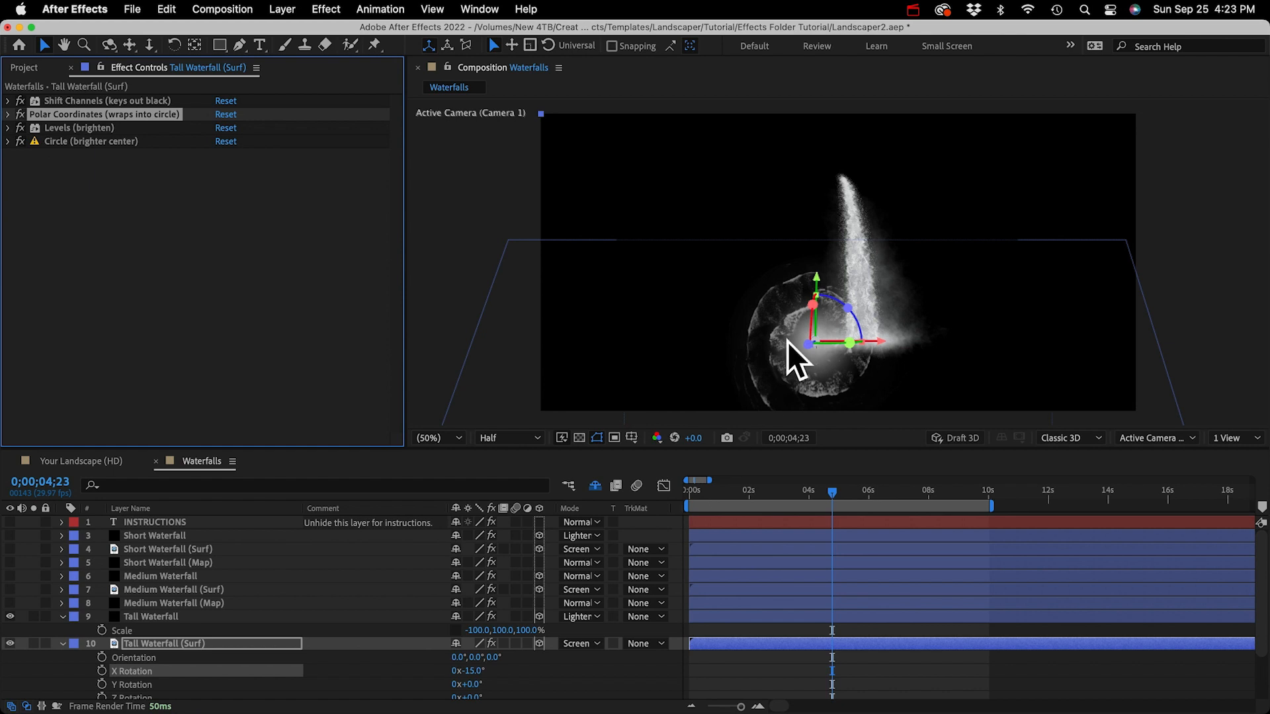
Step: Rotate Tall Waterfall (Surf) nearly flat, to an X Rotation of about -97°, and move it along X to the base of the tall waterfall
left_click_drag(472, 671, 406, 678)
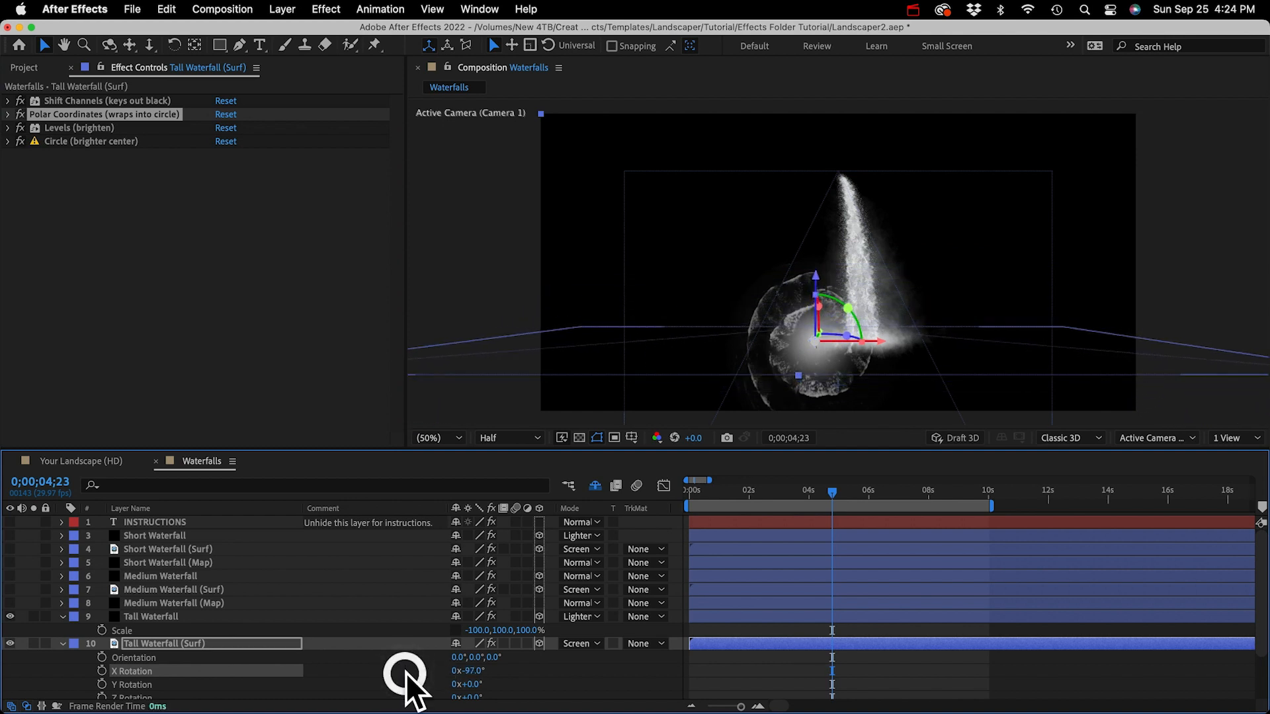
left_click_drag(887, 340, 930, 341)
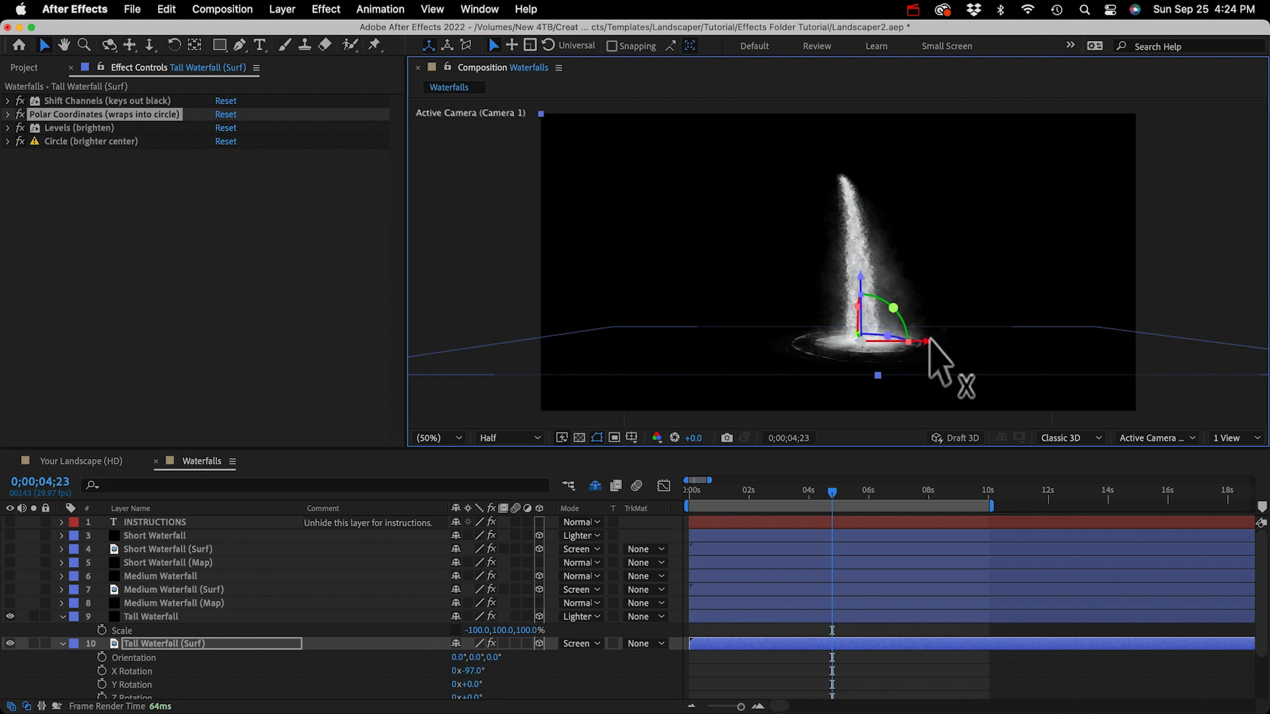
left_click_drag(454, 672, 424, 660)
key("s")
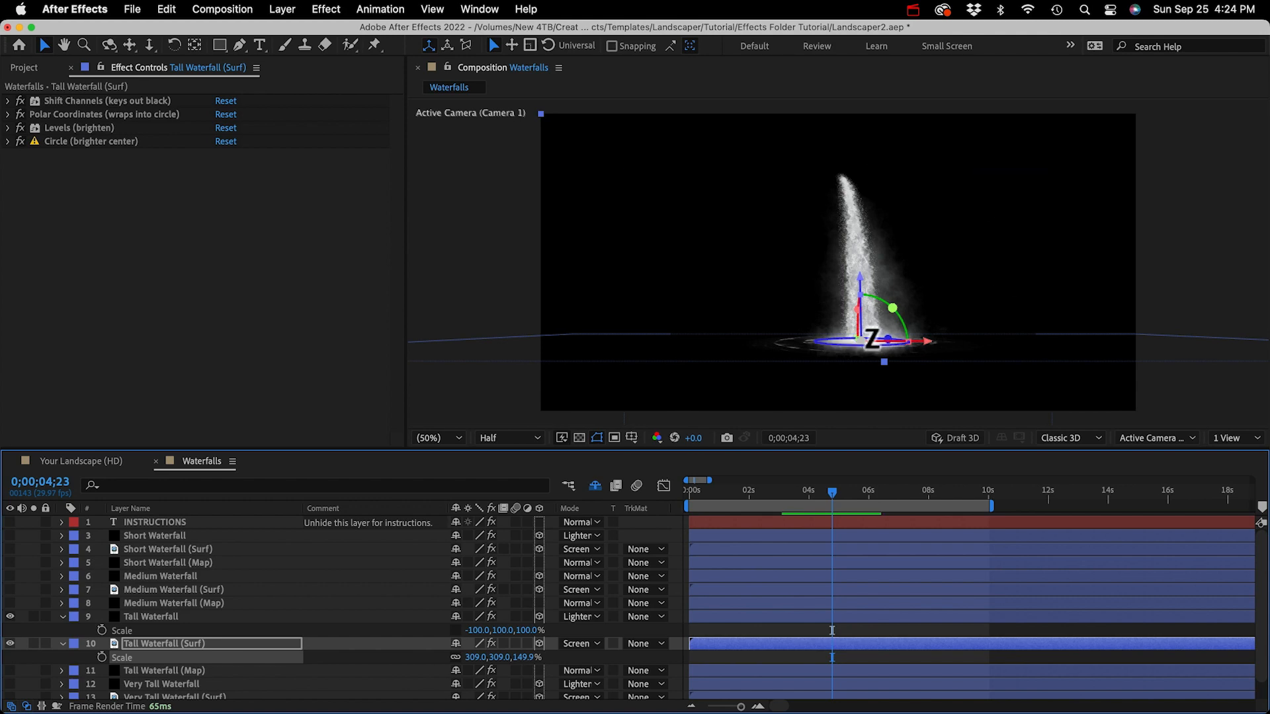
Step: Add the Waterfalls composition to Your Landscape (HD) directly beneath the upper Coastal Cliff 10.jpg layer and make it a 3D layer
left_click(66, 462)
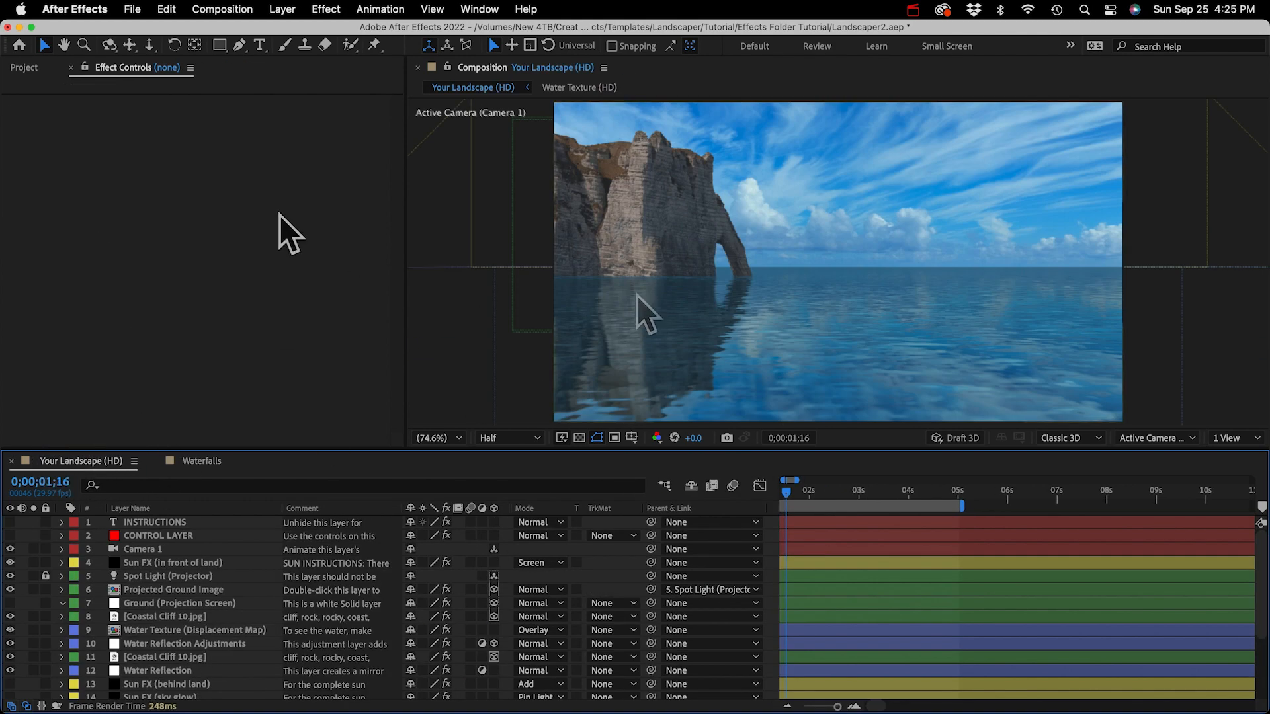
left_click(29, 69)
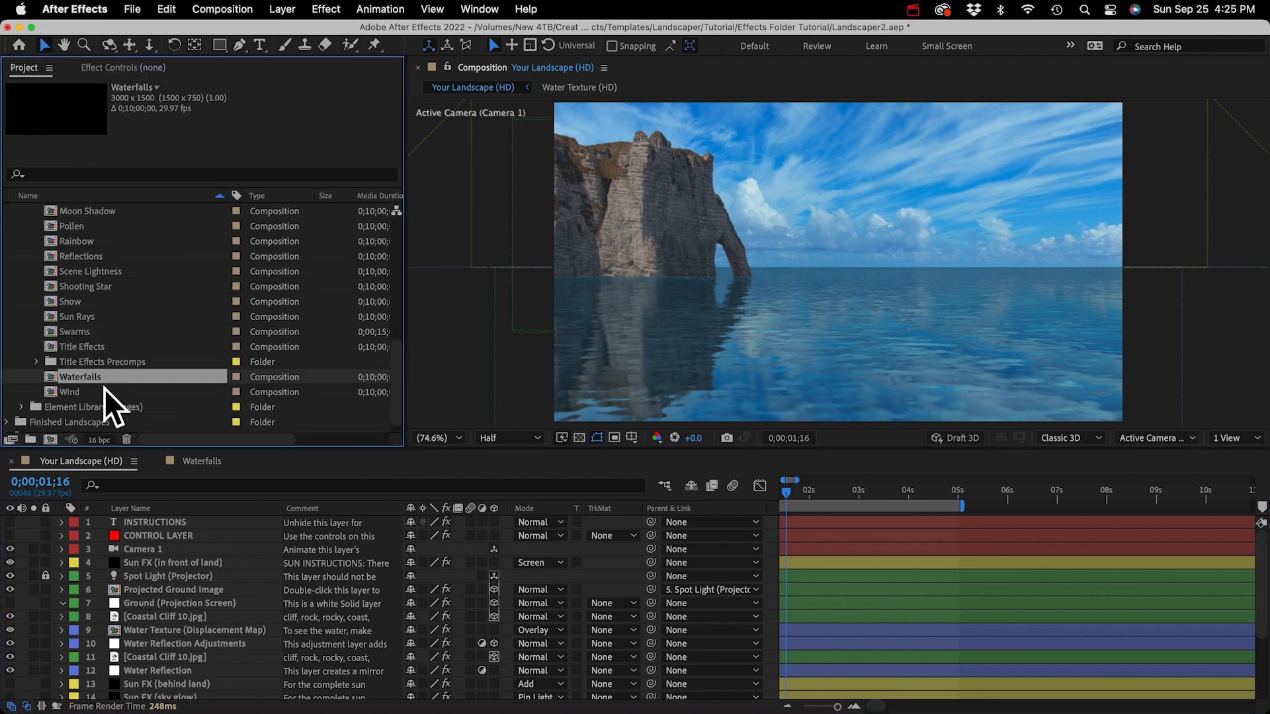
left_click_drag(66, 375, 169, 628)
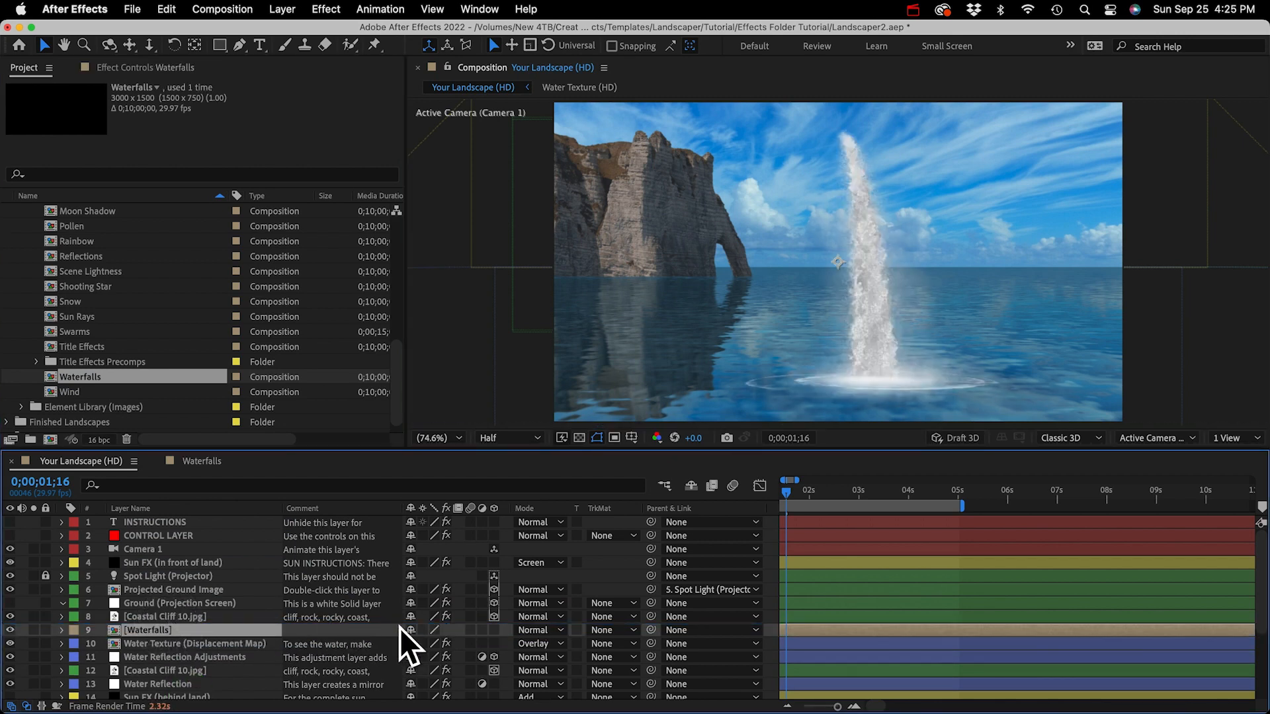
left_click(494, 630)
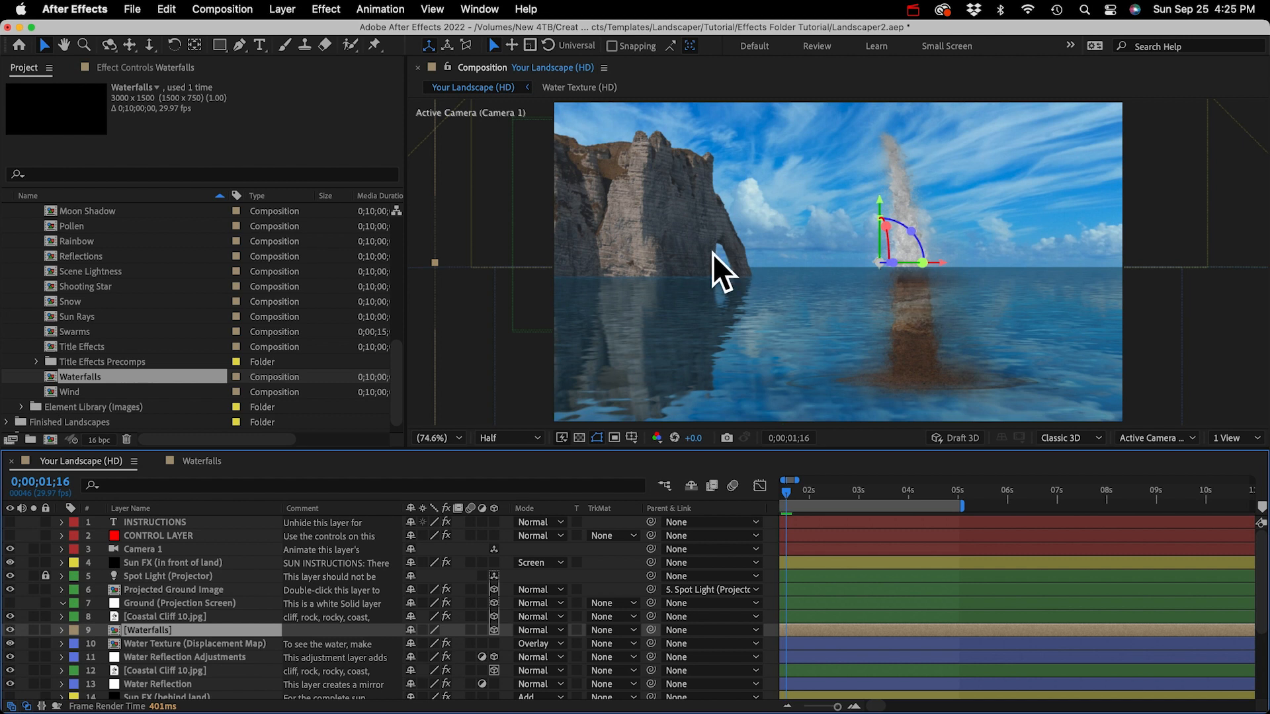
Step: Copy the Material Options from the upper Coastal Cliff 10.jpg layer onto the Waterfalls layer
left_click(144, 618)
left_click(61, 618)
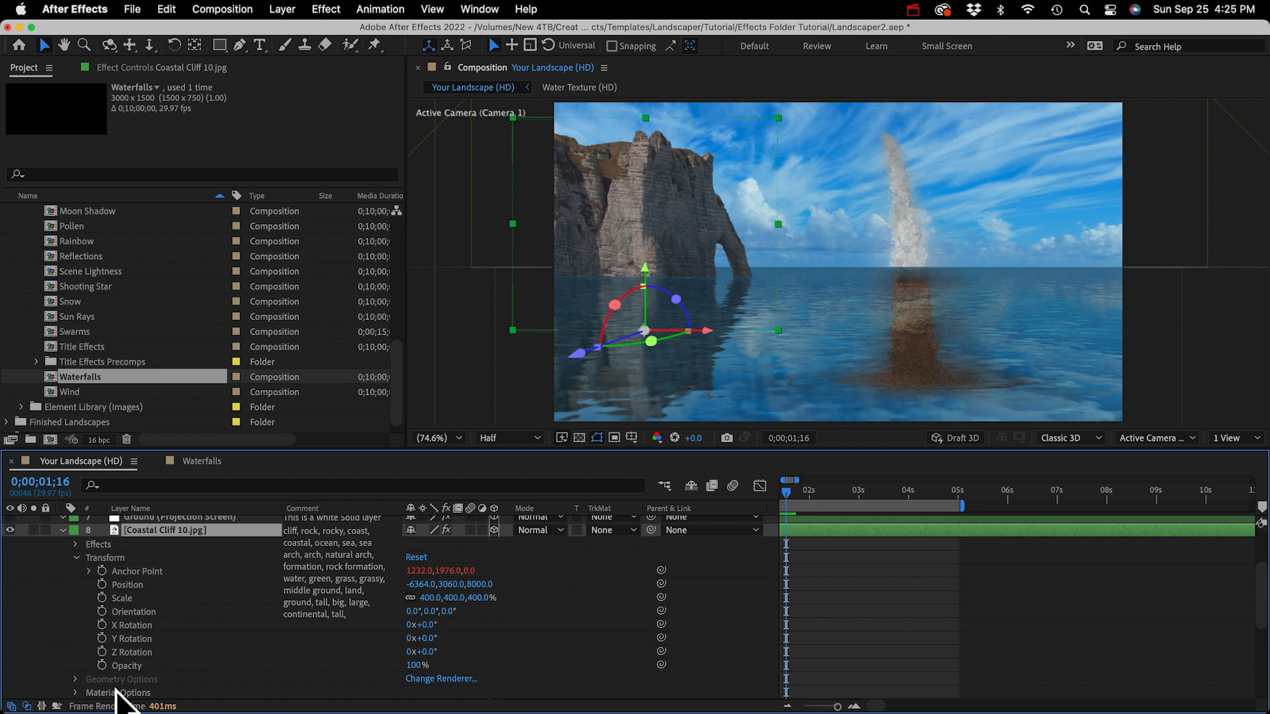
left_click(96, 692)
scroll(94, 691, "down", 2)
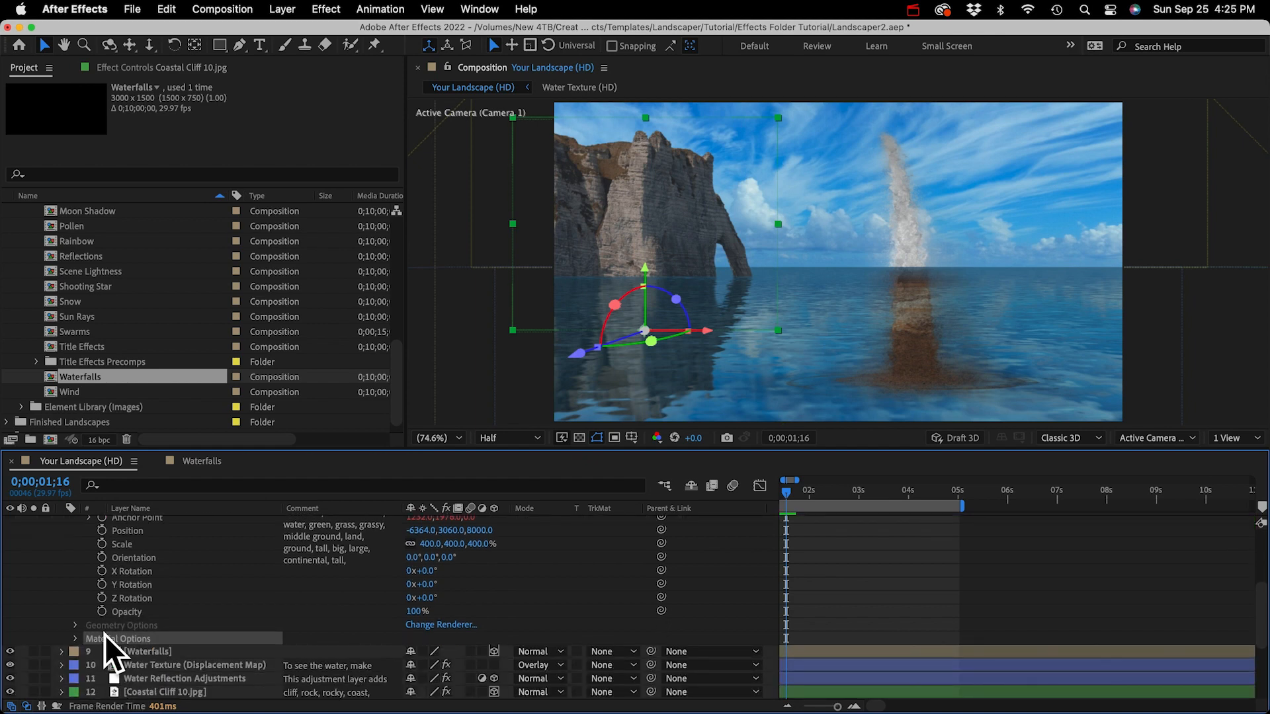
key("super+c")
scroll(92, 568, "up", 3)
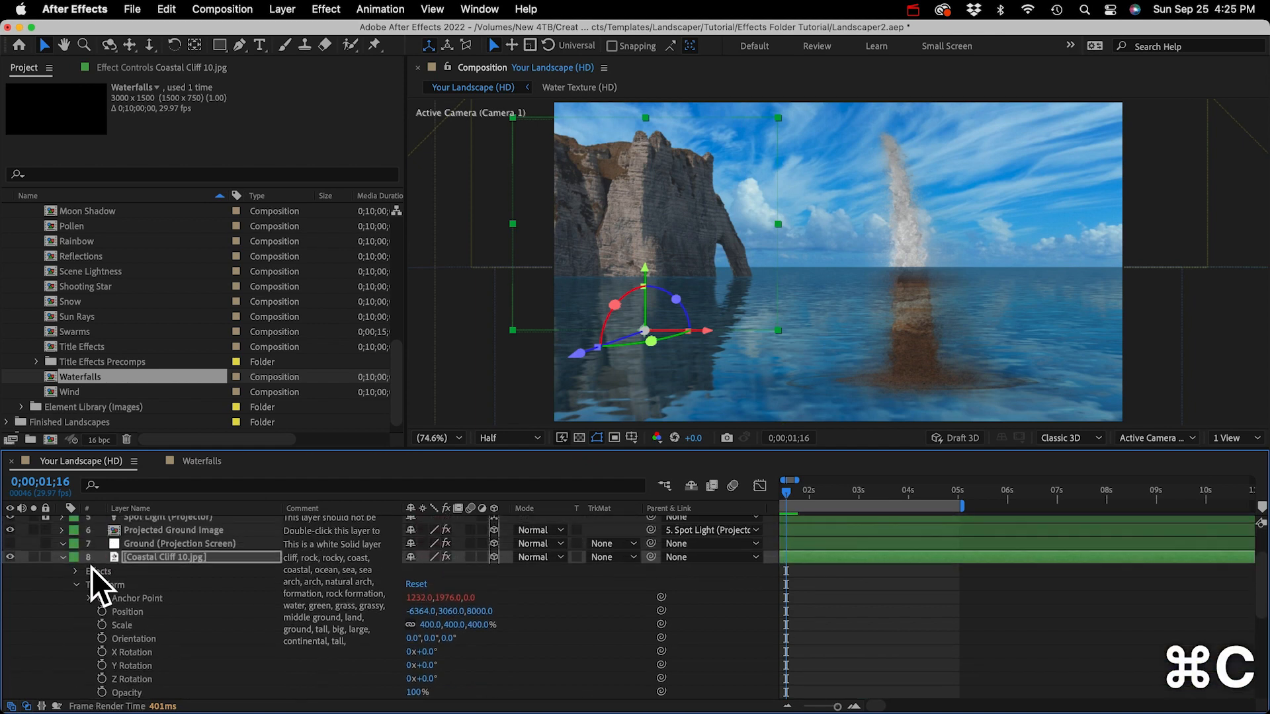
left_click(62, 557)
left_click(139, 571)
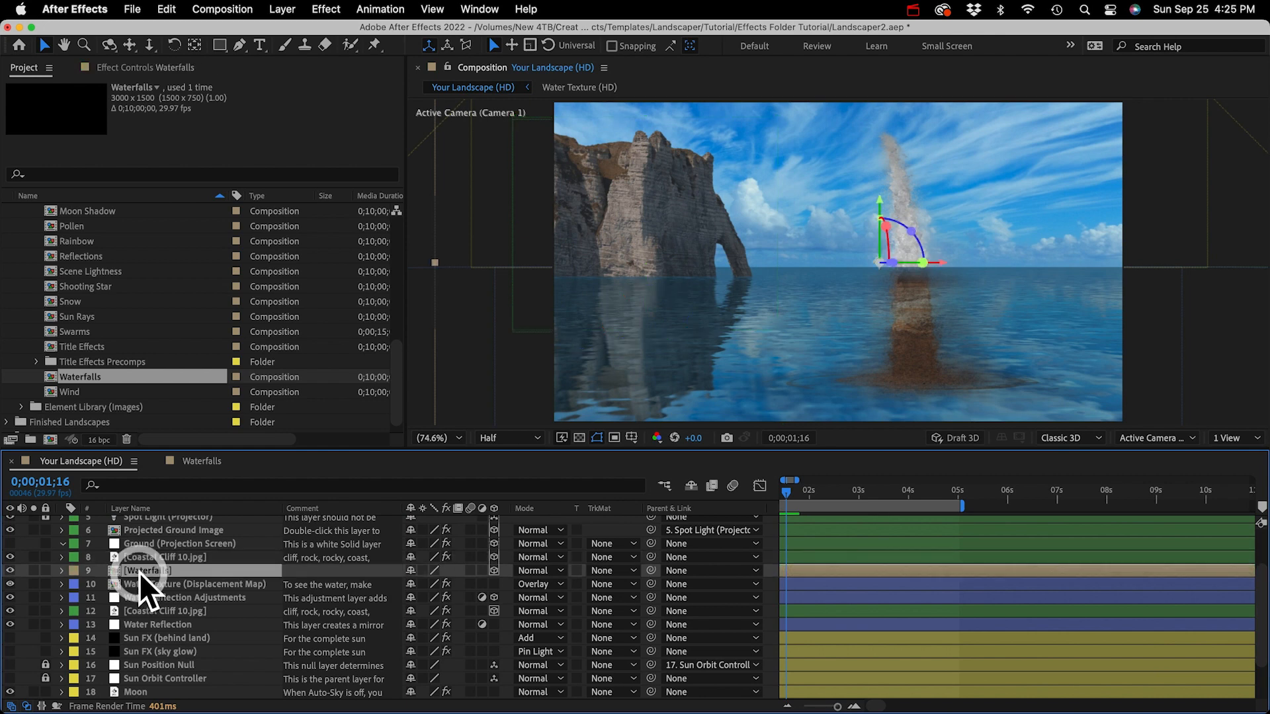
key("super+v")
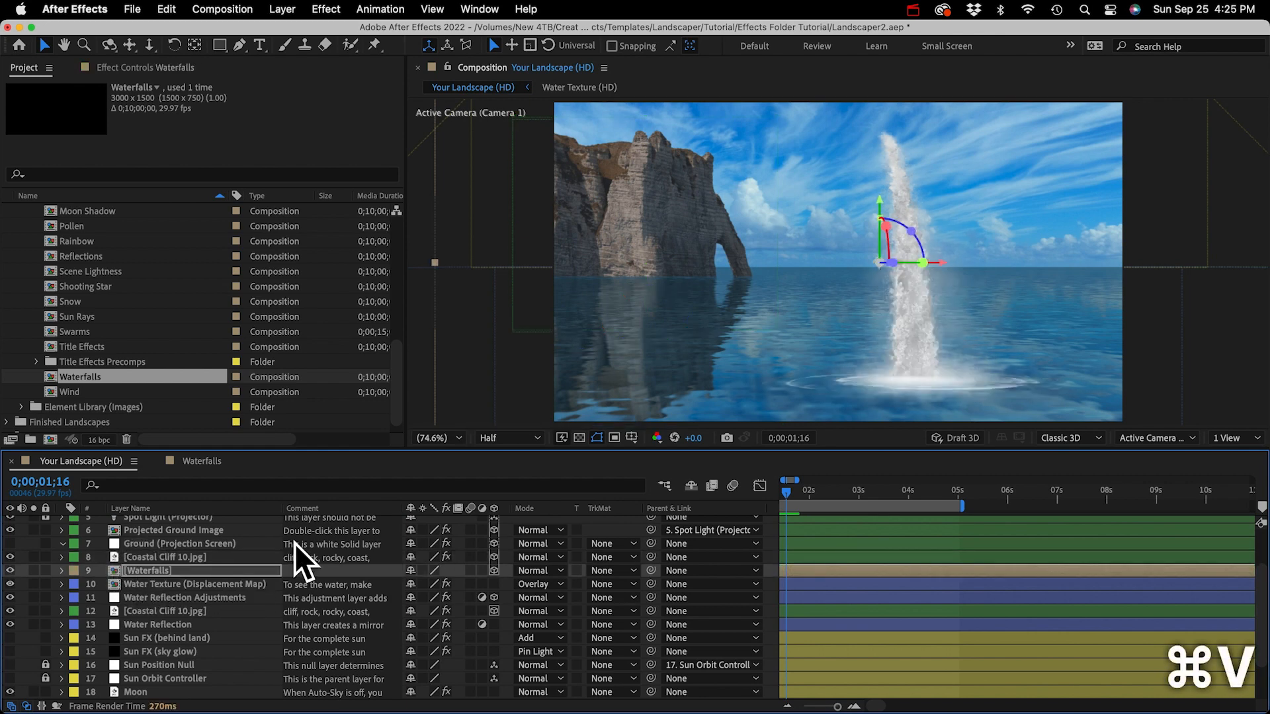
Step: Copy the Tint (Haze), Tritone (Auto-Sky) and Brightness & Contrast (Auto-Sky) effects from the upper Coastal Cliff 10.jpg layer onto Waterfalls
left_click(154, 555)
left_click(145, 68)
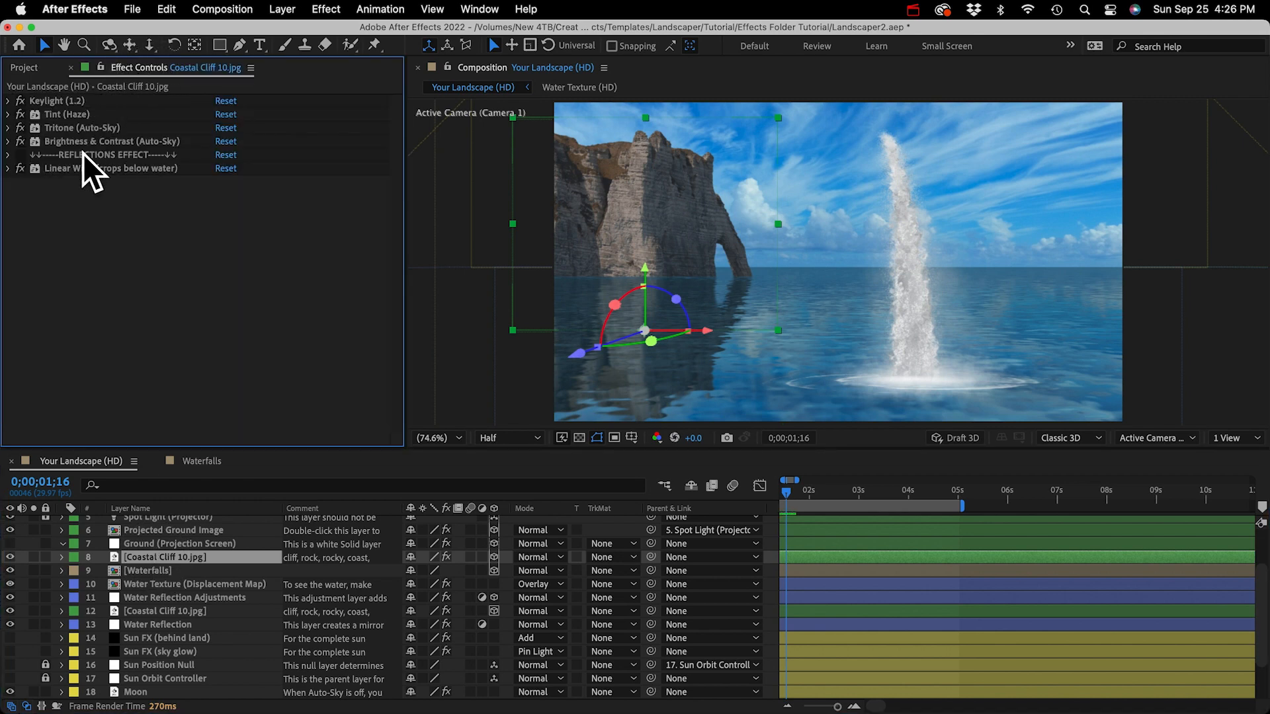
left_click(68, 114)
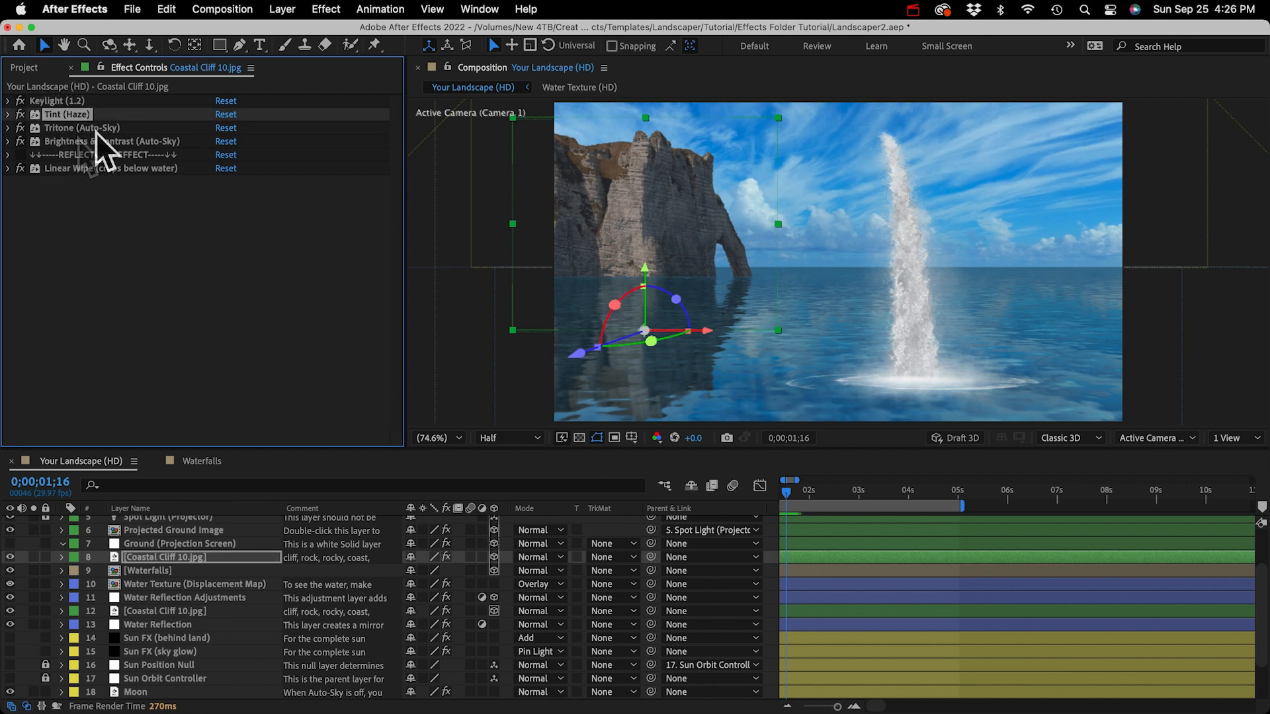
left_click(97, 129, "super")
left_click(160, 141, "super")
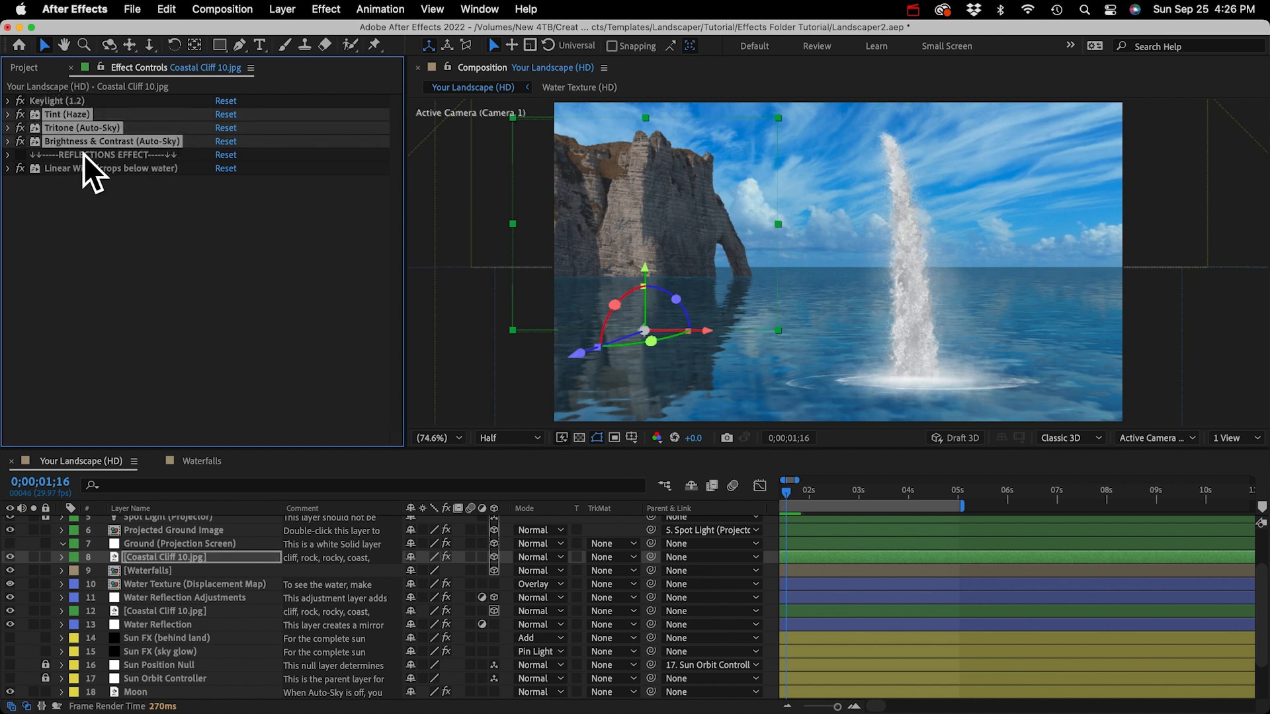
key("super+c")
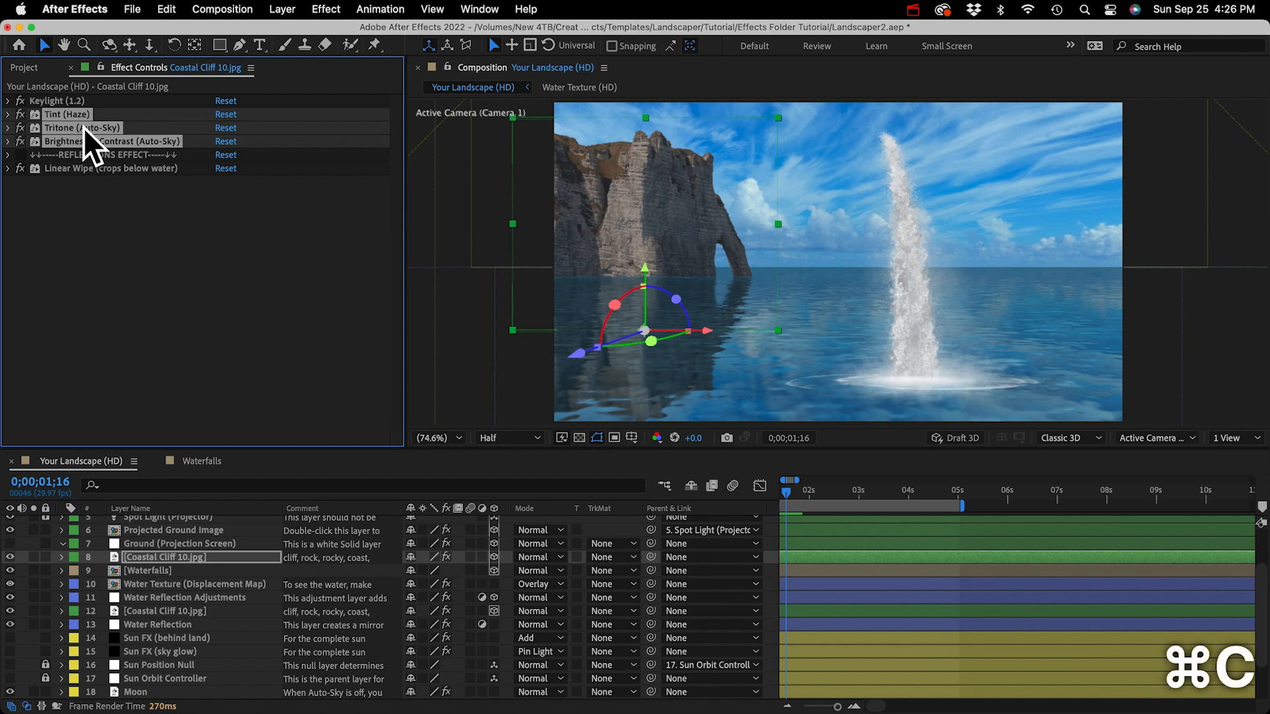
left_click(150, 572)
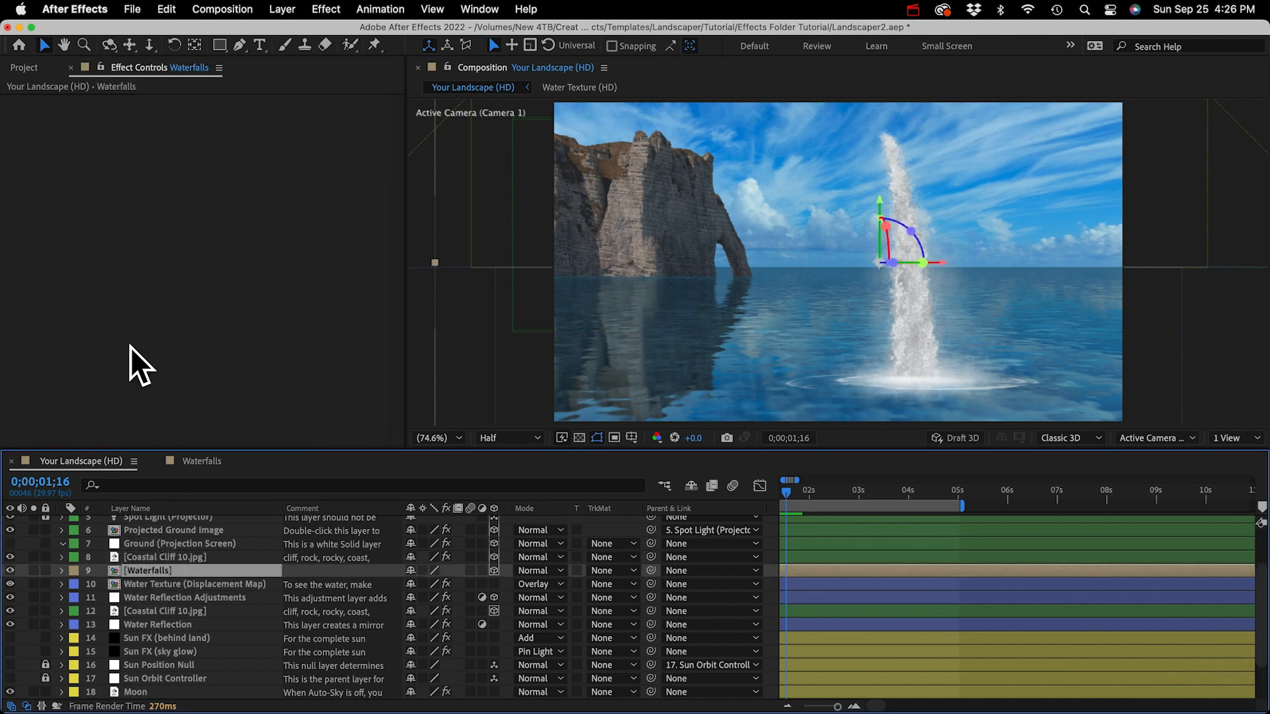
key("super+v")
left_click(11, 102)
left_click(83, 193)
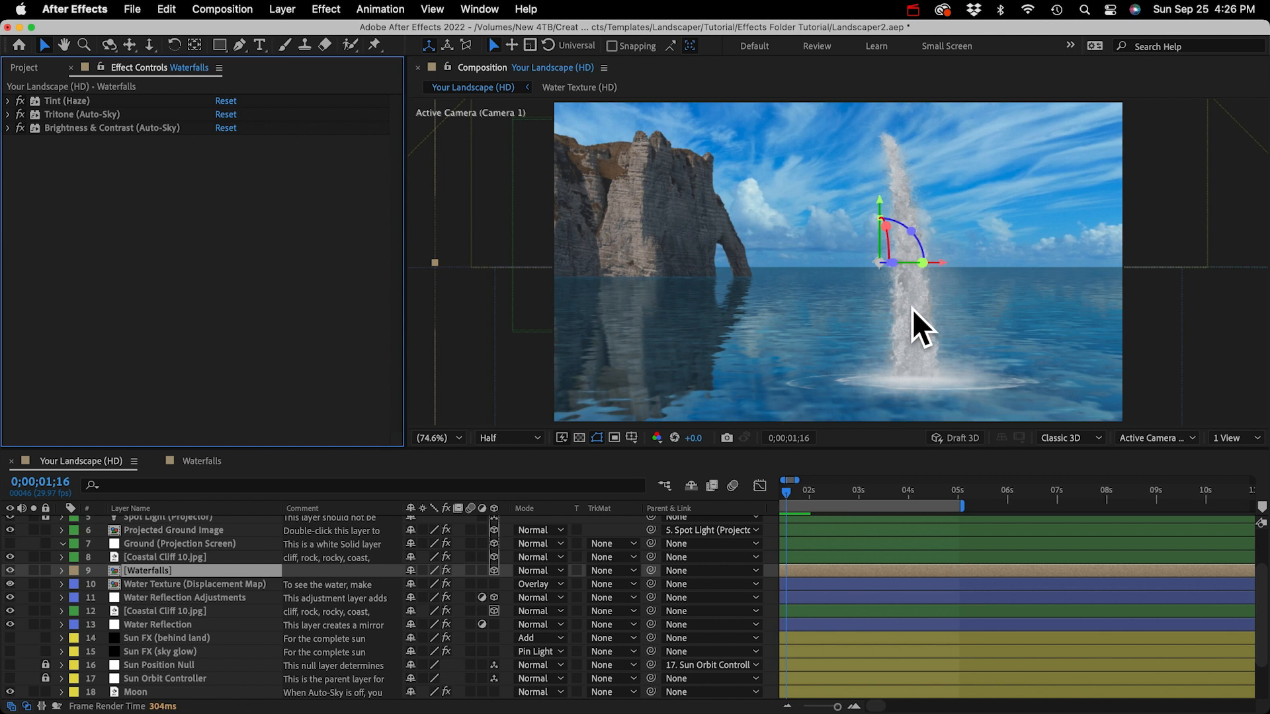
Step: Check the Coastal Cliff 10.jpg layer's position and set the Waterfalls layer's Z position to 7800
left_click(168, 556)
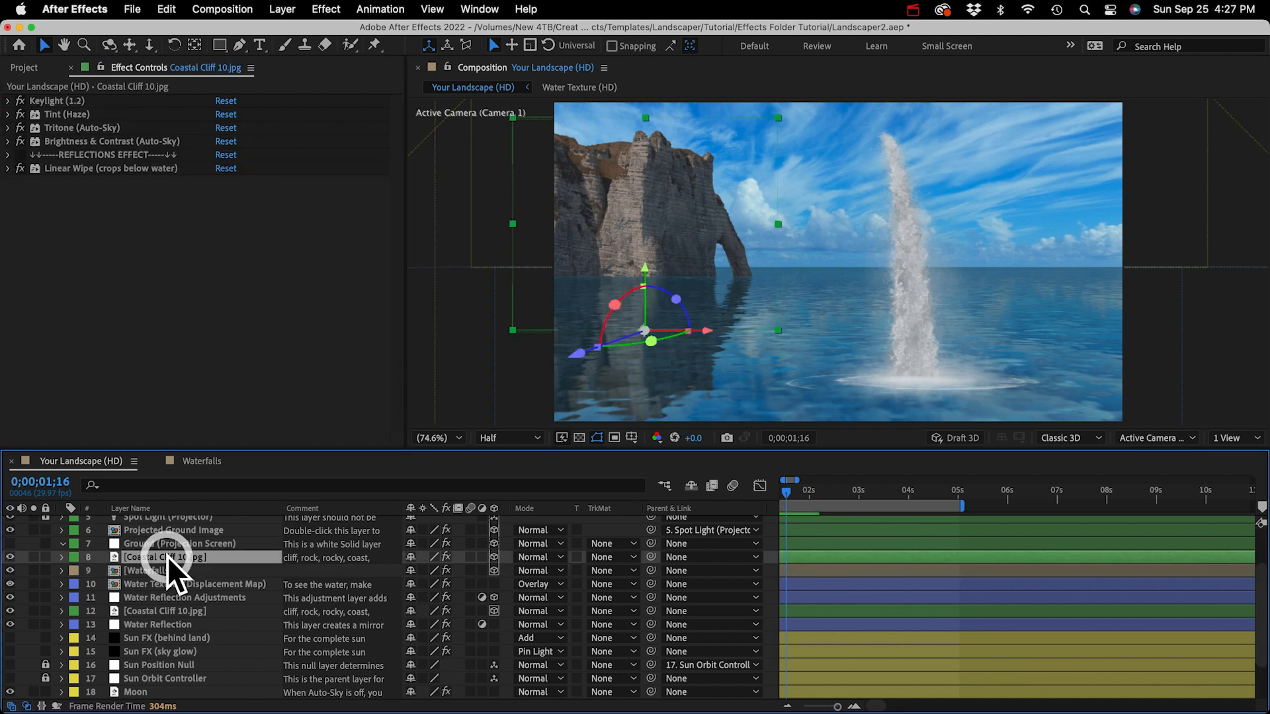
key("p")
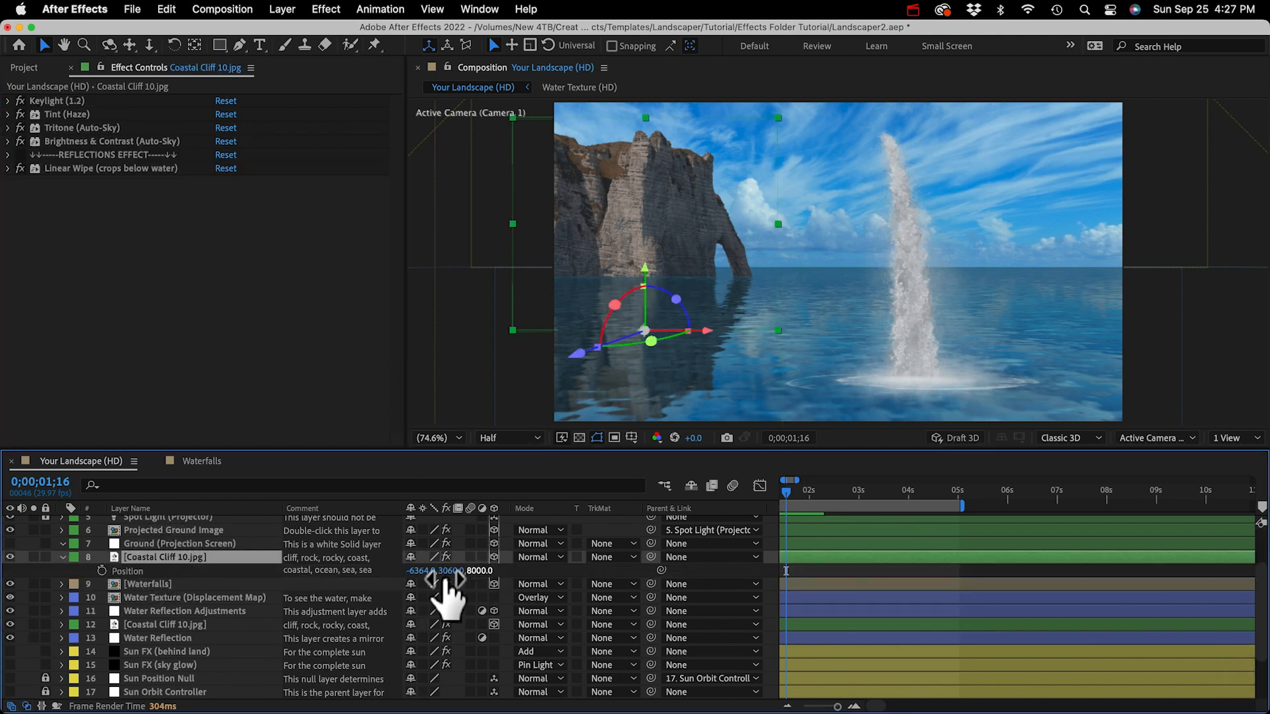
left_click(149, 582)
key("p")
left_click(463, 599)
type("78")
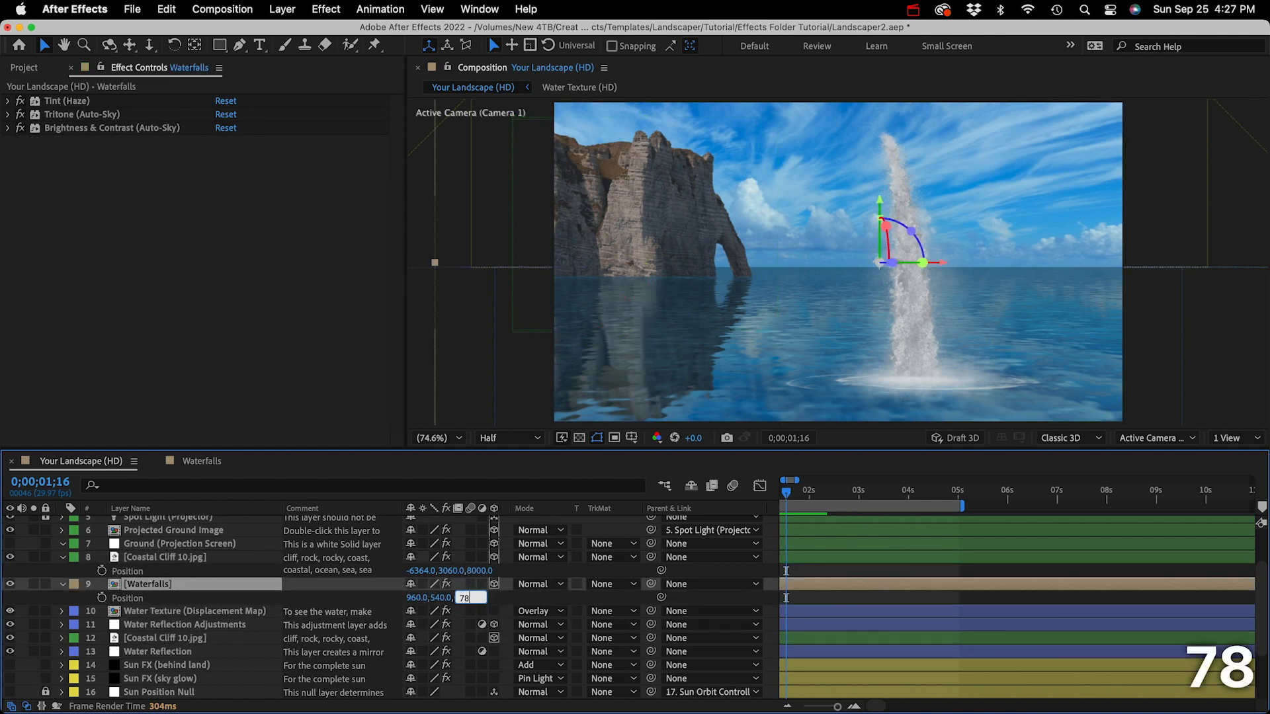
type("00")
key("Return")
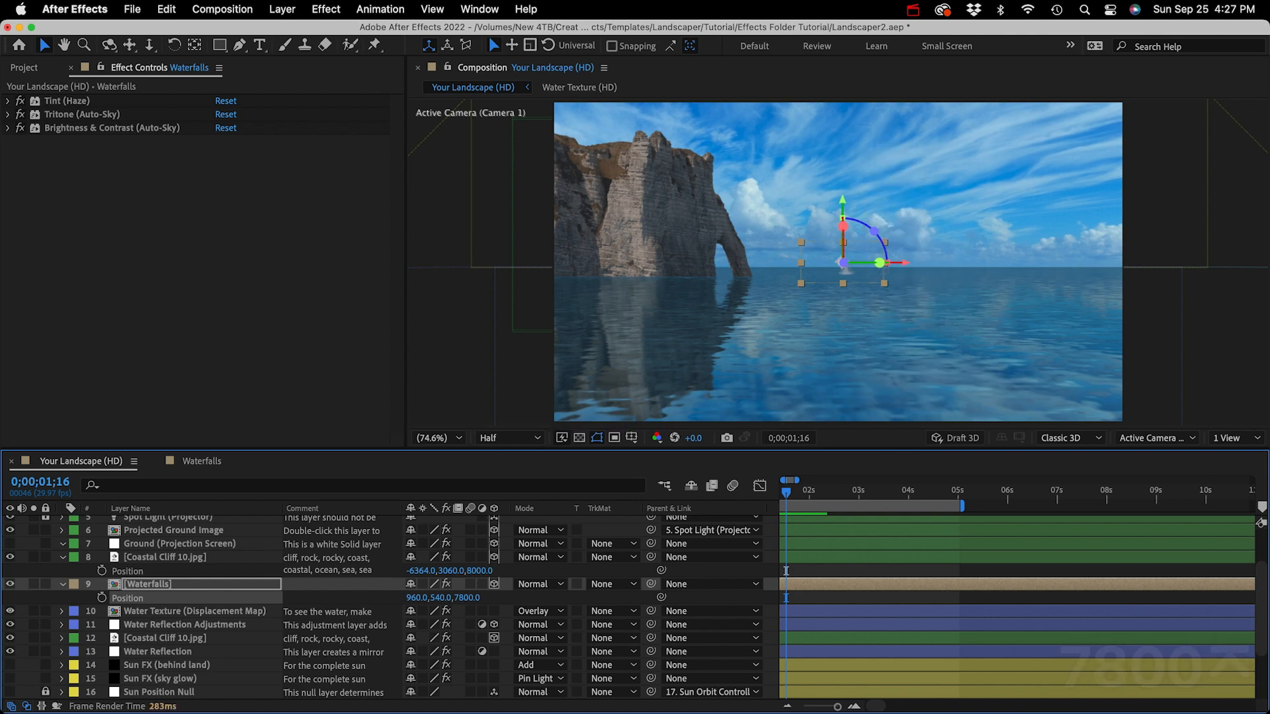
Step: Scale the Waterfalls layer to 572% and move it up and across so the waterfall falls over the cliff face
key("s")
left_click_drag(429, 599, 843, 586)
left_click_drag(841, 201, 838, 159)
left_click_drag(906, 220, 737, 222)
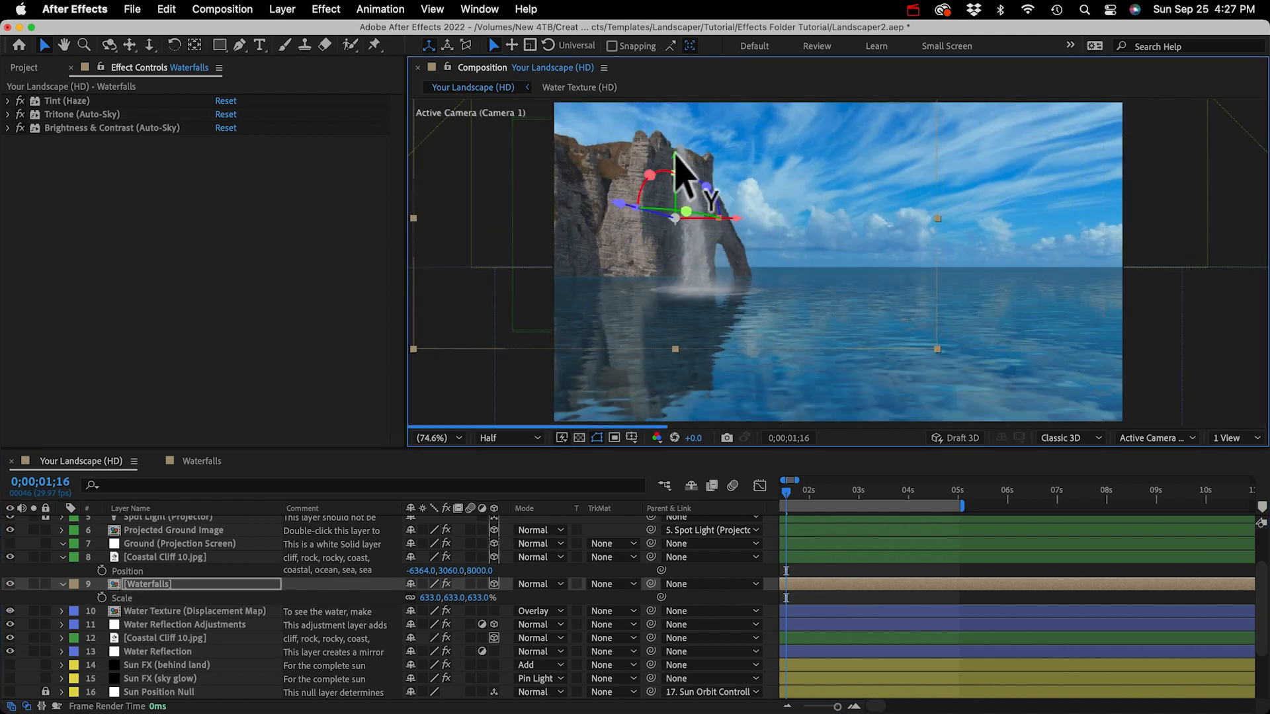
left_click_drag(426, 598, 378, 595)
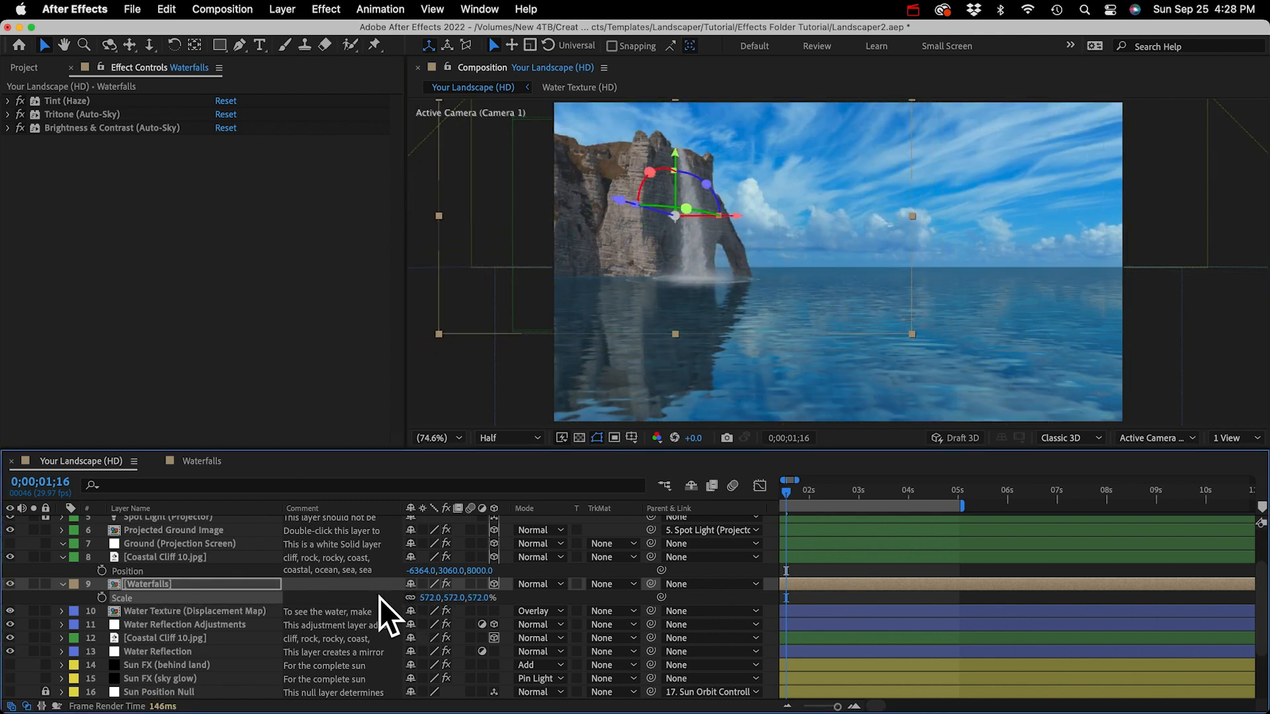
left_click_drag(674, 191, 680, 148)
key("super+z")
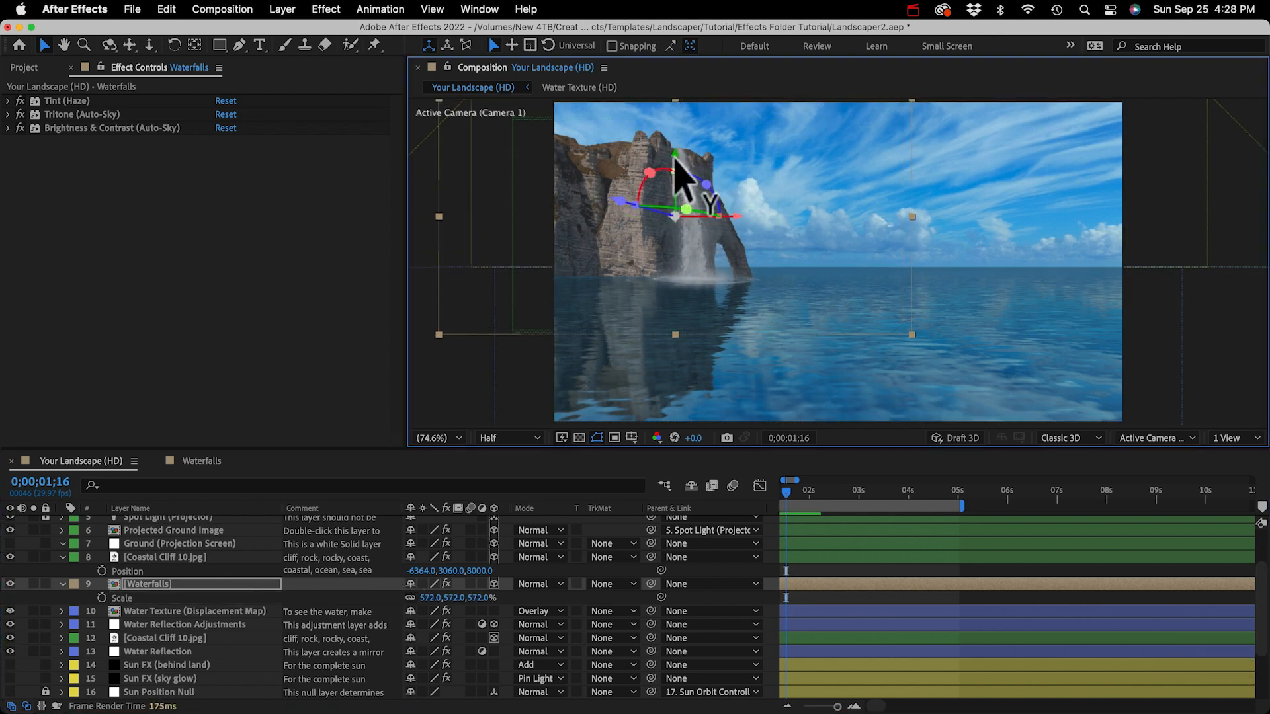
Step: Apply the Corner Pin effect to the Waterfalls layer and pull its Lower Right pin to about 3357.6, 1374.1
left_click(168, 585)
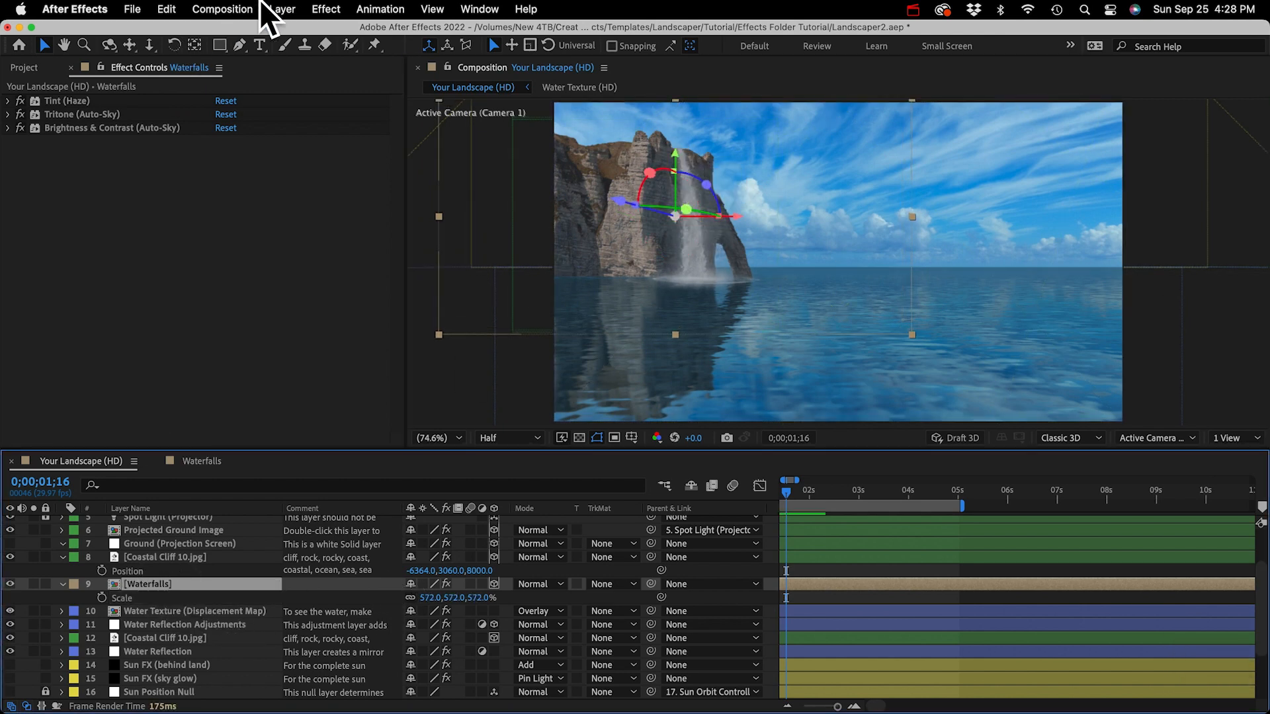
left_click(331, 8)
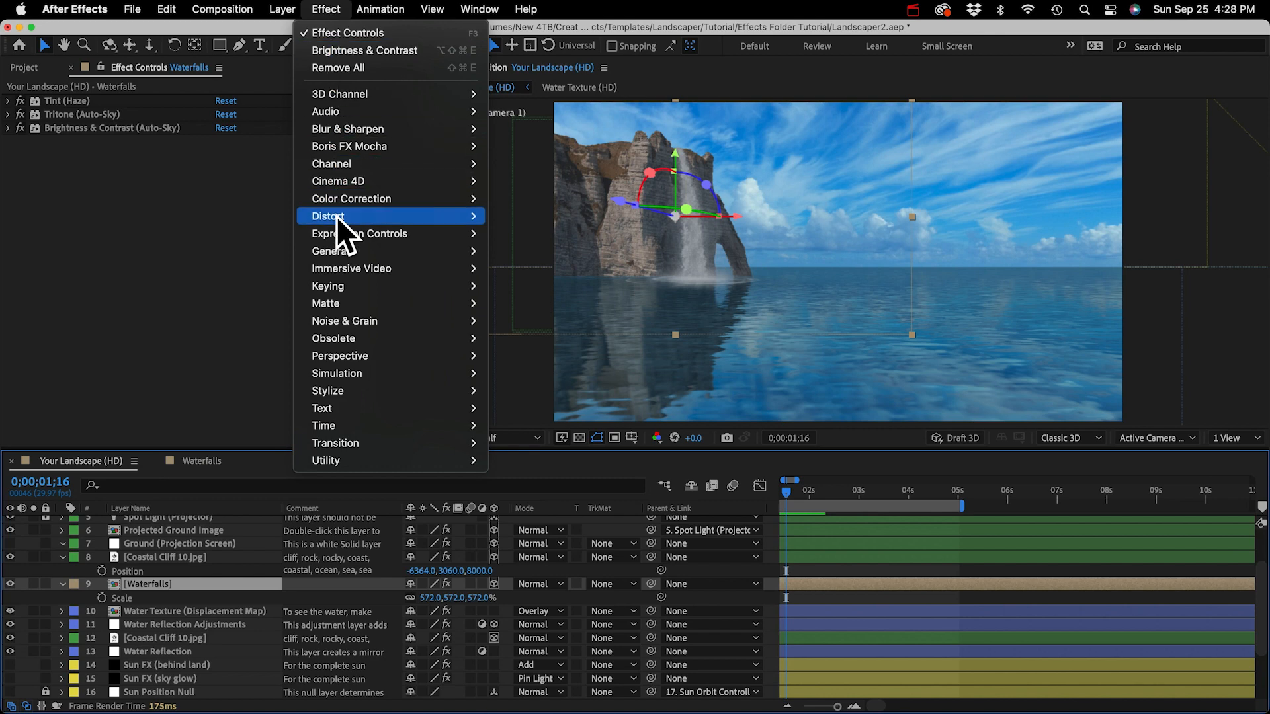
mouse_move(336, 216)
left_click(514, 346)
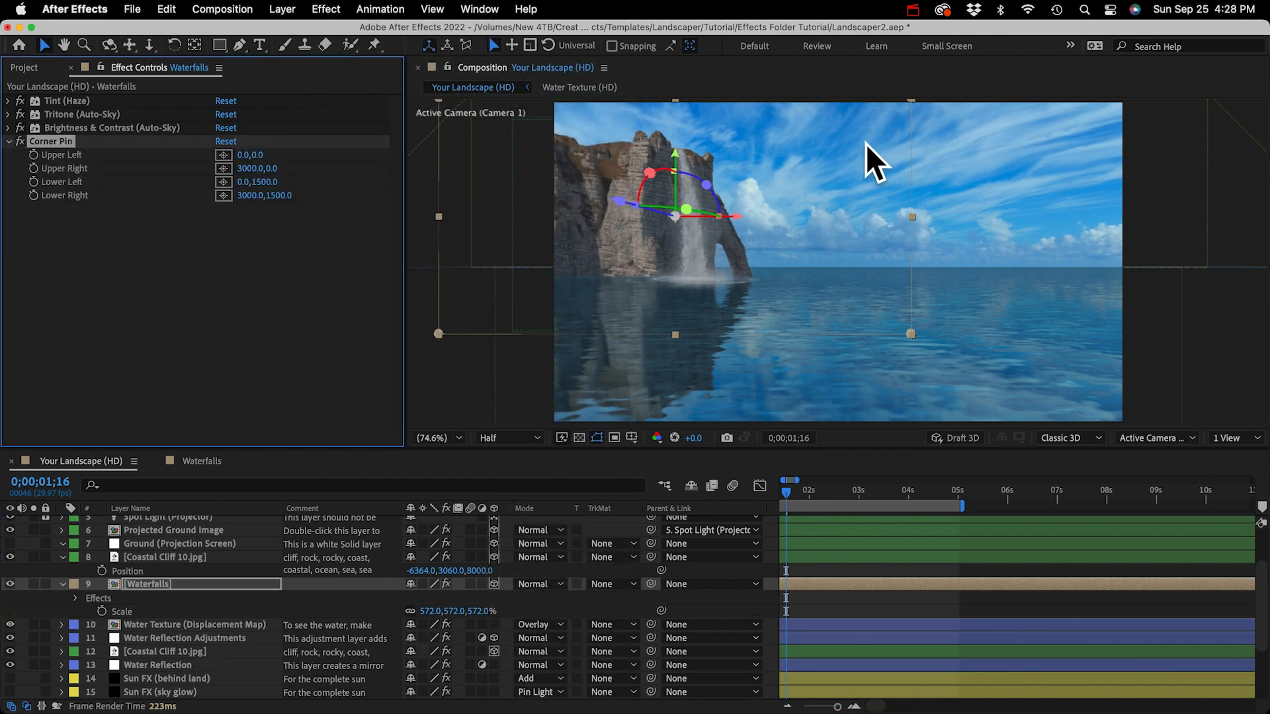
left_click_drag(911, 334, 966, 315)
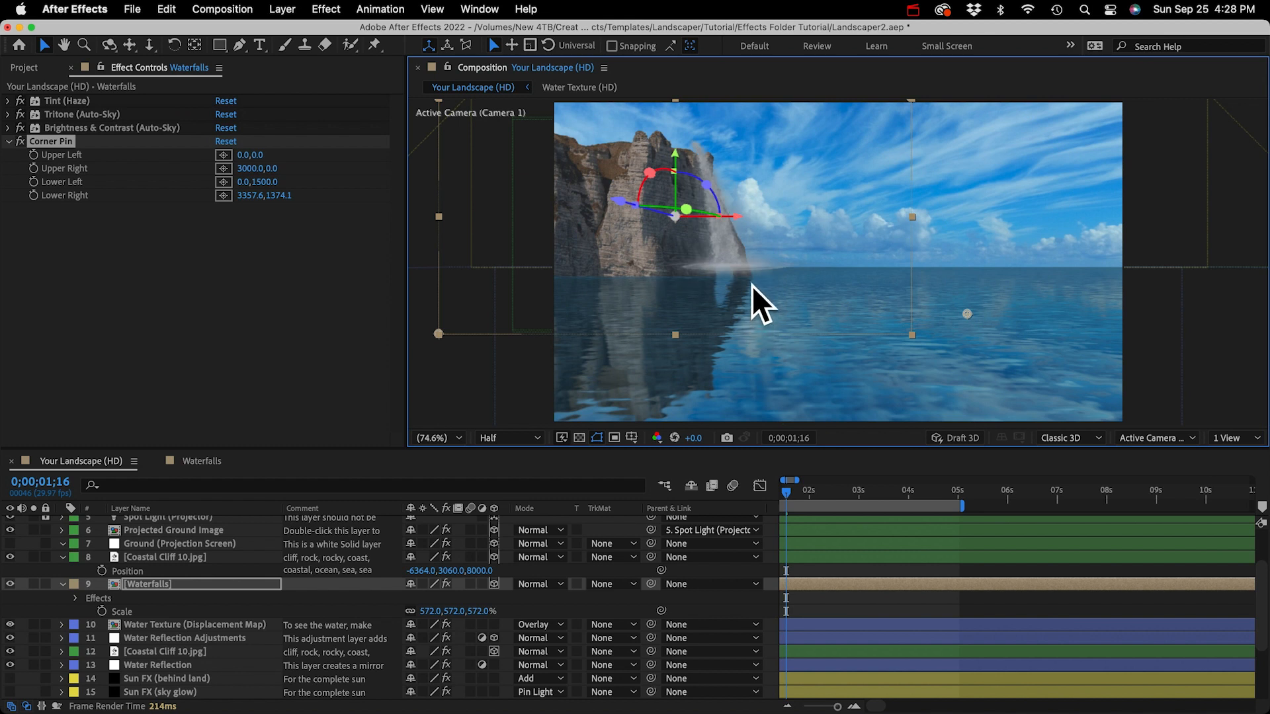
key("h")
left_click_drag(743, 269, 756, 305)
key("super+z")
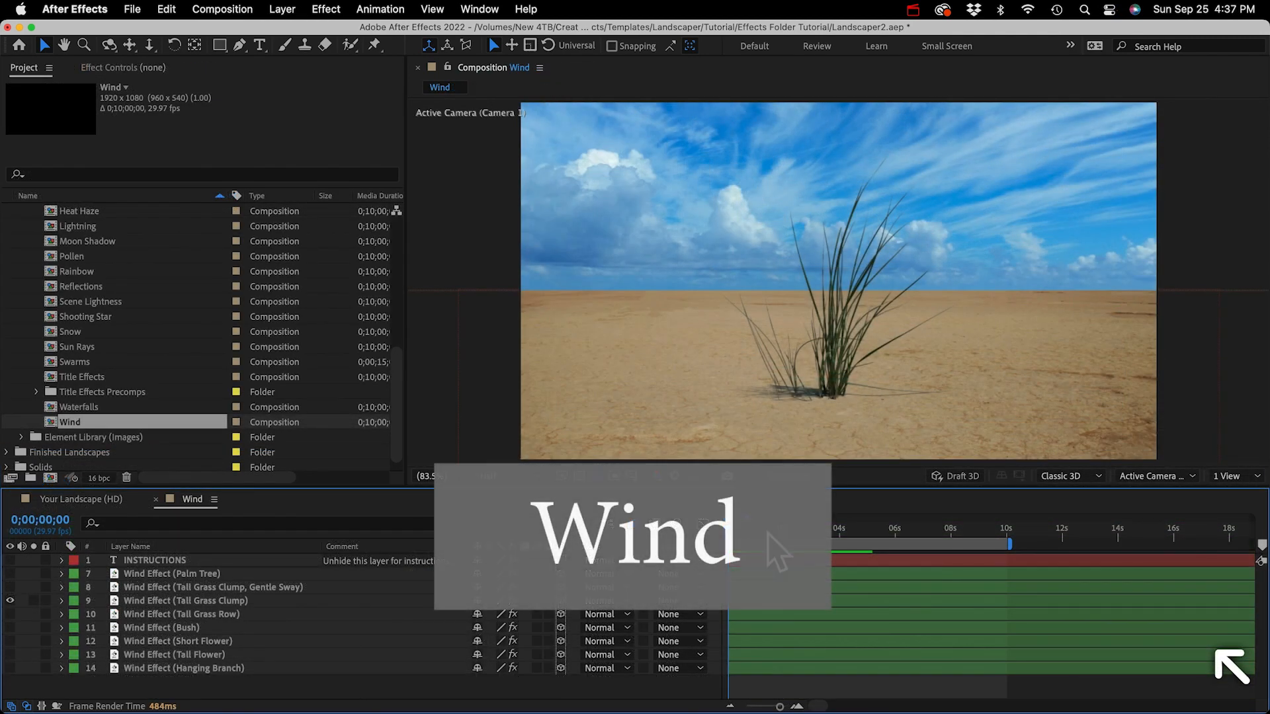
Step: Preview the Wind composition with the tall grass clump swaying
left_click(69, 425)
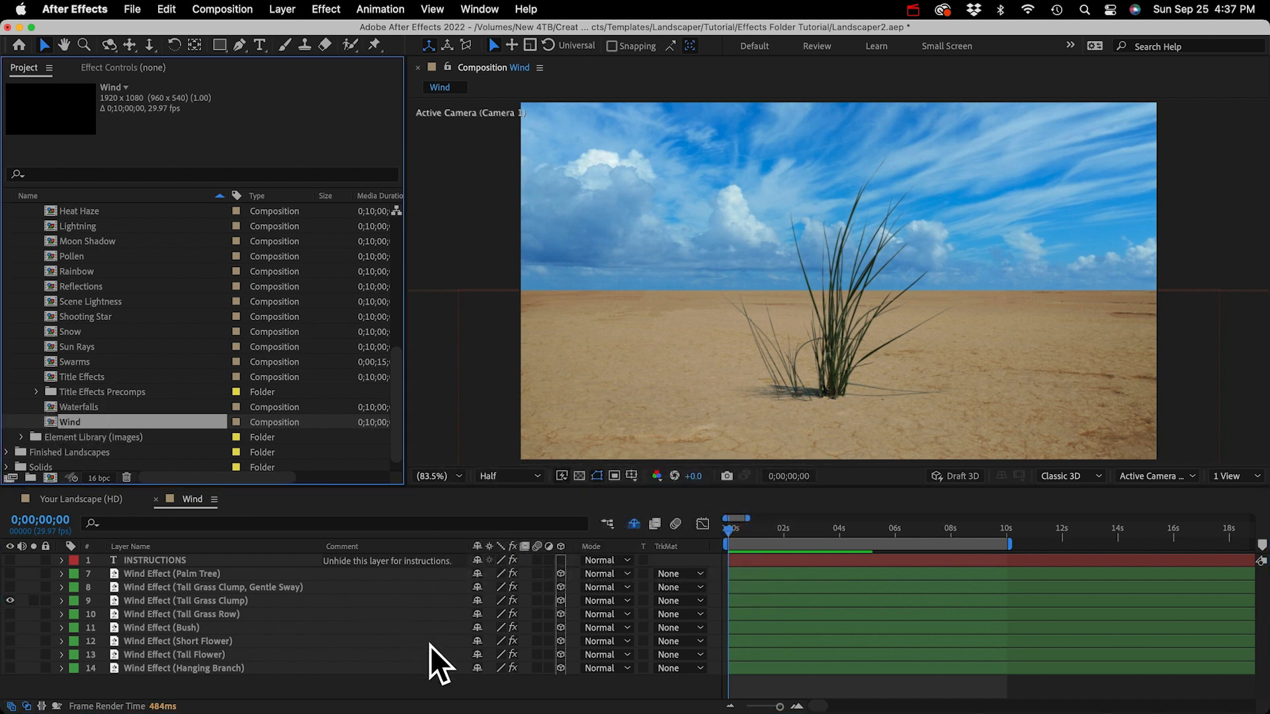
left_click(448, 684)
key("0")
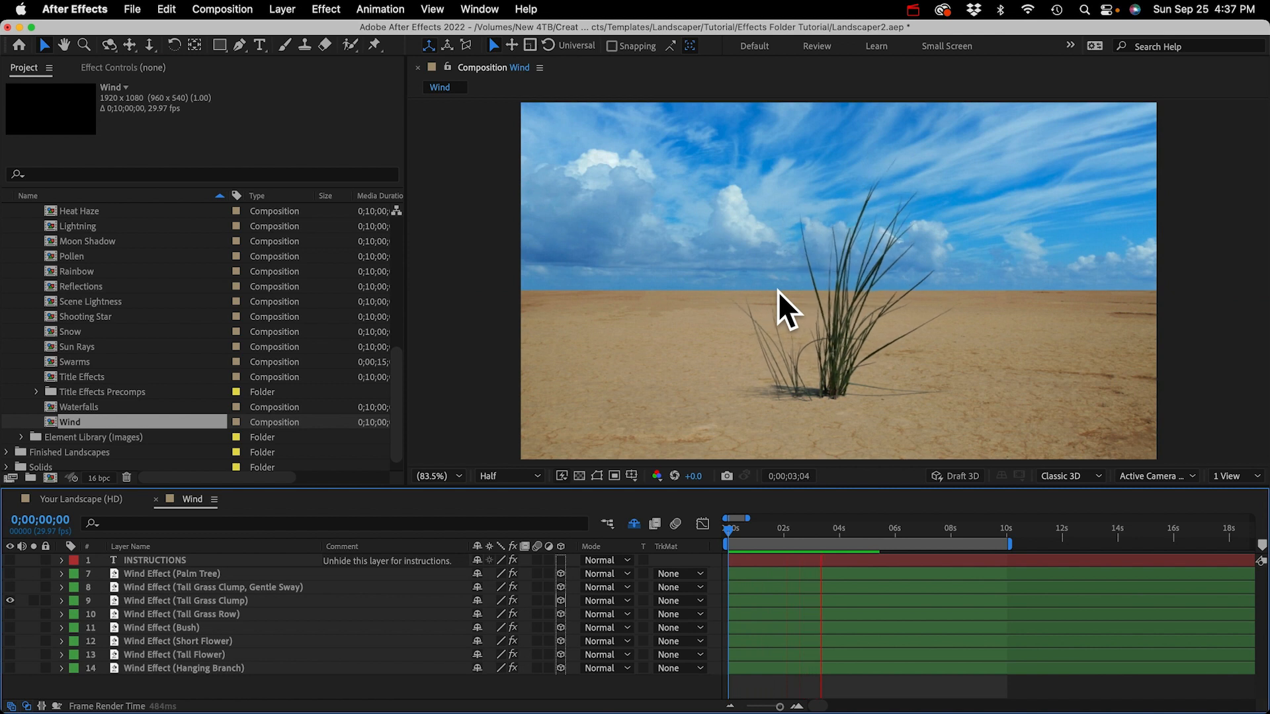
Step: Stop the preview, reveal the shy layers, switch Turn On Wind Effects off and on in the CONTROL LAYER's Scene Controls, and hide the layers again
key("space")
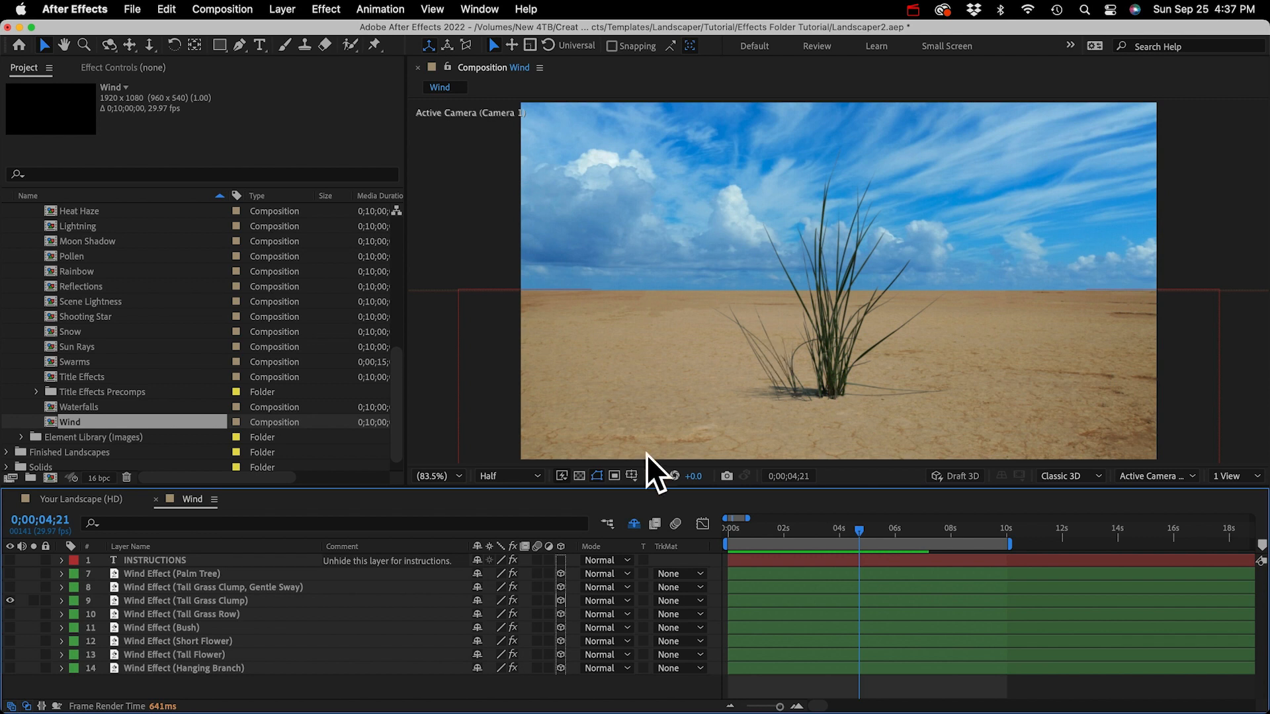
left_click(633, 523)
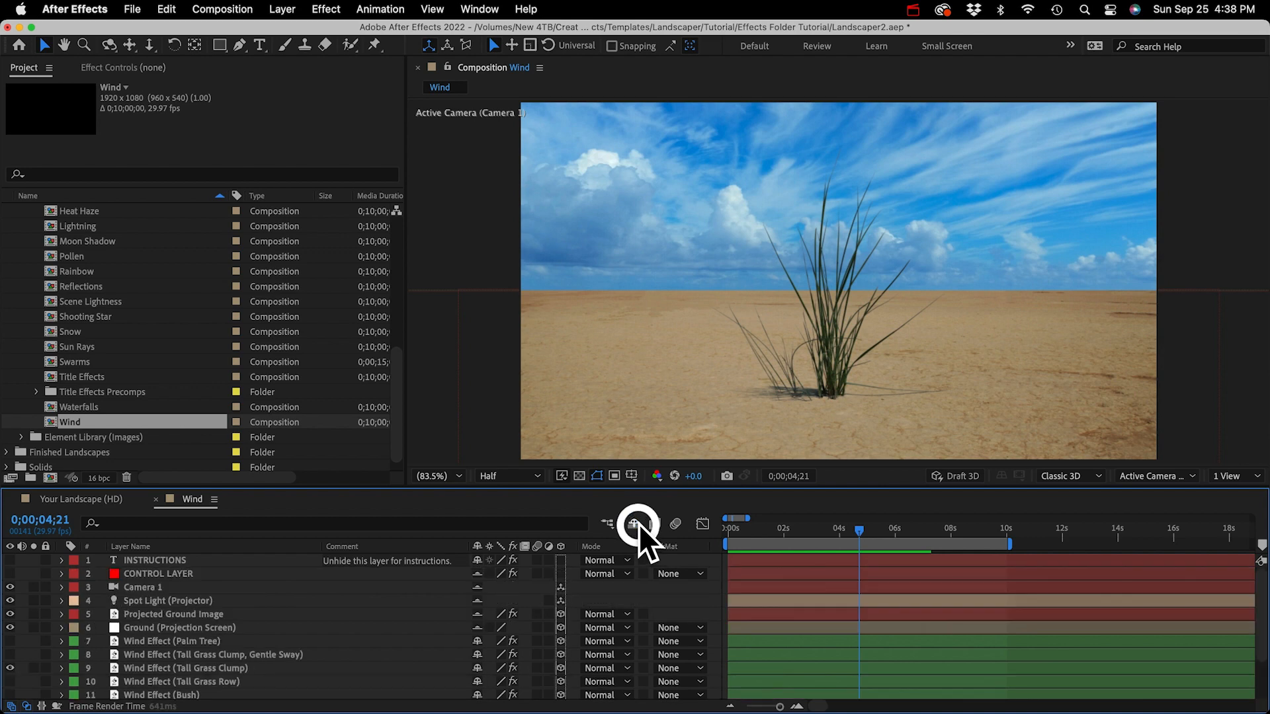
left_click(164, 575)
left_click(131, 68)
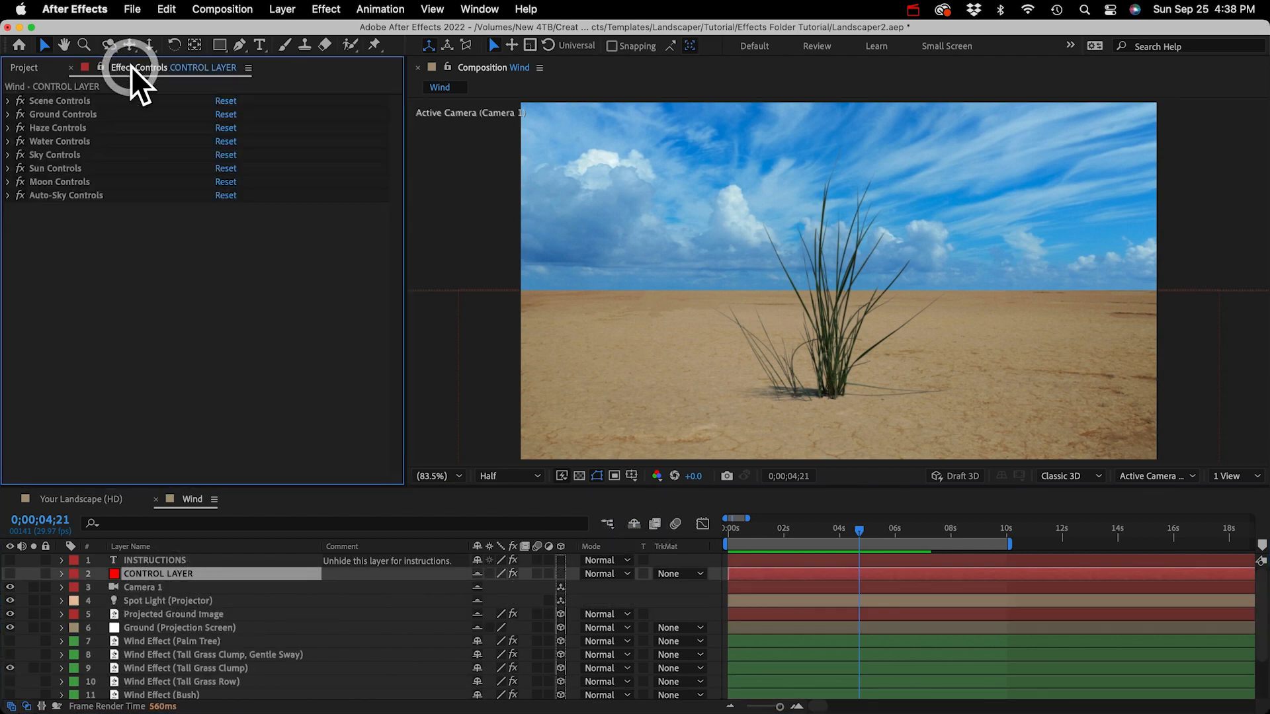
left_click(46, 102)
left_click(9, 101)
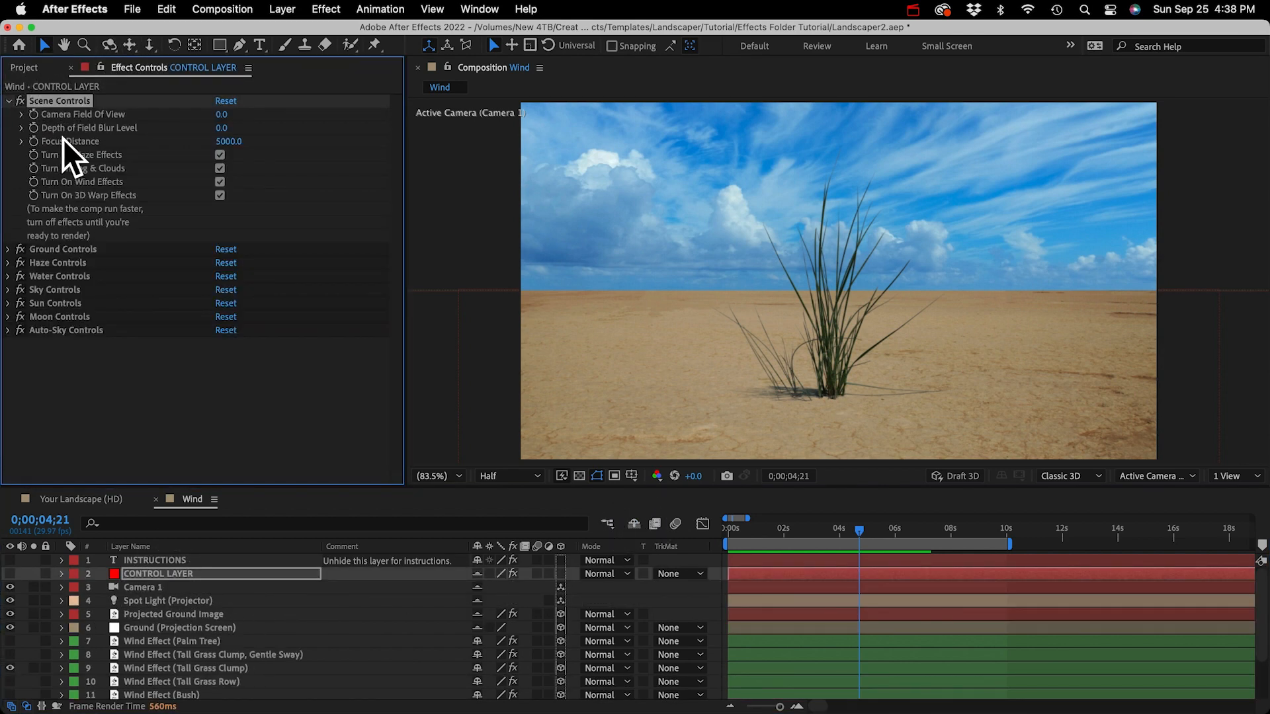
left_click(220, 182)
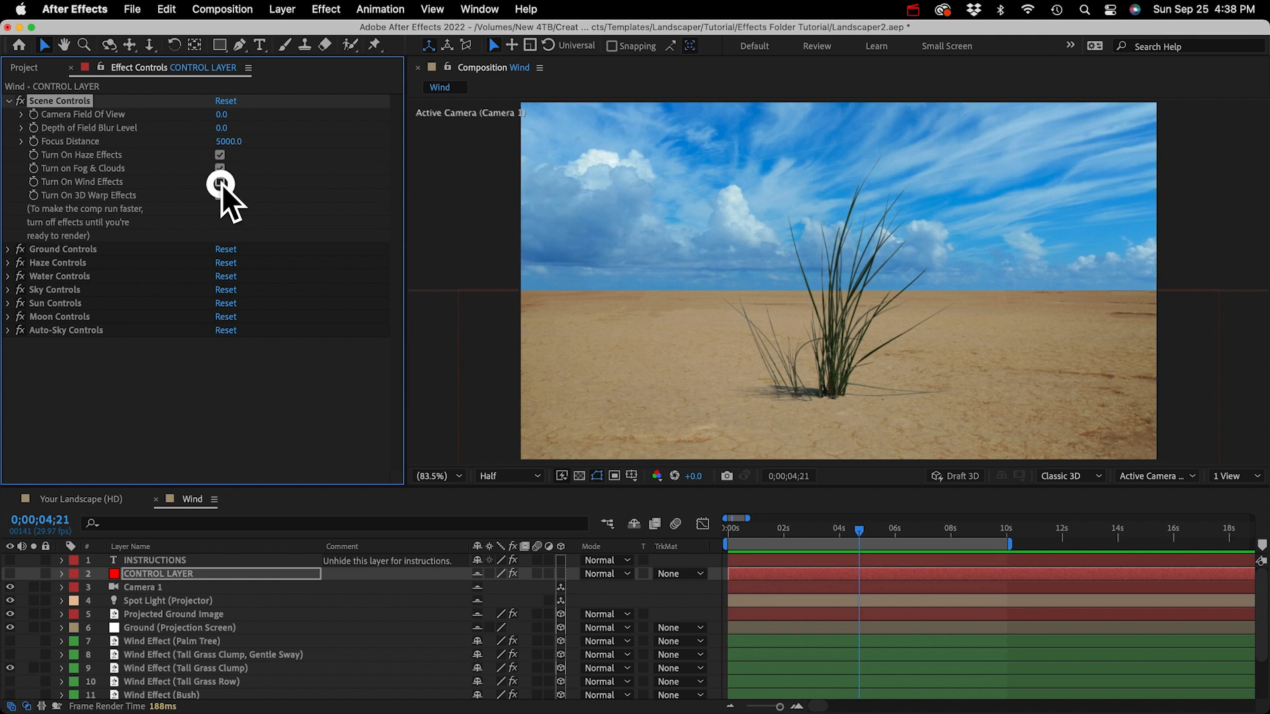
left_click(220, 182)
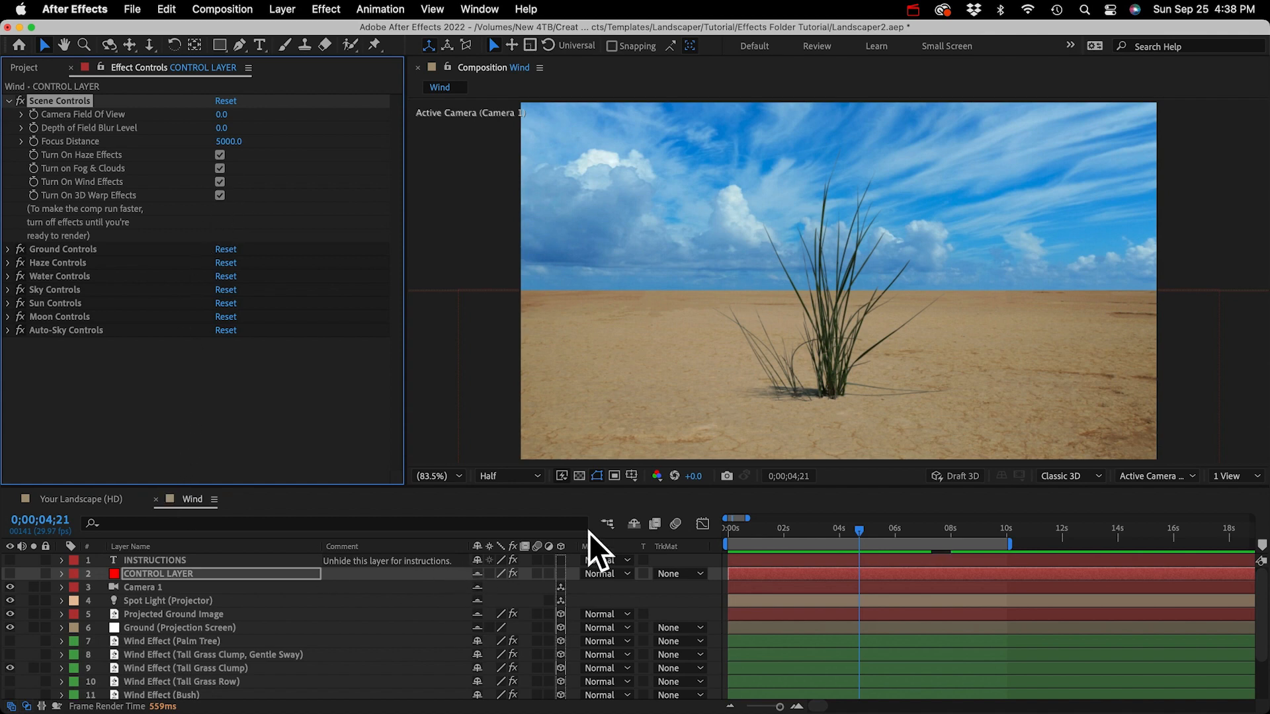
left_click(632, 525)
Step: Try out the Pan Behind tool on the anchor point at the base of the Wind Effect (Tall Grass Clump) layer
left_click(166, 599)
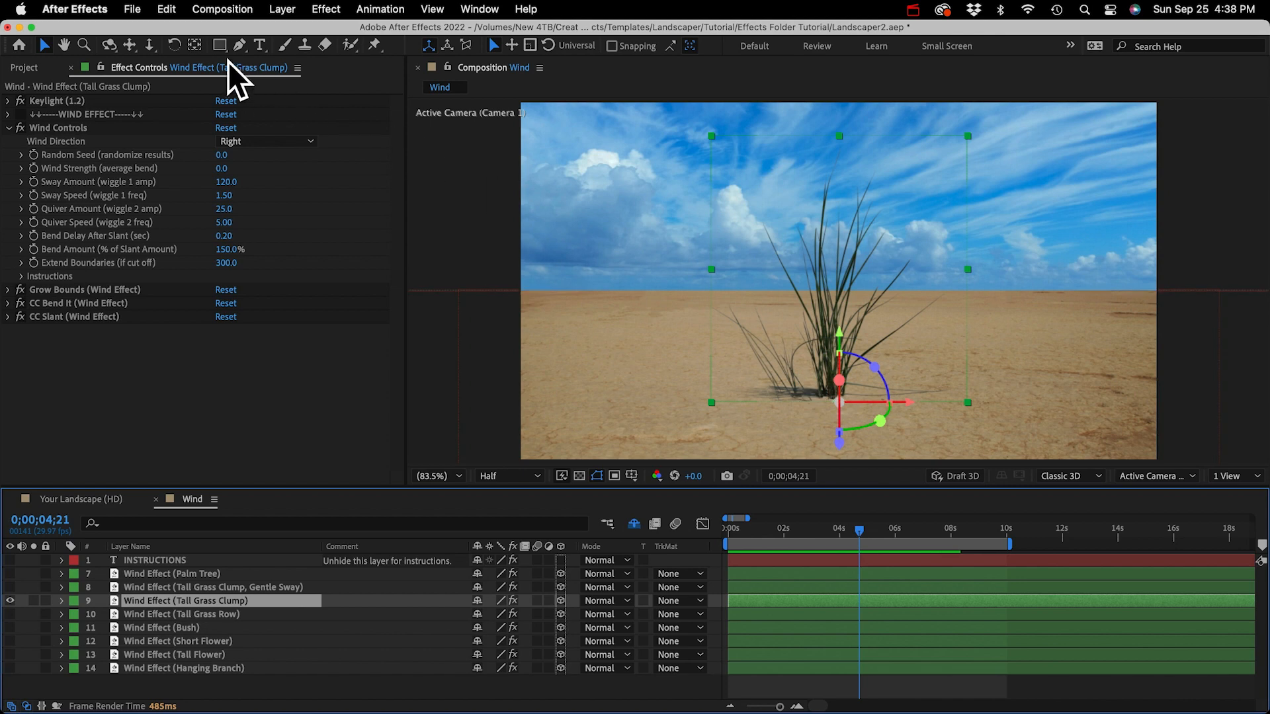
left_click(194, 44)
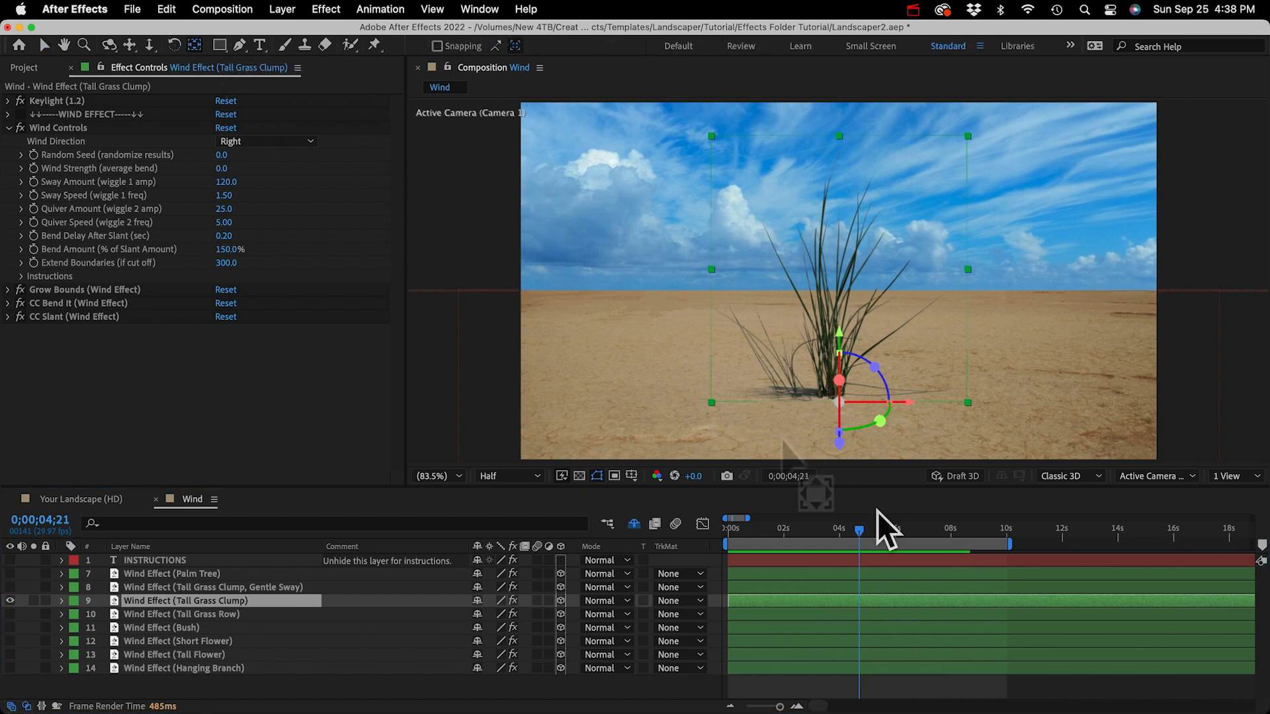
left_click_drag(872, 403, 826, 402)
Step: Hide the Tall Grass Clump layer, show Wind Effect (Tall Grass Row), and preview its motion from the start
left_click(10, 601)
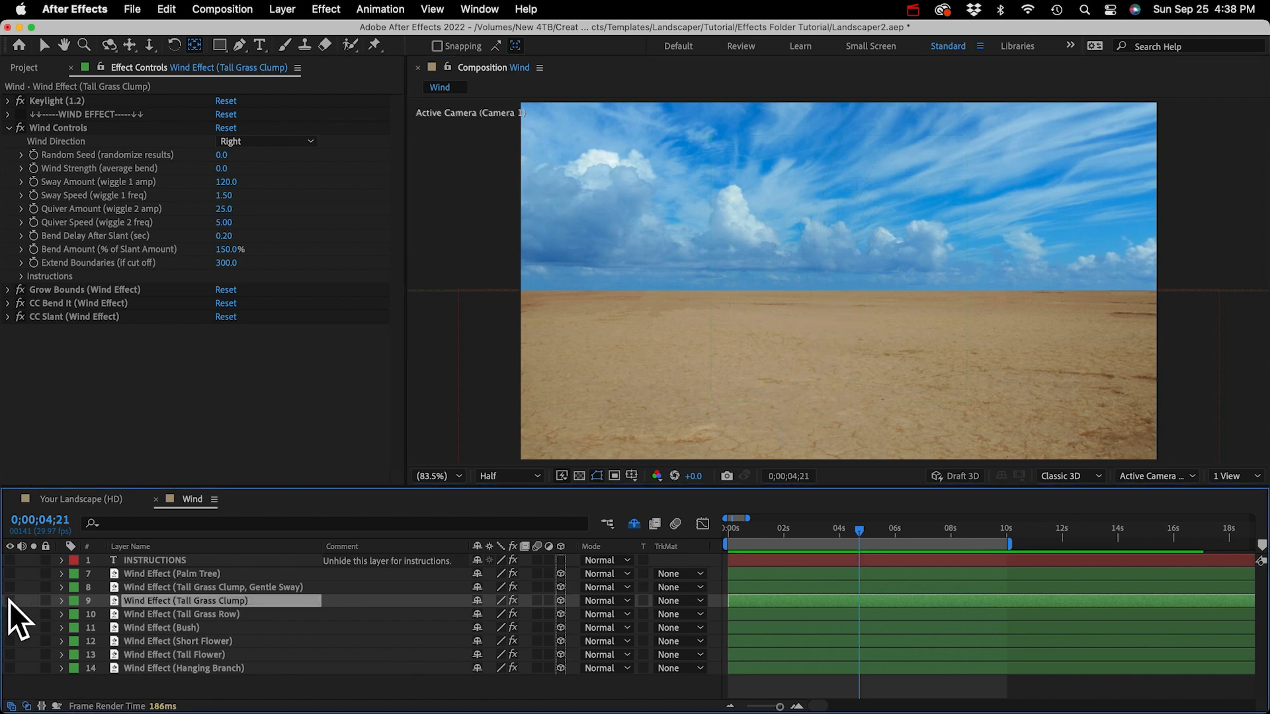
left_click(10, 614)
left_click(144, 612)
key("Home")
key("space")
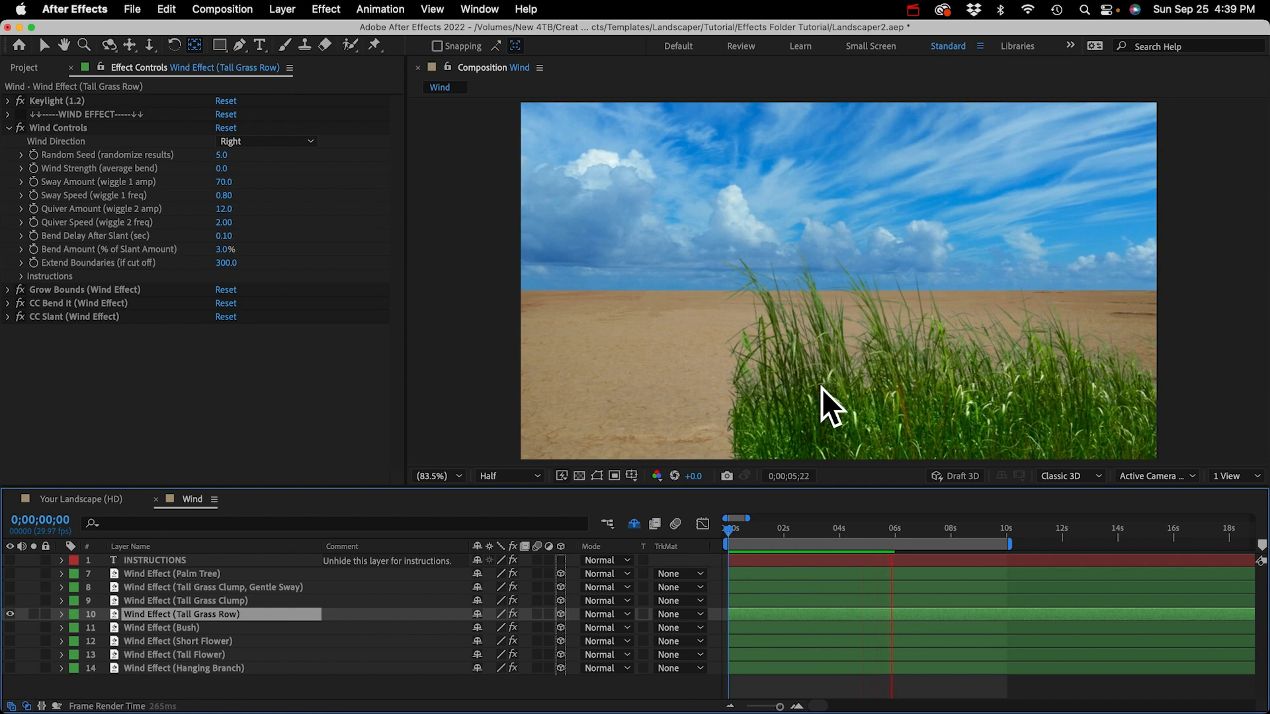
key("space")
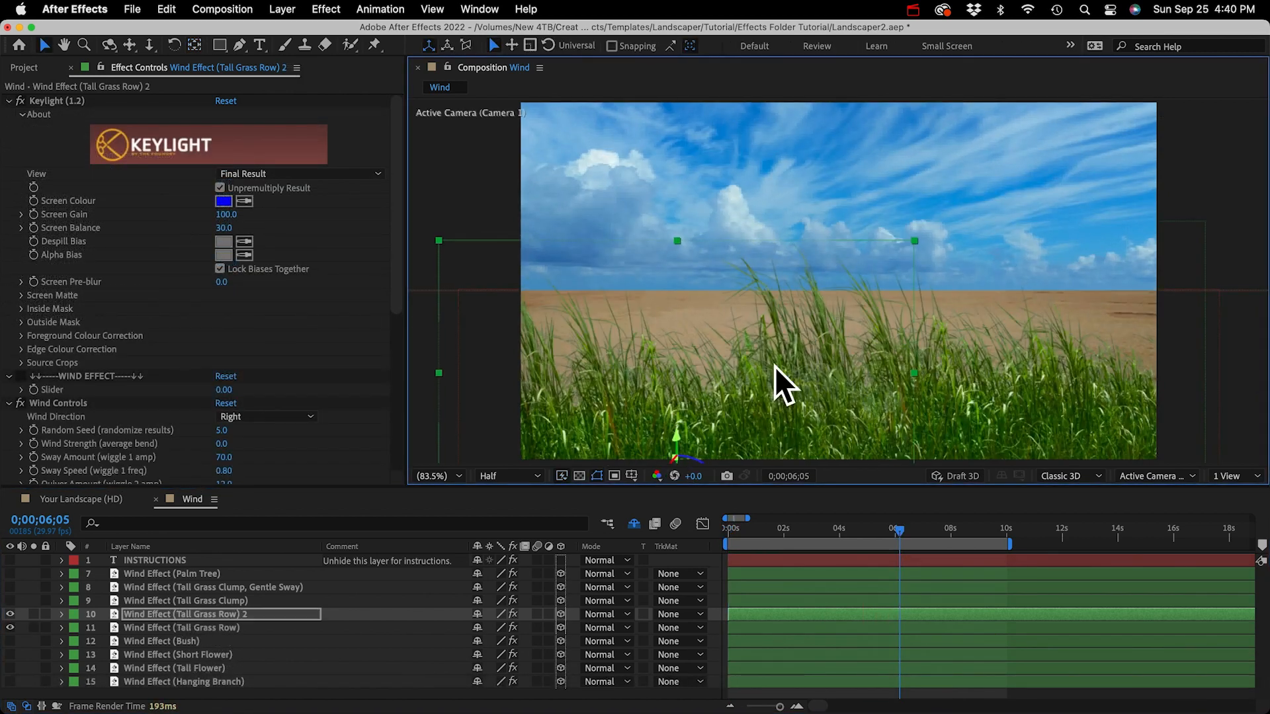
Step: Duplicate the Tall Grass Row layer repeatedly and move the copies to different positions and depths to begin a grass field
key("super+d")
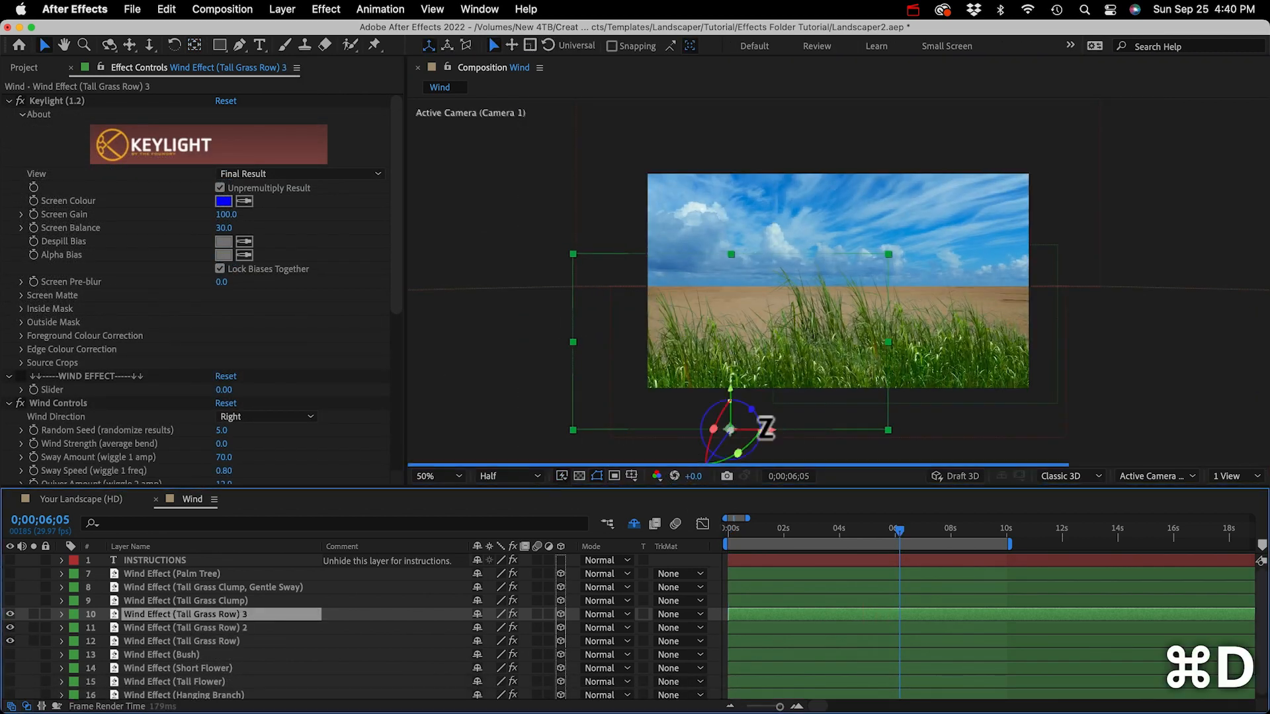
left_click_drag(902, 437, 918, 473)
key("super+d")
left_click_drag(952, 340, 865, 329)
left_click_drag(774, 465, 779, 391)
key("super+d")
key("p")
left_click_drag(537, 628, 658, 639)
Step: Add three more duplicates of a grass row copy and spread them out to thicken the field
left_click(63, 615)
left_click(182, 668)
key("super+d")
key("super+d")
mouse_move(1008, 219)
left_mouse_down()
mouse_move(743, 220)
mouse_move(1032, 218)
left_mouse_up()
left_click_drag(1043, 318, 1010, 294)
key("super+d")
Step: Undo the last move of the grass row copy, adjust its scale, and reposition it within the field
left_click_drag(1003, 213, 851, 215)
key("super+z")
key("s")
left_click(477, 682)
left_click_drag(494, 682, 513, 684)
left_click_drag(840, 291, 866, 281)
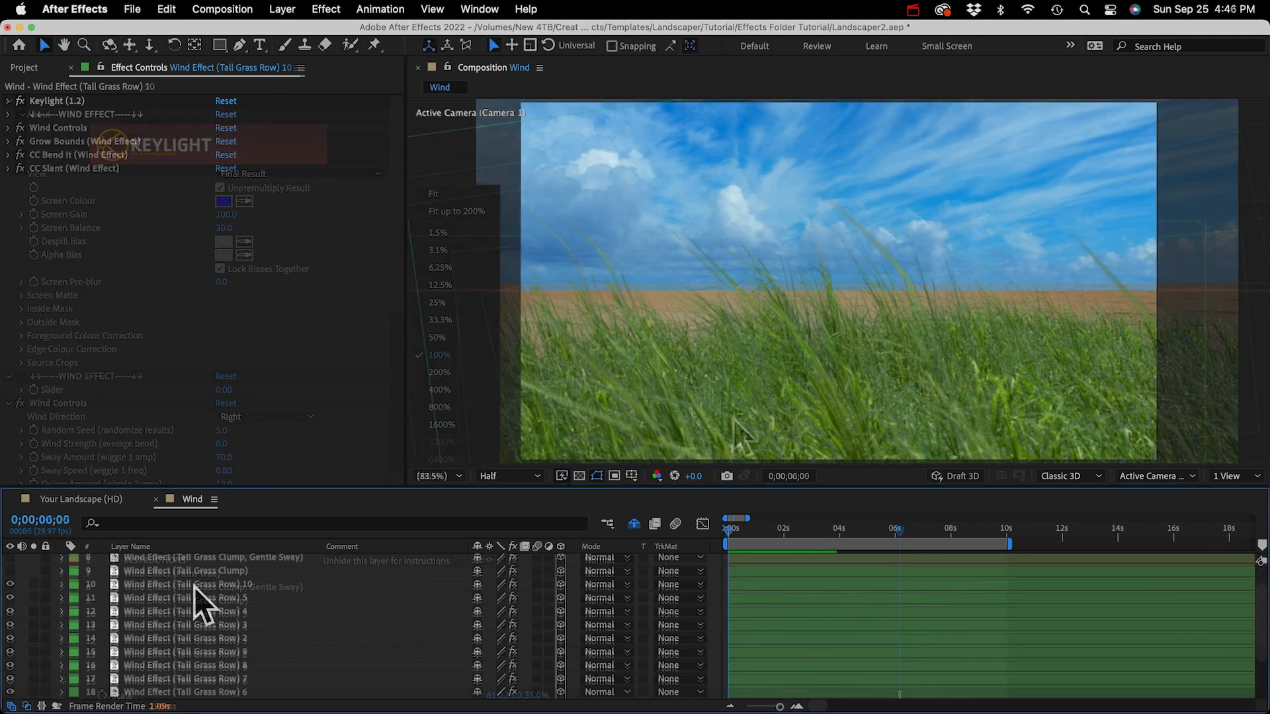
Step: Preview the duplicated grass field and delete Tall Grass Row copies 2 to 10, keeping only the original layer
key("0")
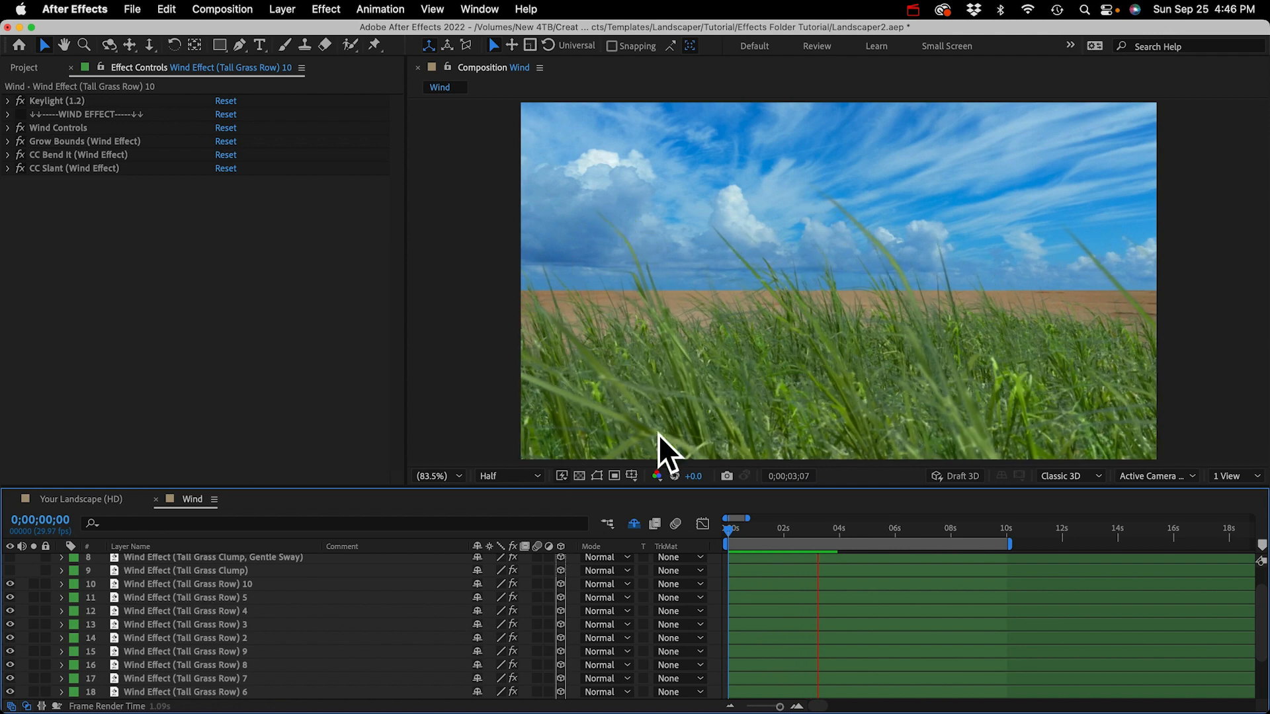
key("space")
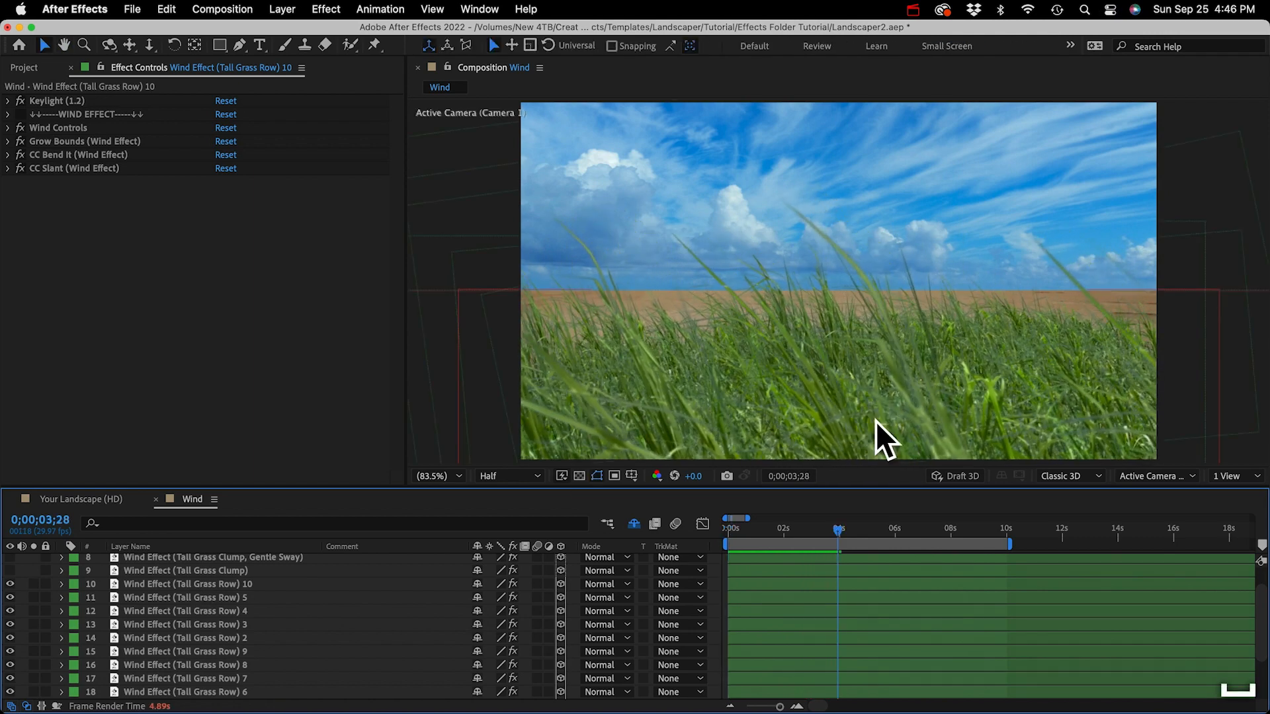
left_click(185, 582)
scroll(187, 592, "down", 5)
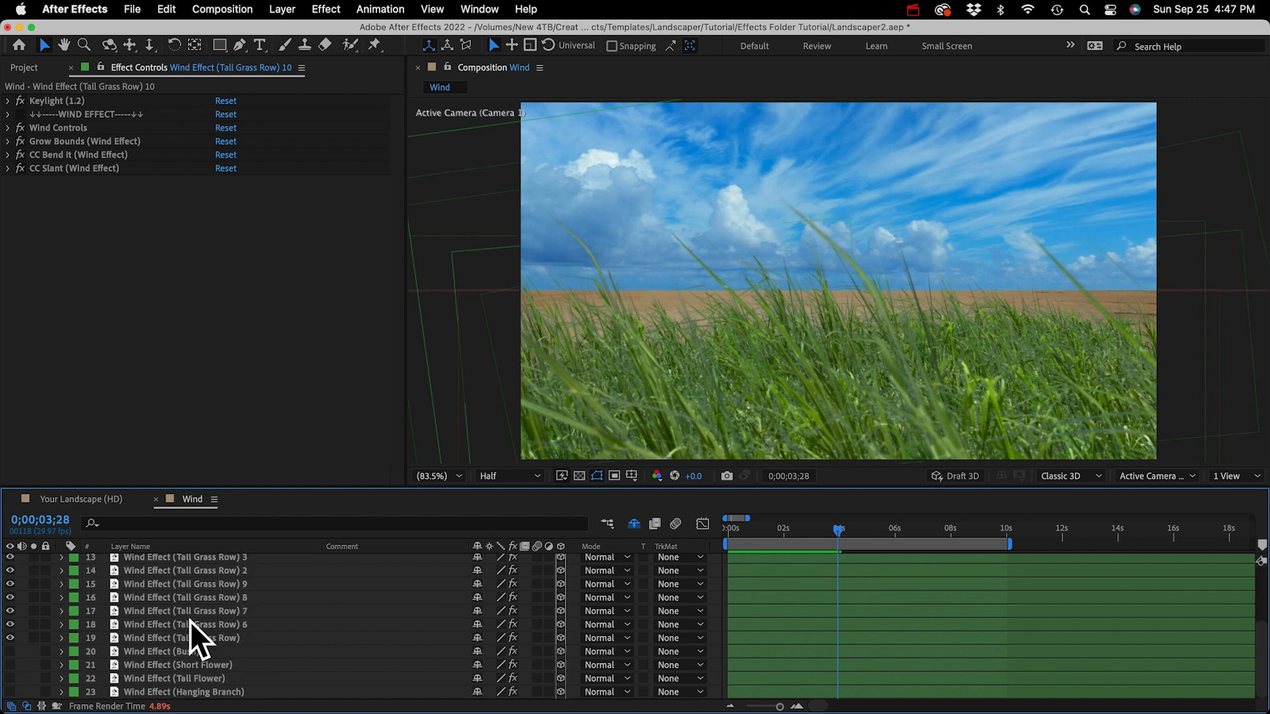
left_click(190, 624, "shift")
key("BackSpace")
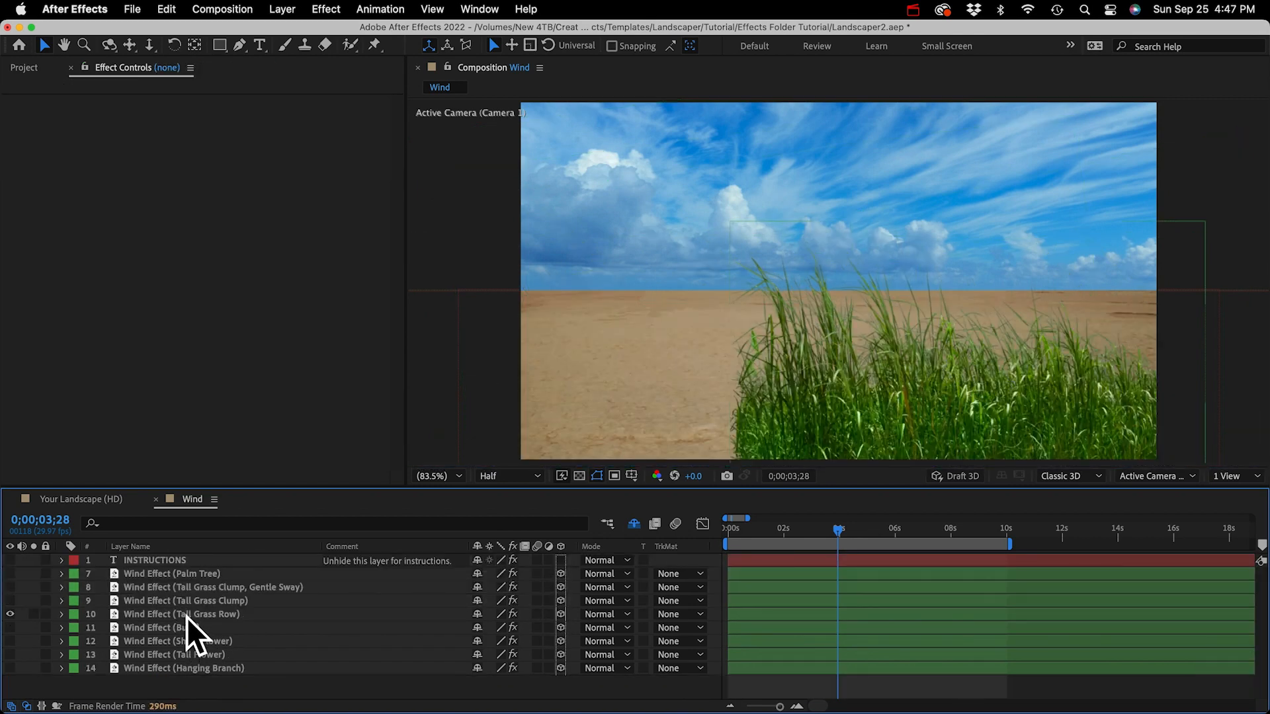
Step: Set Random Seed to 65 in the Wind Controls of the Tall Grass Row layer
left_click(187, 617)
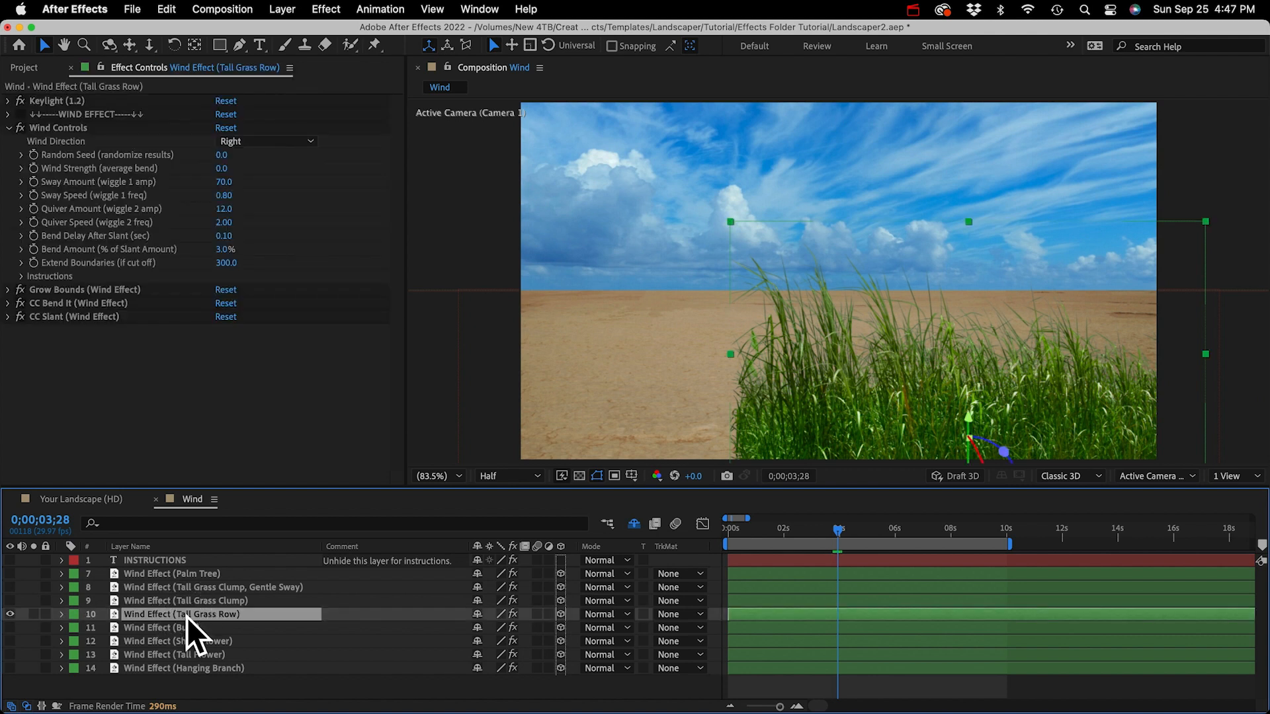
left_click(70, 156)
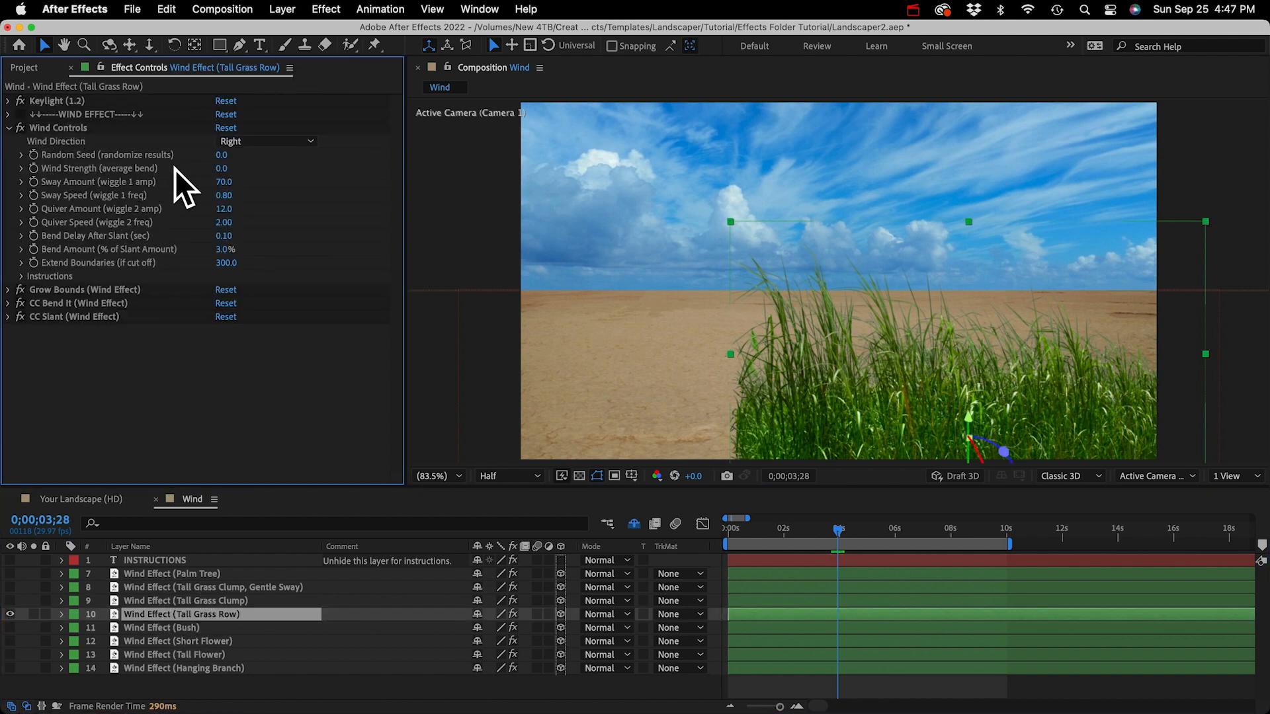
left_click_drag(223, 155, 275, 155)
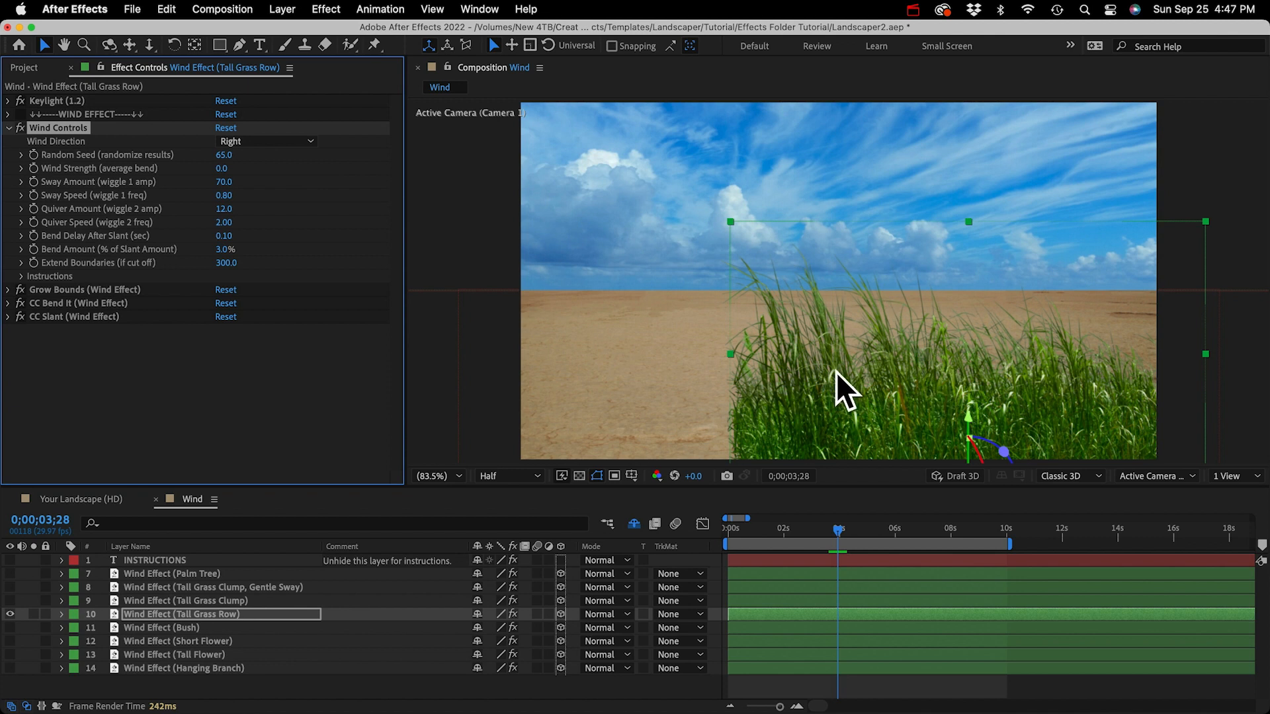
Step: Hide Tall Grass Row, show and hide the Bush and Short Flower layers in turn, and make Tall Grass Clump visible and selected
left_click(10, 614)
left_click(10, 627)
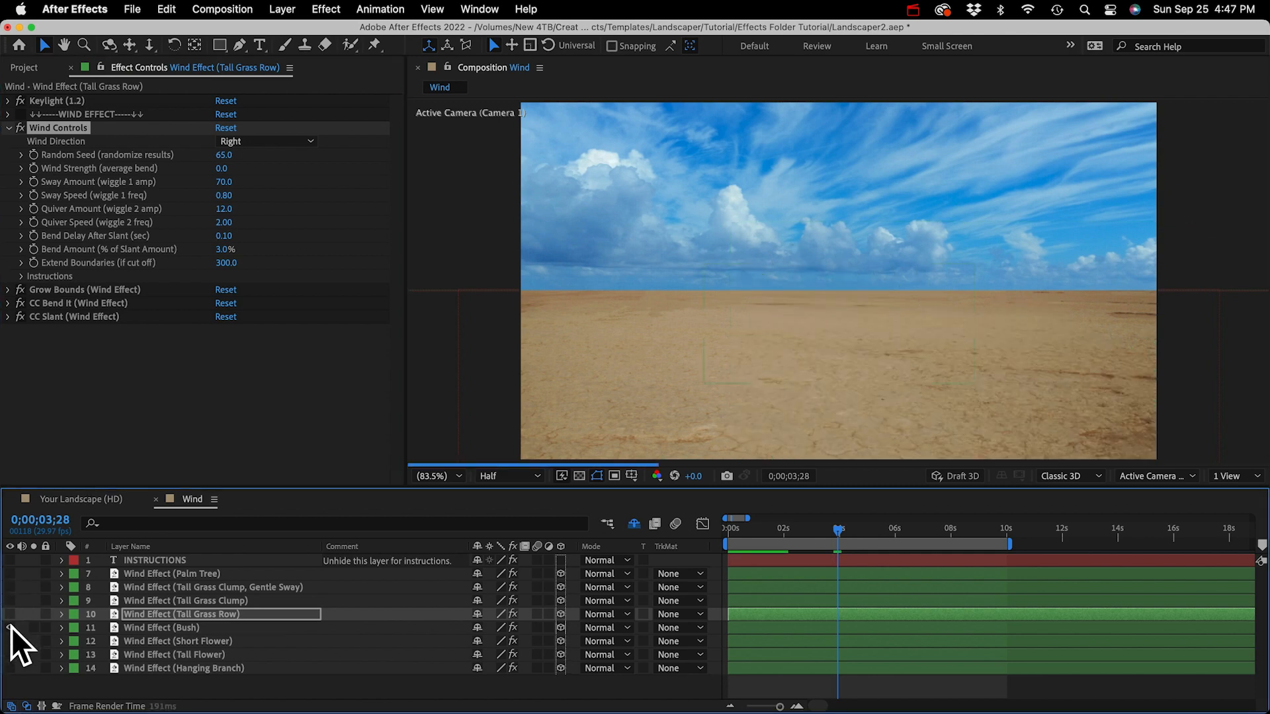
left_click(11, 626)
left_click(10, 641)
left_click(11, 641)
left_click(11, 601)
left_click(138, 600)
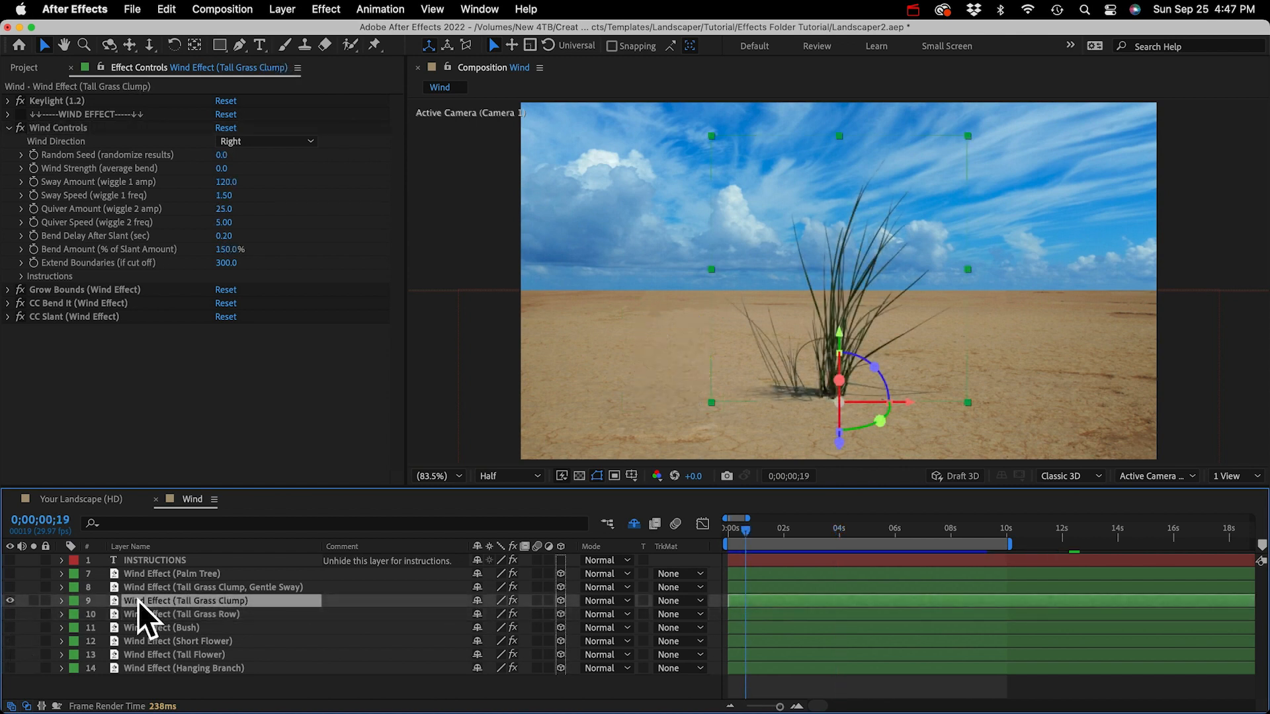
Step: Disable CC Bend It on the Tall Grass Clump layer and preview the motion with CC Slant alone
left_click(69, 317)
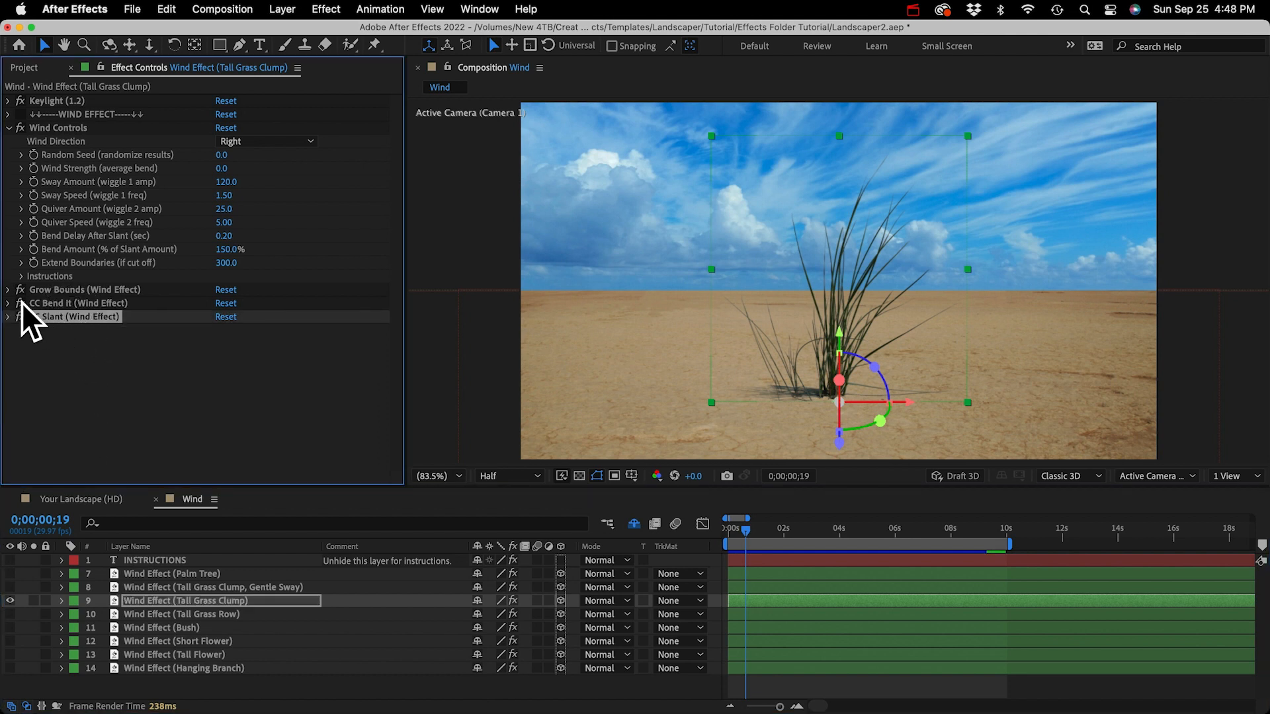
key("space")
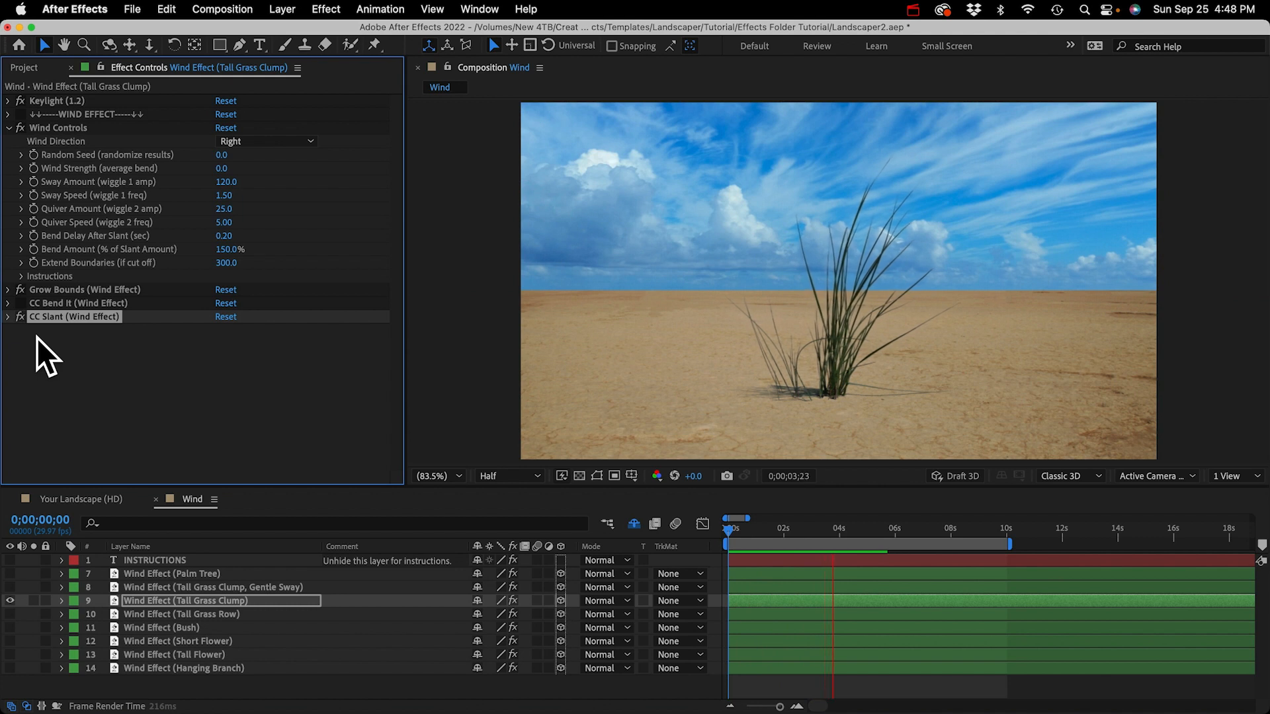
key("space")
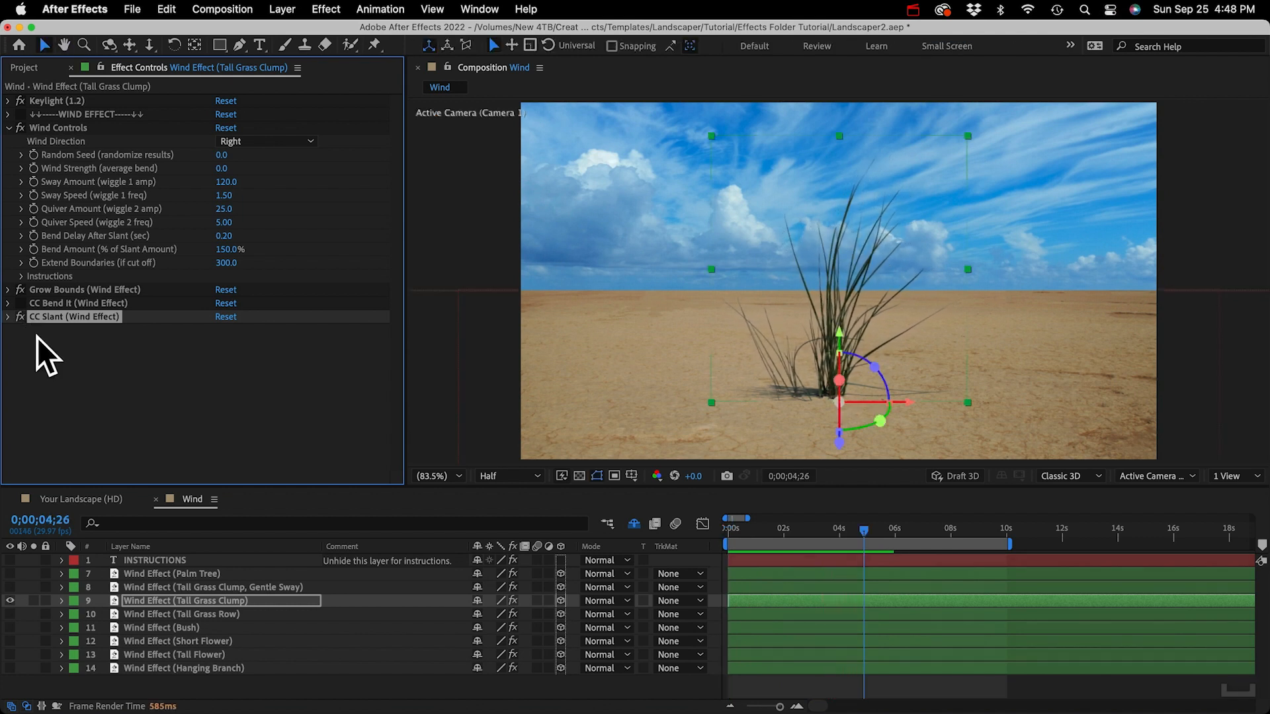
Step: Enable CC Bend It and disable CC Slant to preview the bend alone, and switch CC Slant back on
left_click(61, 303)
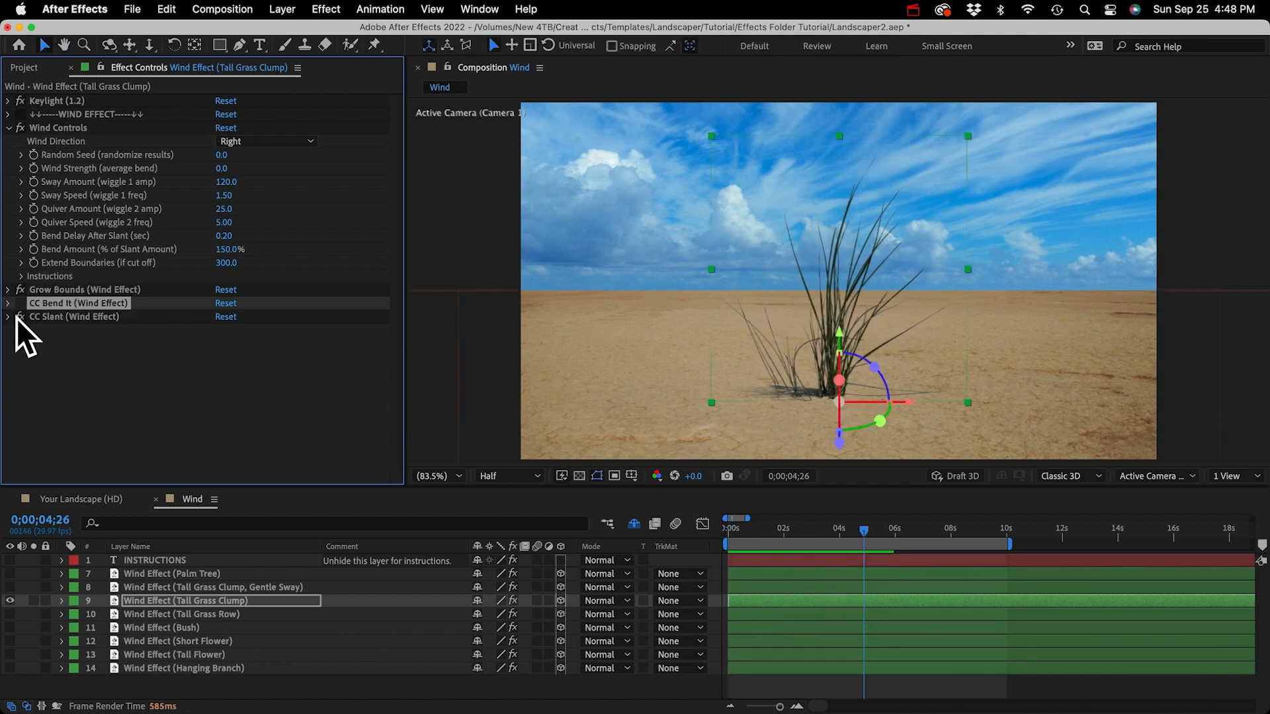
left_click(19, 317)
key("space")
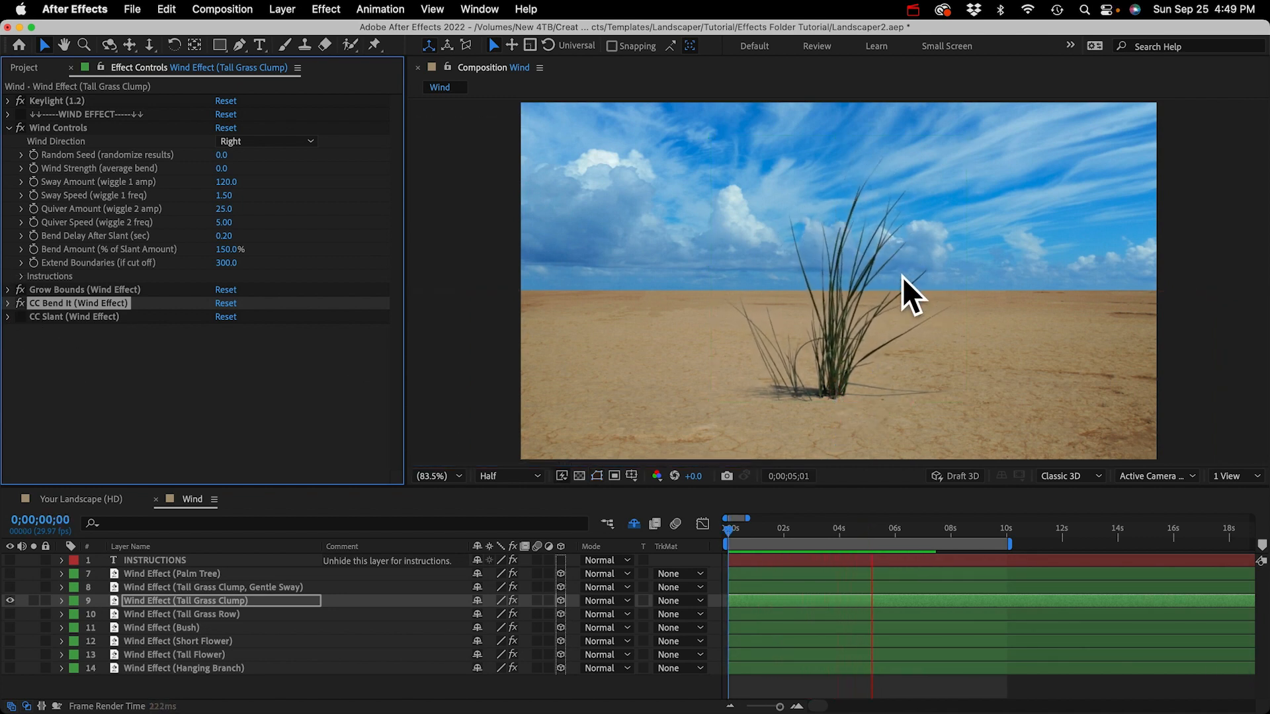
key("space")
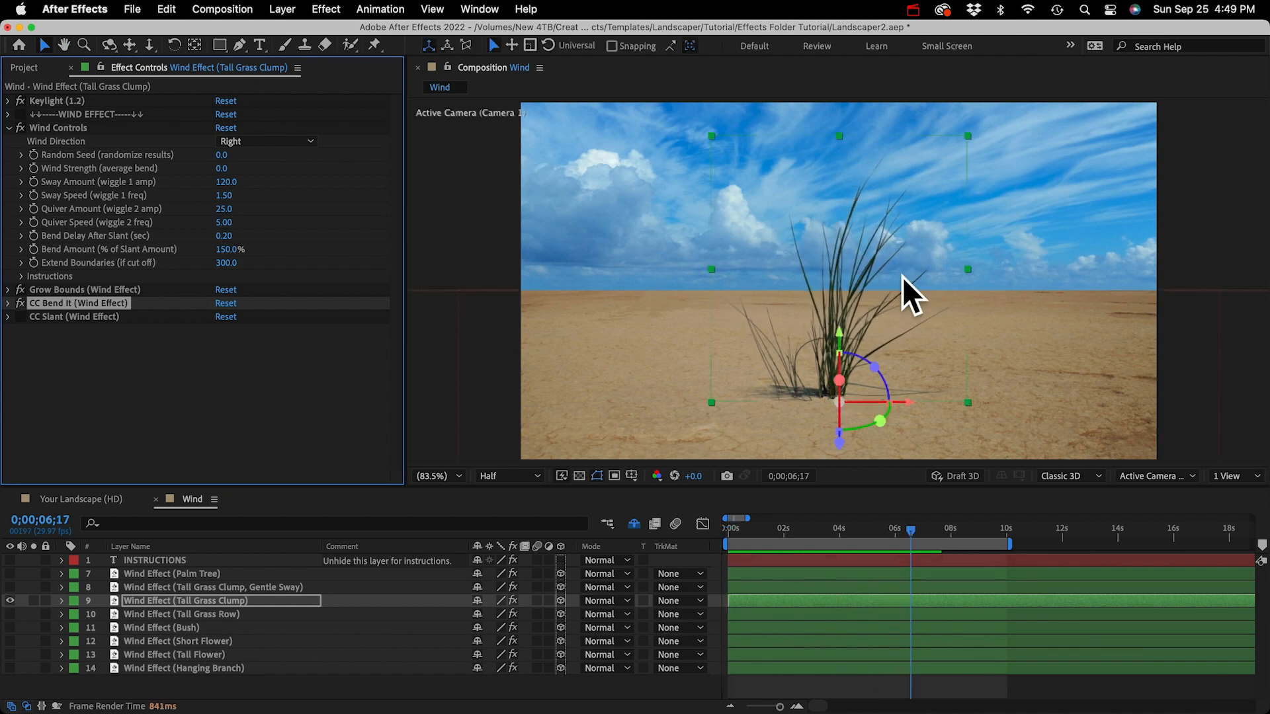
left_click(20, 313)
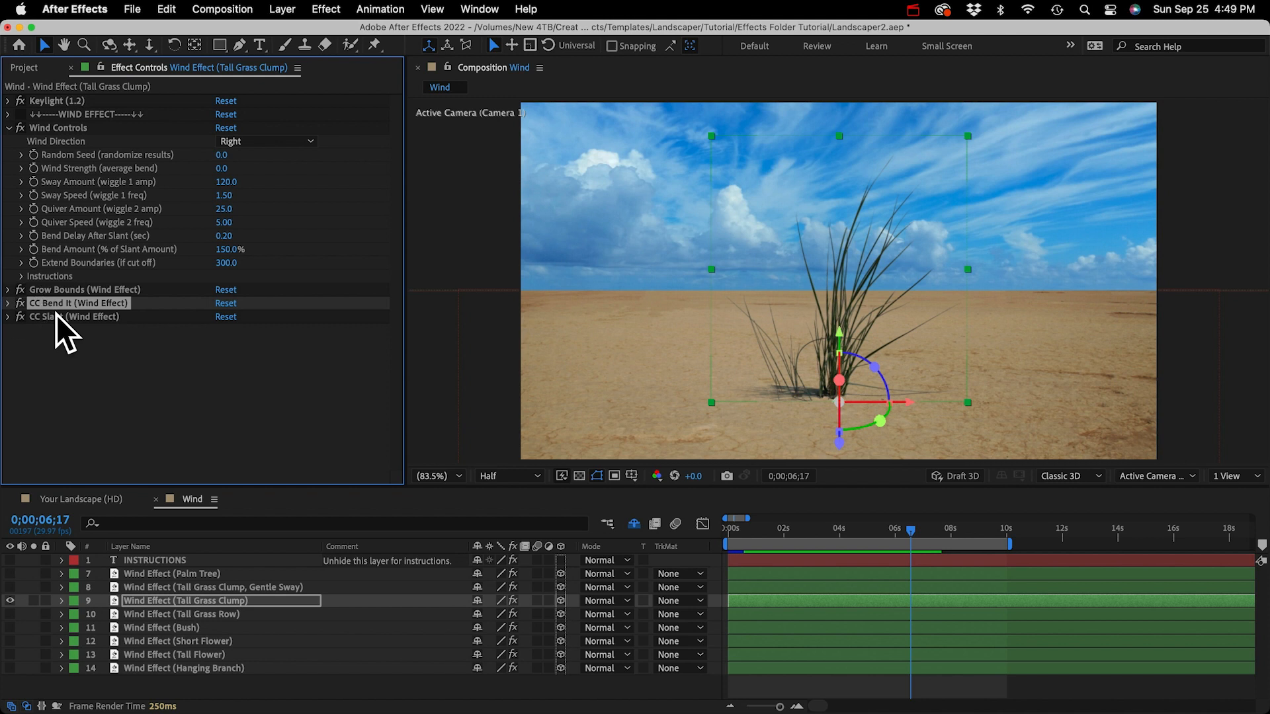
Step: Raise Sway Amount to 298 in the Tall Grass Clump layer's Wind Controls and preview the stronger sway
left_click(58, 316)
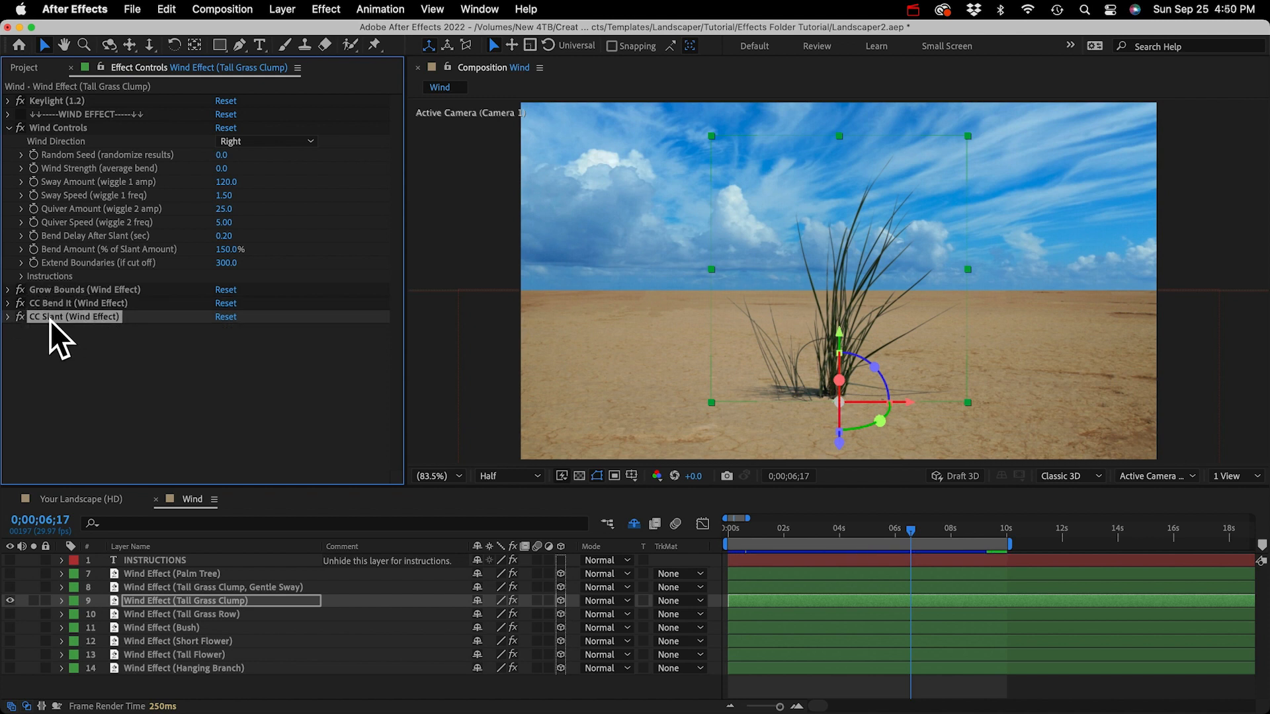
left_click(60, 304)
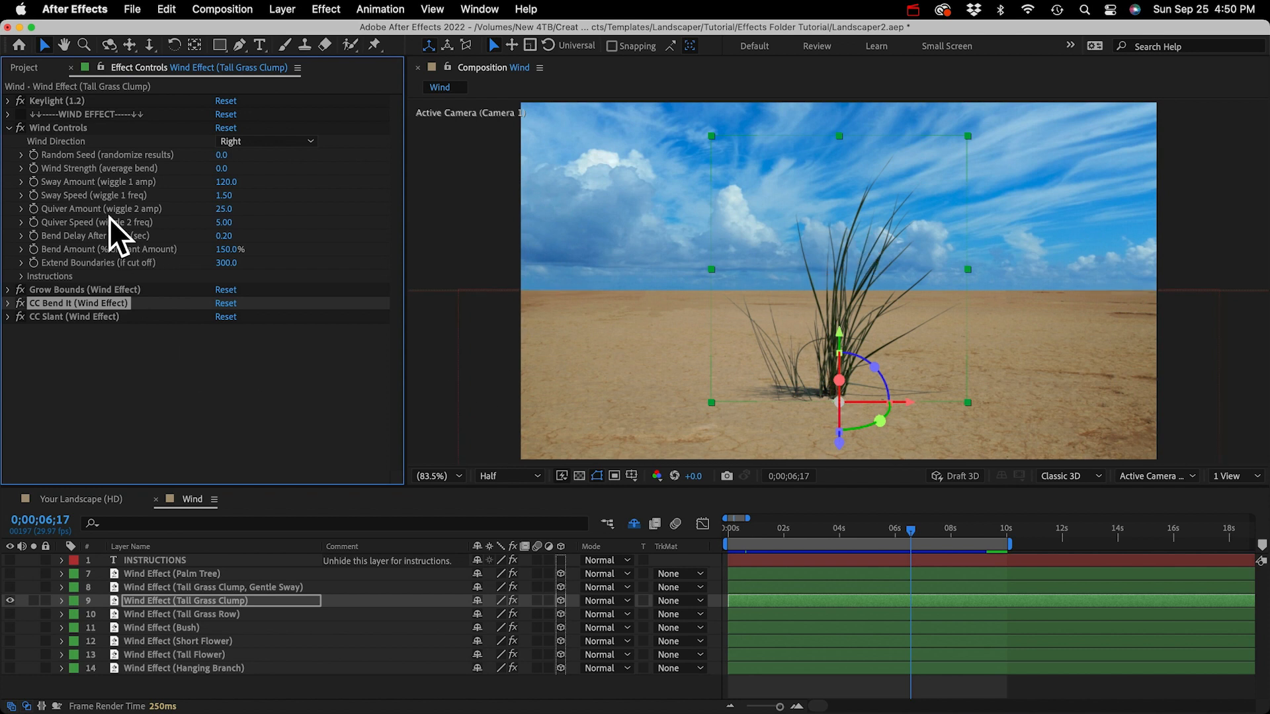
left_click(65, 129)
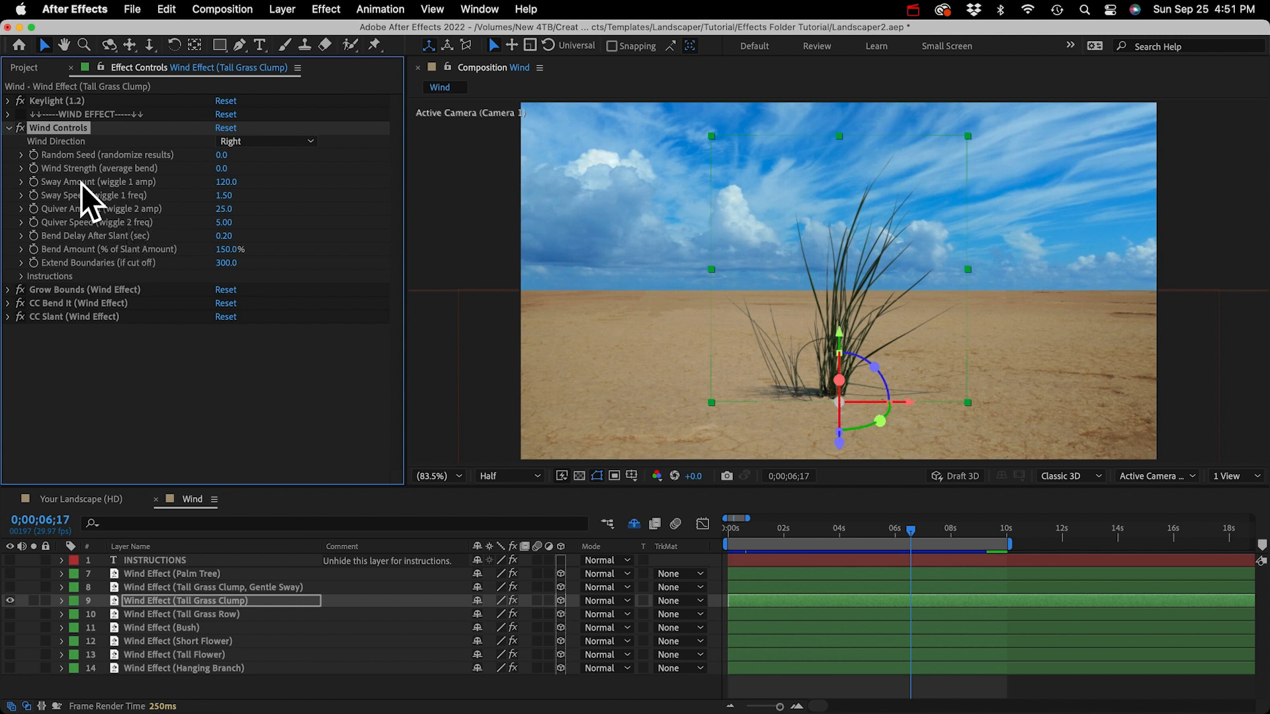
left_click_drag(240, 182, 347, 192)
key("space")
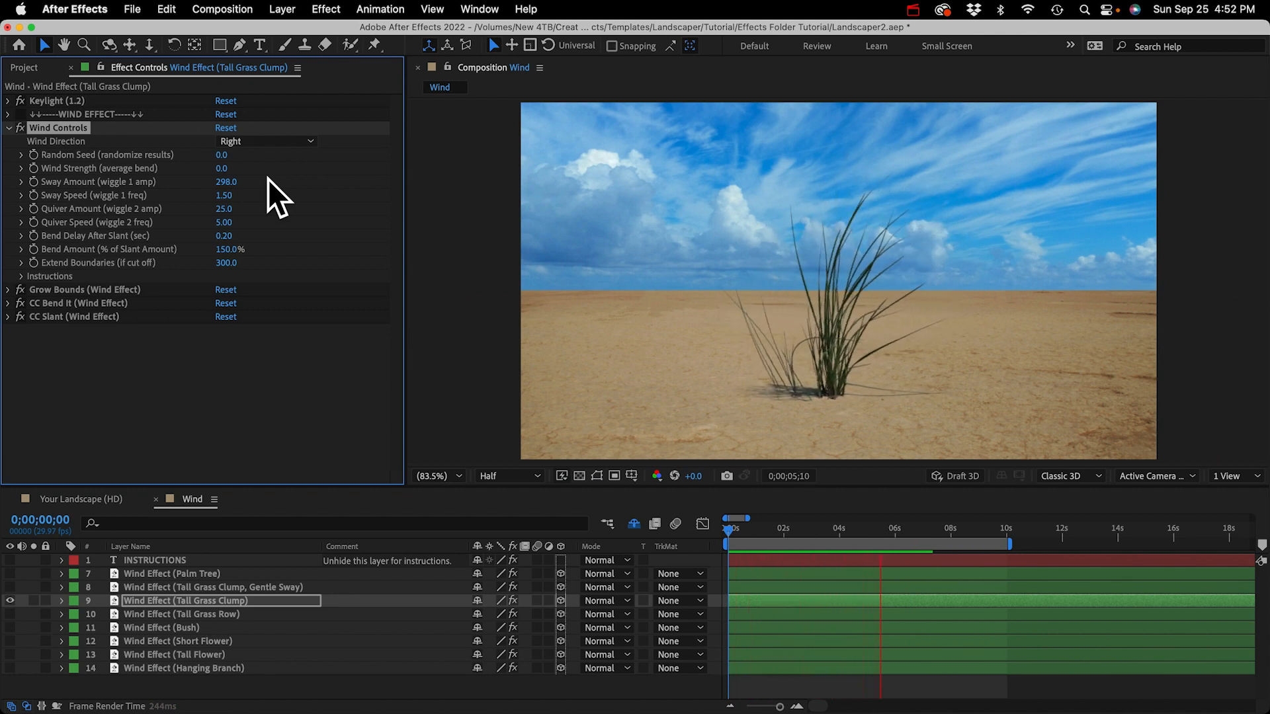
key("space")
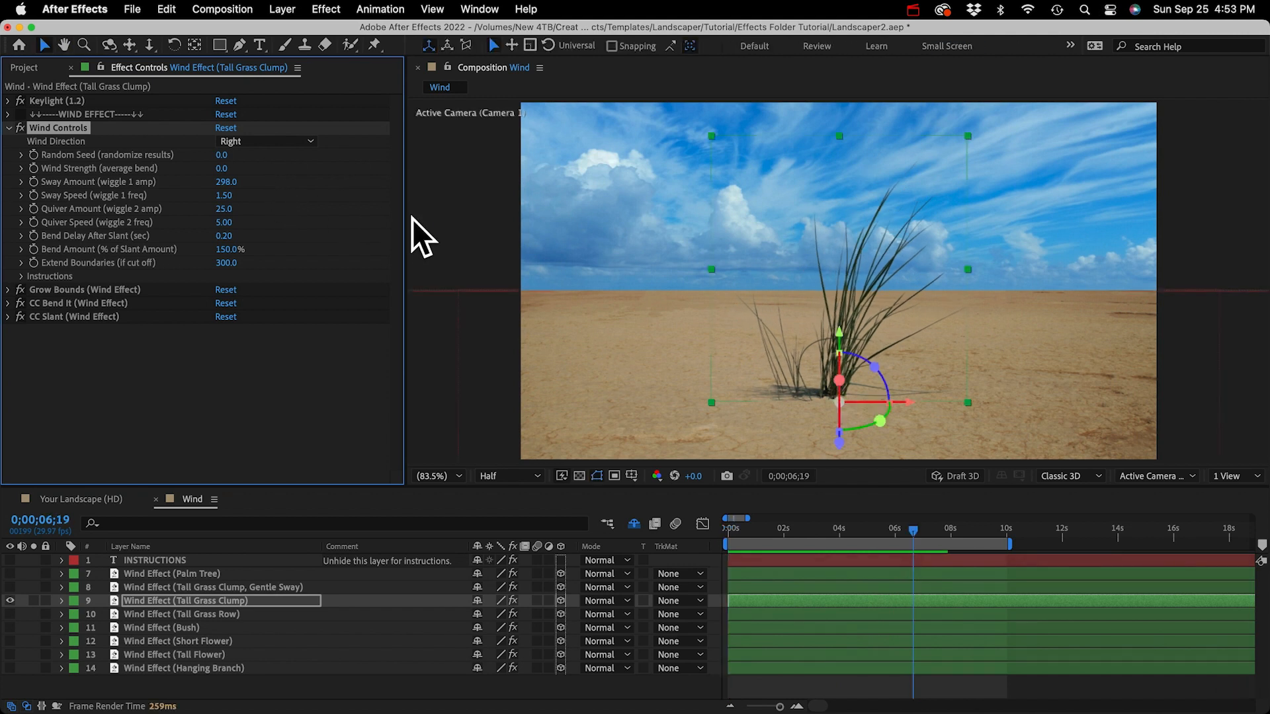
Step: Set Bend Amount to 156% and Bend Delay After Slant to 0.15 seconds in the Tall Grass Clump layer's Wind Controls
left_click(49, 304)
left_click(53, 318)
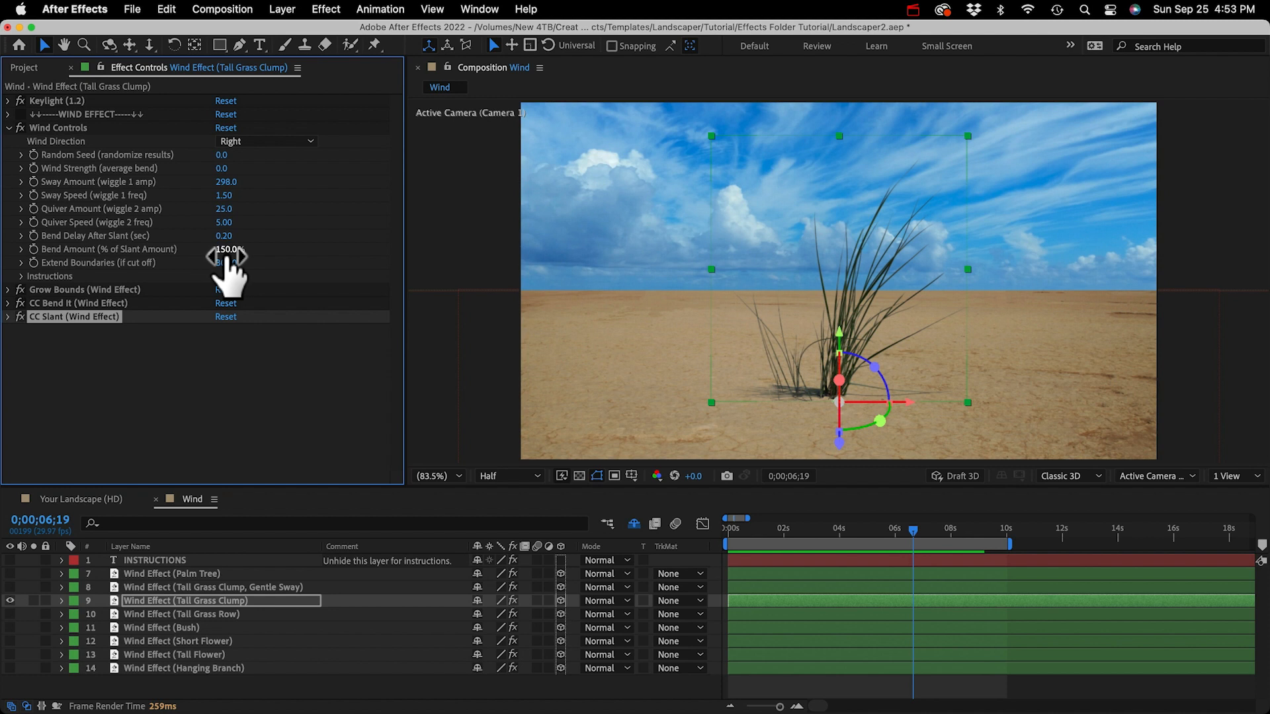
left_click_drag(228, 253, 232, 253)
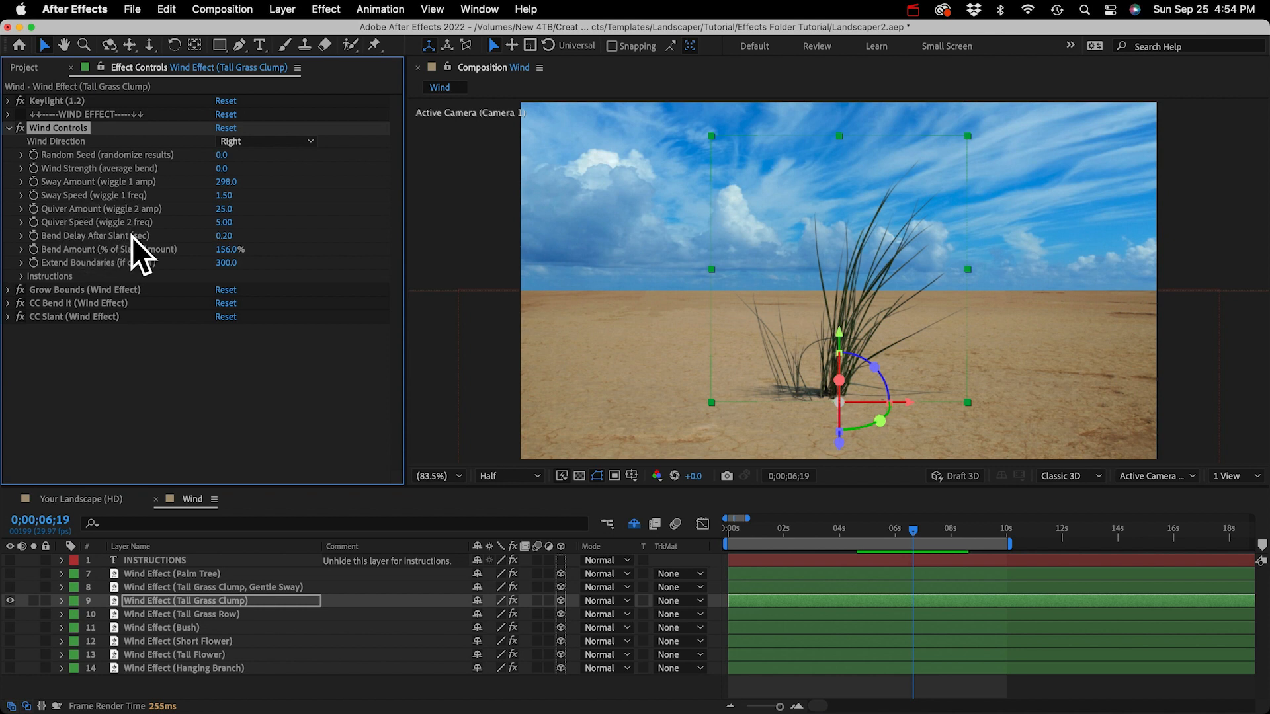
left_click(223, 237)
type("0.15")
key("Return")
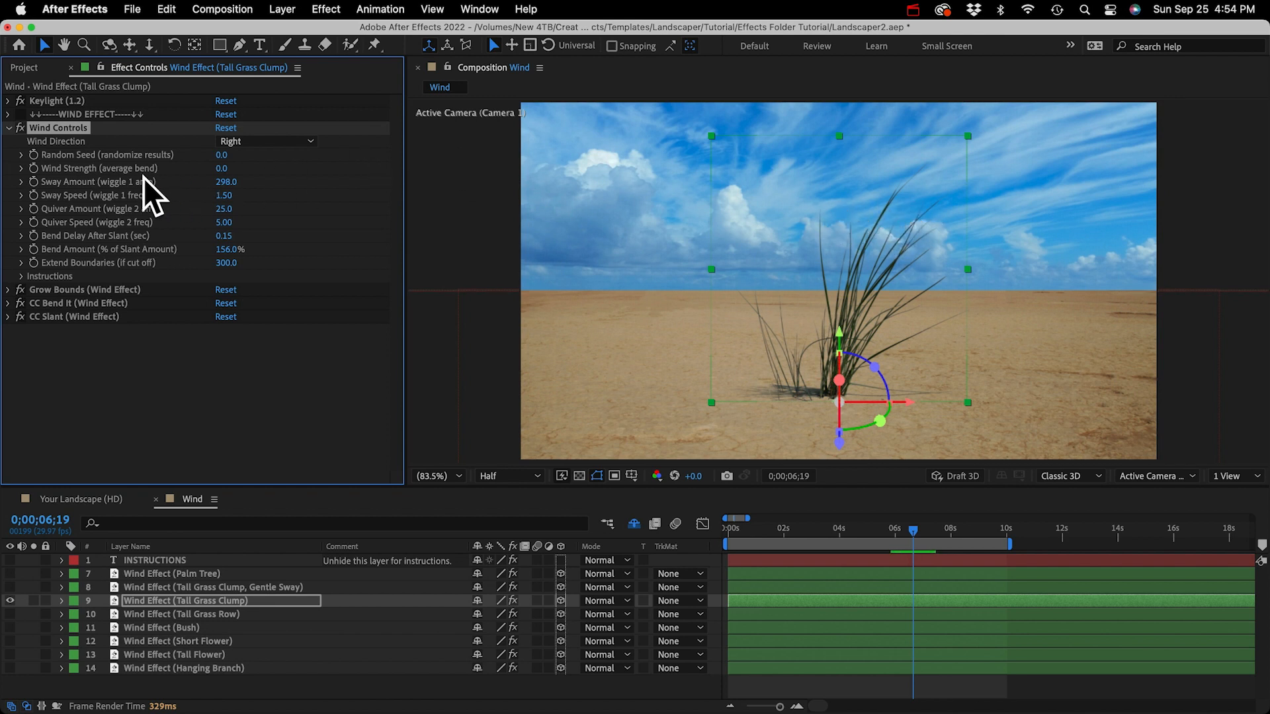
Step: Set the tall grass clump's Wind Strength to 183 and Wind Direction to Left, checking the bend at another time
left_click_drag(223, 169, 779, 222)
left_click_drag(739, 530, 959, 549)
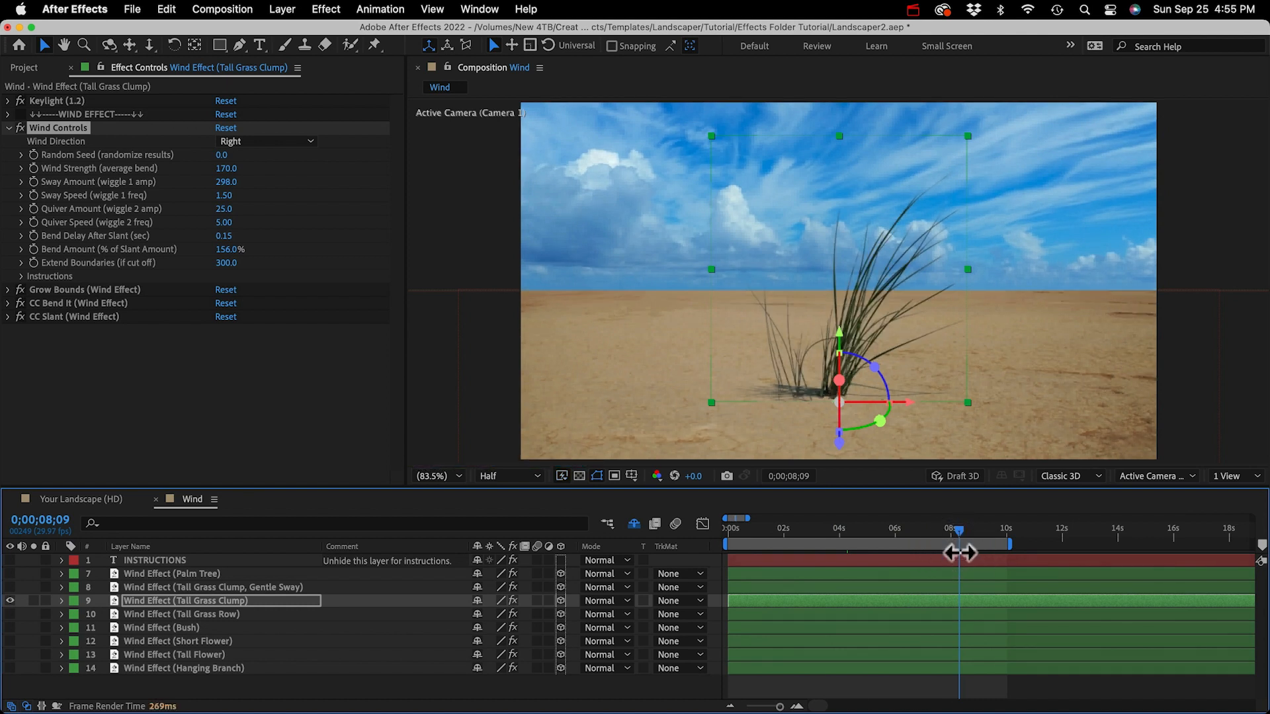
left_click(234, 144)
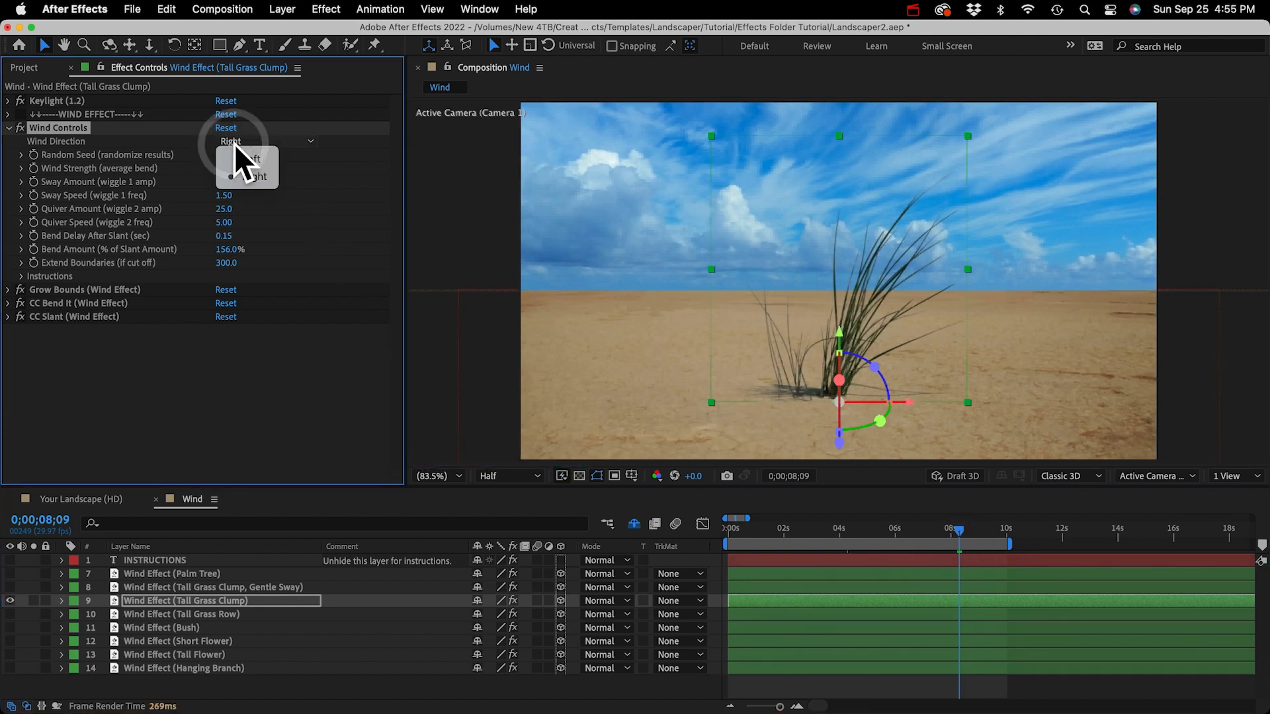
left_click(241, 154)
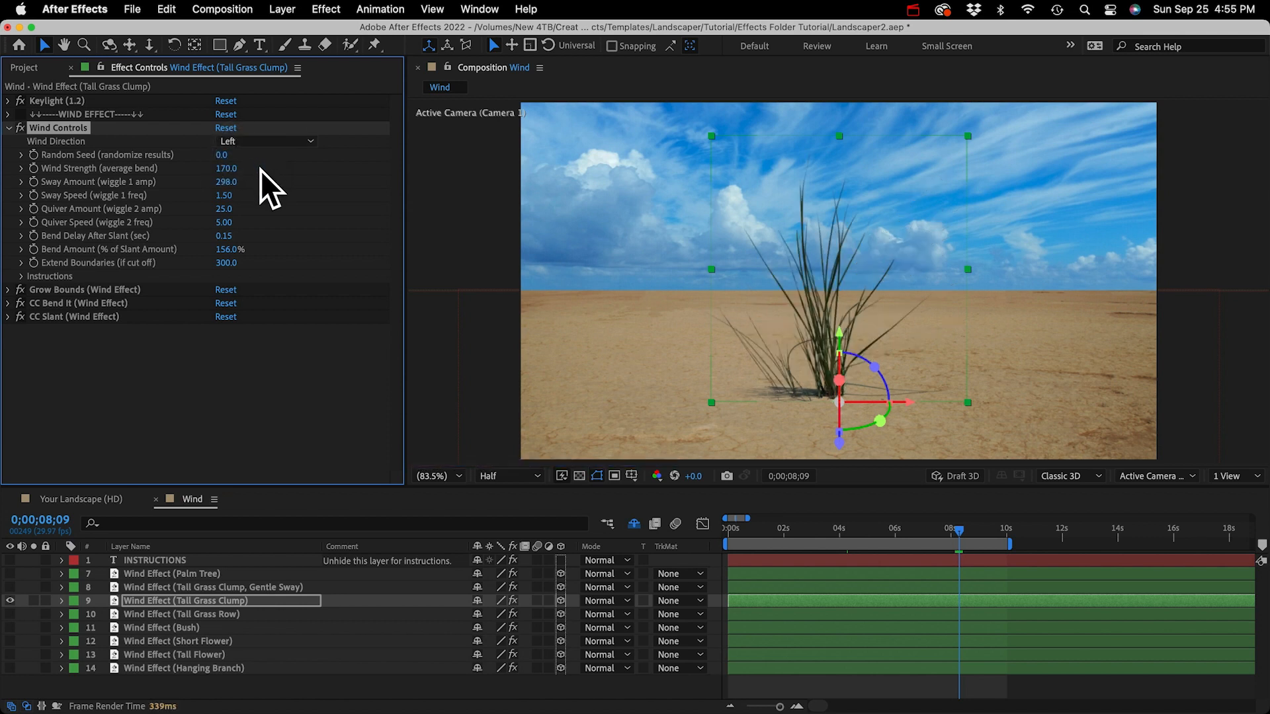
mouse_move(235, 173)
left_mouse_down()
mouse_move(216, 164)
mouse_move(391, 176)
mouse_move(249, 174)
left_mouse_up()
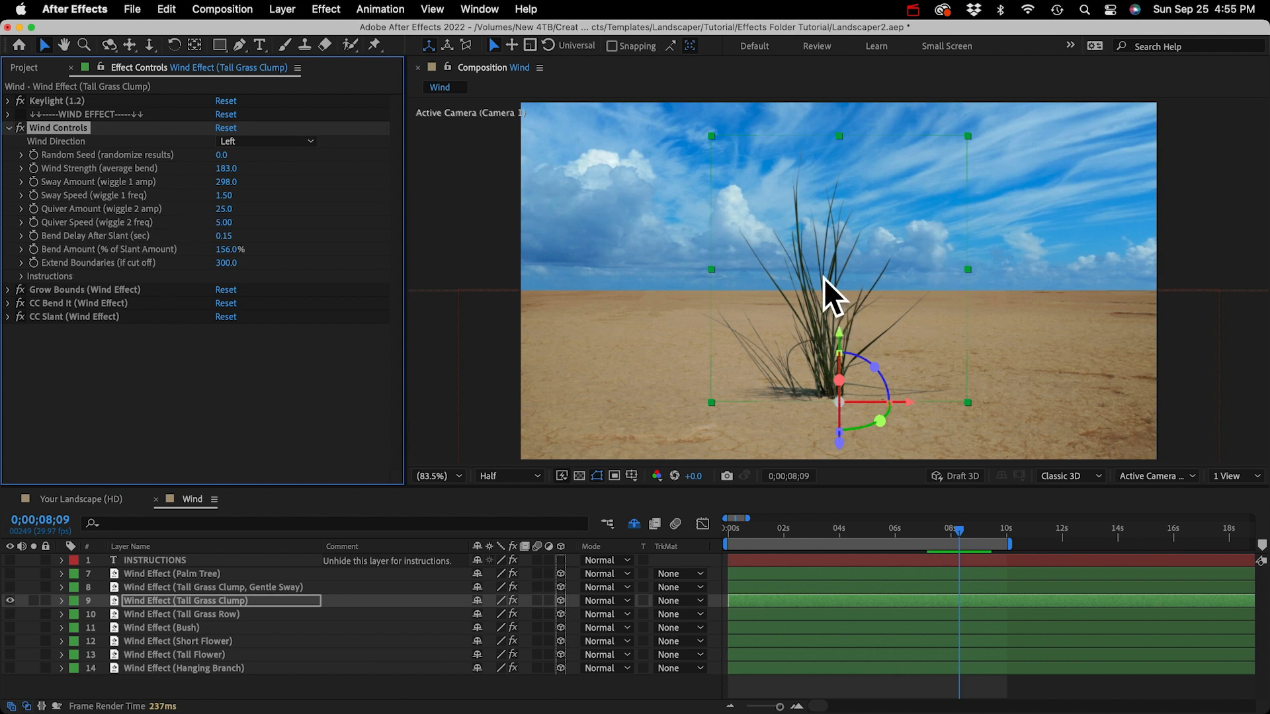
Step: Select the Tall Grass Clump layer's effects from the WIND EFFECT divider through CC Slant, and deselect them
left_click(220, 603)
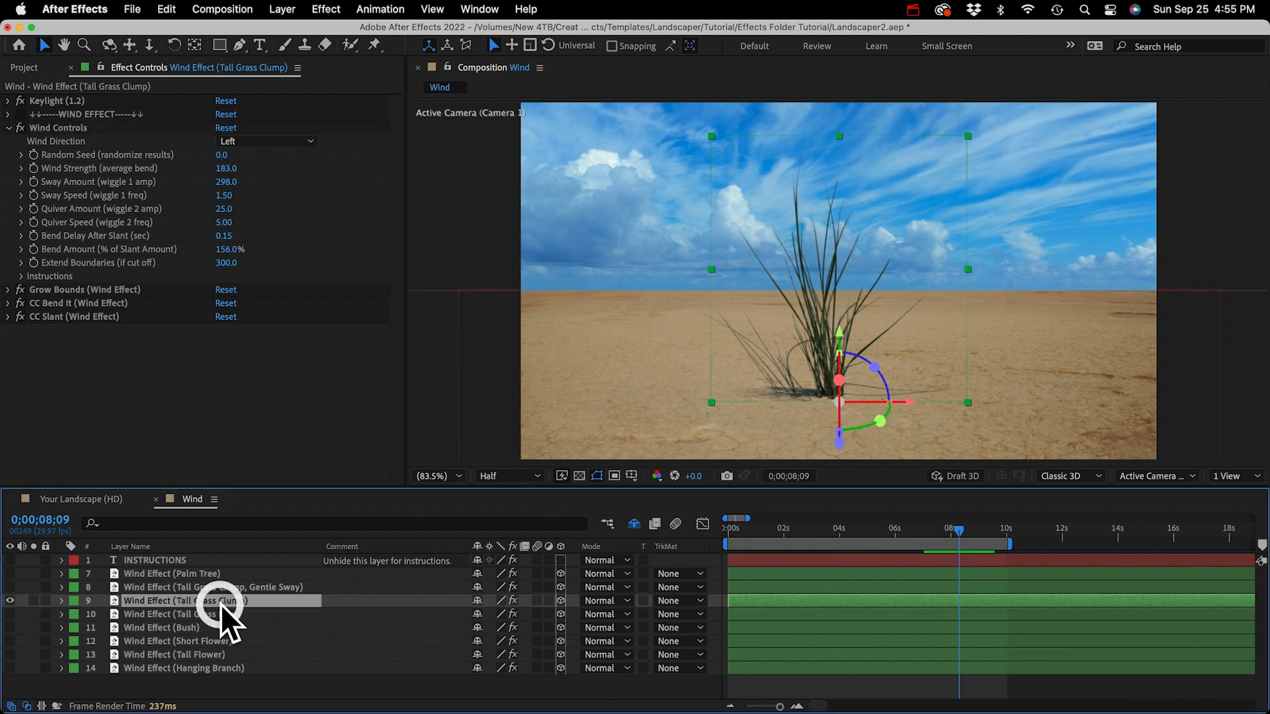
left_click(74, 113)
left_click(90, 316, "shift")
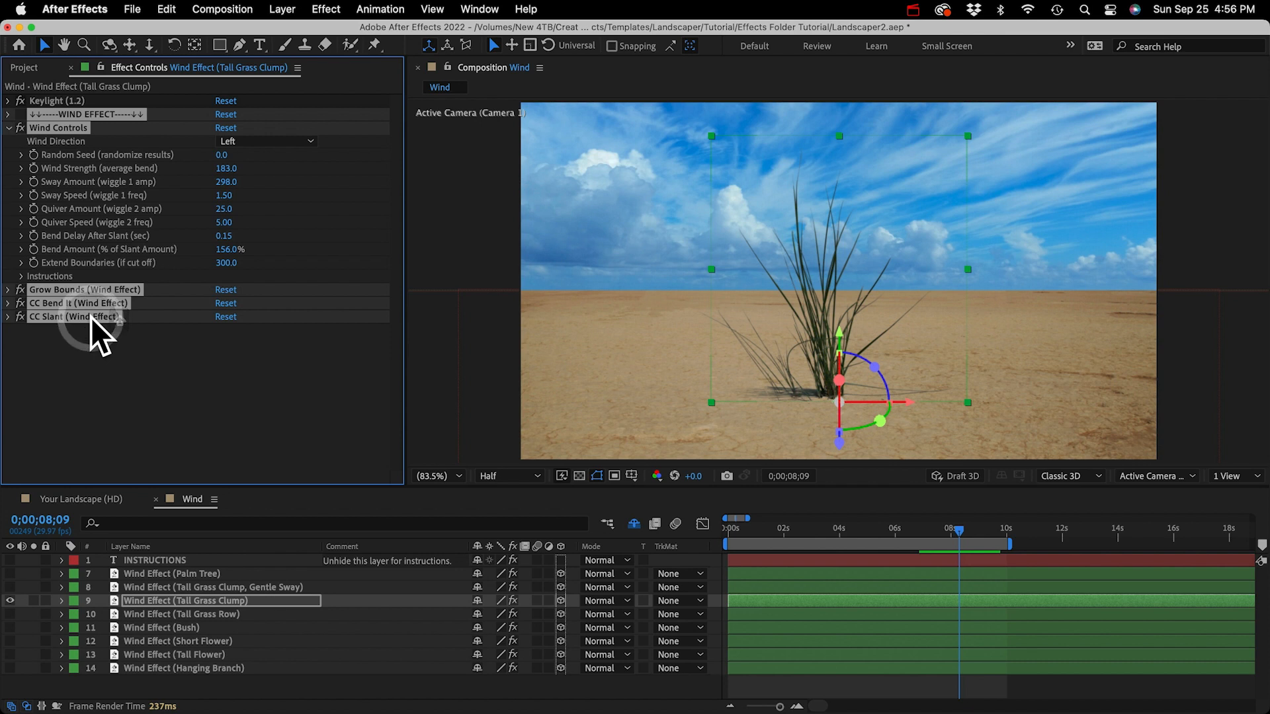
left_click(160, 370)
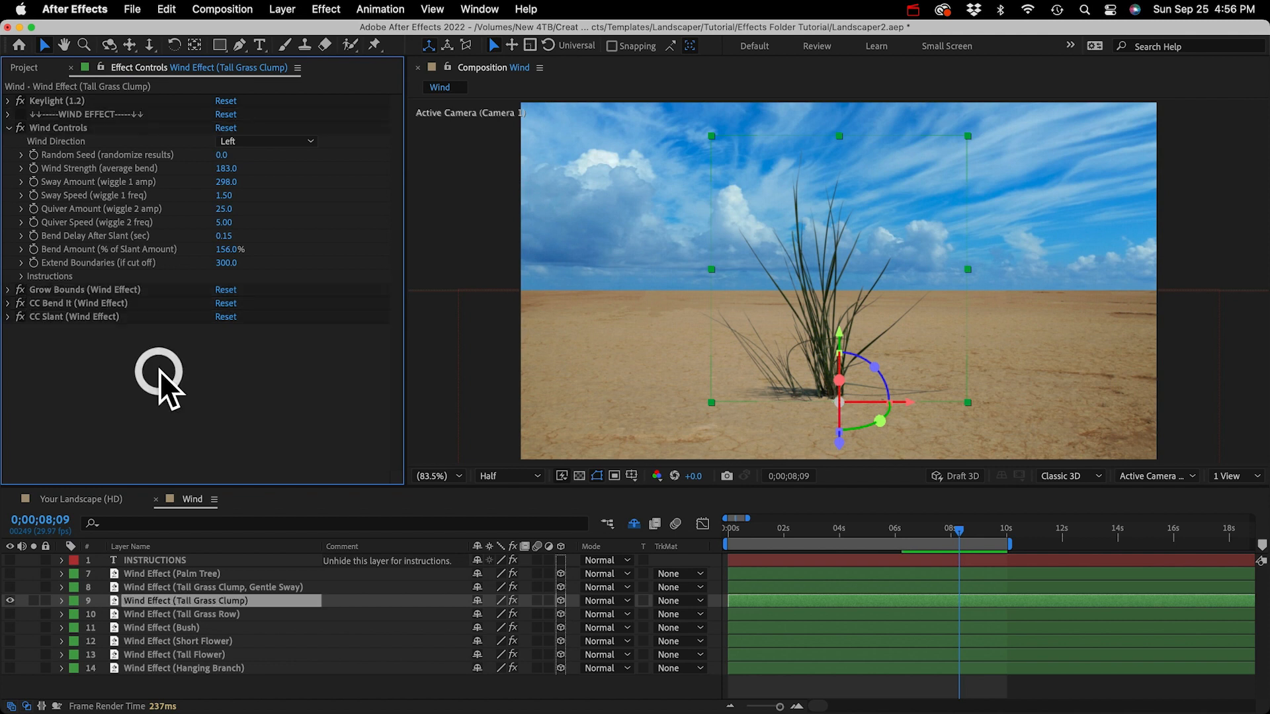
Step: Increase the Random Seed in the Tall Grass Clump layer's Wind Controls to vary its motion
left_click_drag(223, 157, 247, 156)
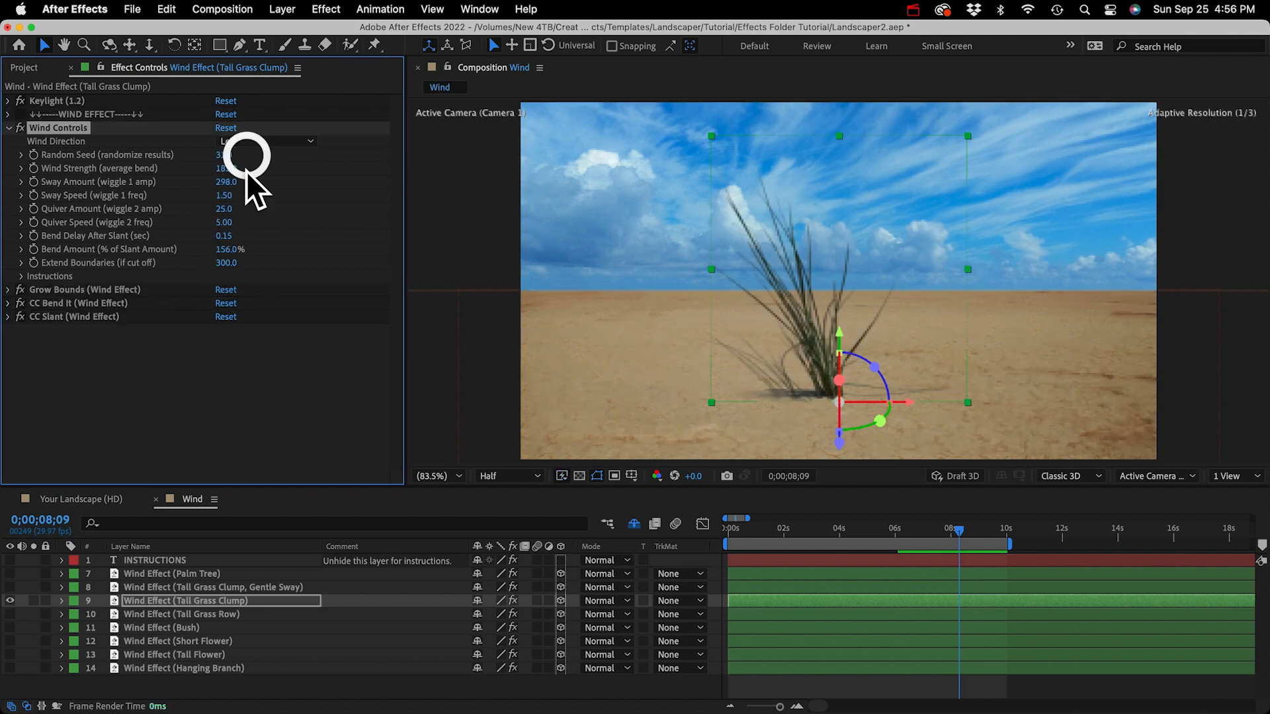